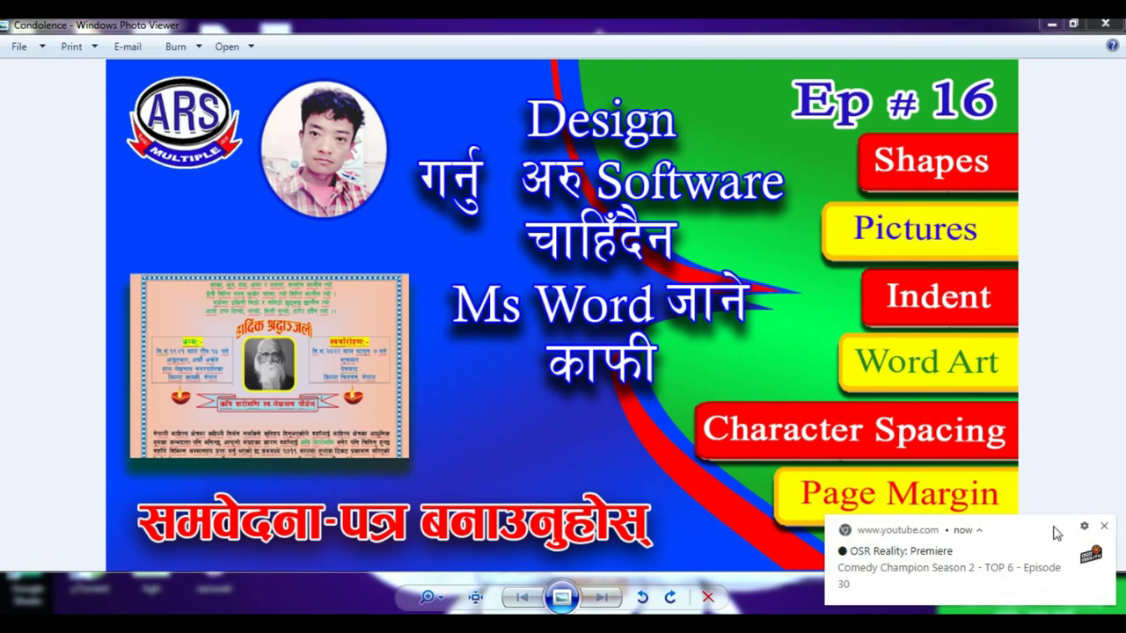
Dismiss the YouTube notification covering the episode thumbnail.
left_click(1104, 527)
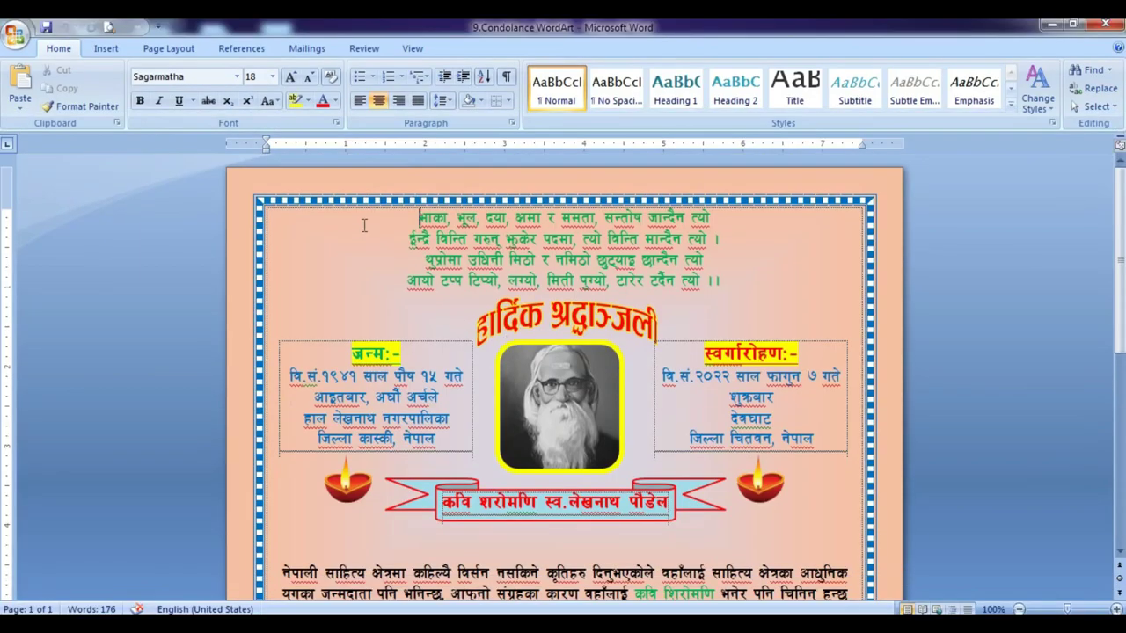
Scroll up and down through the condolence letter's poem and photo, then create blank Document1.
left_click(767, 288)
scroll(769, 292, "down", 5)
scroll(769, 292, "down", 1)
scroll(768, 292, "down", 1)
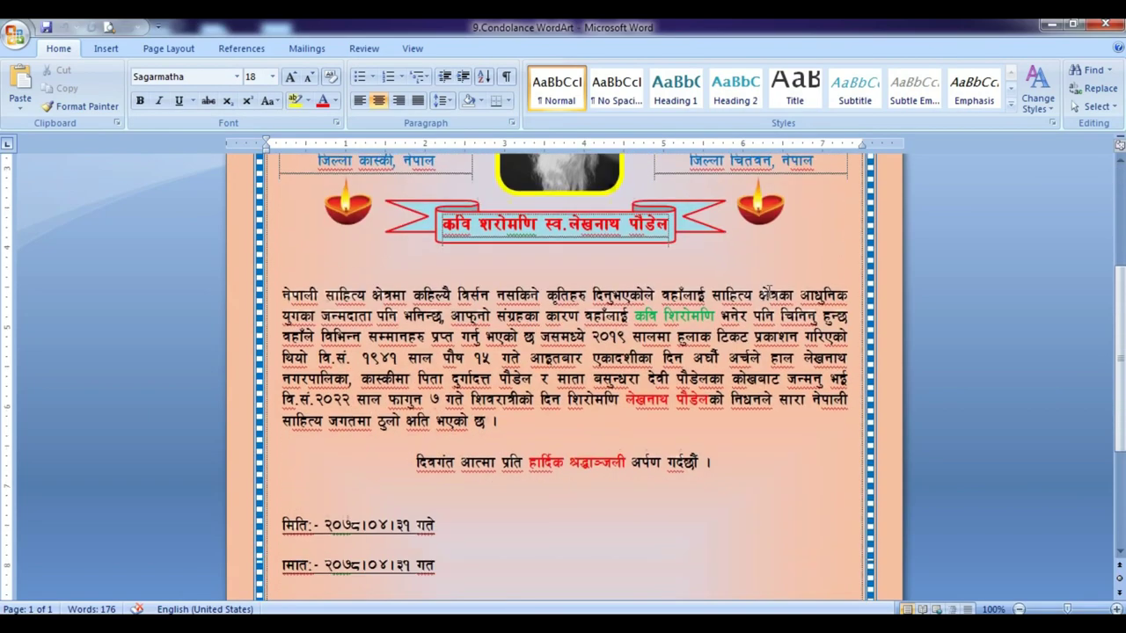
scroll(770, 294, "down", 1)
scroll(769, 292, "down", 1)
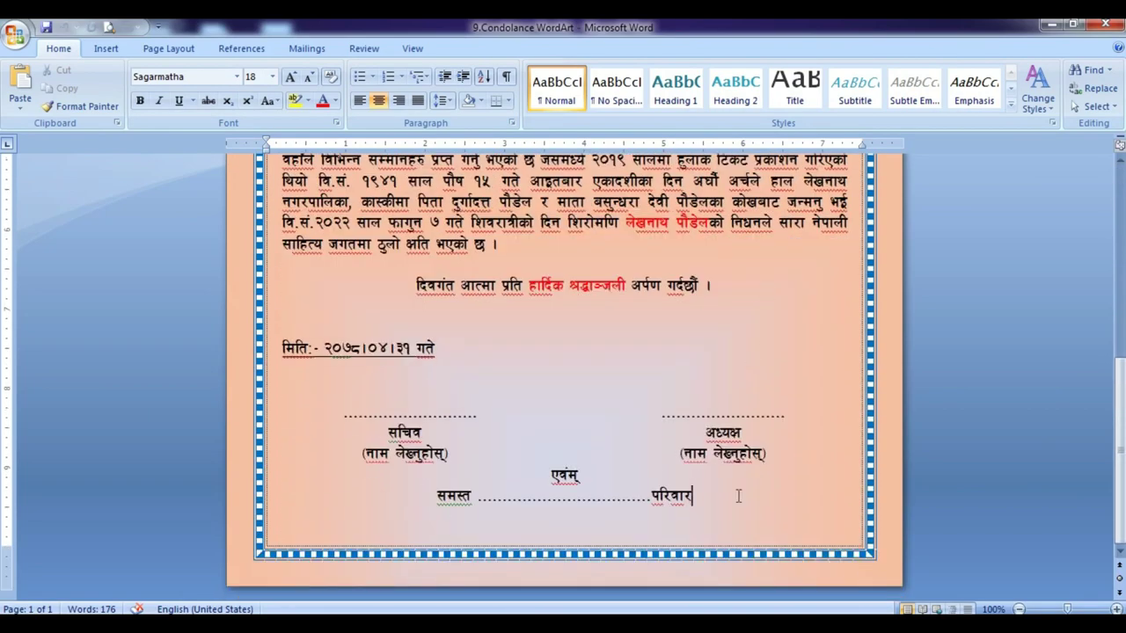
scroll(768, 292, "up", 1)
scroll(738, 499, "up", 6)
scroll(737, 499, "up", 6)
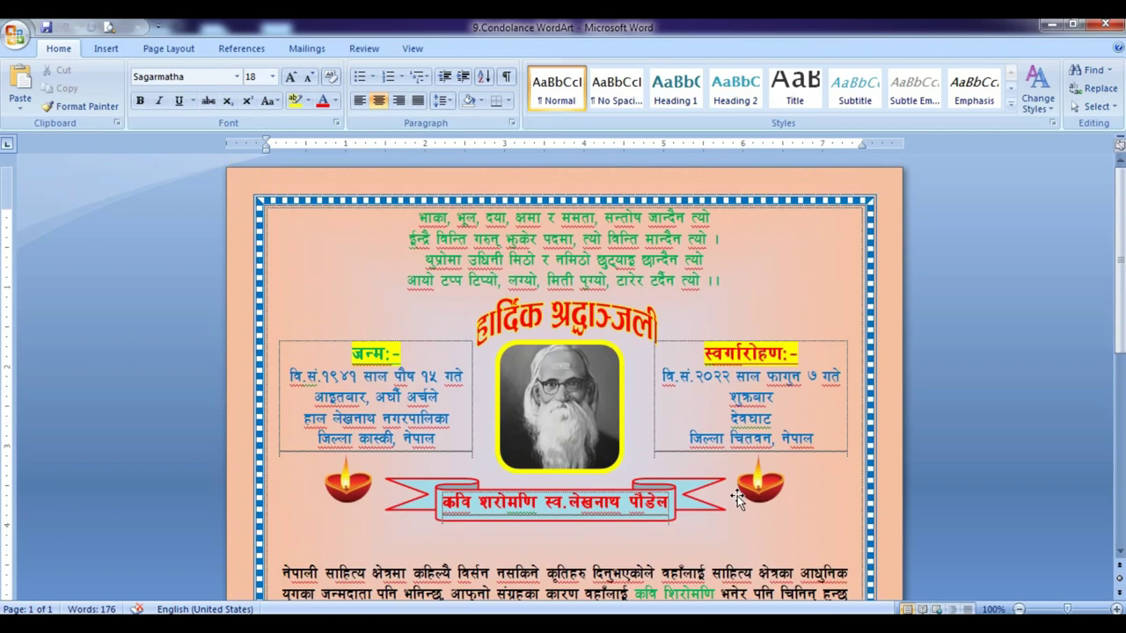
scroll(737, 499, "down", 5)
scroll(737, 499, "down", 5)
scroll(737, 499, "down", 2)
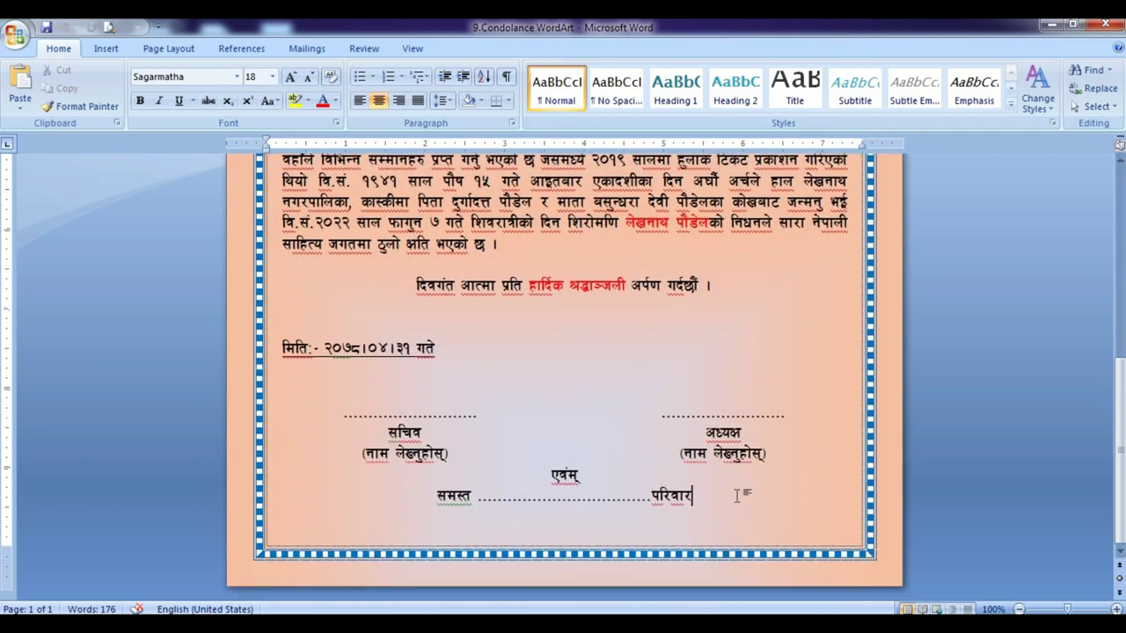
scroll(737, 496, "up", 1)
scroll(737, 496, "up", 4)
scroll(737, 496, "up", 2)
scroll(737, 498, "up", 5)
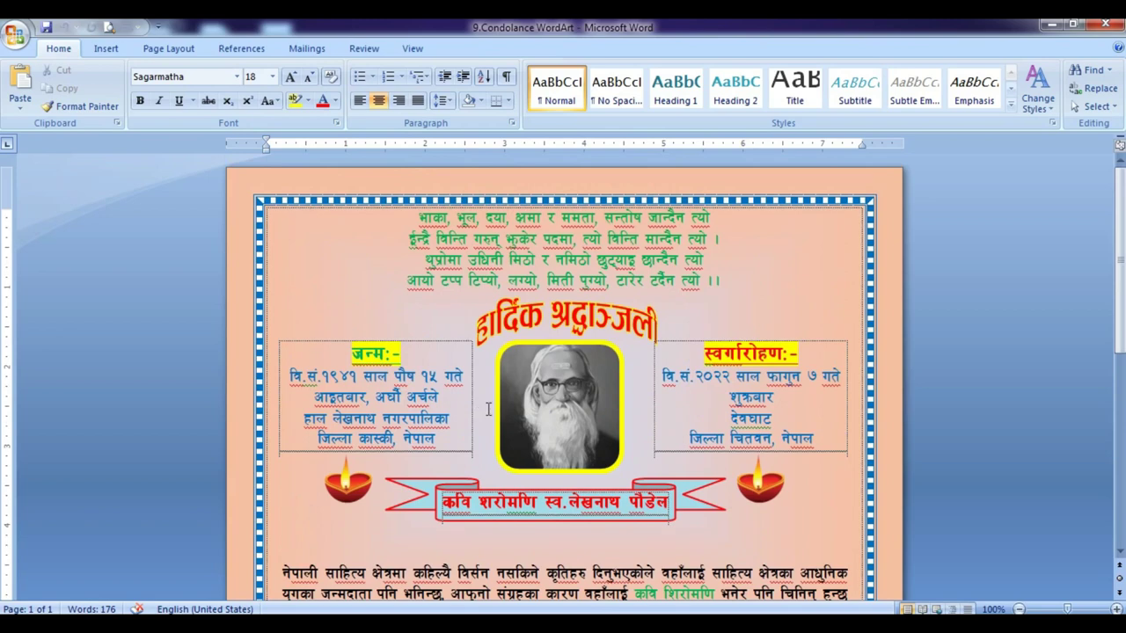
key("ctrl+n")
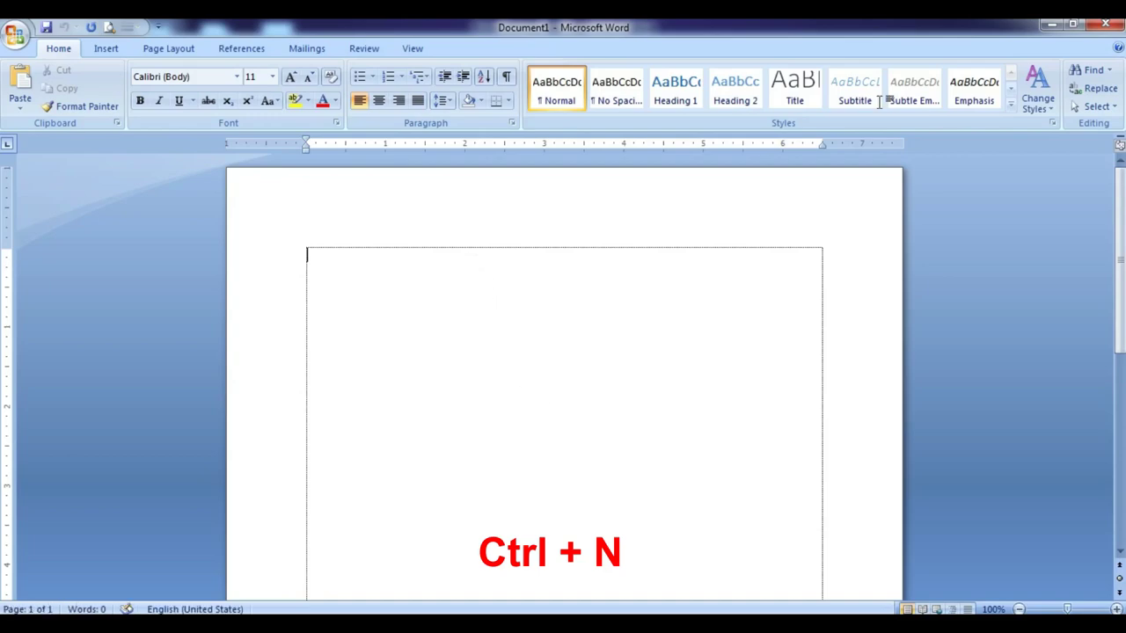
Restore the new window and place the condolence letter on the right half, zoomed out.
left_click(1072, 25)
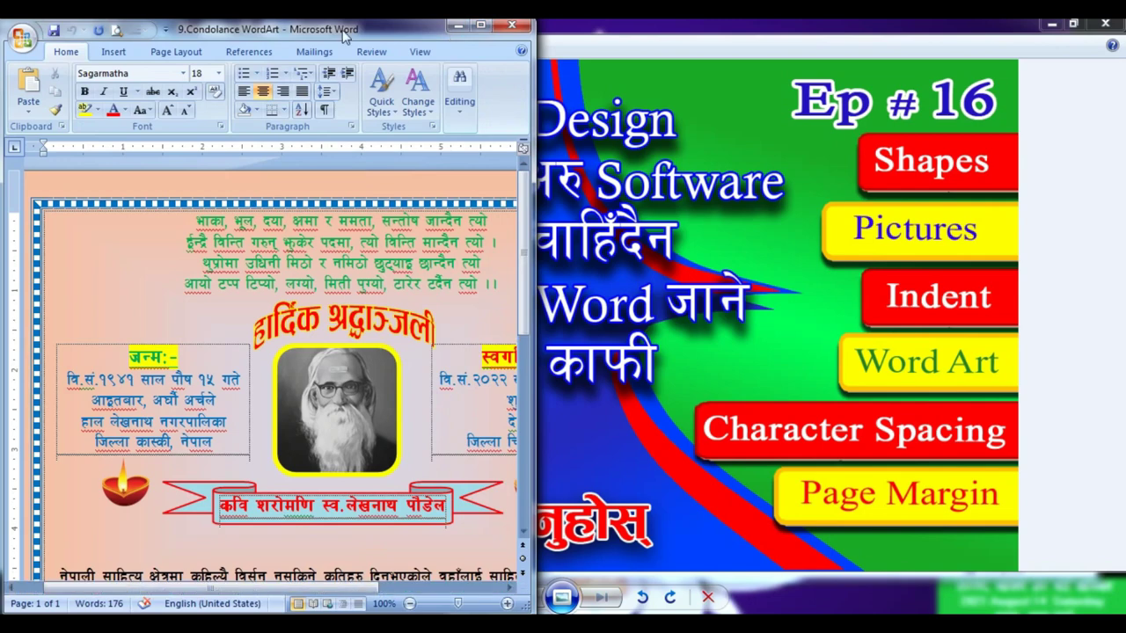
left_click_drag(346, 31, 935, 34)
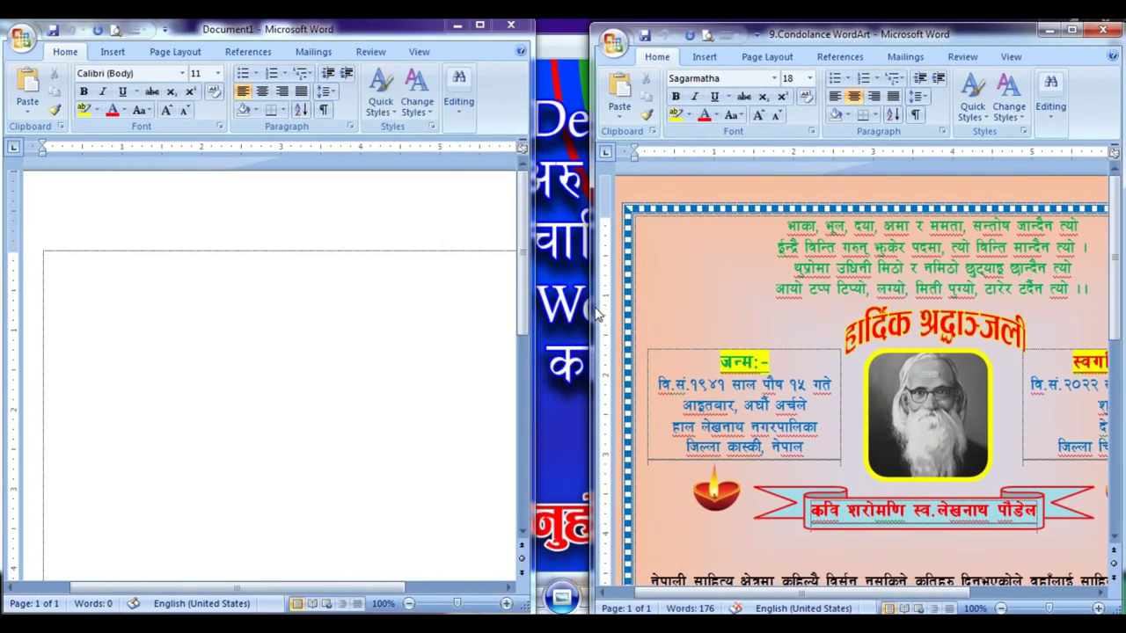
left_click_drag(590, 308, 558, 303)
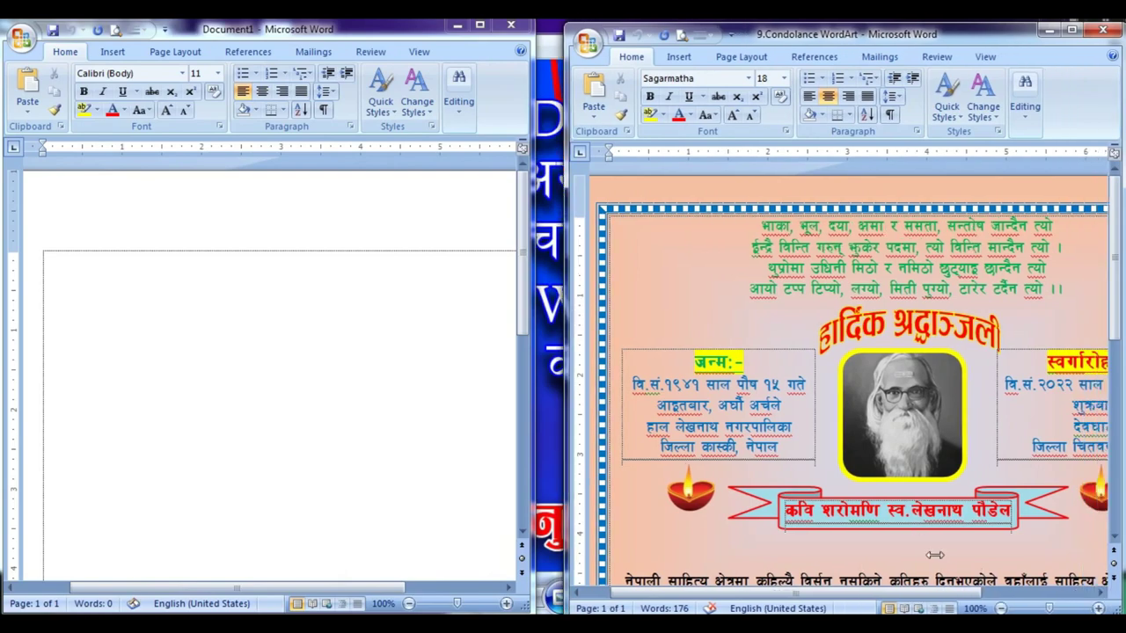
left_click(1000, 608)
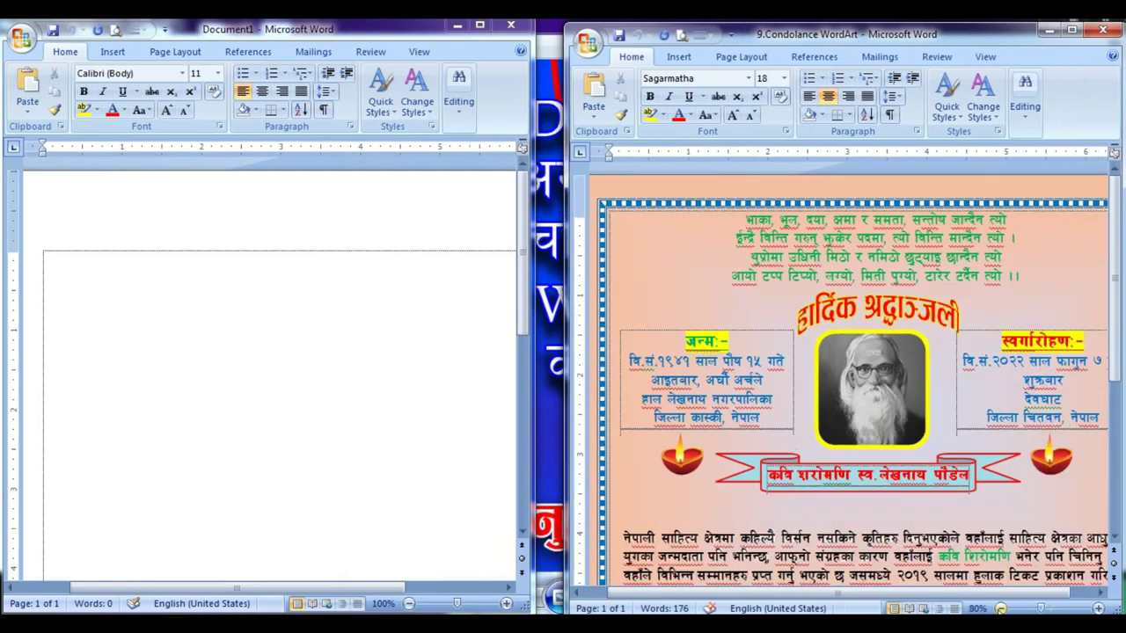
left_click(1000, 607)
left_click(1000, 608)
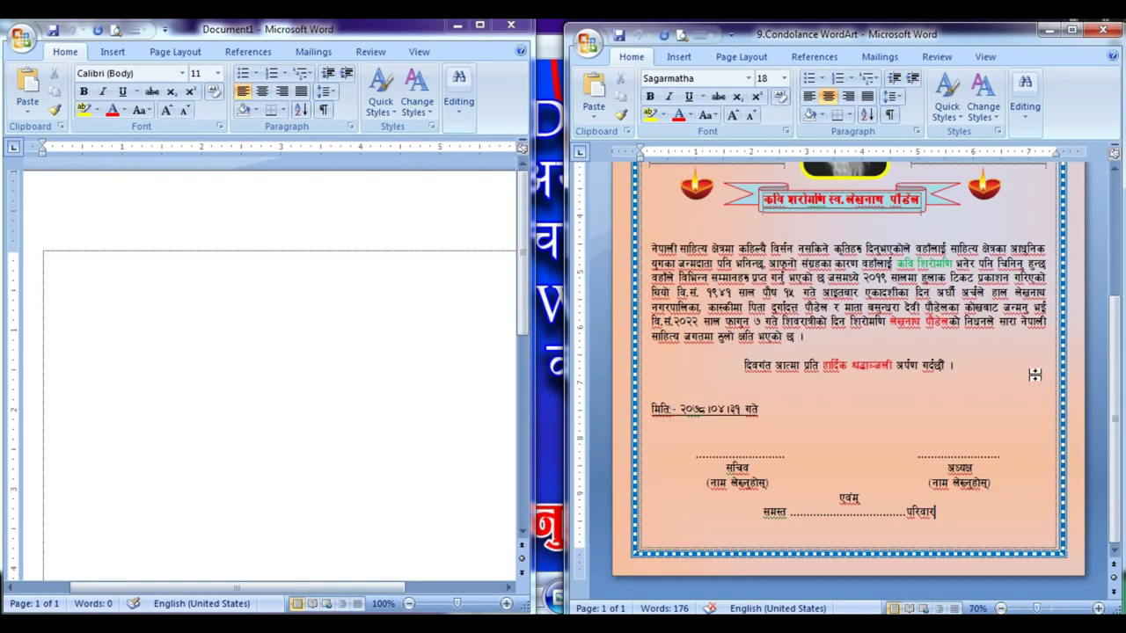
left_click_drag(1117, 332, 1122, 180)
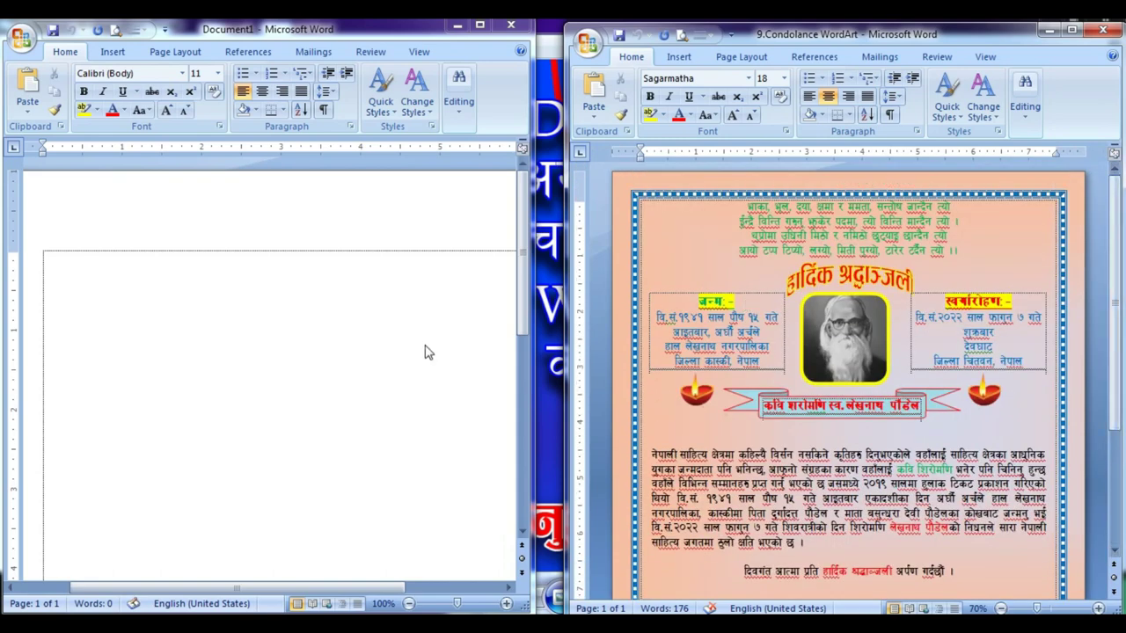
Zoom out blank Document1 so its whole page shows.
left_click(404, 606)
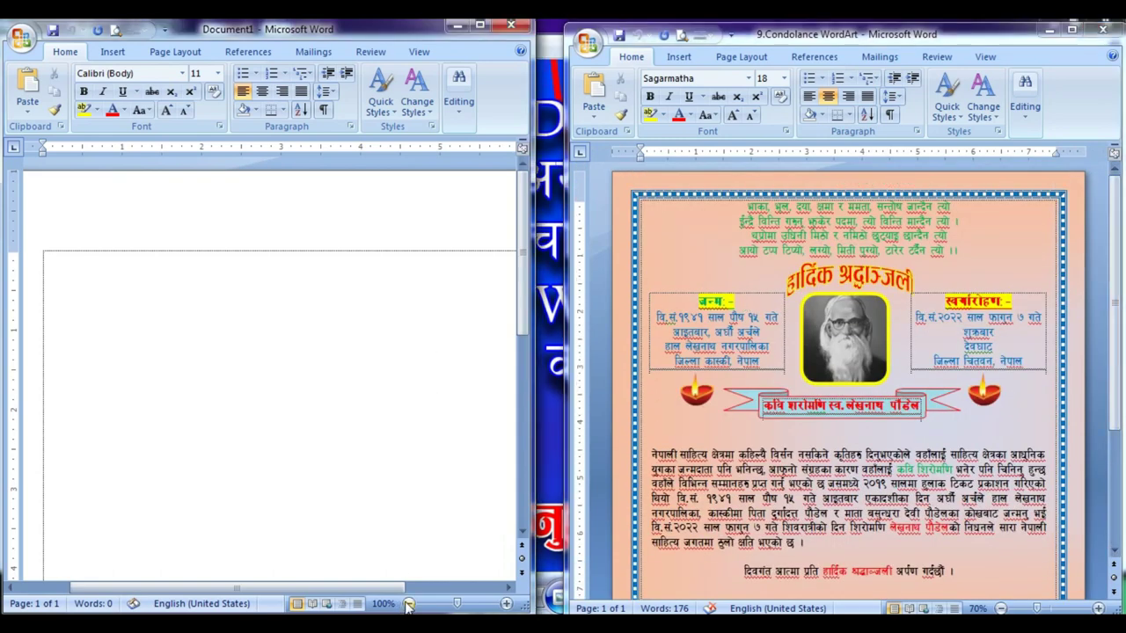
left_click(408, 604)
left_click(408, 603)
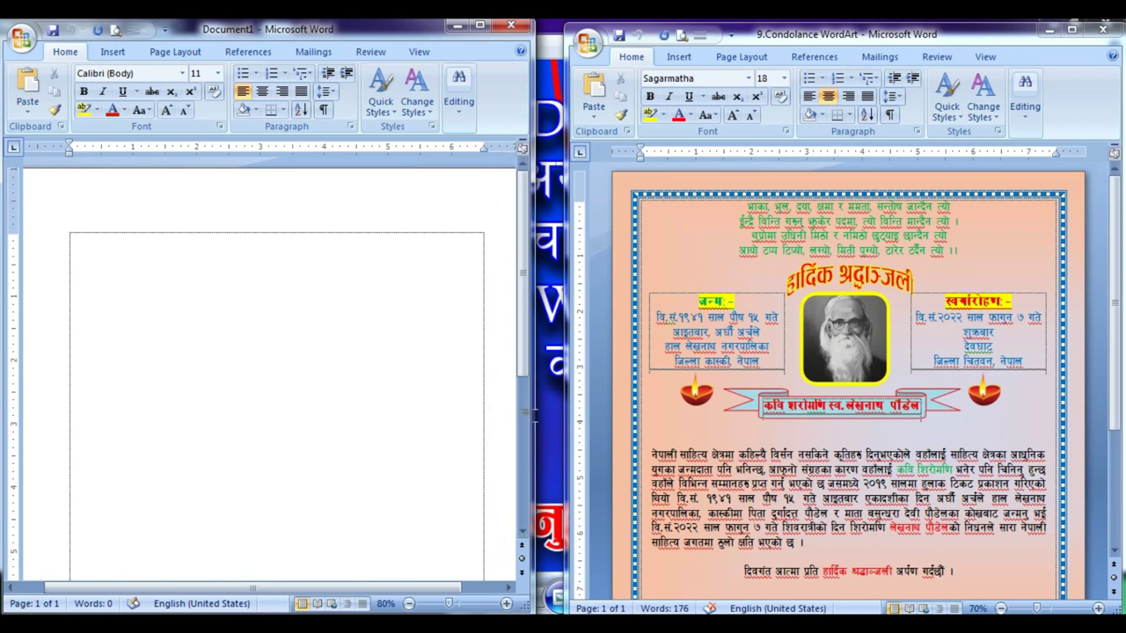
Widen and zoom out Document1, then apply the Narrow 0.5-inch margin preset.
left_click_drag(535, 417, 568, 420)
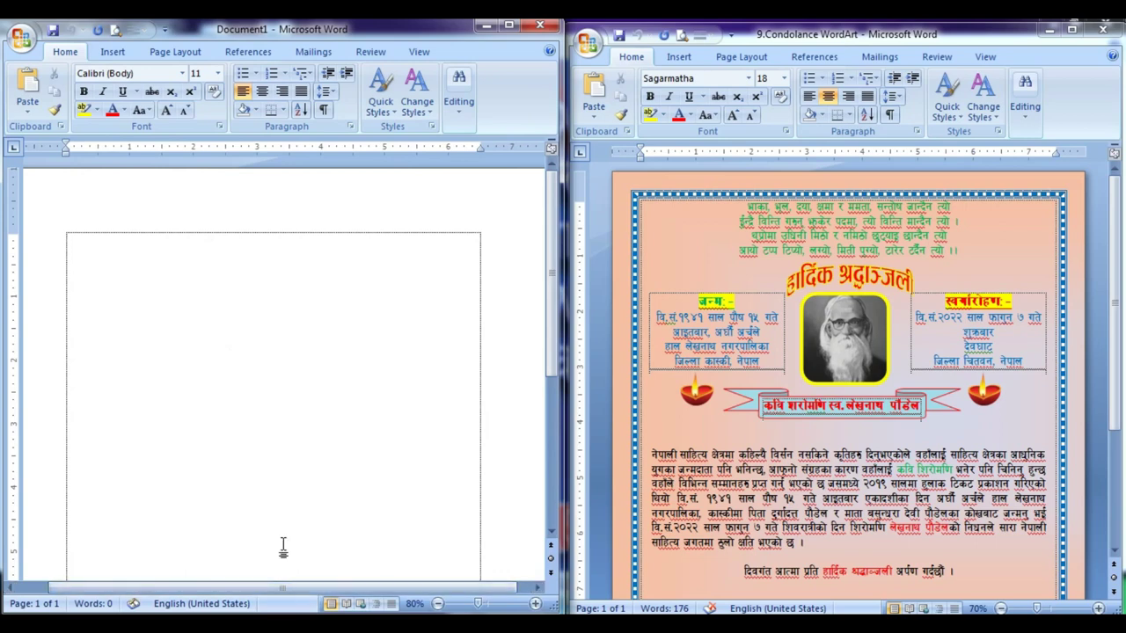
left_click(284, 588)
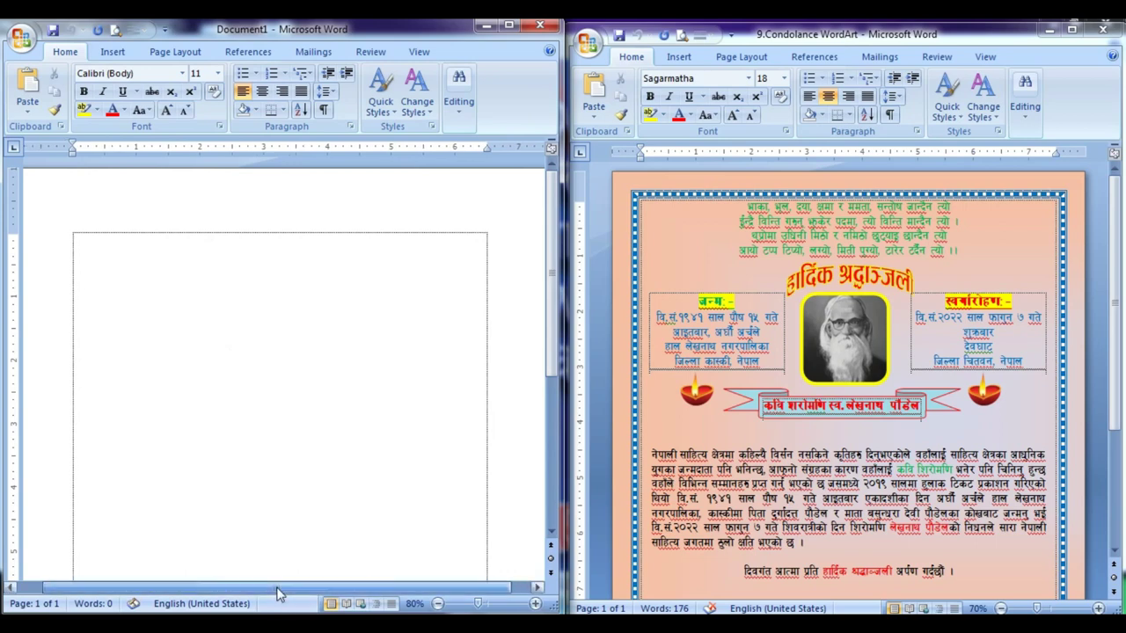
left_click(437, 603)
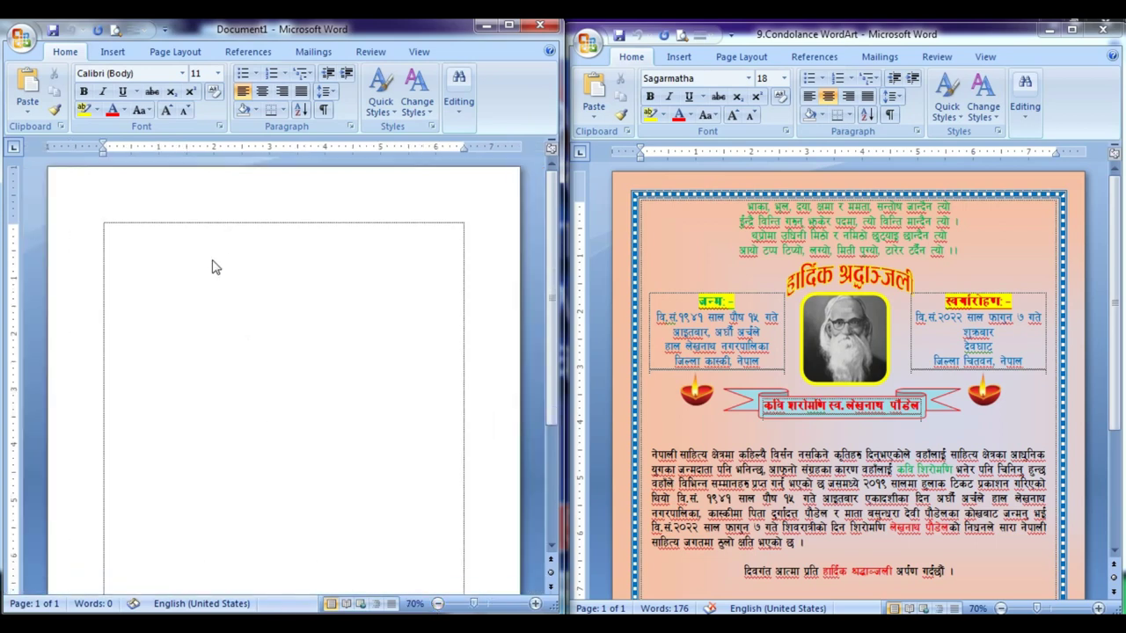
left_click(173, 56)
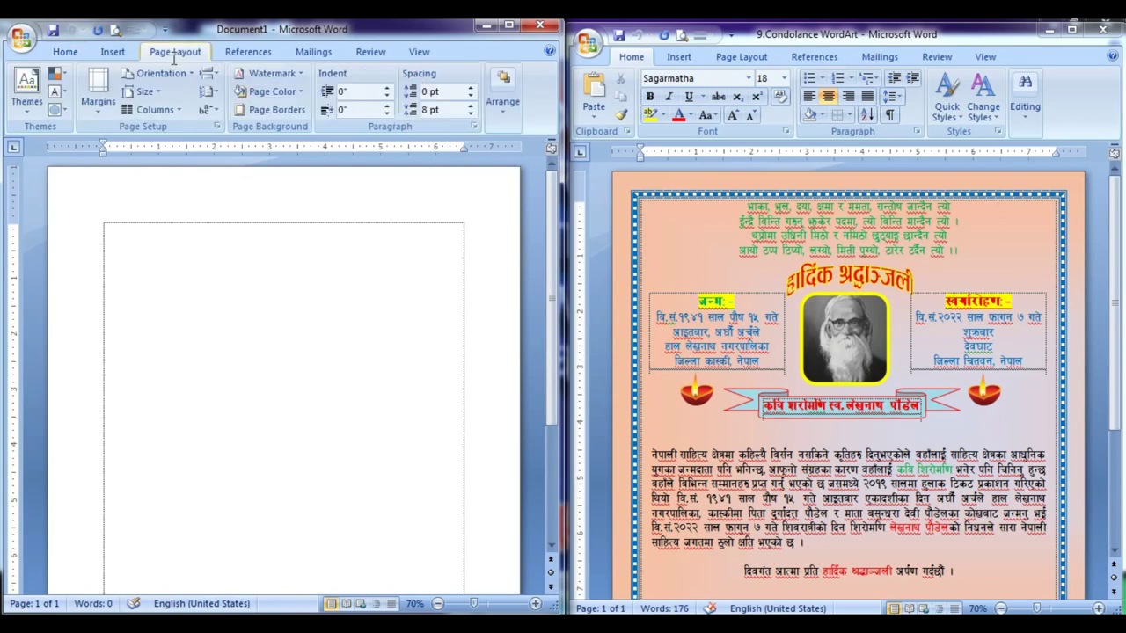
left_click(99, 92)
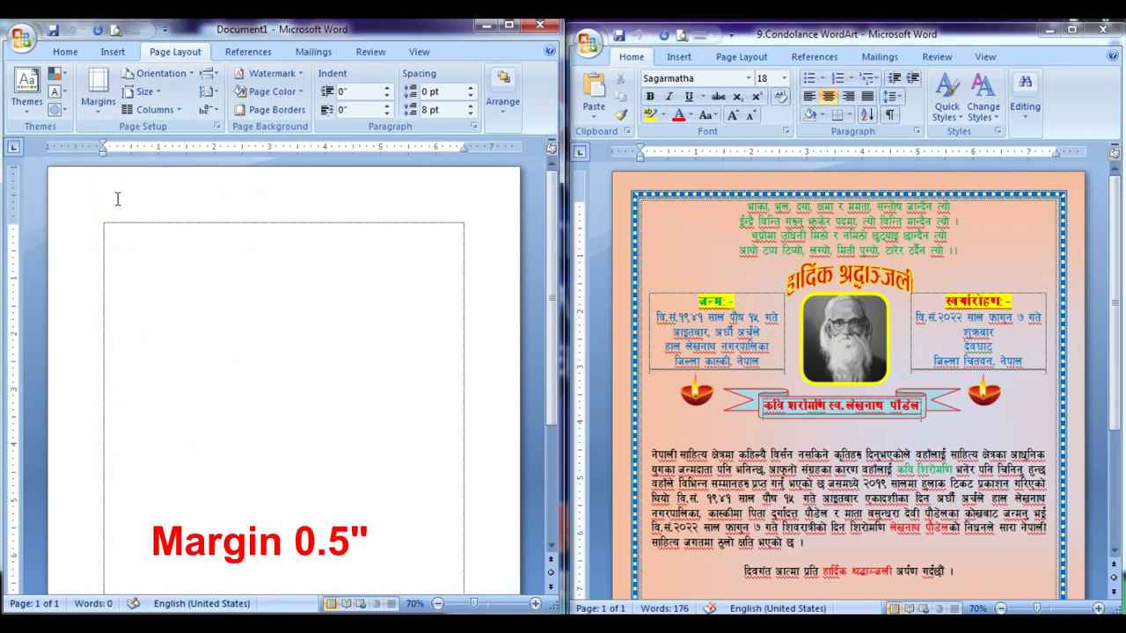
left_click(98, 92)
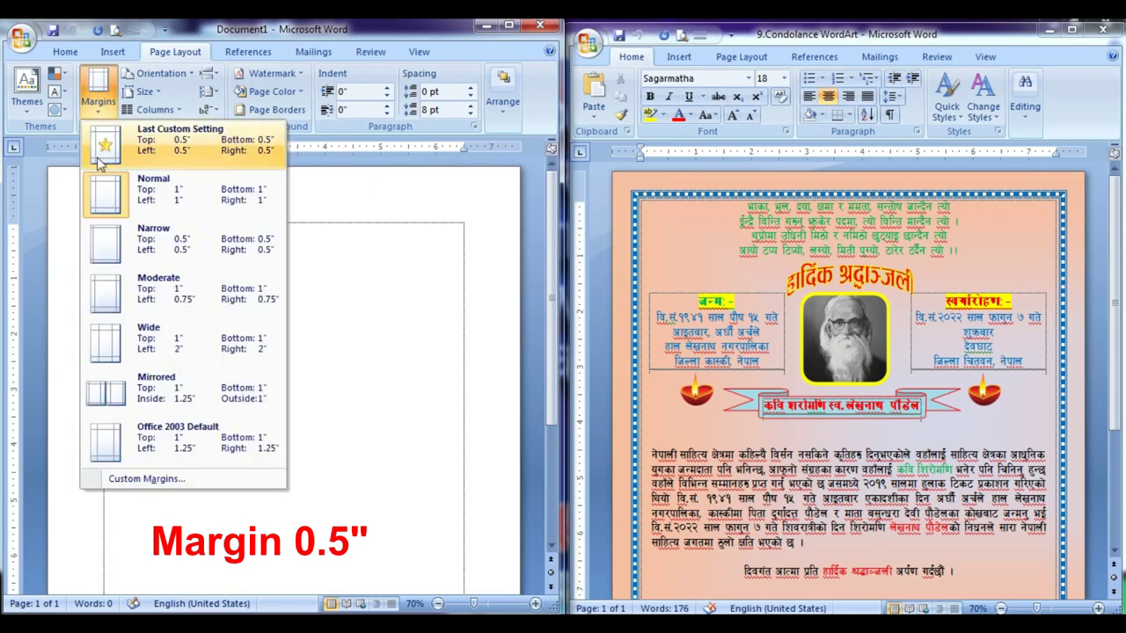
left_click(146, 251)
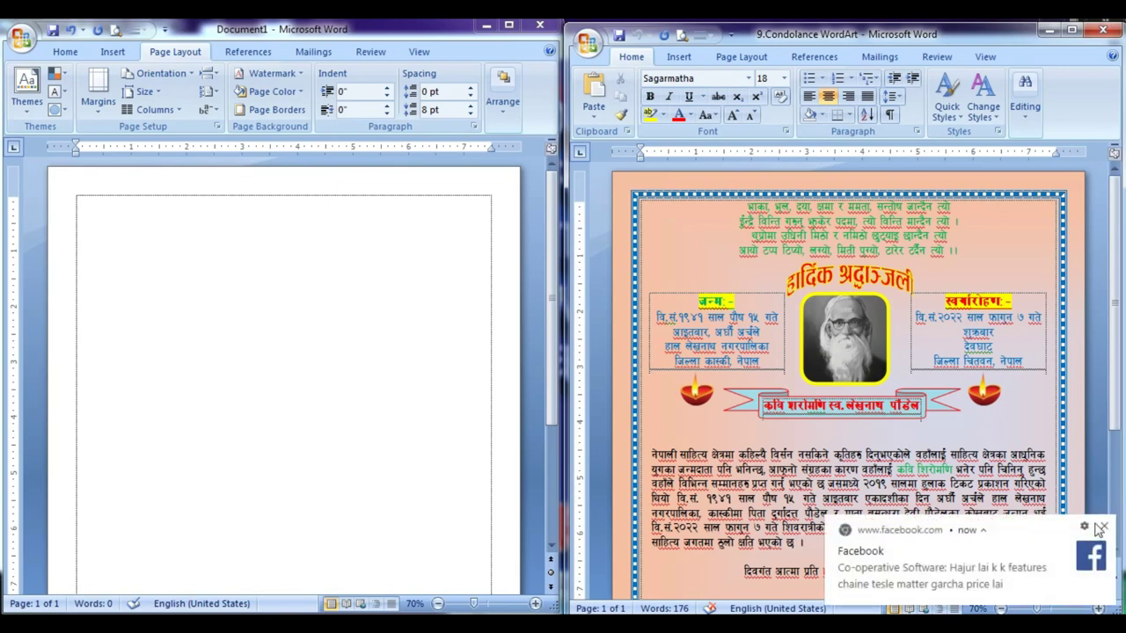
left_click(1104, 526)
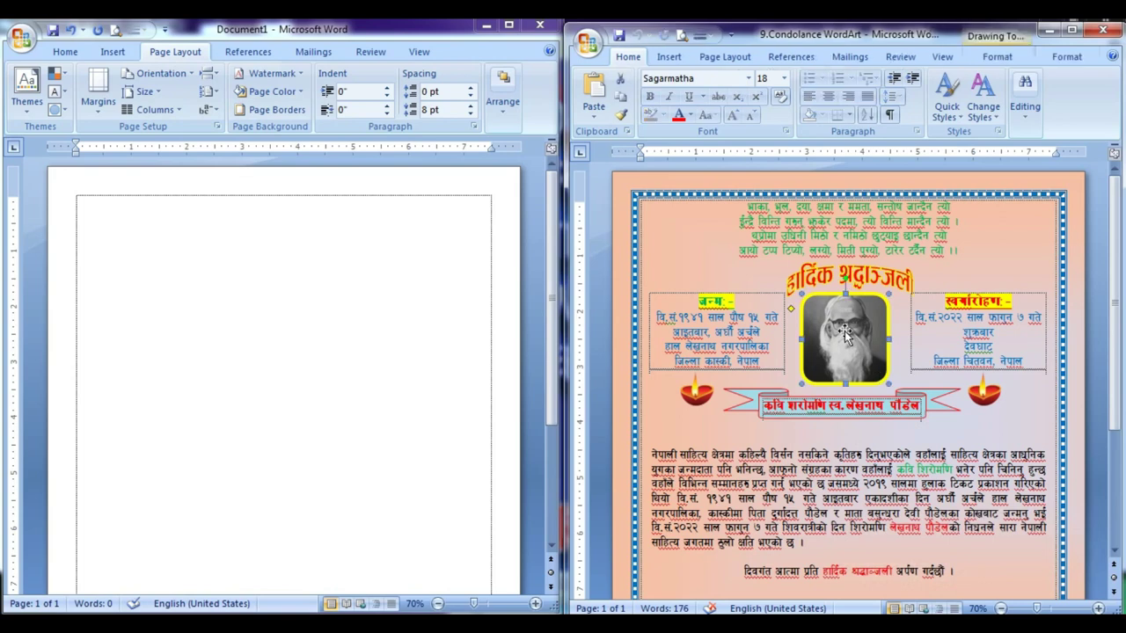
left_click(729, 249)
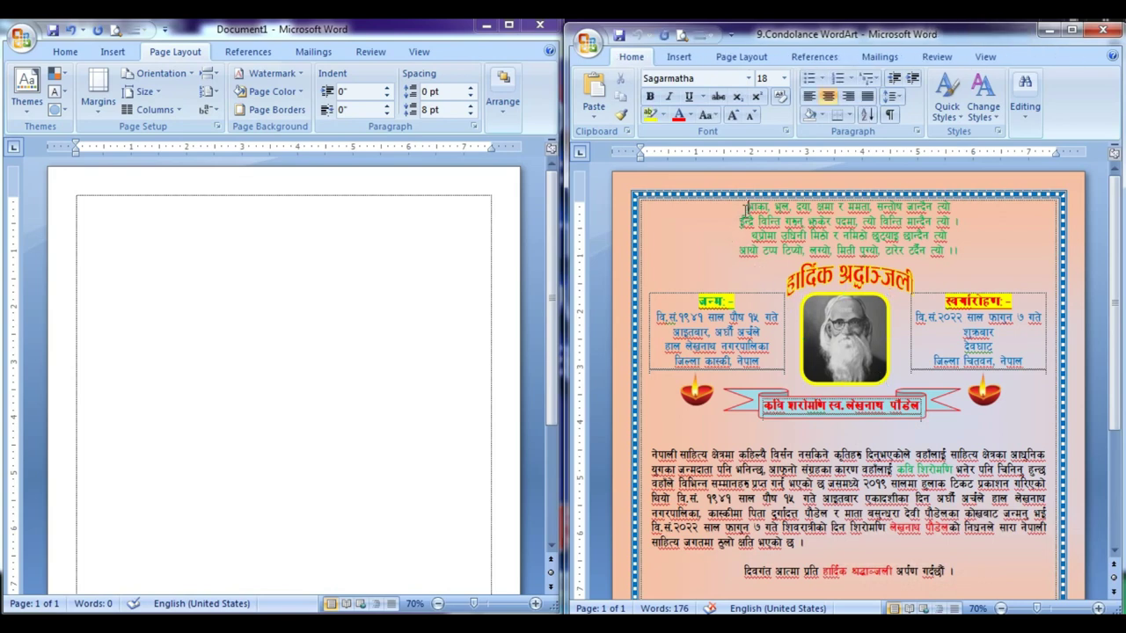
left_click_drag(748, 205, 963, 261)
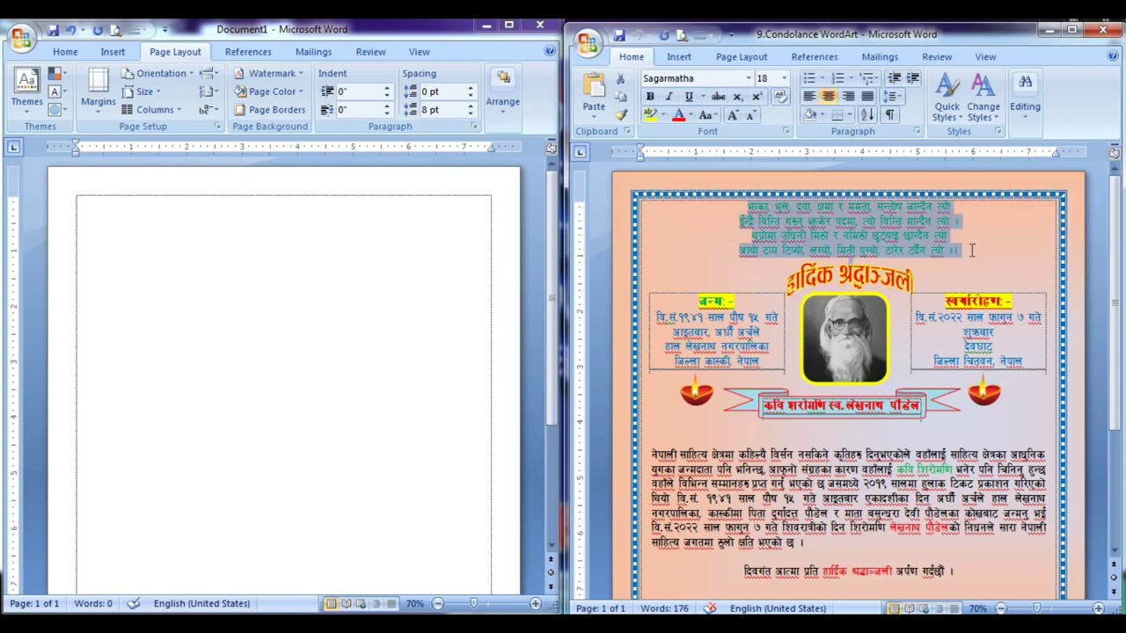
left_click(968, 251)
left_click_drag(957, 250, 741, 208)
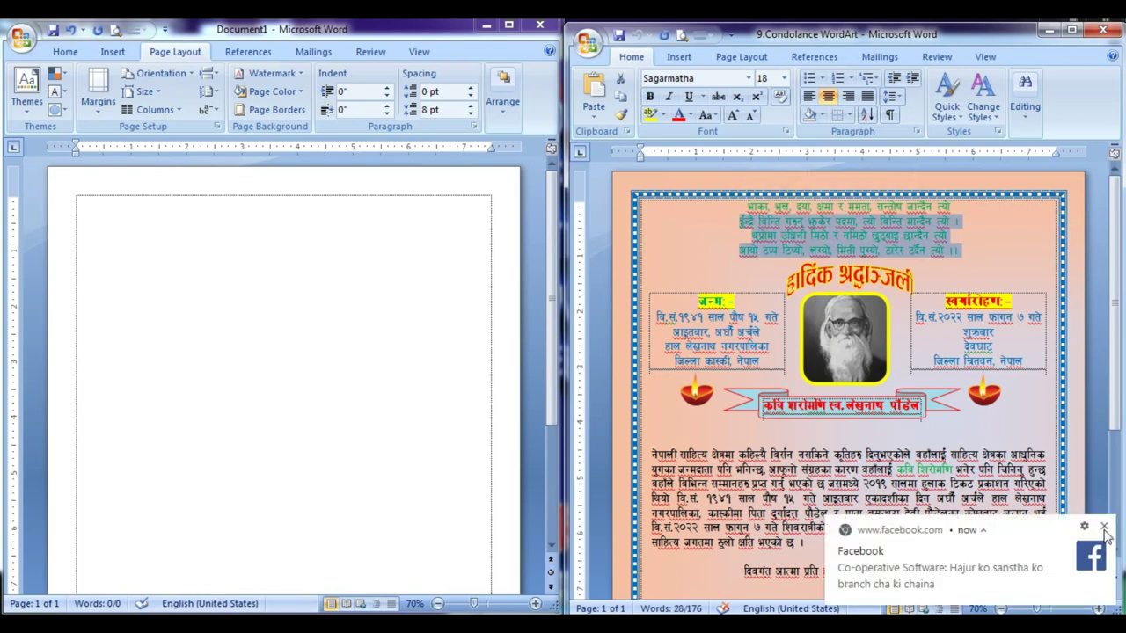
left_click(746, 206)
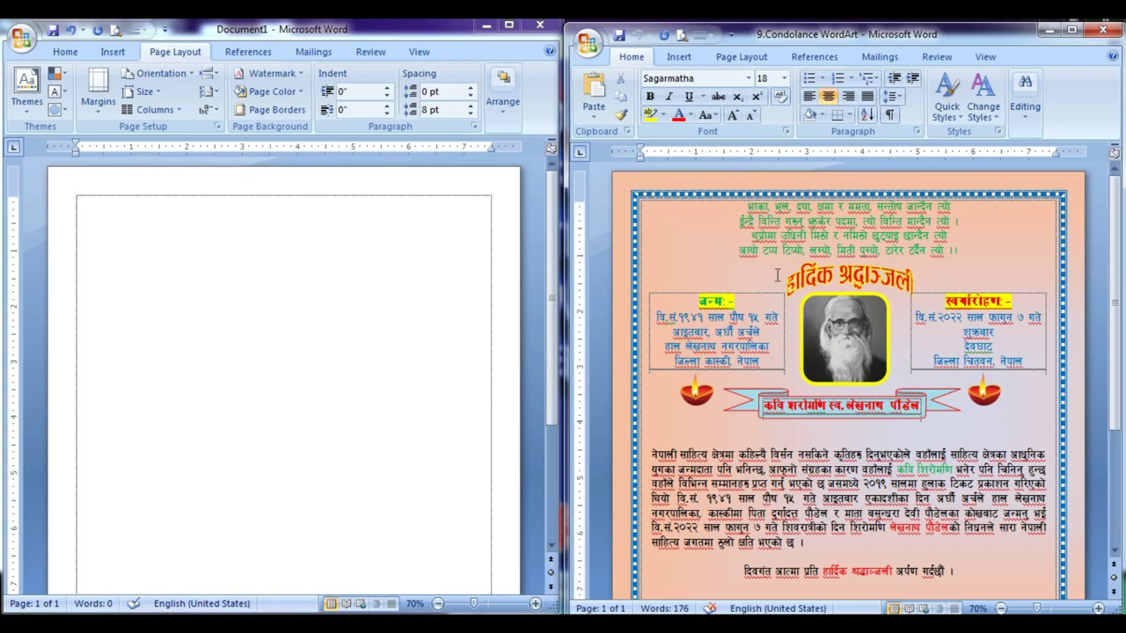
left_click(964, 251)
left_click_drag(961, 251, 740, 206)
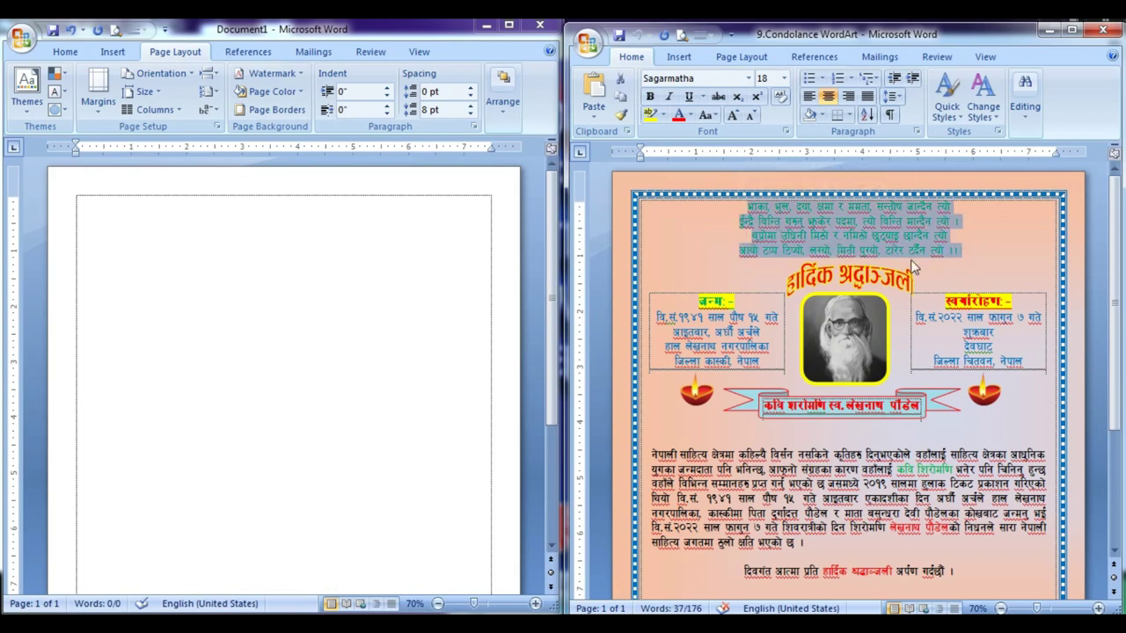
left_click(982, 255)
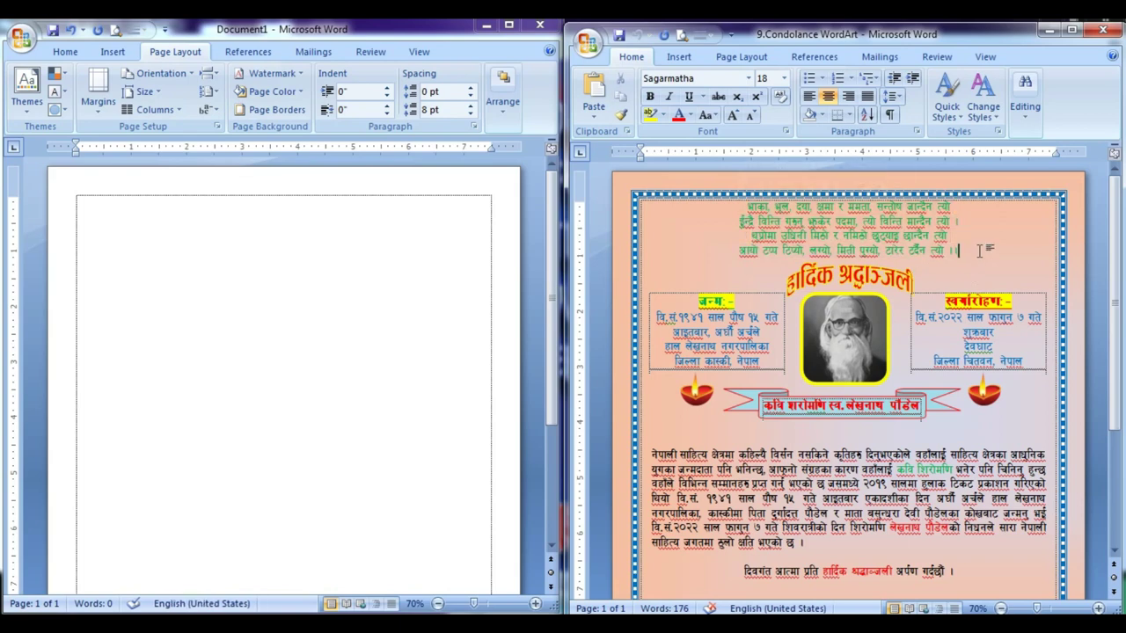
left_click(342, 184)
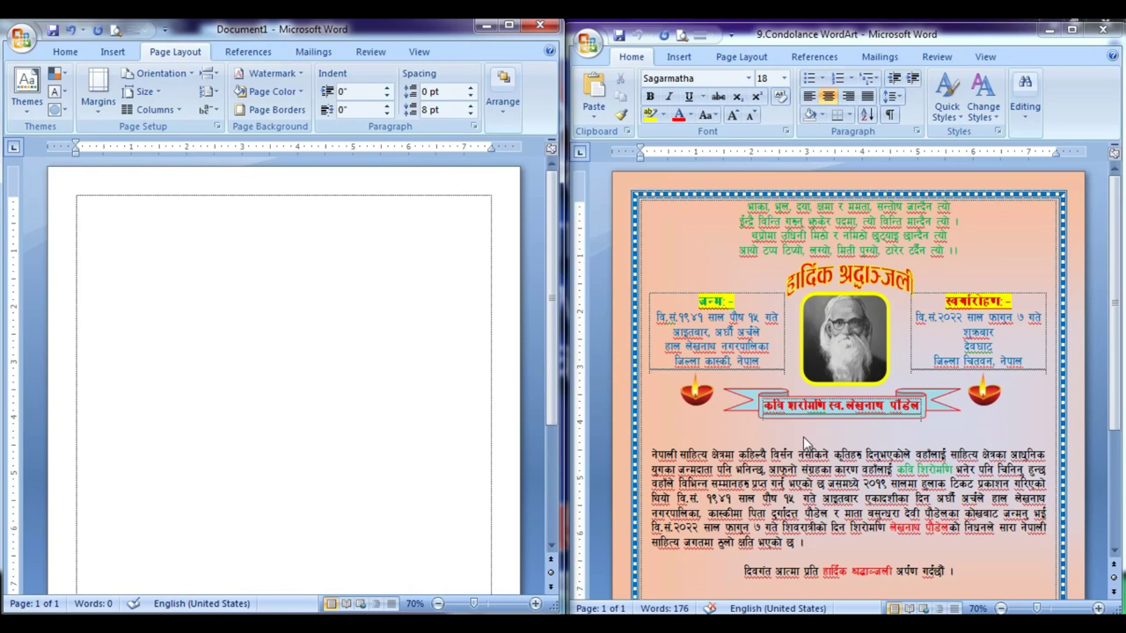
left_click(696, 401)
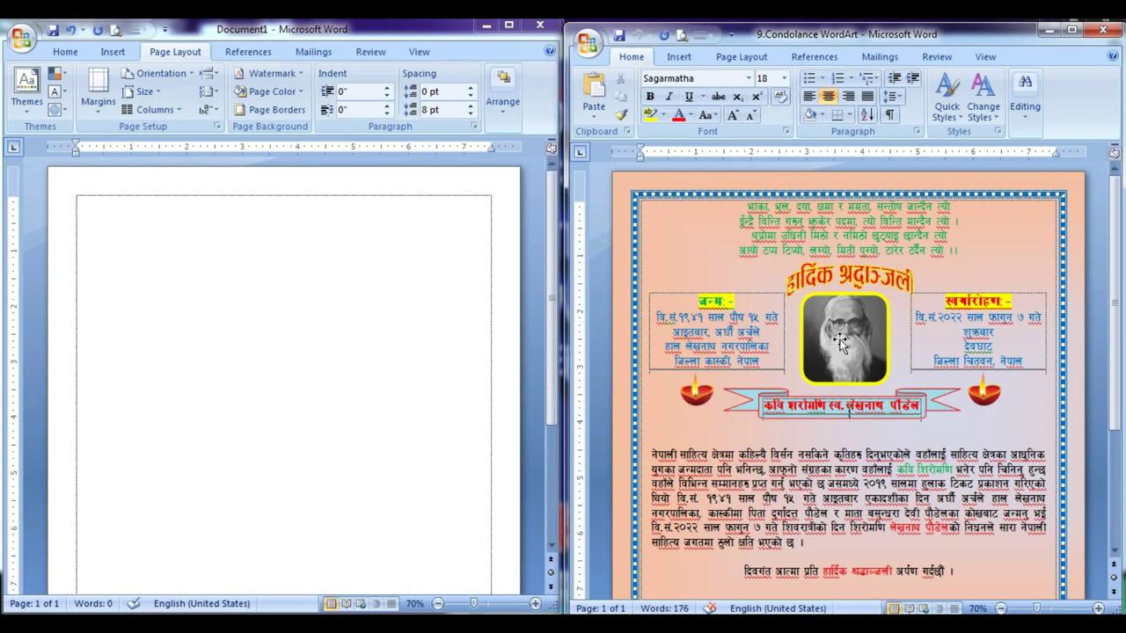
left_click(697, 400)
left_click(983, 401)
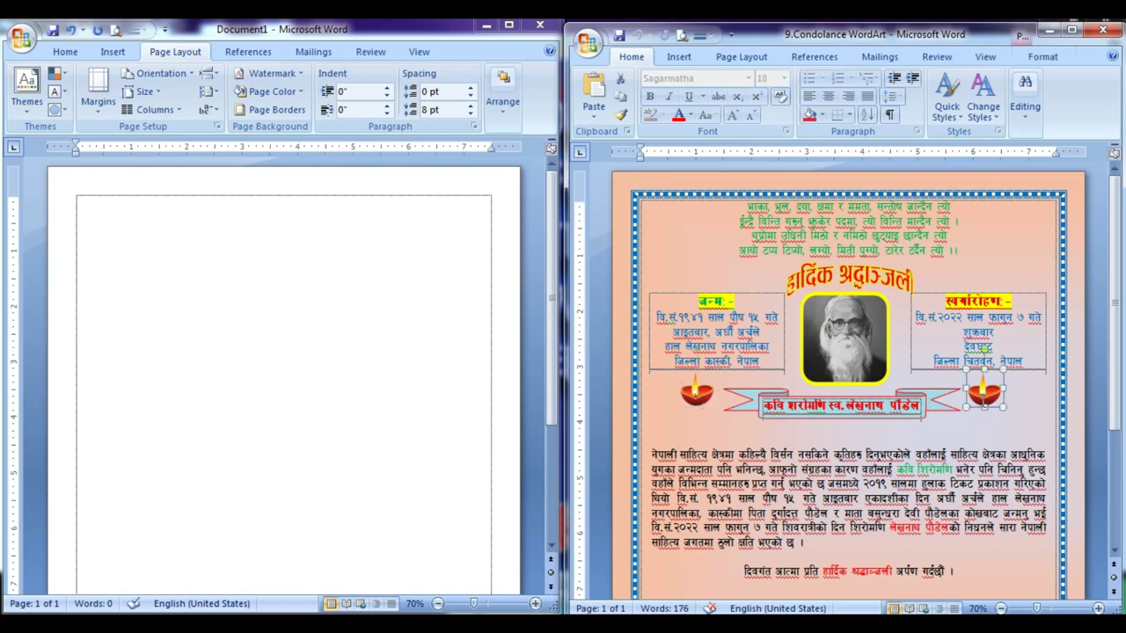
left_click(709, 428)
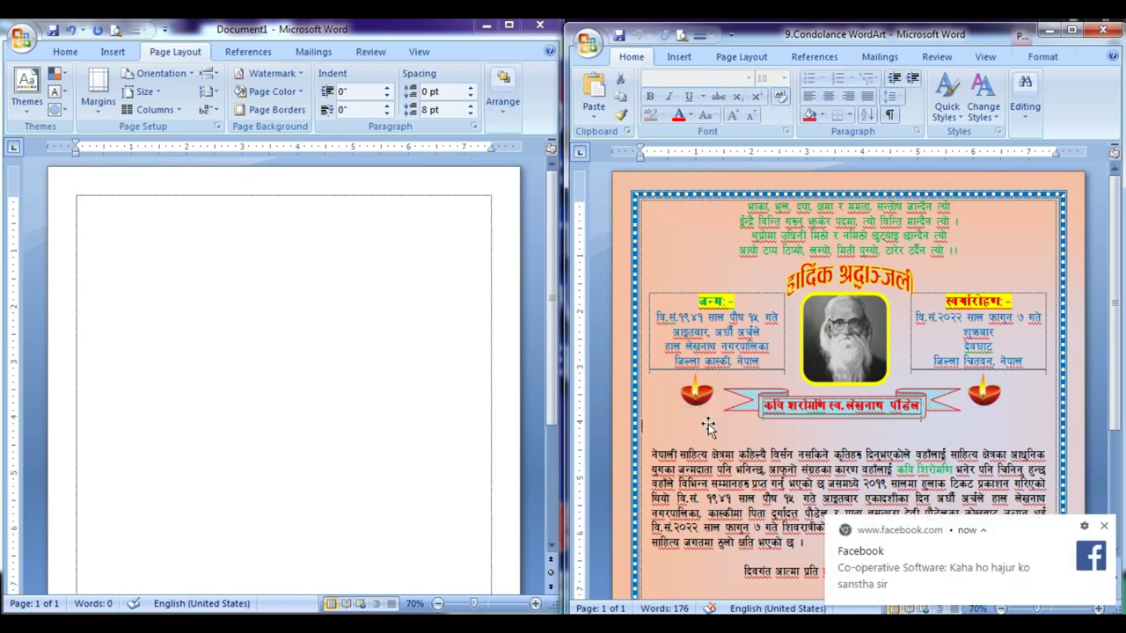
left_click(1099, 527)
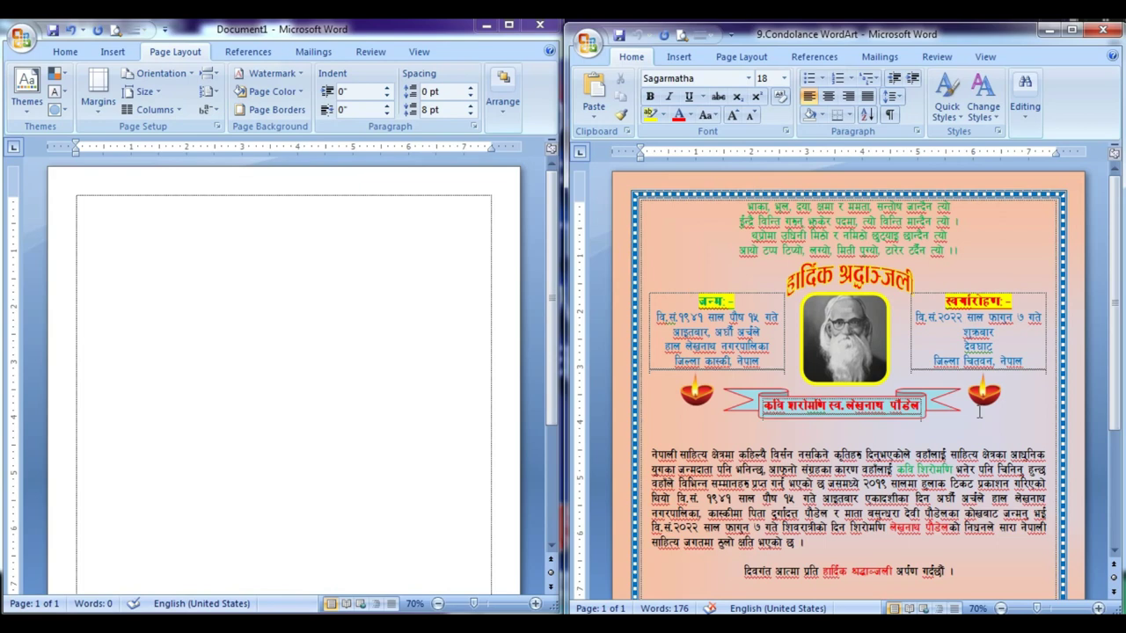
left_click(700, 398)
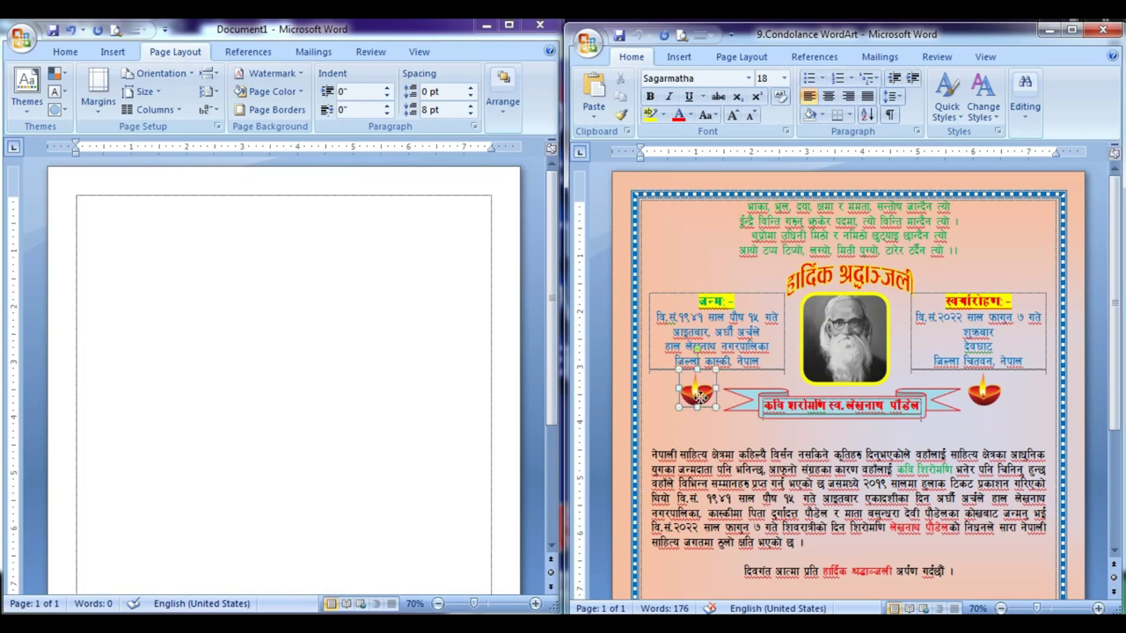
left_click(680, 420)
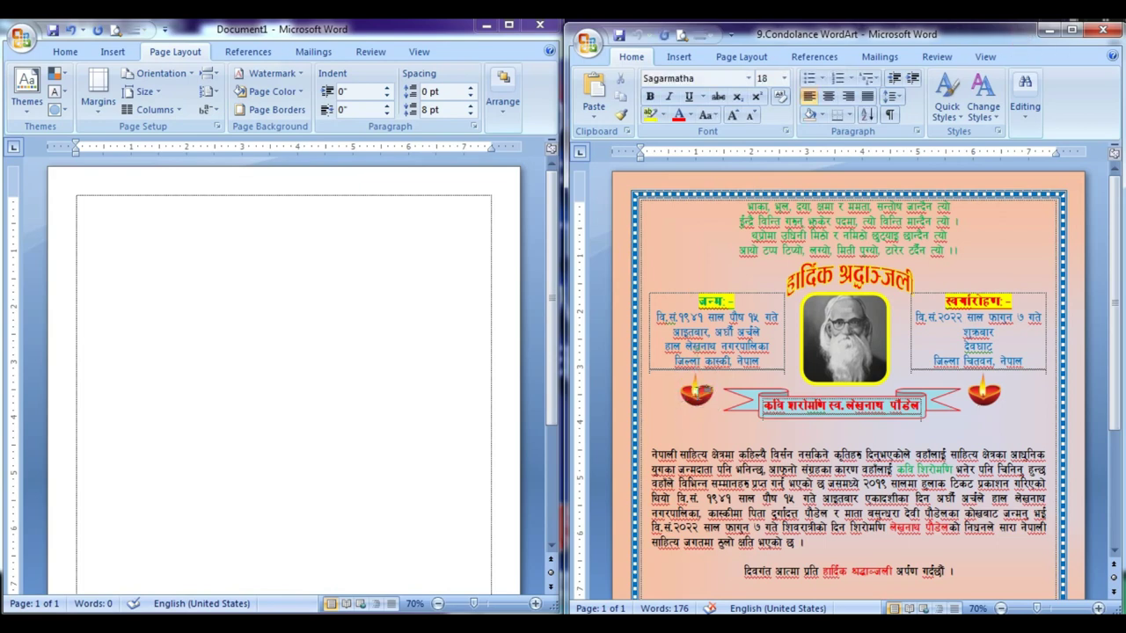
left_click(185, 227)
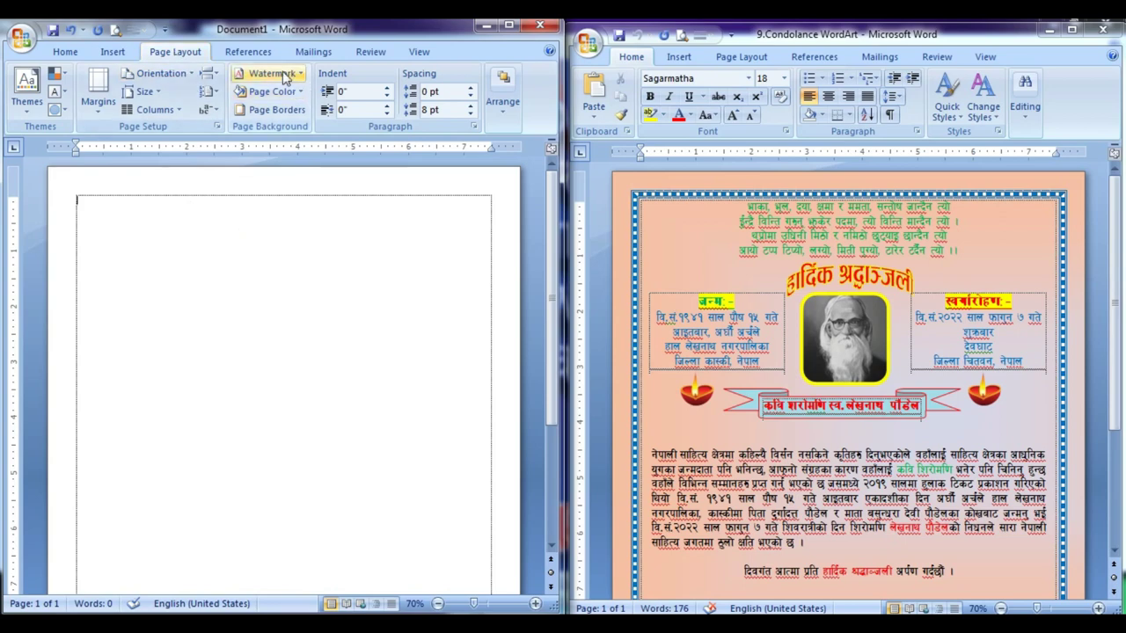
left_click(299, 93)
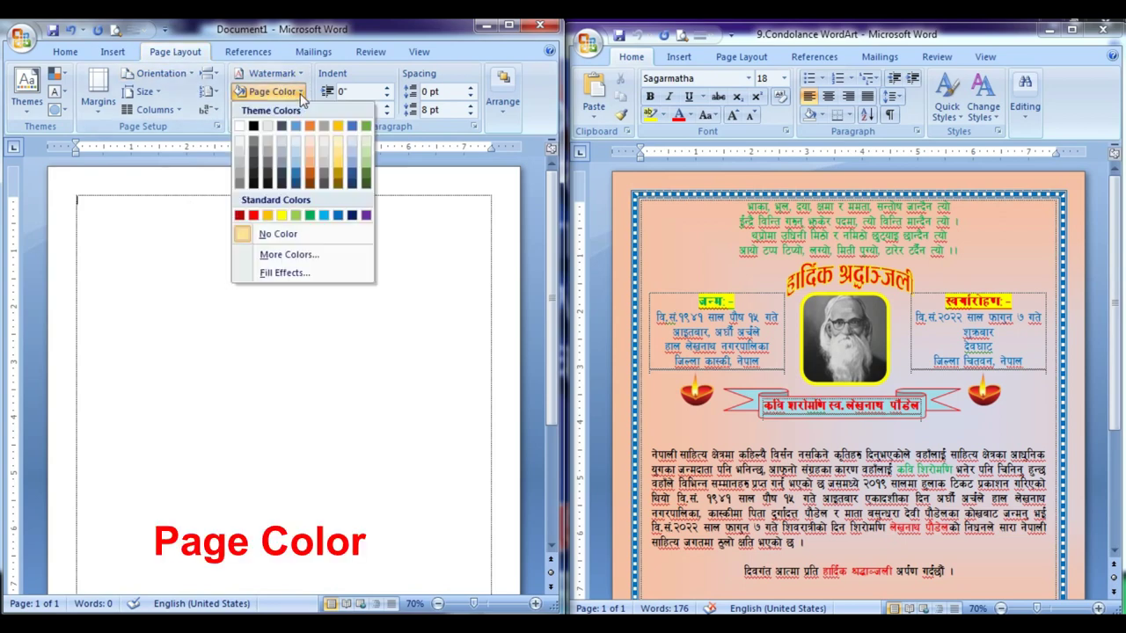
left_click(297, 74)
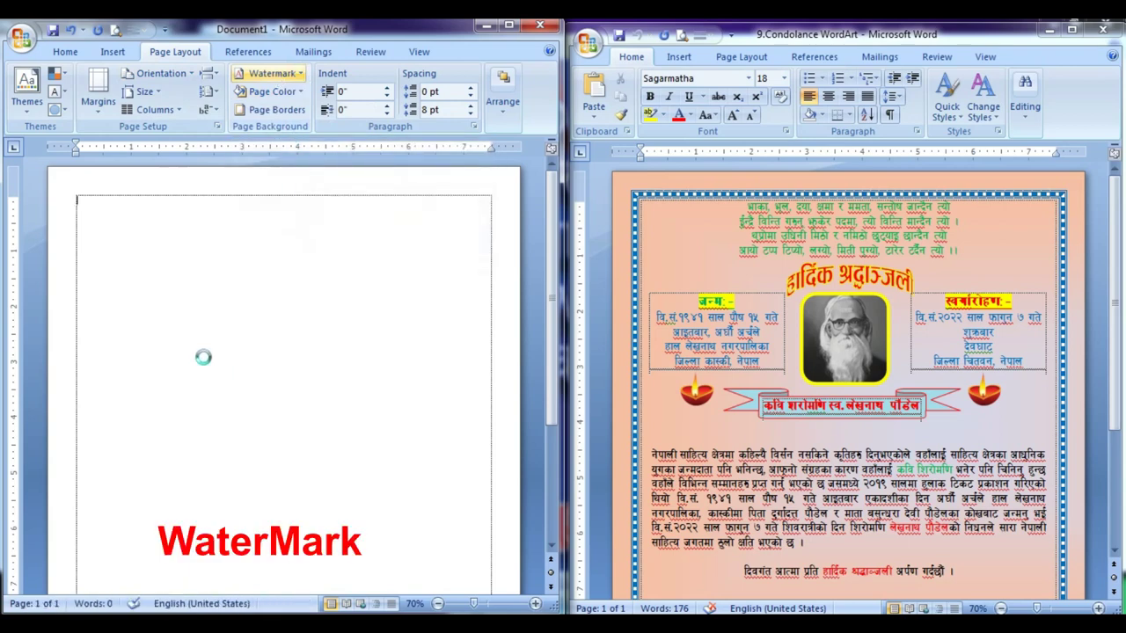
left_click(159, 327)
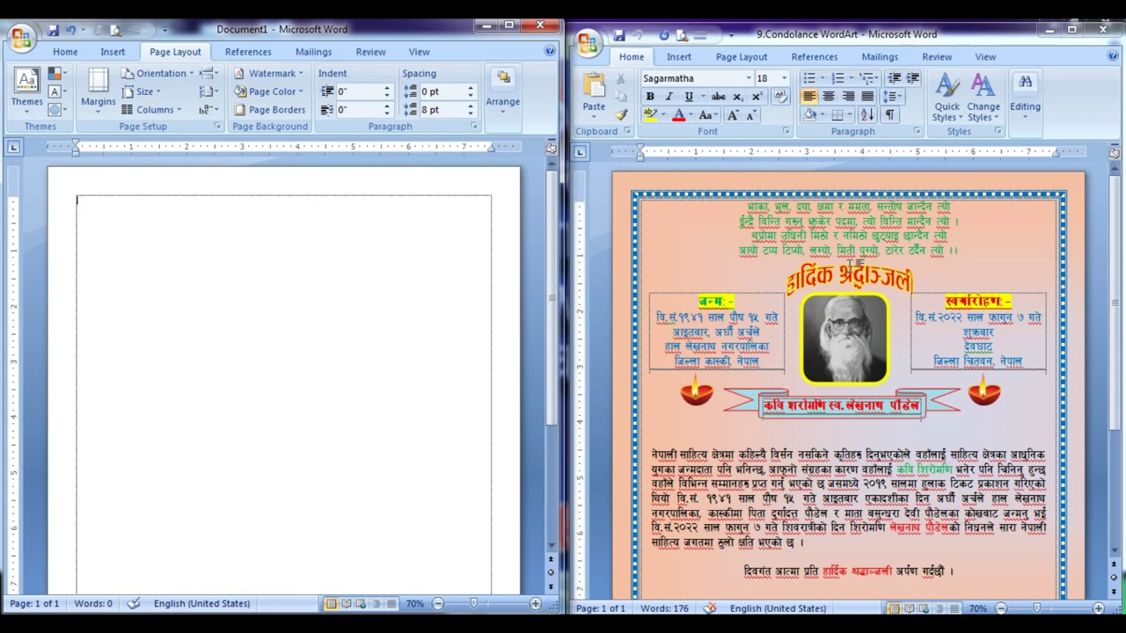
left_click(869, 277)
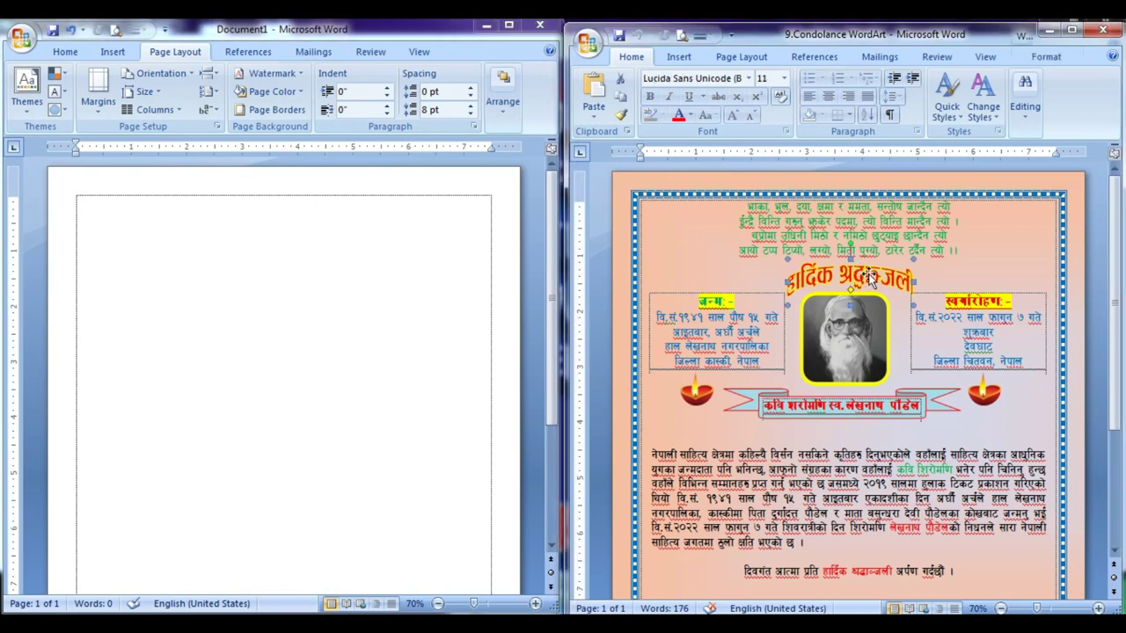
left_click(287, 249)
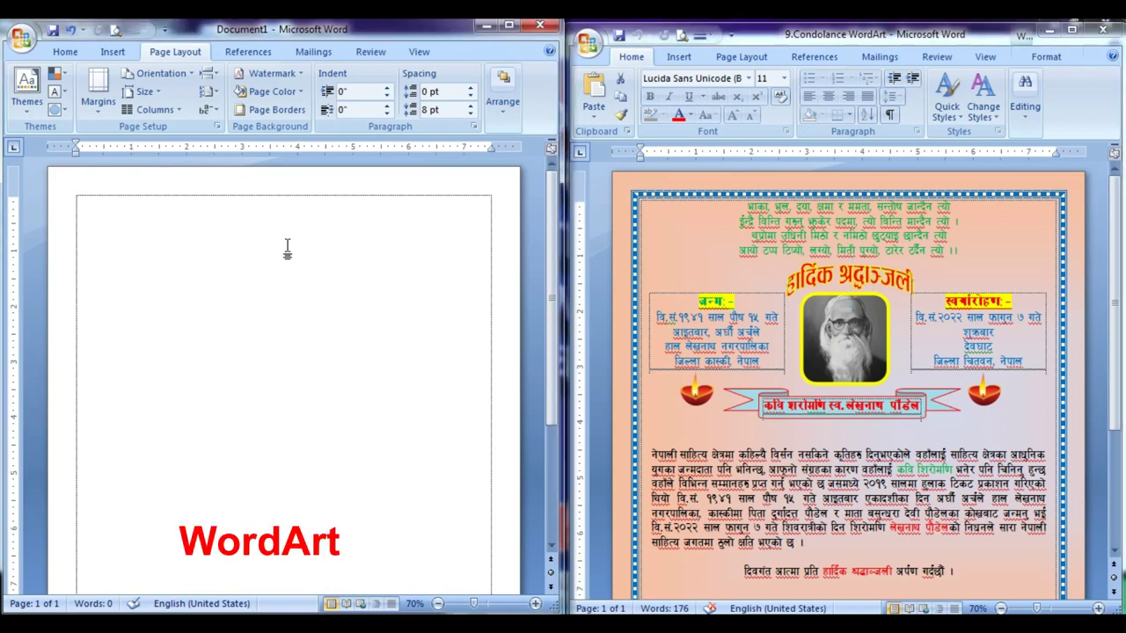
left_click(871, 275)
left_click(866, 423)
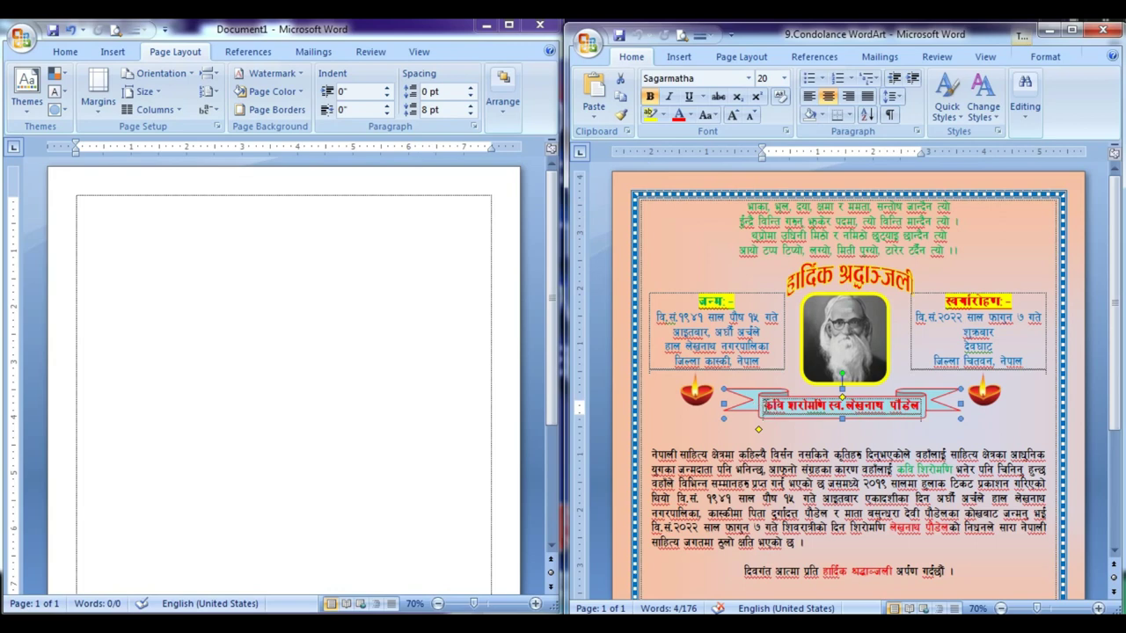
left_click_drag(763, 406, 917, 411)
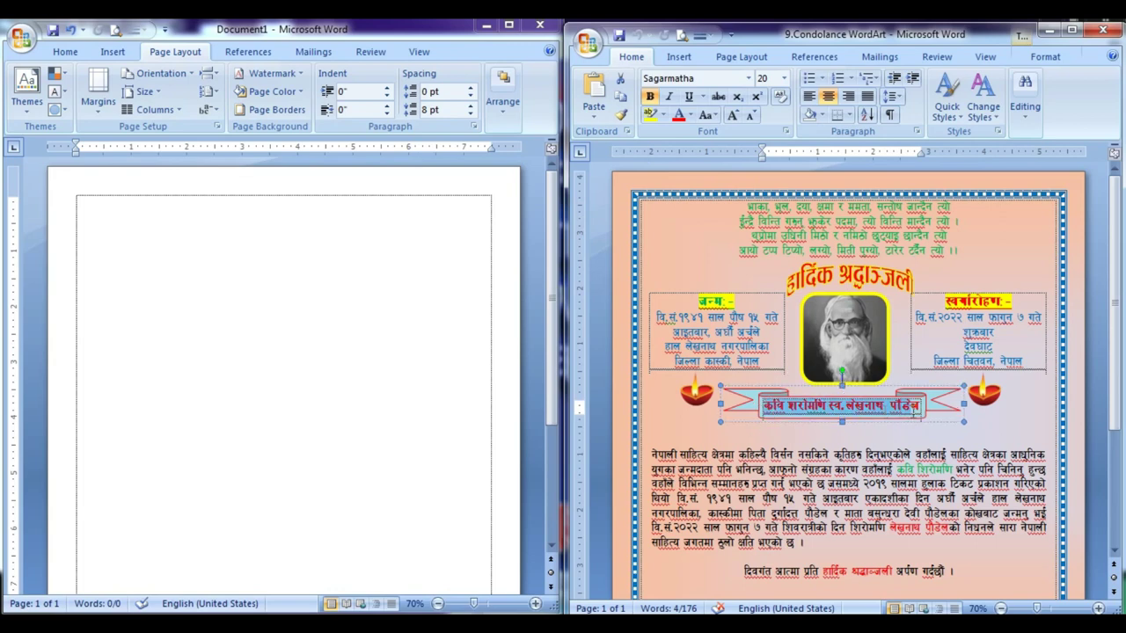
left_click(894, 433)
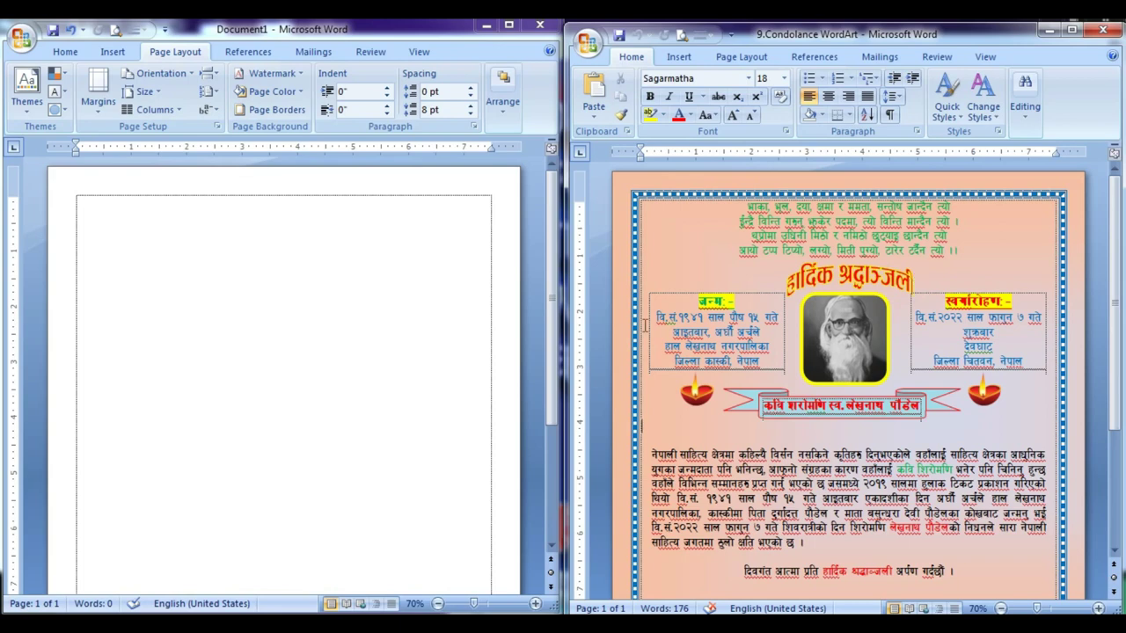
left_click(331, 216)
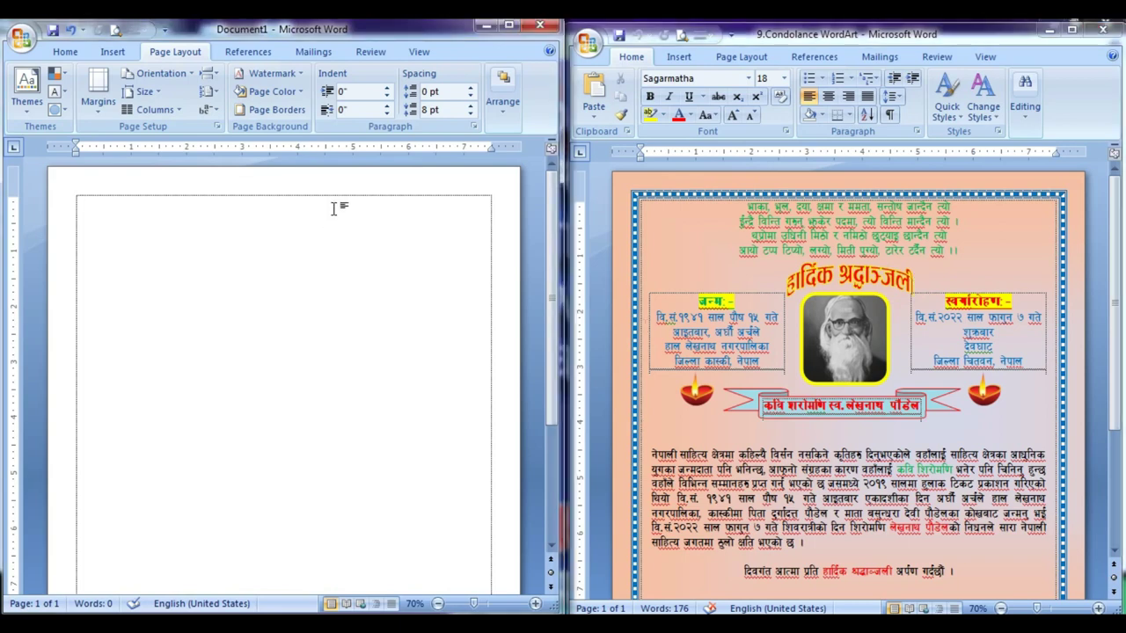
Fill the page with a two-colour light gold to light green gradient shaded from center.
left_click(269, 93)
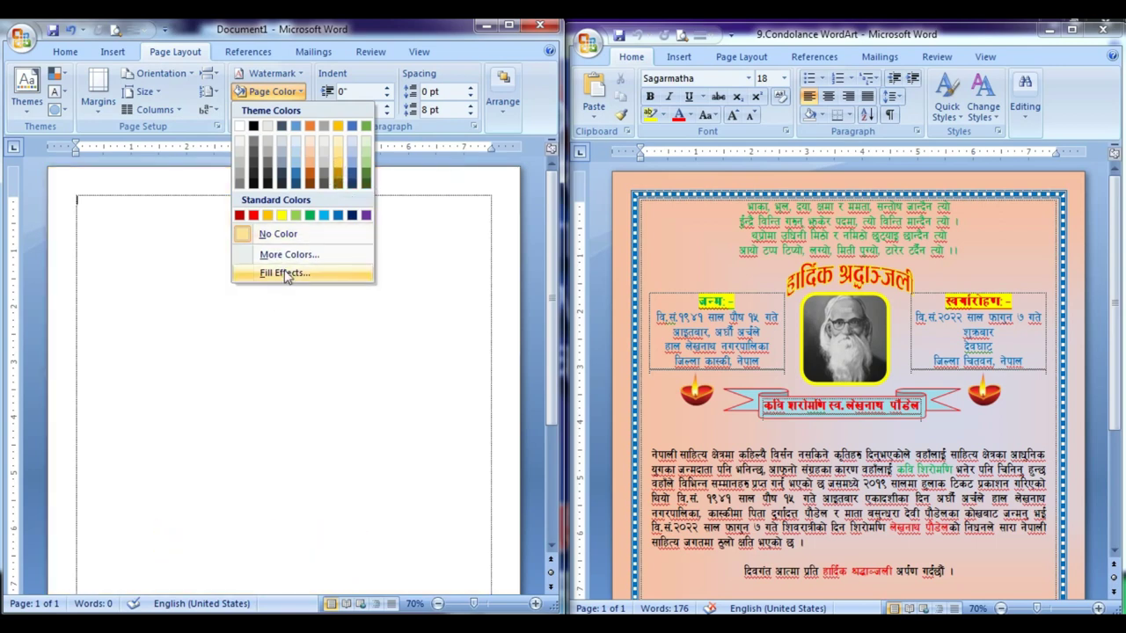
left_click(275, 276)
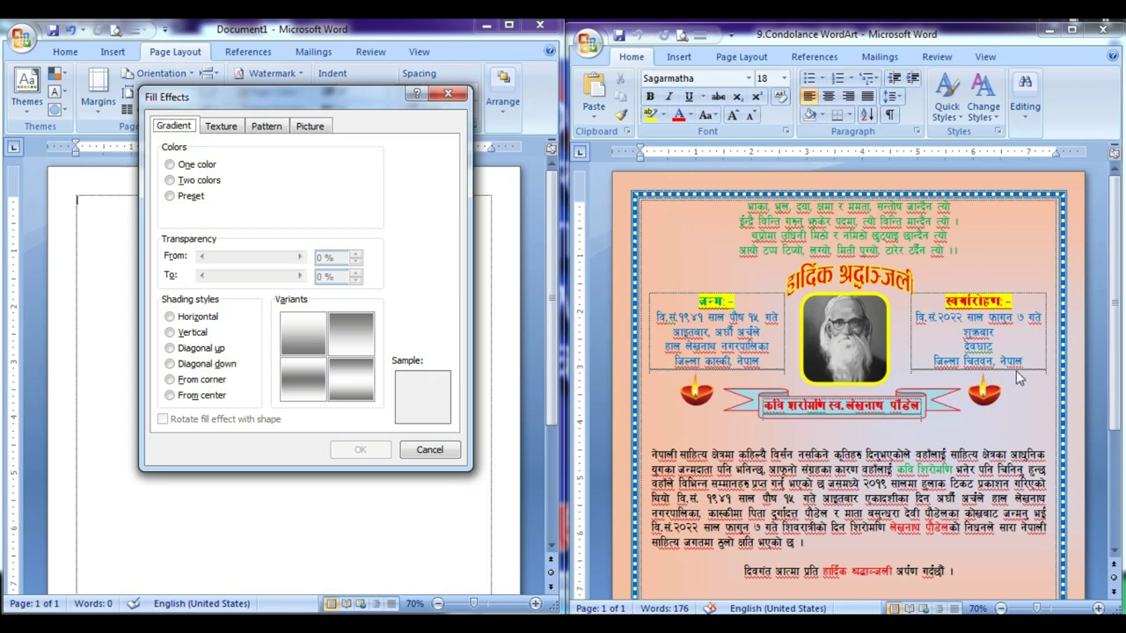
left_click(181, 183)
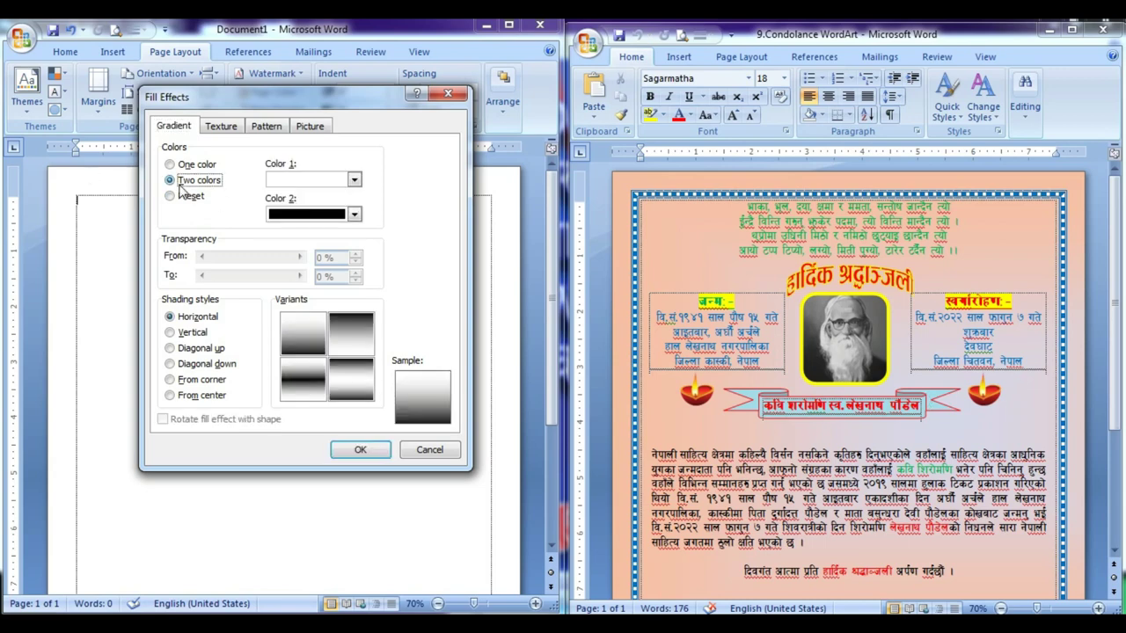
left_click(305, 181)
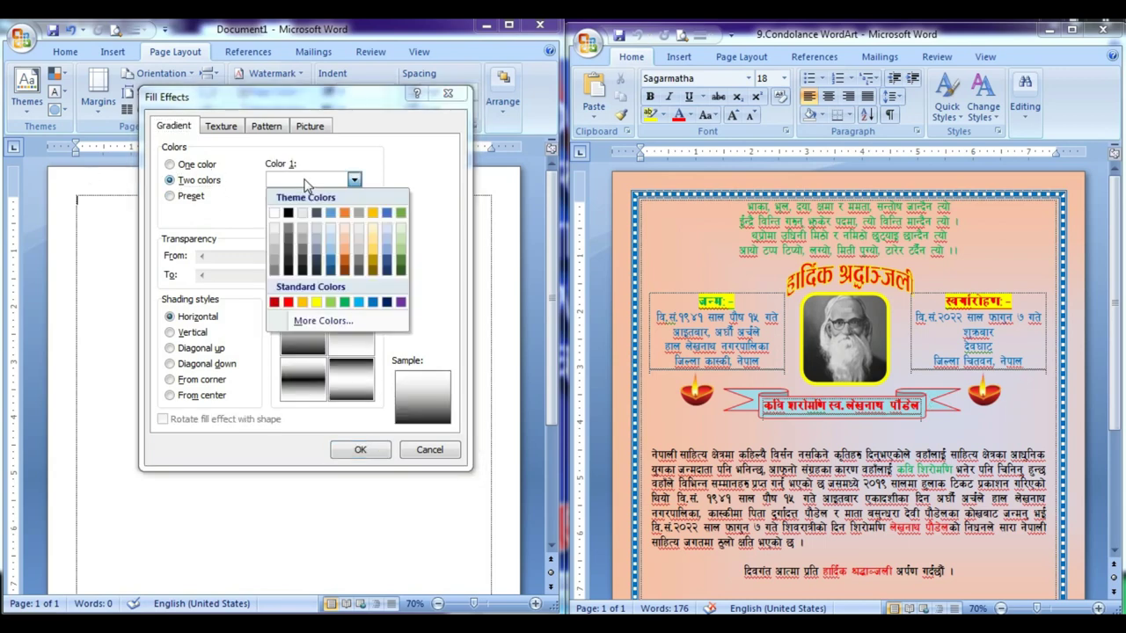
left_click(373, 232)
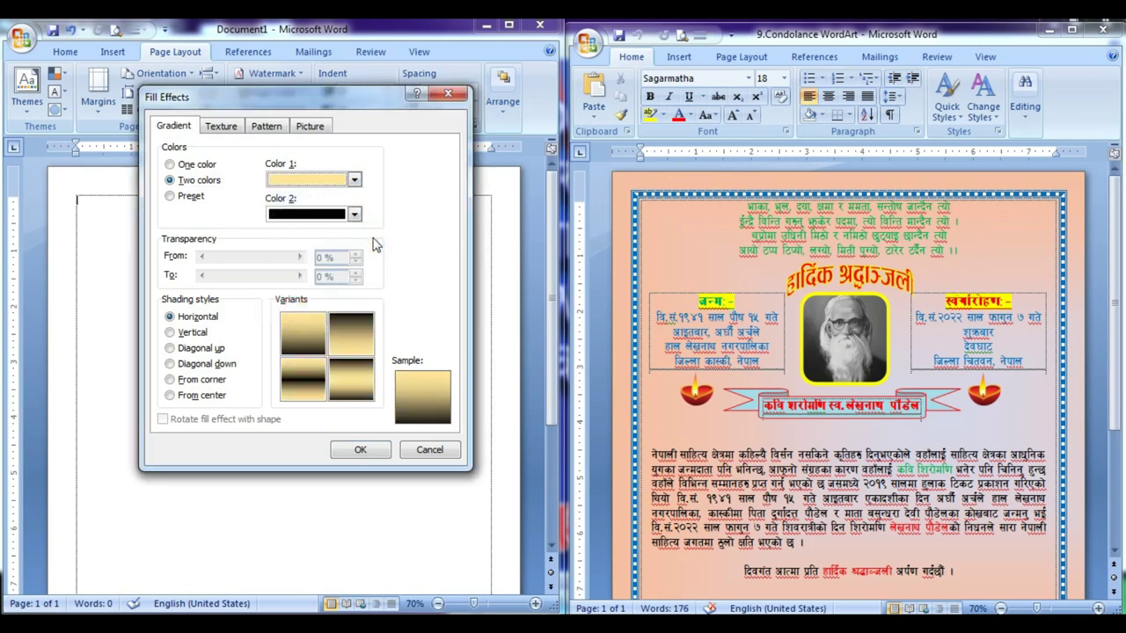
left_click(328, 218)
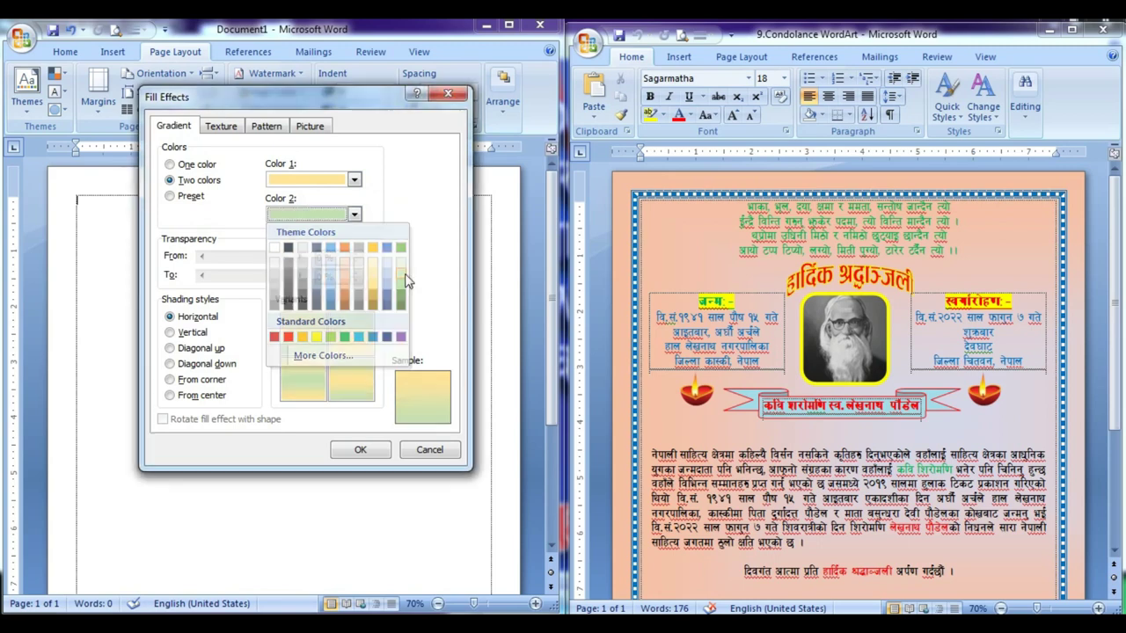
left_click(385, 291)
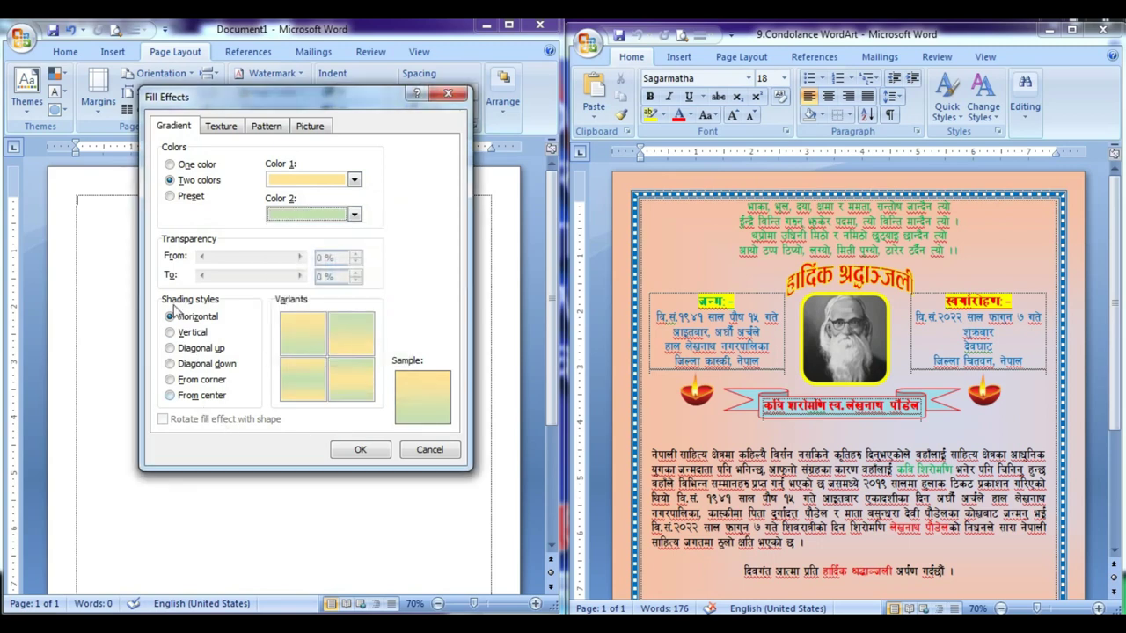
left_click(180, 383)
left_click(176, 397)
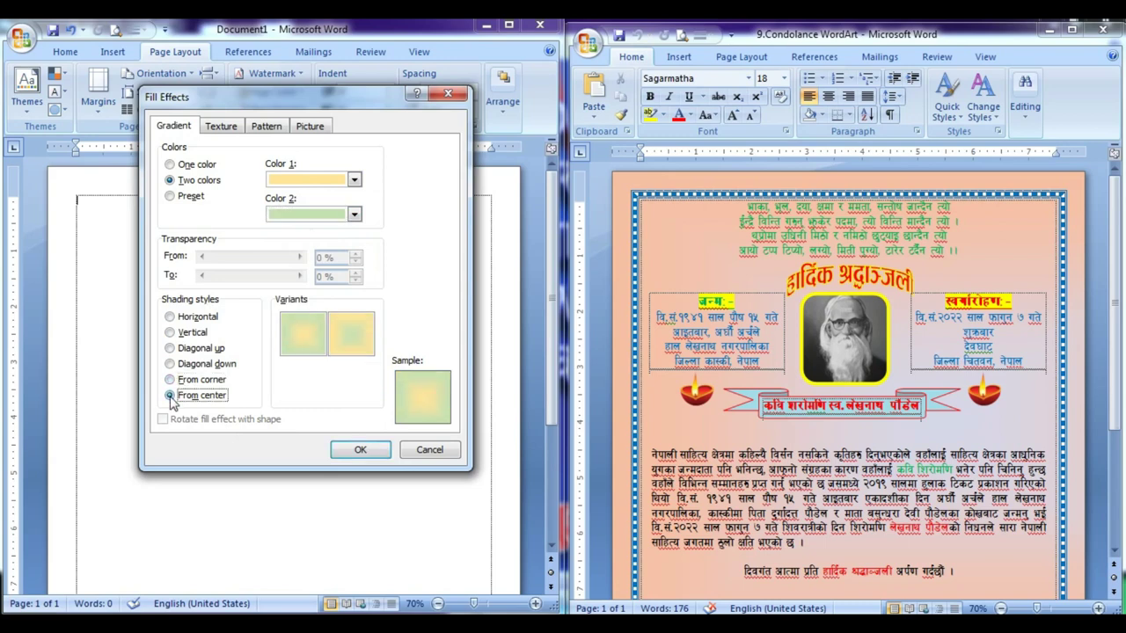
left_click(361, 451)
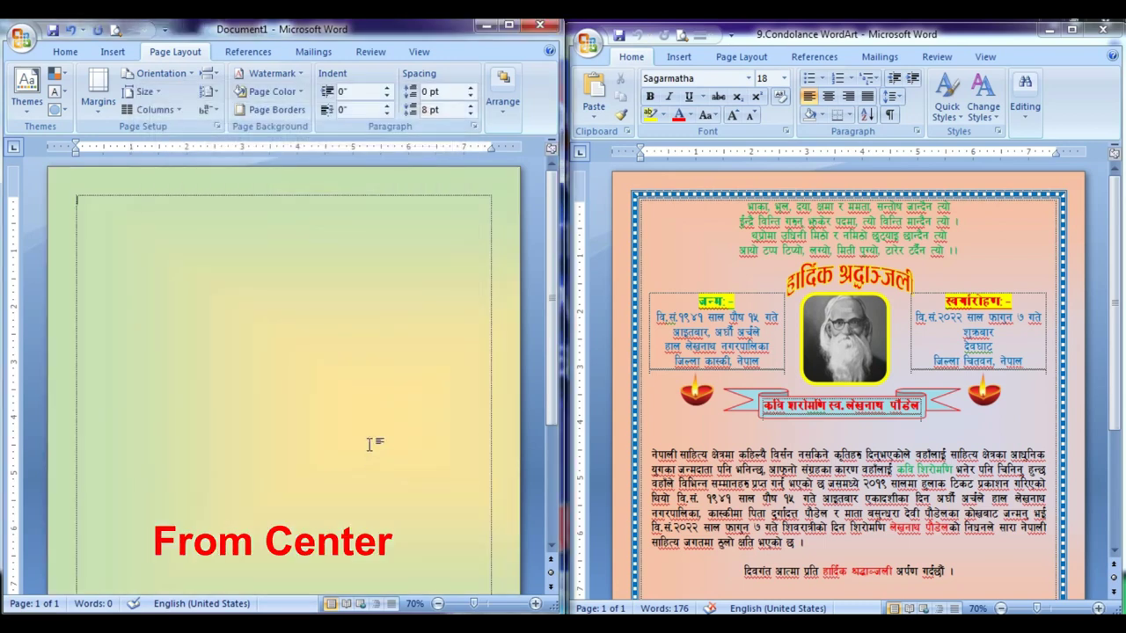
scroll(369, 445, "up", 5)
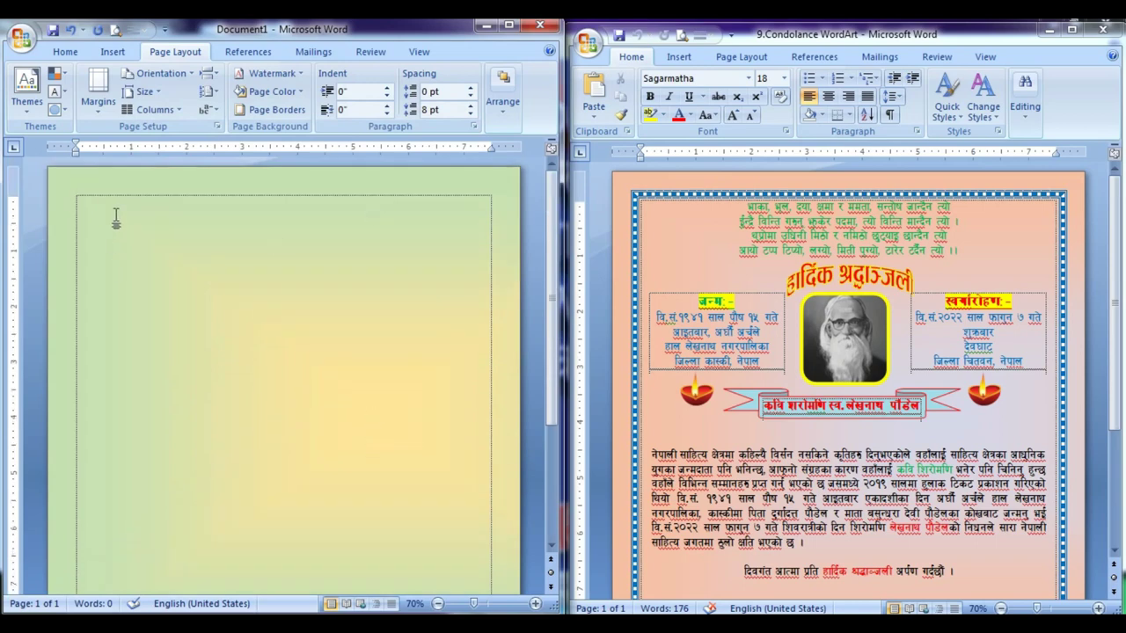
Apply the teal-and-orange art pattern as a 10 pt box page border on Document1.
left_click(279, 92)
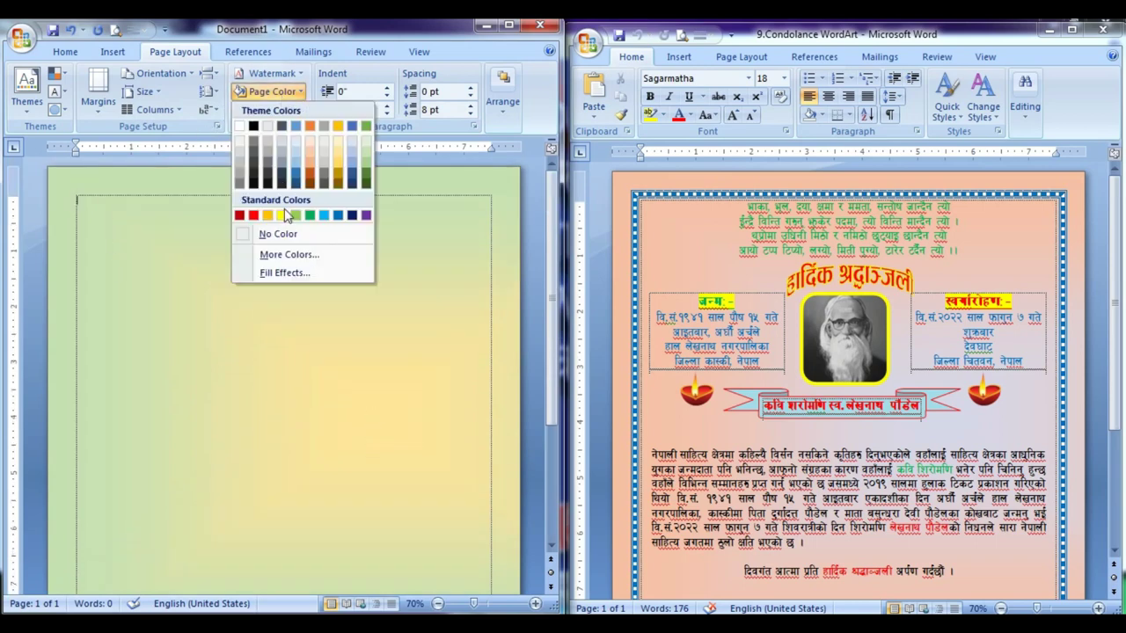
left_click(155, 208)
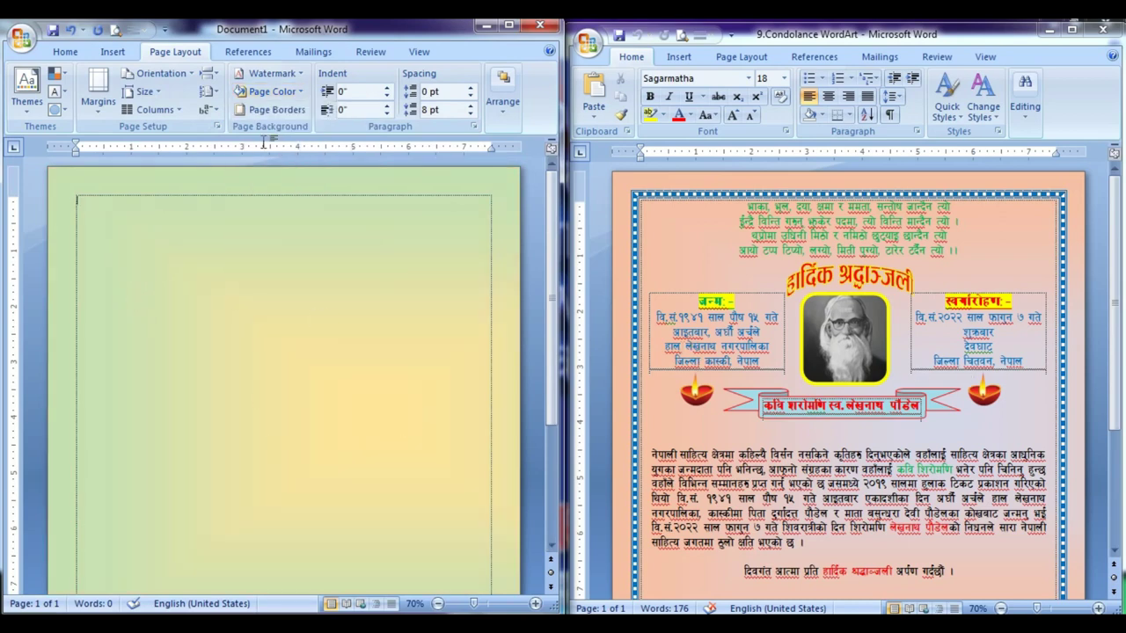
left_click(268, 110)
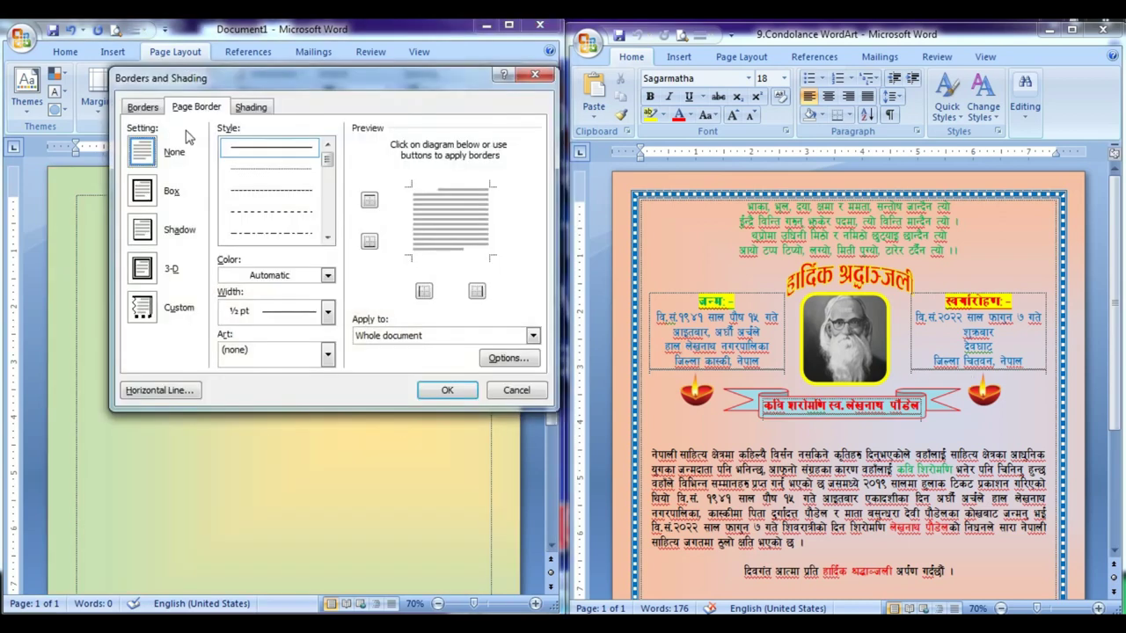
left_click(276, 351)
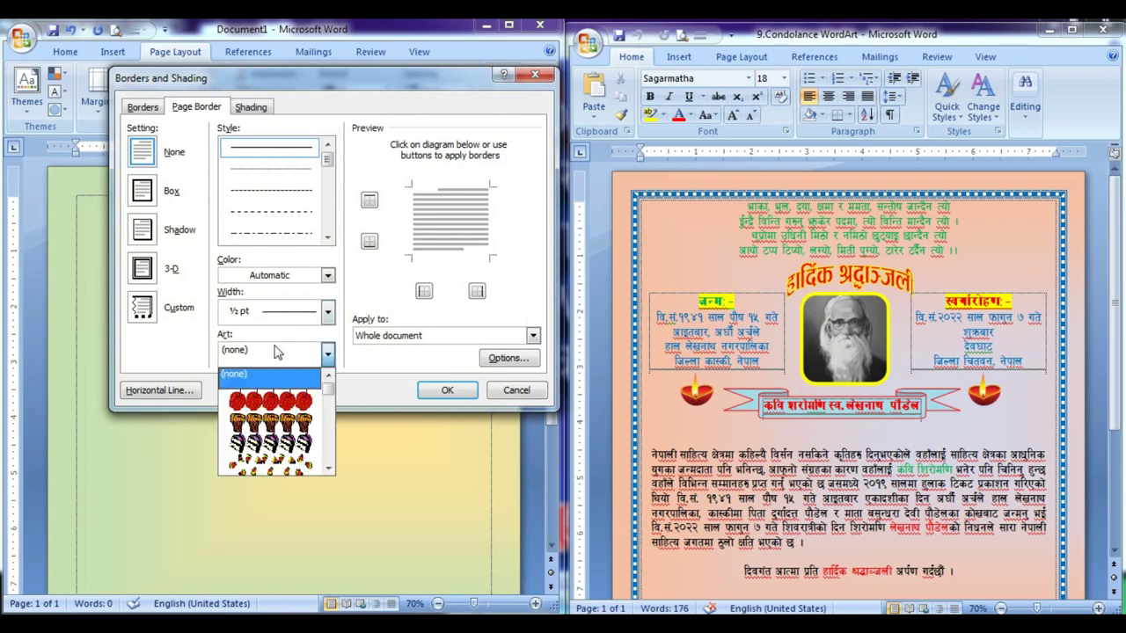
scroll(286, 387, "down", 2)
scroll(287, 392, "down", 2)
scroll(288, 394, "down", 2)
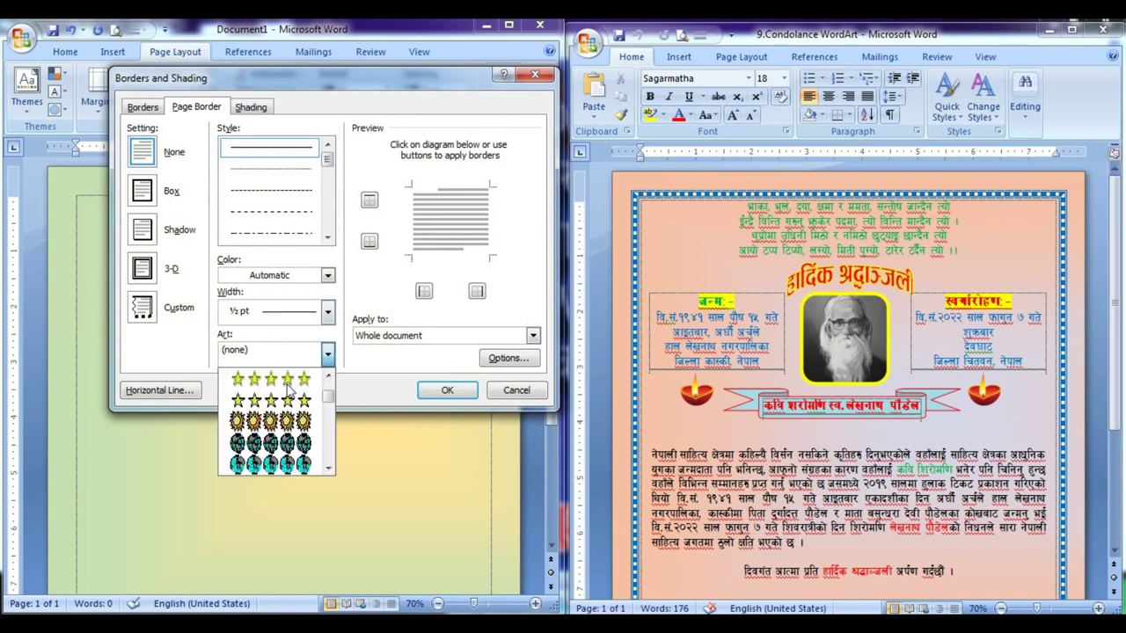
scroll(289, 395, "down", 2)
scroll(291, 413, "down", 2)
scroll(288, 415, "down", 2)
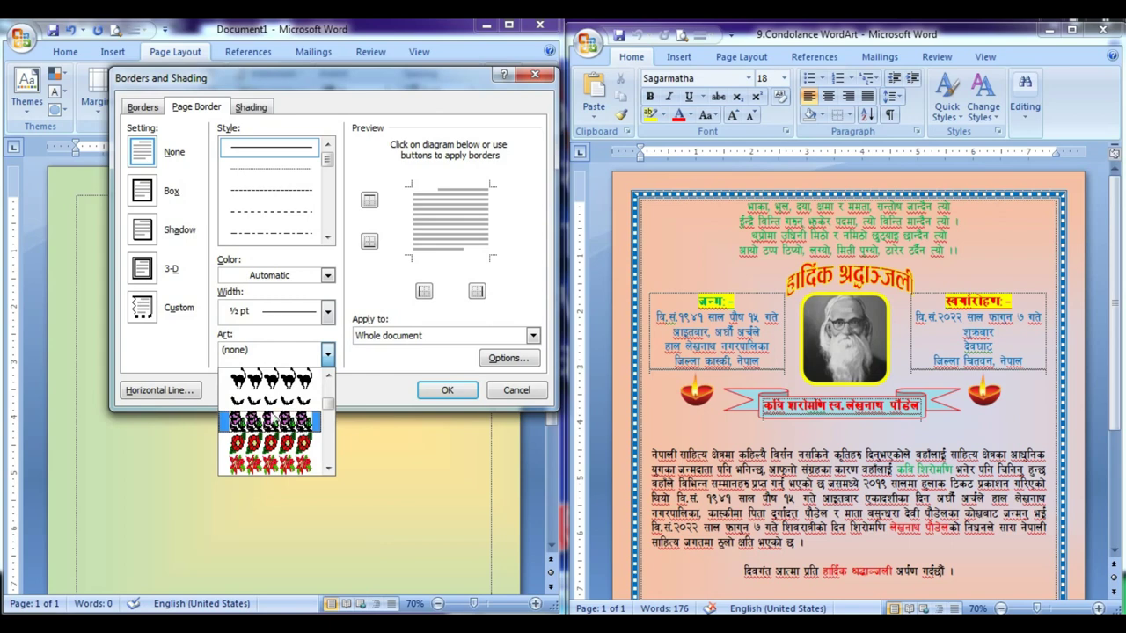
scroll(276, 421, "down", 2)
scroll(274, 420, "down", 2)
scroll(273, 421, "down", 2)
scroll(273, 420, "down", 2)
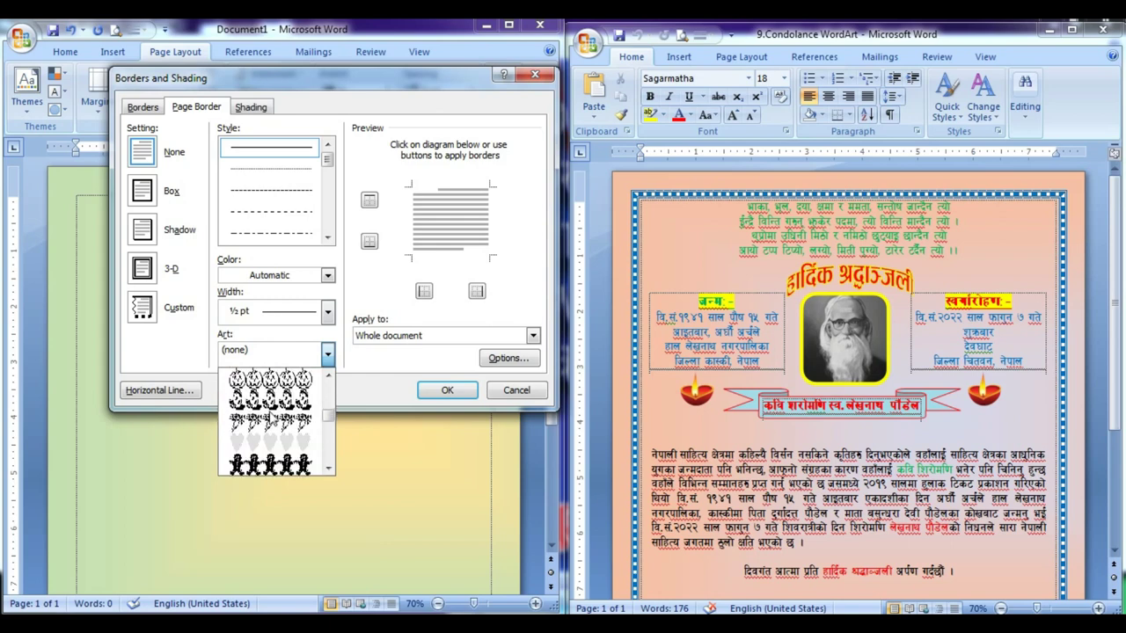
scroll(273, 421, "down", 2)
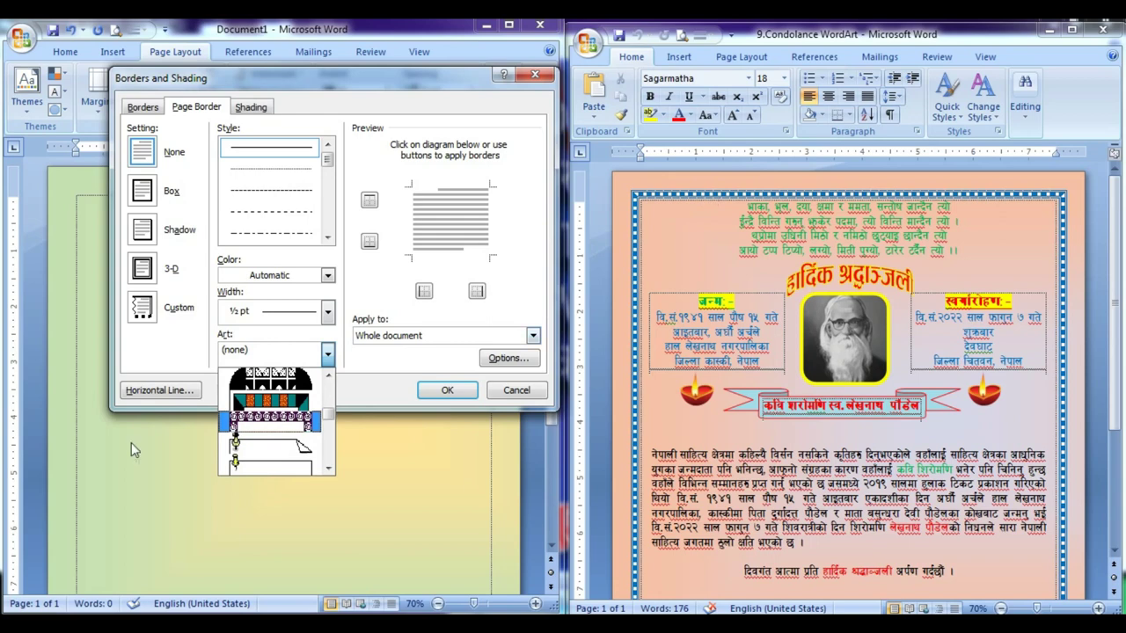
left_click(270, 401)
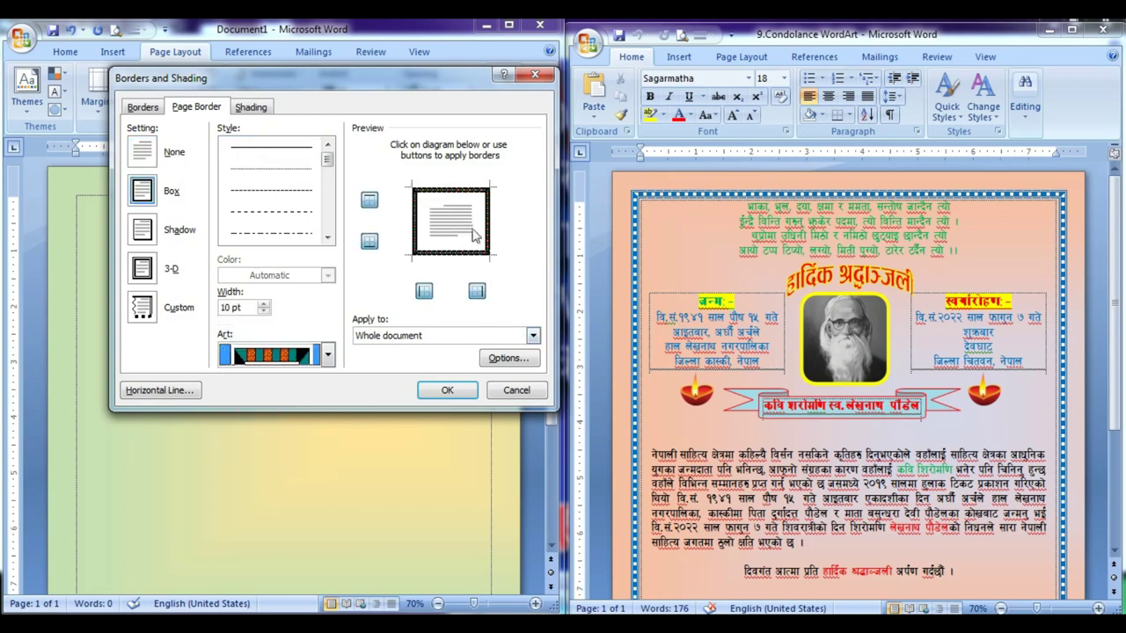
left_click(461, 393)
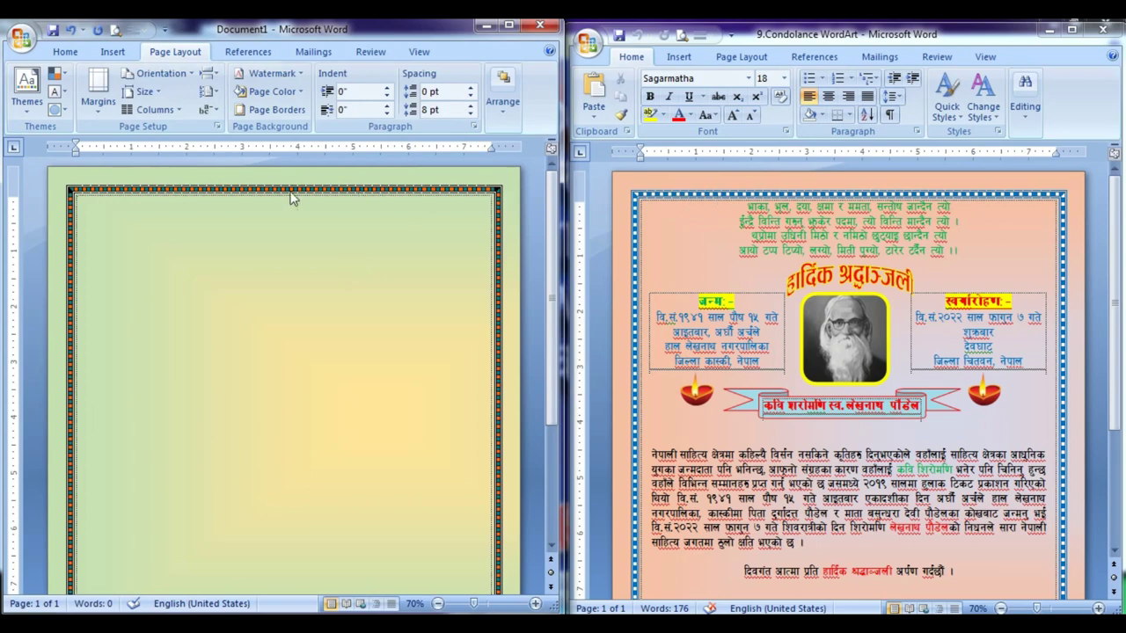
Recheck Document1's page border settings, keeping the art border unchanged.
left_click(264, 110)
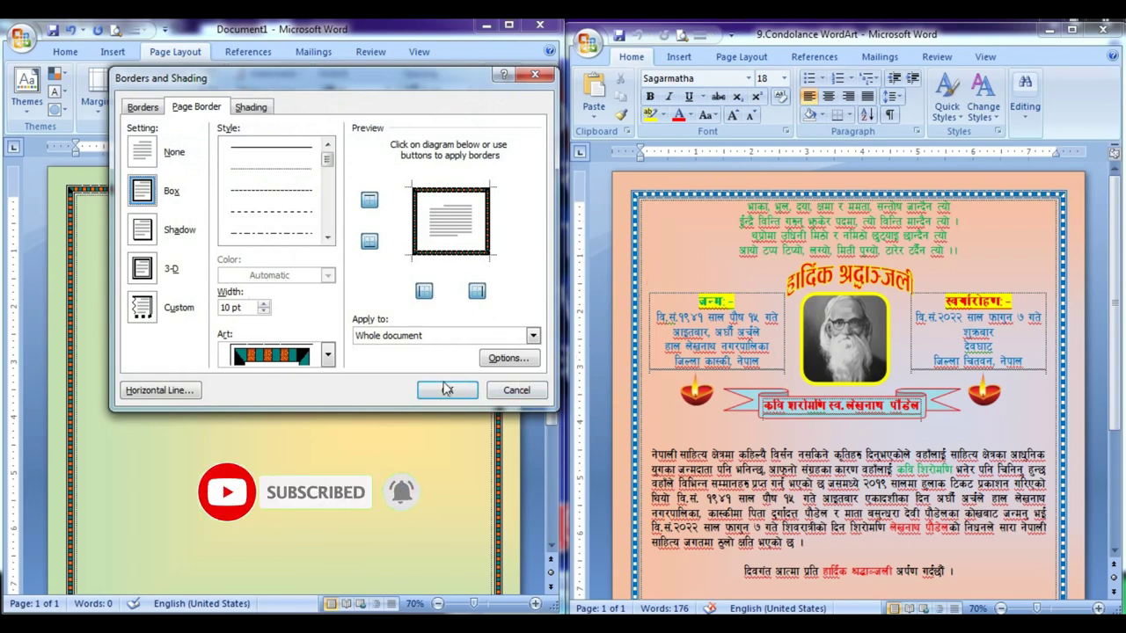
left_click(446, 390)
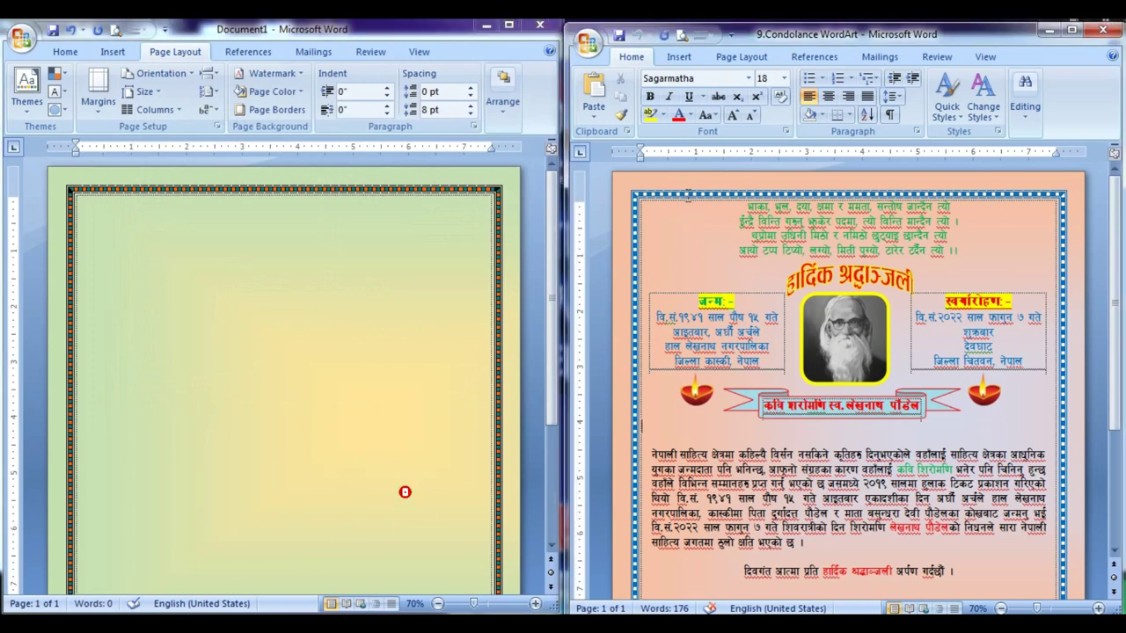
left_click(698, 189)
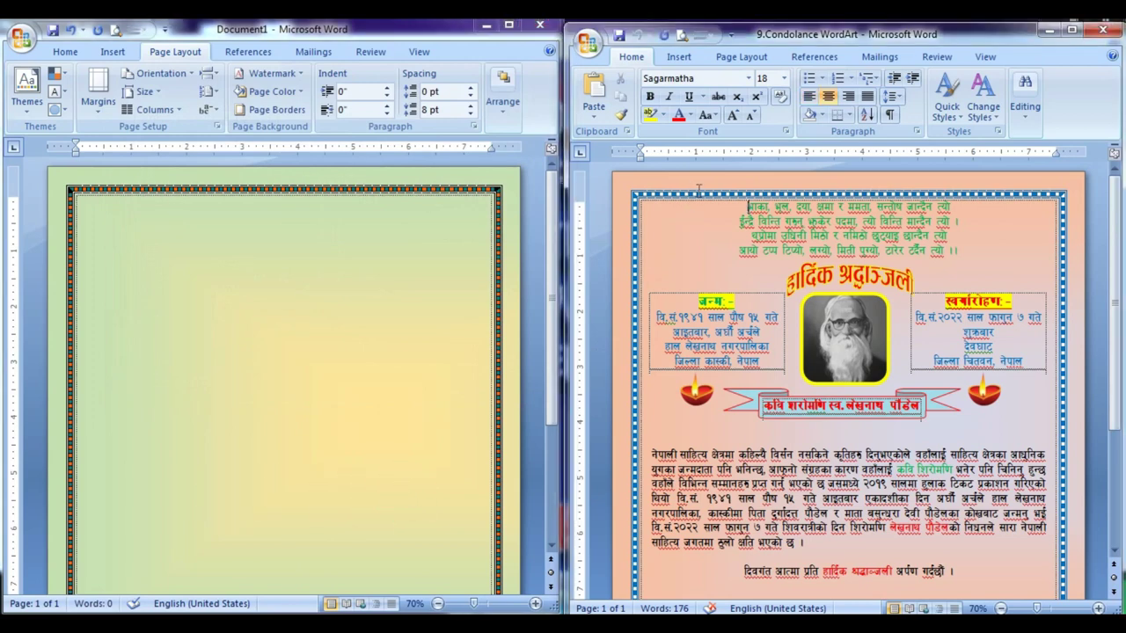
Change the finished letter's page border colour to red.
left_click(742, 56)
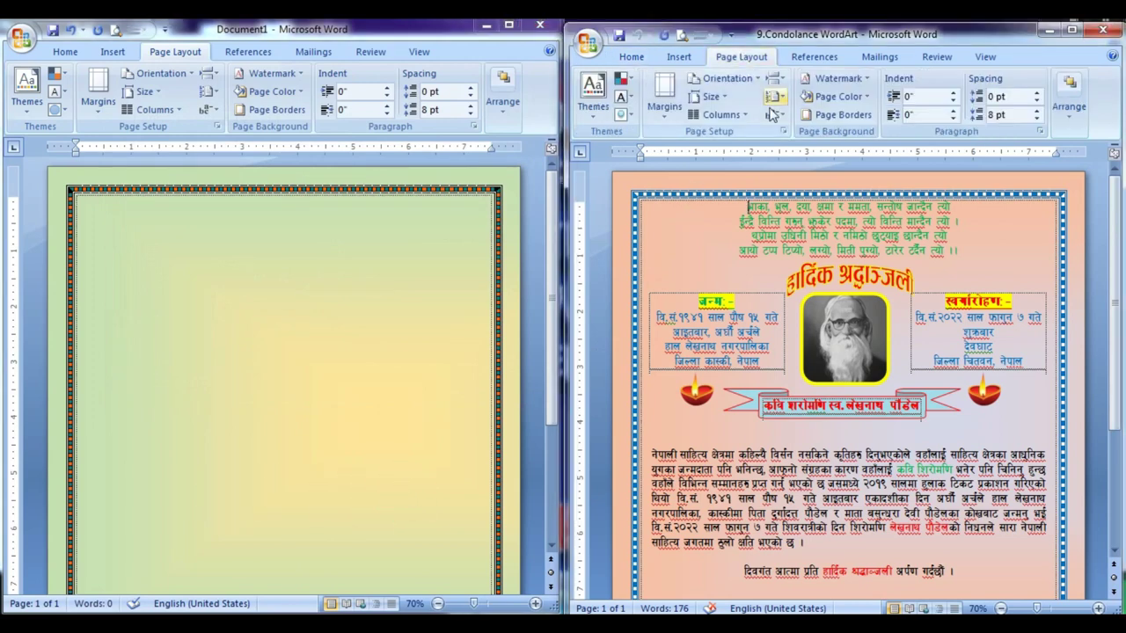
left_click(836, 114)
left_click(327, 275)
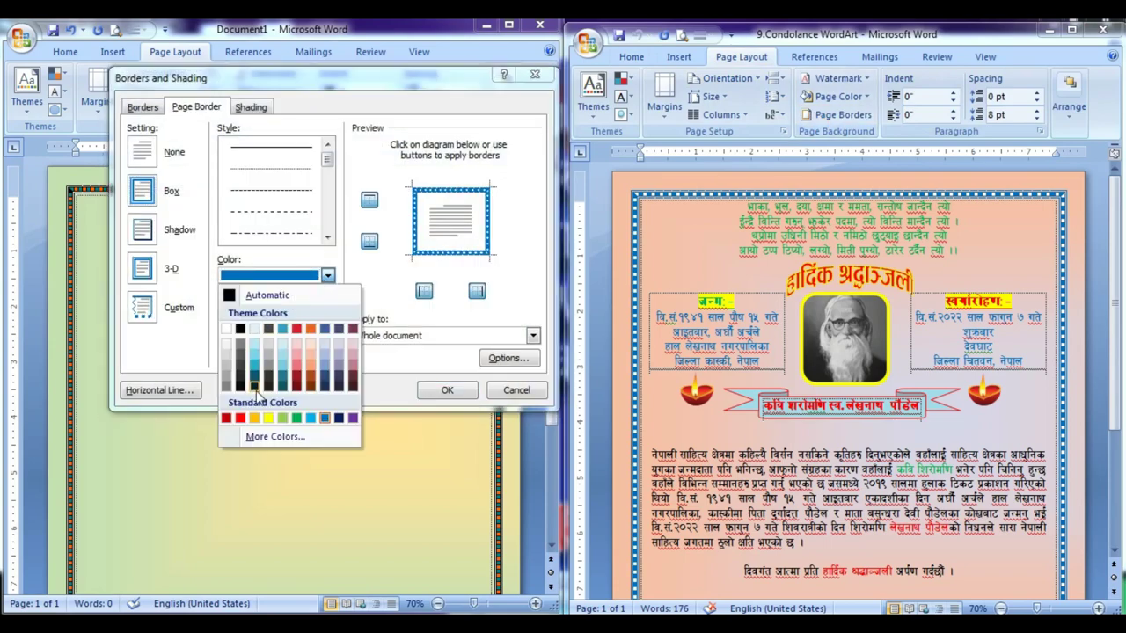
left_click(239, 419)
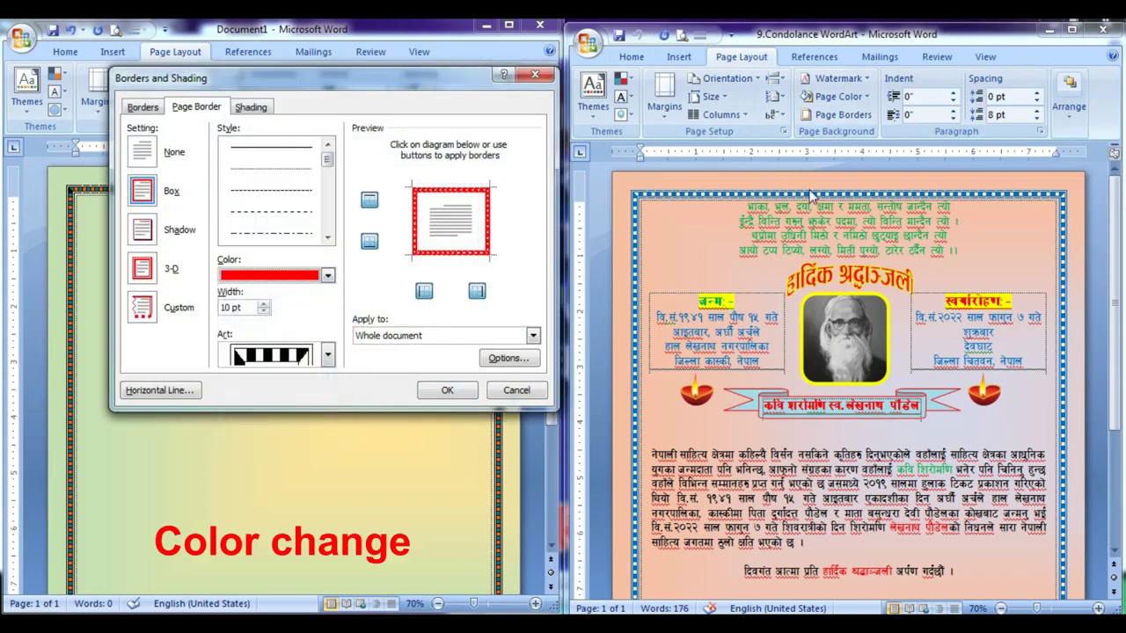
left_click(446, 390)
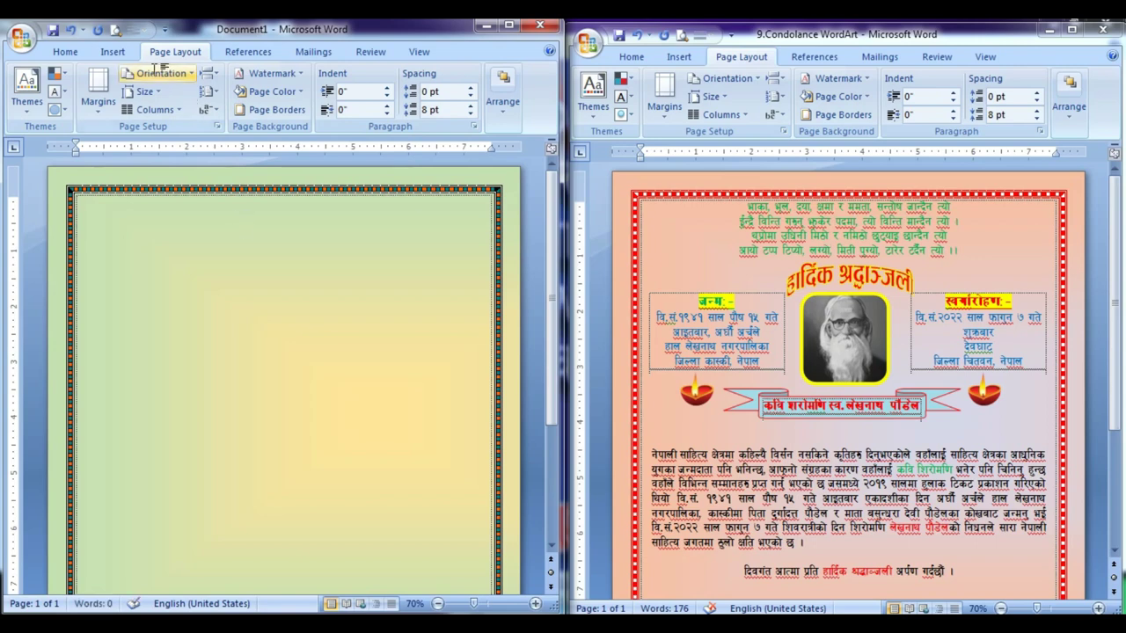
Copy the four poem lines from the finished letter and paste them at Document1's top.
left_click(62, 52)
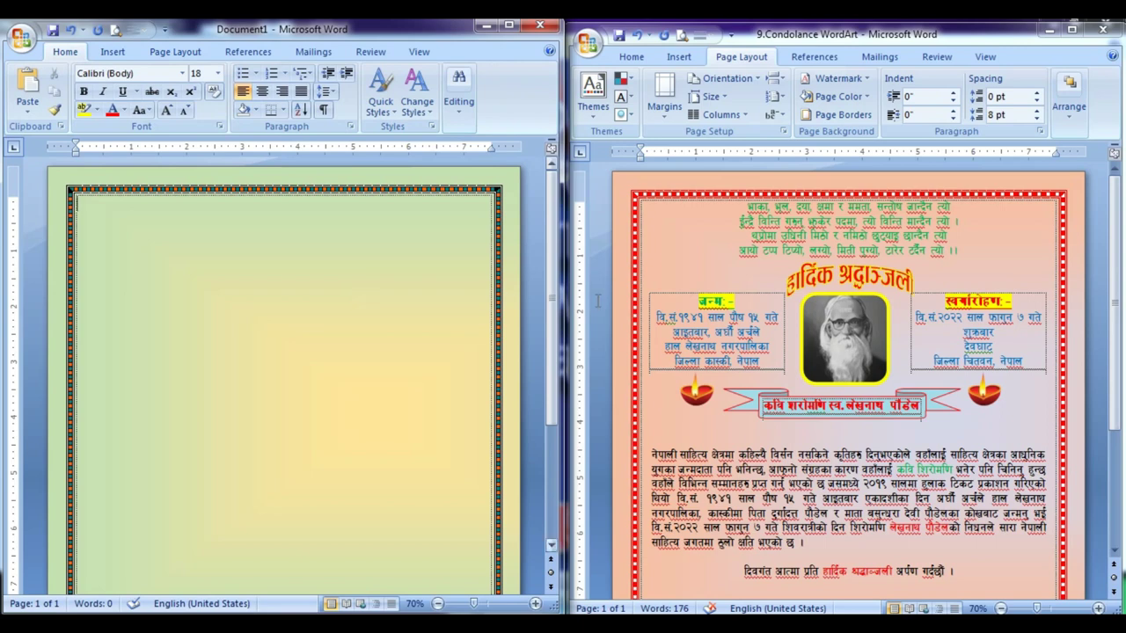
left_click(745, 223)
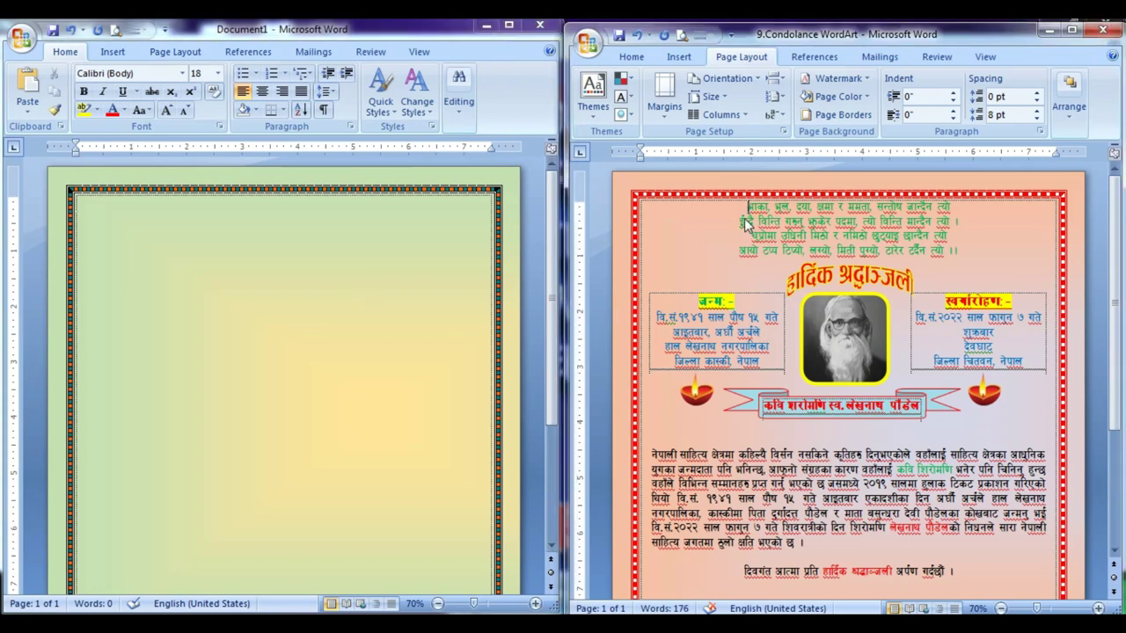
left_click_drag(745, 208, 961, 253)
key("ctrl+c")
left_click(272, 206)
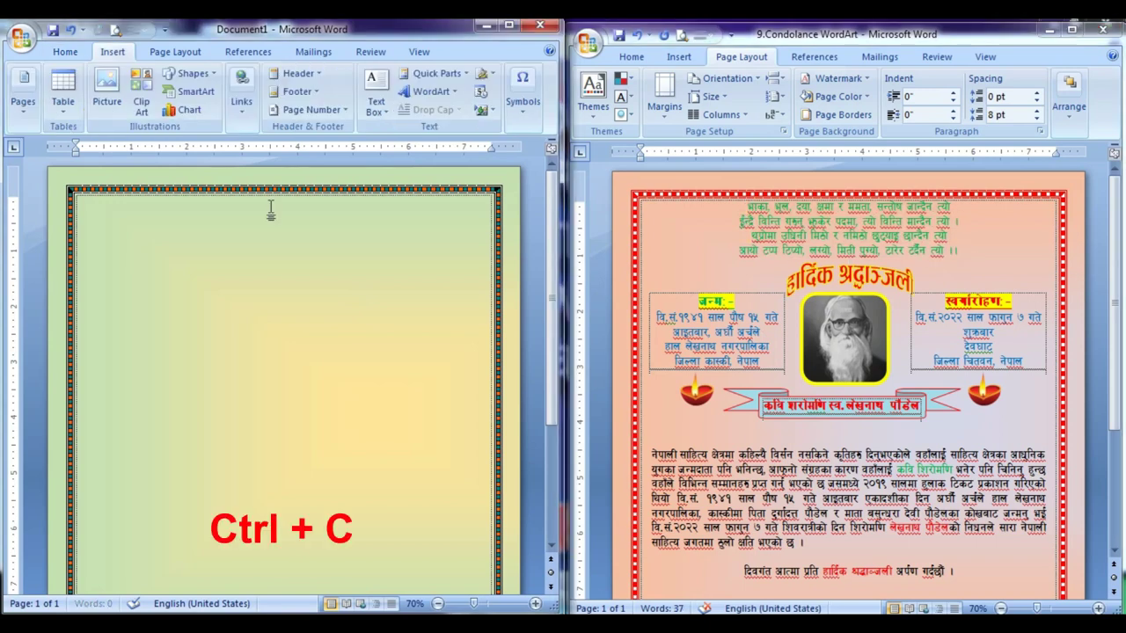
key("ctrl+v")
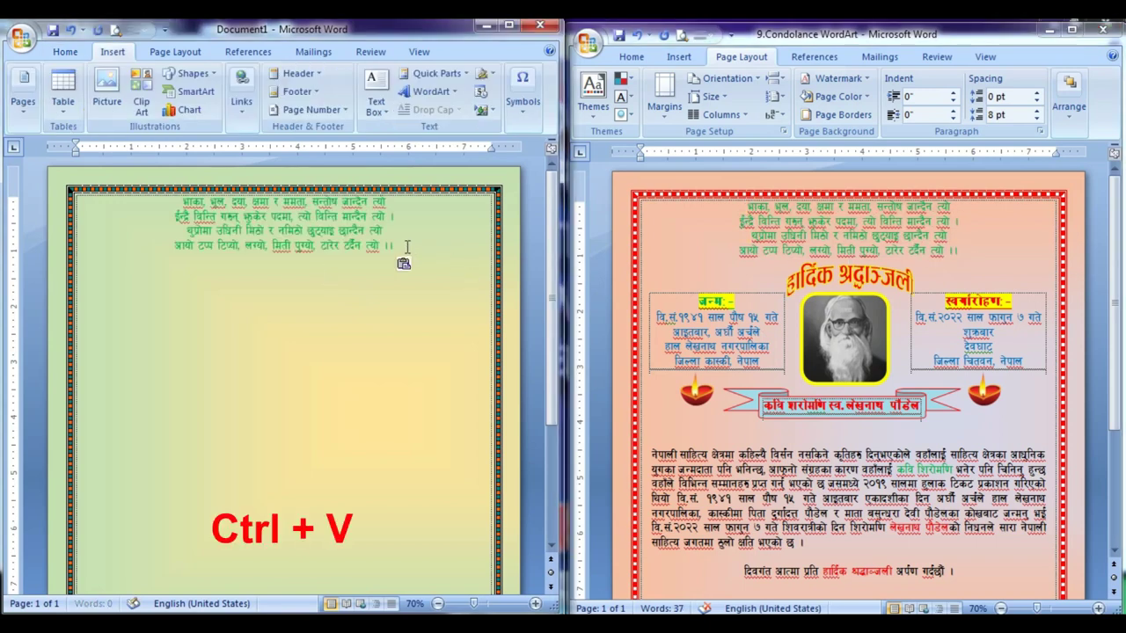
Centre the four pasted verse lines on the page.
left_click_drag(394, 246, 174, 195)
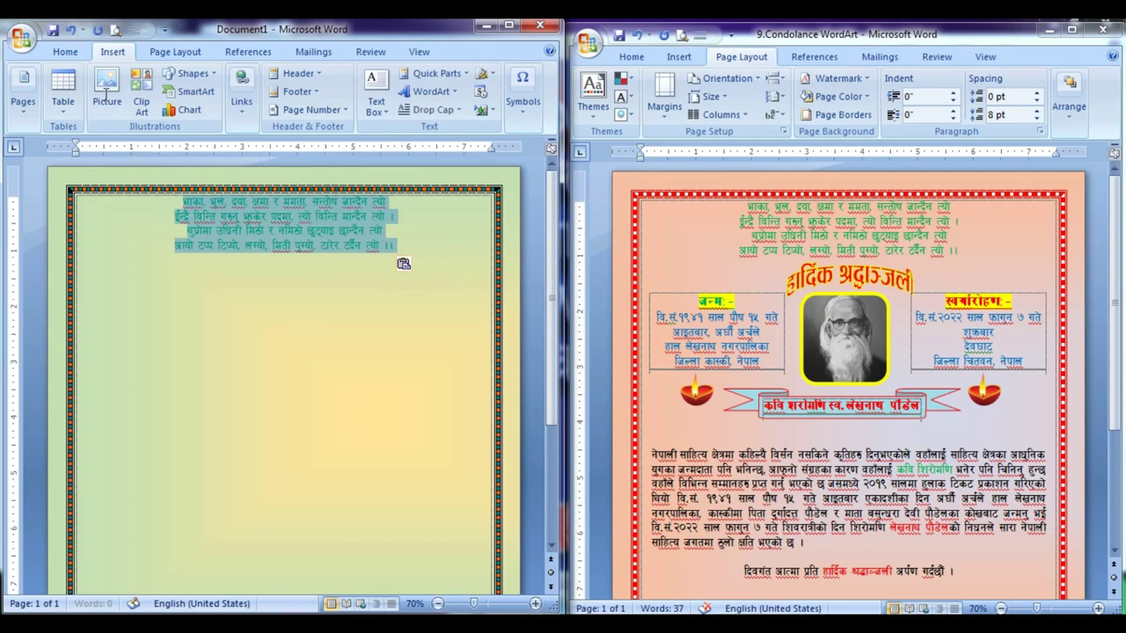
key("ctrl+l")
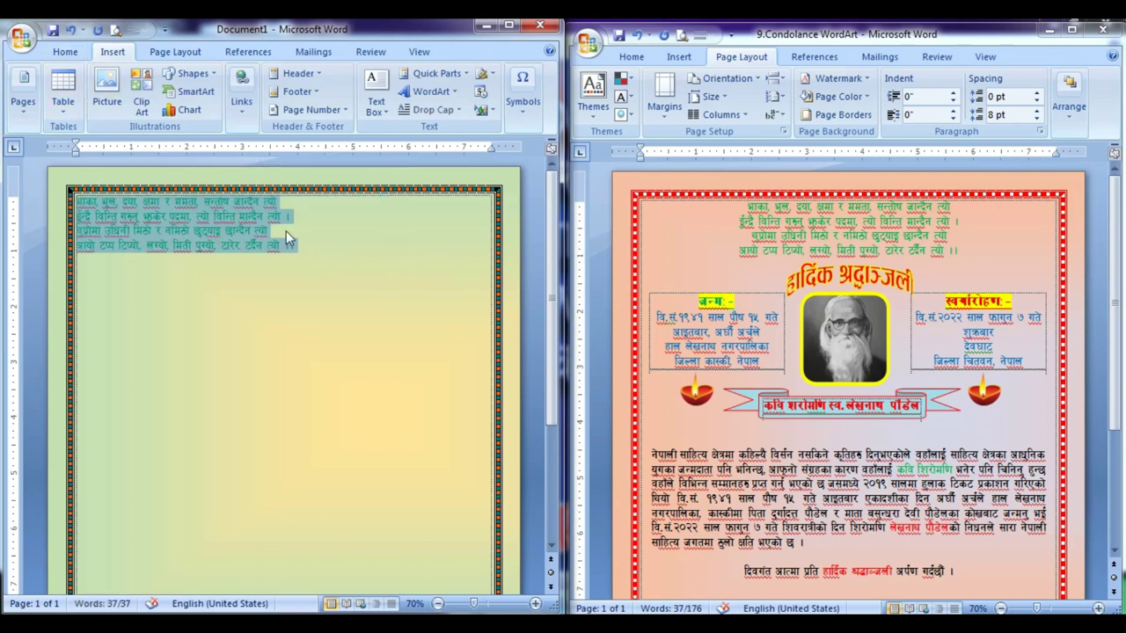
left_click(311, 247)
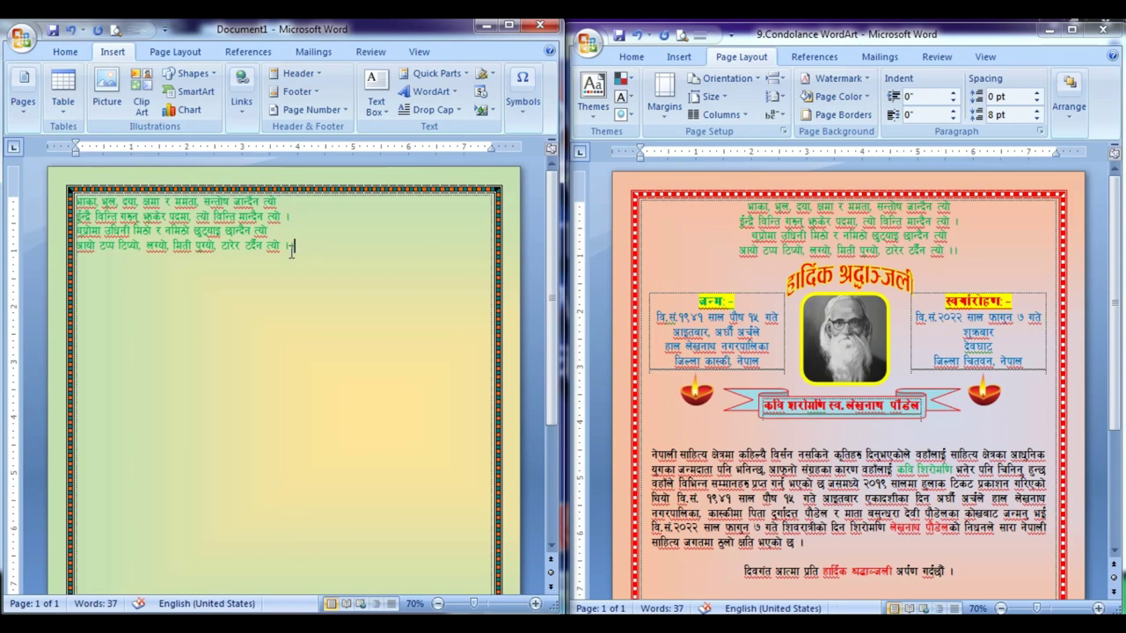
left_click_drag(56, 211, 51, 250)
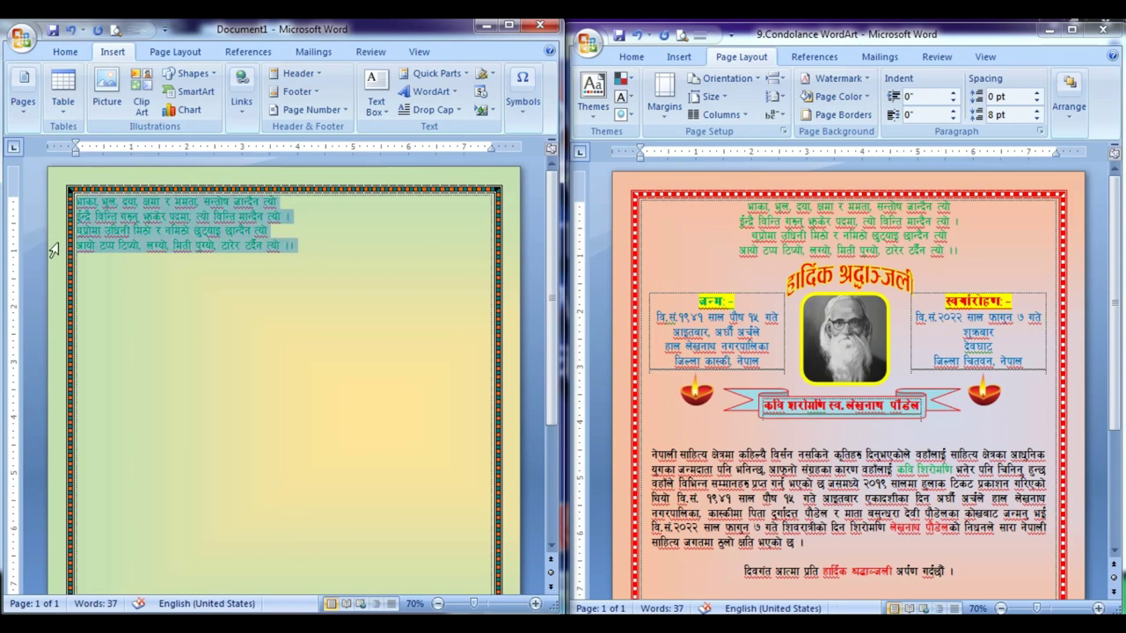
key("ctrl+e")
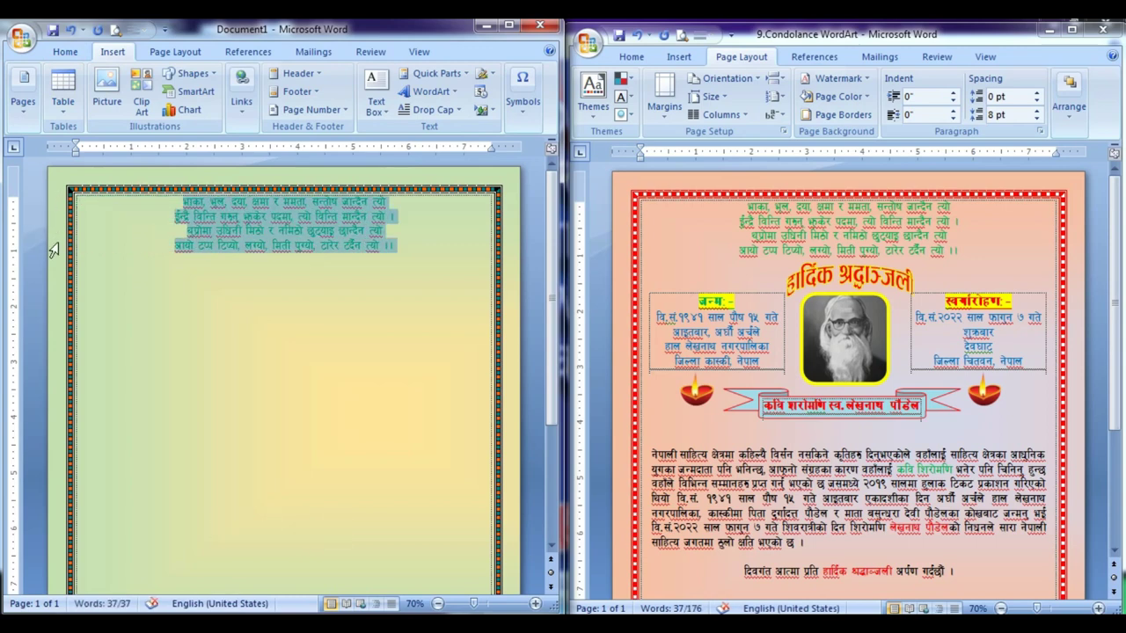
key("ctrl+r")
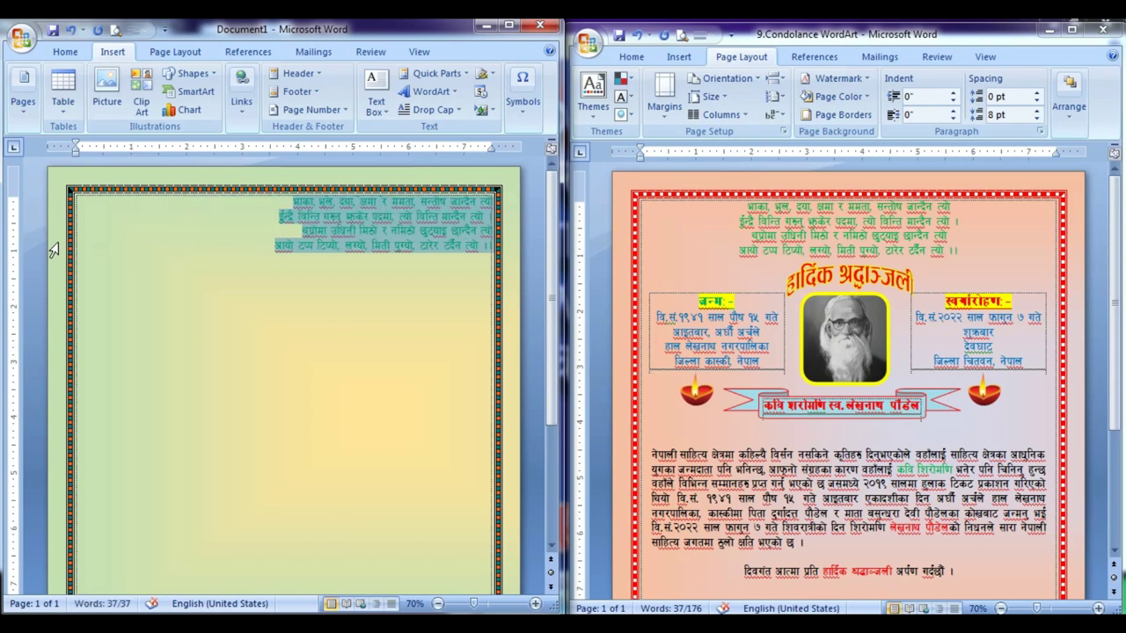
key("ctrl+e")
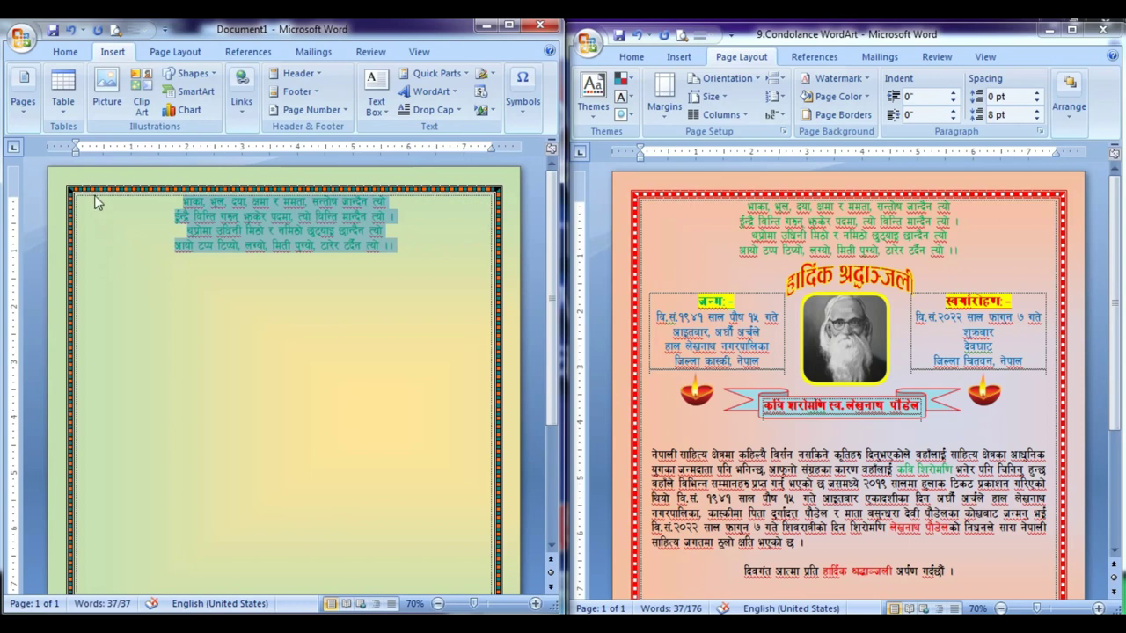
left_click(329, 264)
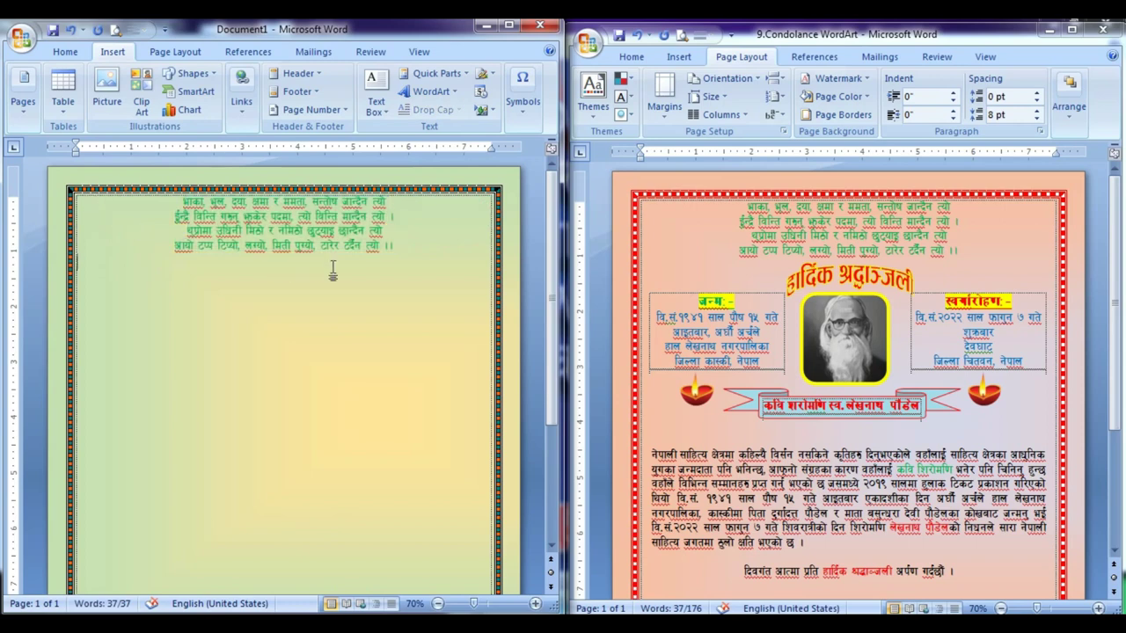
left_click(399, 249)
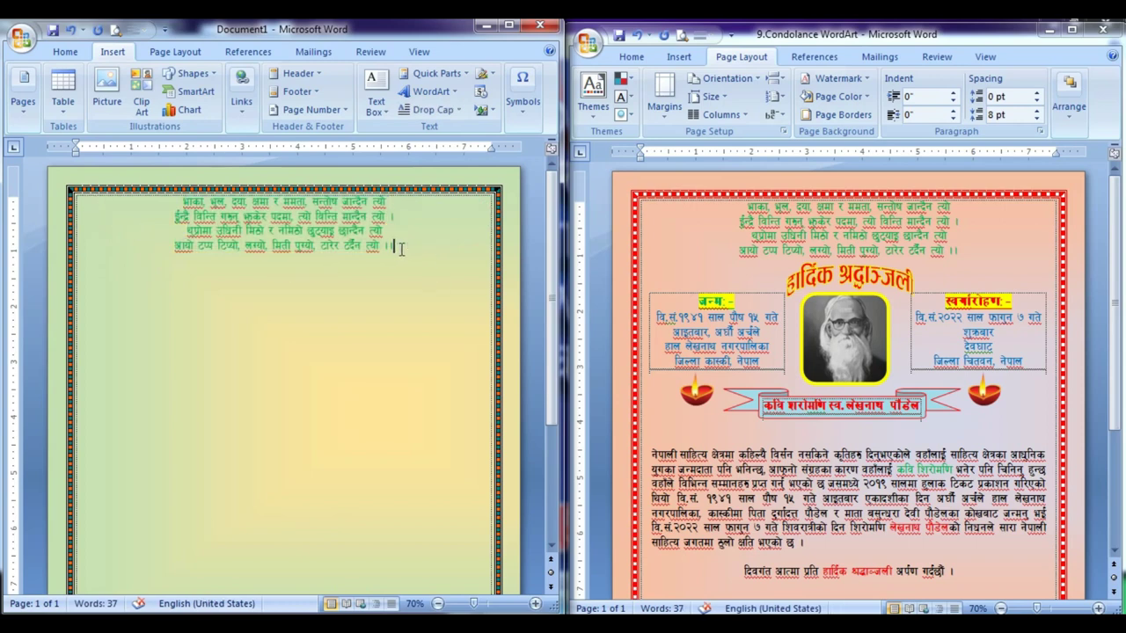
Add a new line below the poem and insert WordArt in the plain first style.
key("Return")
left_click(431, 91)
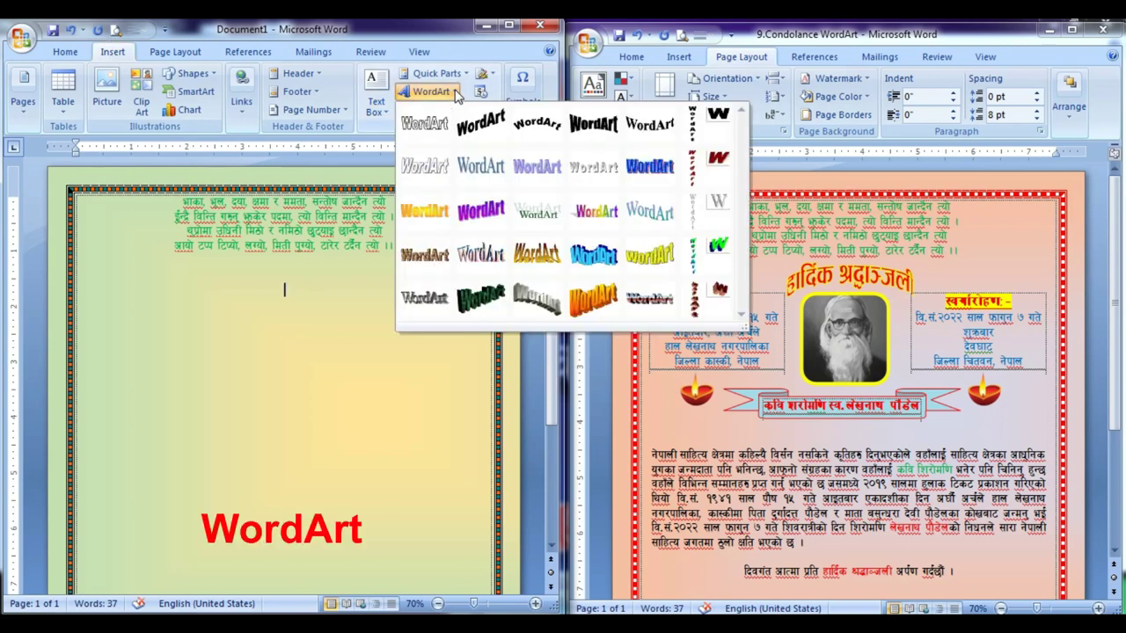
left_click(429, 126)
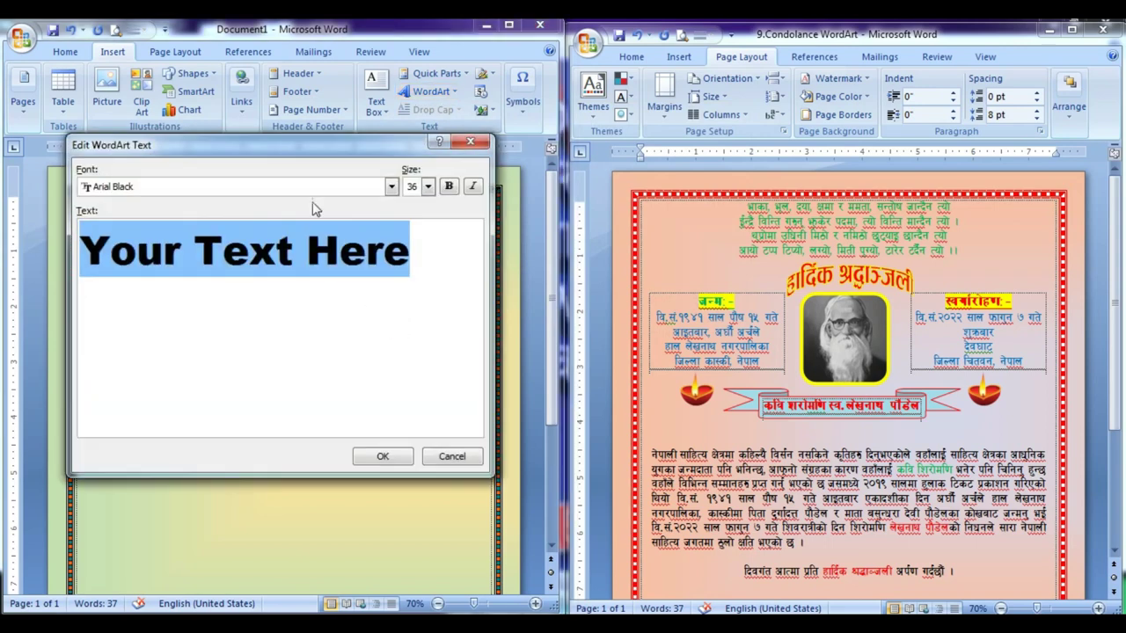
left_click_drag(301, 152, 492, 141)
left_click(581, 169)
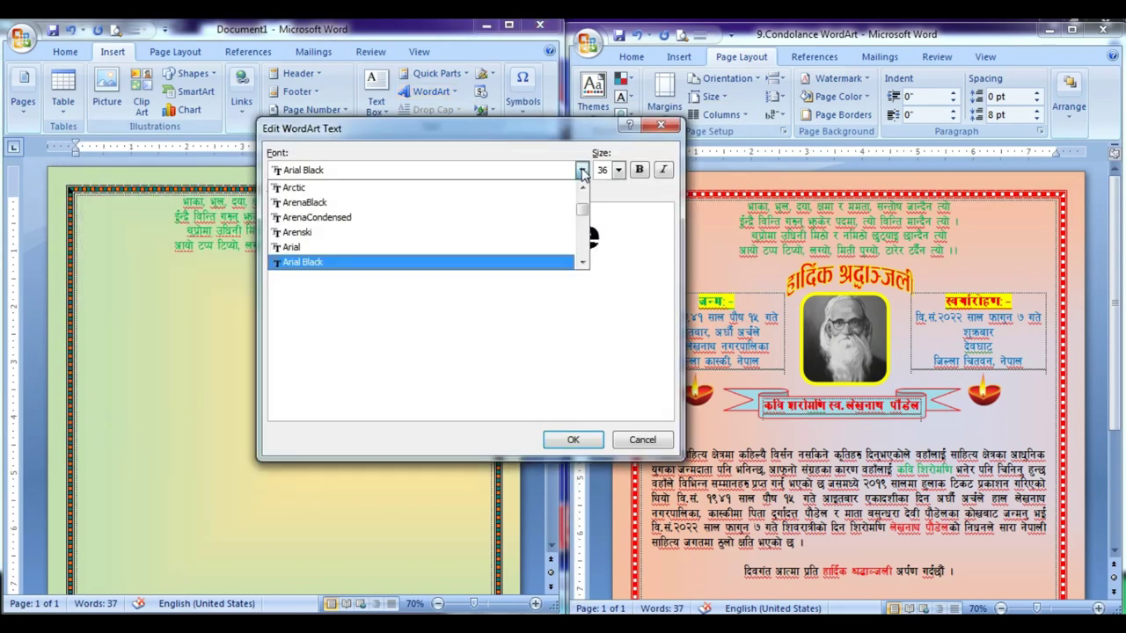
left_click(462, 171)
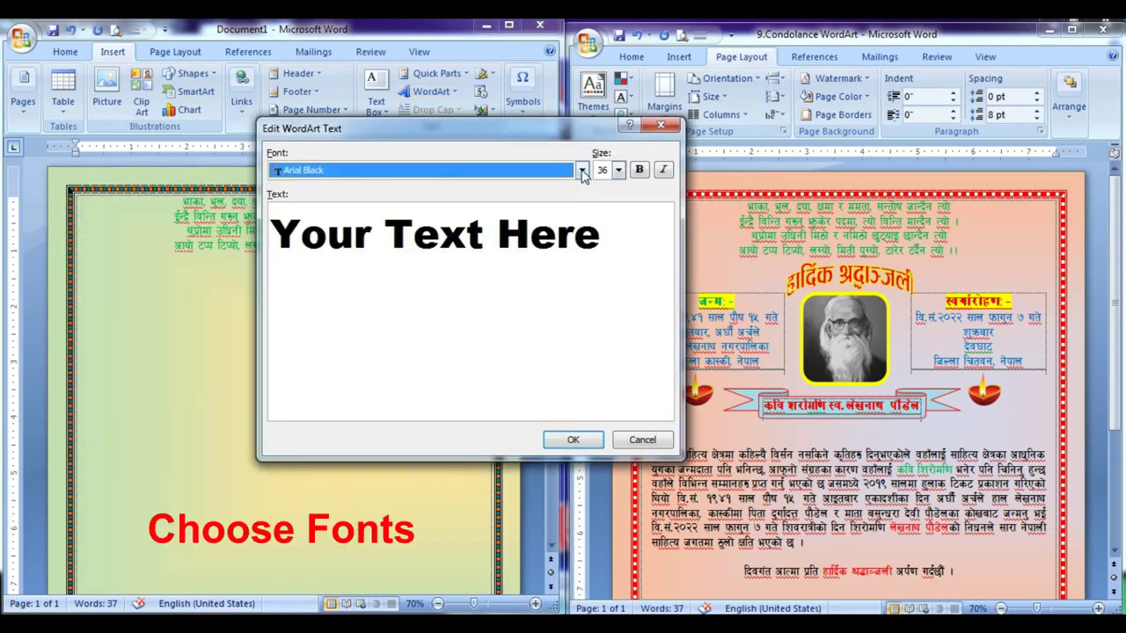
Select the placeholder text and search the font list for Ganesh.
left_click_drag(605, 250, 234, 281)
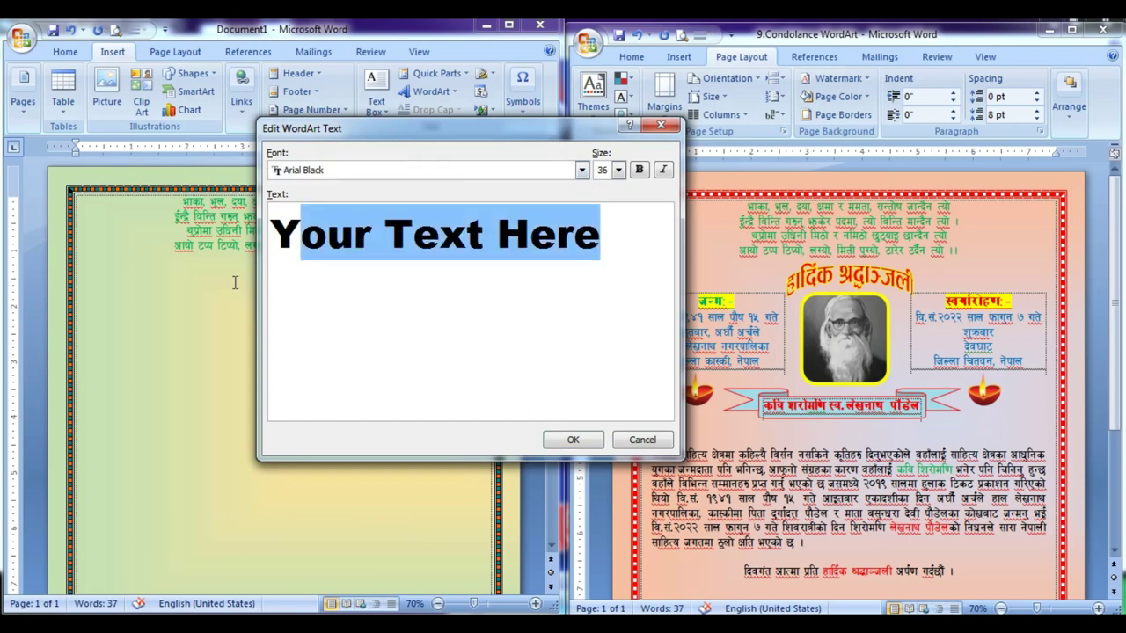
left_click(581, 169)
scroll(464, 233, "down", 2)
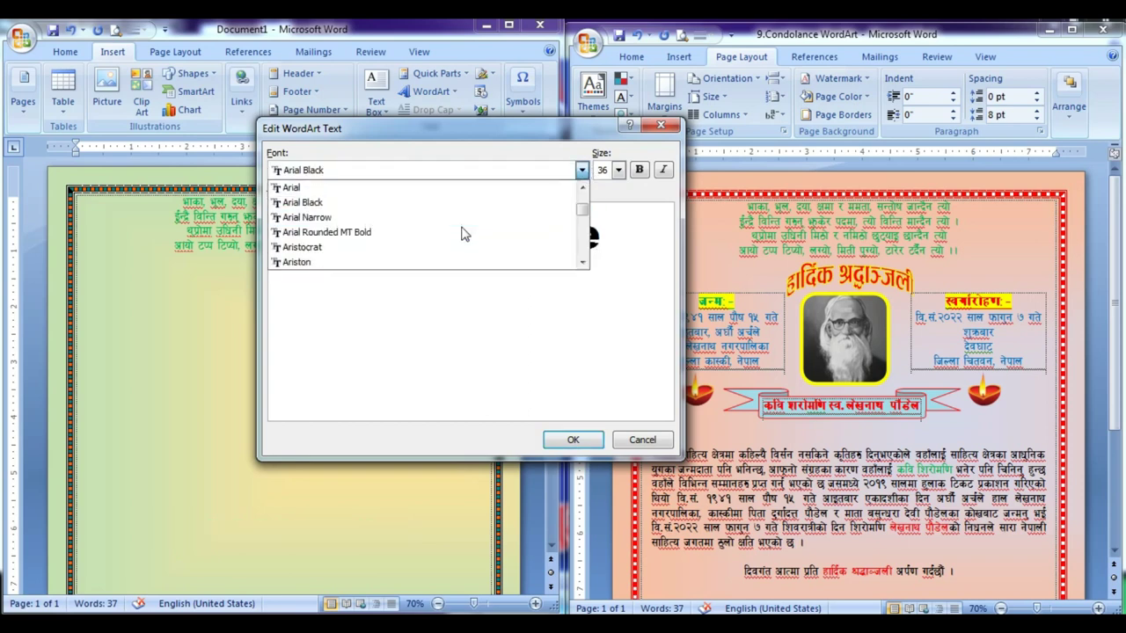
scroll(464, 234, "down", 2)
scroll(464, 233, "down", 2)
scroll(463, 234, "down", 2)
scroll(464, 234, "down", 2)
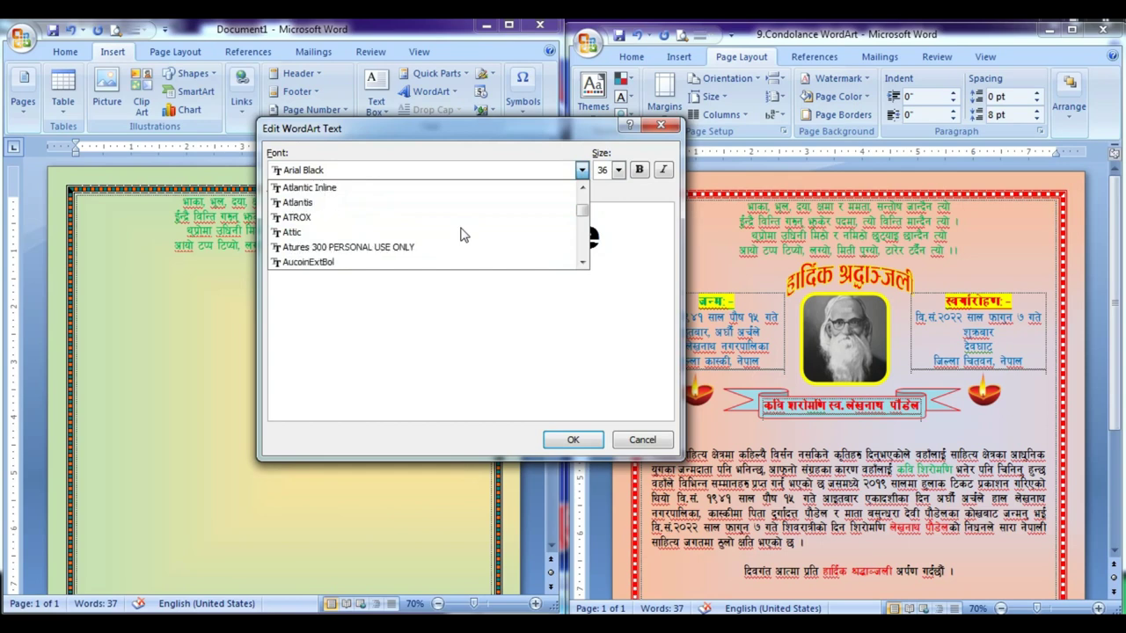
scroll(463, 235, "down", 2)
scroll(464, 235, "down", 2)
scroll(463, 237, "down", 2)
scroll(463, 239, "down", 2)
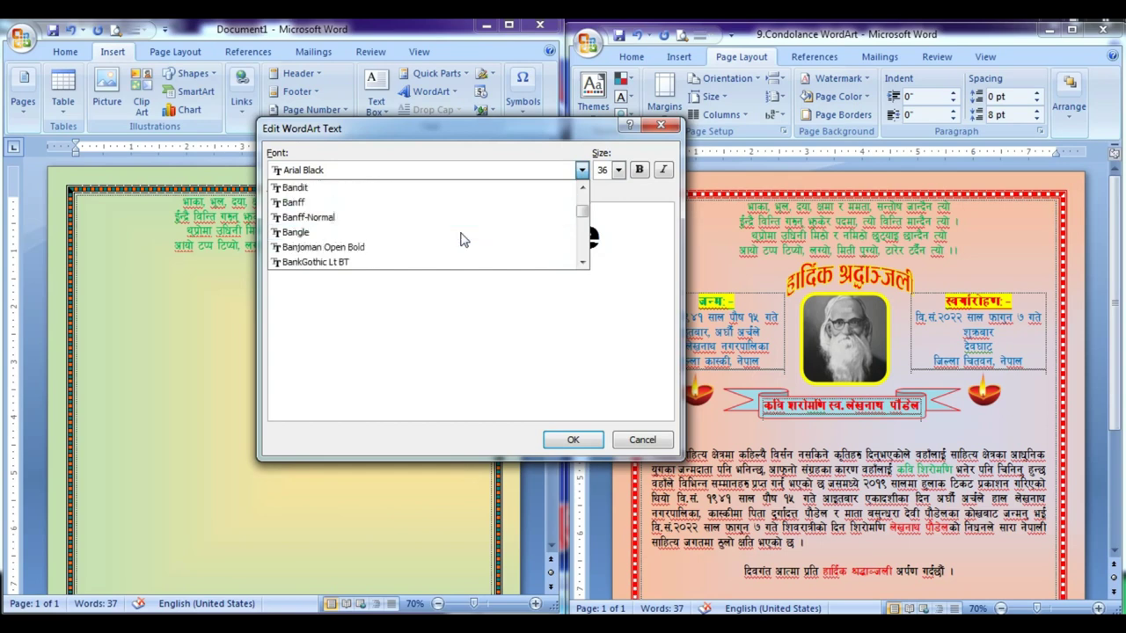
scroll(462, 238, "down", 2)
scroll(460, 238, "down", 2)
mouse_move(582, 213)
left_mouse_down()
mouse_move(588, 236)
mouse_move(579, 227)
left_mouse_up()
scroll(431, 253, "down", 3)
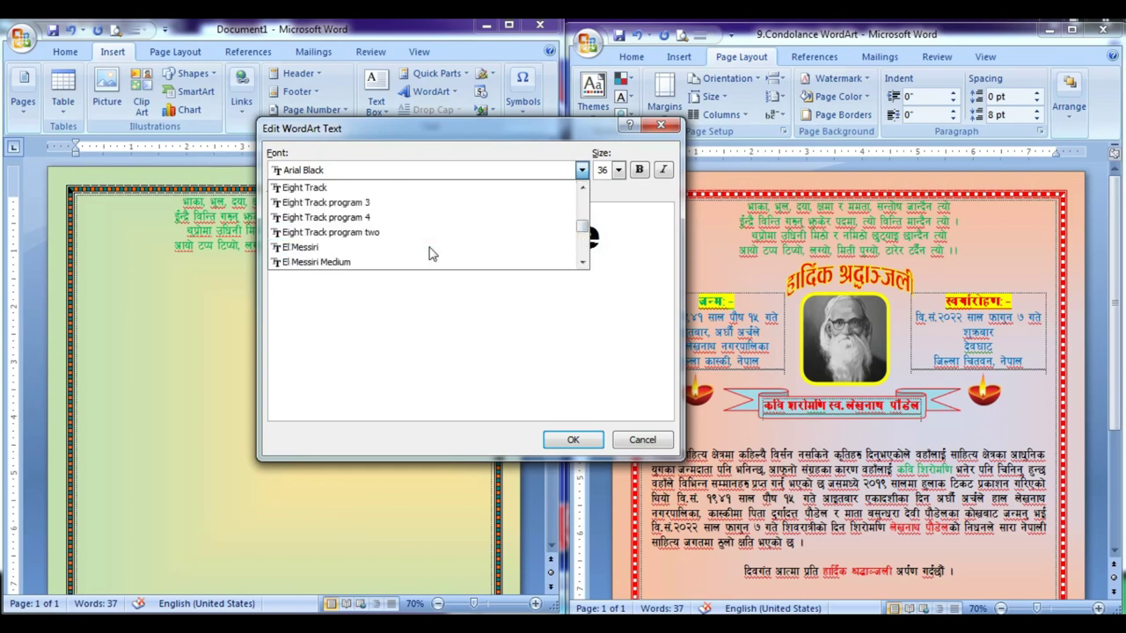
scroll(431, 253, "down", 2)
scroll(431, 253, "down", 2)
scroll(431, 254, "down", 2)
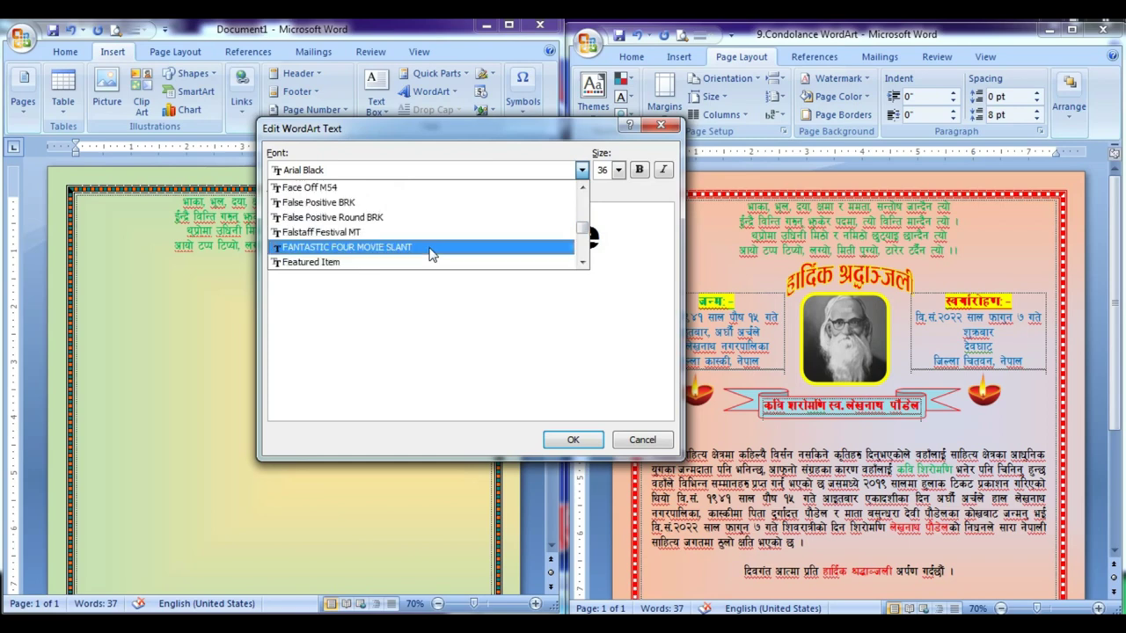
scroll(431, 253, "down", 2)
scroll(431, 253, "down", 3)
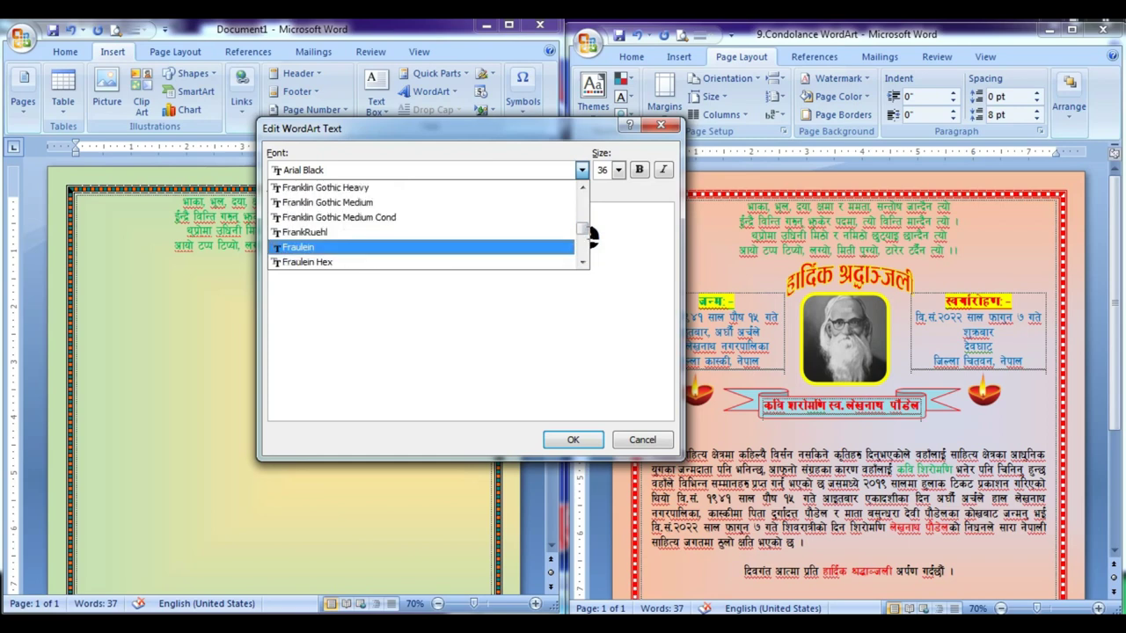
left_click_drag(586, 236, 586, 235)
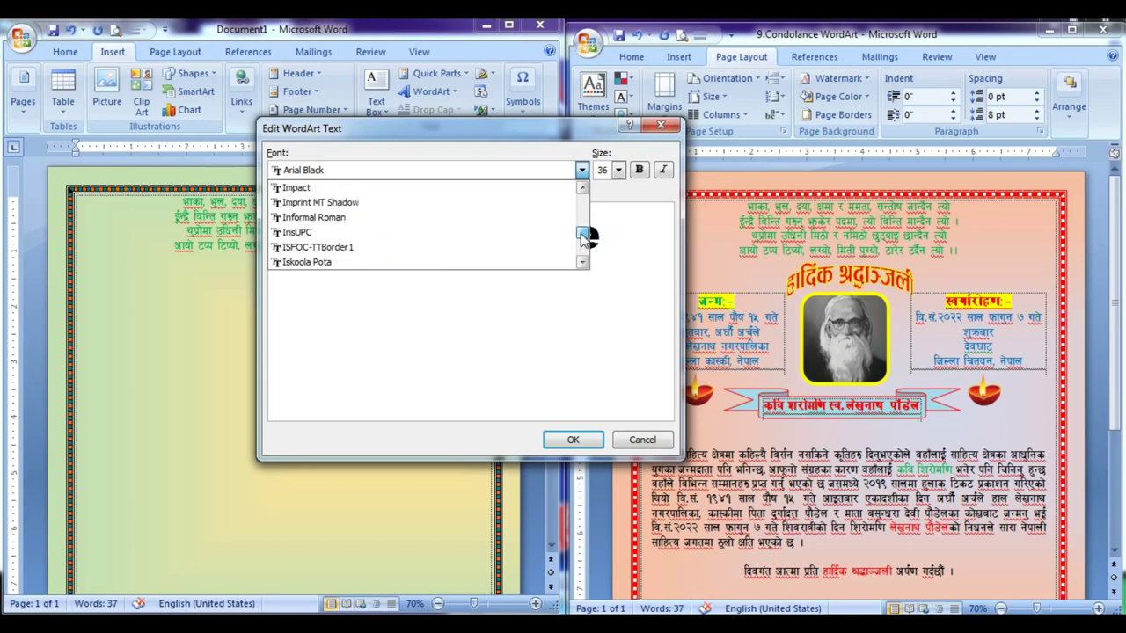
scroll(588, 237, "up", 3)
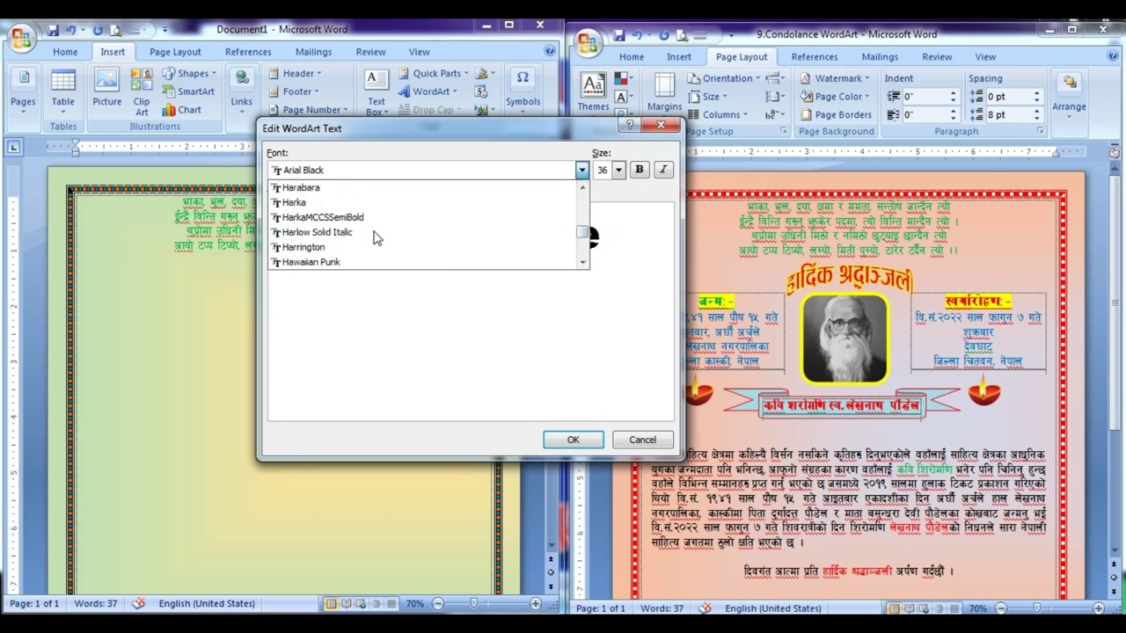
scroll(377, 234, "up", 3)
scroll(352, 268, "up", 2)
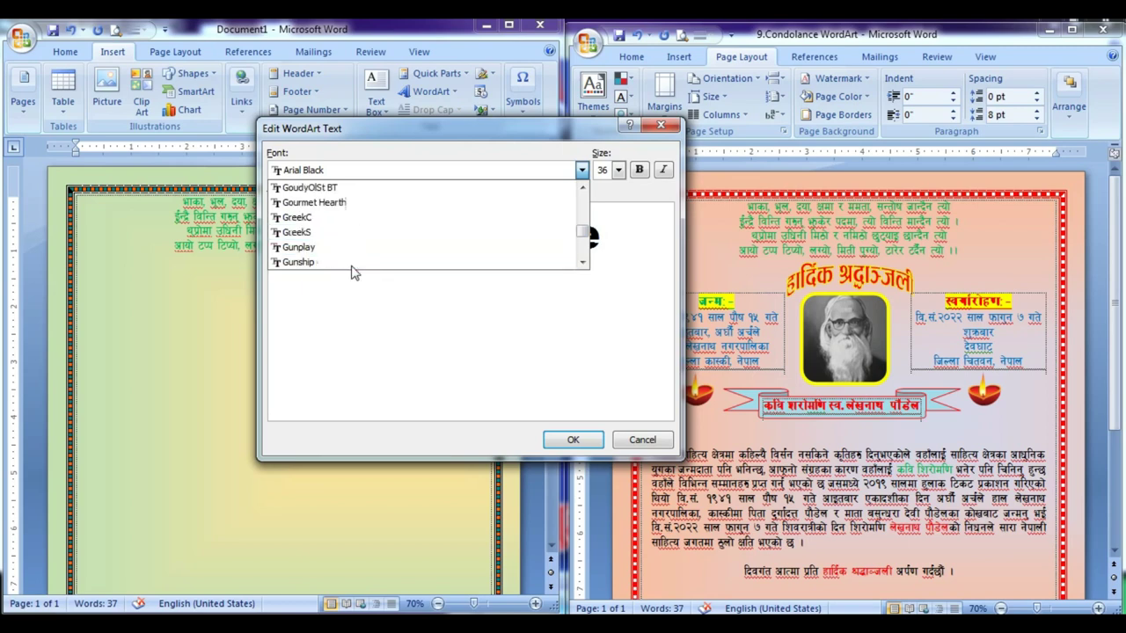
scroll(343, 269, "up", 1)
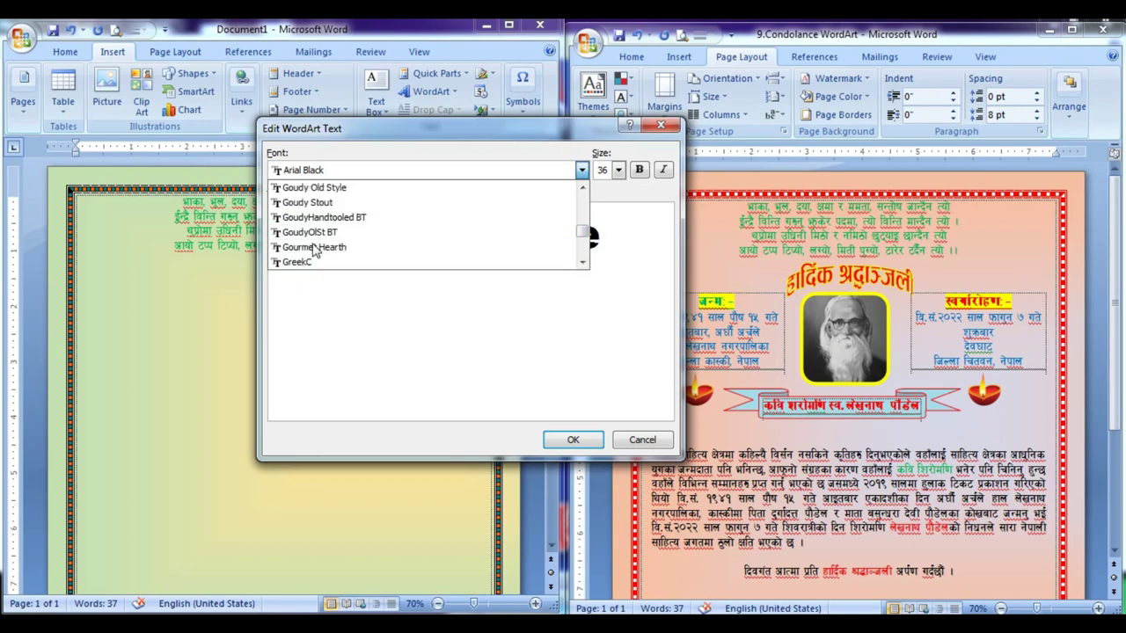
scroll(327, 260, "up", 1)
scroll(314, 251, "up", 1)
scroll(315, 252, "up", 2)
scroll(315, 251, "up", 2)
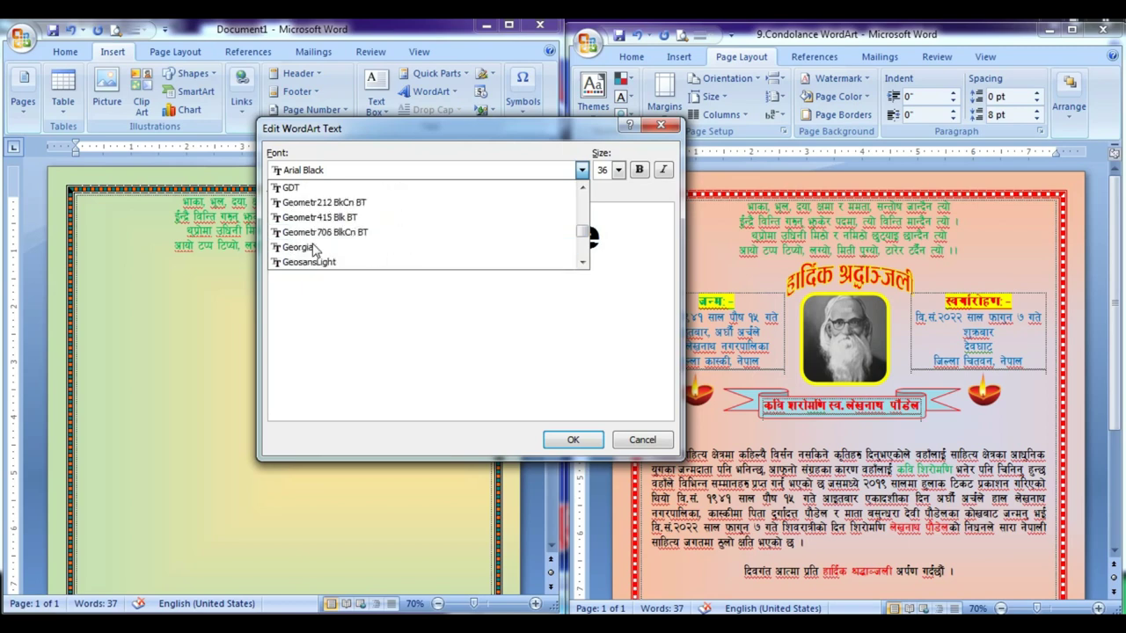
scroll(315, 252, "up", 1)
scroll(315, 251, "up", 1)
scroll(315, 252, "up", 2)
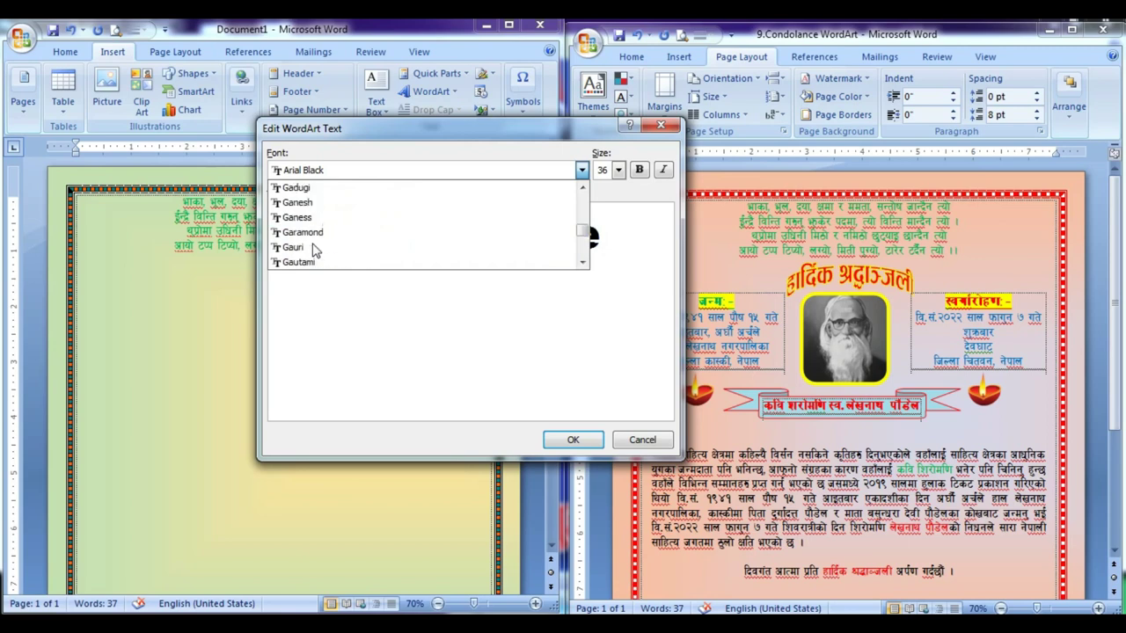
Choose the Ganesh font and type the heading हार्दिक श्रद्धाञ्जली.
left_click(309, 204)
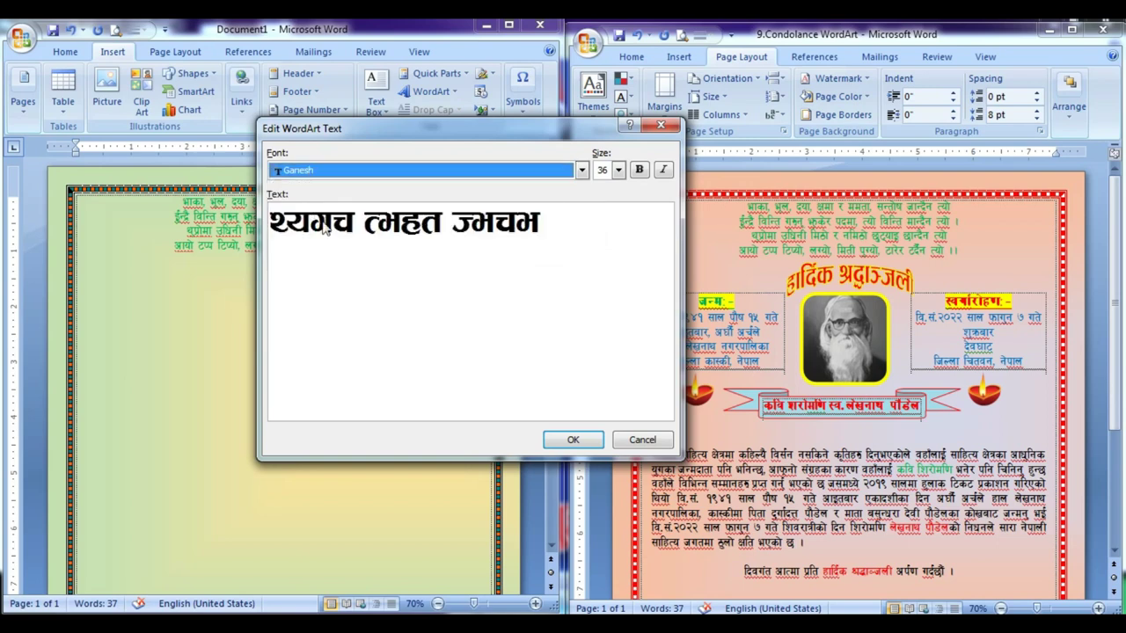
left_click_drag(545, 226, 151, 222)
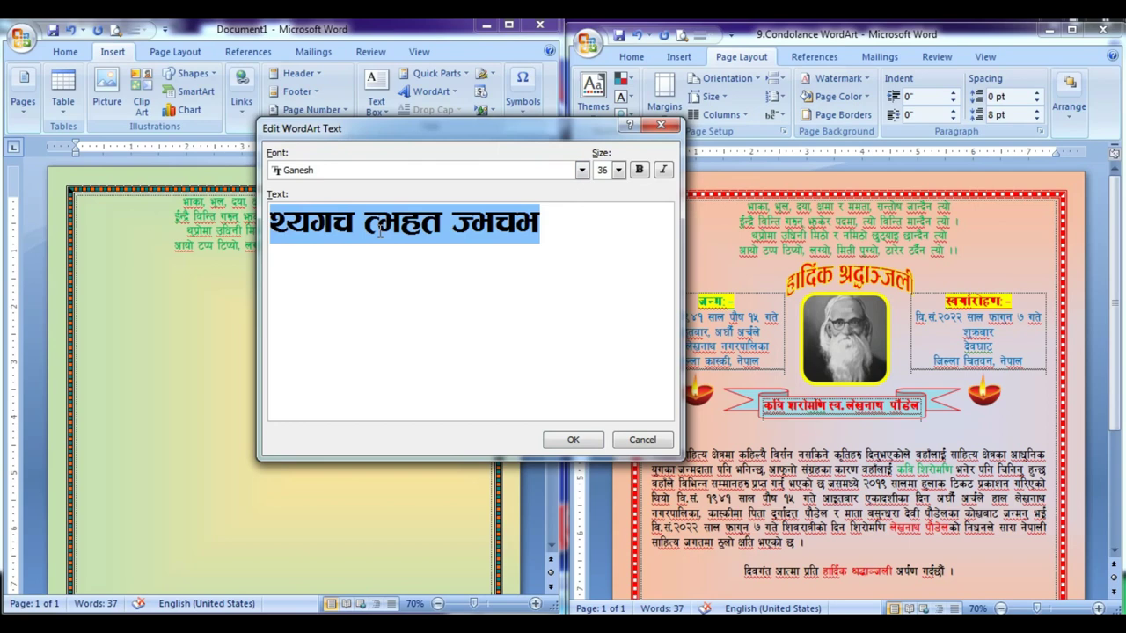
type("xflbs")
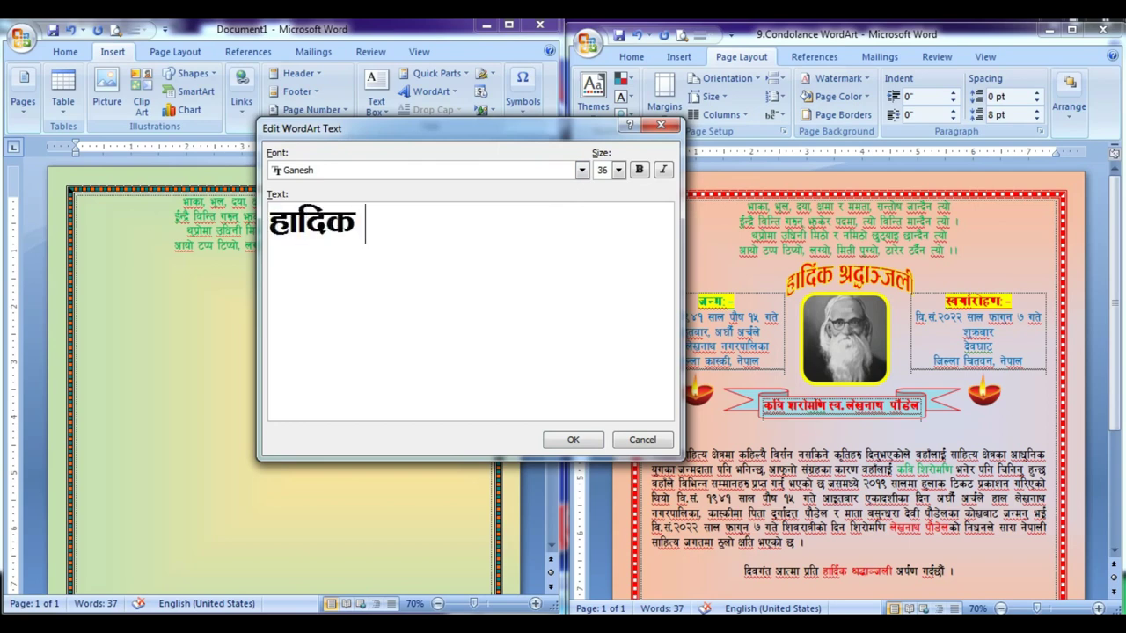
key("BackSpace")
type("{s")
type(" >4f~")
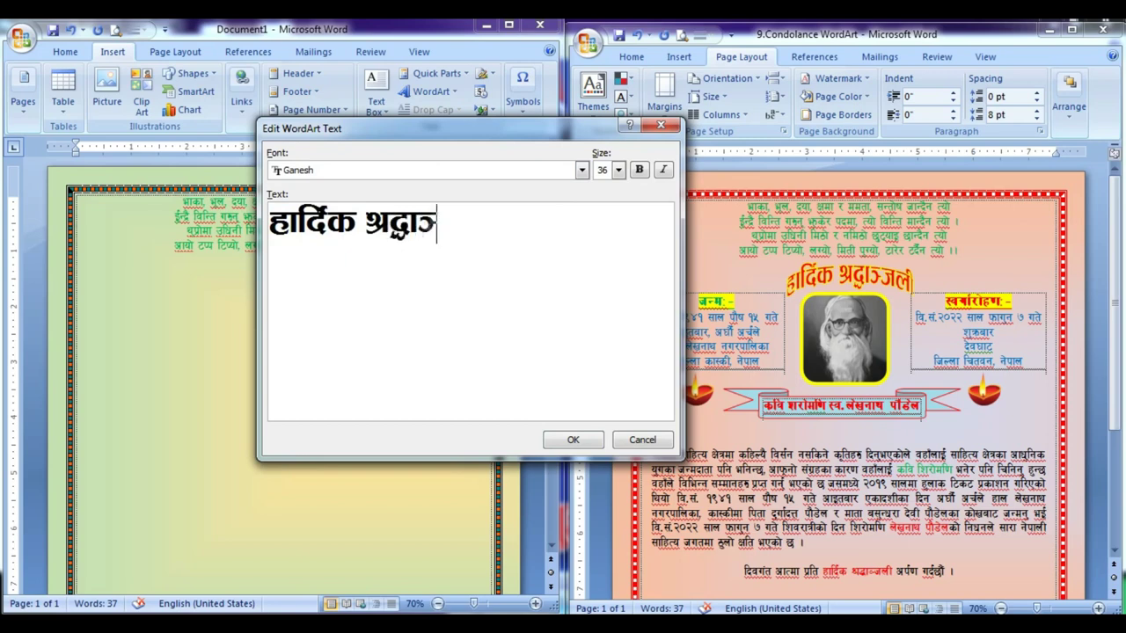
type("hnL")
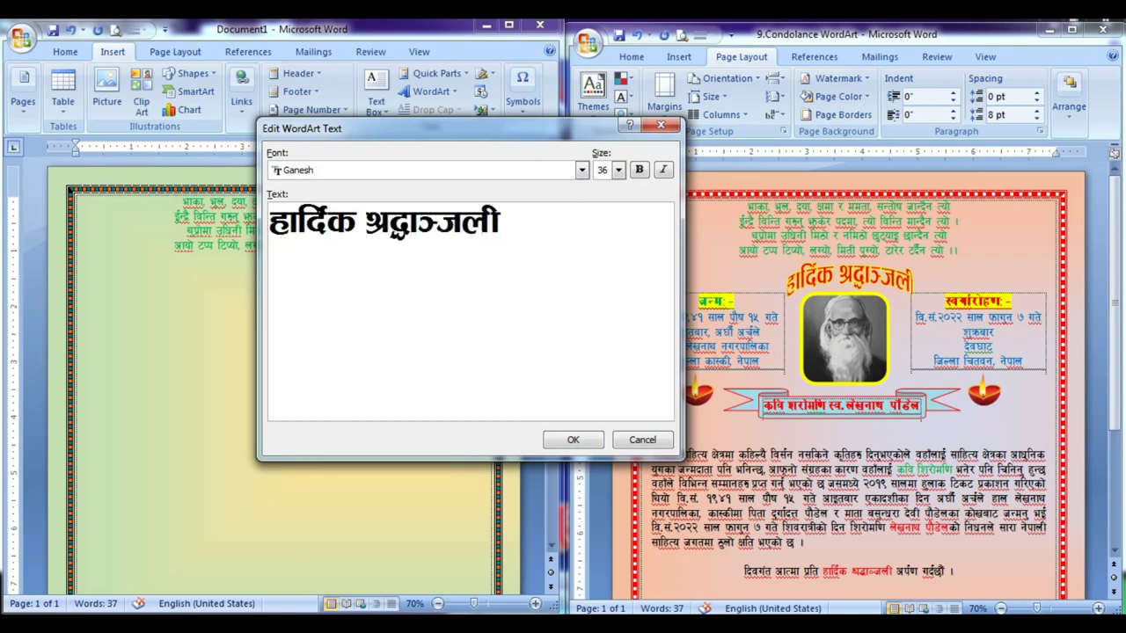
Make the heading text 24 pt and bold.
left_click_drag(514, 228, 154, 219)
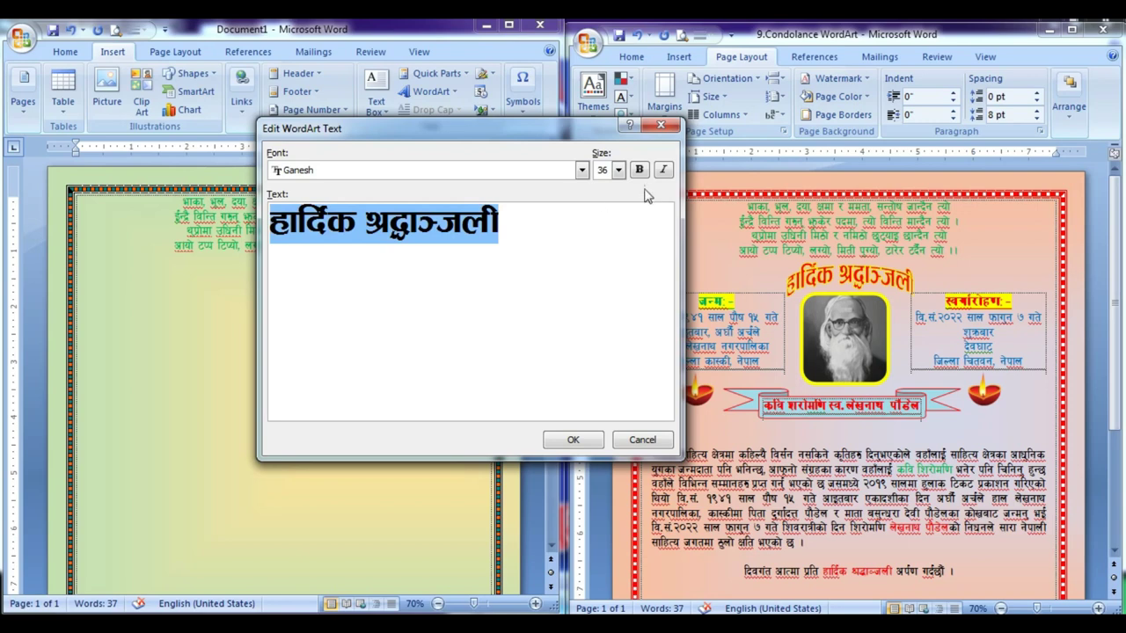
left_click(618, 170)
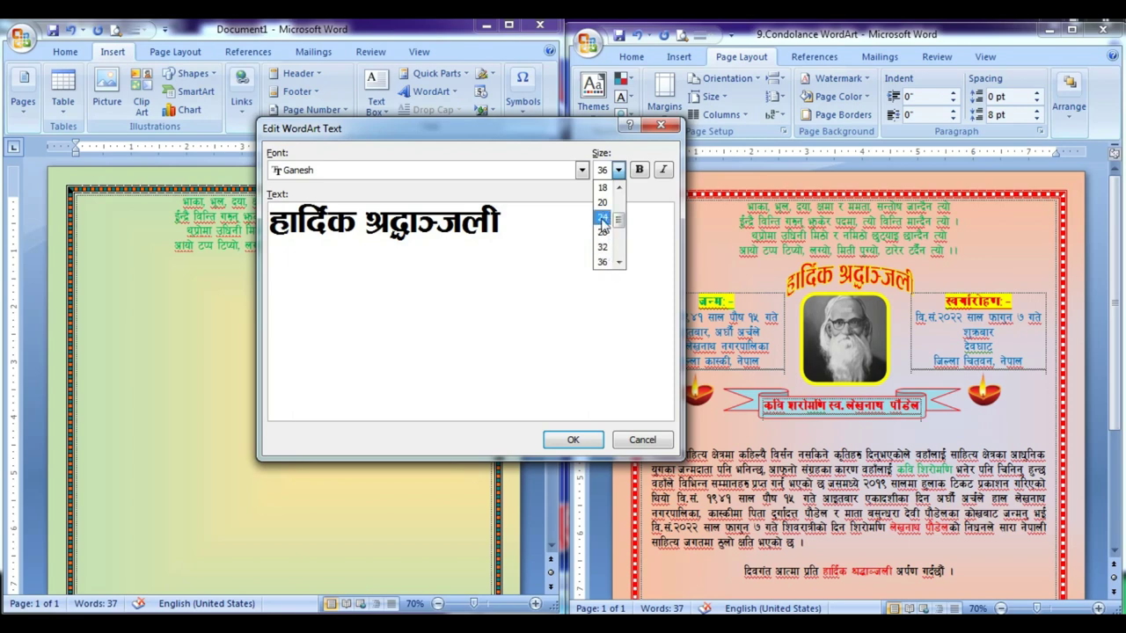
left_click(601, 217)
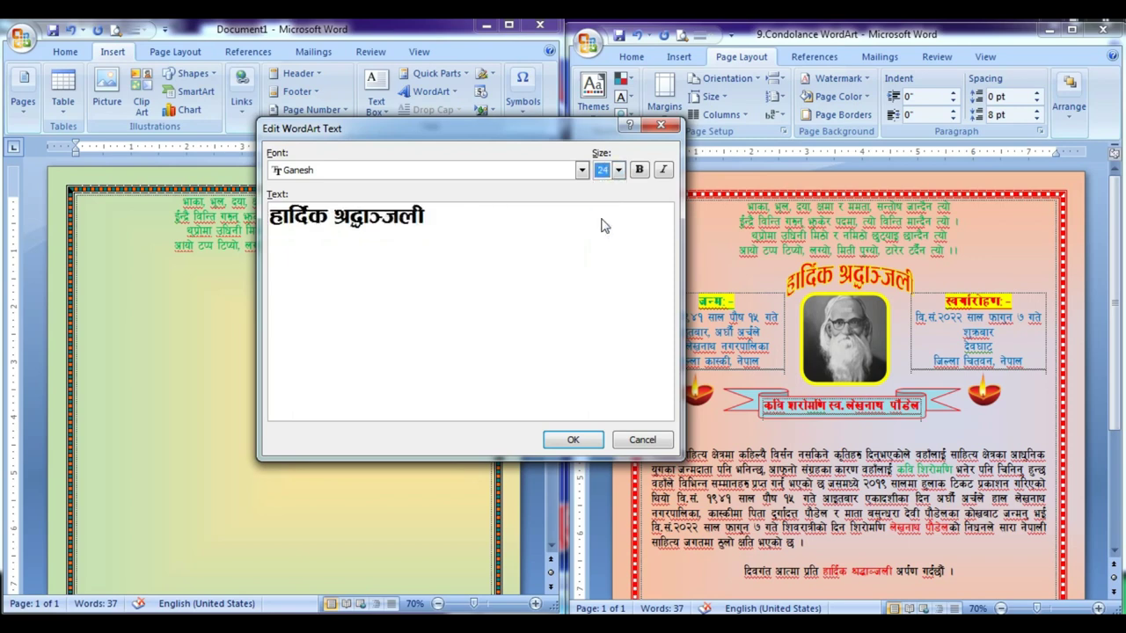
left_click(639, 169)
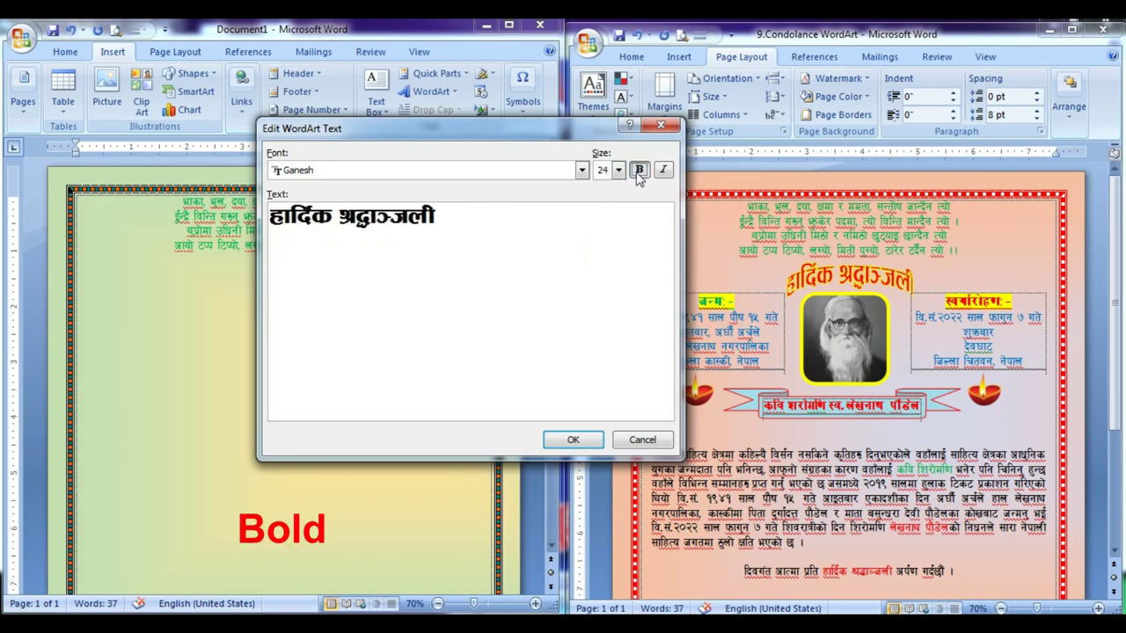
left_click(639, 170)
left_click(639, 170)
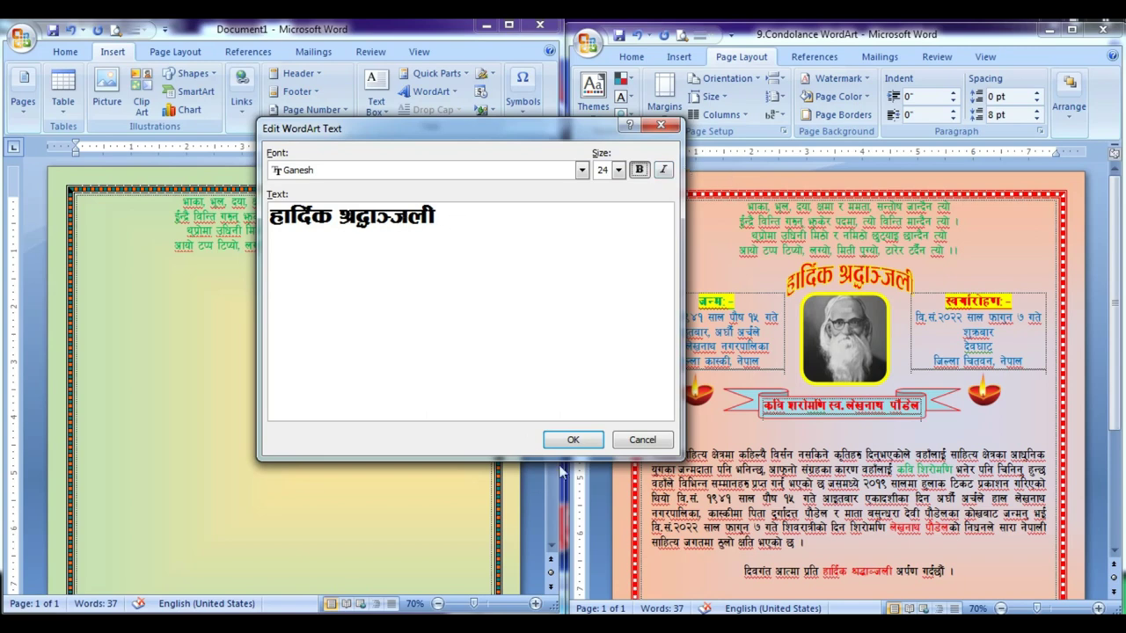
Set the हार्दिक श्रद्धाञ्जली WordArt to In Front of Text wrapping and nudge it up-left.
left_click(572, 440)
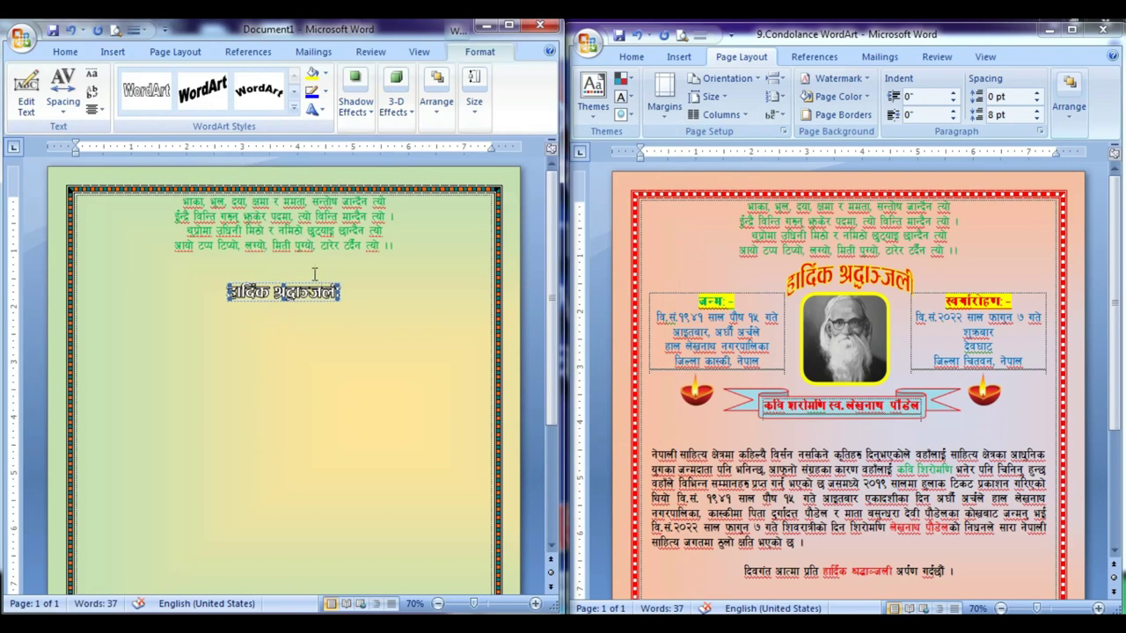
left_click(437, 95)
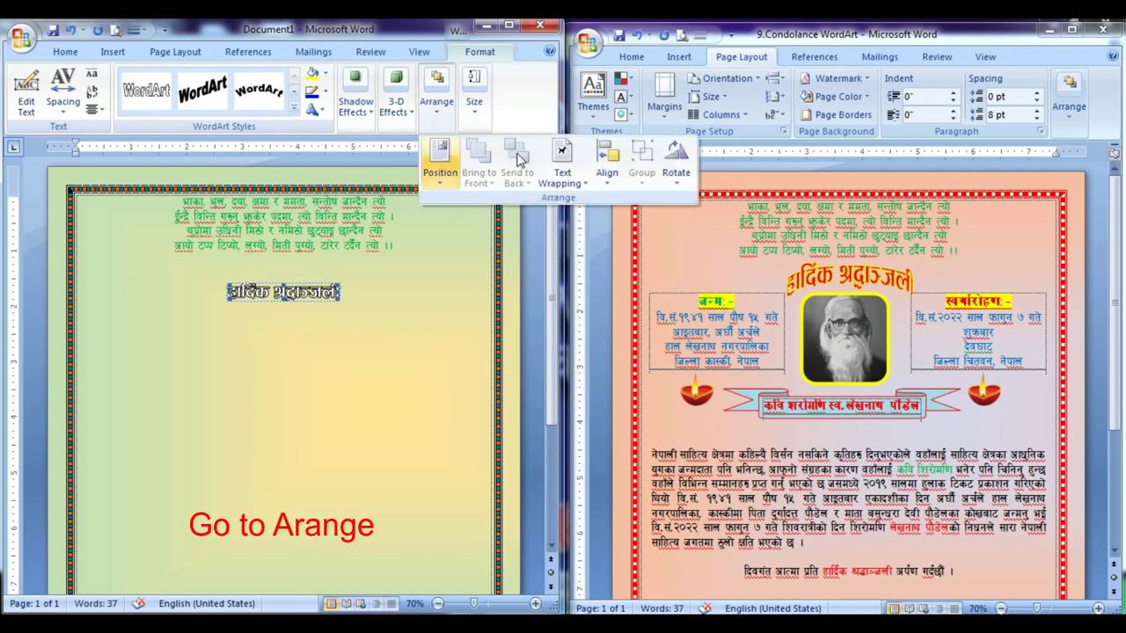
left_click(568, 169)
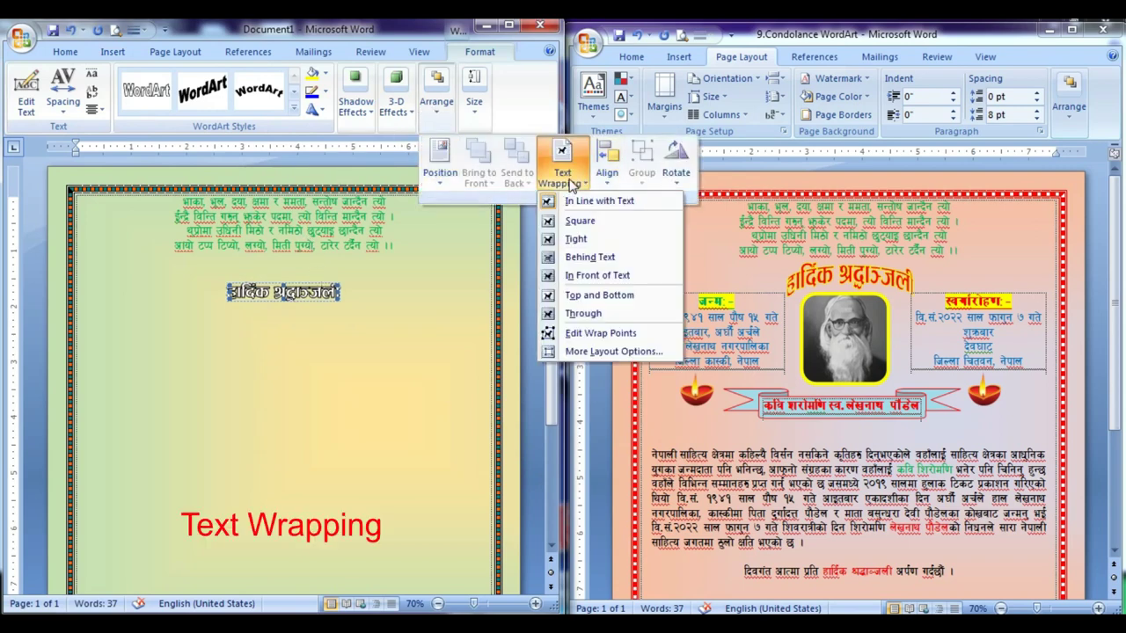
left_click(584, 277)
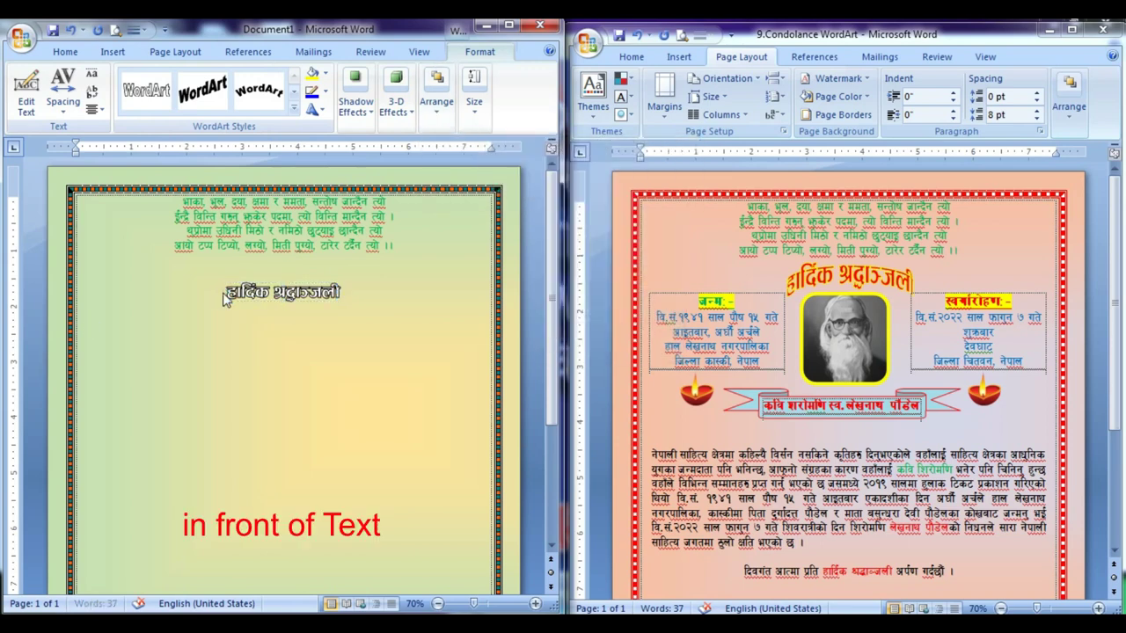
left_click_drag(291, 292, 281, 283)
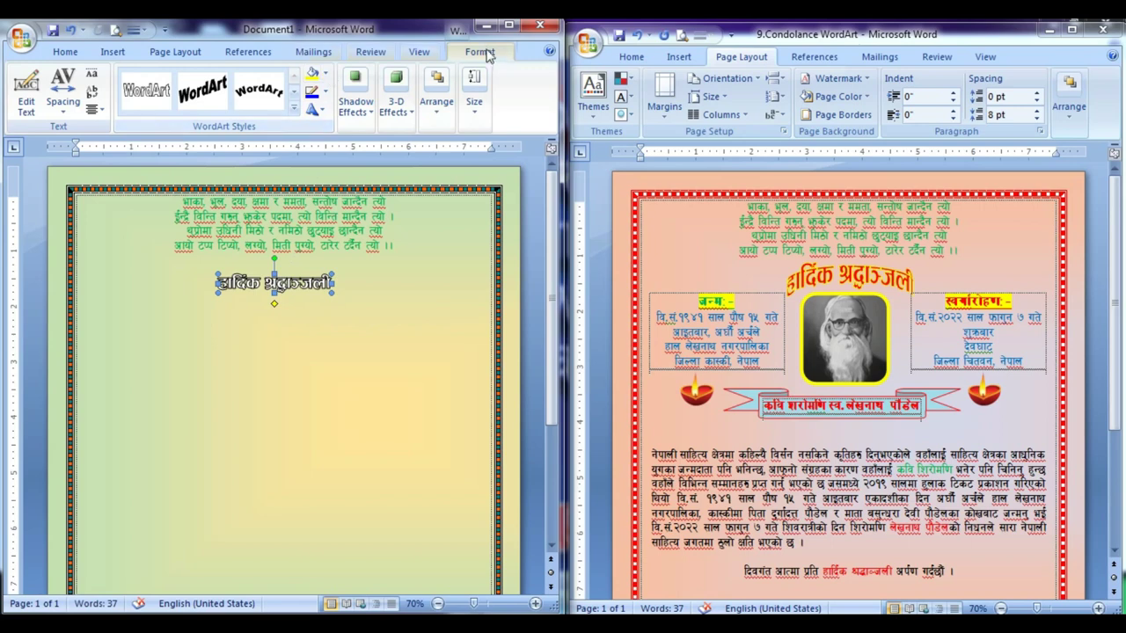
Maximize the window, give the heading a red fill and yellow outline, and raise it slightly.
left_click(508, 29)
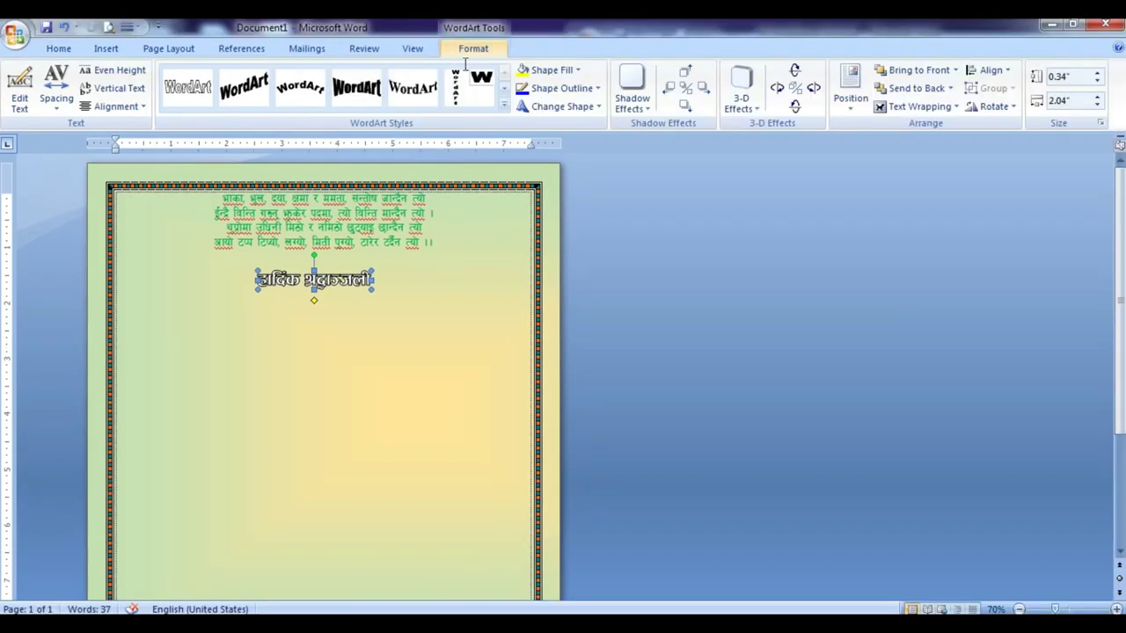
left_click(576, 71)
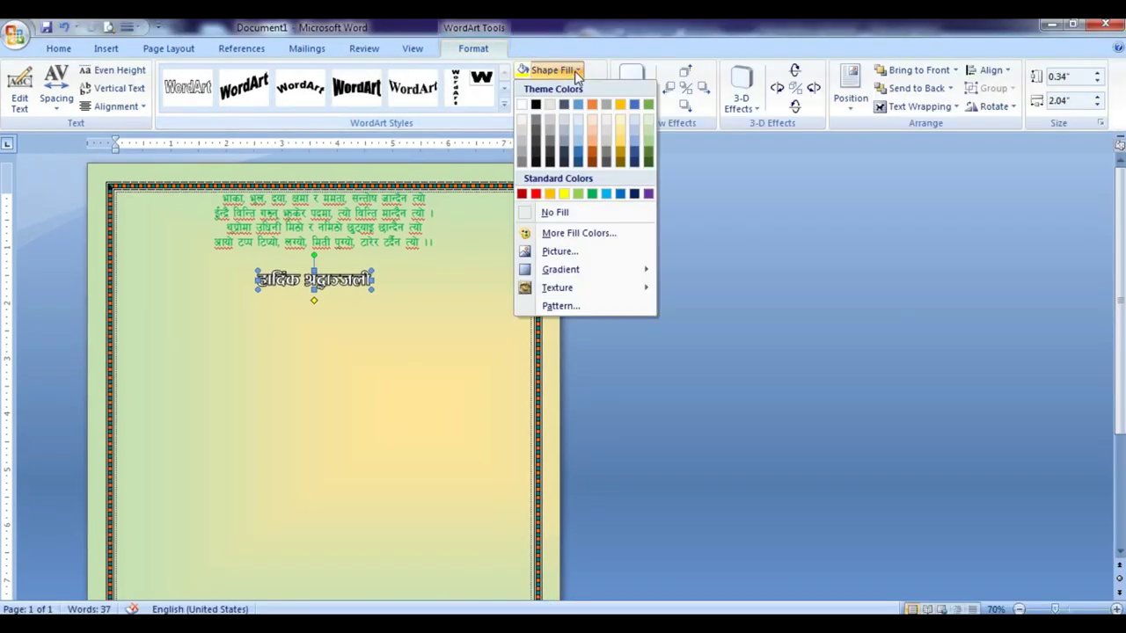
left_click(536, 193)
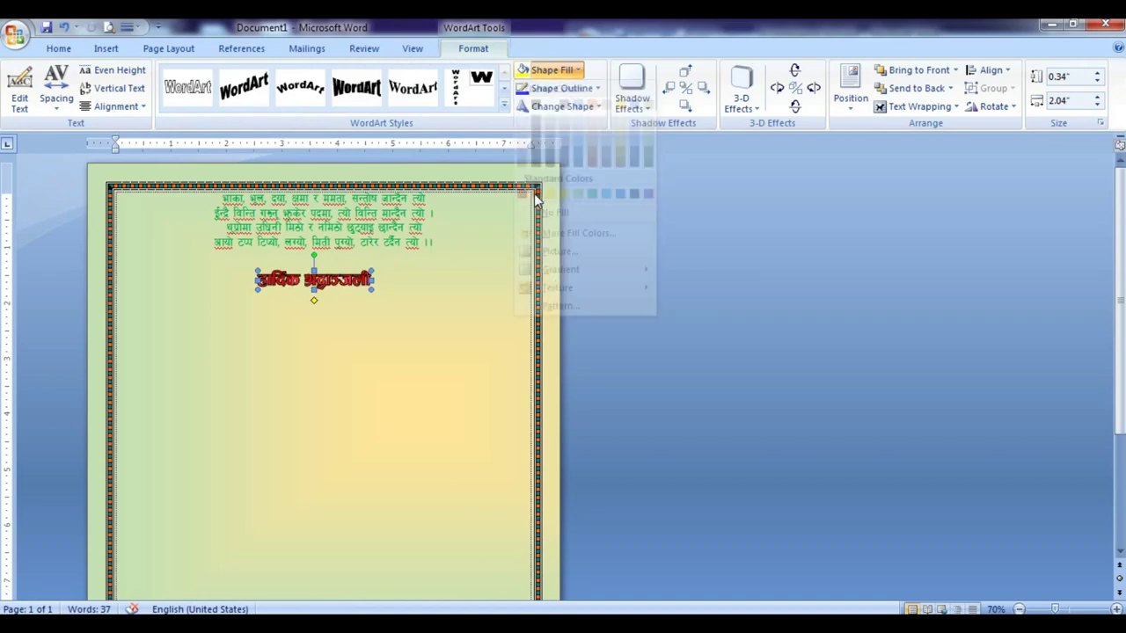
left_click(598, 89)
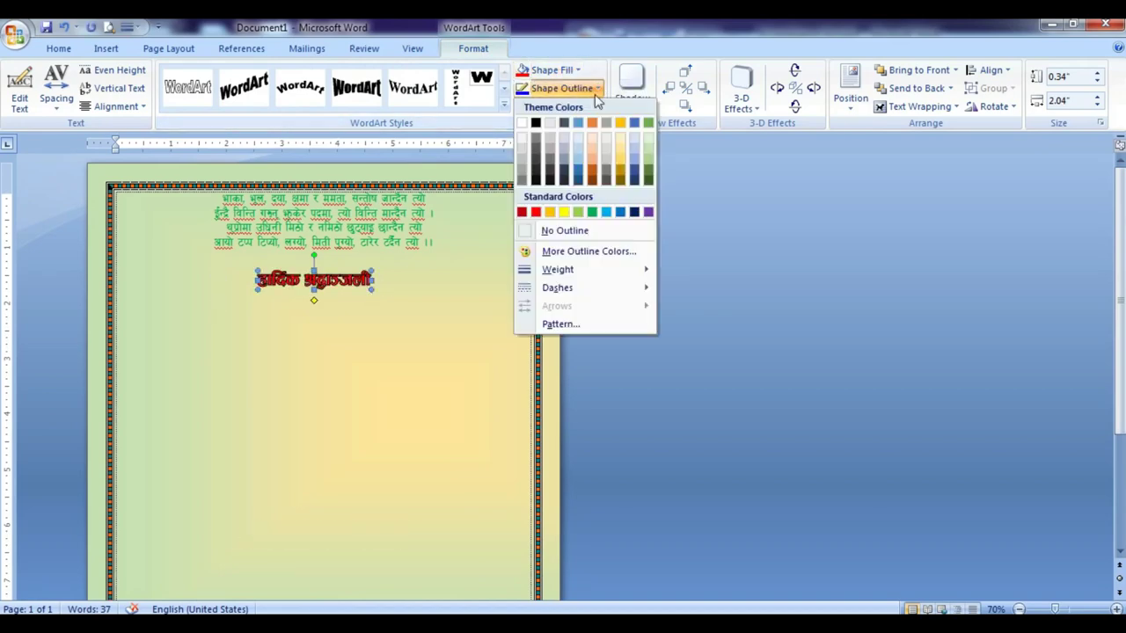
left_click(564, 214)
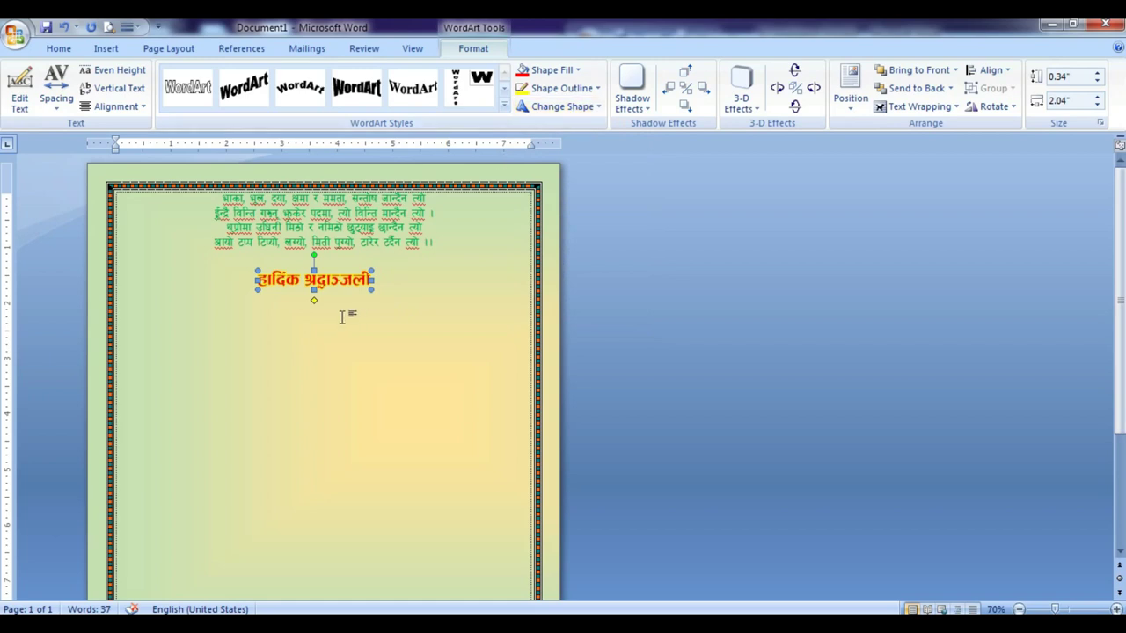
left_click_drag(359, 285, 351, 268)
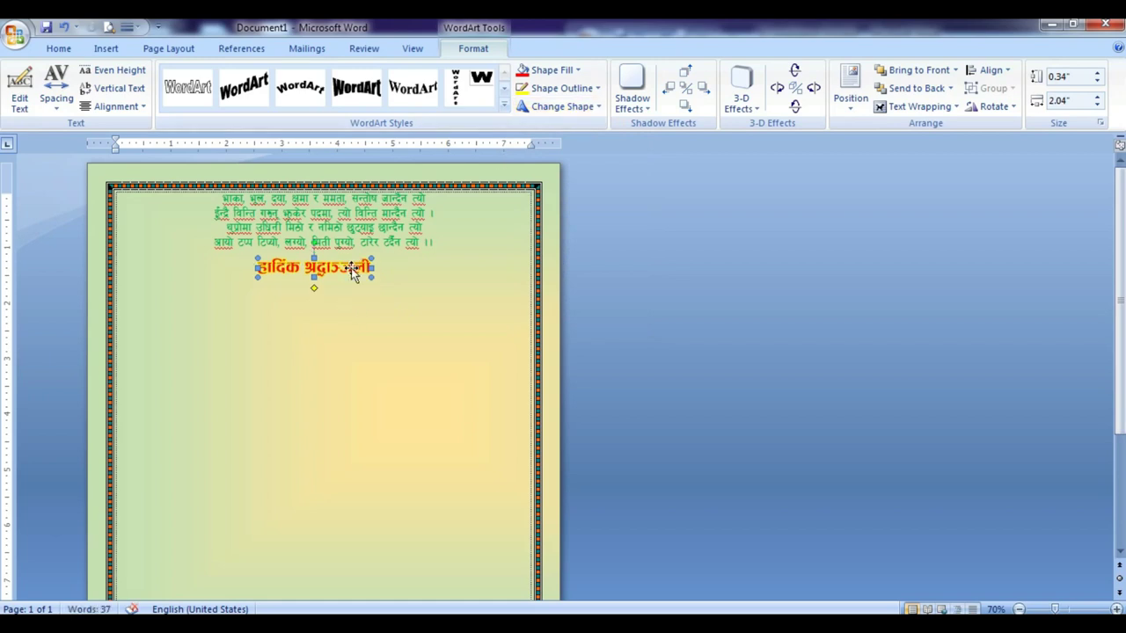
Apply a warp shape to the heading, resize it to about 1.02 × 1.61 inches, and bend its curve.
left_click(568, 108)
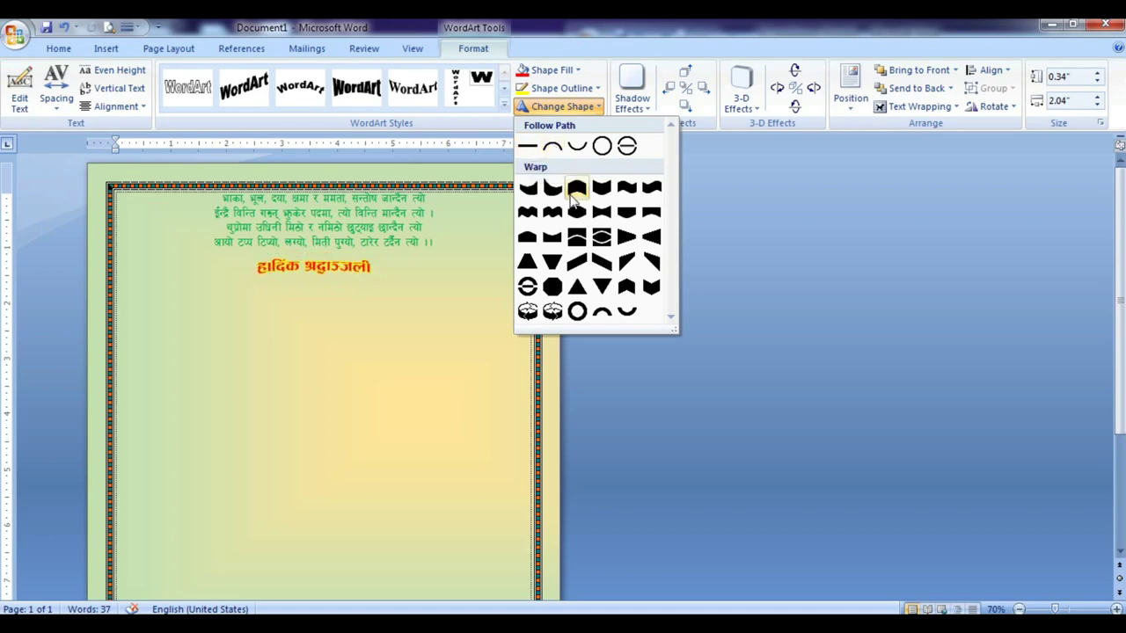
left_click(578, 191)
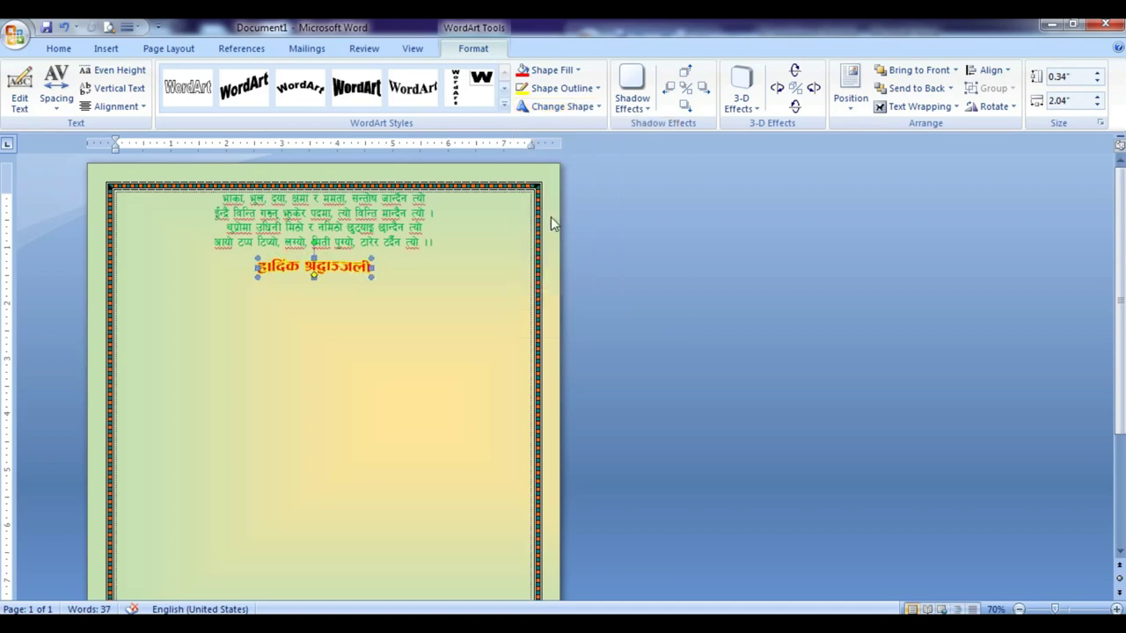
left_click_drag(370, 279, 346, 314)
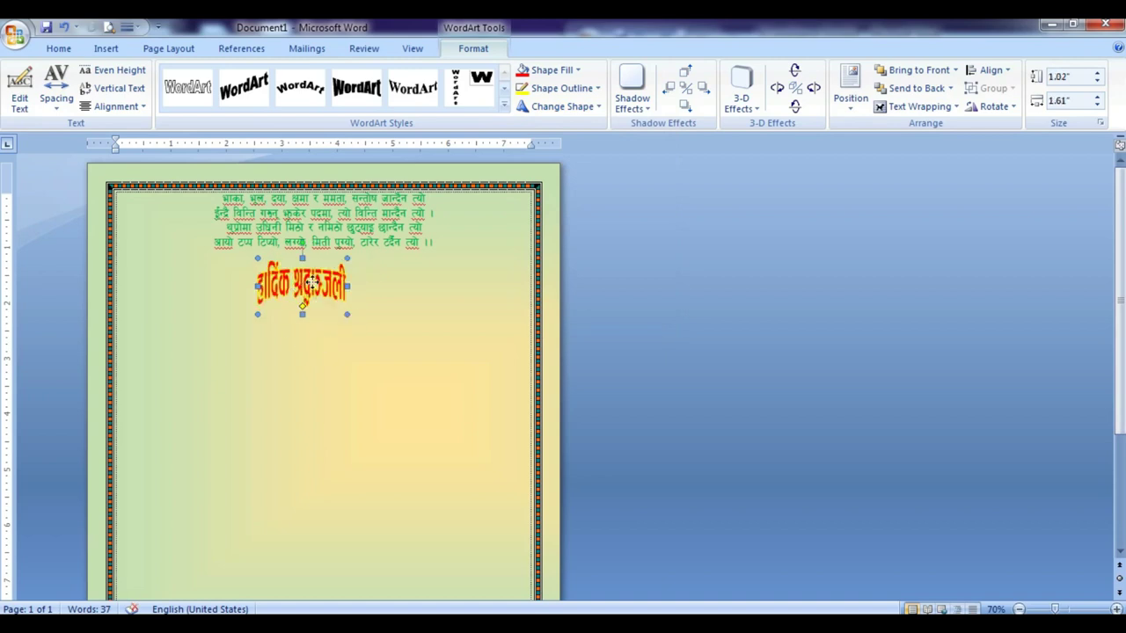
left_click_drag(308, 283, 327, 277)
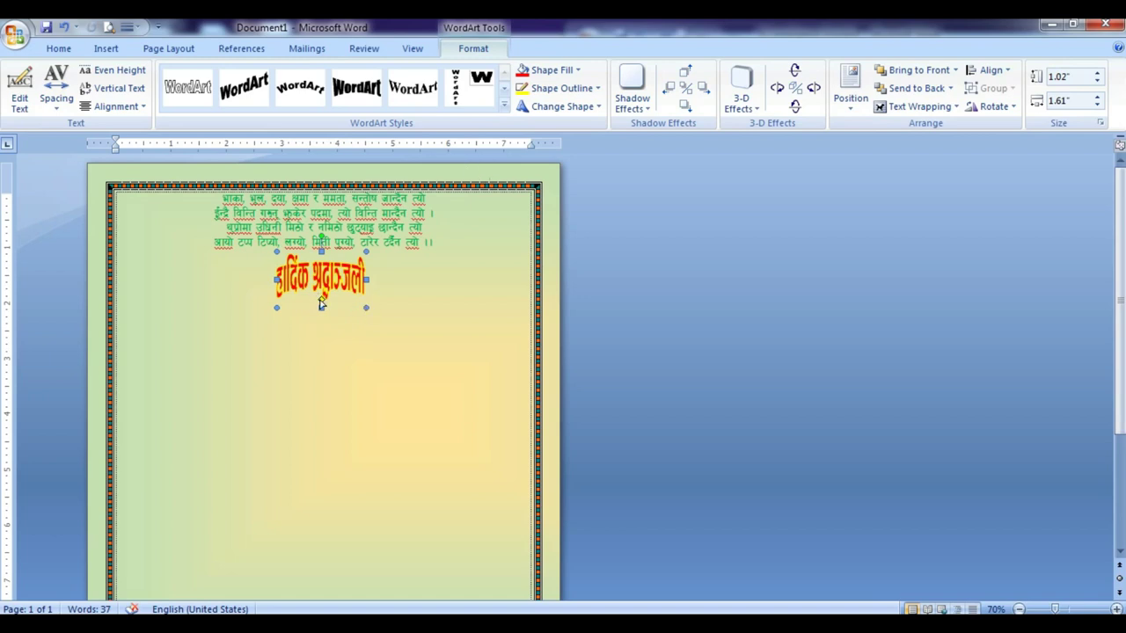
left_click_drag(322, 304, 323, 296)
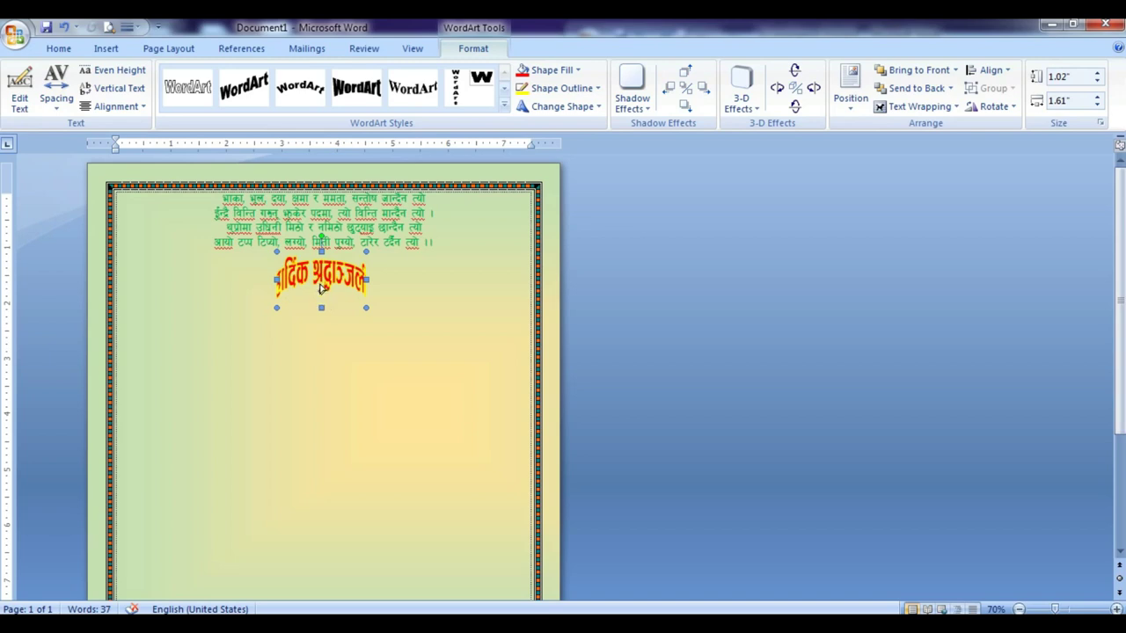
left_click_drag(322, 288, 321, 288)
left_click(369, 379)
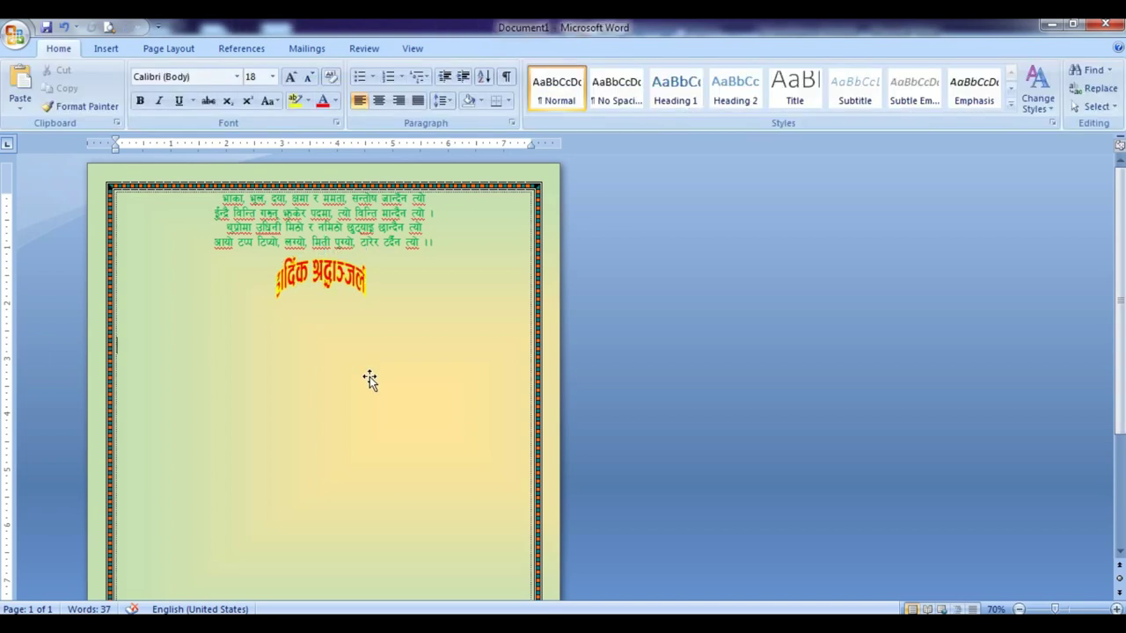
left_click(306, 278)
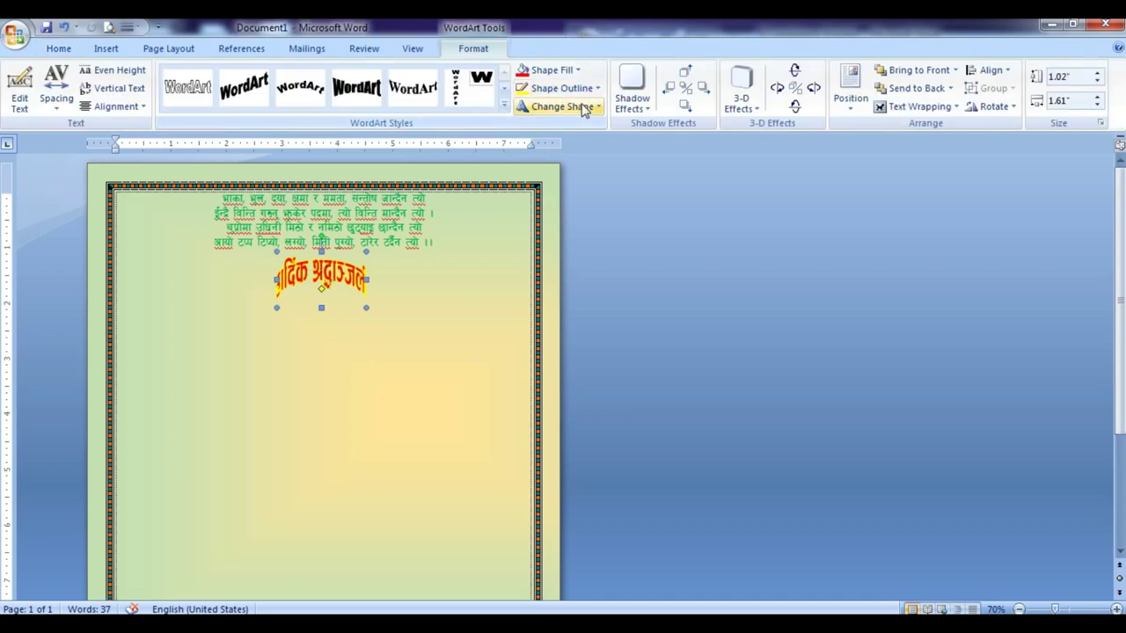
Switch the heading to an Arch Up shape, then widen and flatten it below the poem.
left_click(560, 106)
left_click(551, 146)
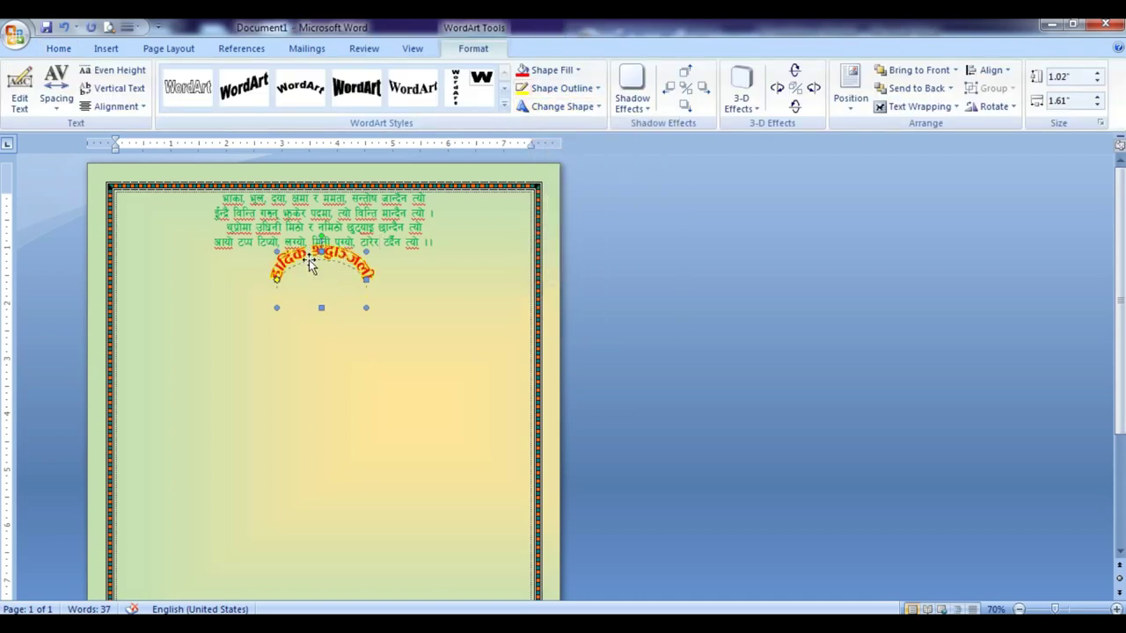
left_click_drag(310, 264, 338, 285)
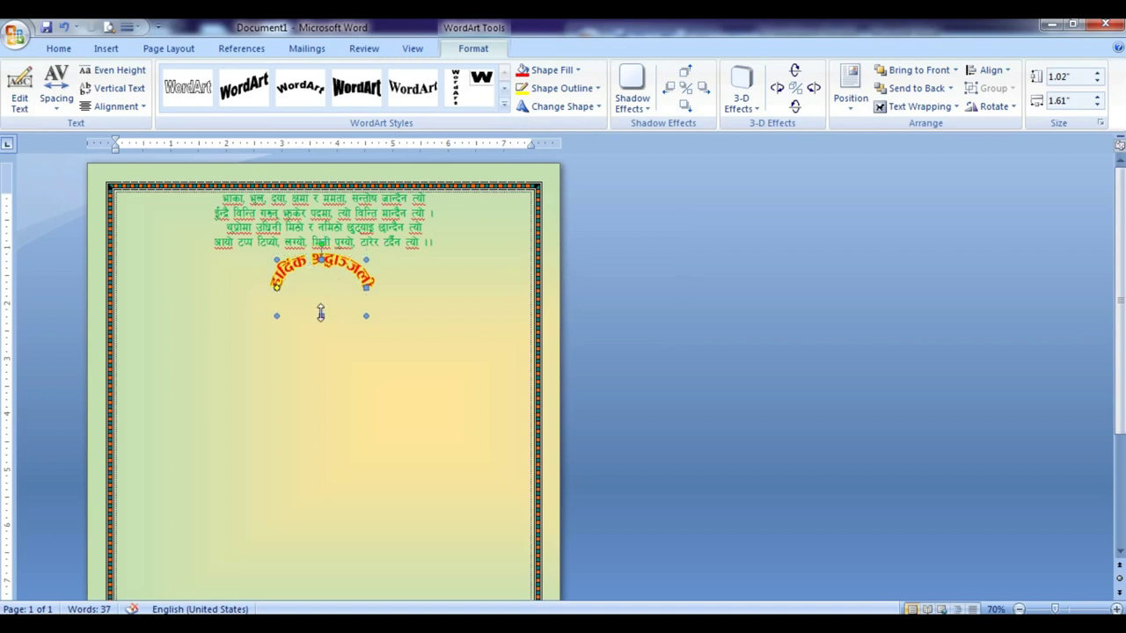
left_click_drag(318, 296, 346, 294)
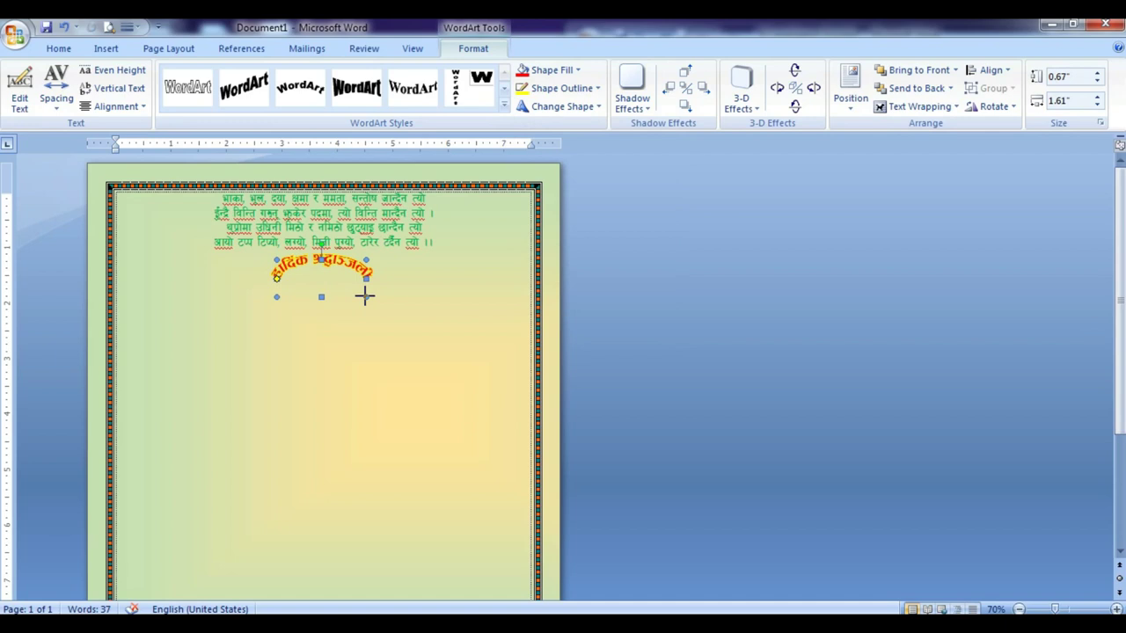
left_click_drag(365, 297, 377, 286)
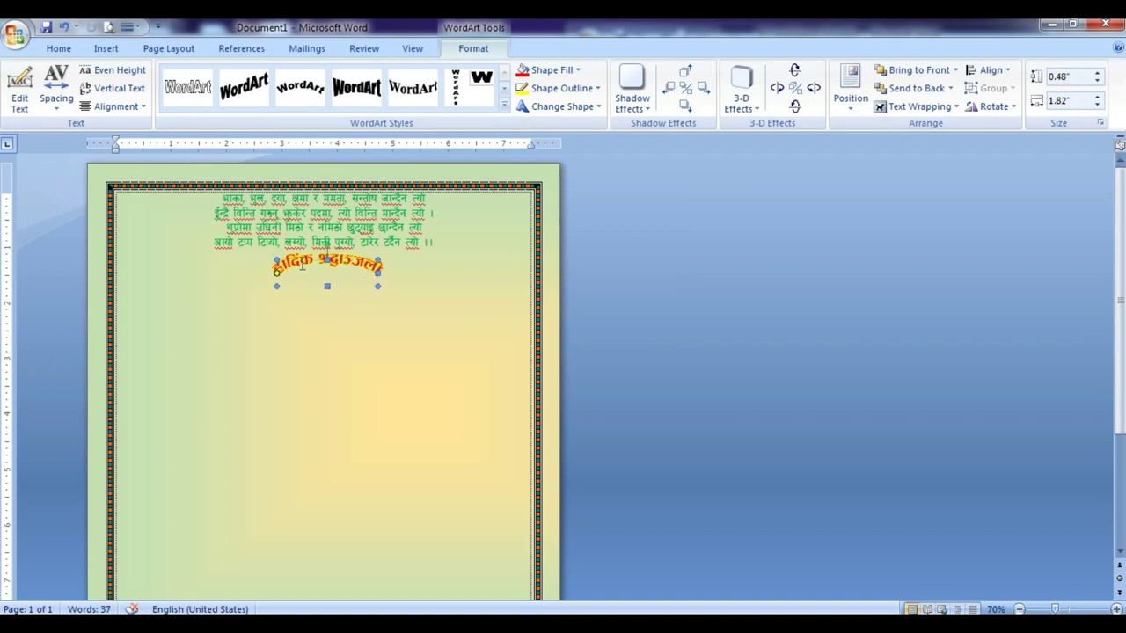
left_click_drag(302, 267, 297, 277)
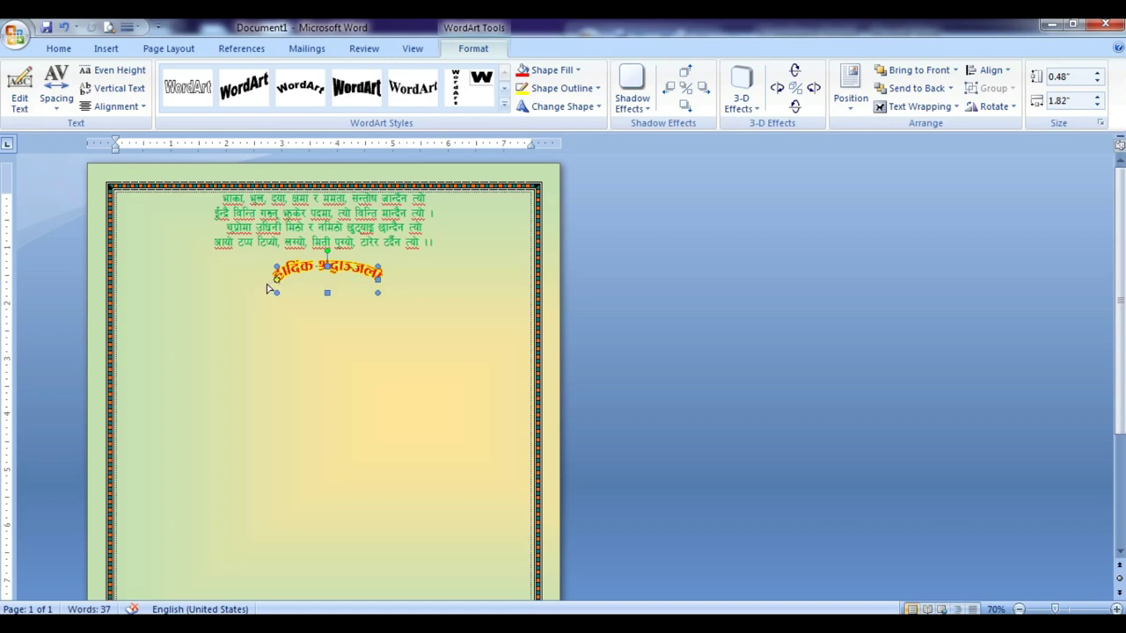
left_click_drag(276, 280, 275, 282)
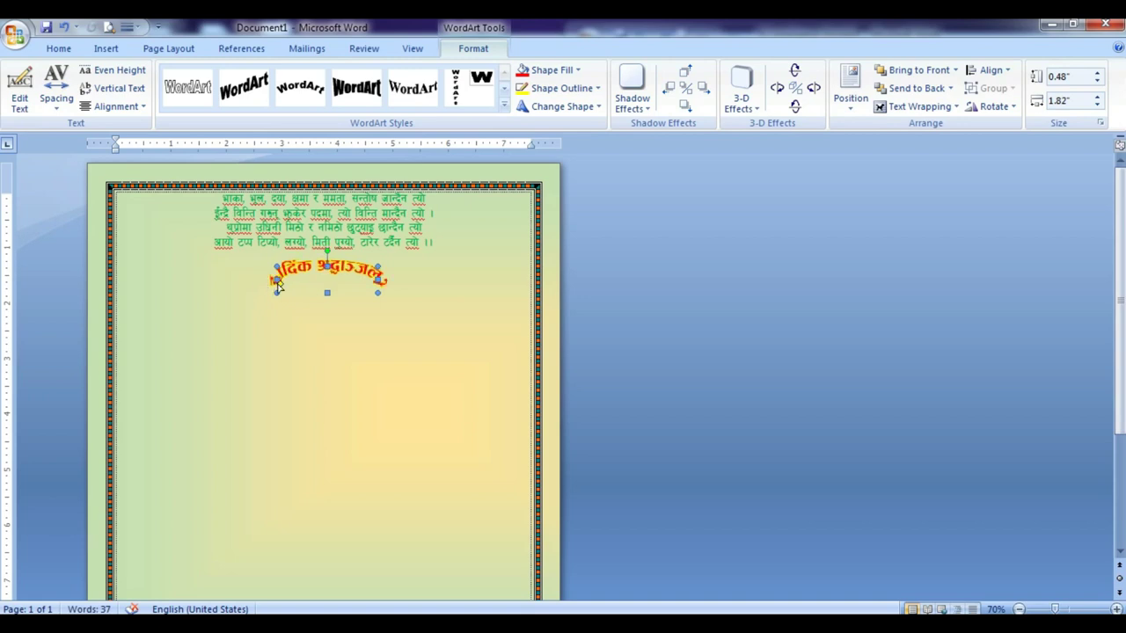
left_click(325, 299)
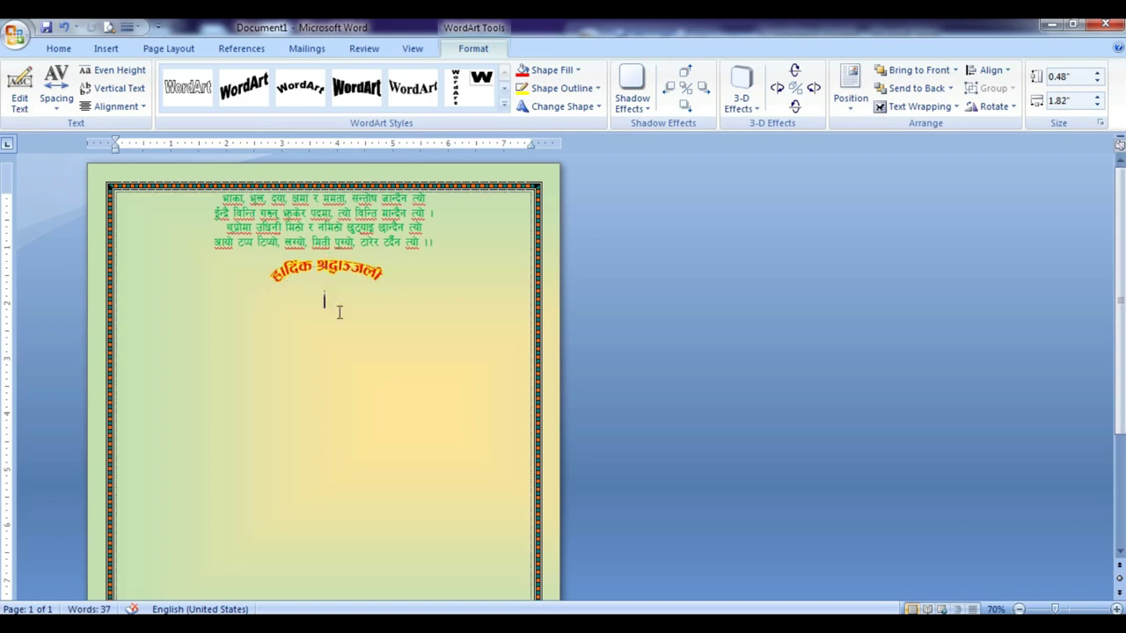
left_click(335, 273)
Edit the heading's WordArt text and set its font size to 28.
right_click(339, 267)
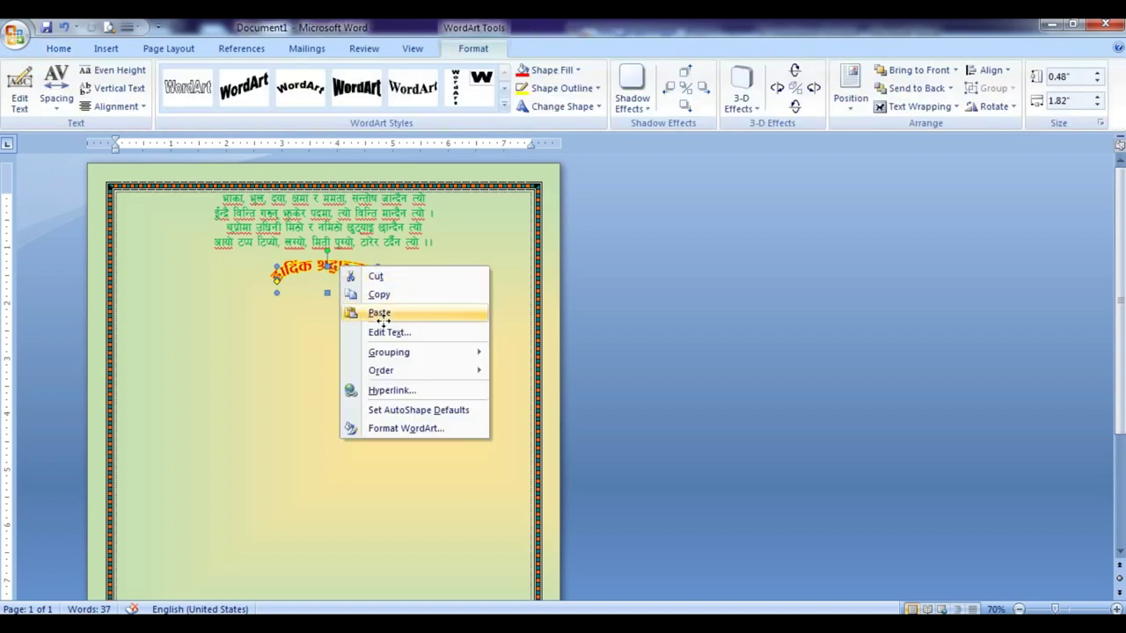
left_click(392, 330)
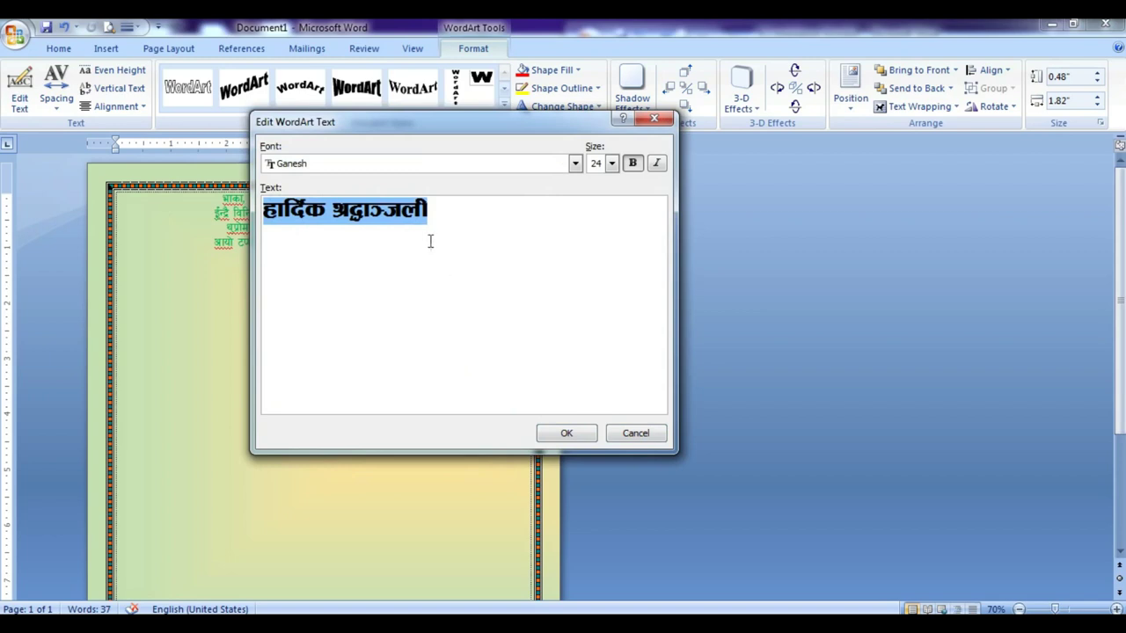
left_click(613, 163)
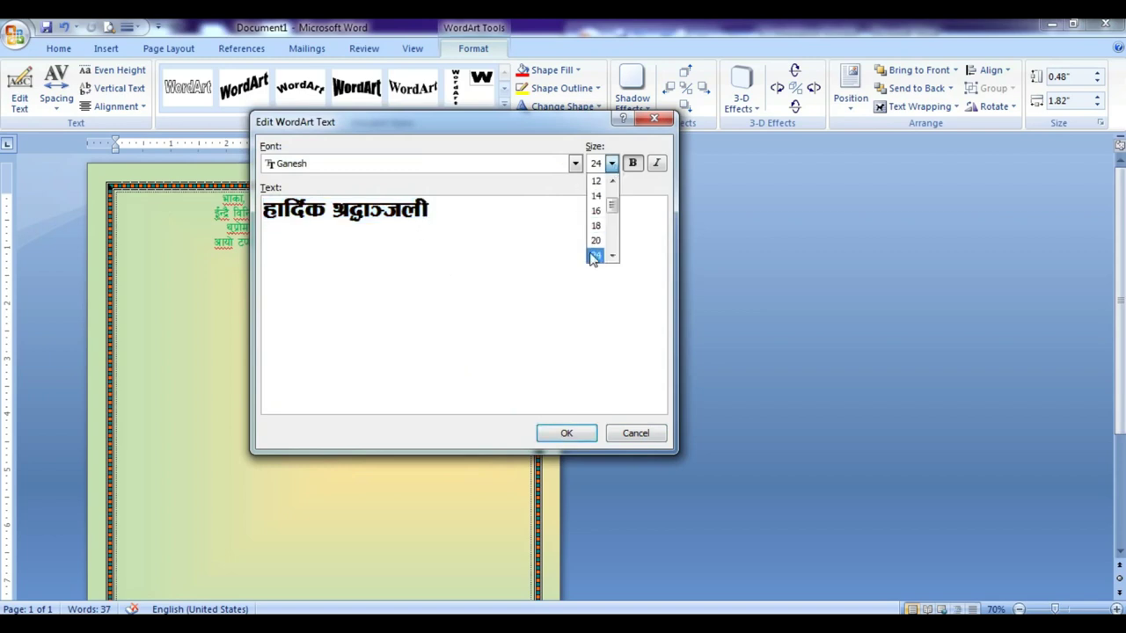
scroll(594, 255, "down", 1)
left_click(596, 255)
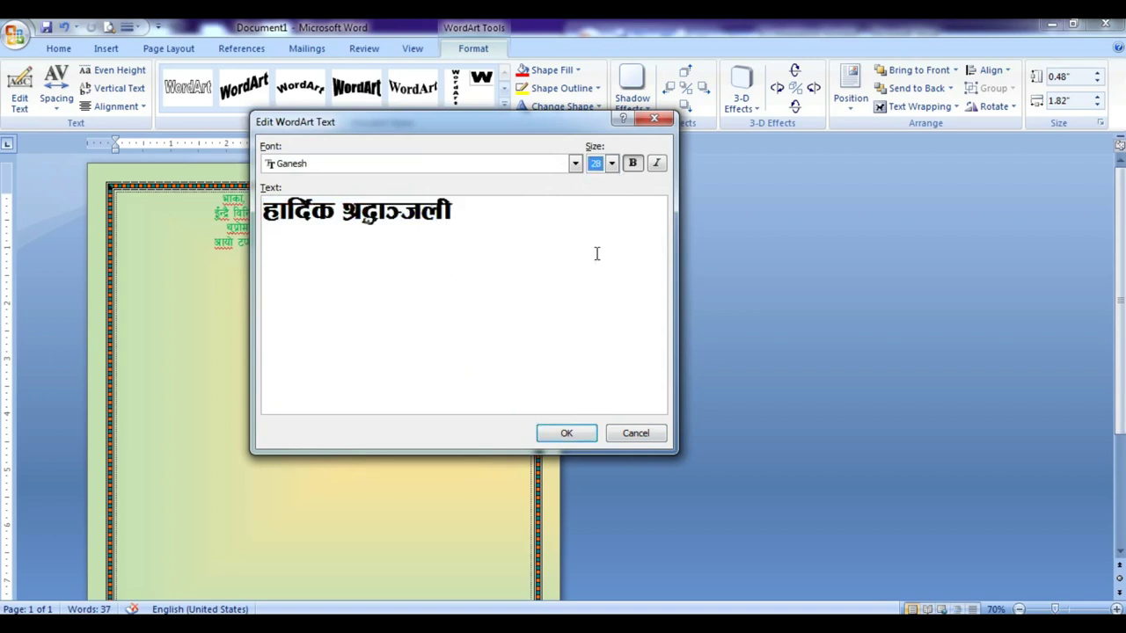
left_click(569, 434)
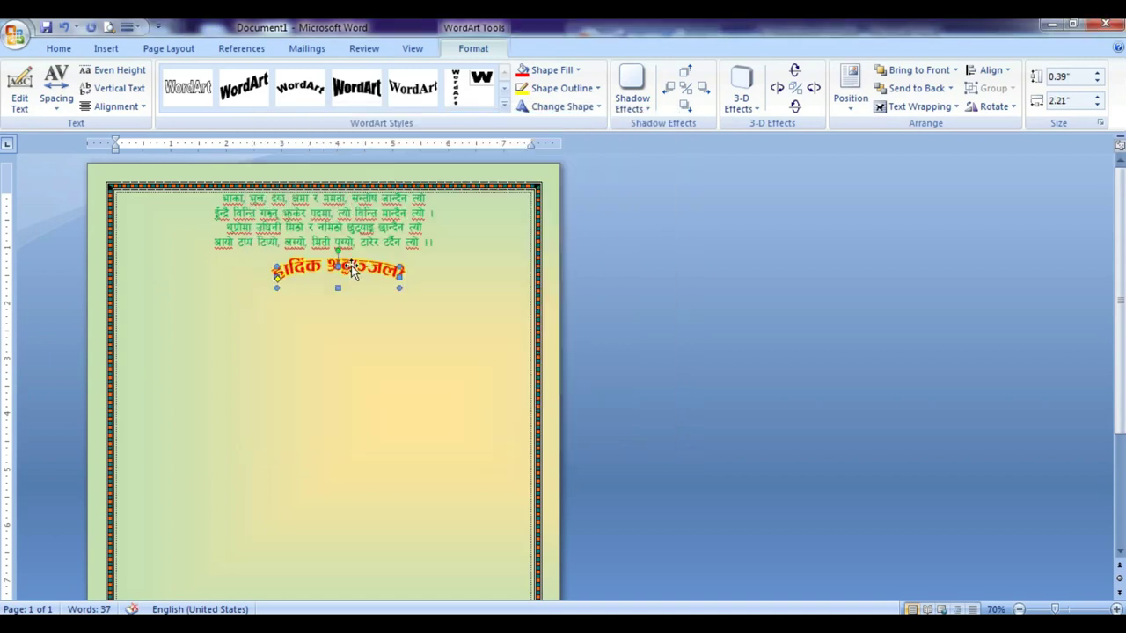
Move the heading left and reapply an arched warp, sized about 0.75 × 2.09 inches.
left_click_drag(352, 272, 331, 267)
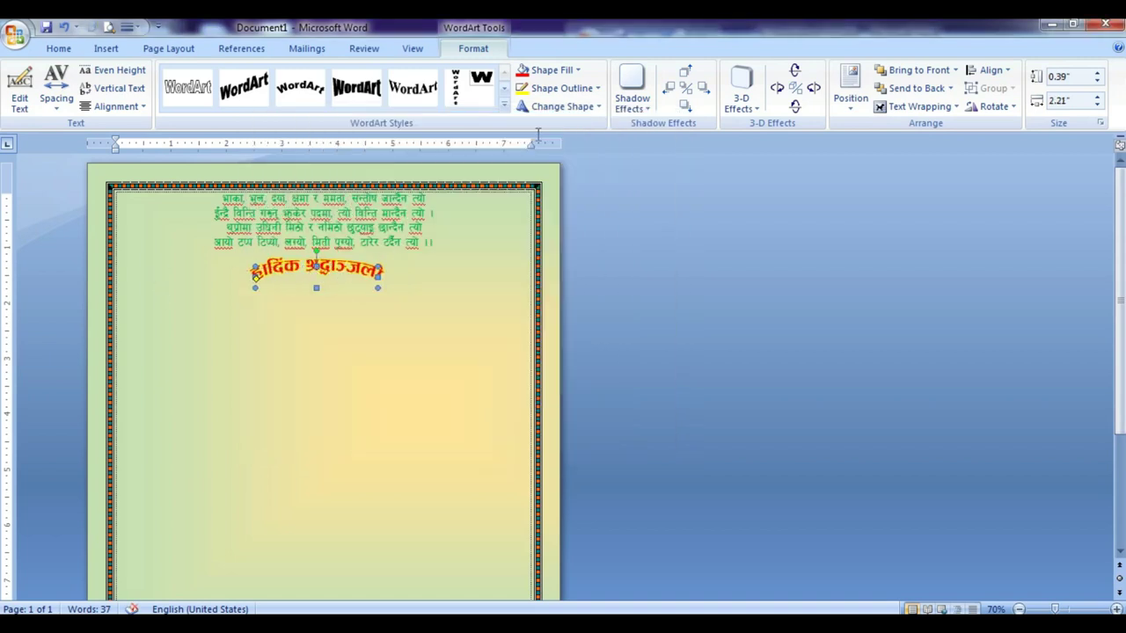
left_click(563, 106)
left_click(577, 186)
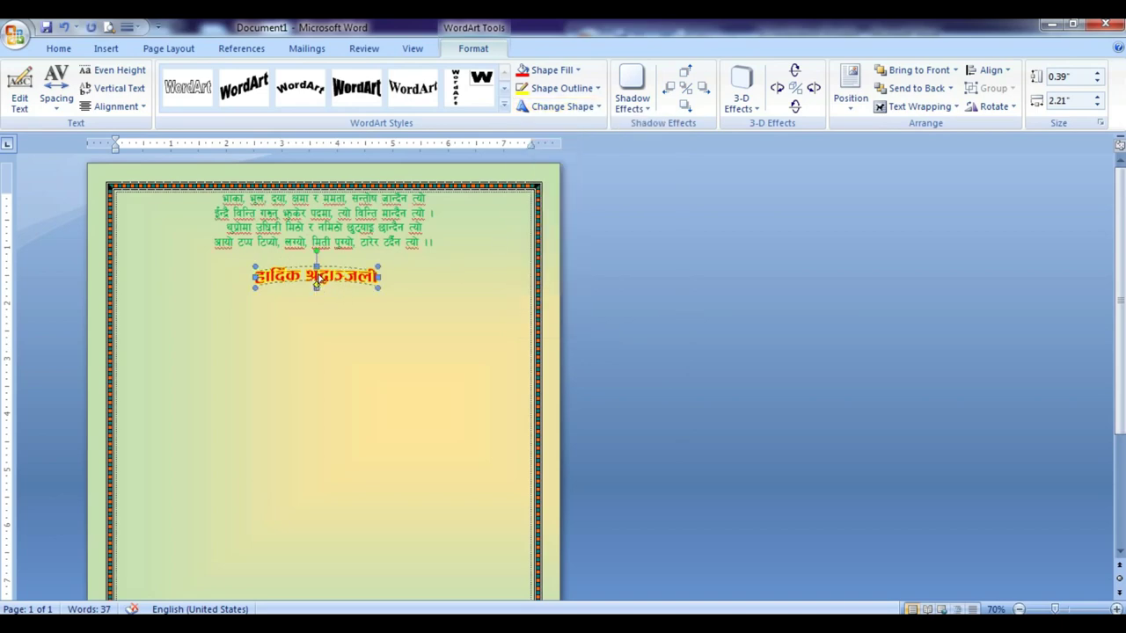
mouse_move(318, 278)
left_mouse_down()
mouse_move(372, 307)
mouse_move(324, 274)
left_mouse_up()
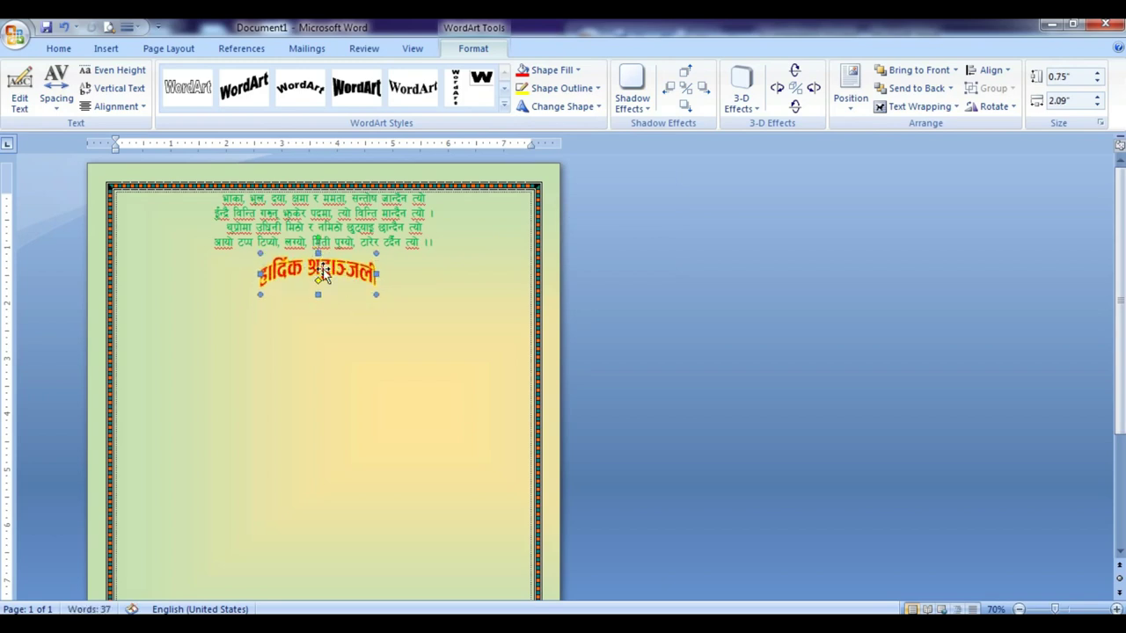
left_click(327, 369)
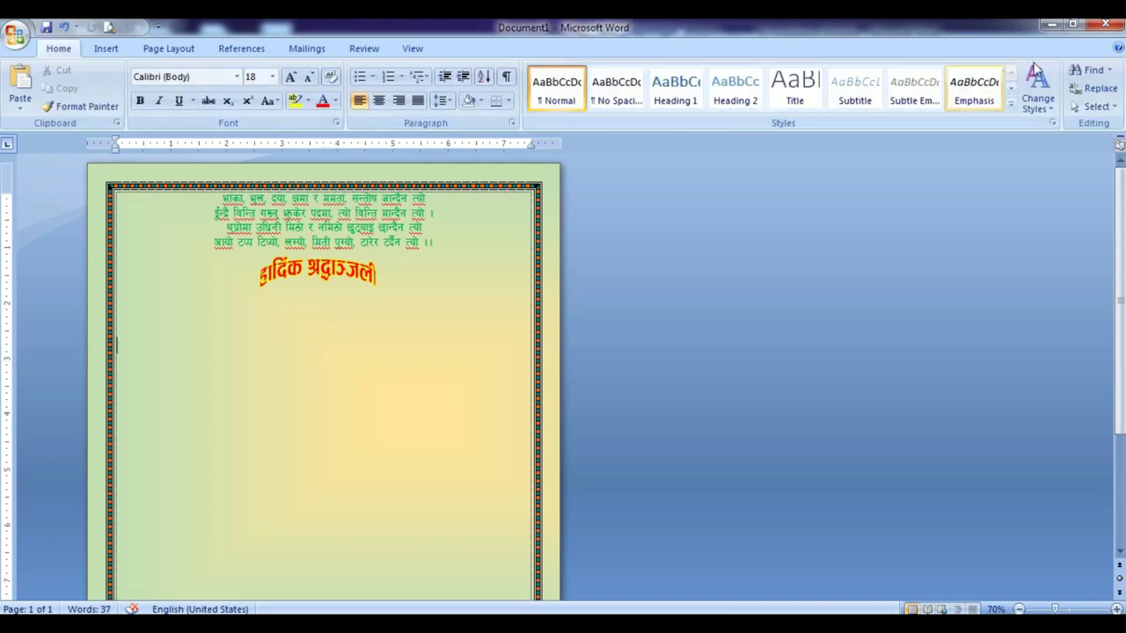
Compare against the finished sample letter, then put the cursor below the heading for inserting.
left_click(1072, 25)
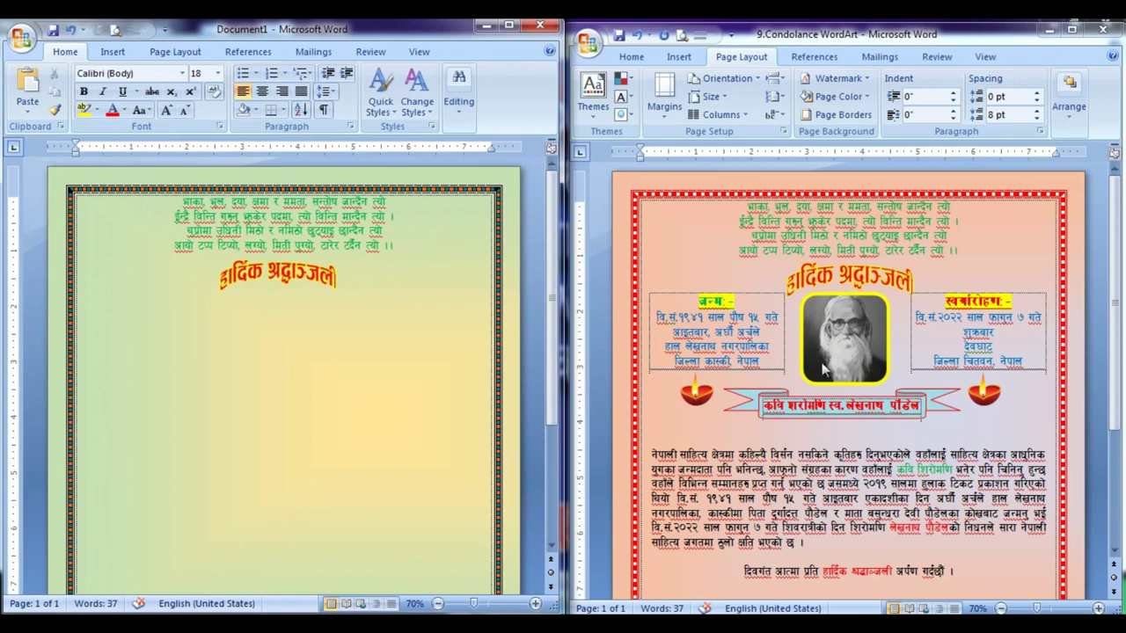
left_click(284, 305)
left_click(509, 25)
left_click(104, 49)
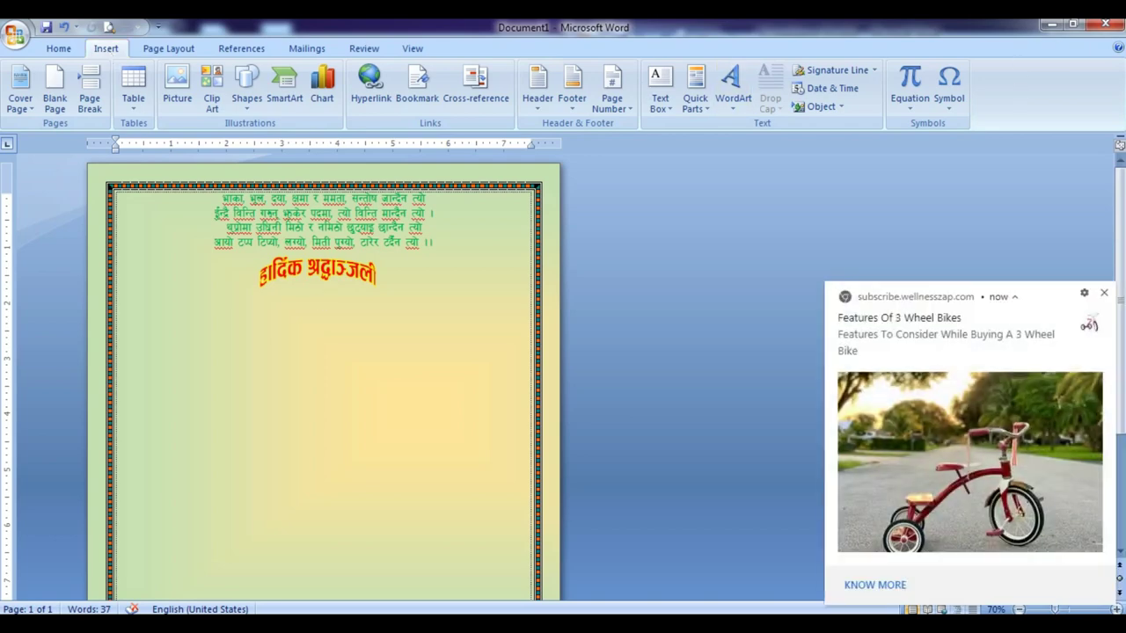
left_click(1105, 292)
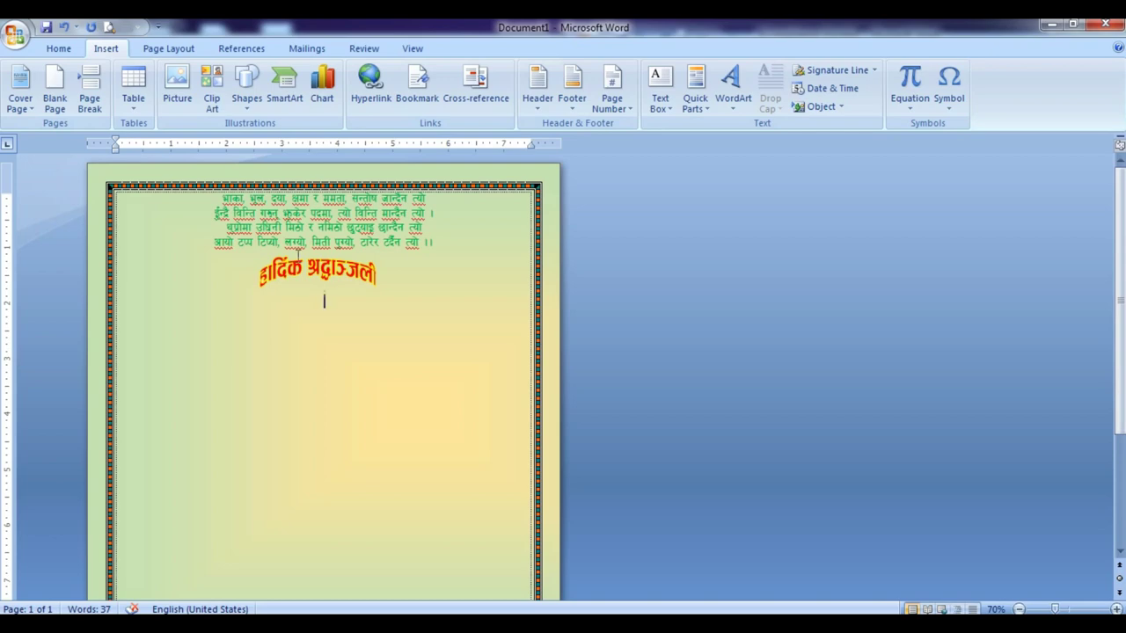
Draw a 1.45 × 1.45 inch rounded rectangle below the heading and close the Chrome window.
left_click(246, 88)
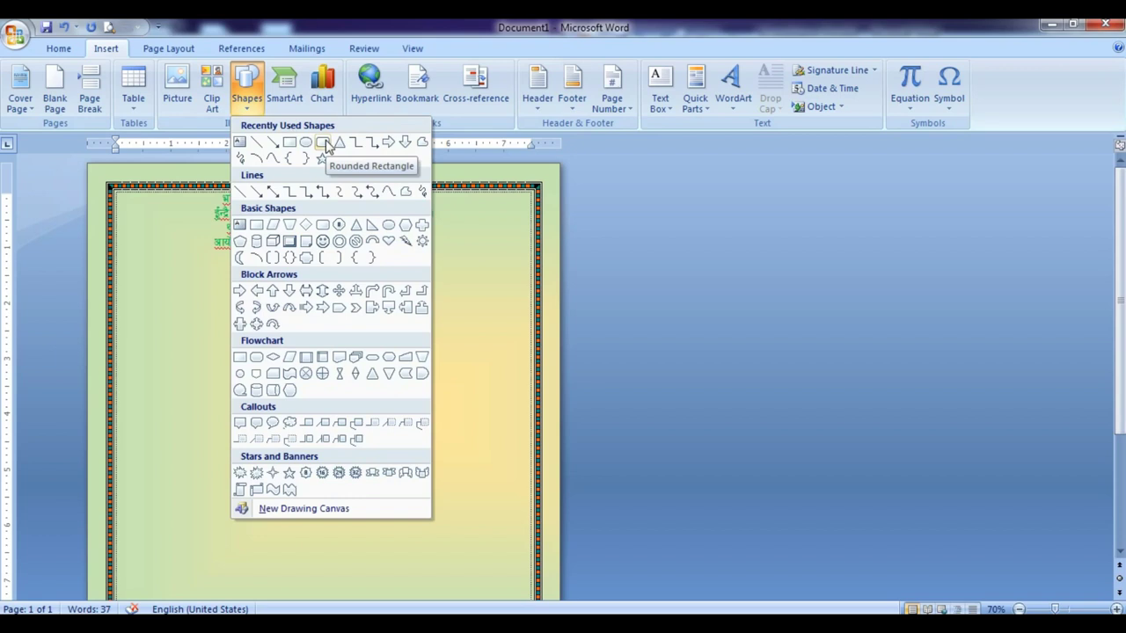
left_click(322, 143)
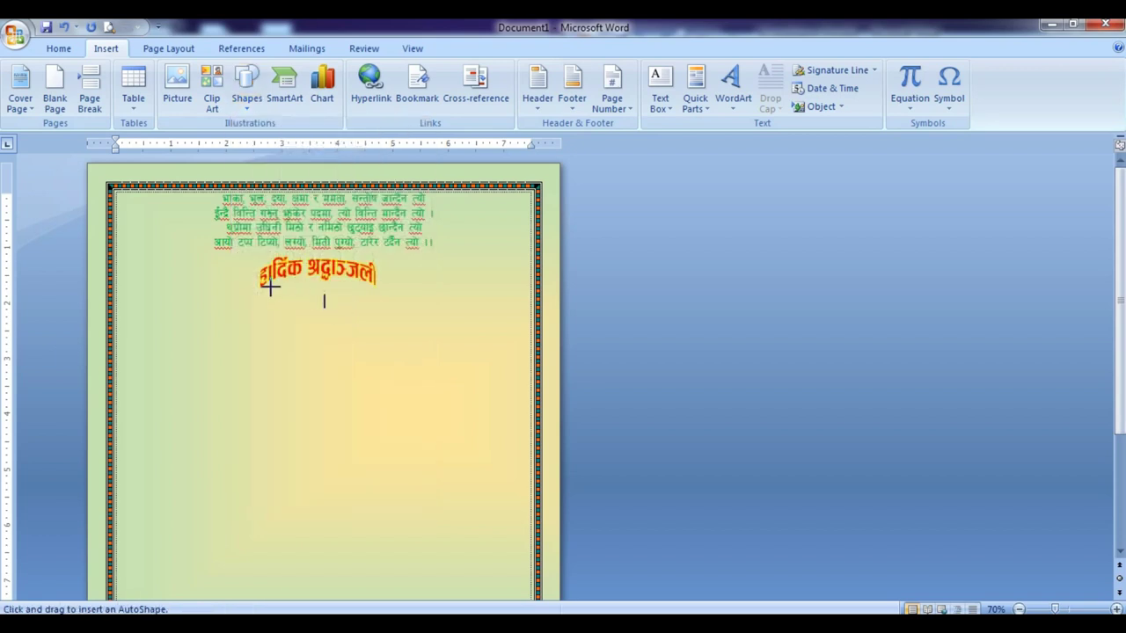
left_click_drag(270, 287, 349, 367)
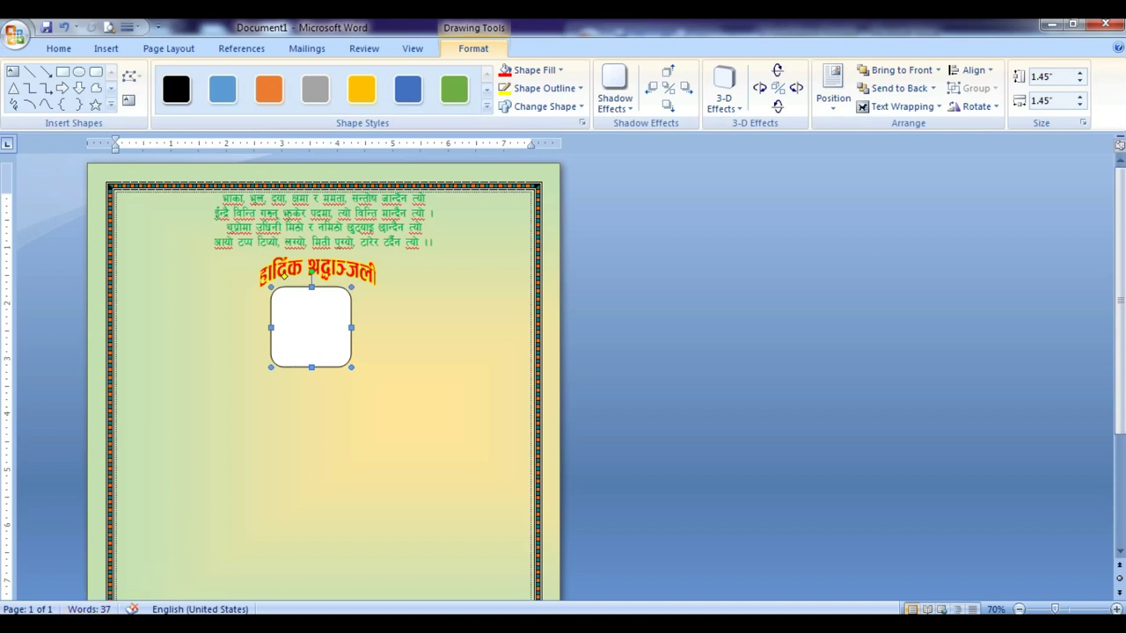
right_click(74, 615)
left_click(74, 601)
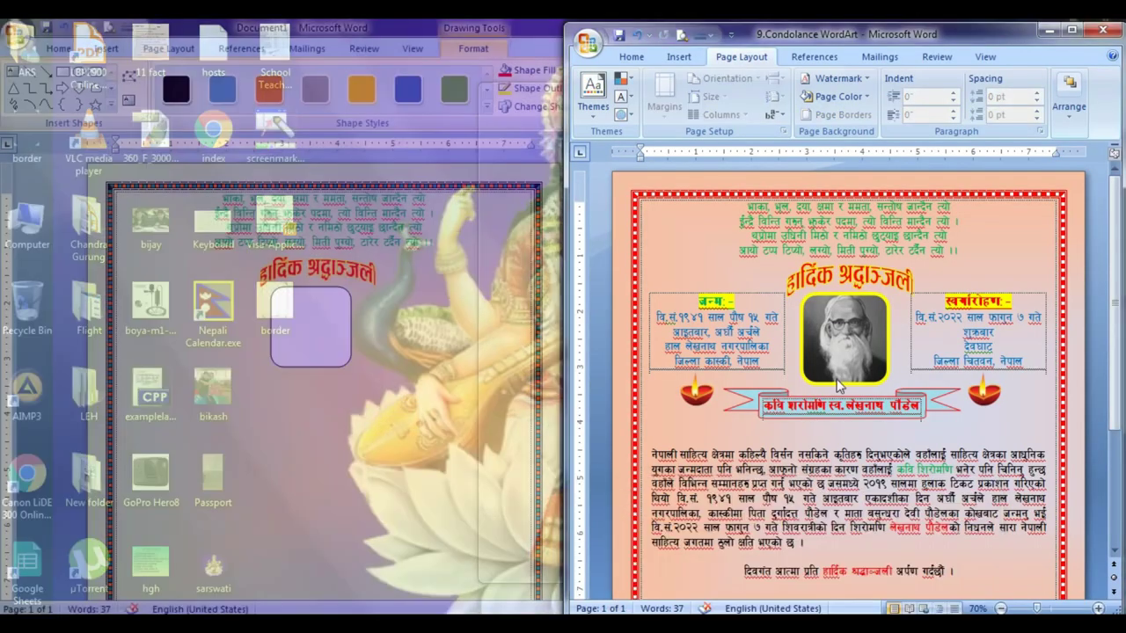
left_click(719, 553)
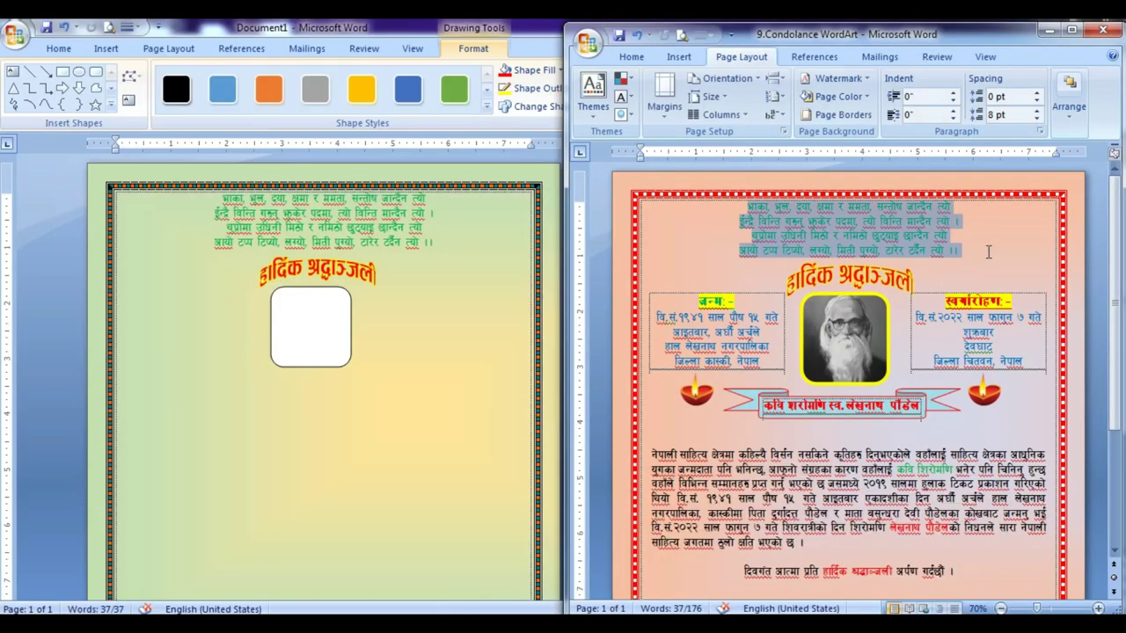
left_click(987, 252)
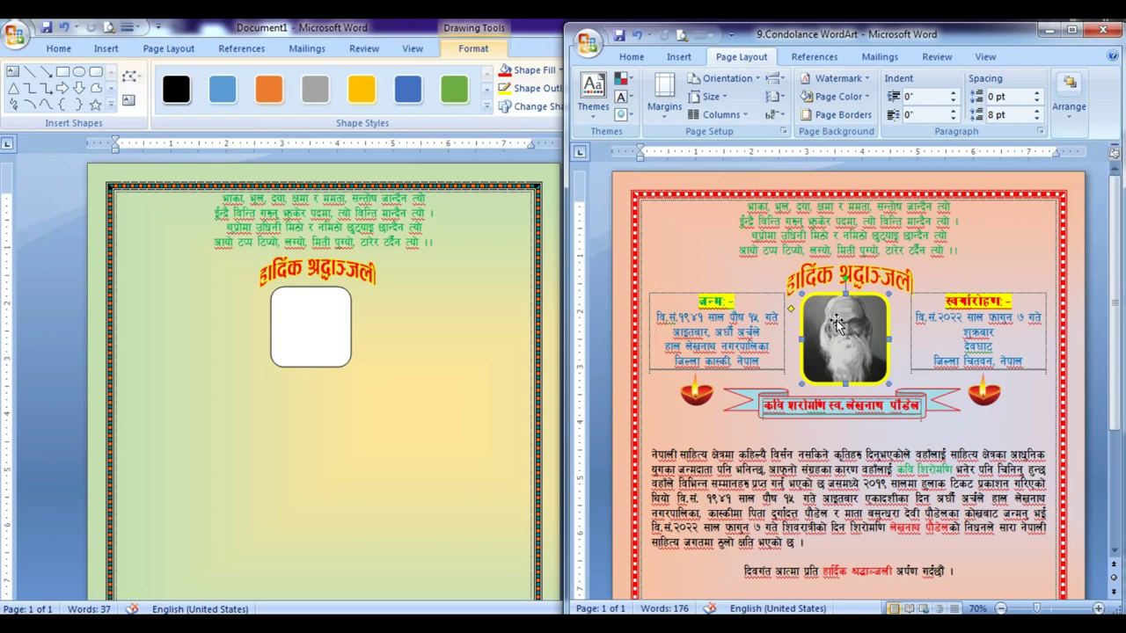
left_click(837, 322)
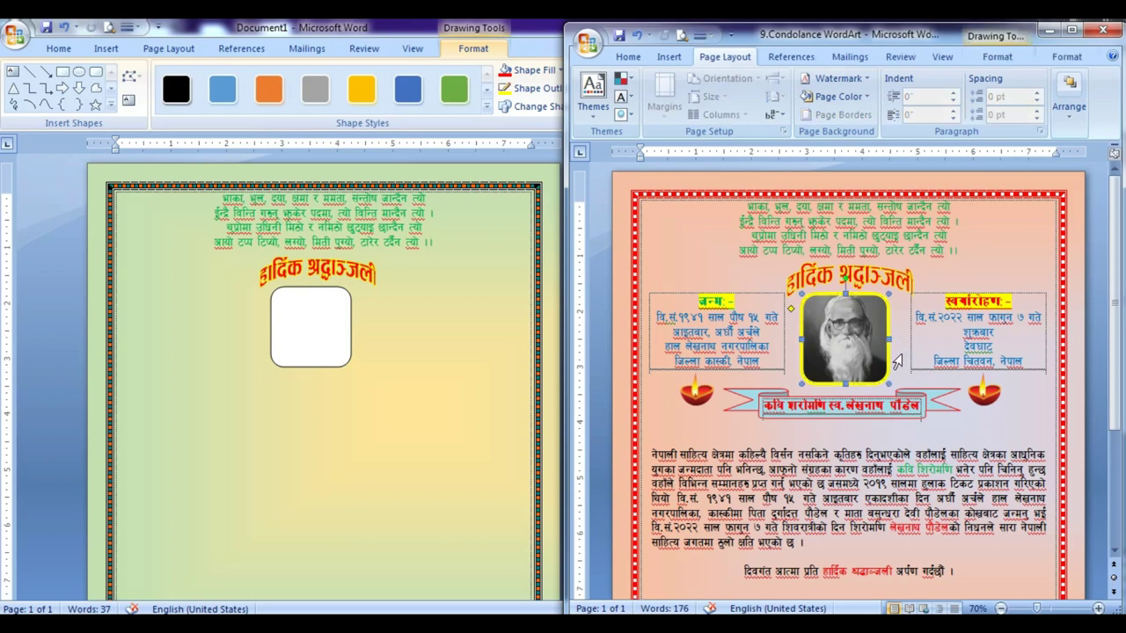
left_click(902, 352)
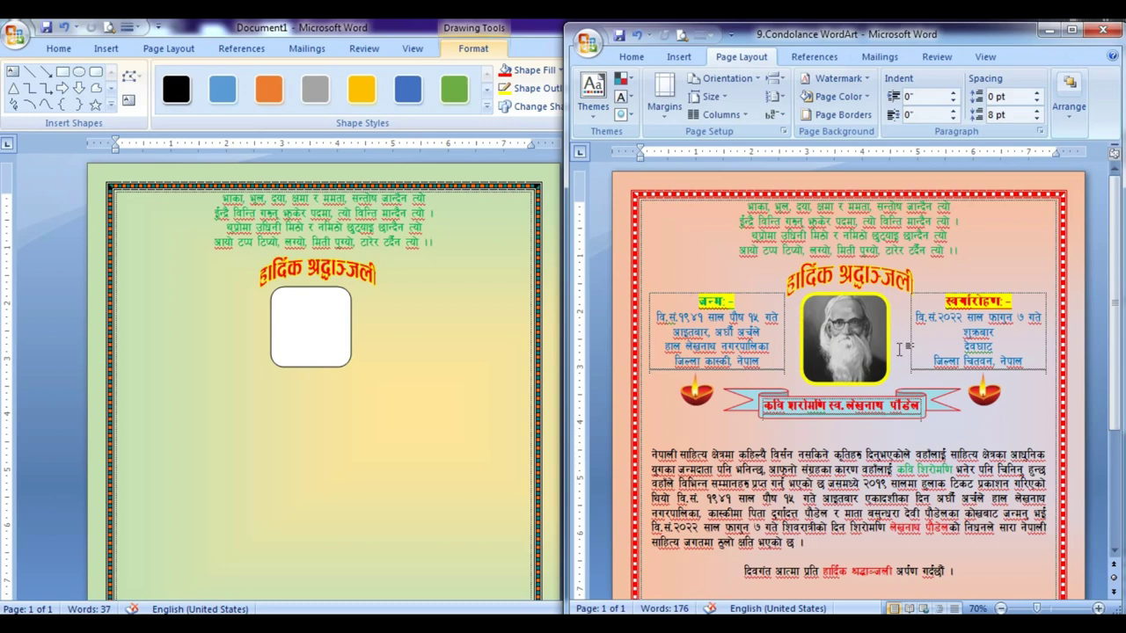
left_click(310, 328)
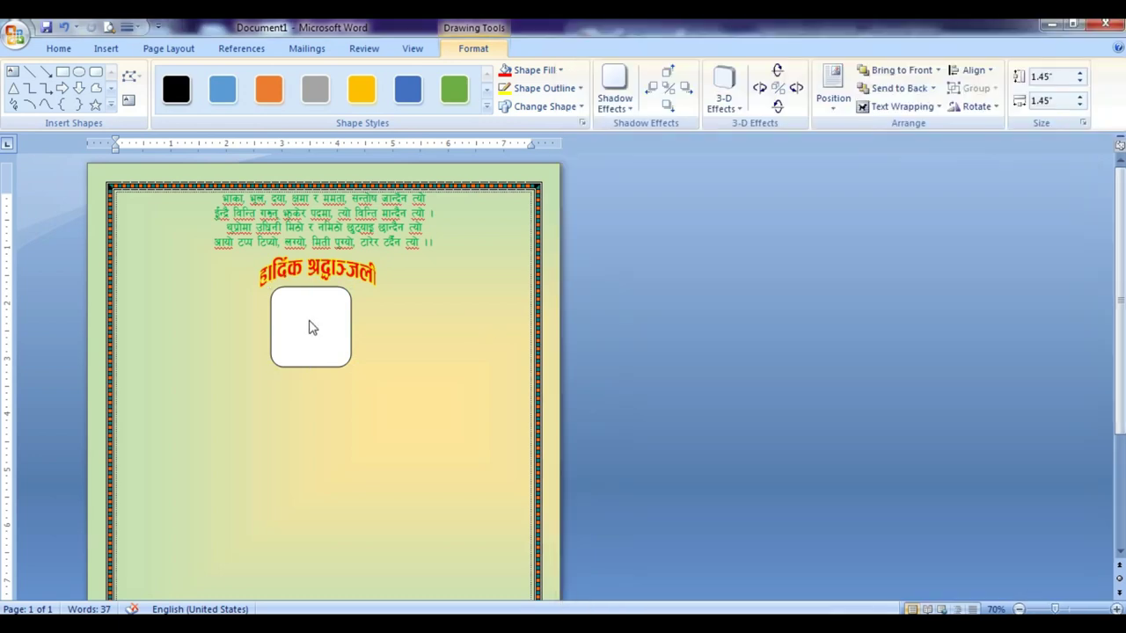
left_click(309, 325)
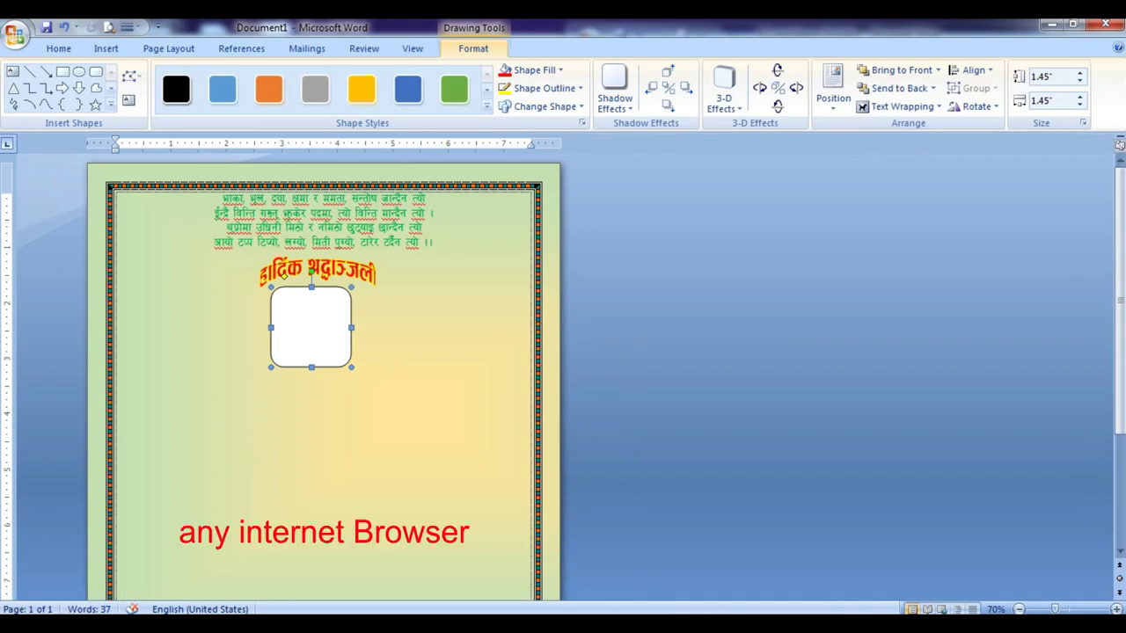
left_click(475, 320)
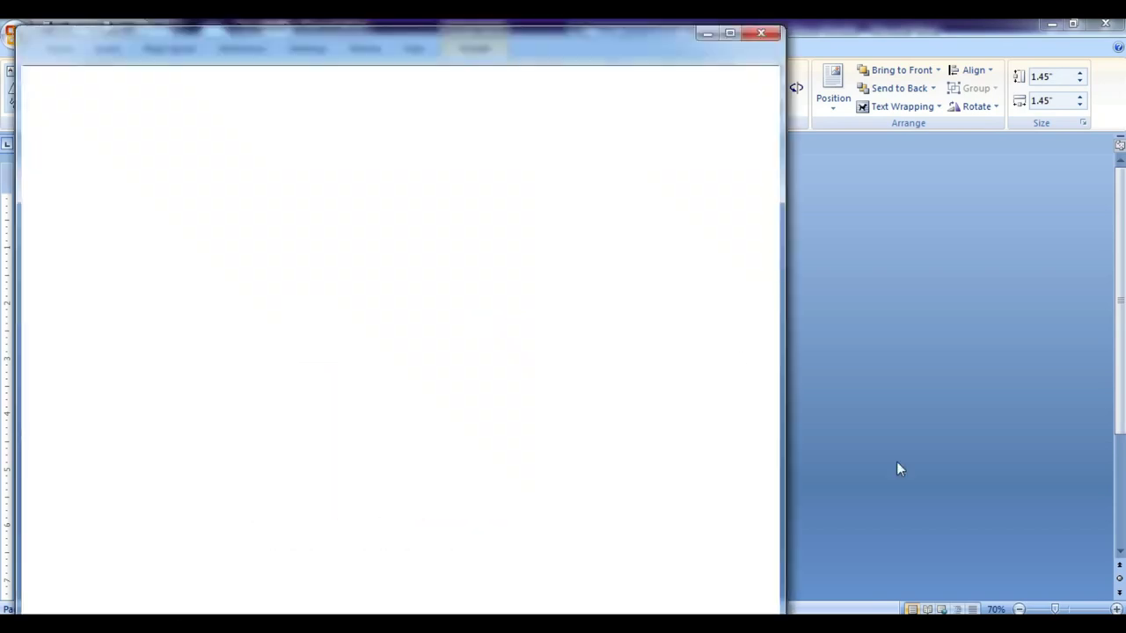
Maximize Chrome and search Google for 'lekhnath poudel'.
left_click(729, 35)
left_click(495, 57)
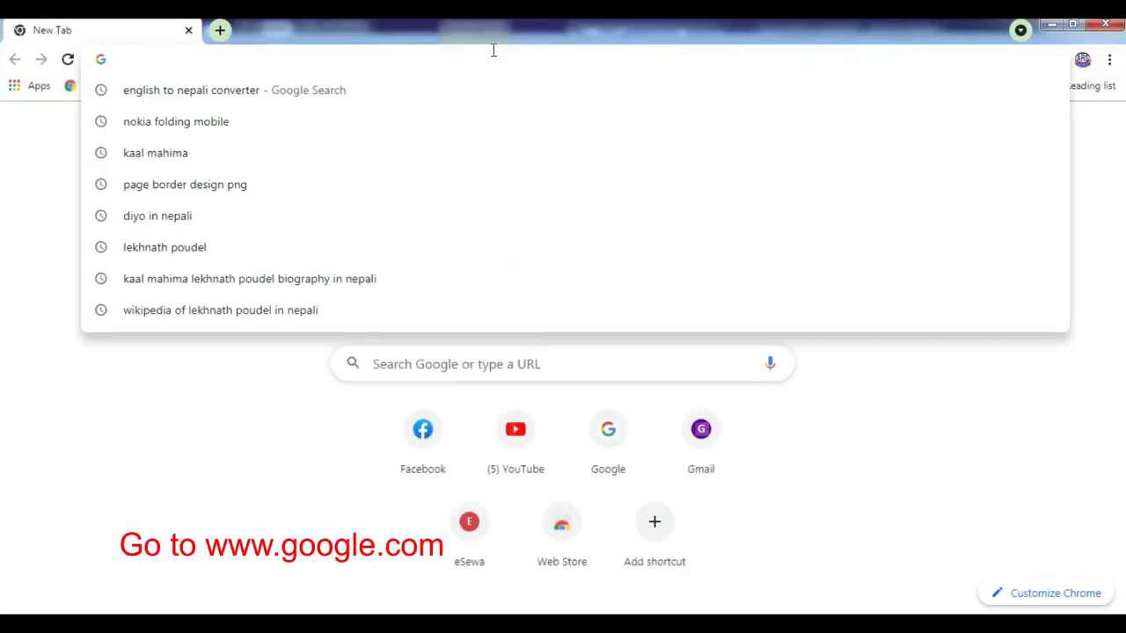
type("g")
left_click(183, 91)
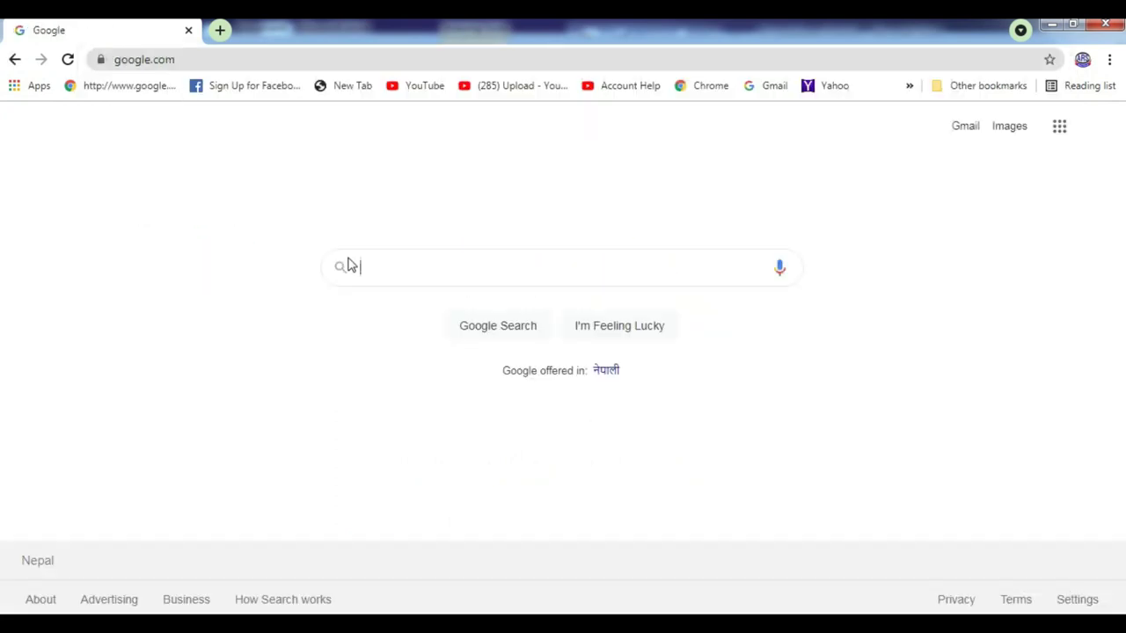
left_click(425, 272)
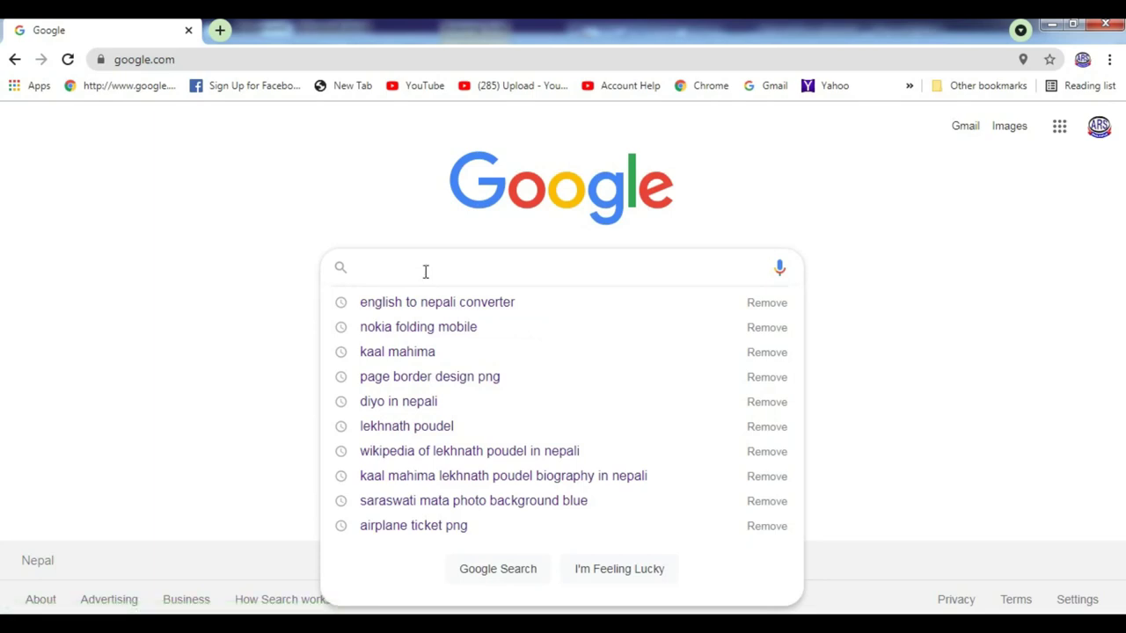
type("lekhnath ")
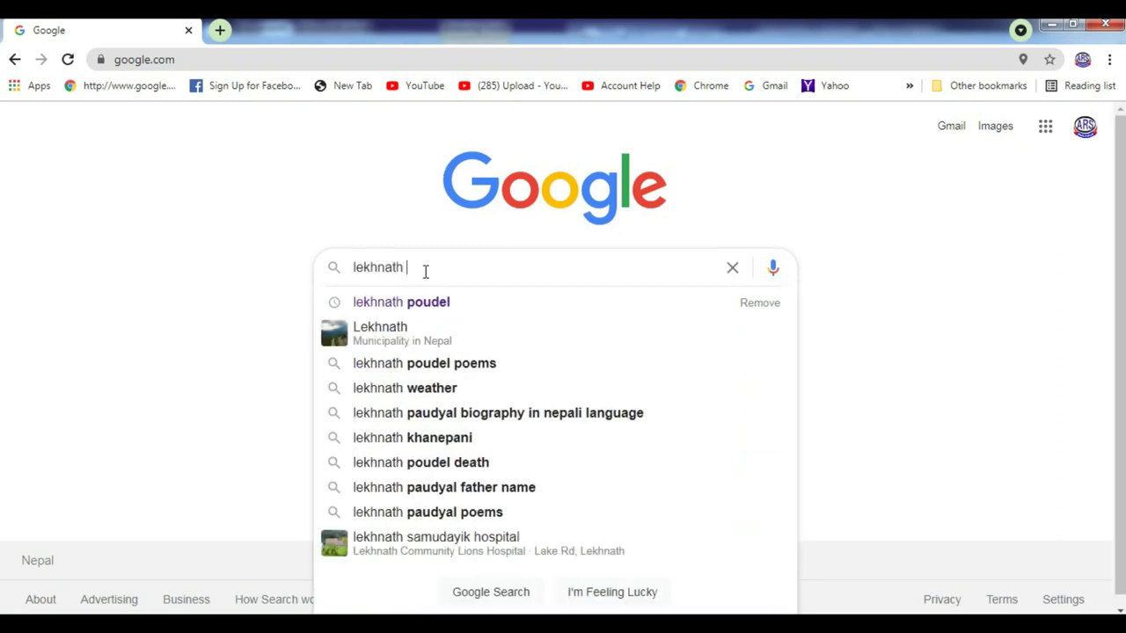
type("poudel")
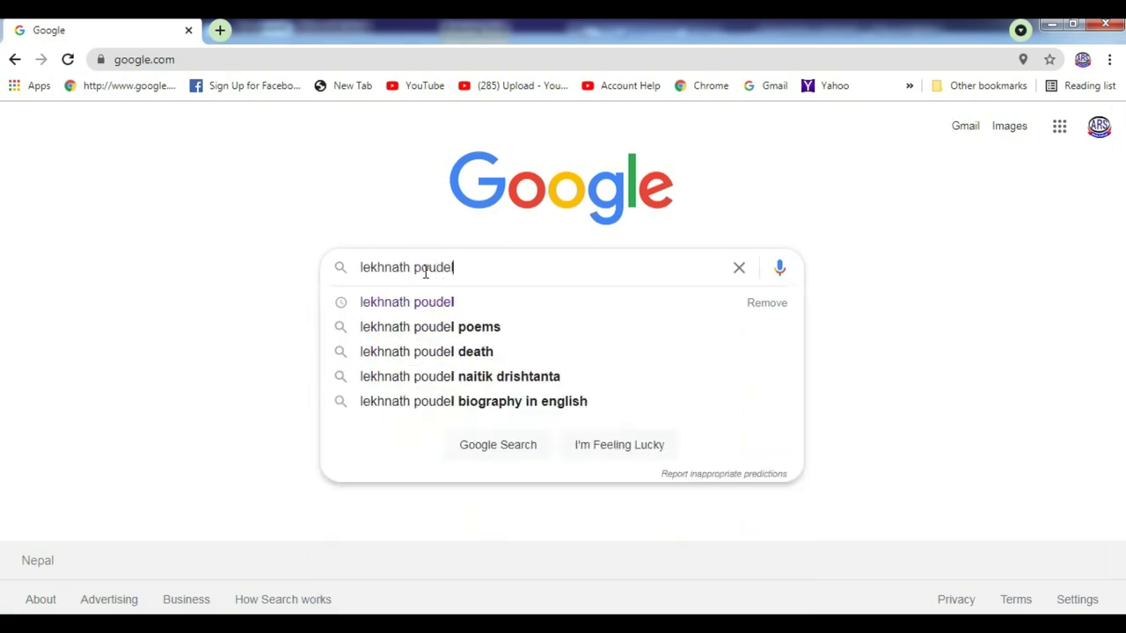
key("Return")
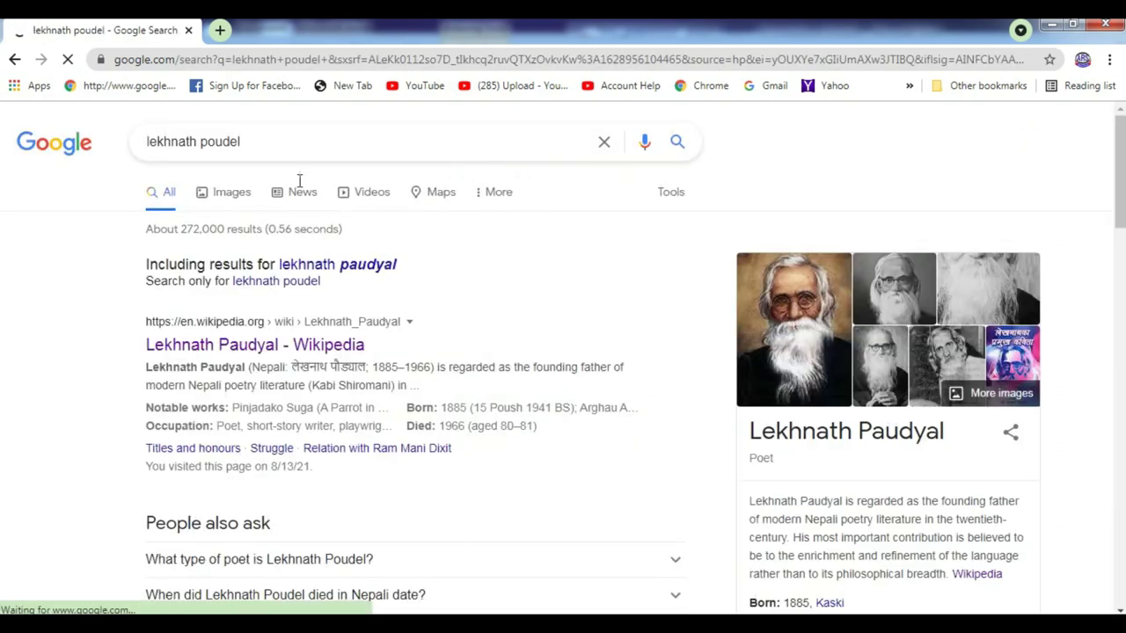
Change the search to 'lekhnath poudel png' and browse the image results.
left_click(284, 148)
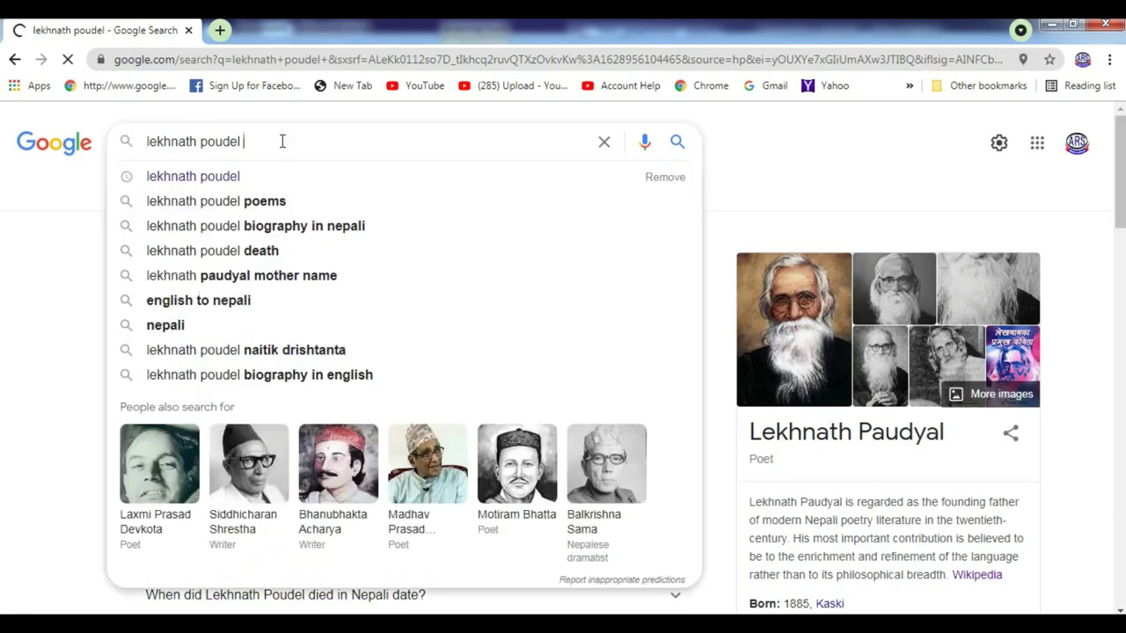
type("pd")
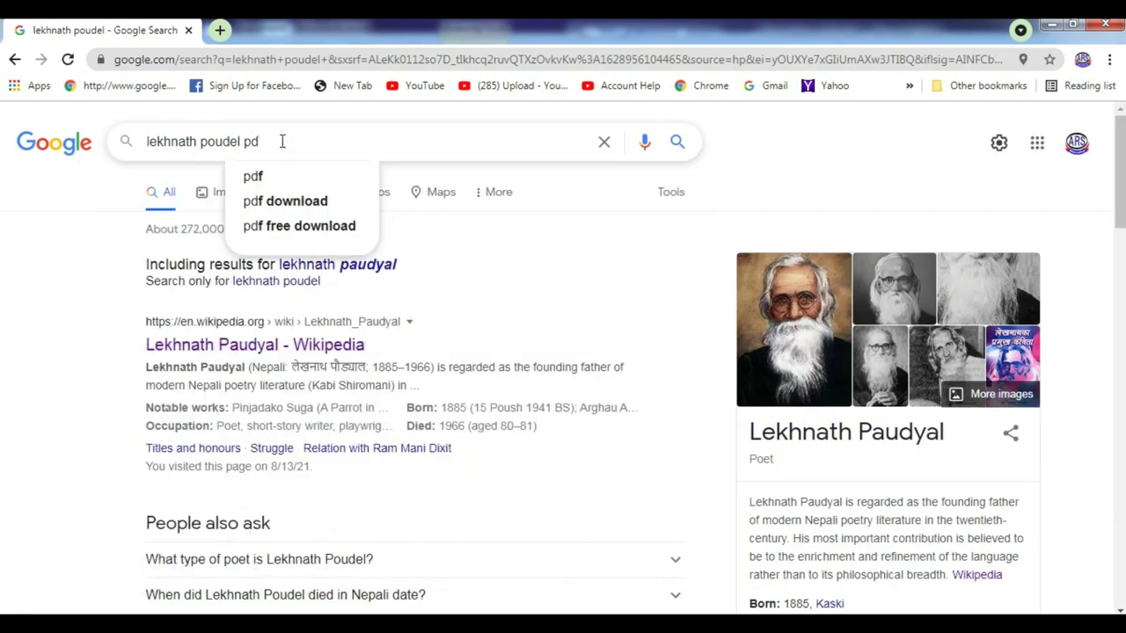
type("f")
key("BackSpace")
key("BackSpace")
key("BackSpace")
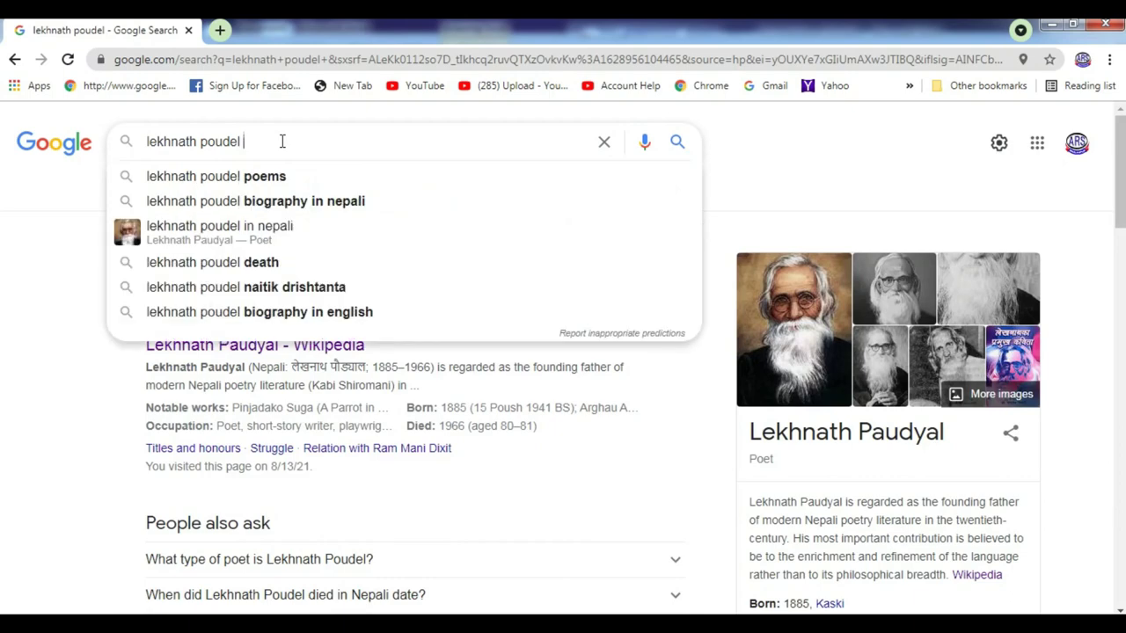
type("png")
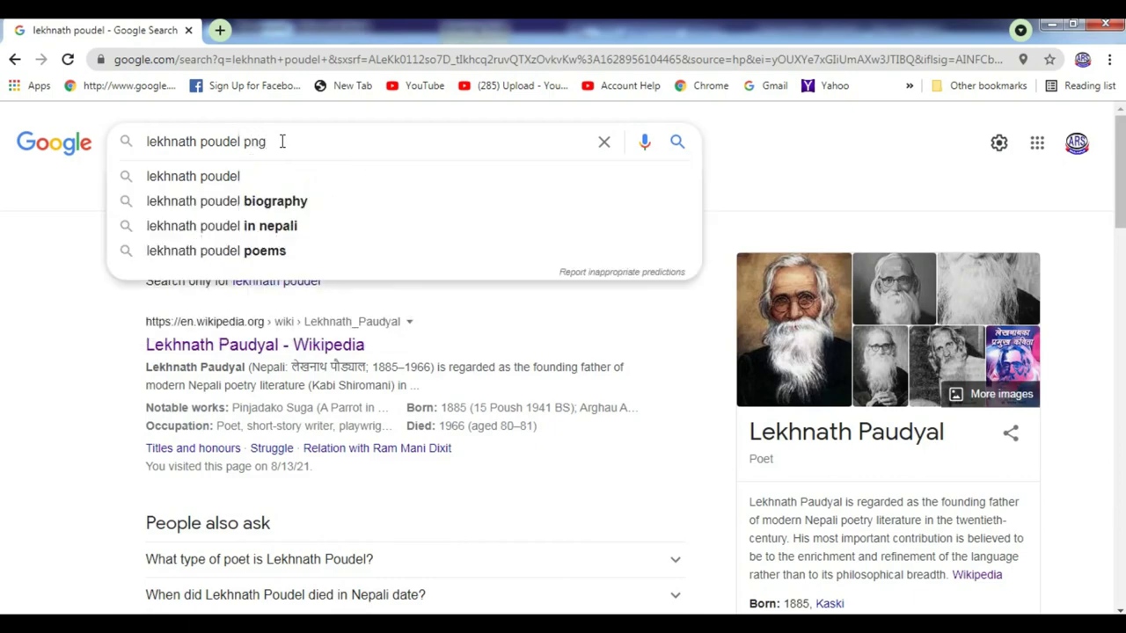
key("Return")
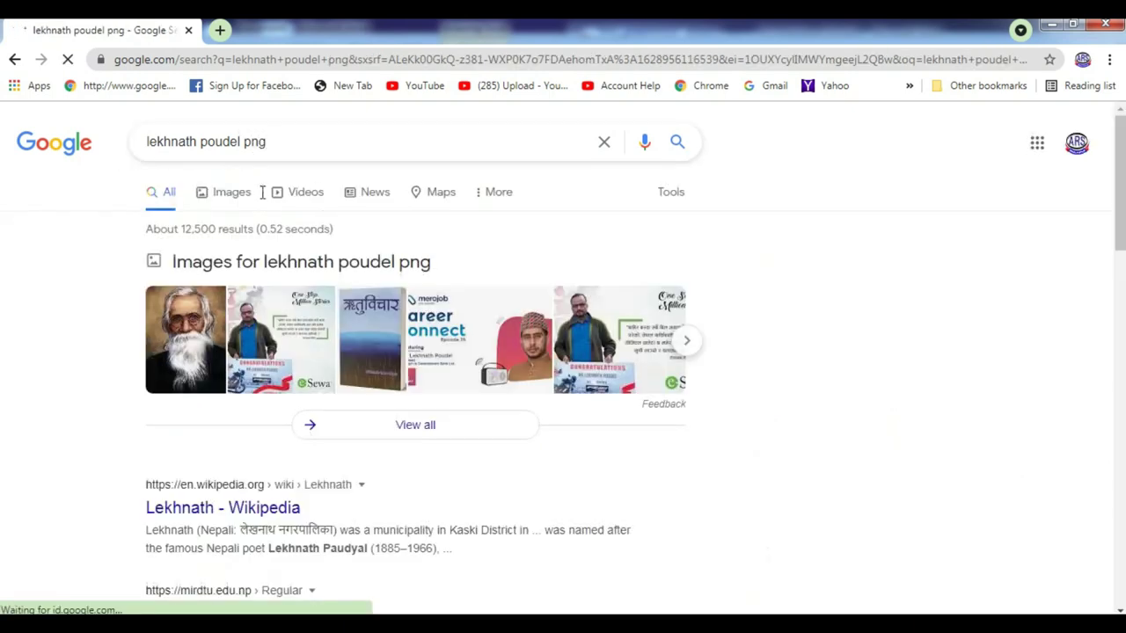
left_click(240, 200)
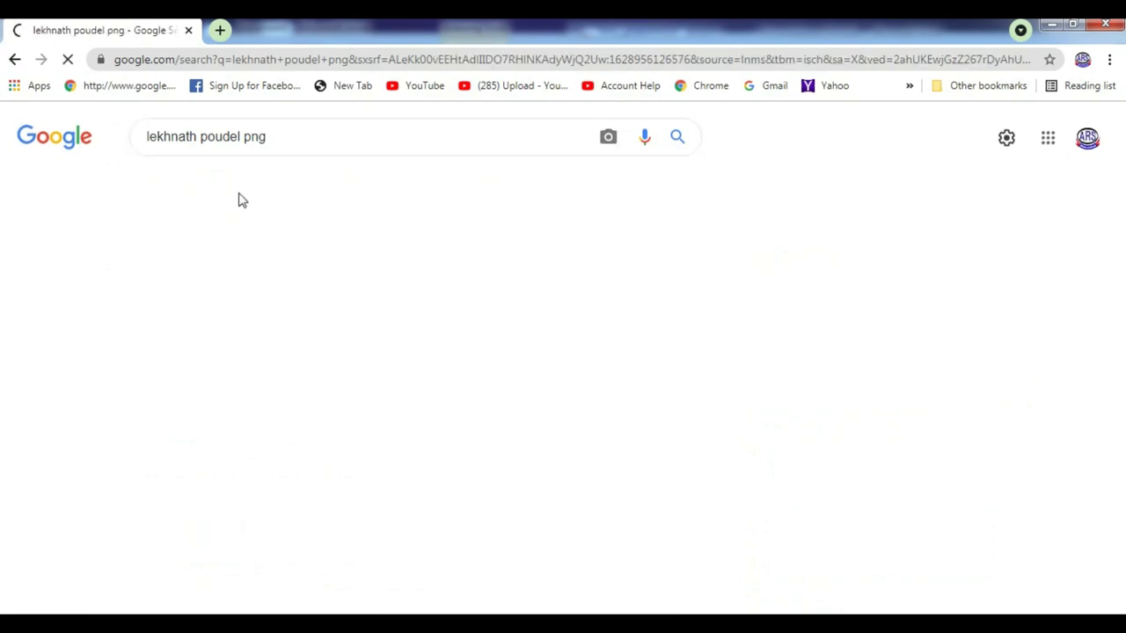
scroll(394, 378, "down", 4)
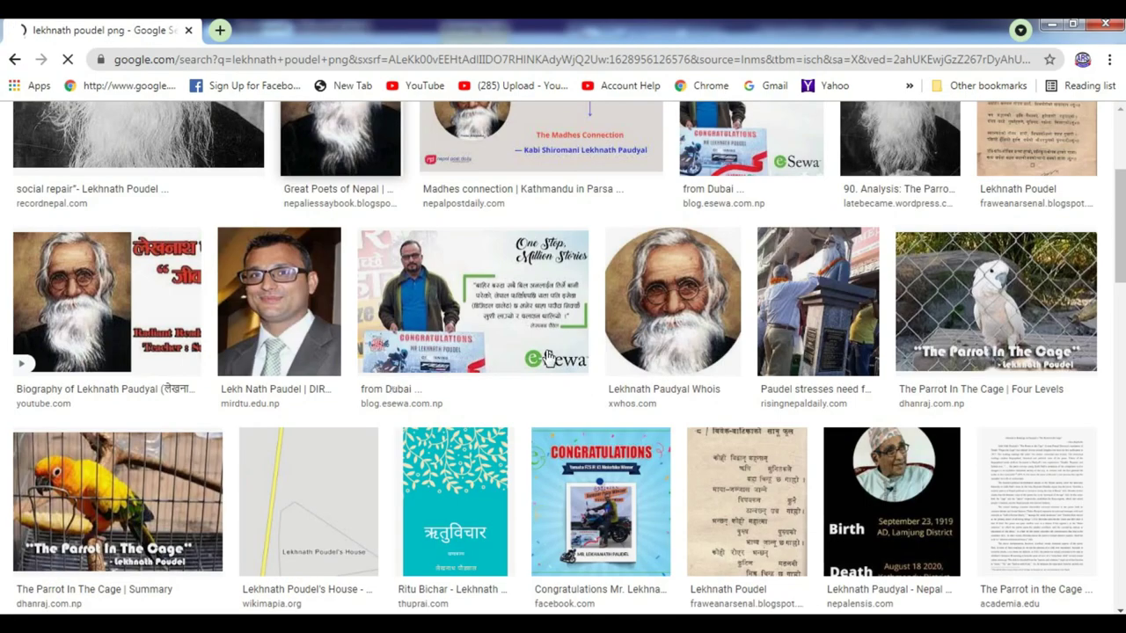
scroll(704, 387, "down", 3)
scroll(188, 460, "down", 4)
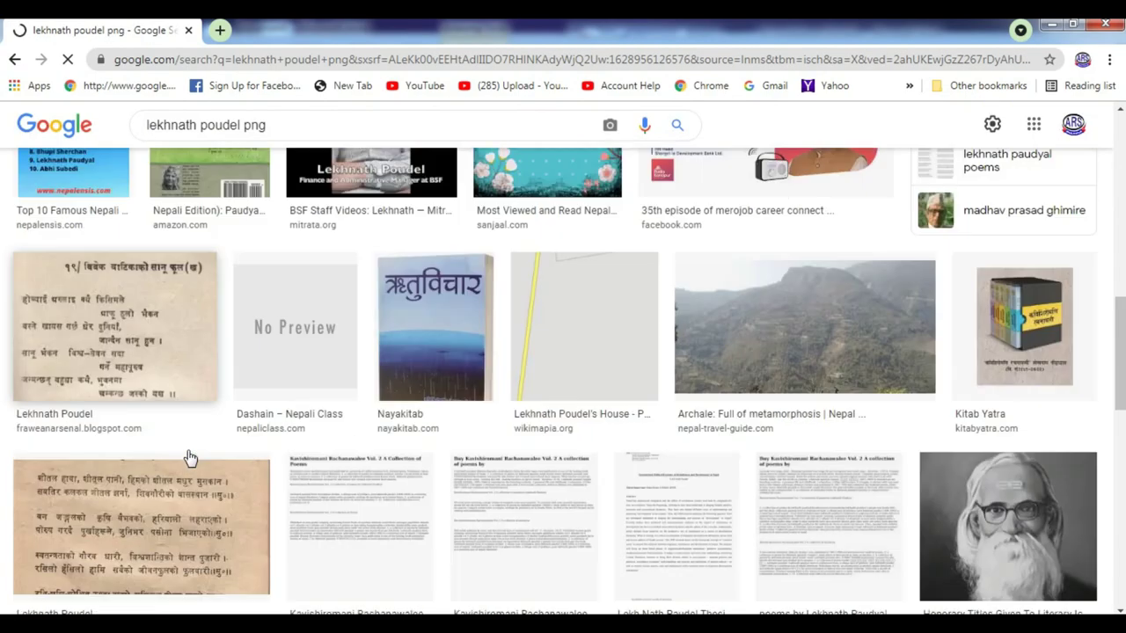
scroll(1018, 299, "down", 3)
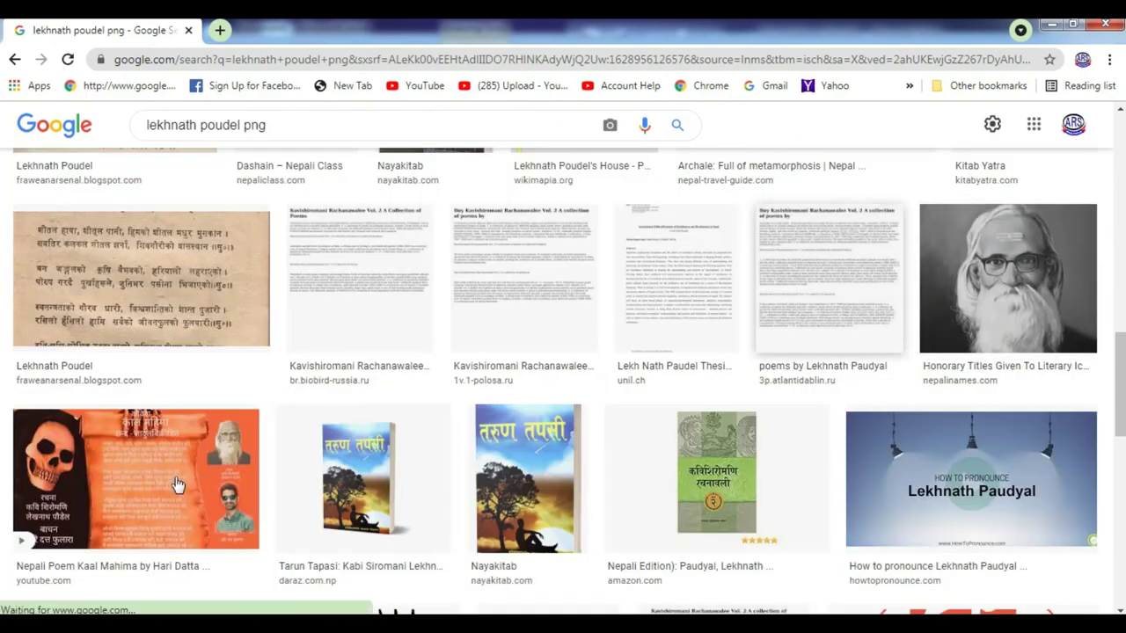
scroll(377, 493, "up", 4)
scroll(377, 497, "up", 3)
scroll(376, 497, "up", 2)
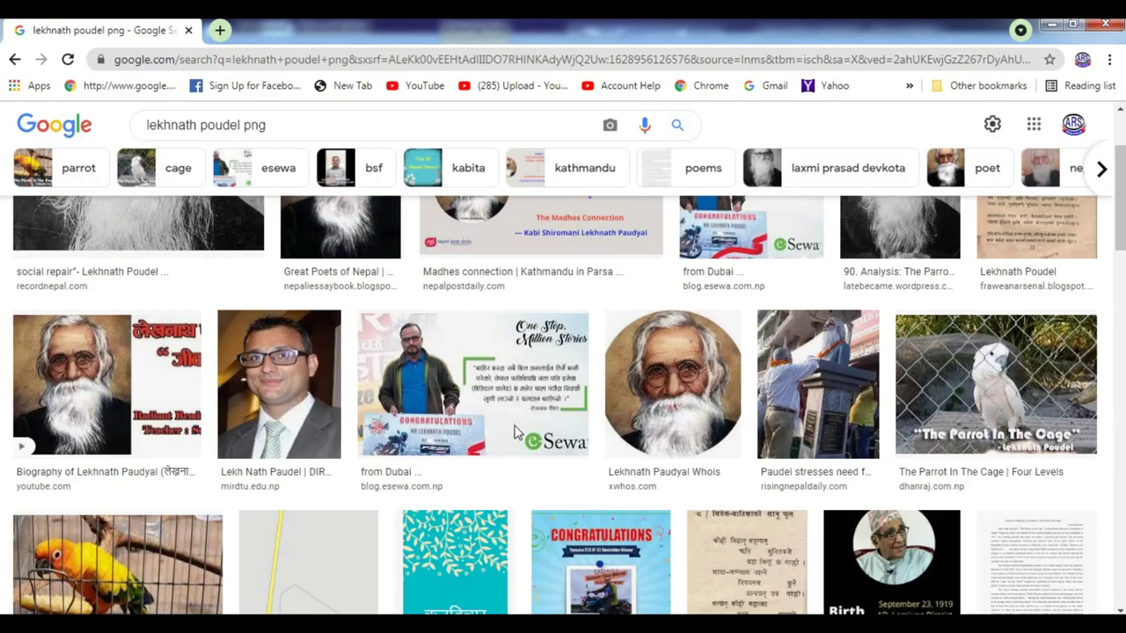
scroll(124, 387, "up", 2)
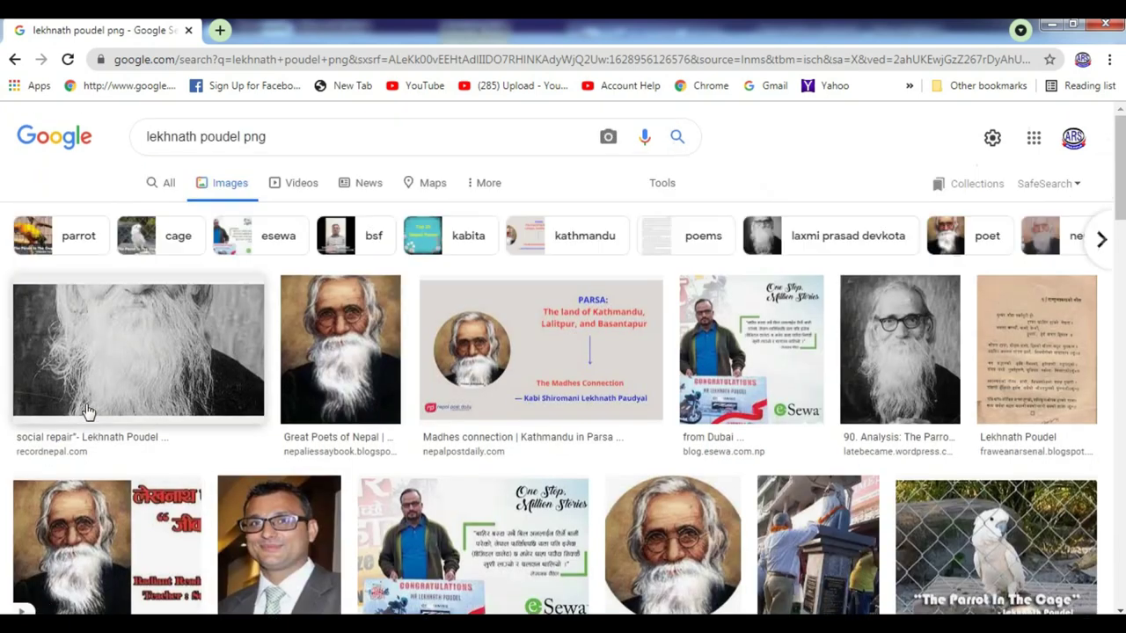
Preview the Great Poets of Nepal portrait and scroll through its related images.
left_click(370, 342)
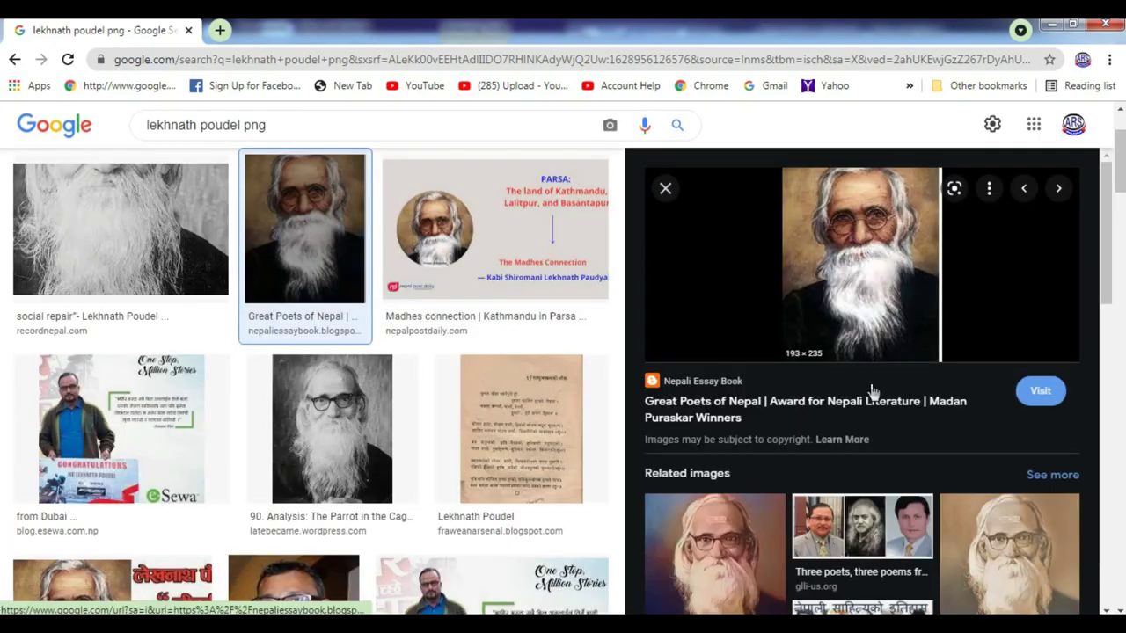
scroll(872, 391, "down", 3)
scroll(1018, 511, "down", 3)
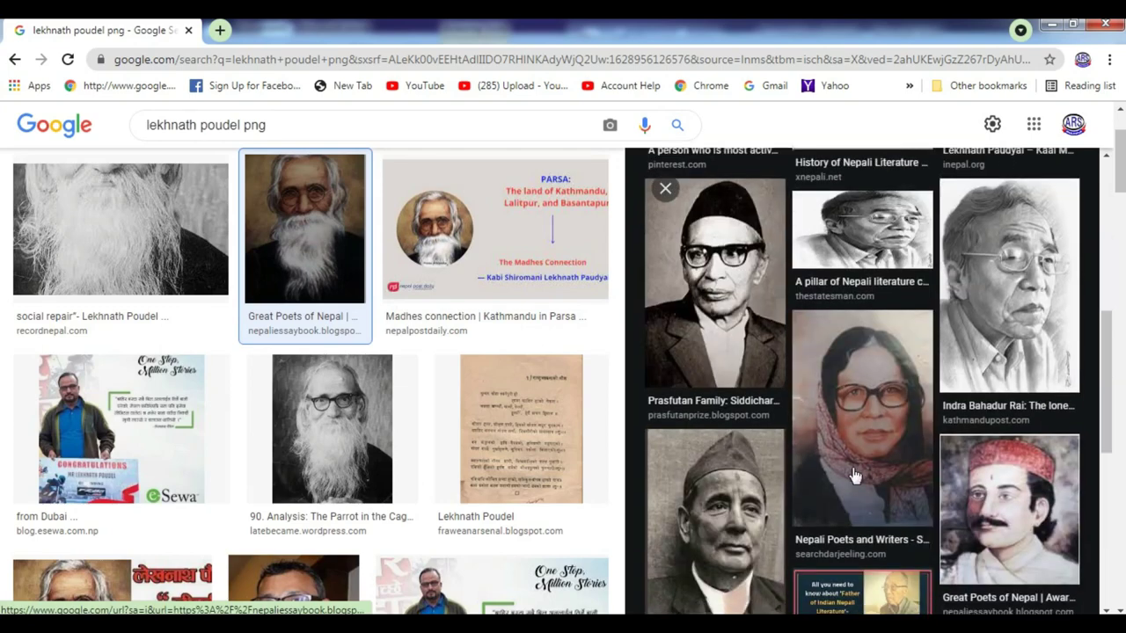
scroll(817, 448, "down", 1)
scroll(816, 447, "down", 4)
scroll(817, 447, "up", 4)
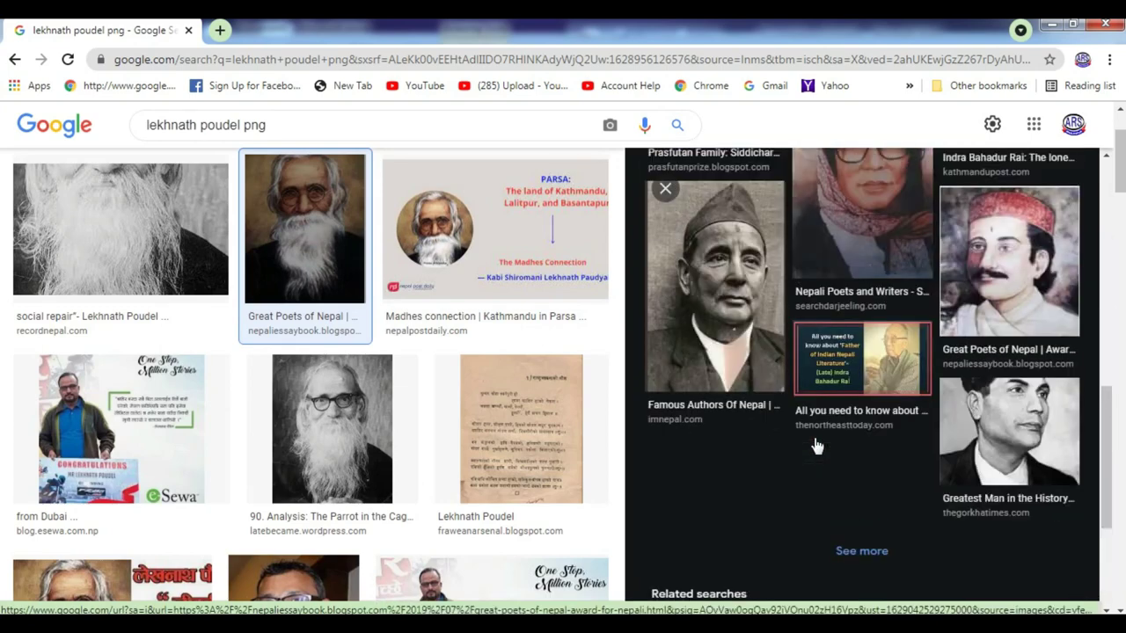
scroll(816, 446, "up", 1)
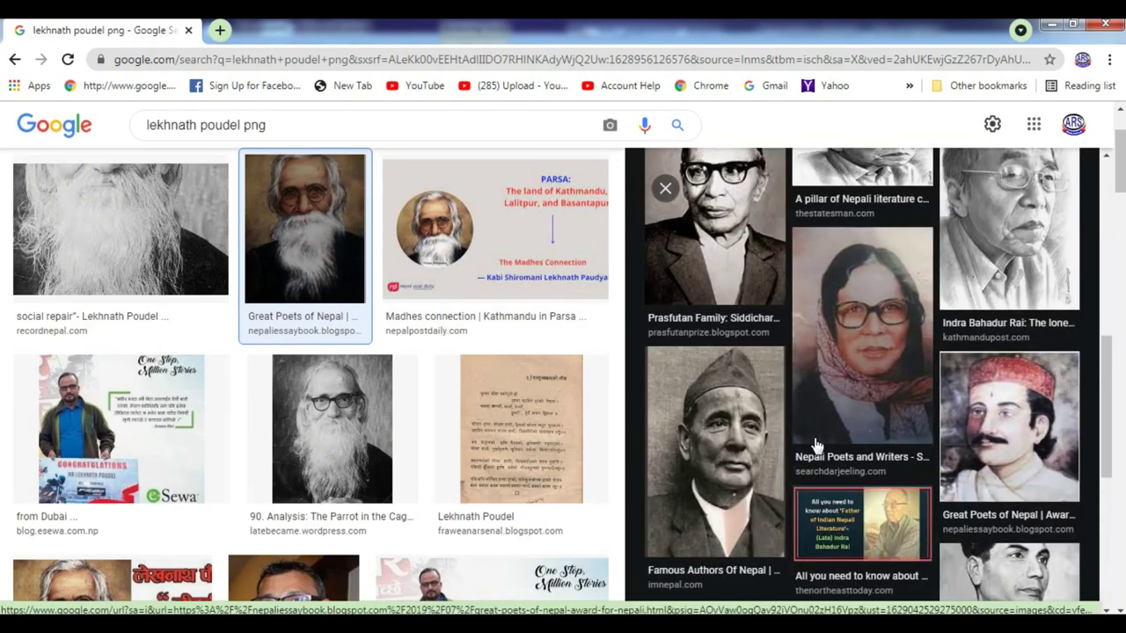
scroll(816, 447, "up", 2)
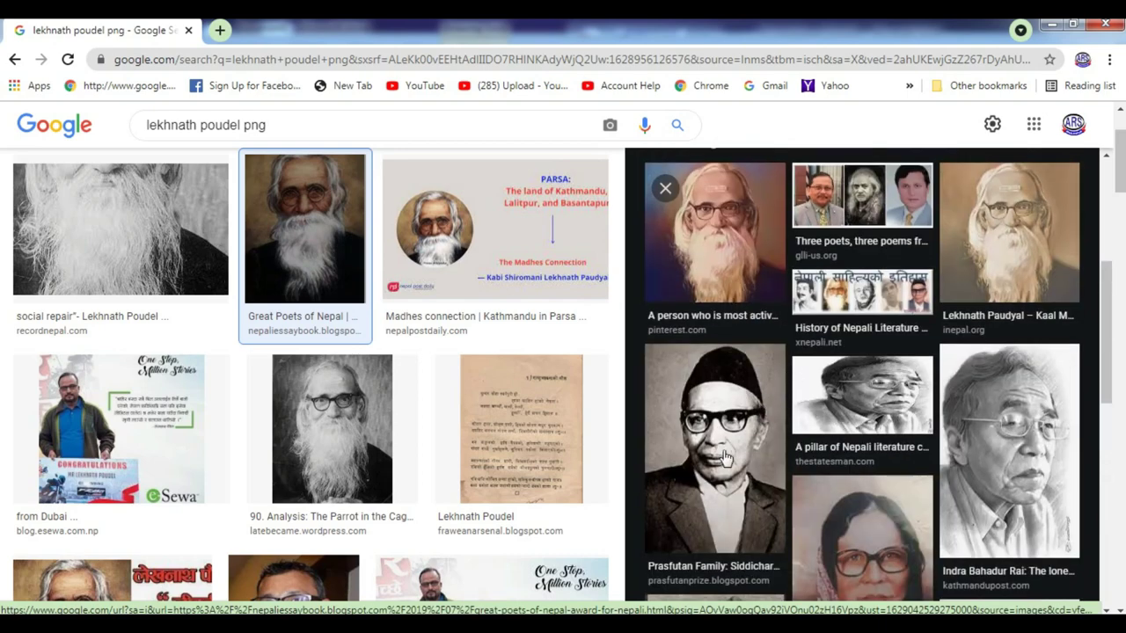
Save the painted portrait from the related images to the Desktop as Lekhnath.jpg.
left_click(728, 231)
right_click(860, 280)
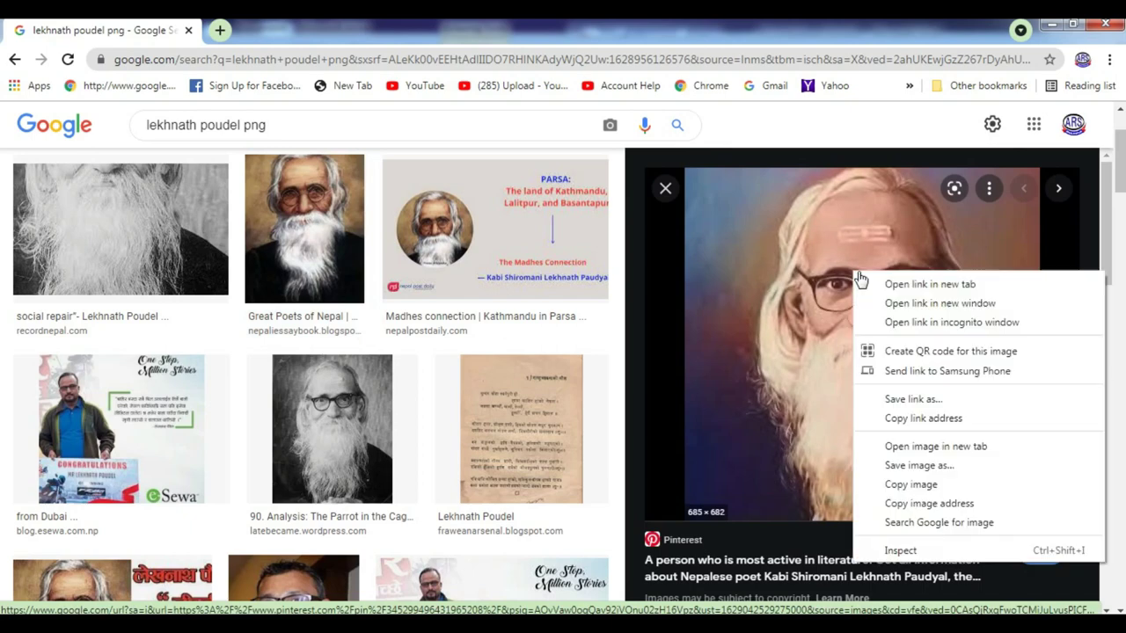
right_click(842, 242)
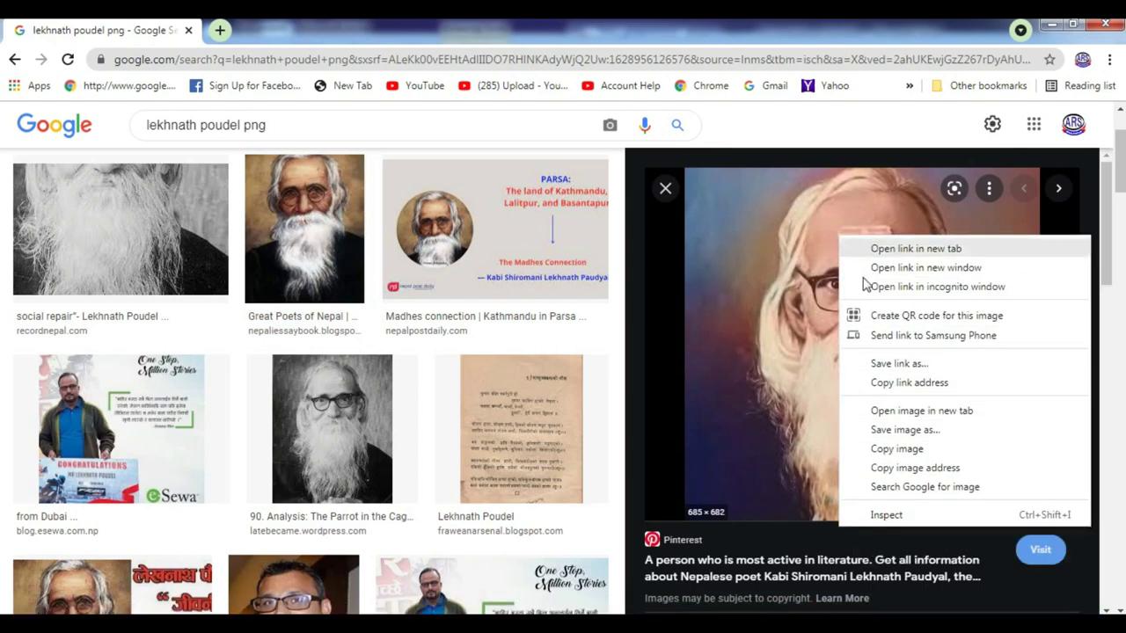
left_click(906, 430)
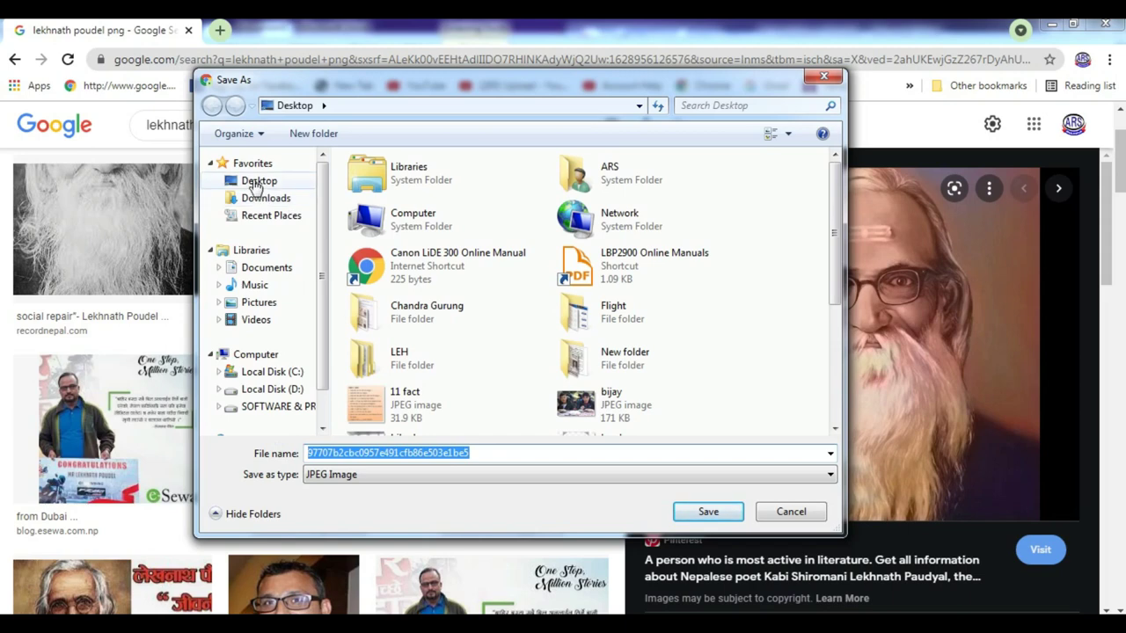
left_click(255, 185)
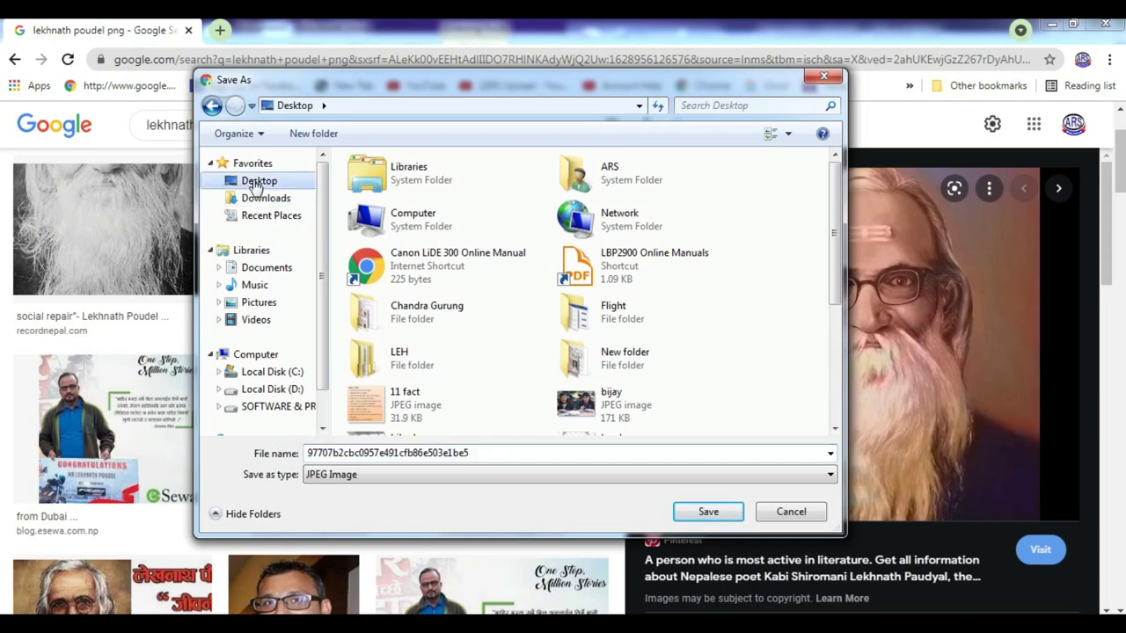
double_click(474, 452)
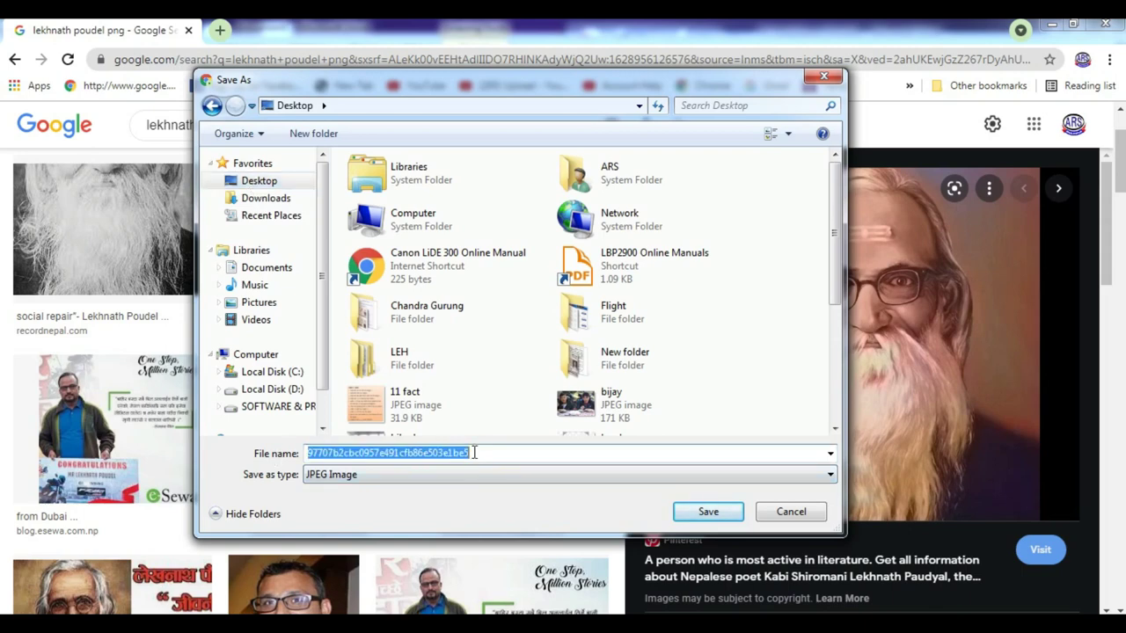
type("Le")
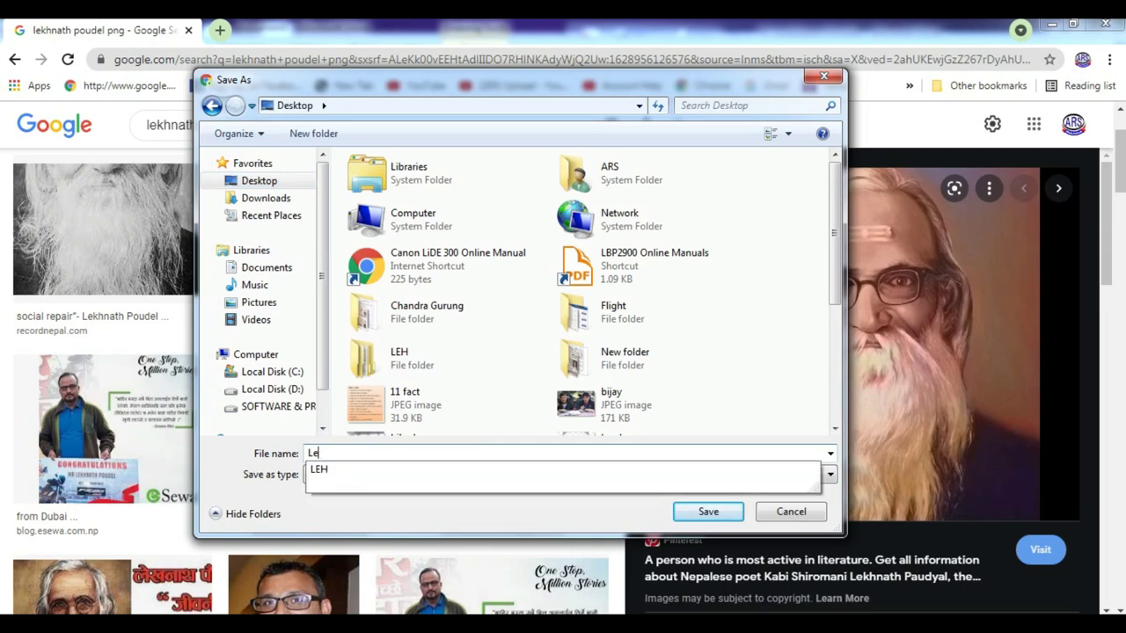
type("thnath")
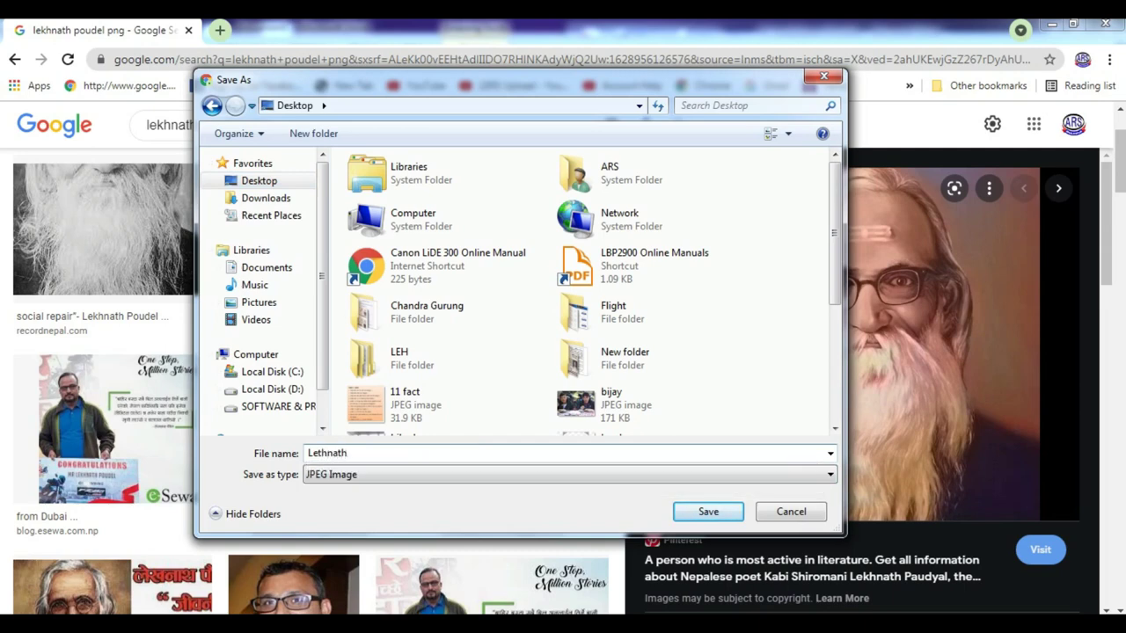
key("BackSpace")
key("BackSpace")
key("BackSpace")
key("BackSpace")
key("BackSpace")
type("kh")
left_click(709, 512)
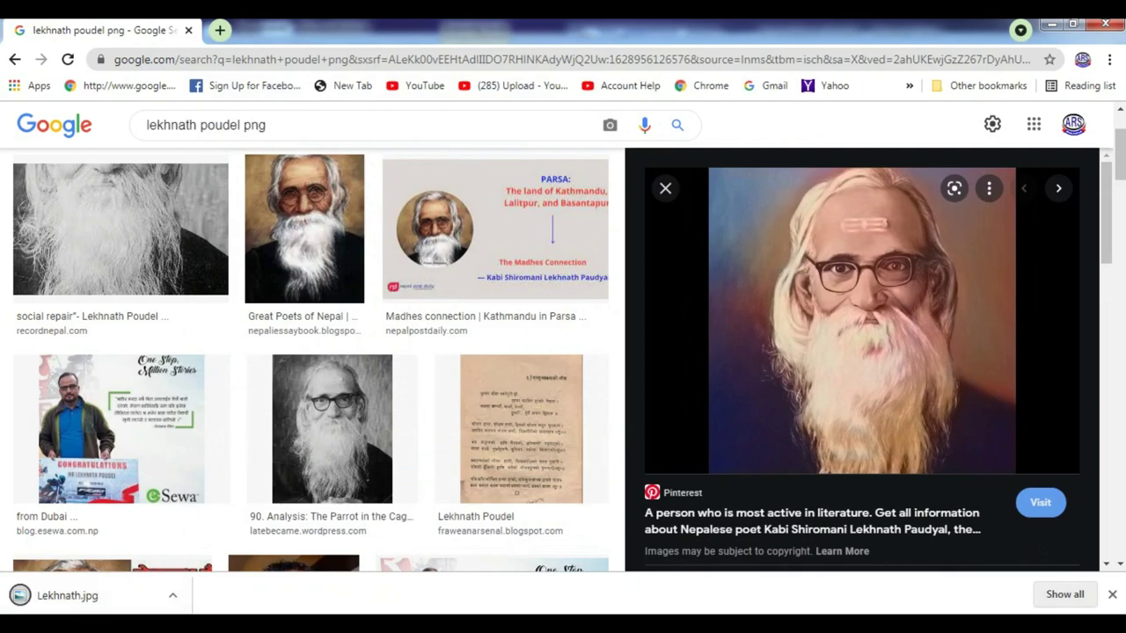
Dismiss the download notice, minimize Word, and close the Condolence image viewer.
left_click(1115, 595)
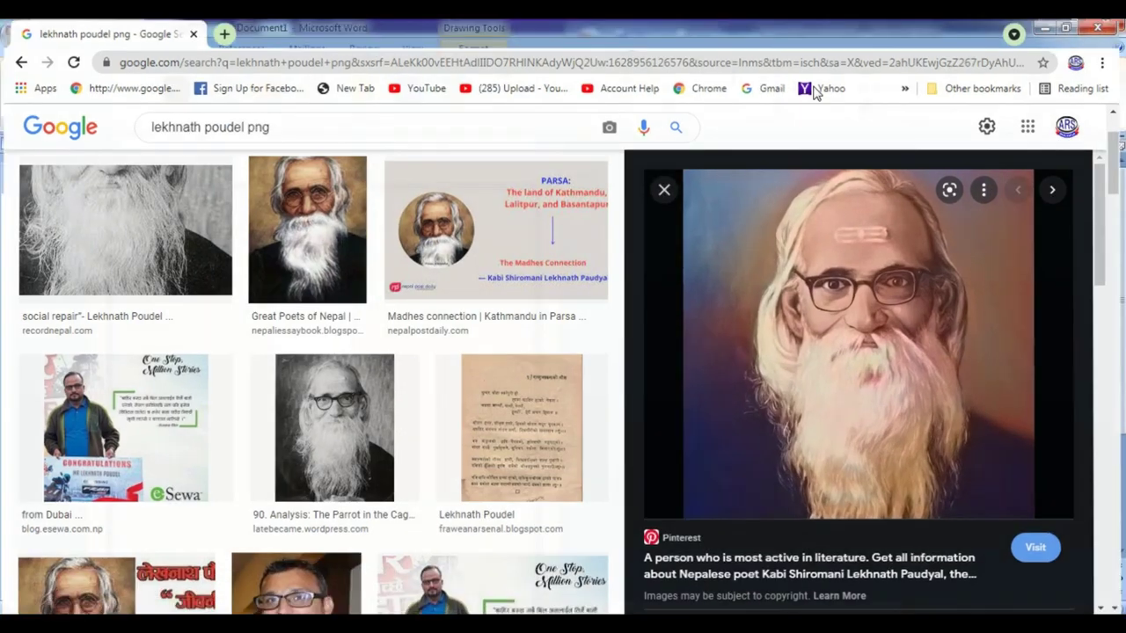
key("alt+Tab")
left_click(1052, 25)
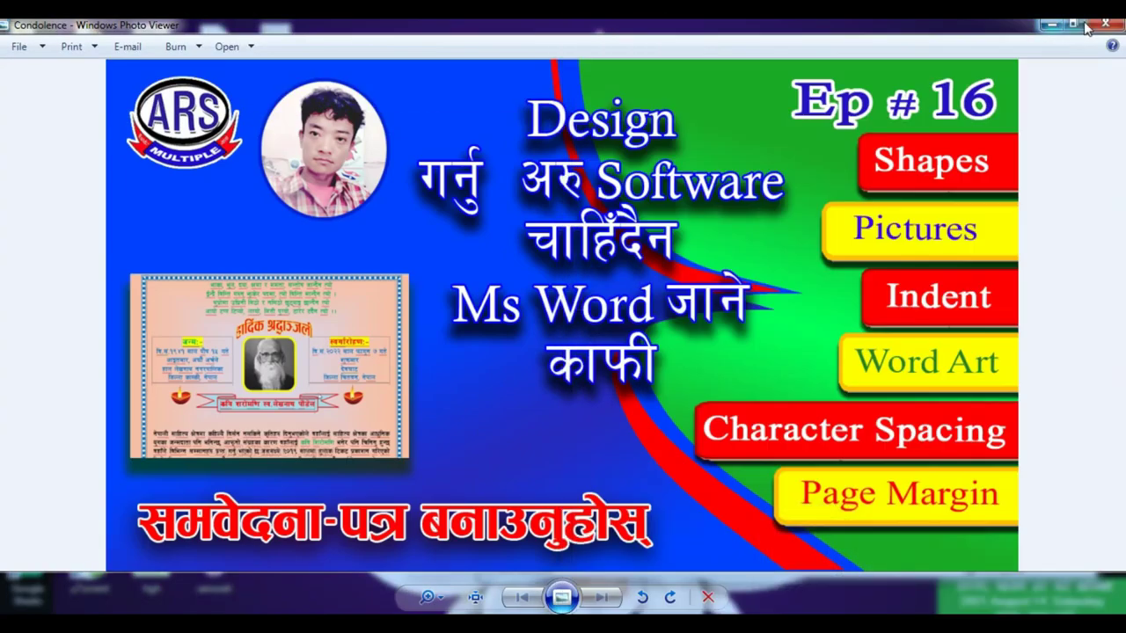
left_click(1087, 27)
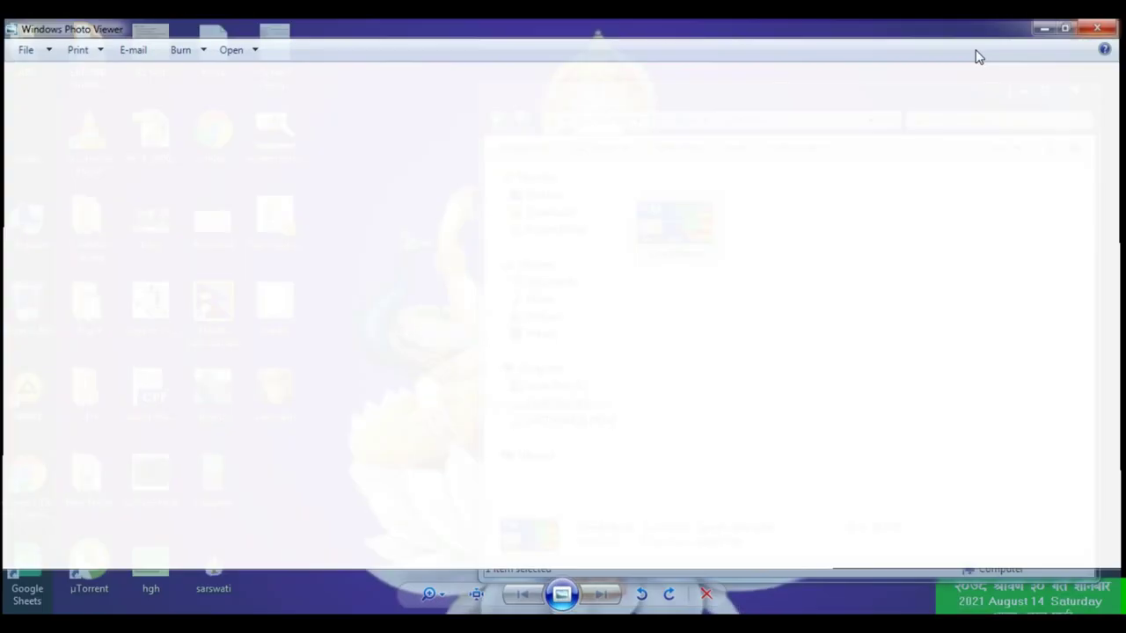
Refresh the desktop, close the Thumbnails folder, and open Lekhnath.jpg in Photoshop.
right_click(398, 133)
left_click(442, 178)
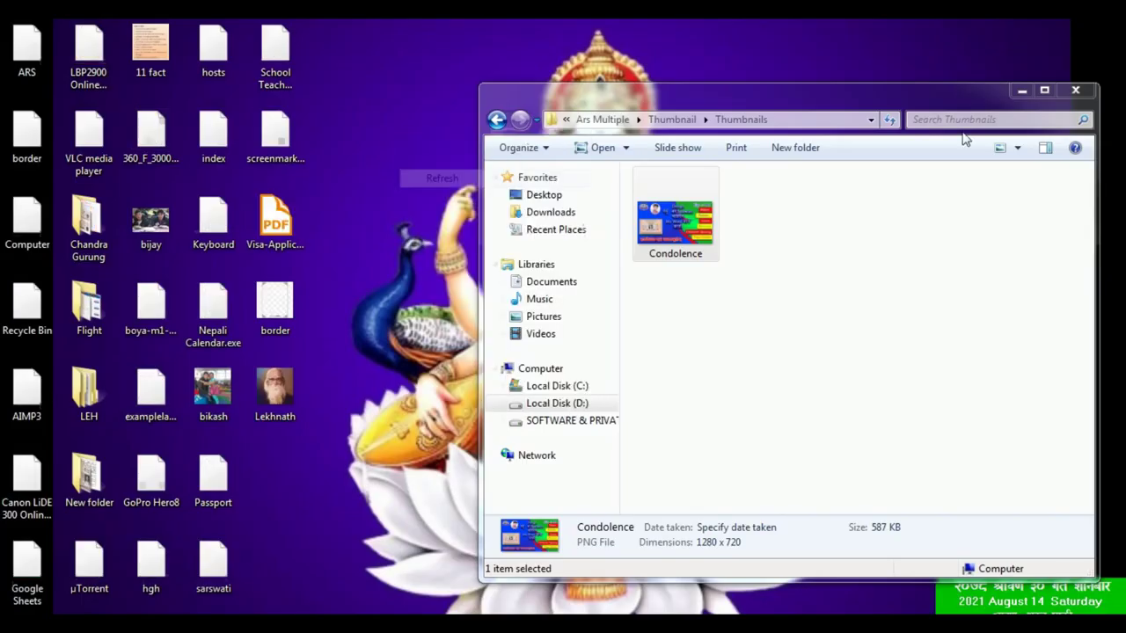
left_click(1074, 89)
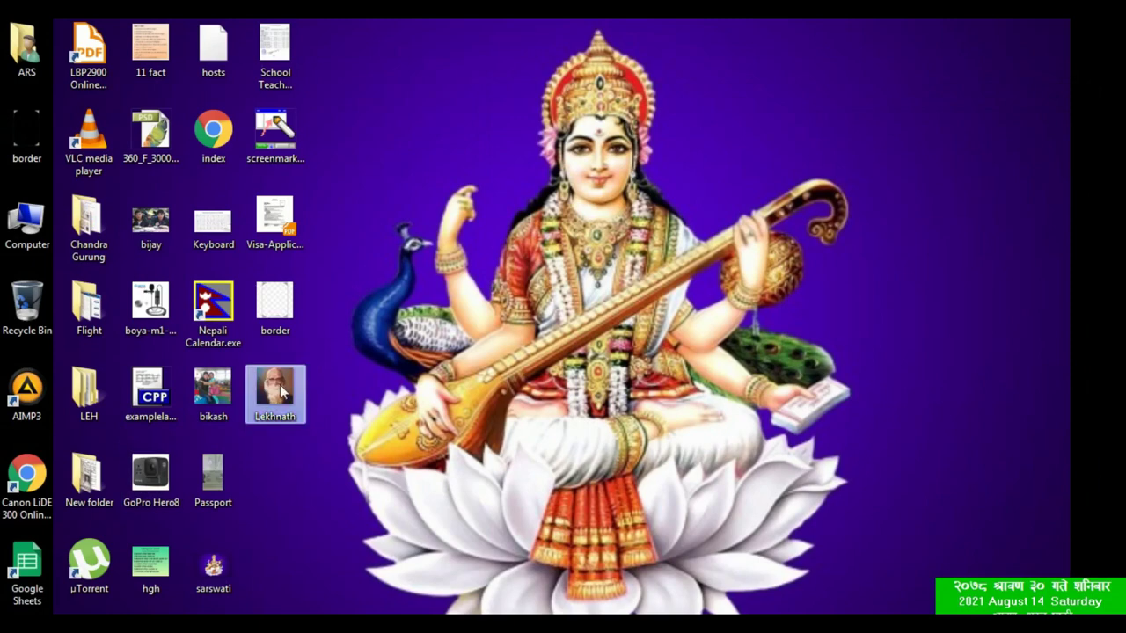
mouse_move(278, 392)
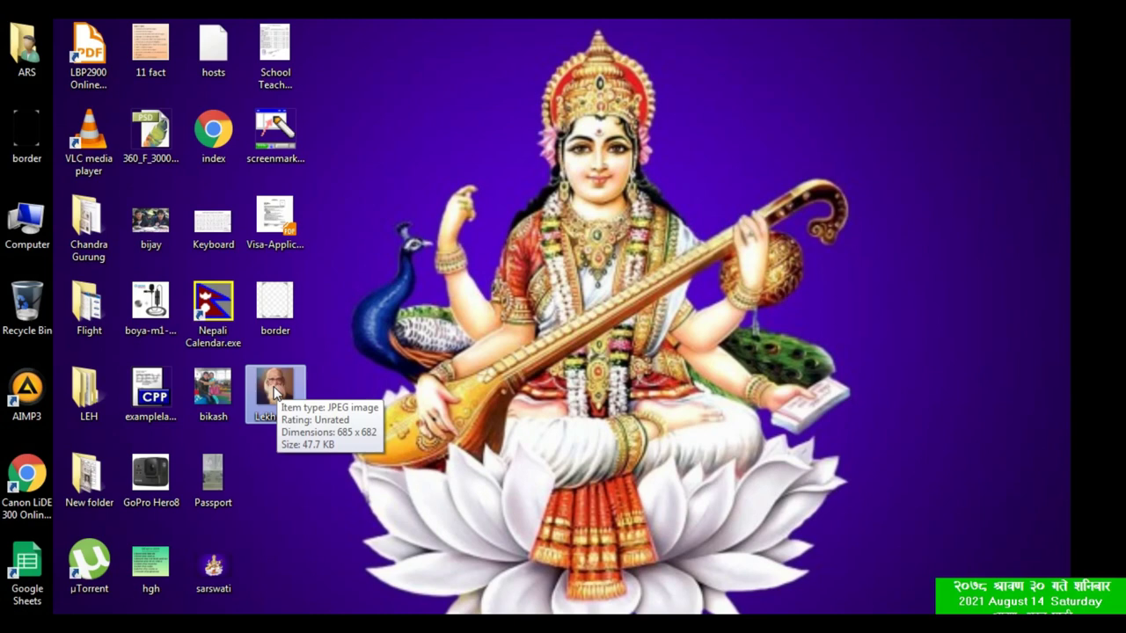
double_click(275, 393)
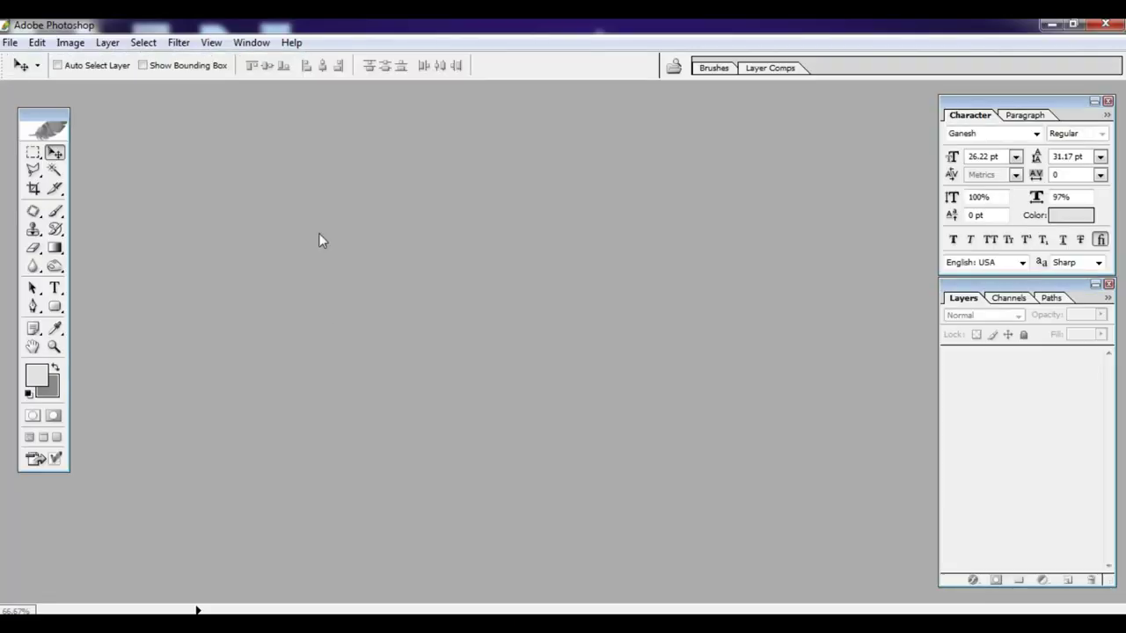
Close the open Lekhnath.jpg document and reopen it from the Desktop via File > Open.
left_click(1106, 23)
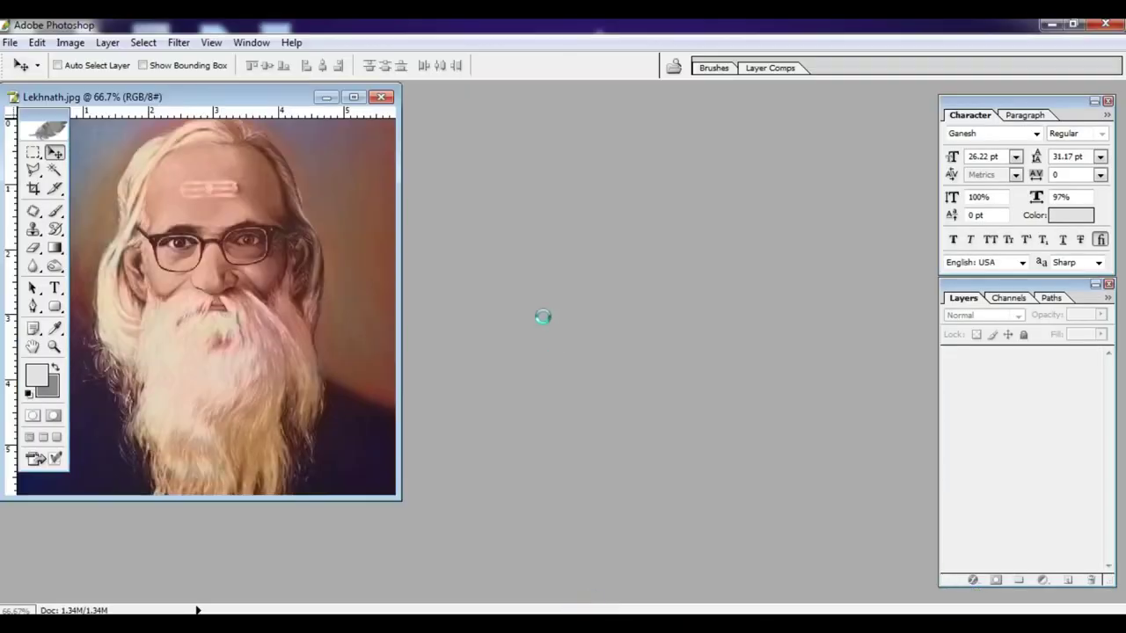
left_click(380, 97)
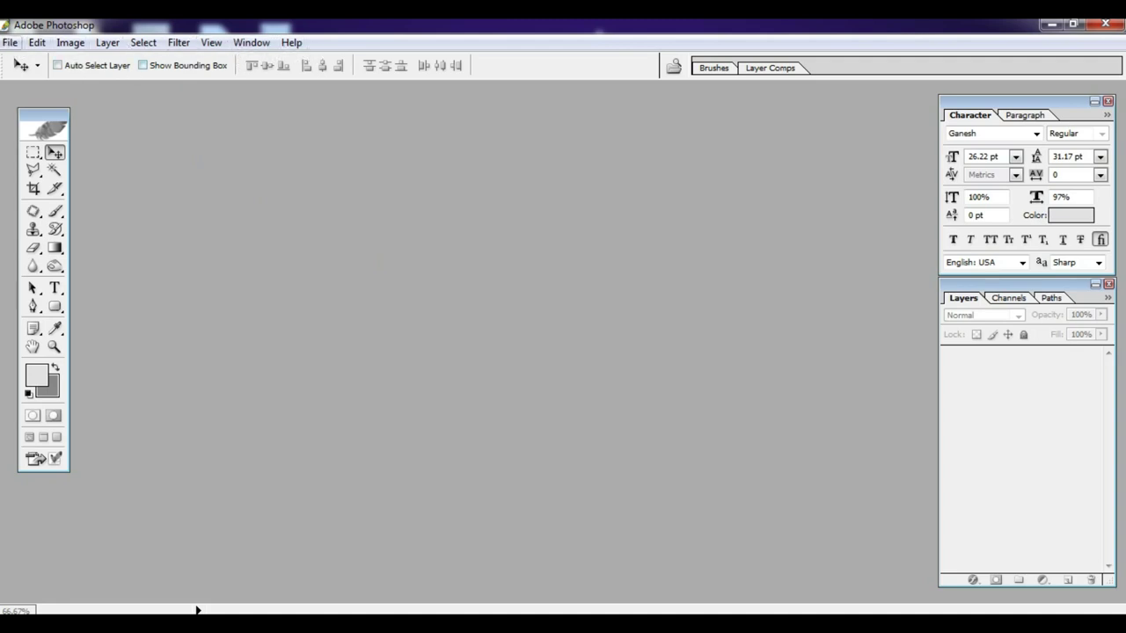
left_click(9, 44)
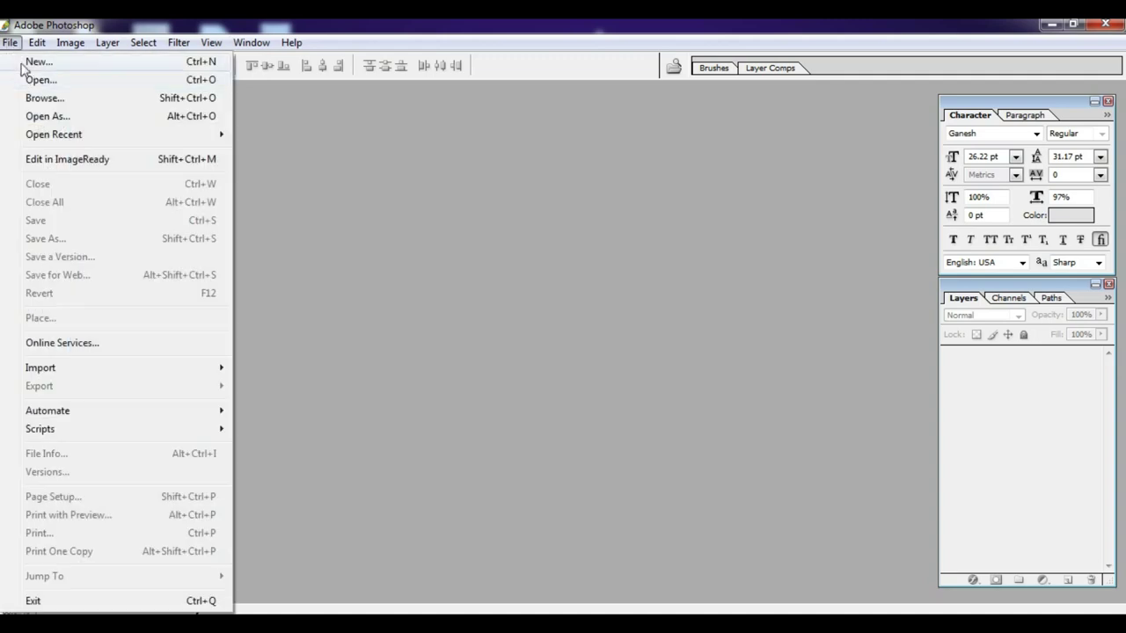
left_click(46, 84)
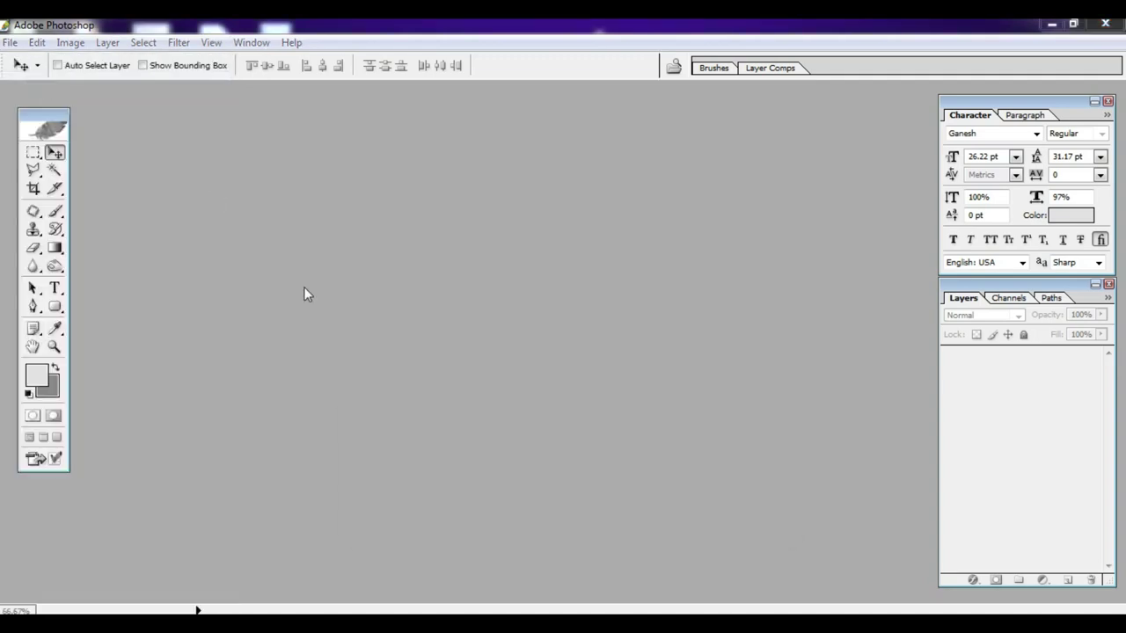
left_click(380, 167)
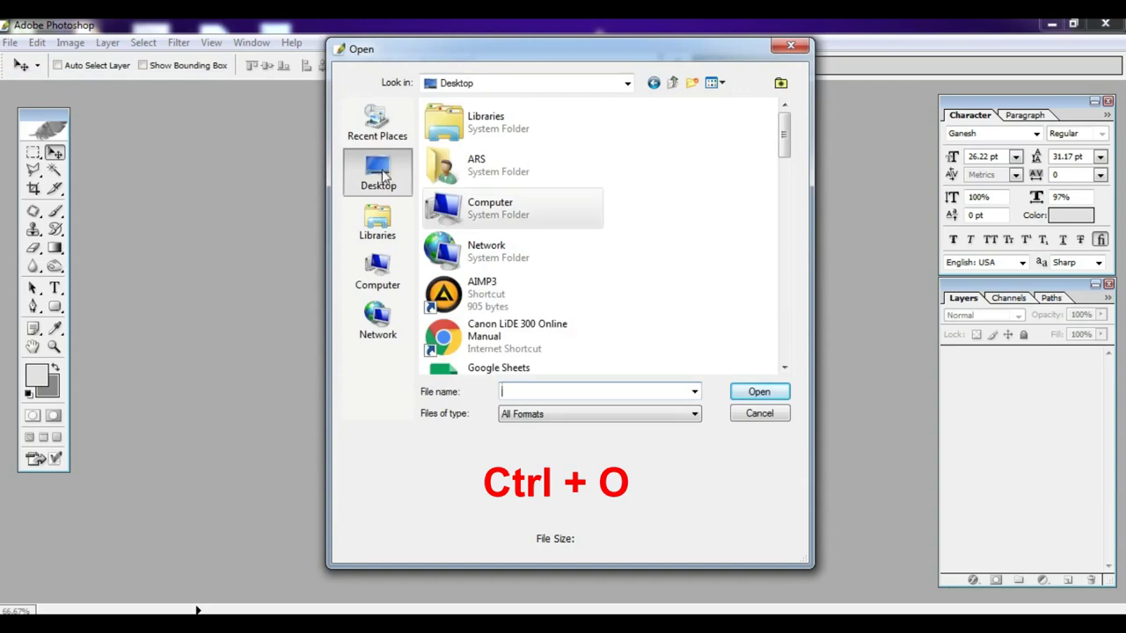
left_click(497, 283)
scroll(497, 283, "down", 3)
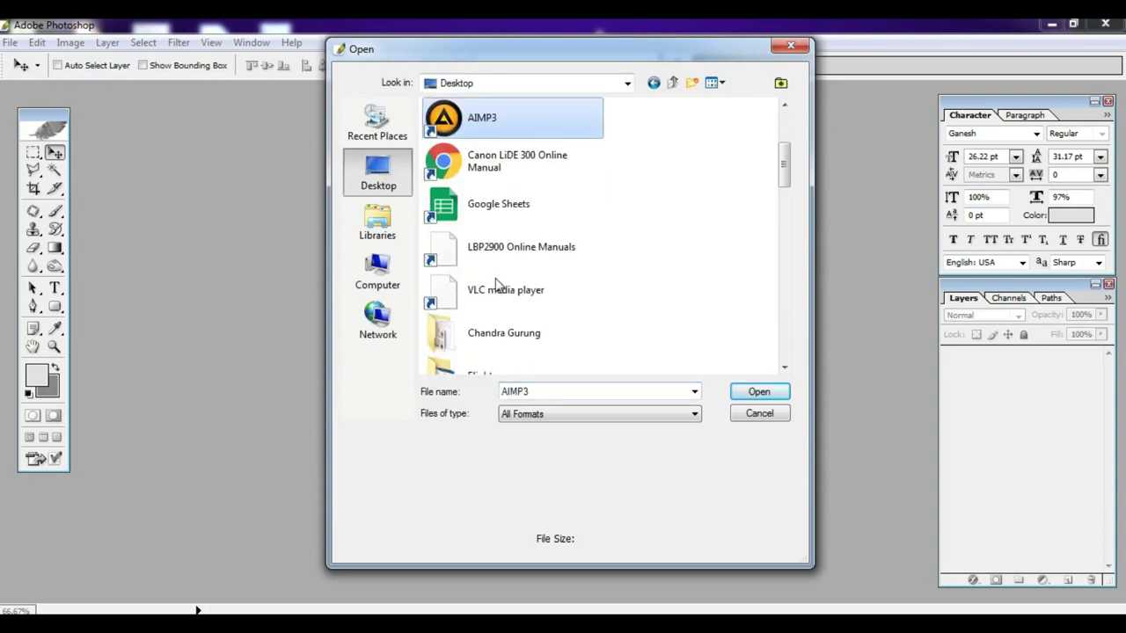
scroll(497, 283, "down", 4)
scroll(497, 283, "down", 4)
scroll(497, 283, "down", 2)
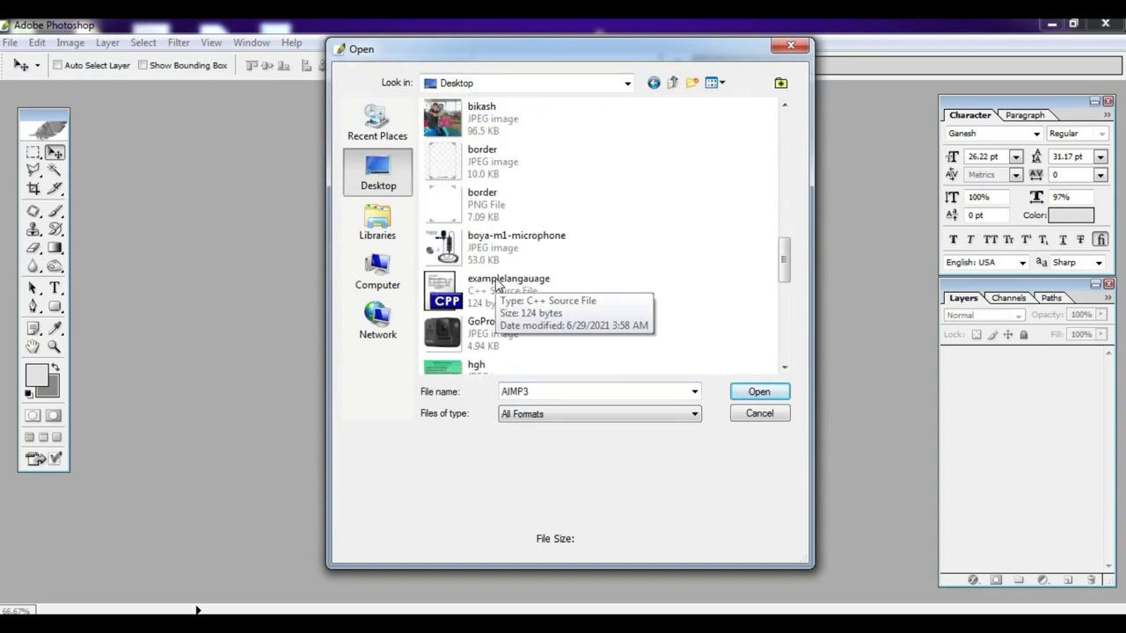
scroll(497, 283, "down", 3)
left_click(469, 207)
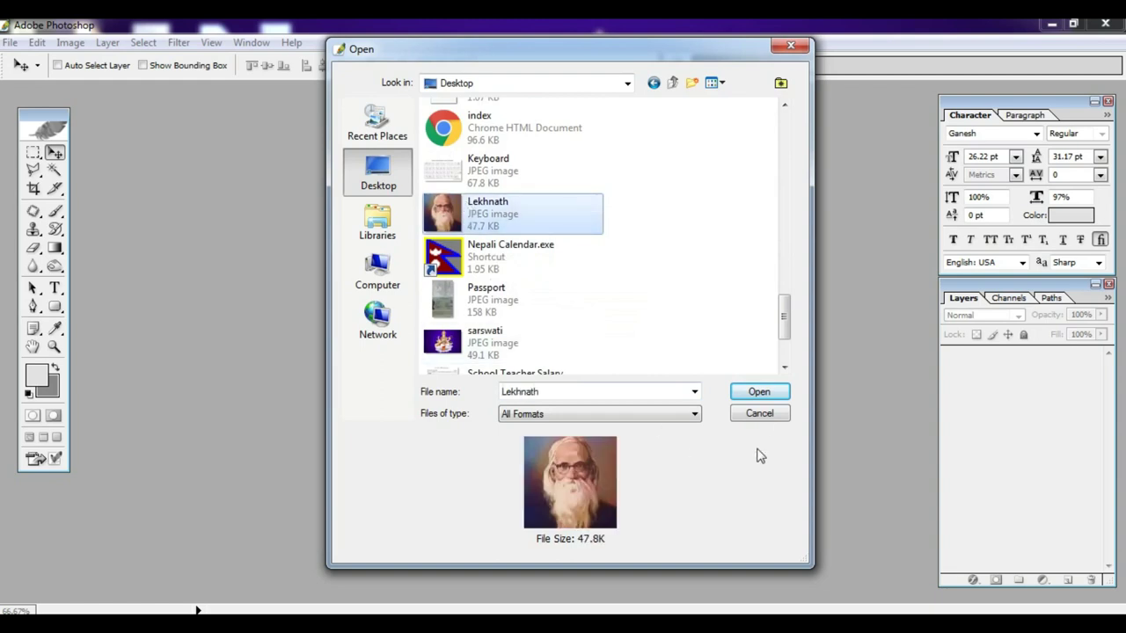
left_click(760, 393)
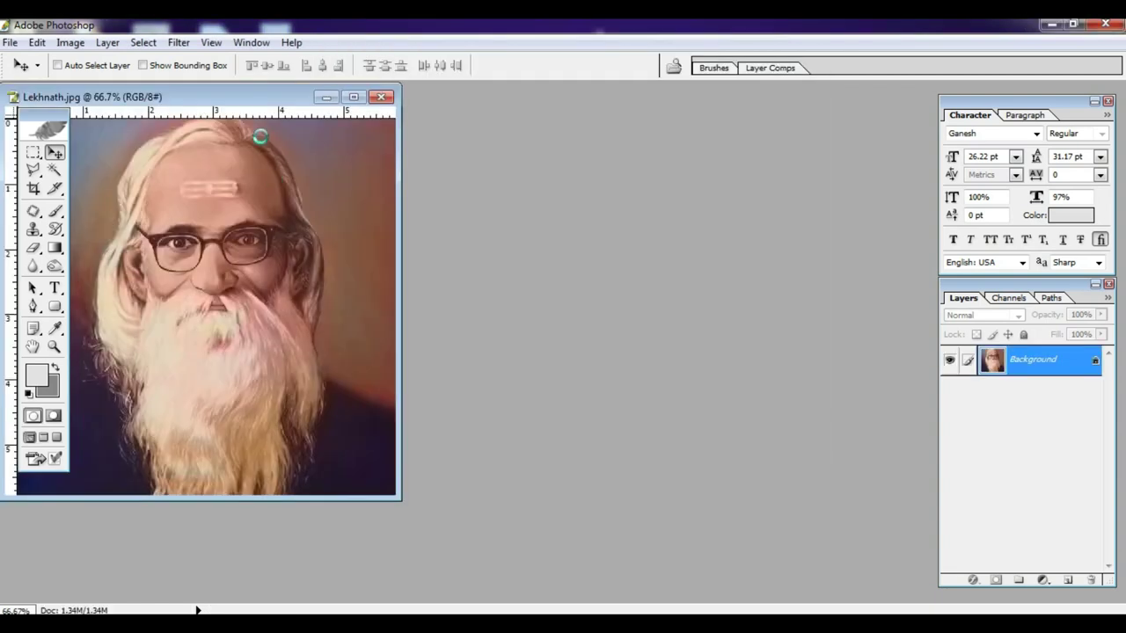
Crop the sides off the Lekhnath portrait so it frames the face.
left_click_drag(282, 104, 542, 128)
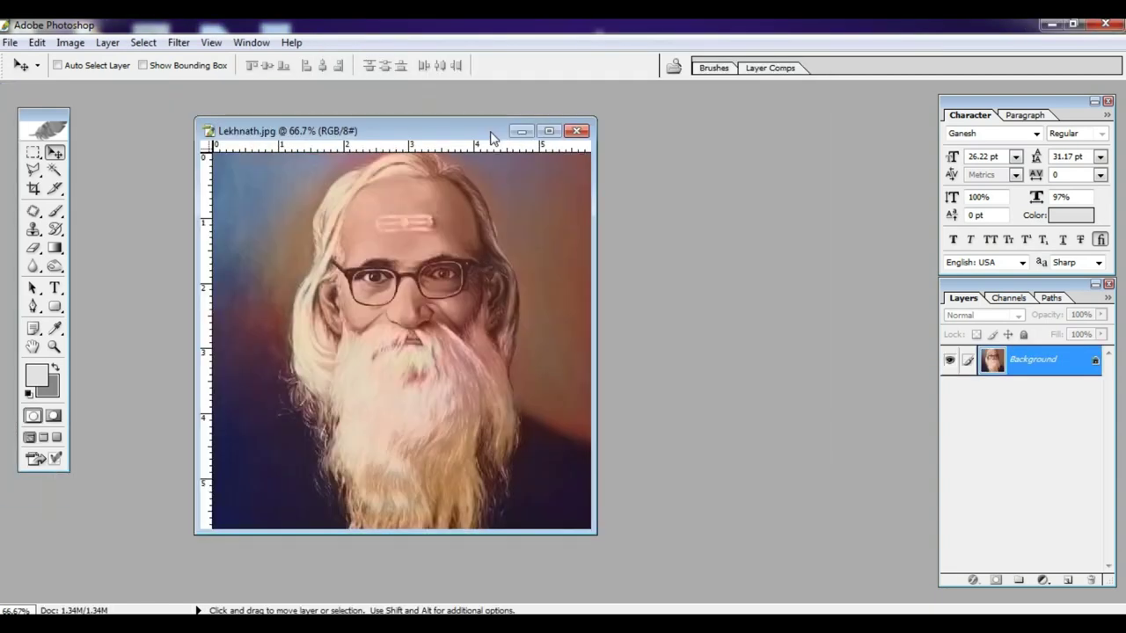
left_click(33, 188)
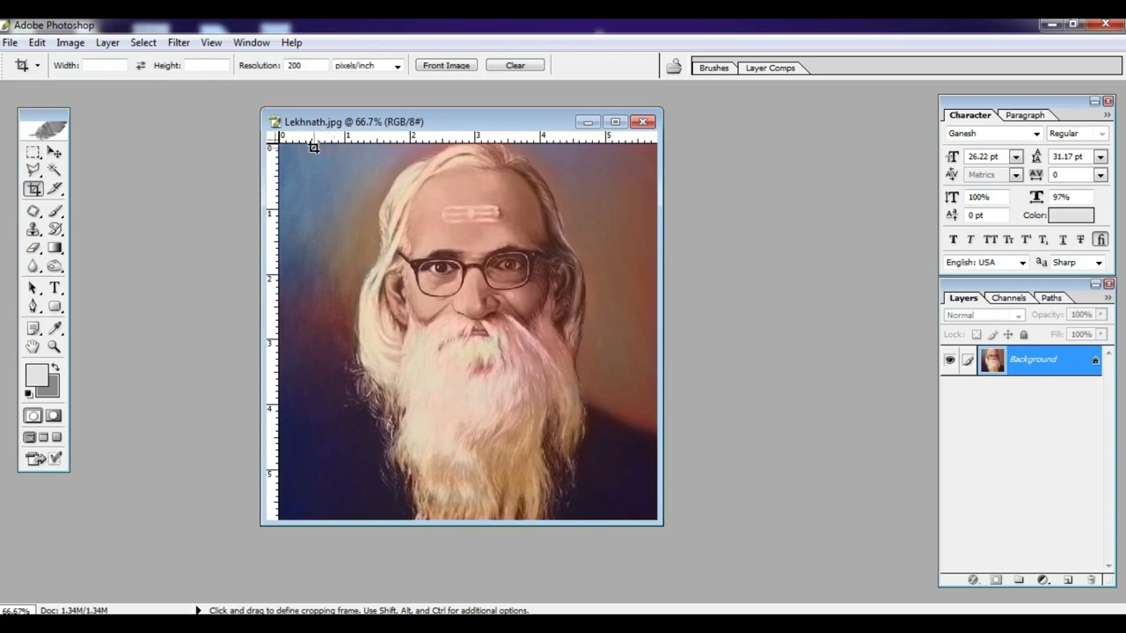
left_click_drag(314, 145, 626, 510)
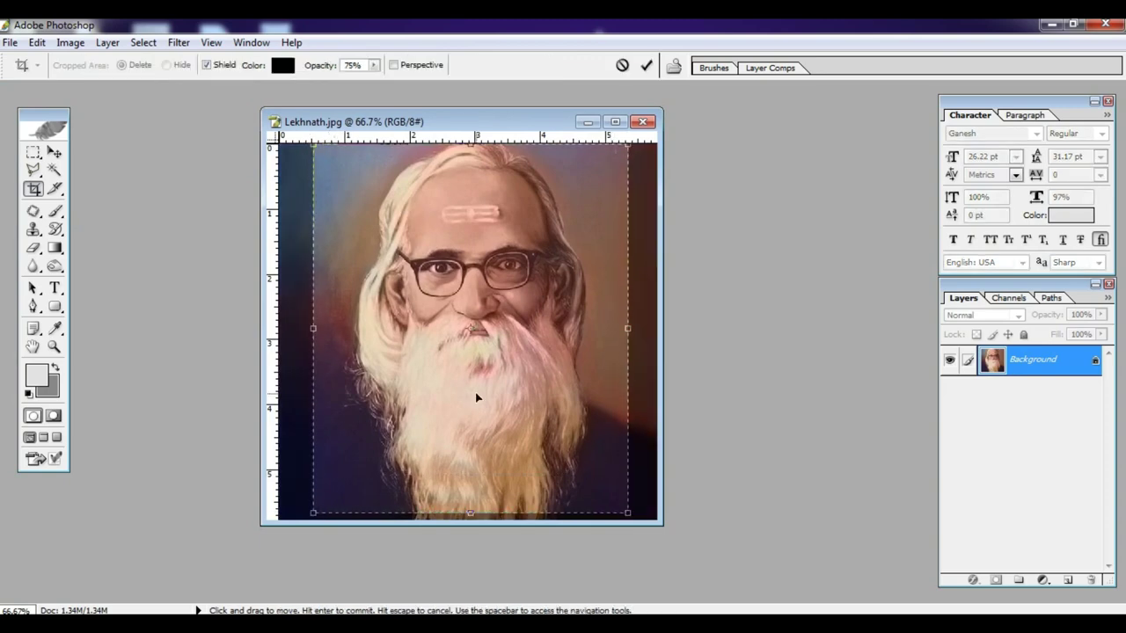
left_click_drag(477, 395, 471, 397)
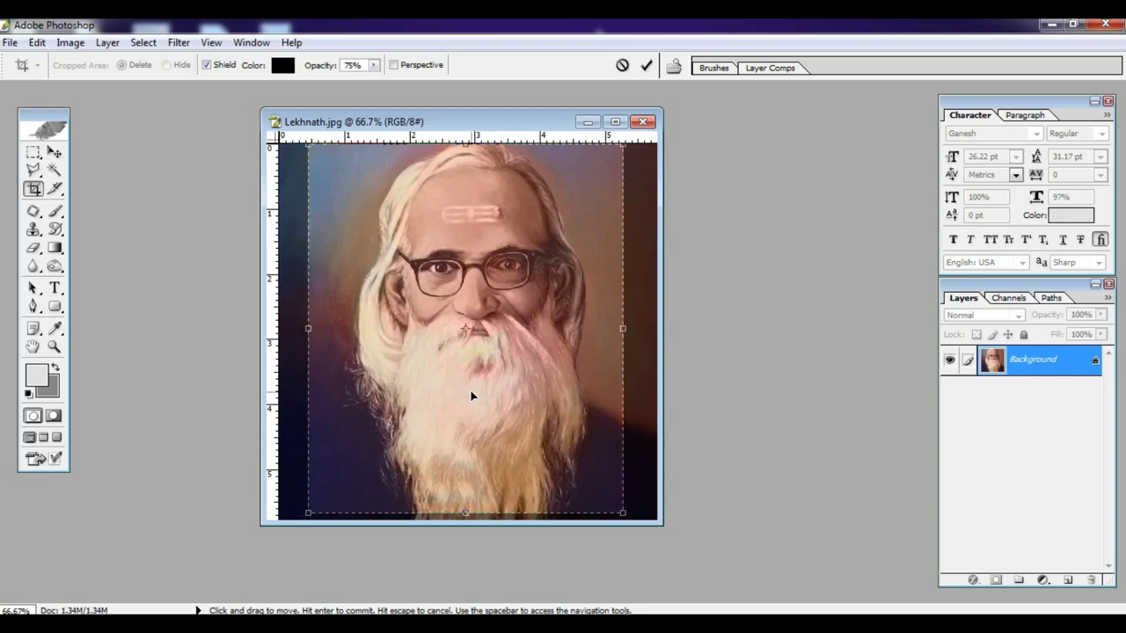
key("Return")
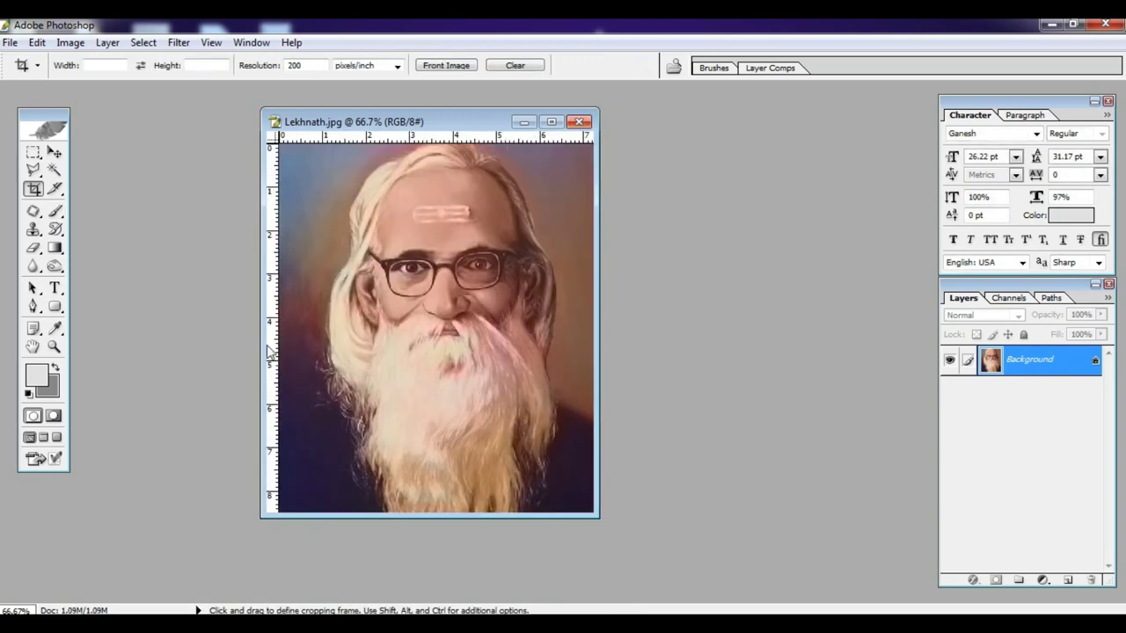
Save the cropped portrait as a quality-12 JPEG, close it and minimize Photoshop.
key("ctrl+s")
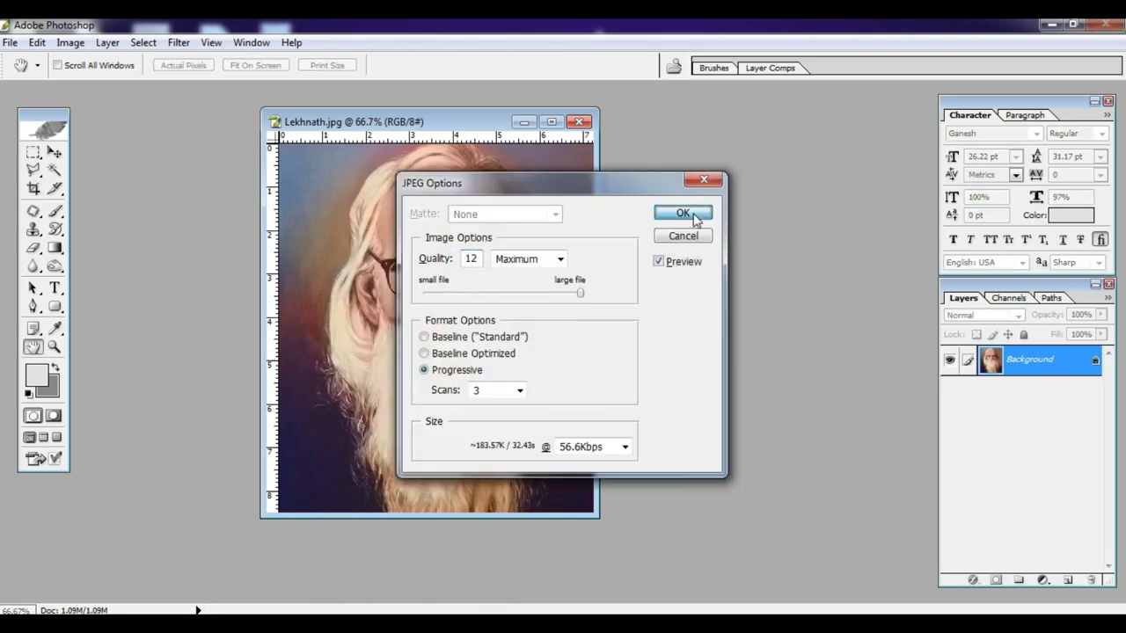
left_click(693, 214)
left_click(579, 122)
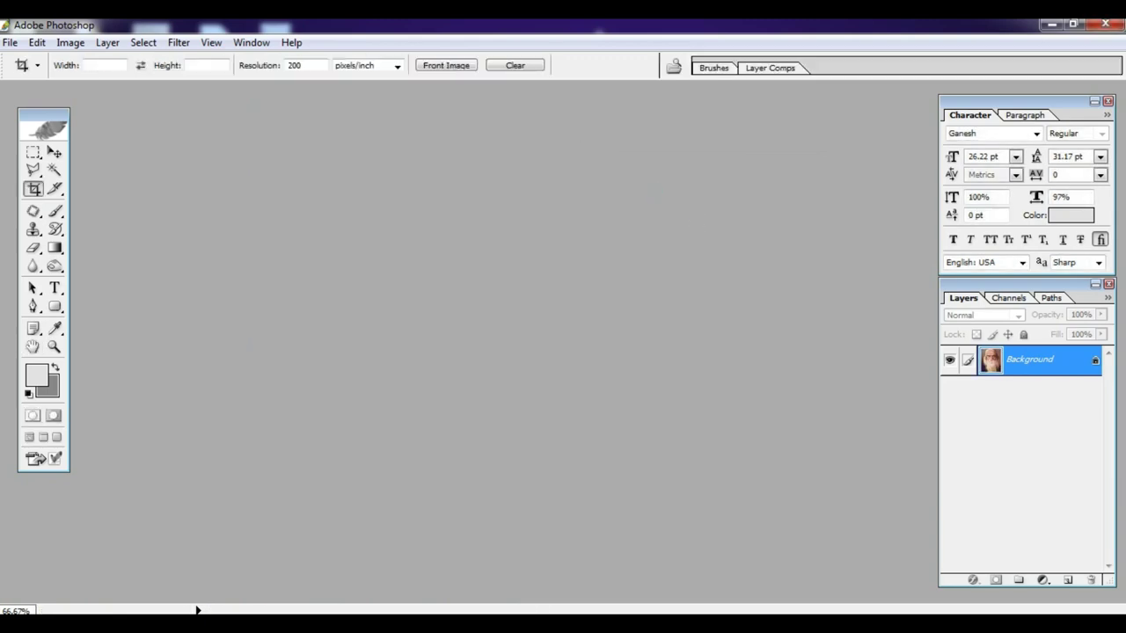
left_click(1049, 25)
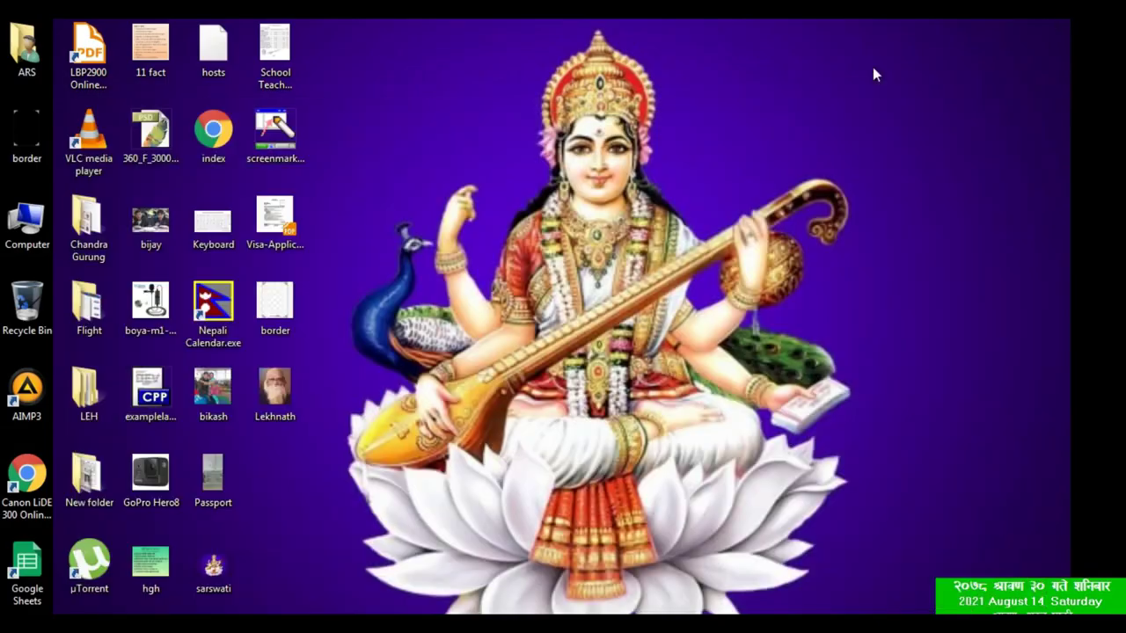
Refresh the desktop, select the Lekhnath photo, and bring Document1 back to the front.
right_click(345, 141)
left_click(390, 186)
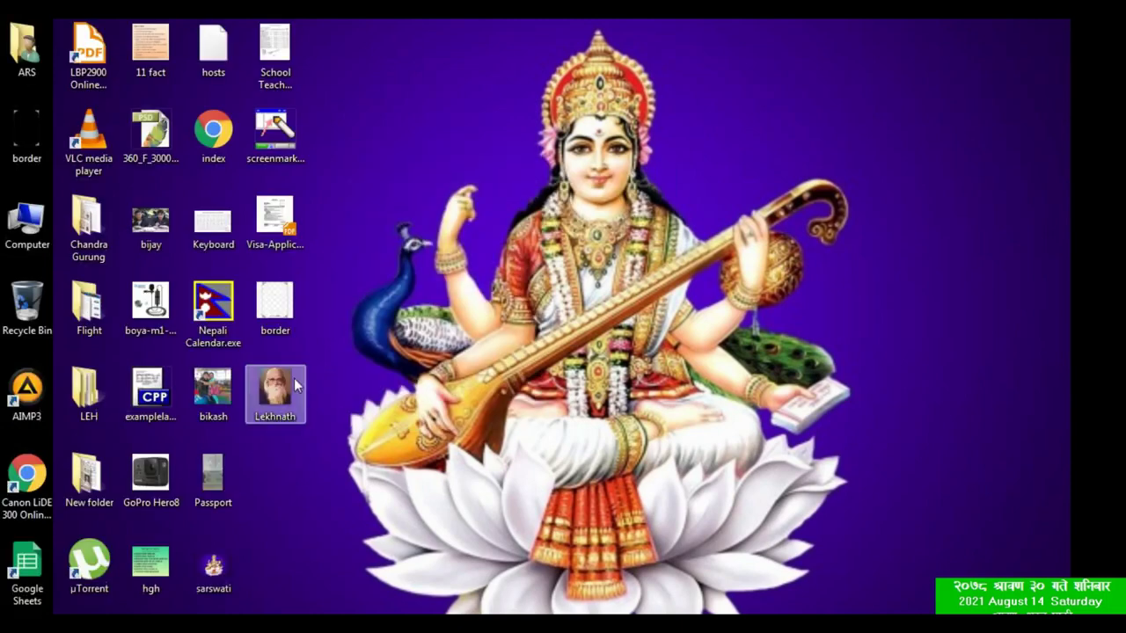
left_click(293, 378)
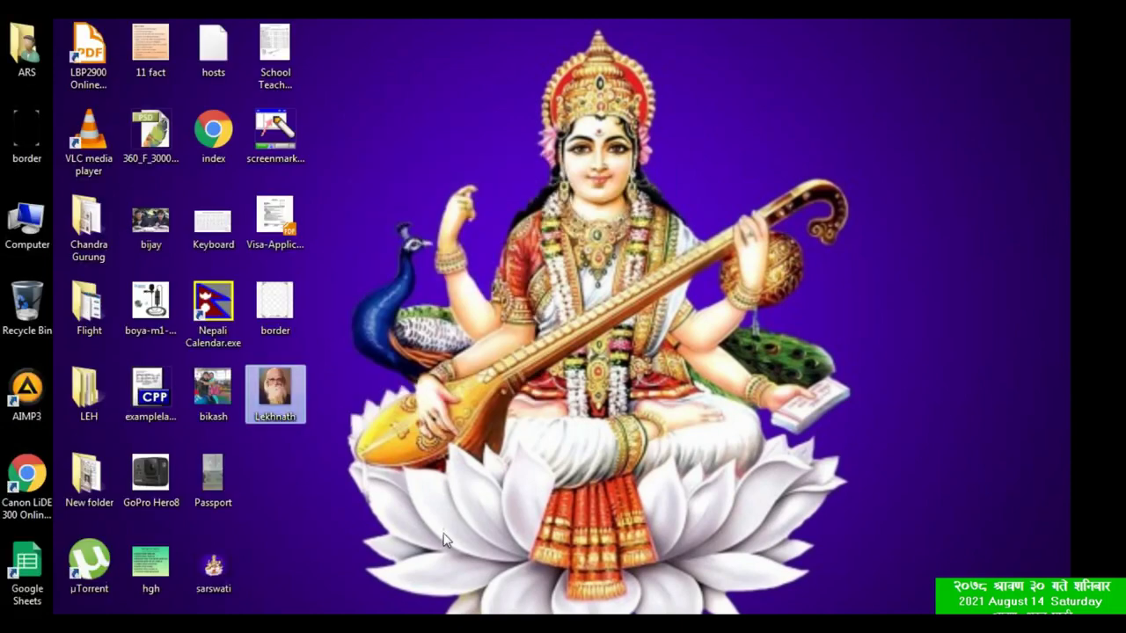
mouse_move(840, 620)
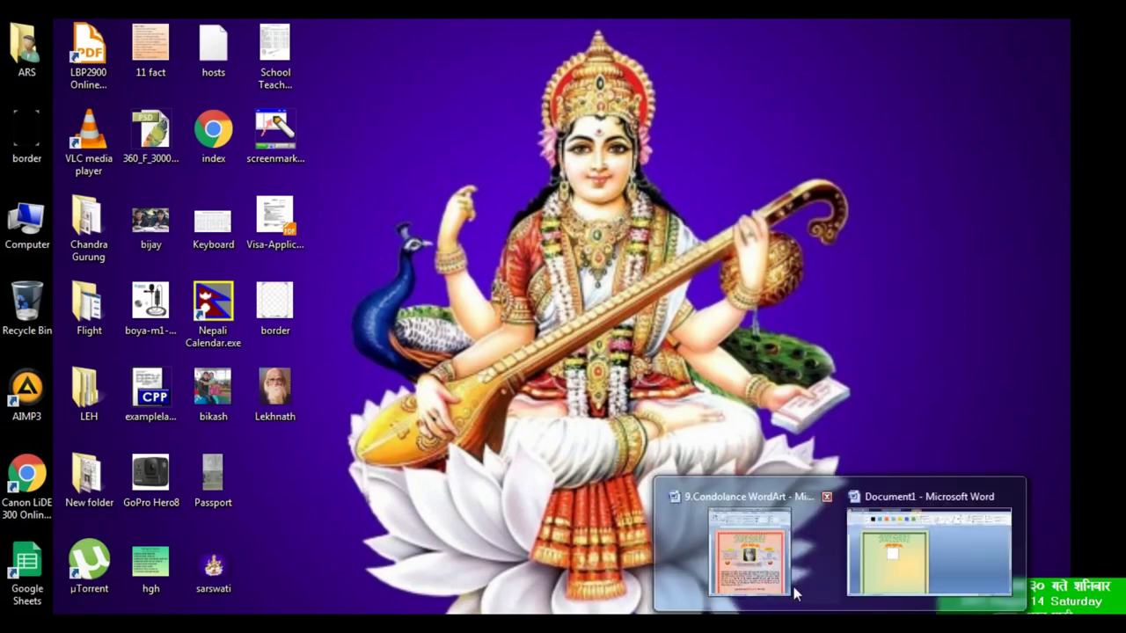
left_click(930, 550)
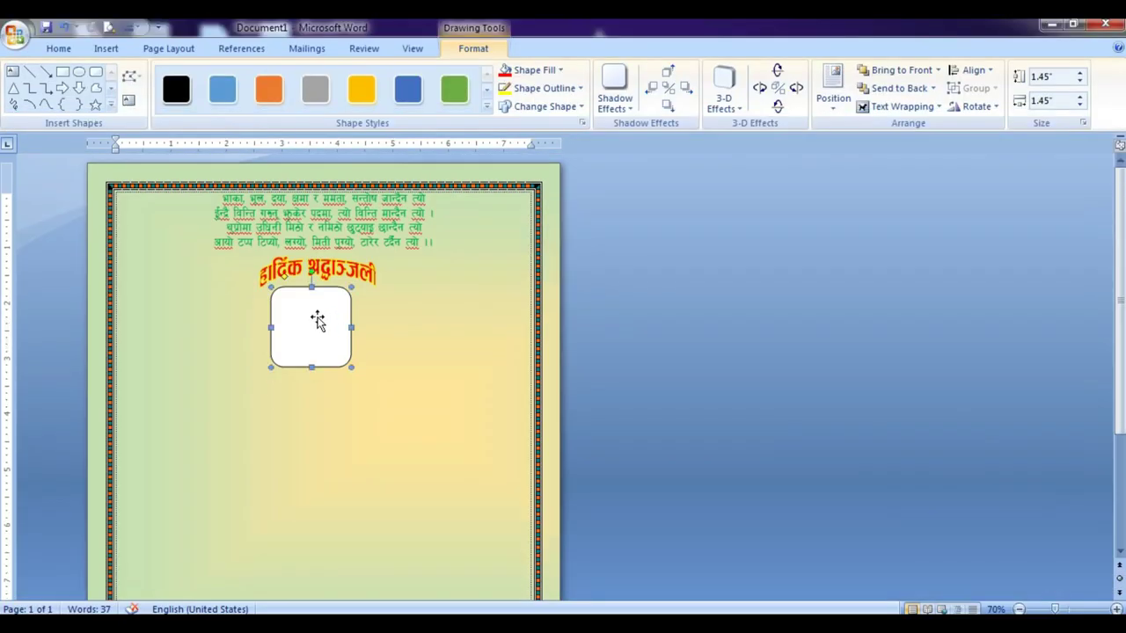
left_click(109, 47)
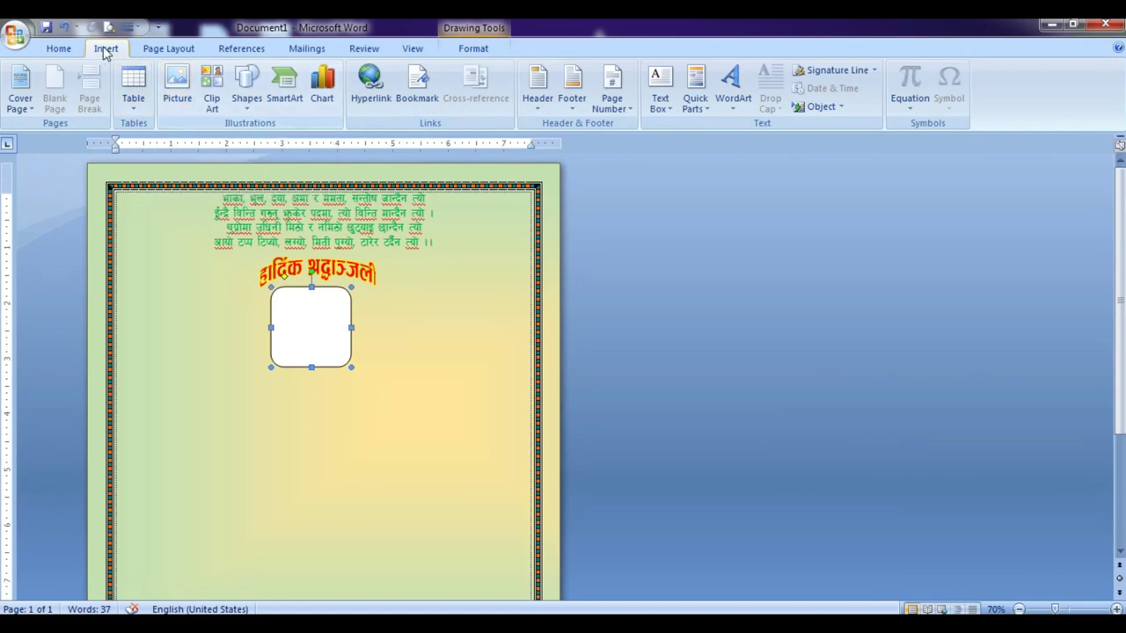
left_click(416, 418)
left_click(337, 334)
left_click(177, 88)
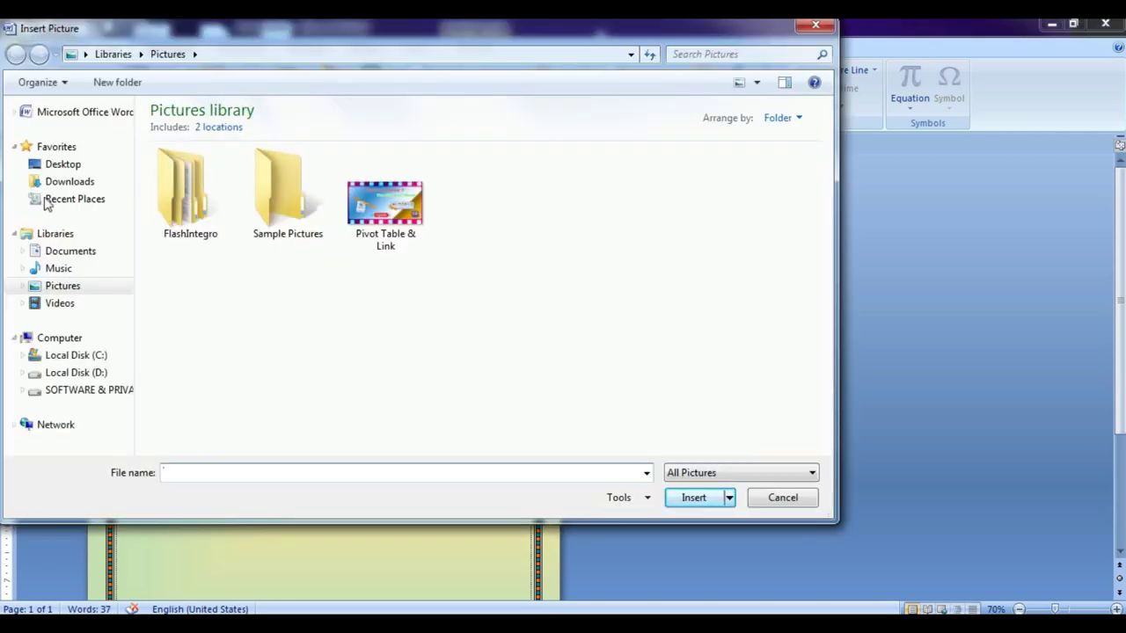
left_click(62, 164)
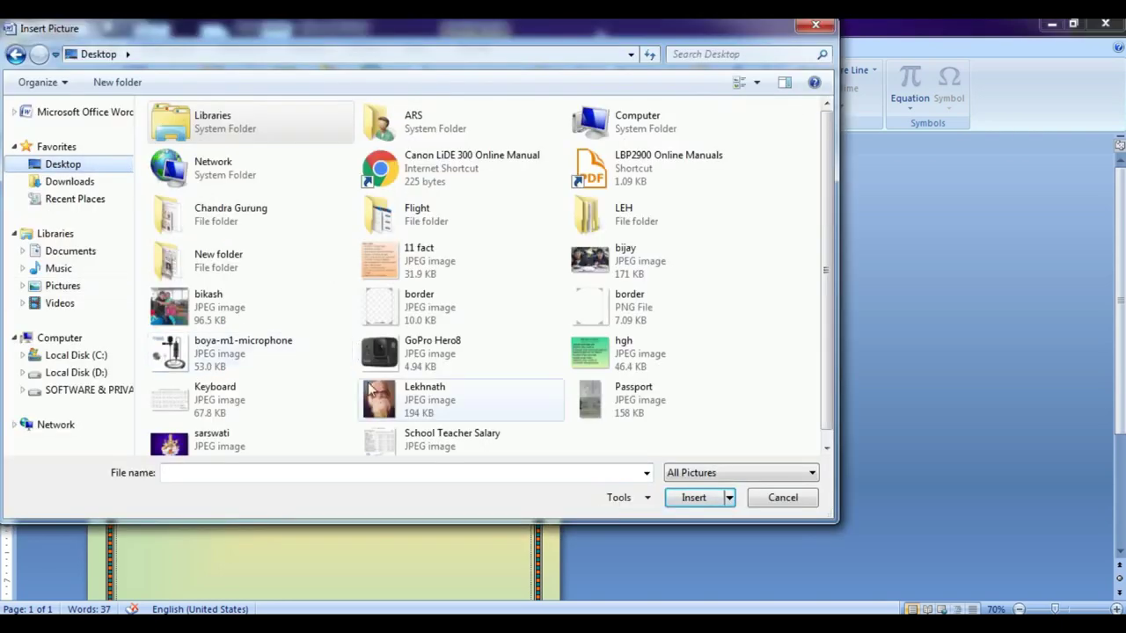
left_click(401, 407)
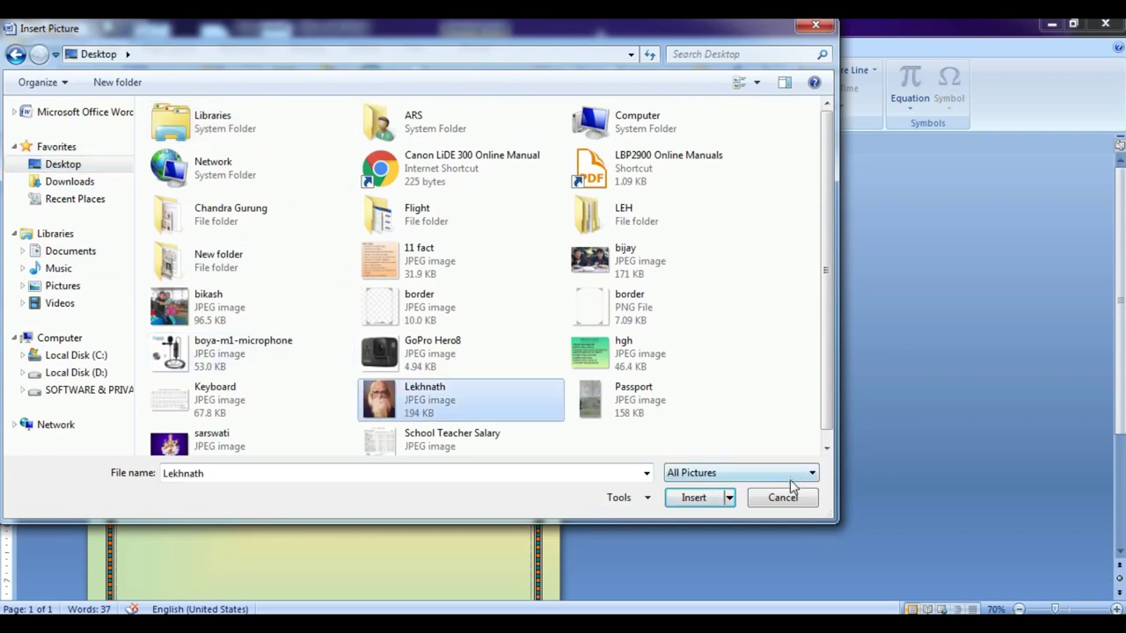
left_click(721, 498)
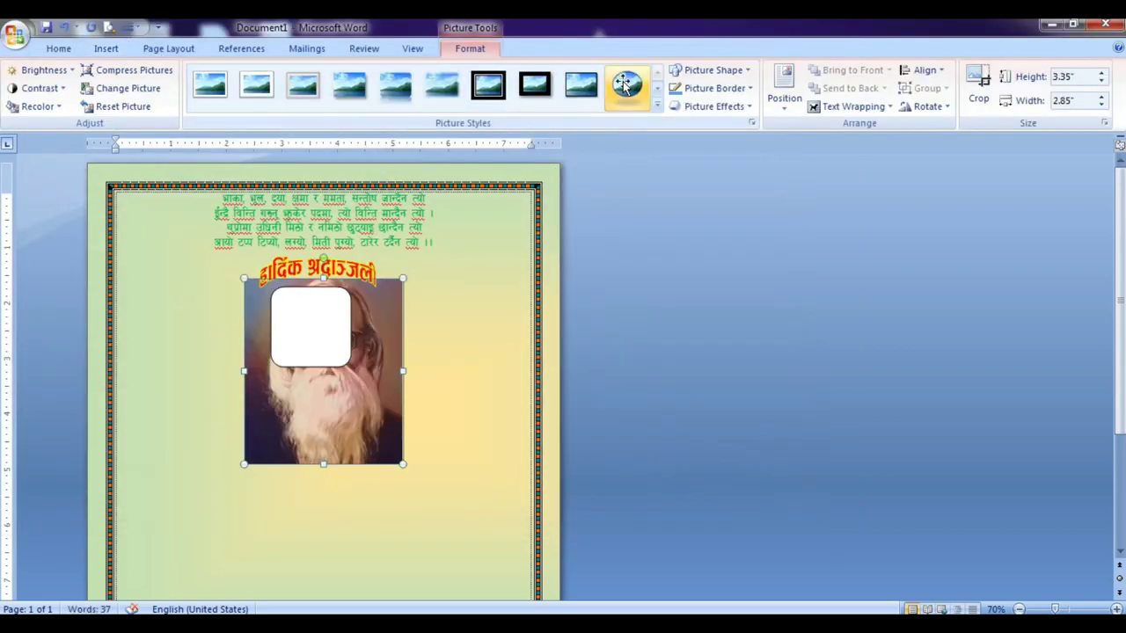
left_click(845, 106)
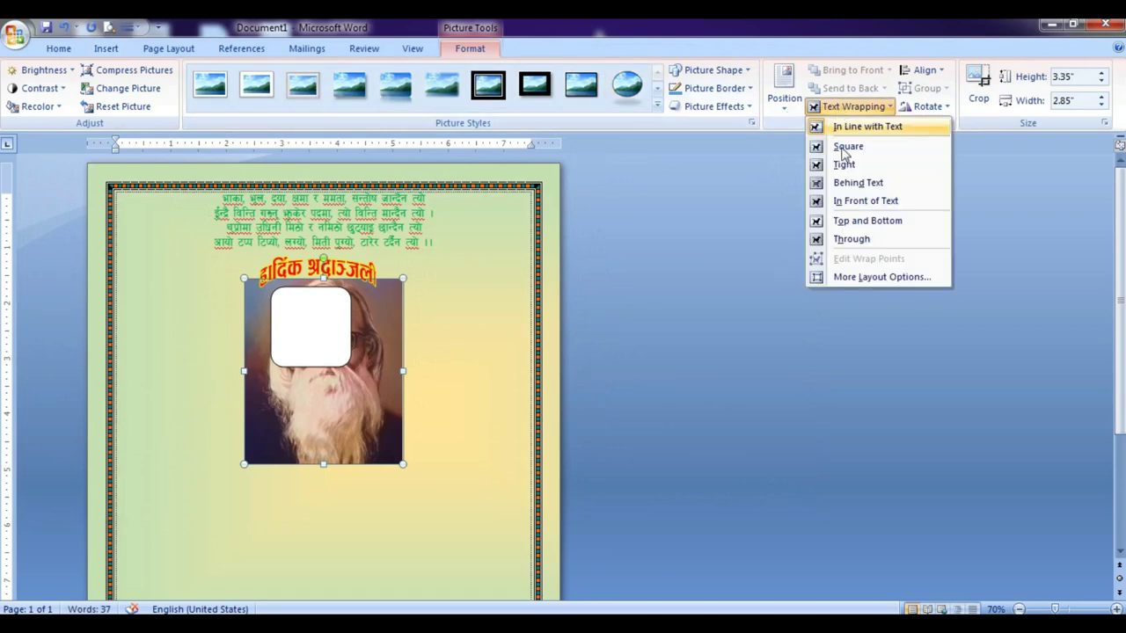
left_click(865, 200)
left_click_drag(370, 382, 502, 443)
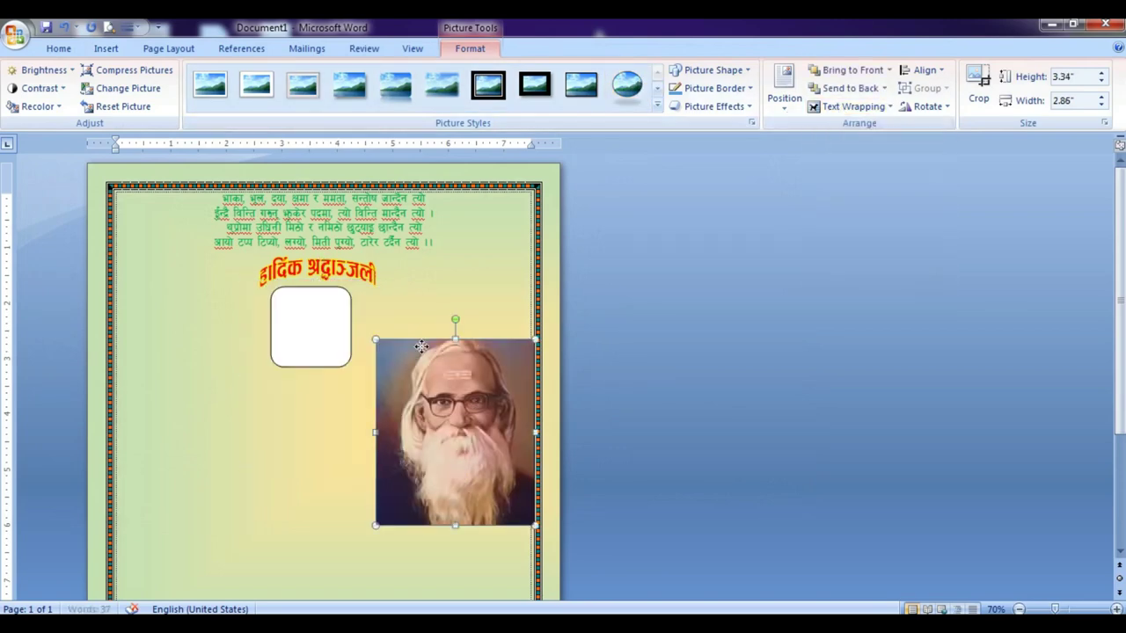
left_click_drag(456, 384, 333, 327)
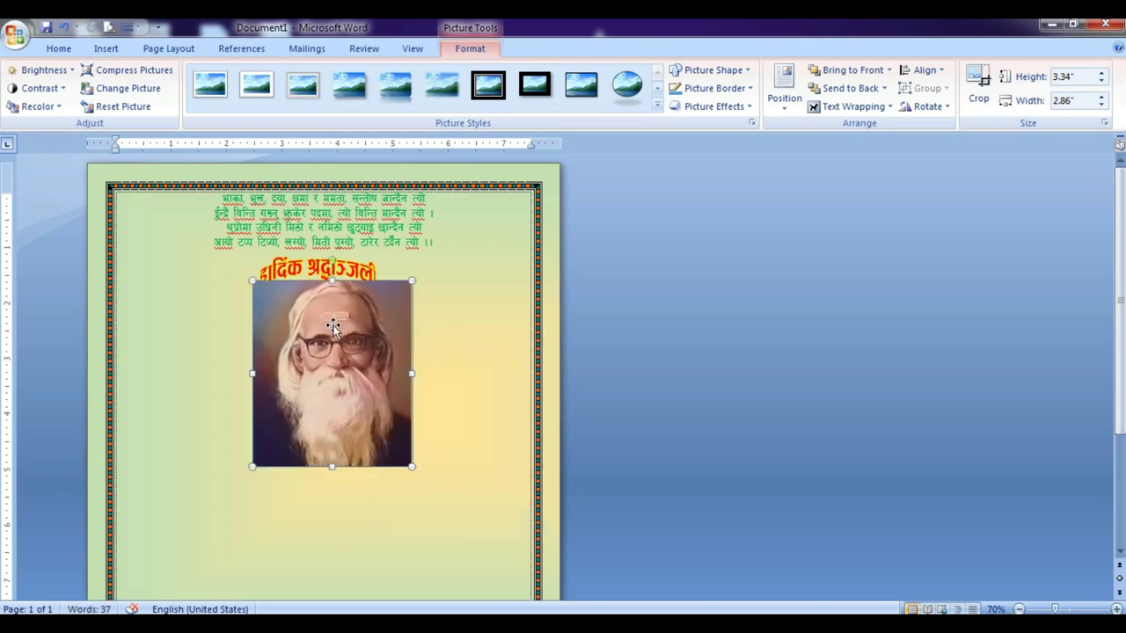
key("Delete")
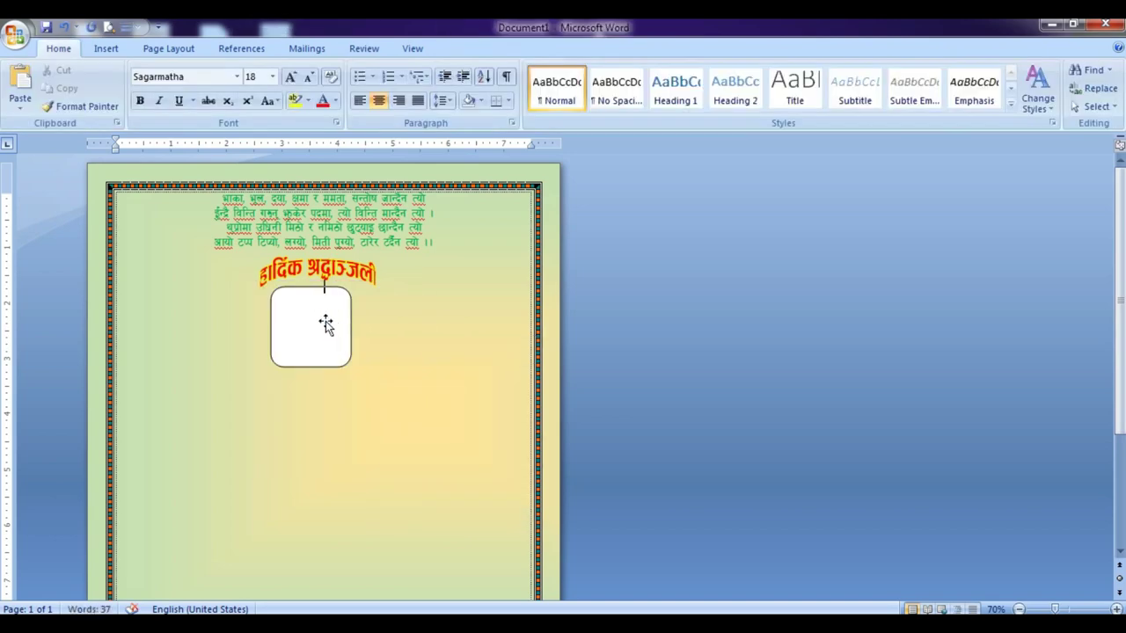
left_click(325, 324)
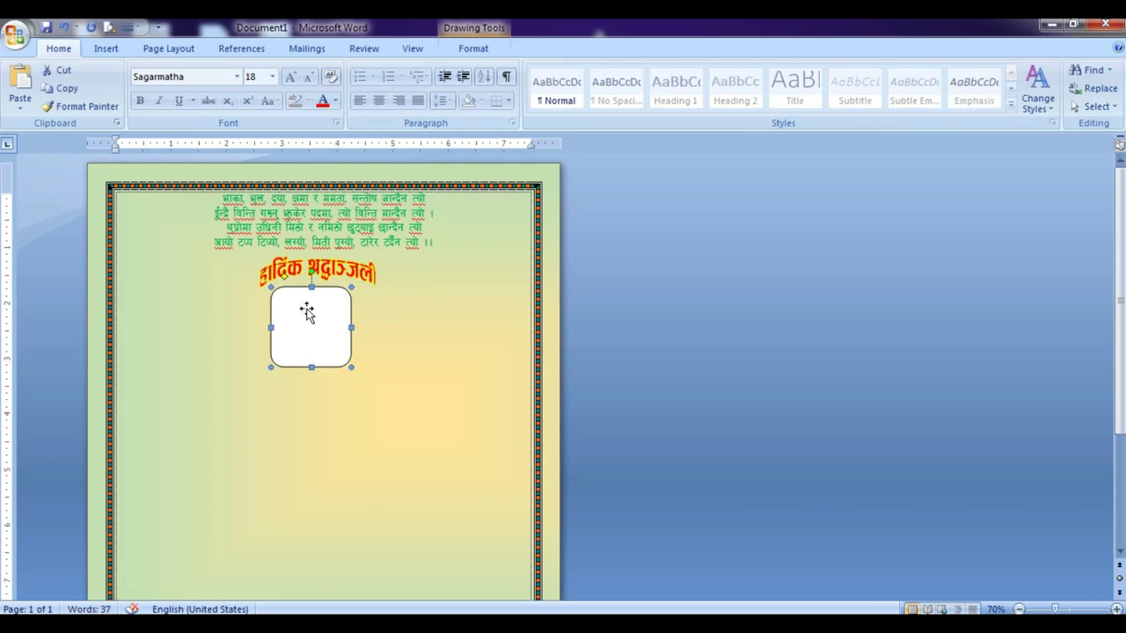
left_click(109, 50)
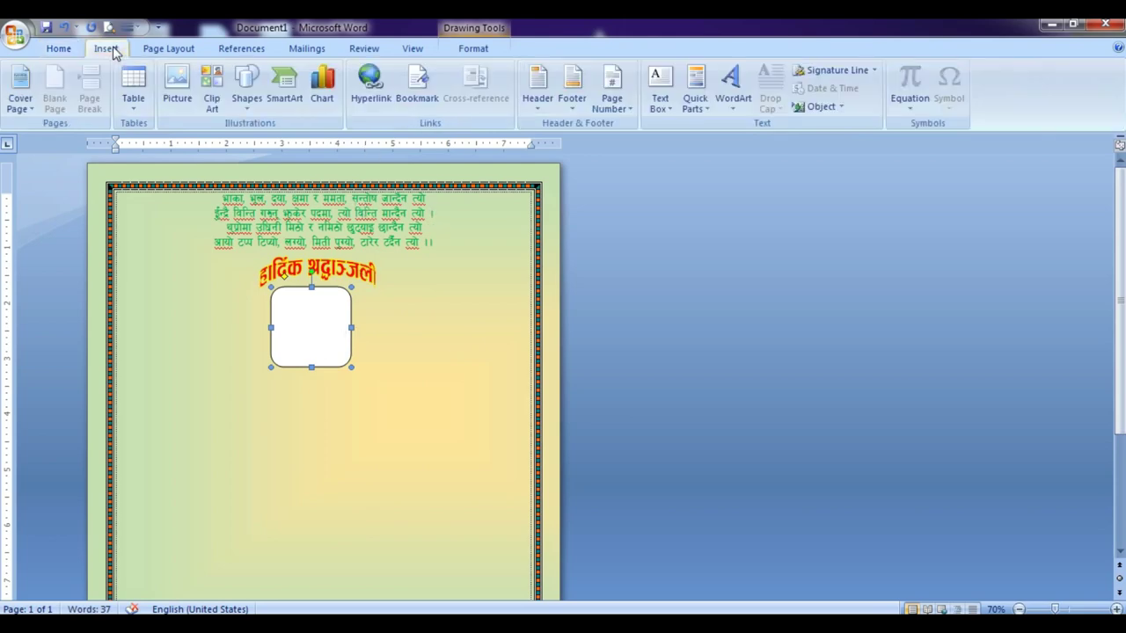
left_click(247, 92)
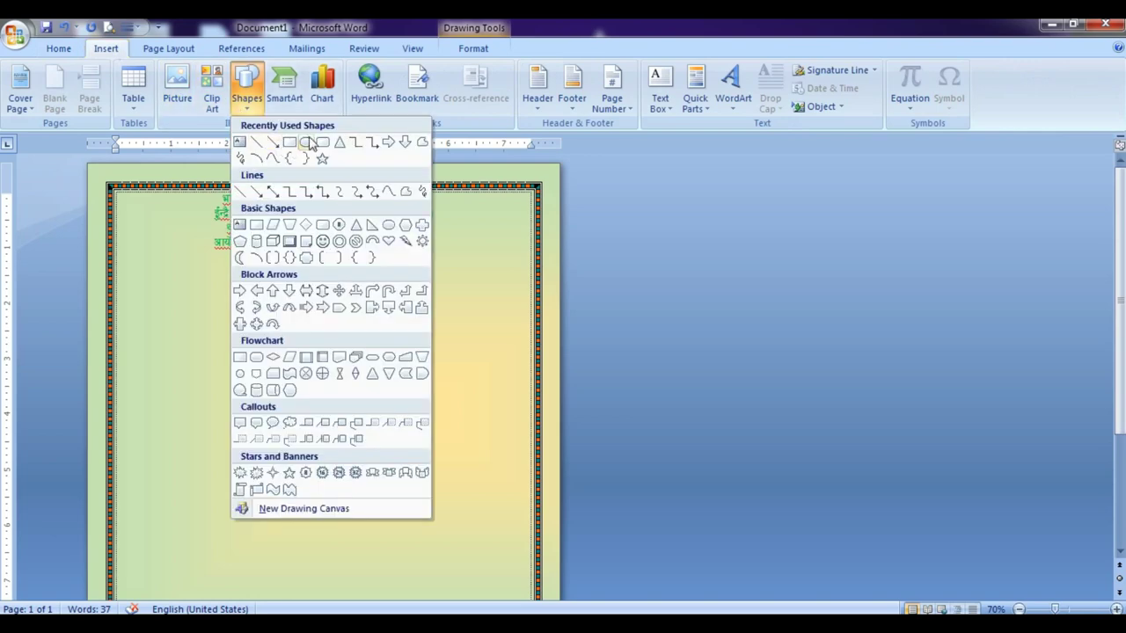
left_click(303, 143)
left_click_drag(189, 397, 376, 520)
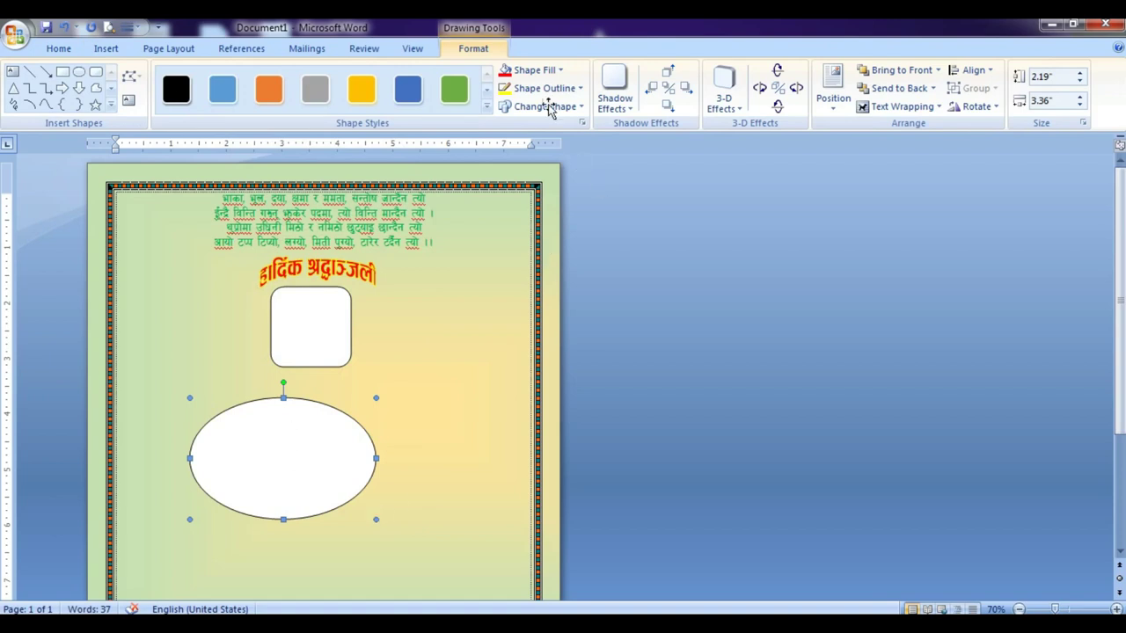
left_click(564, 71)
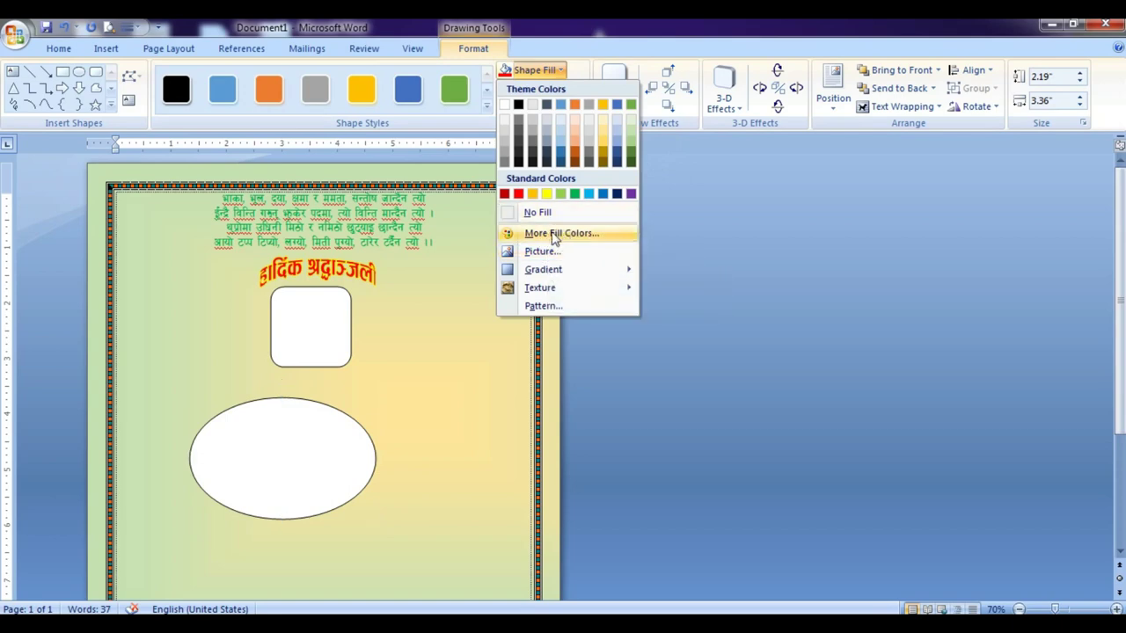
left_click(567, 254)
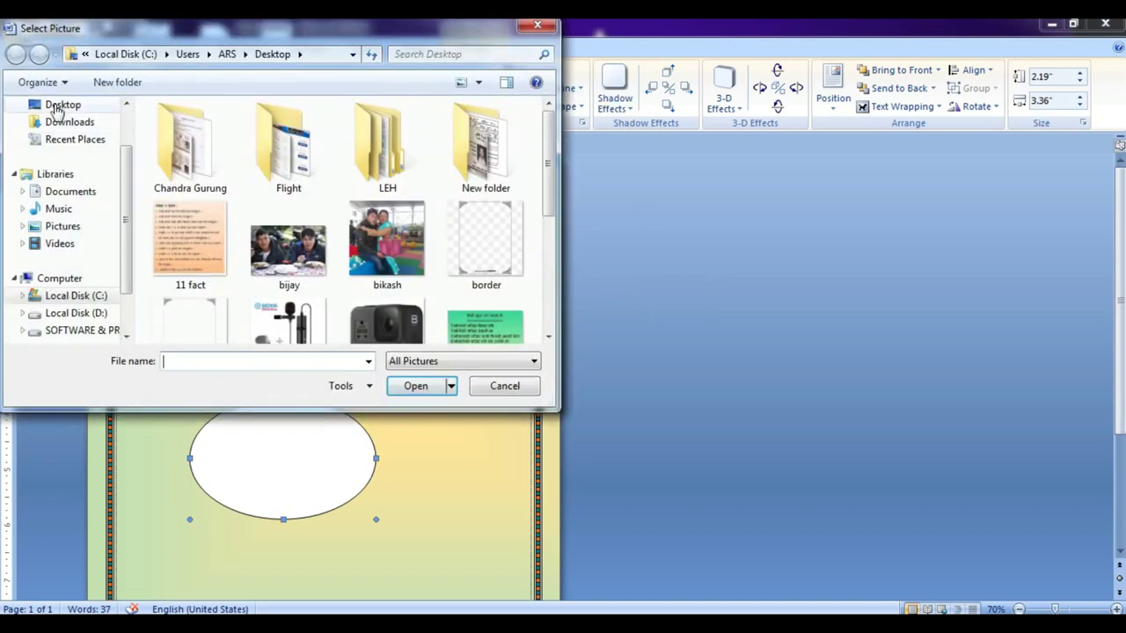
left_click(56, 106)
scroll(171, 266, "down", 10)
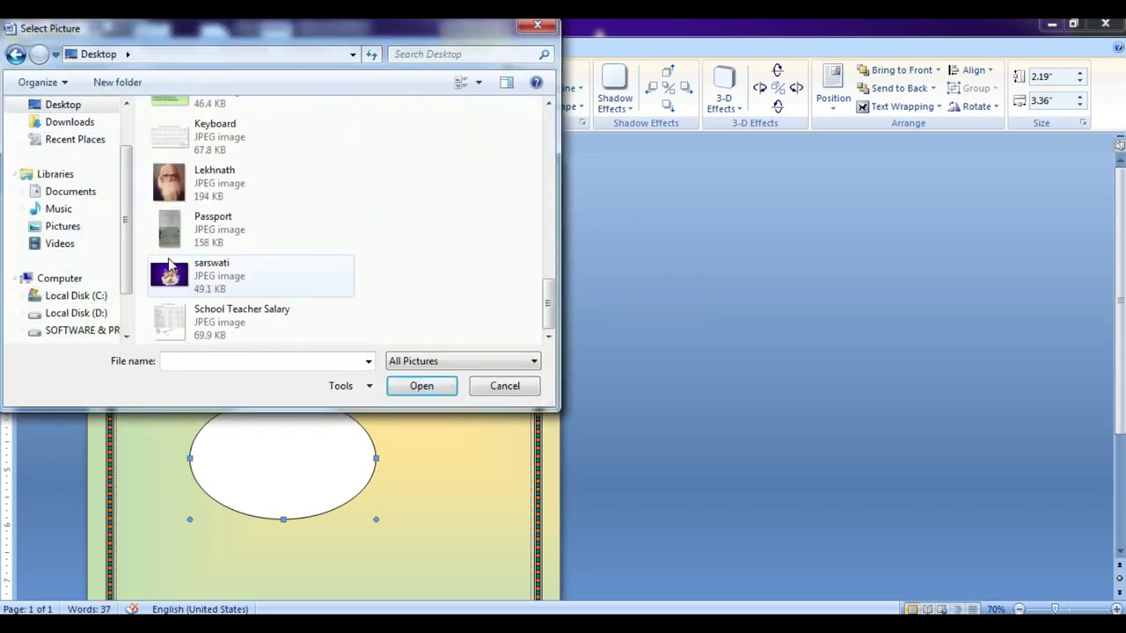
left_click(220, 185)
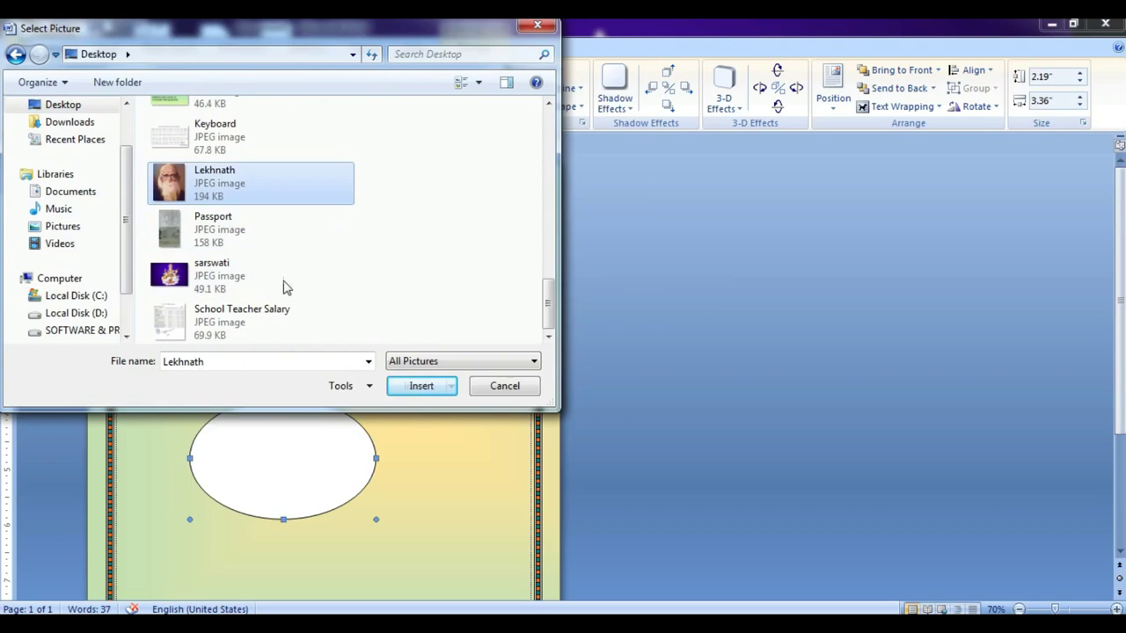
left_click(440, 387)
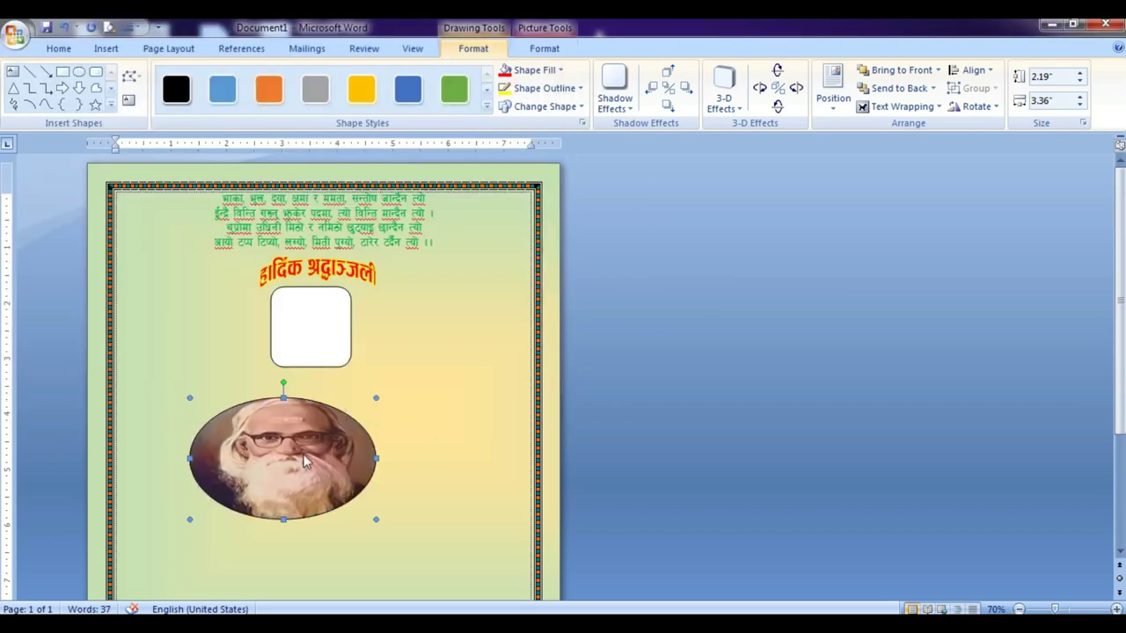
left_click_drag(348, 425, 406, 406)
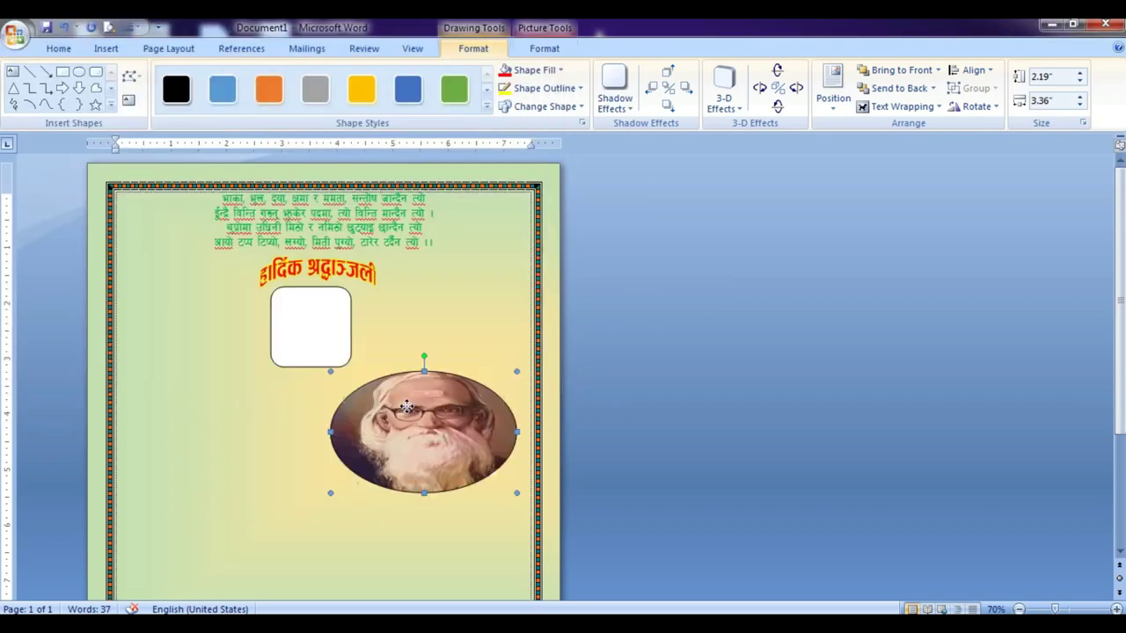
left_click_drag(358, 453, 359, 453)
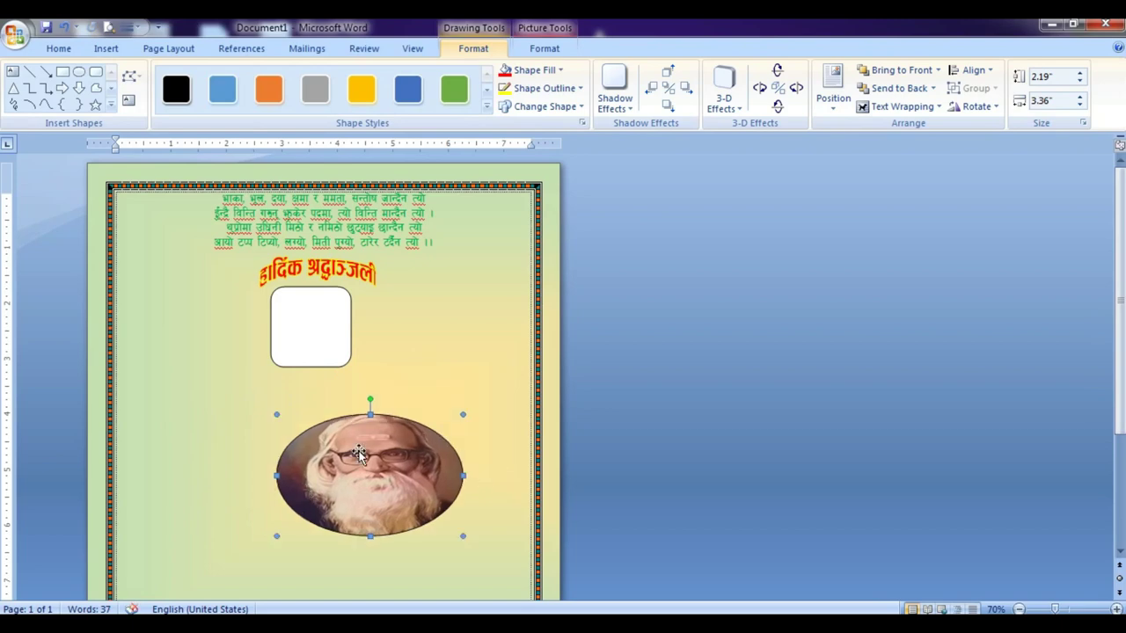
left_click(108, 47)
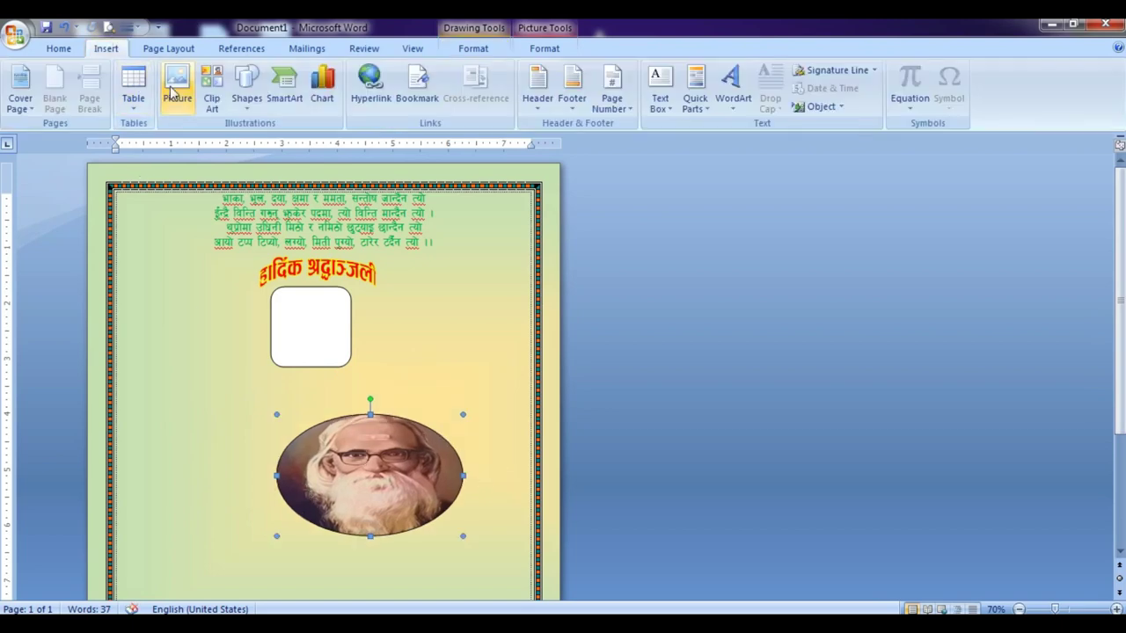
key("Delete")
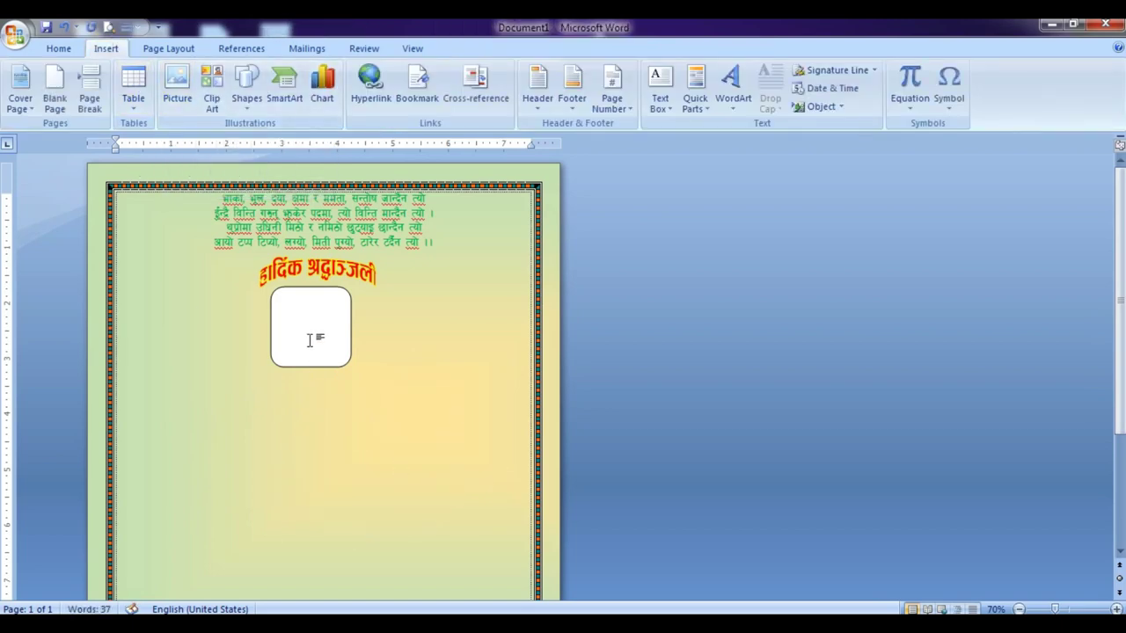
Fill the rounded frame with the Lekhnath photo from the Desktop and nudge it slightly right.
left_click(310, 340)
left_click(467, 49)
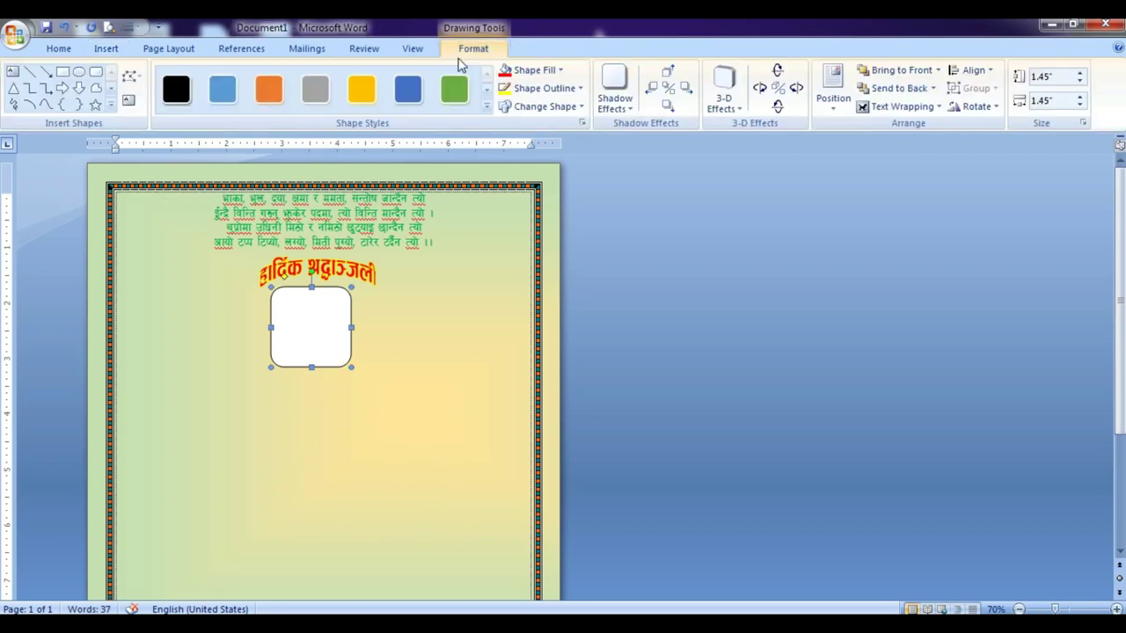
left_click(528, 69)
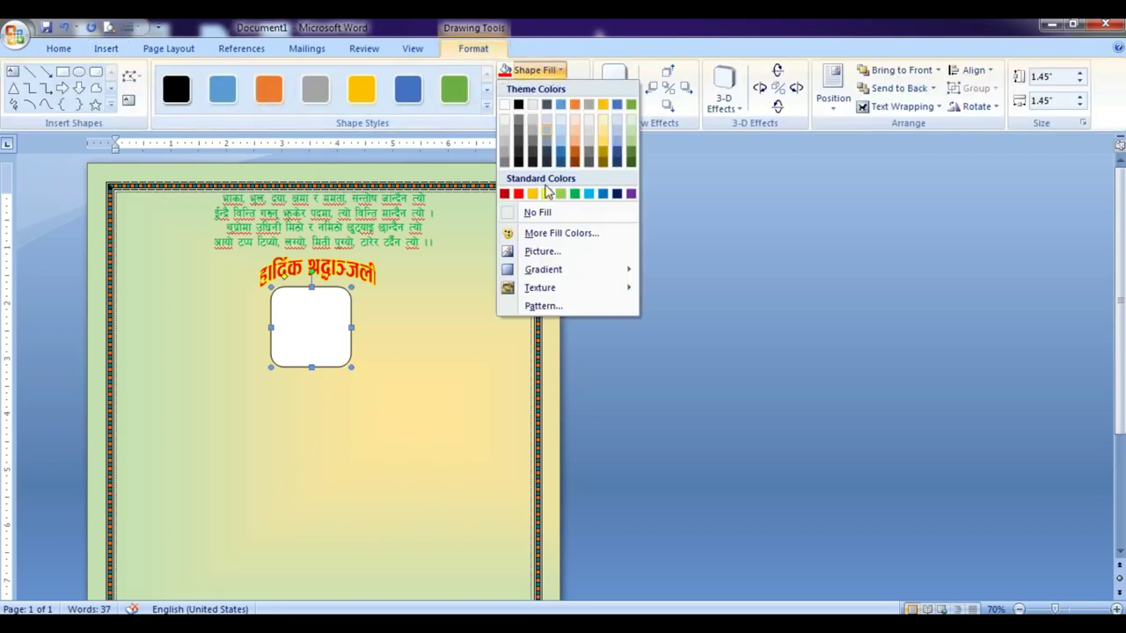
left_click(541, 251)
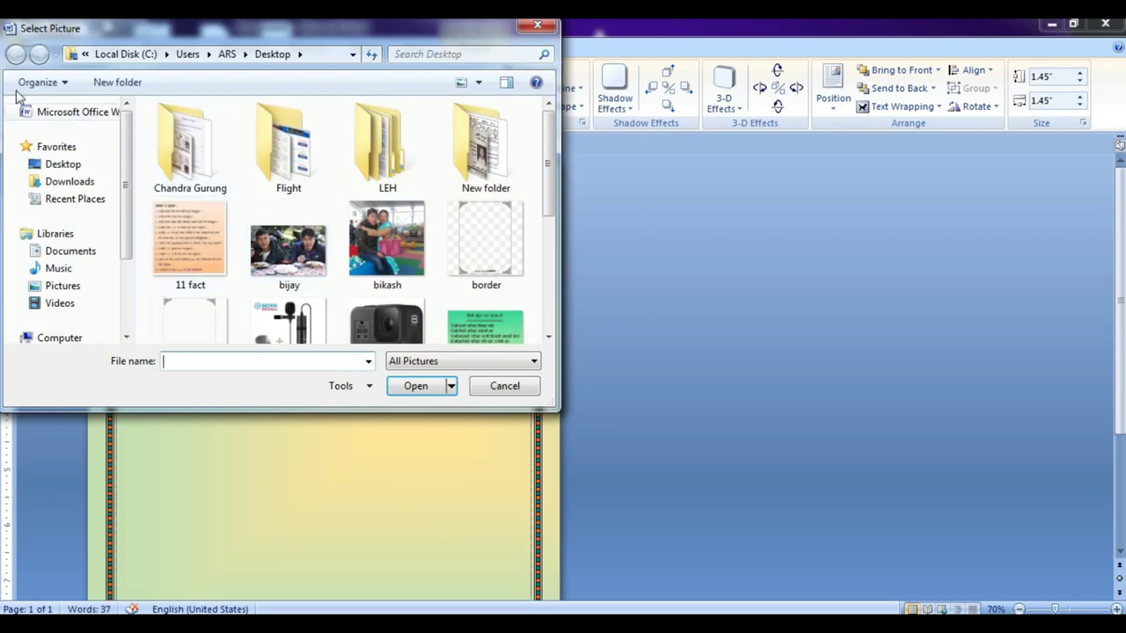
left_click(58, 163)
scroll(276, 252, "down", 5)
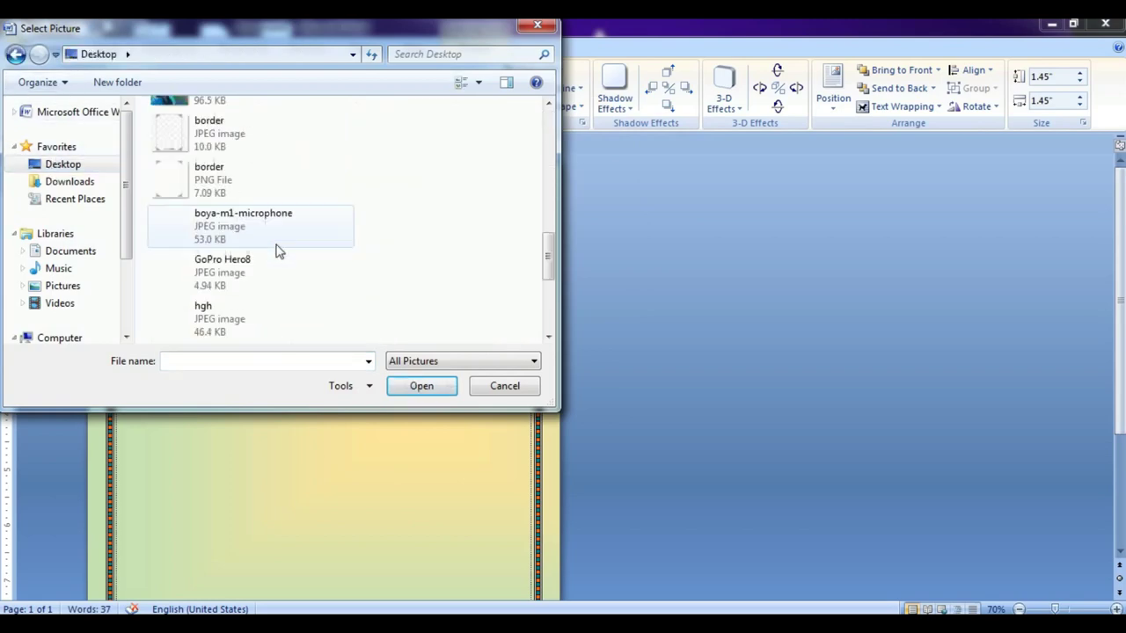
scroll(276, 252, "down", 3)
left_click(195, 192)
left_click(414, 384)
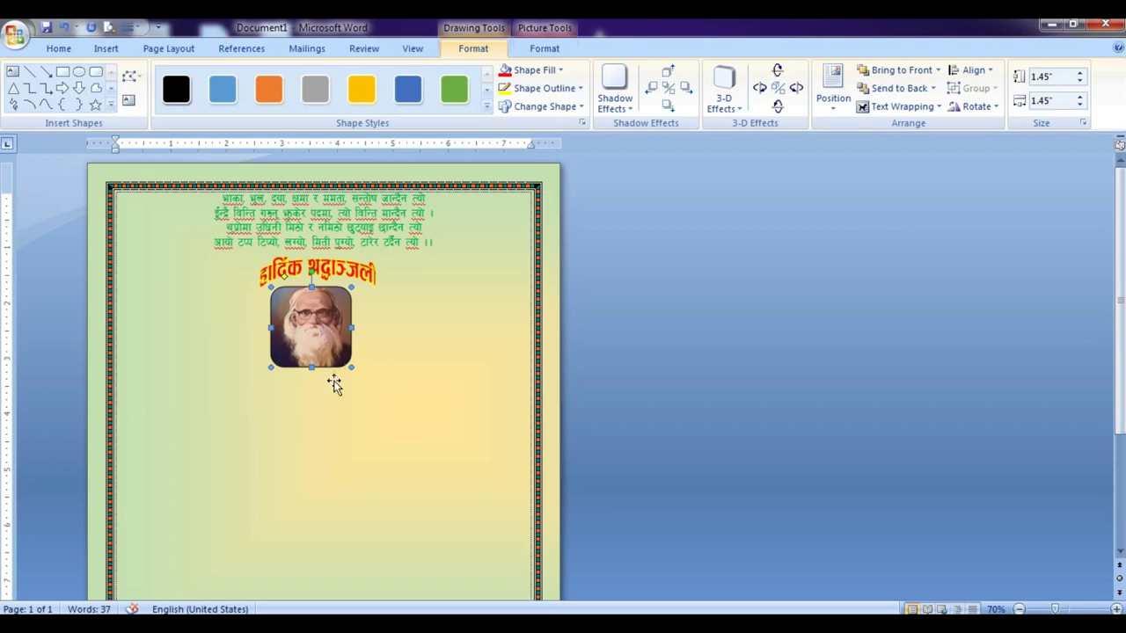
left_click(299, 379)
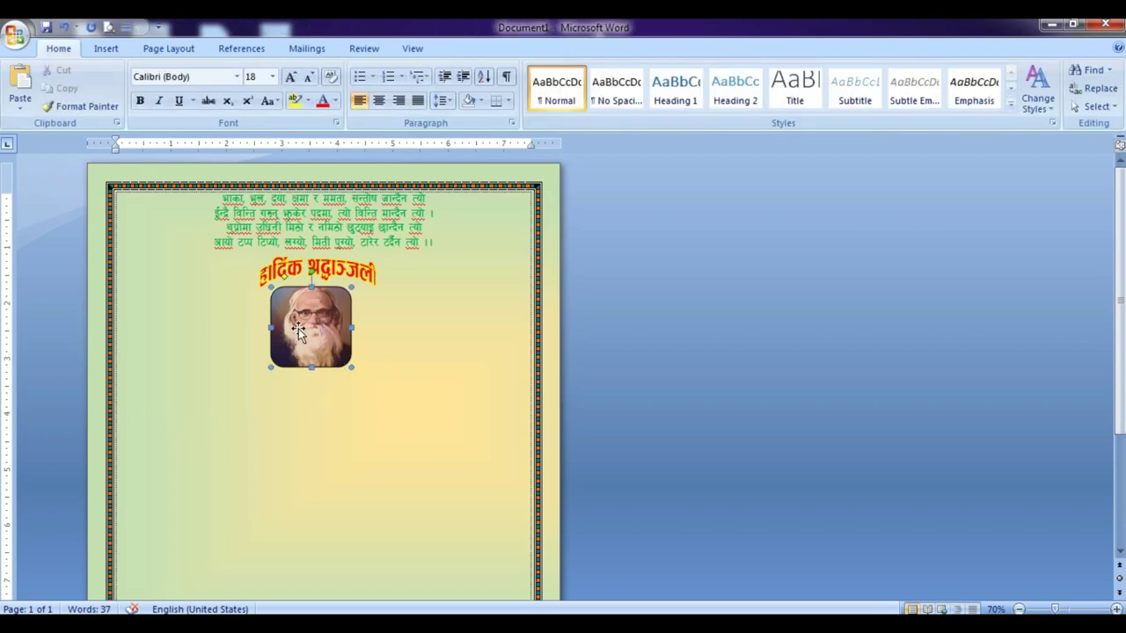
left_click_drag(292, 331, 290, 329)
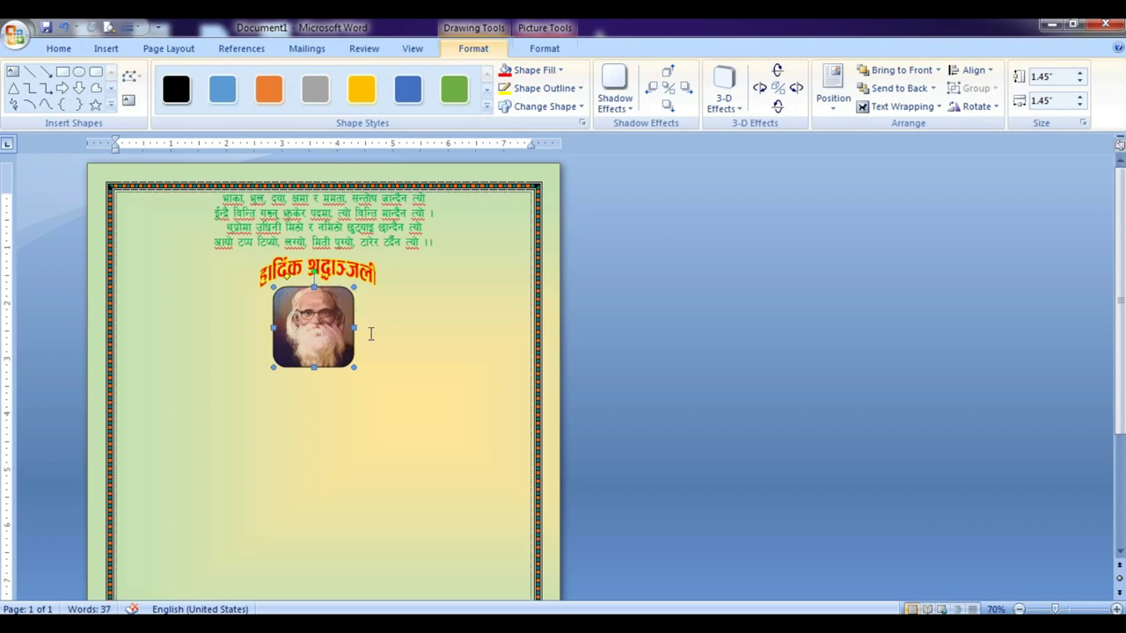
Give the portrait frame a yellow outline with a 3 pt weight.
left_click(580, 88)
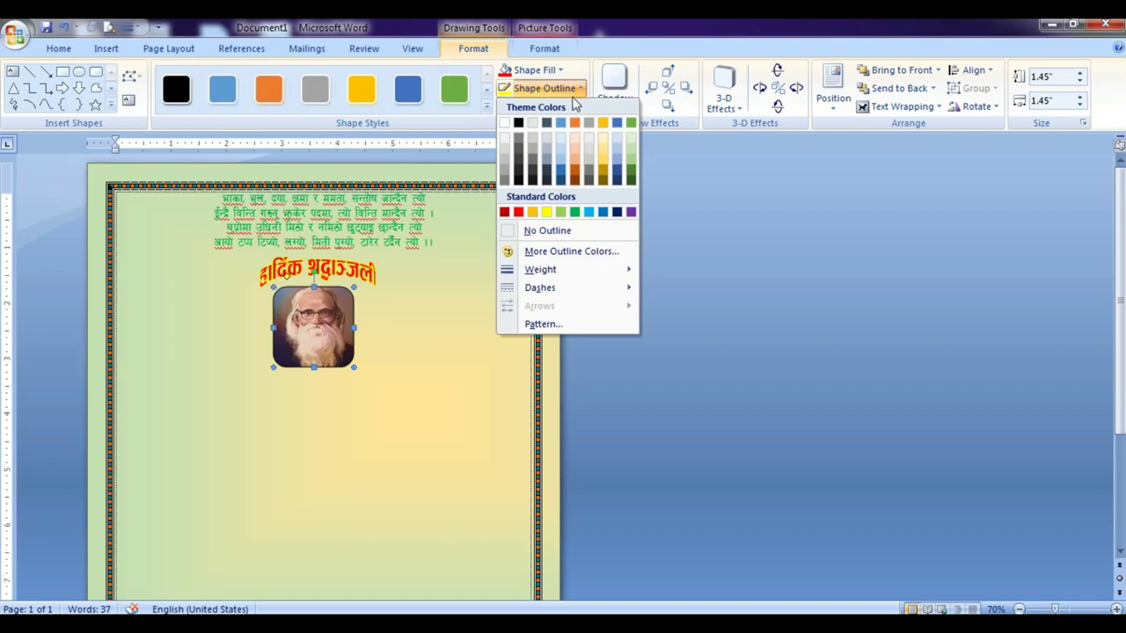
left_click(546, 212)
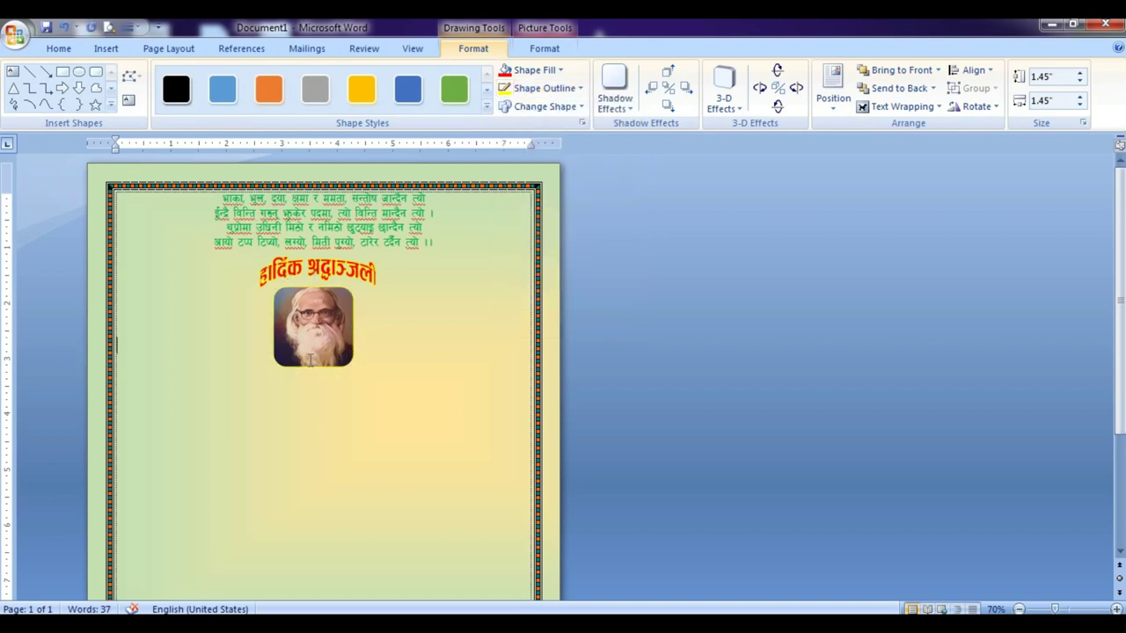
left_click(309, 358)
double_click(313, 339)
left_click(579, 87)
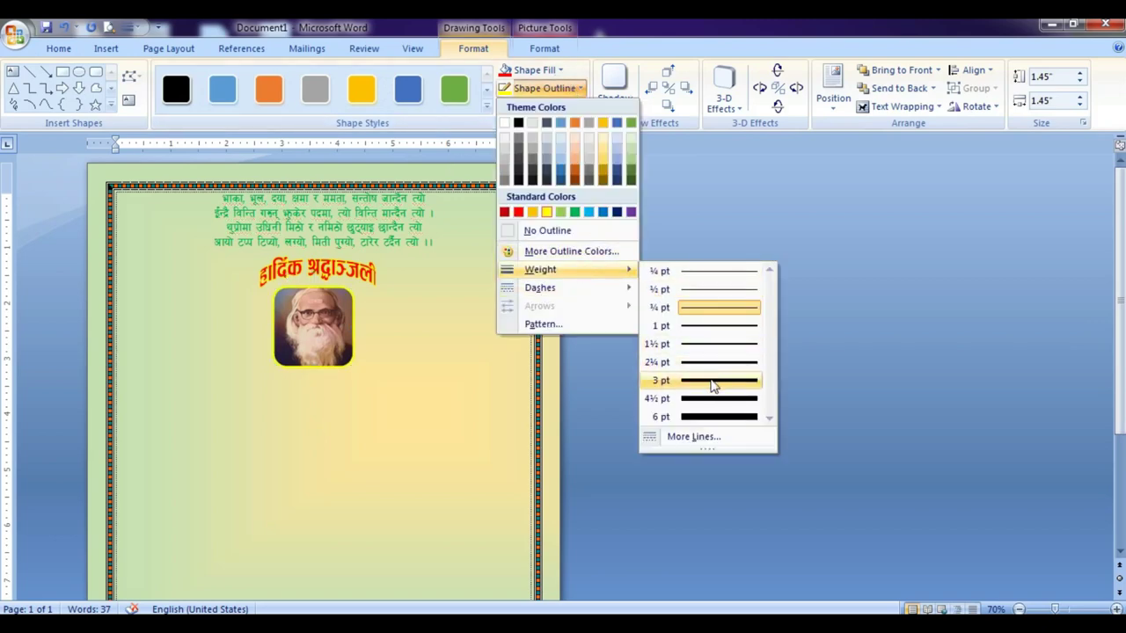
left_click(713, 380)
left_click(315, 429)
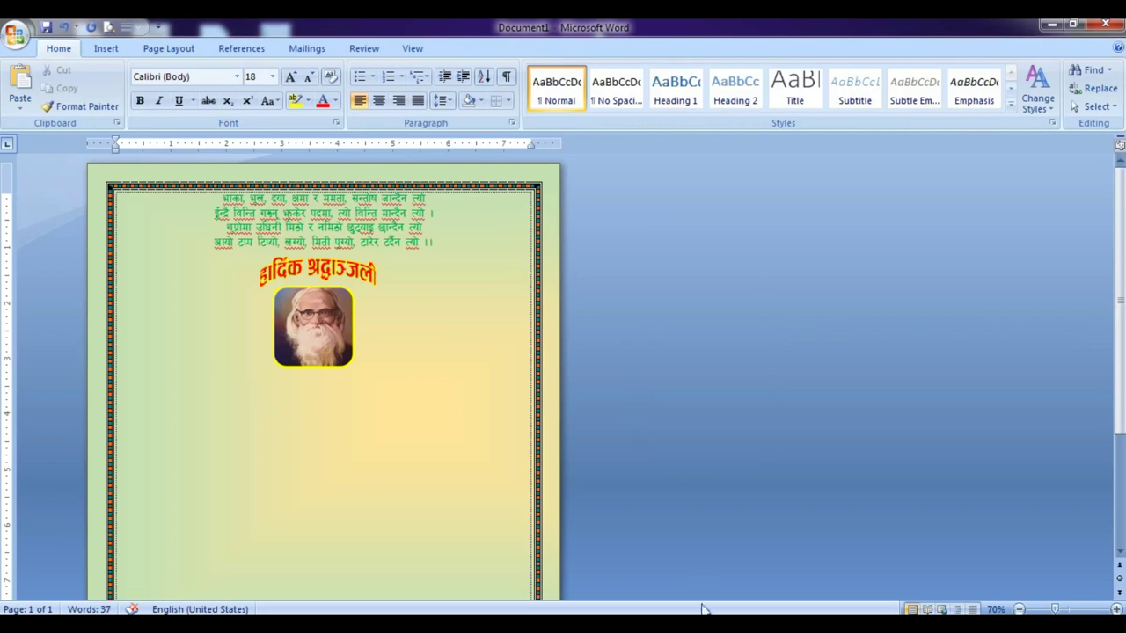
left_click(752, 563)
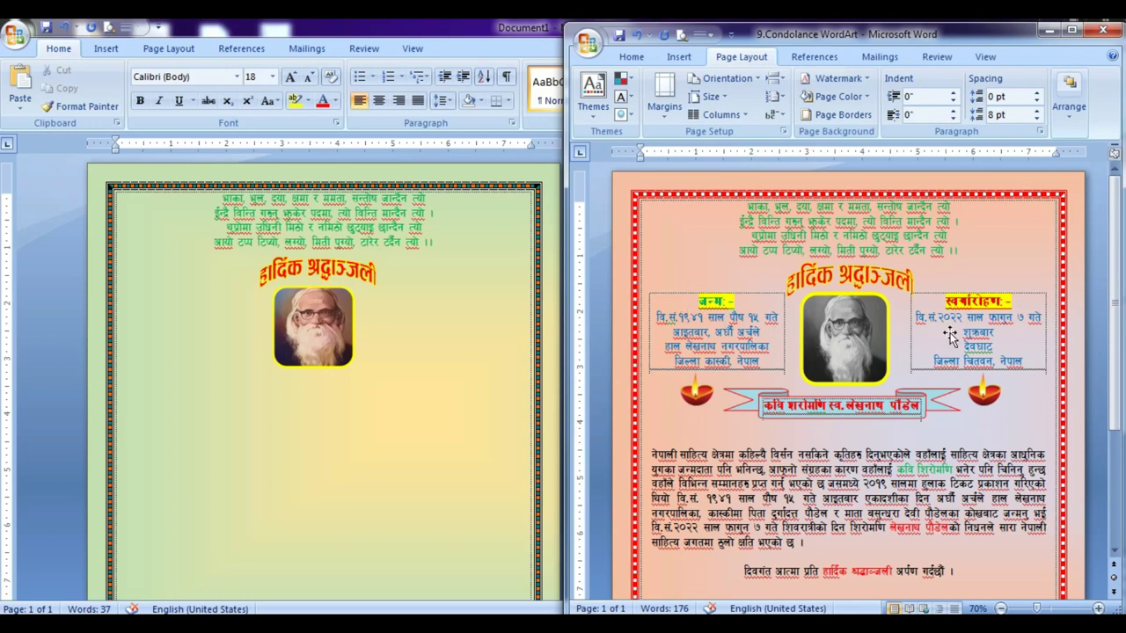
Maximize Document1 to full screen and switch to the Insert tab.
key("super+Up")
left_click(118, 309)
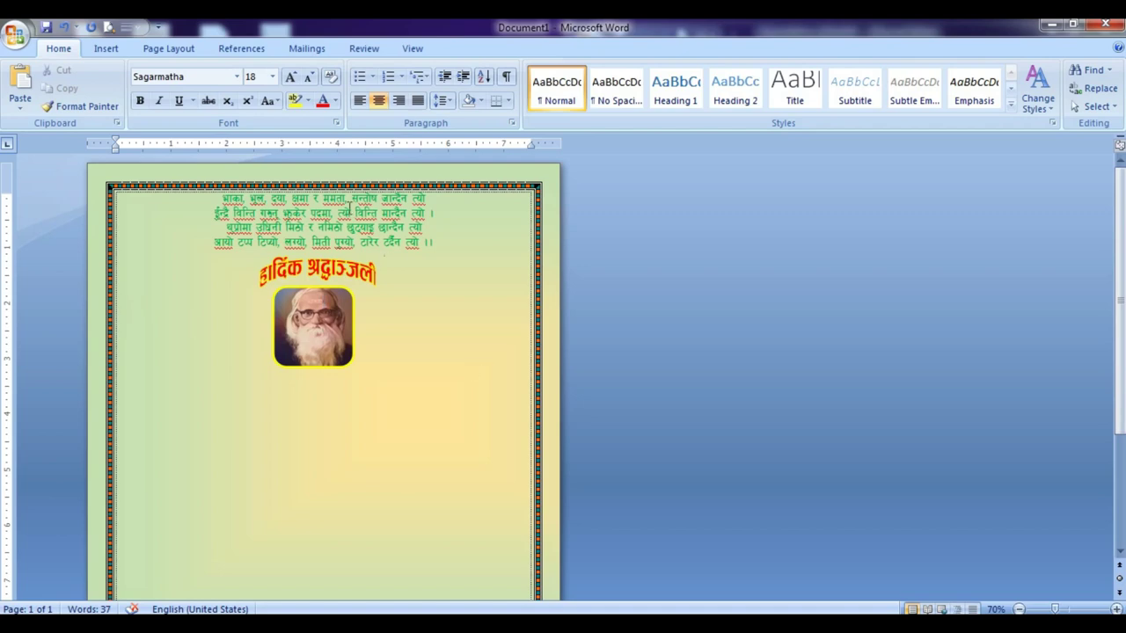
left_click(115, 56)
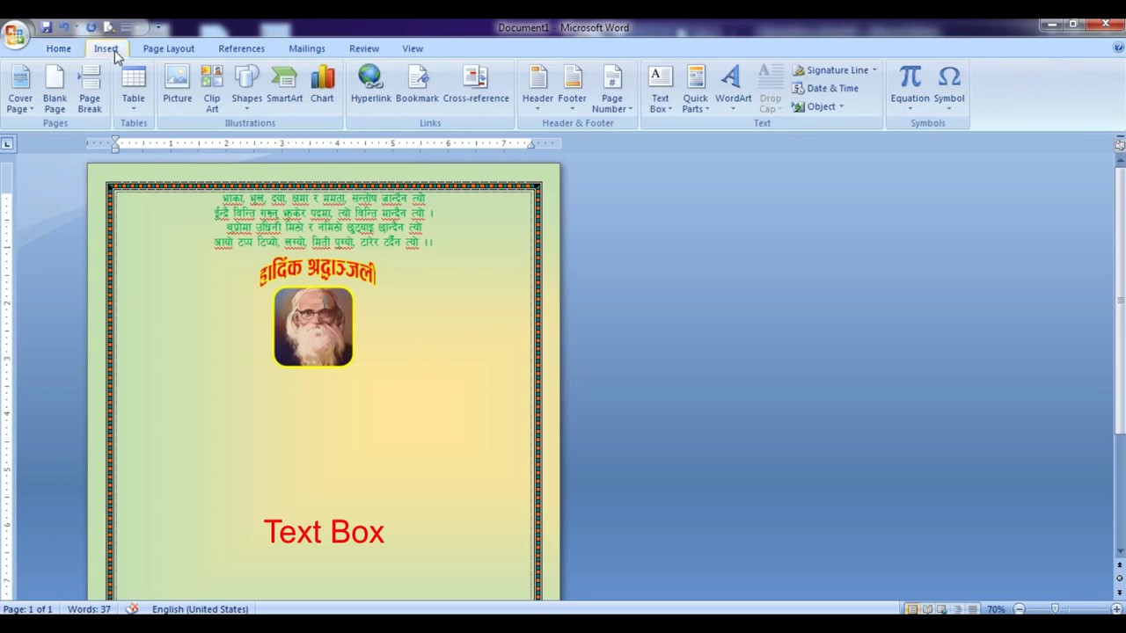
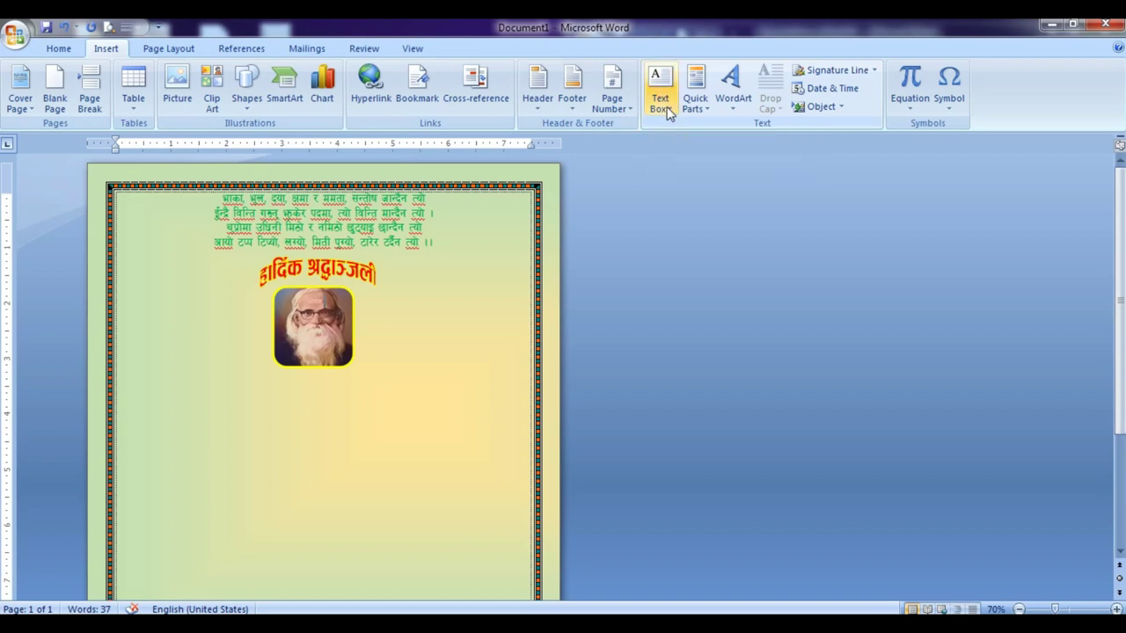
Draw an empty text box about 1.54" × 2.46" left of the photo, below the heading.
left_click(670, 112)
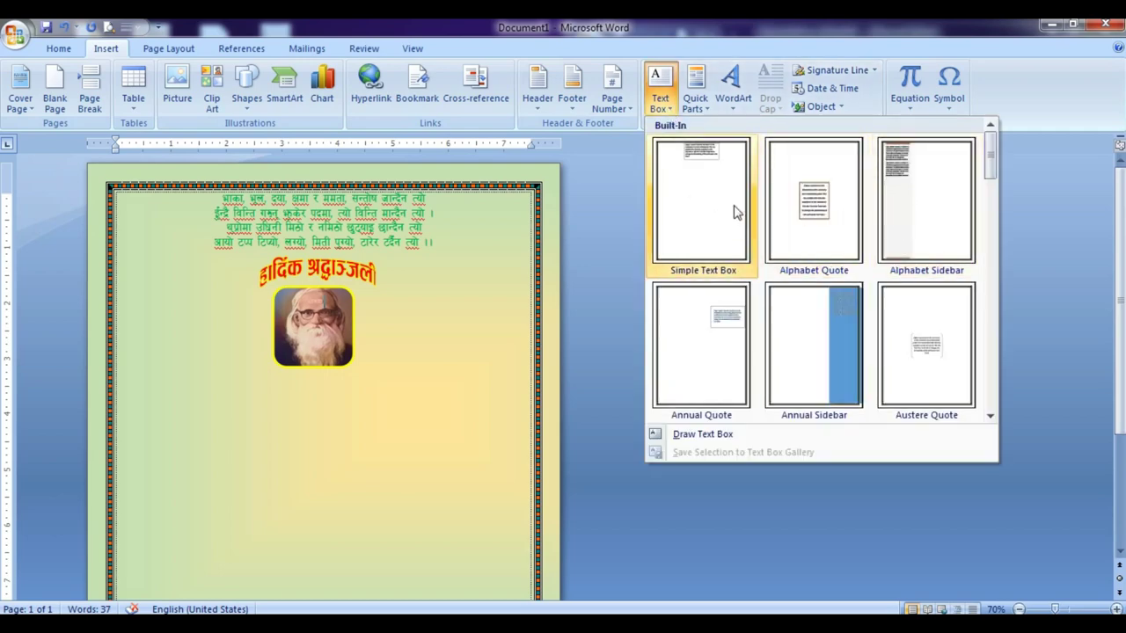
scroll(733, 234, "down", 5)
scroll(738, 255, "down", 1)
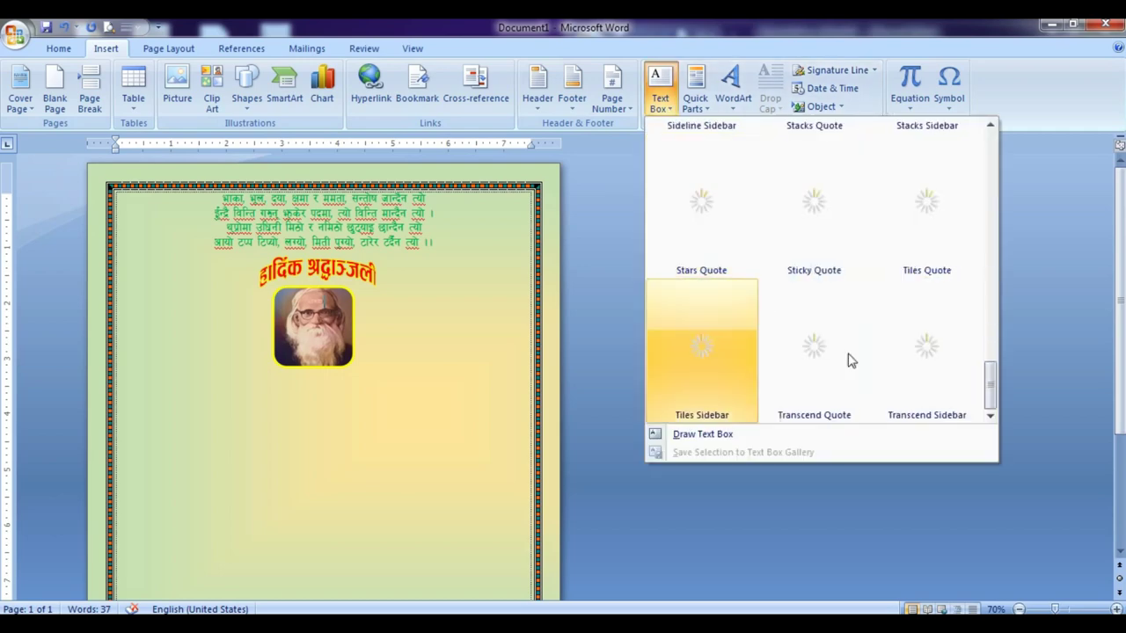
left_click(687, 438)
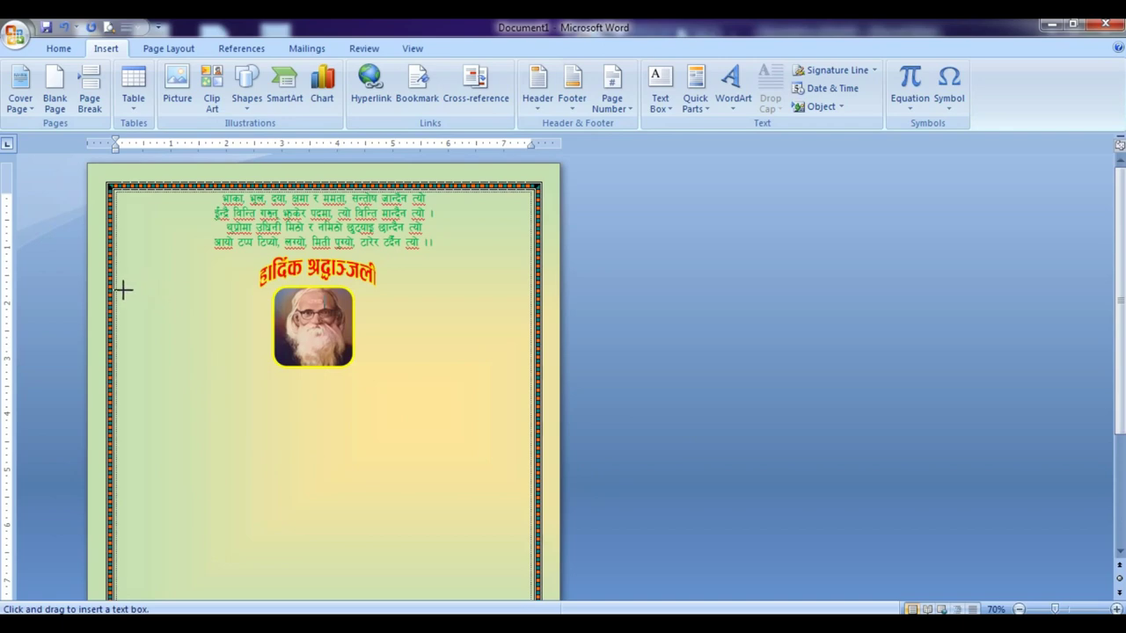
left_click_drag(123, 282, 246, 362)
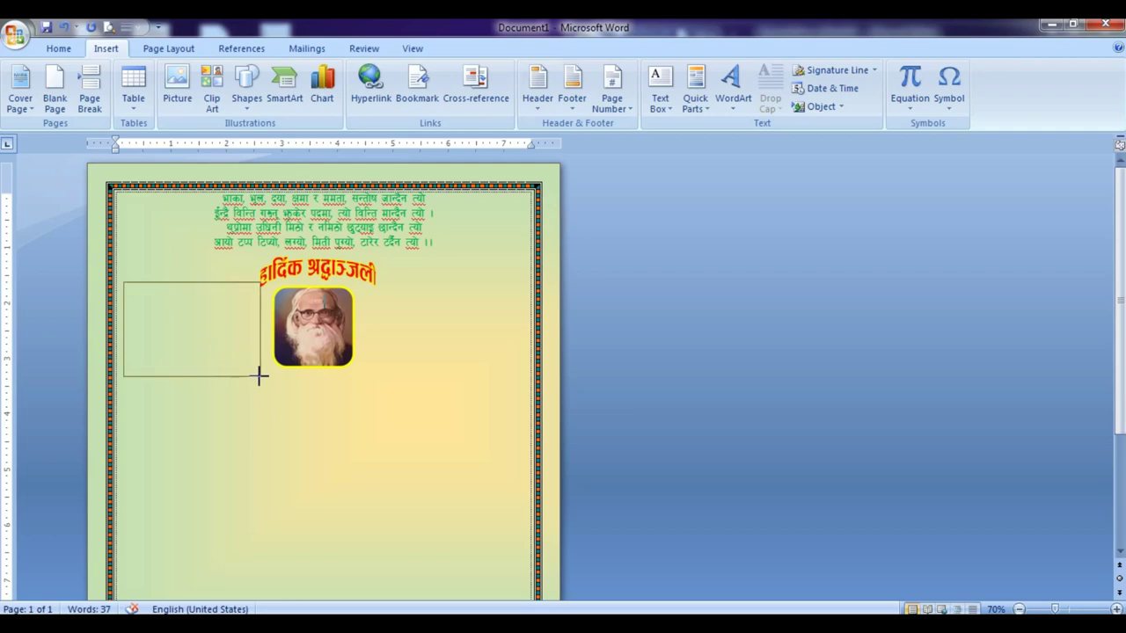
left_click_drag(247, 362, 261, 367)
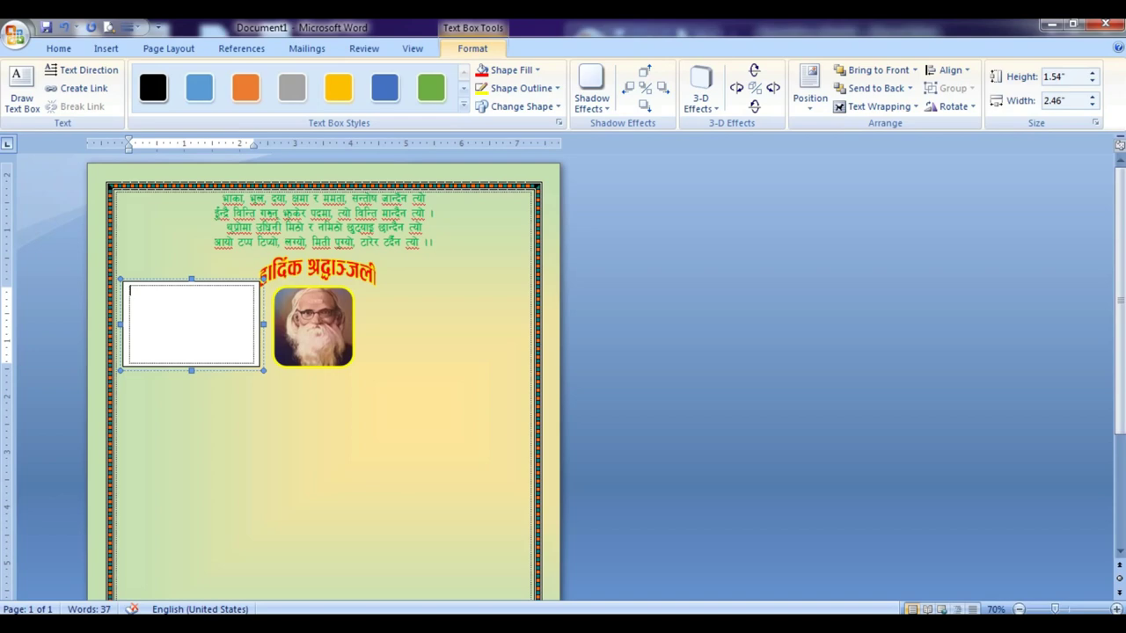
Copy the जन्म birth details from the reference card and paste them into the new text box.
left_click(727, 554)
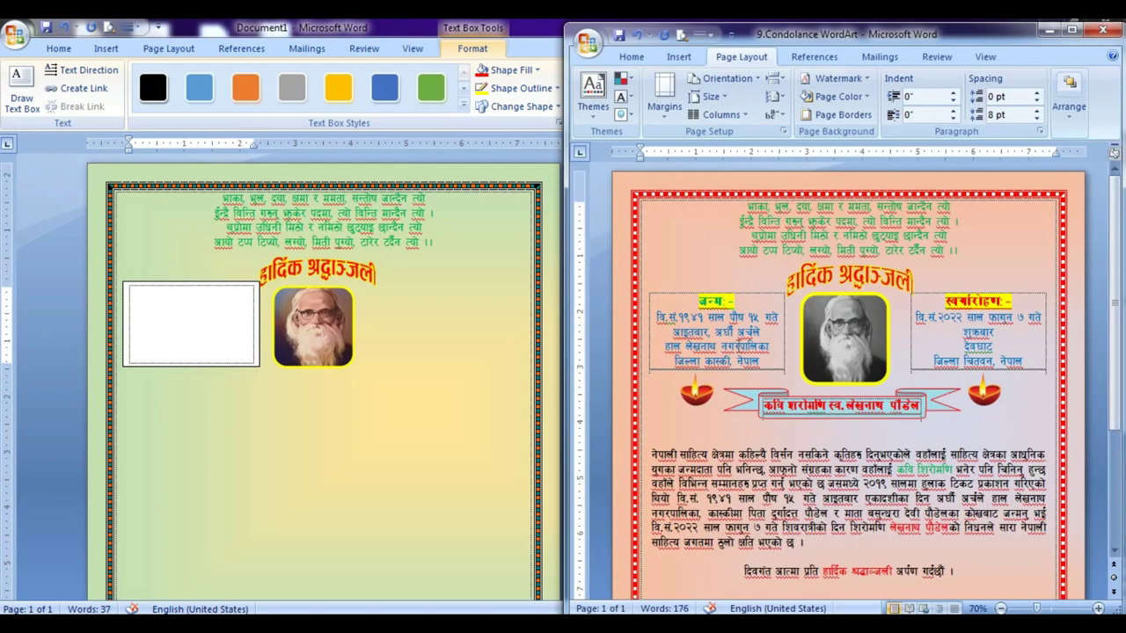
left_click(165, 297)
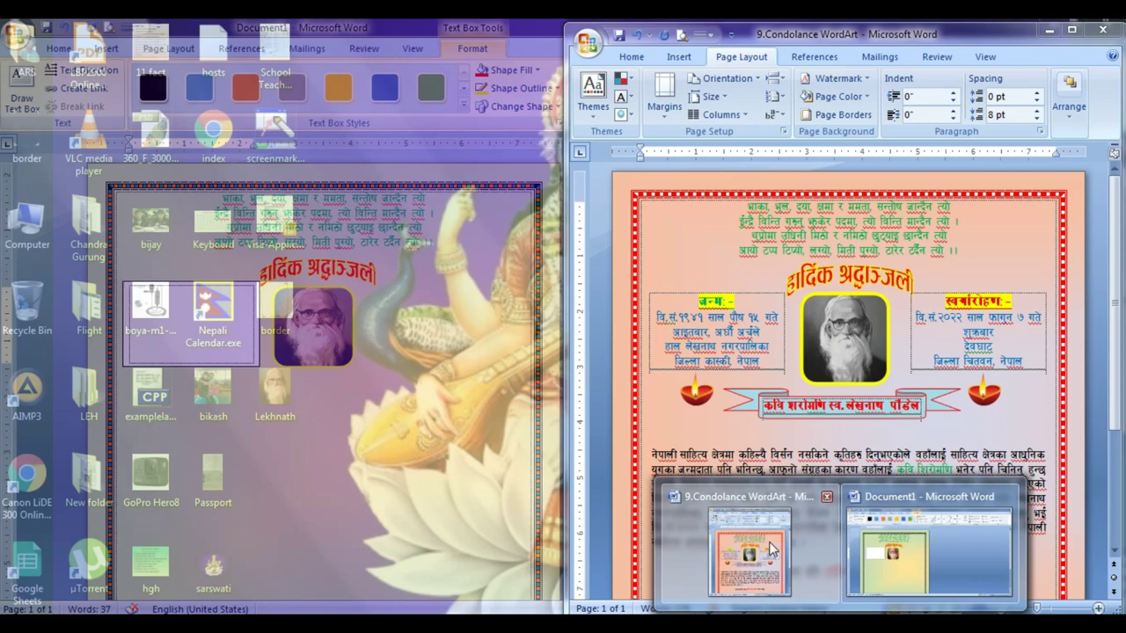
left_click(729, 563)
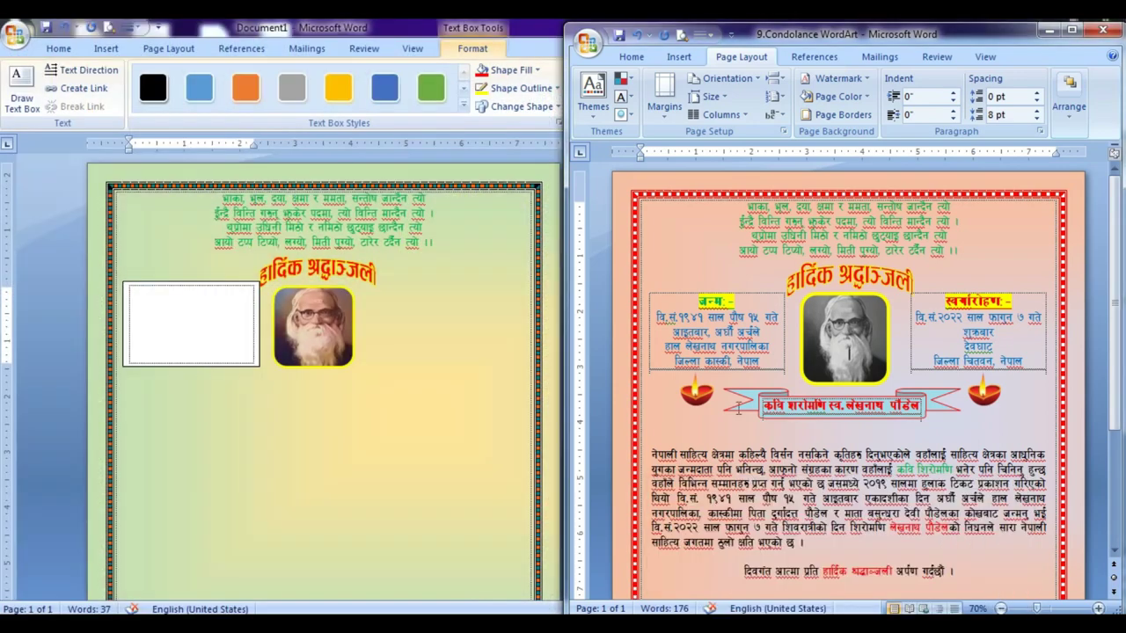
left_click(762, 354)
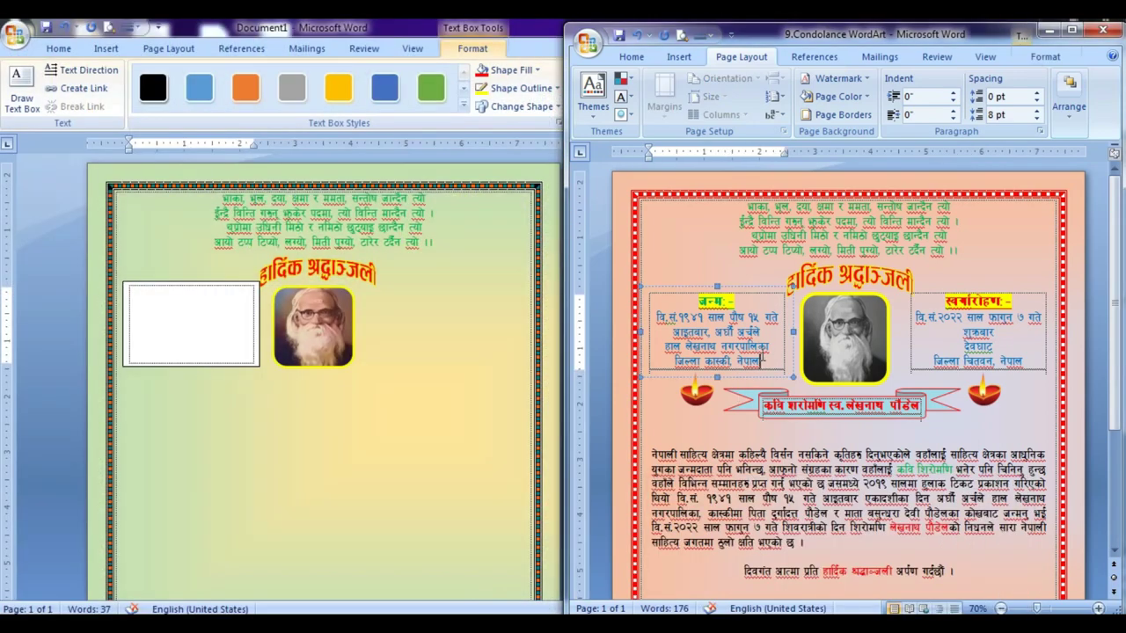
mouse_move(762, 355)
left_mouse_down()
mouse_move(652, 317)
mouse_move(698, 295)
left_mouse_up()
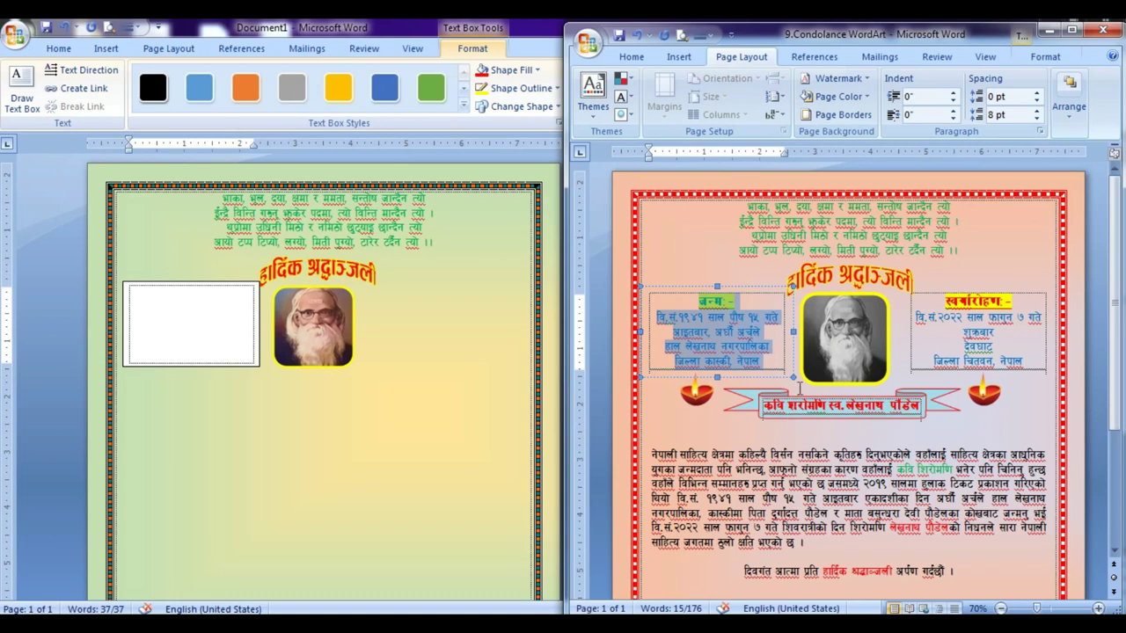
left_click(181, 301)
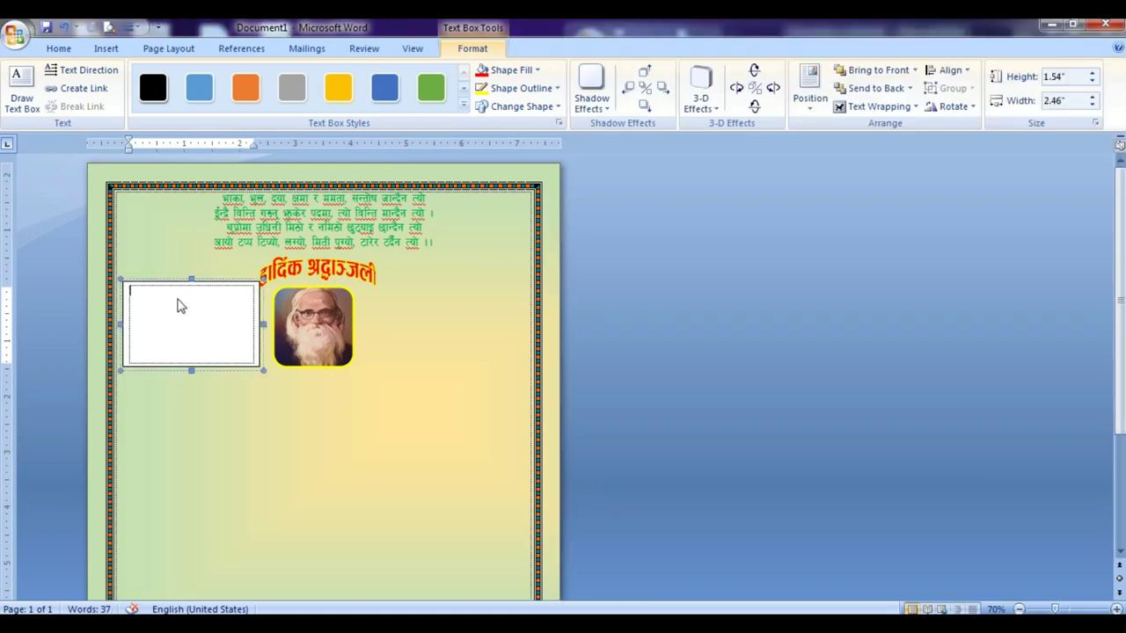
key("ctrl+v")
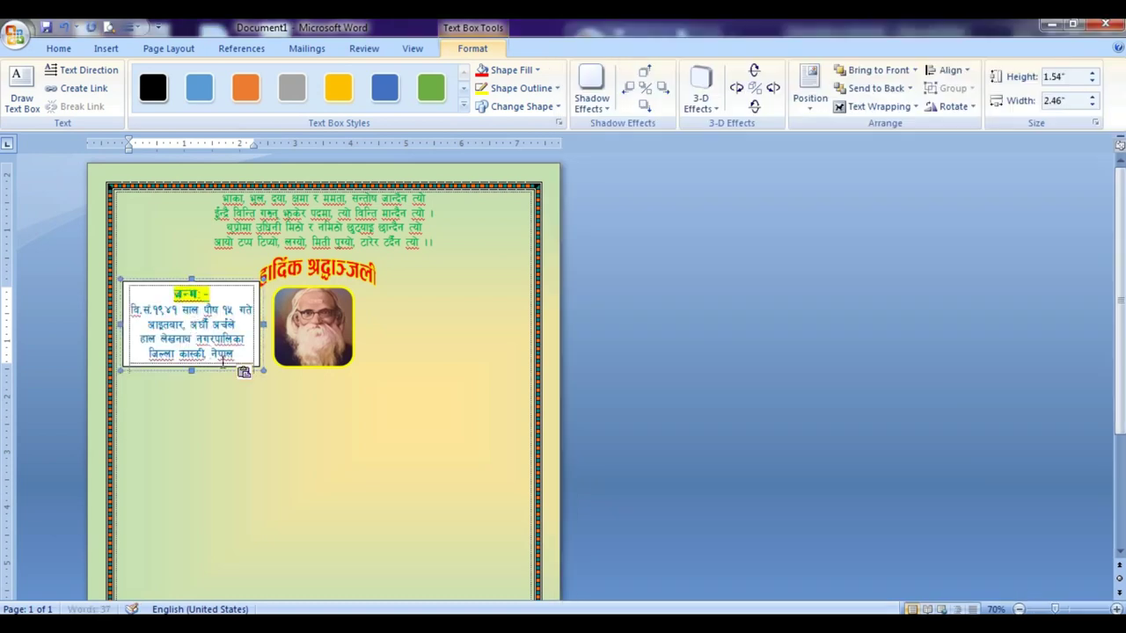
left_click(221, 397)
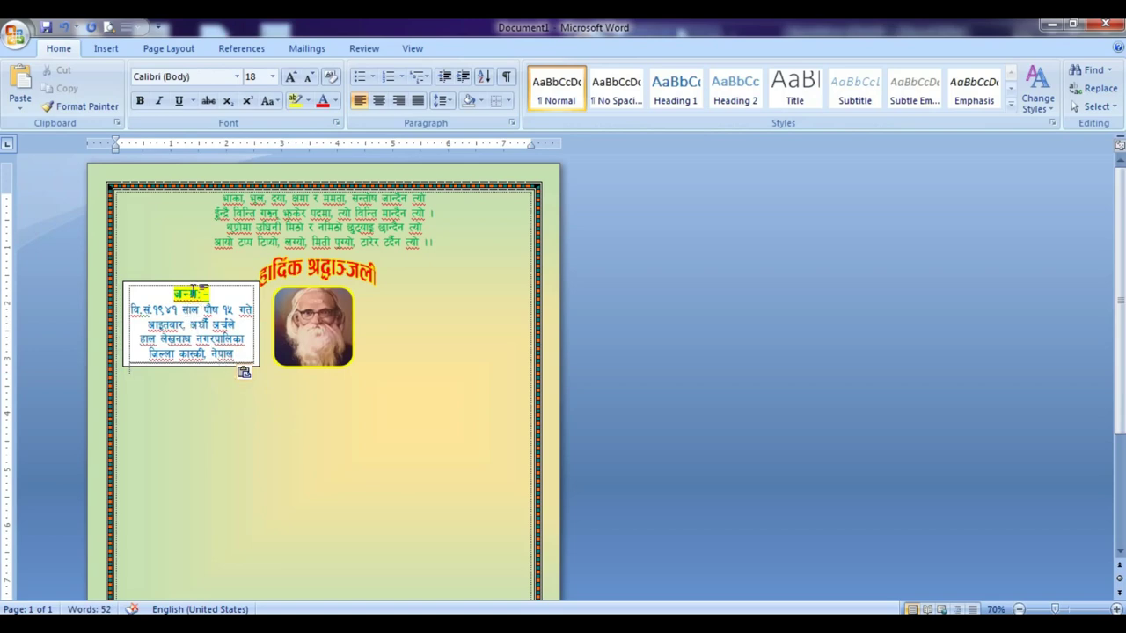
left_click(209, 283)
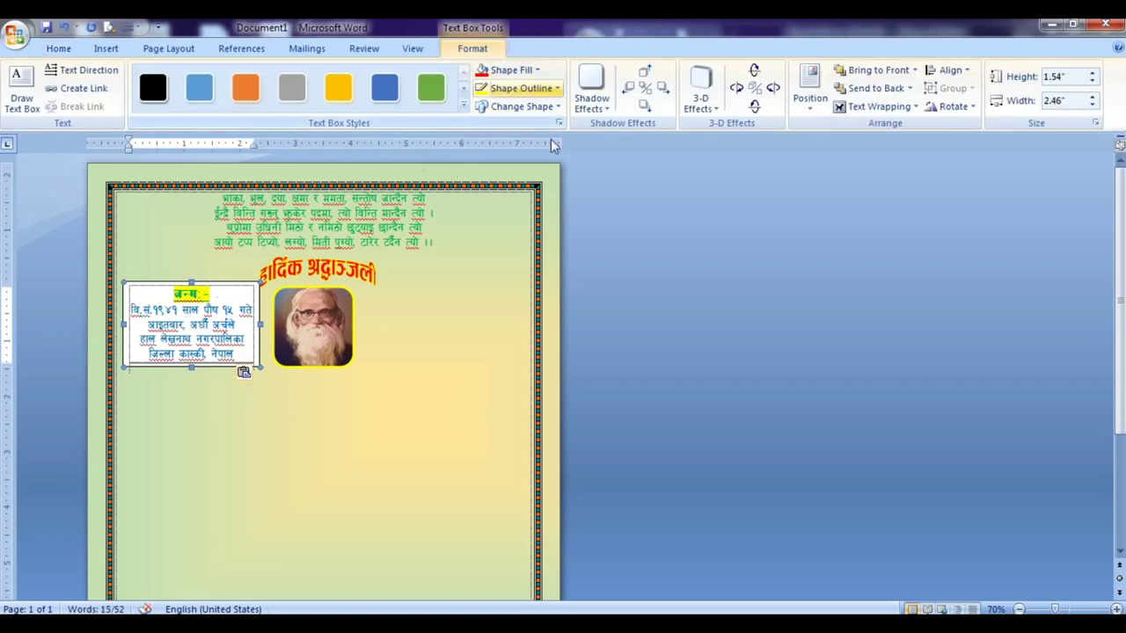
Set the birth-details text box to No Fill and No Outline.
left_click(537, 70)
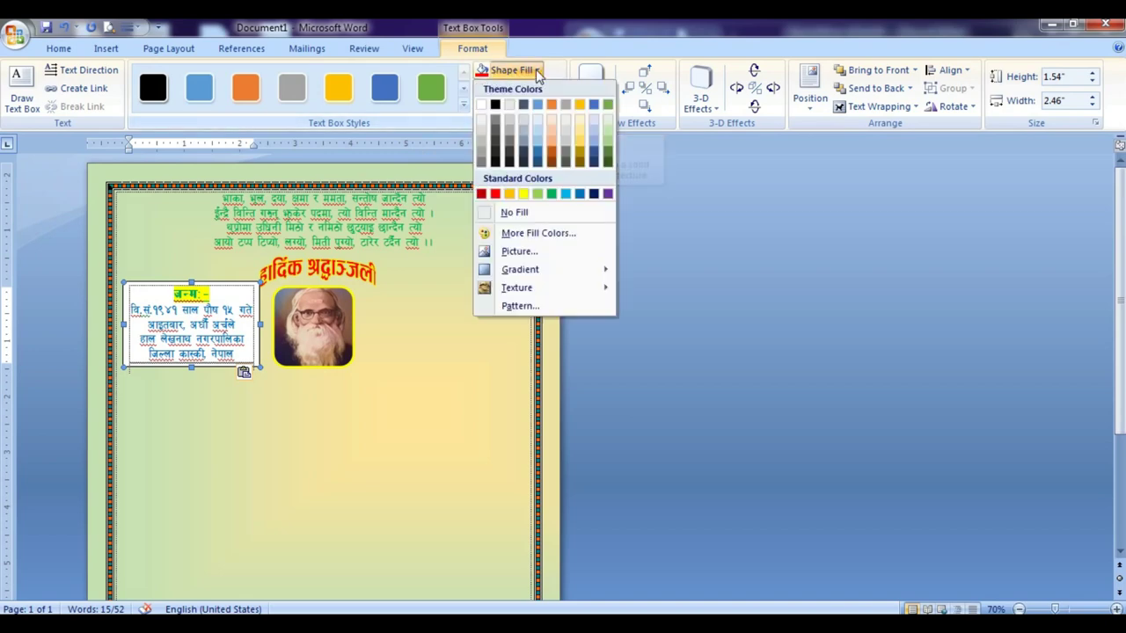
left_click(527, 216)
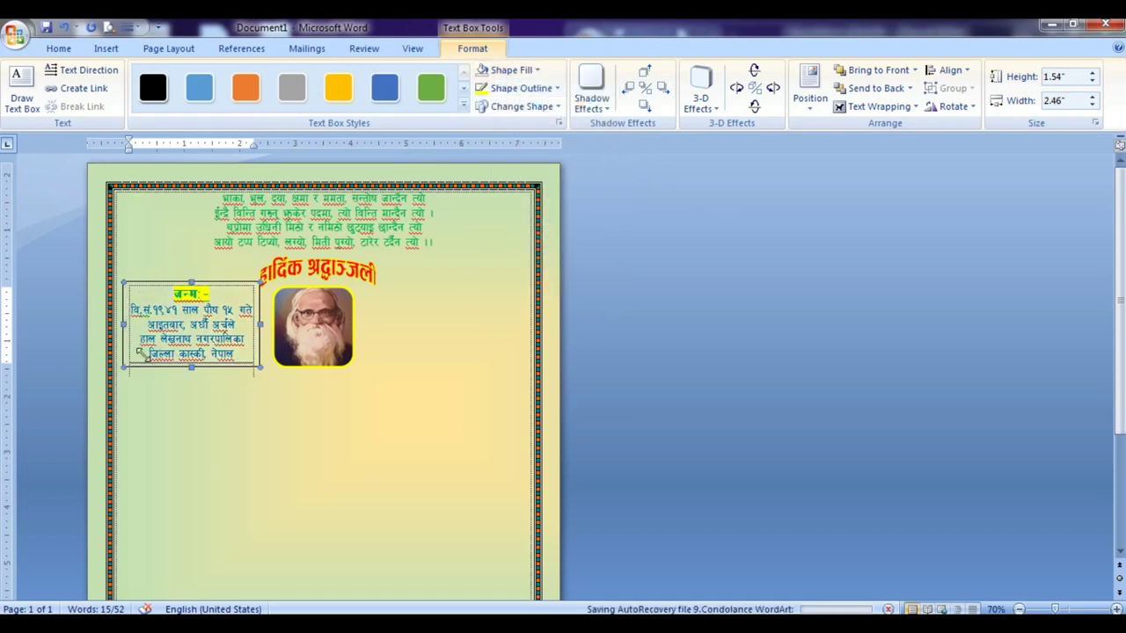
left_click(523, 88)
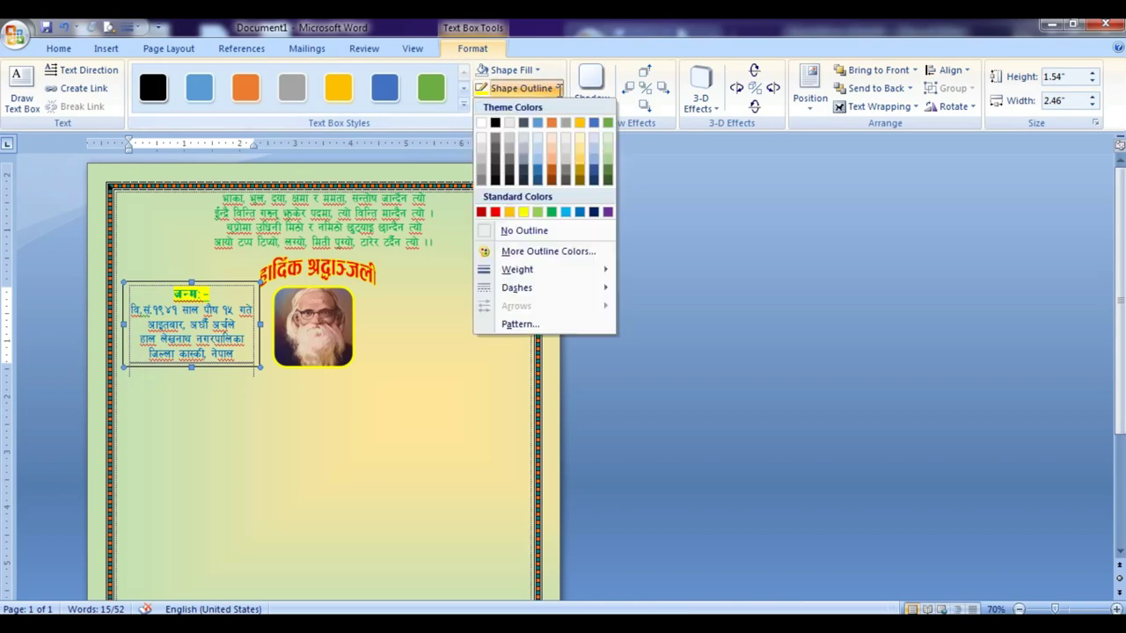
left_click(532, 230)
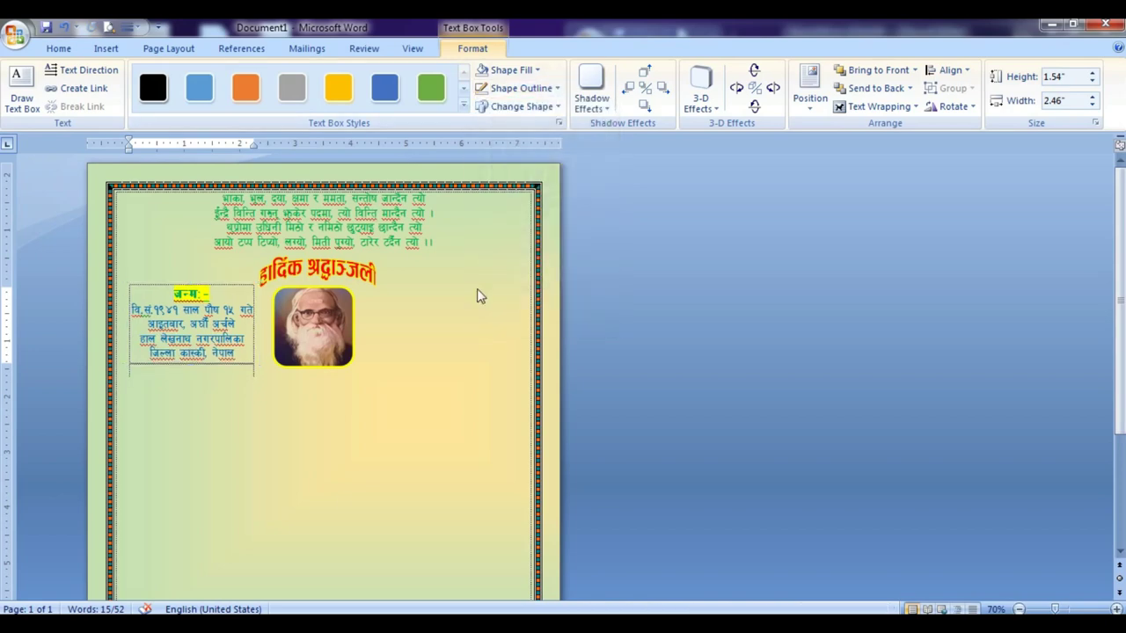
left_click(316, 435)
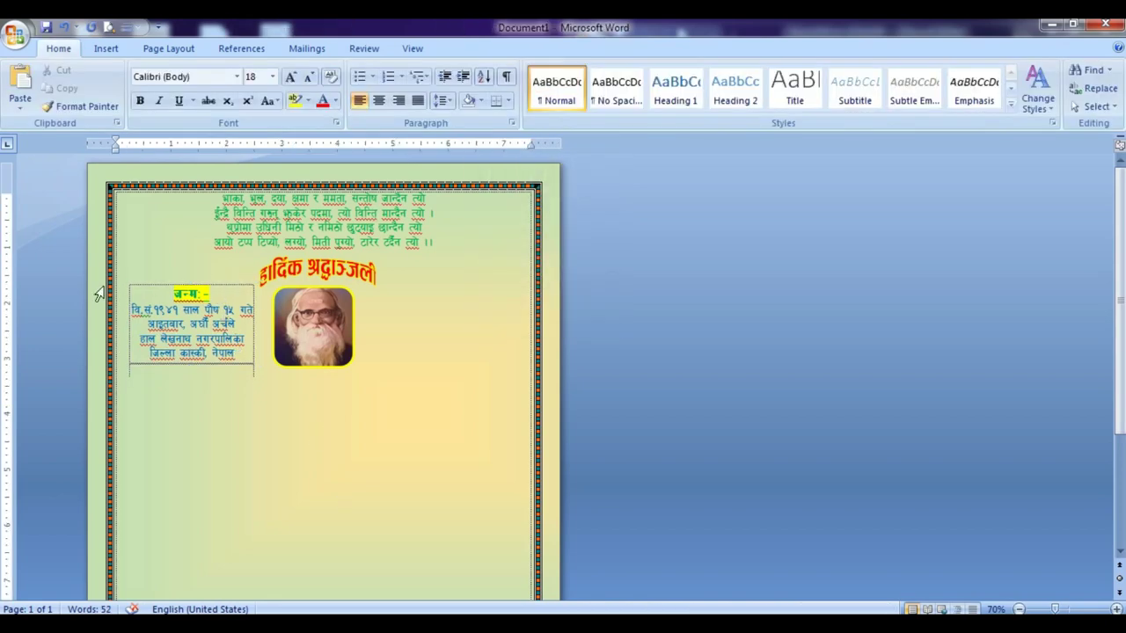
left_click(110, 29)
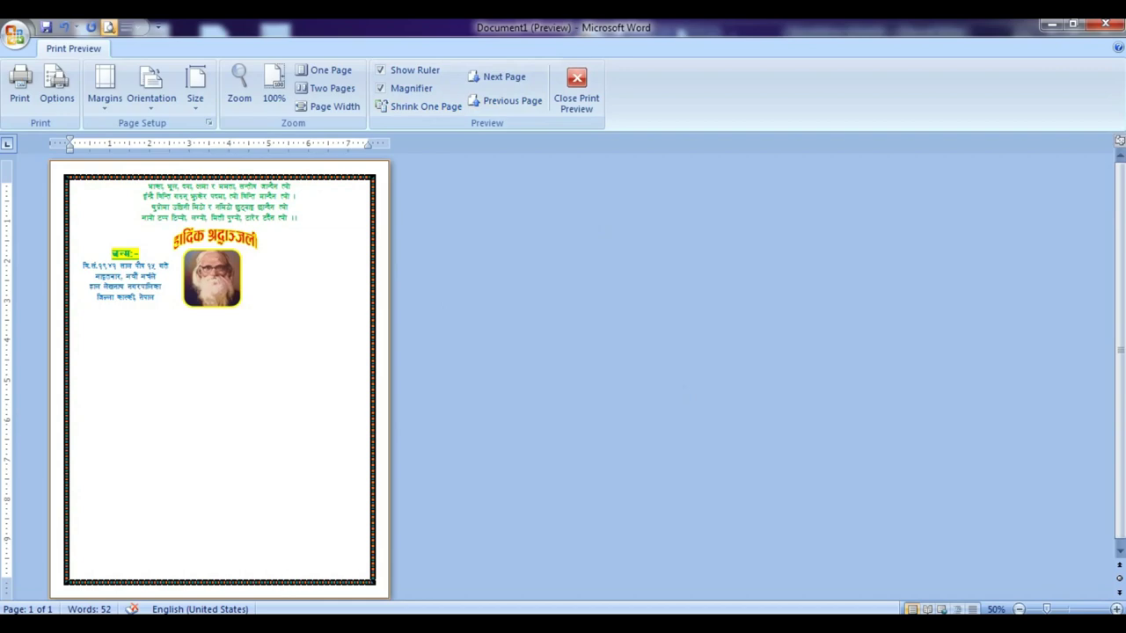
left_click(332, 437)
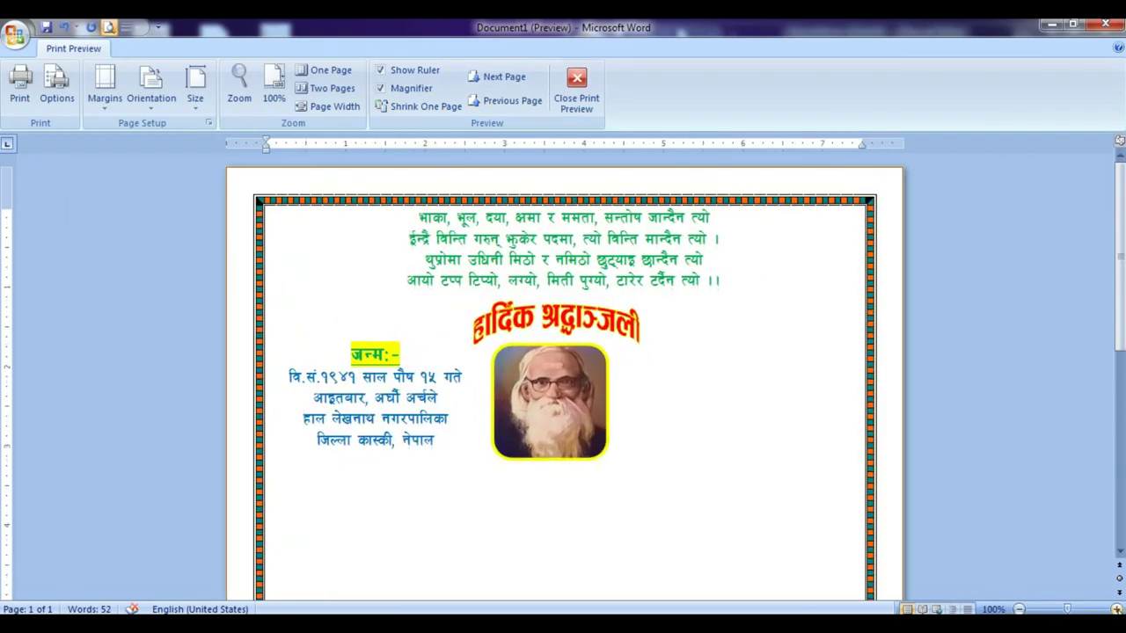
left_click(577, 86)
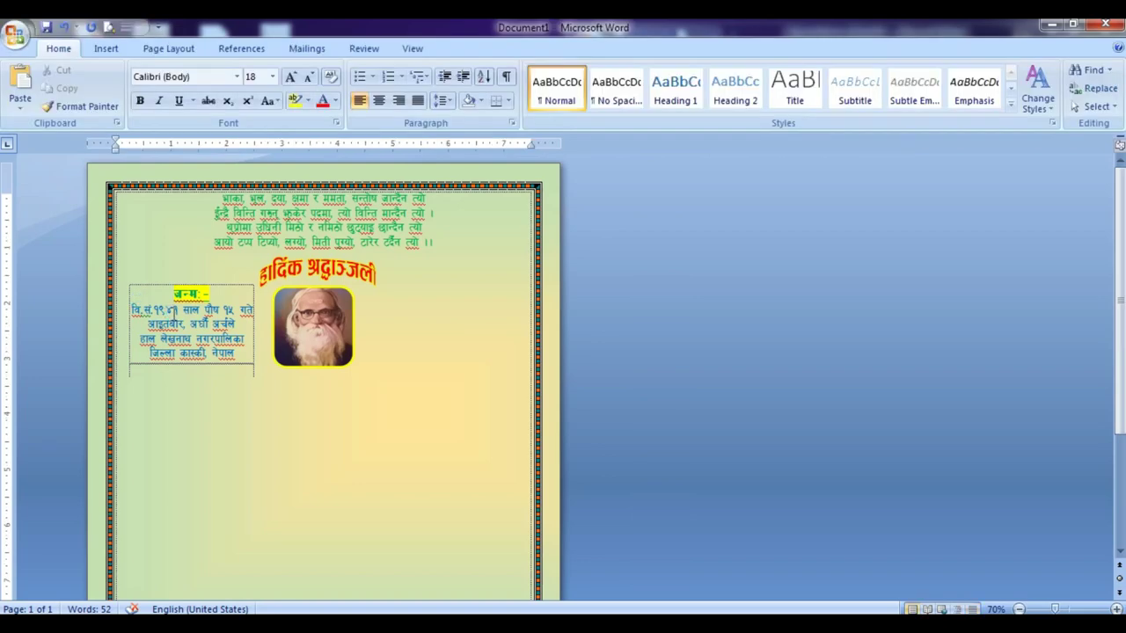
left_click(221, 371)
Compare the birth-details box with the reference card, keeping its bolder, larger text.
left_click(468, 51)
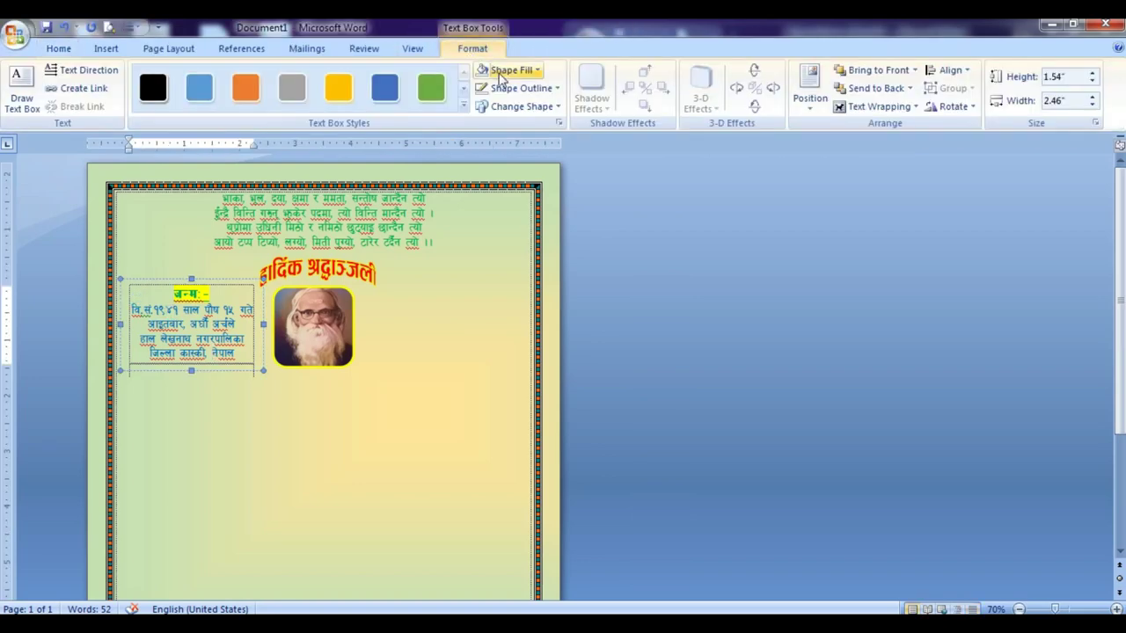
left_click(557, 89)
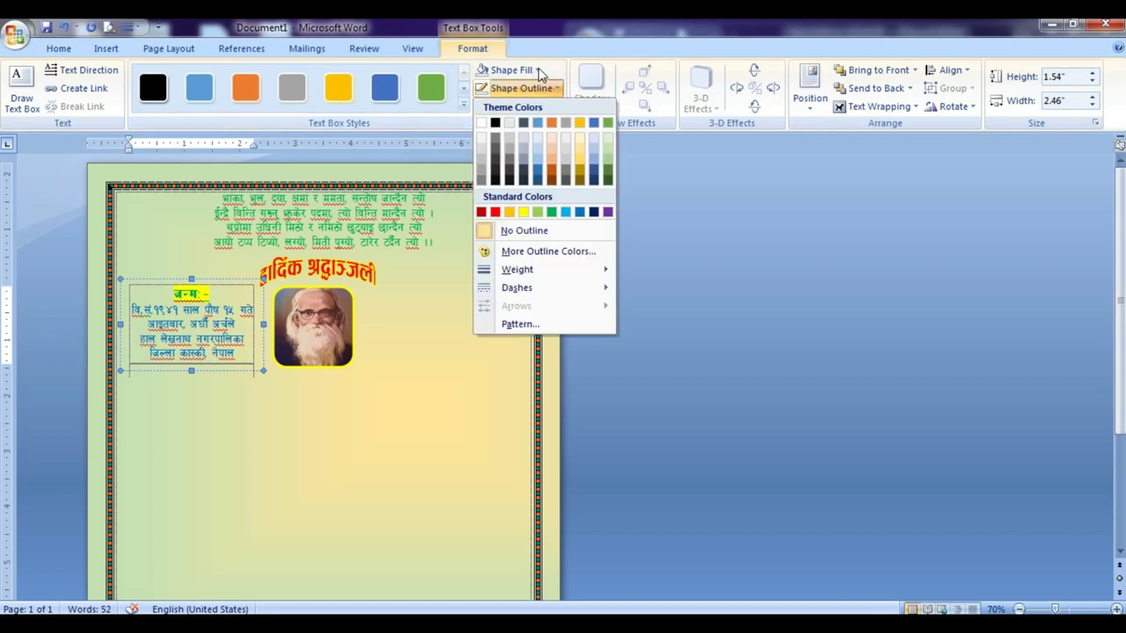
left_click(297, 482)
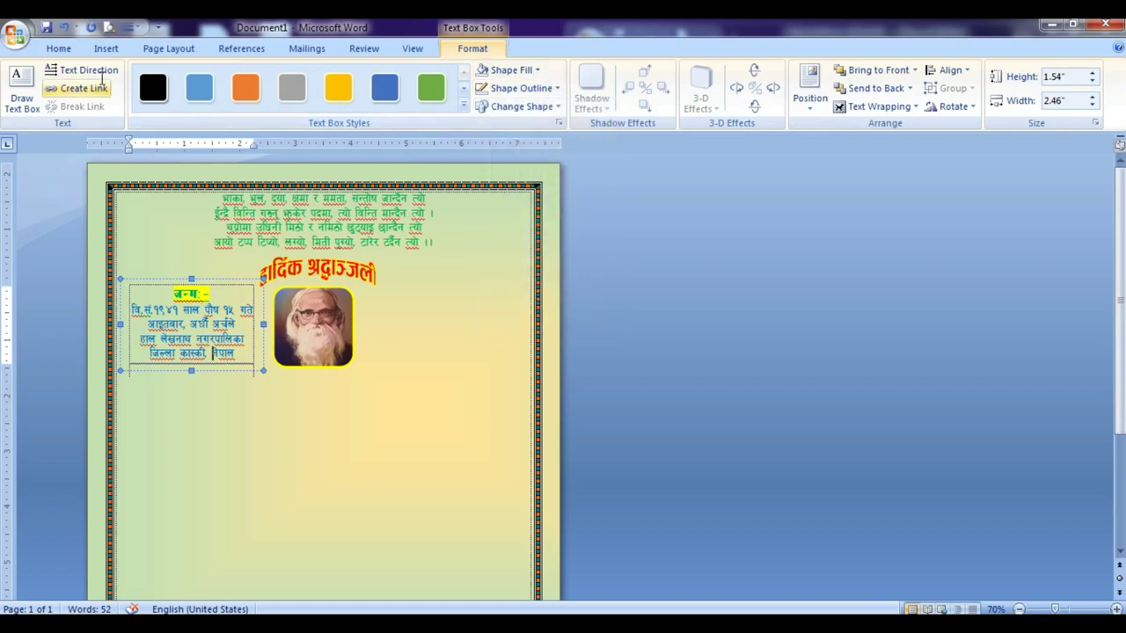
left_click(170, 284)
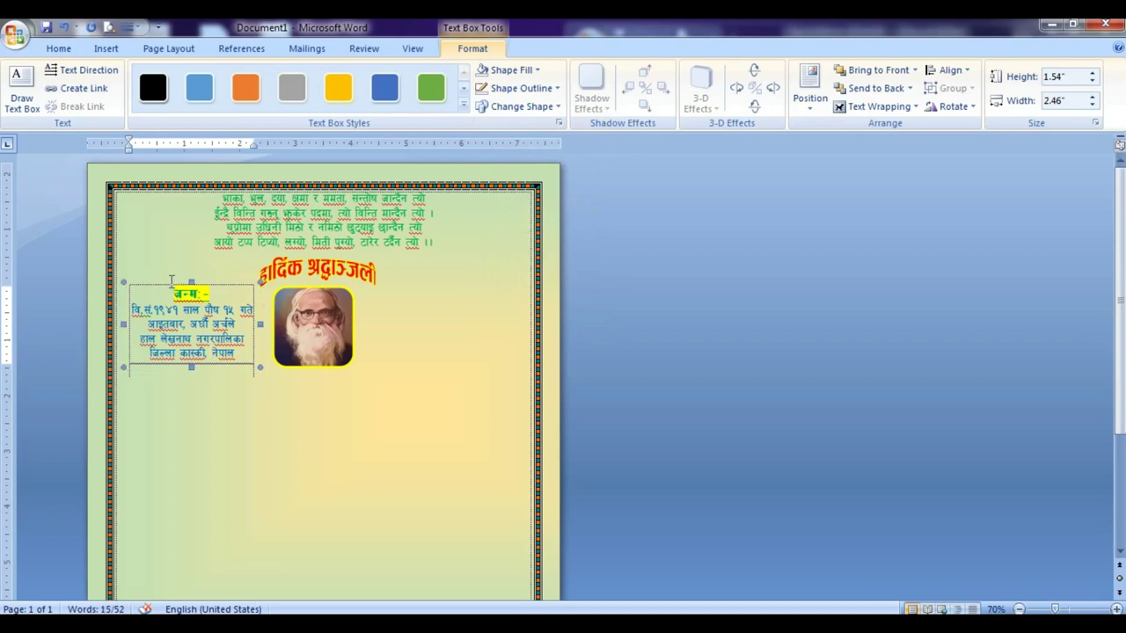
left_click(752, 574)
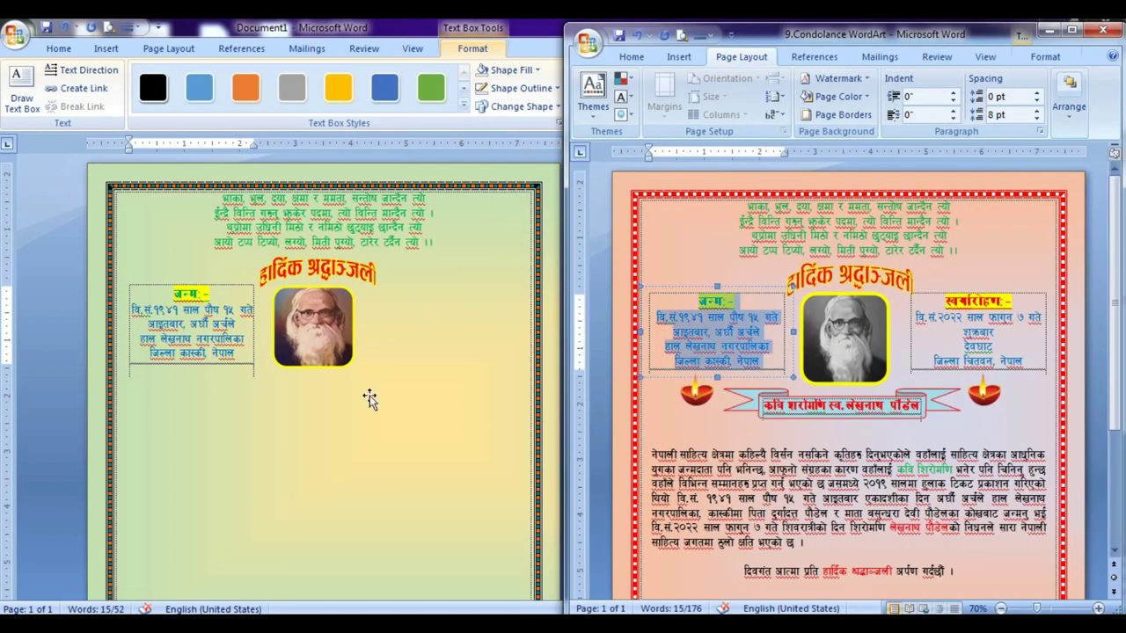
left_click(230, 343)
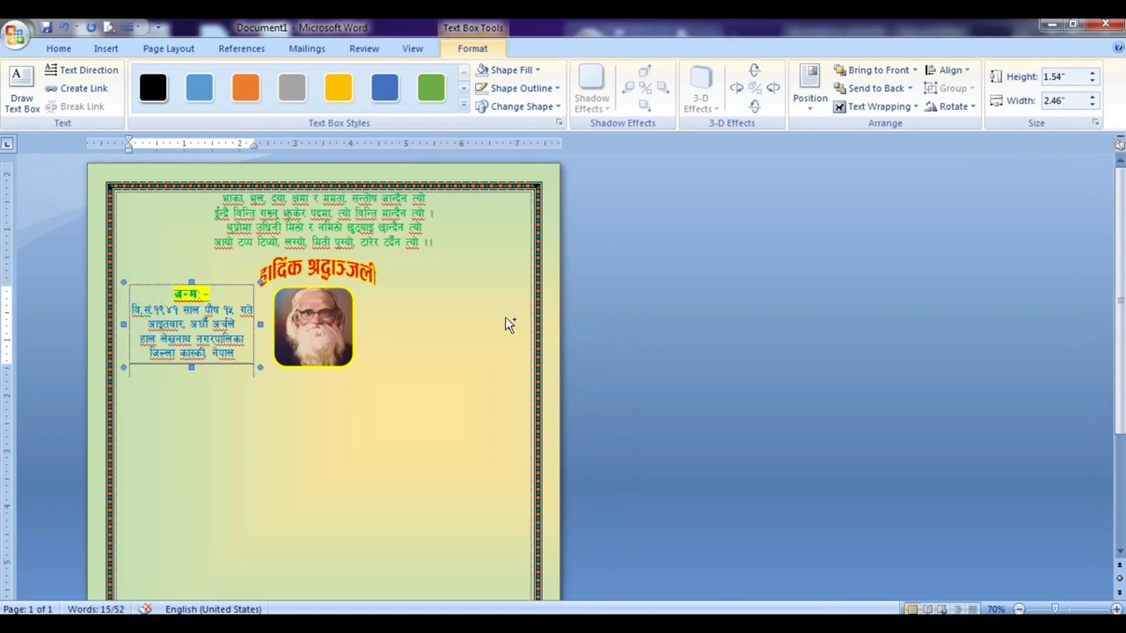
left_click(467, 324)
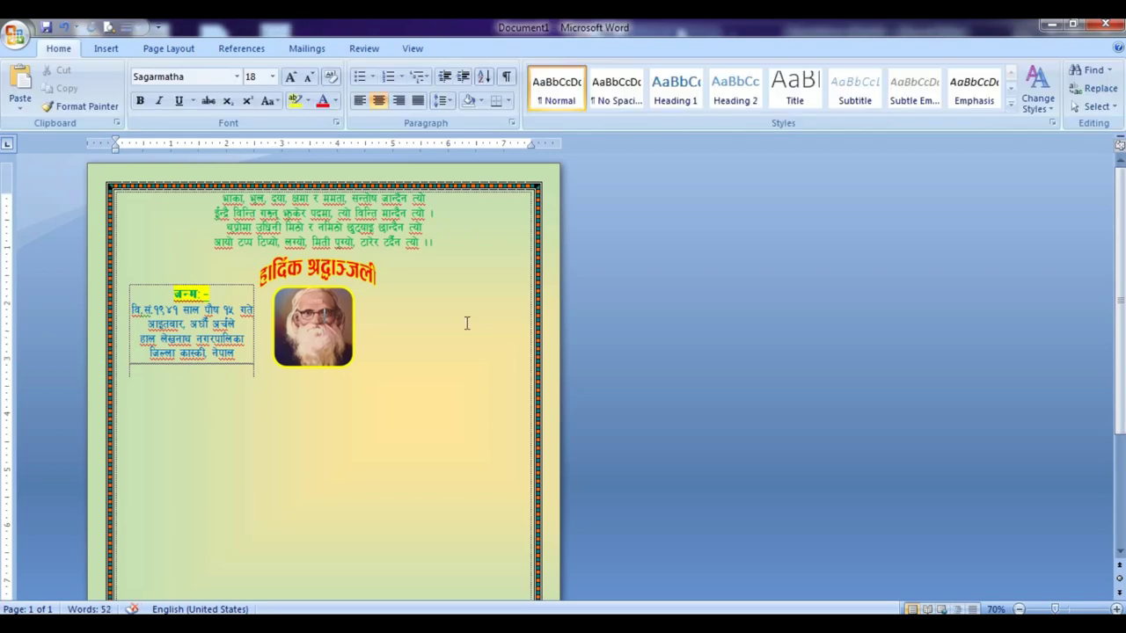
left_click(163, 284)
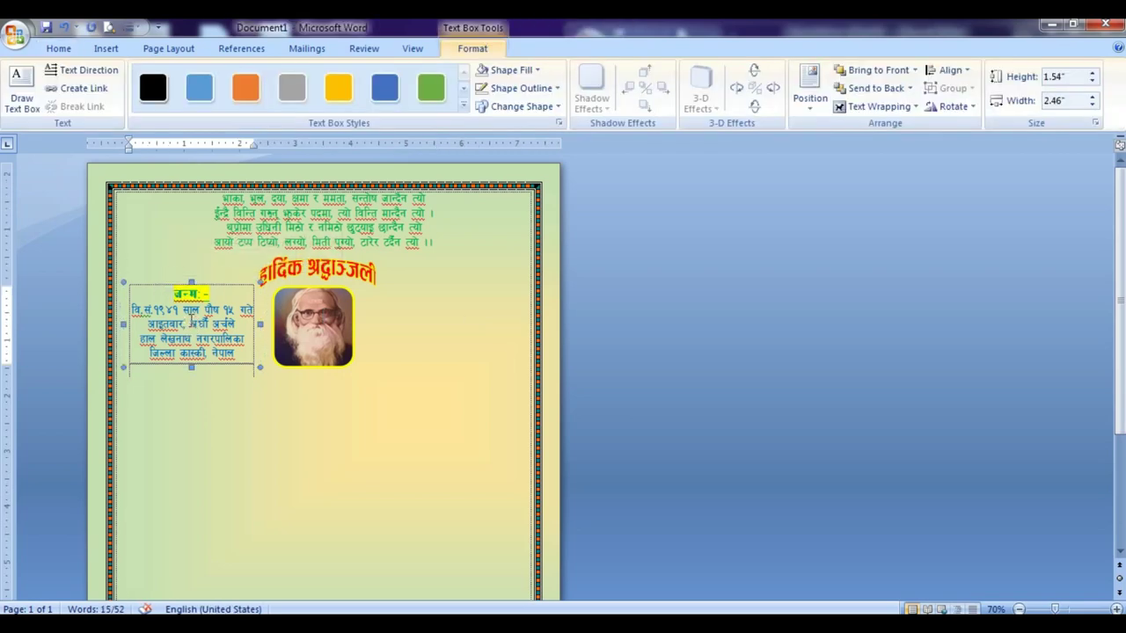
key("ctrl+z")
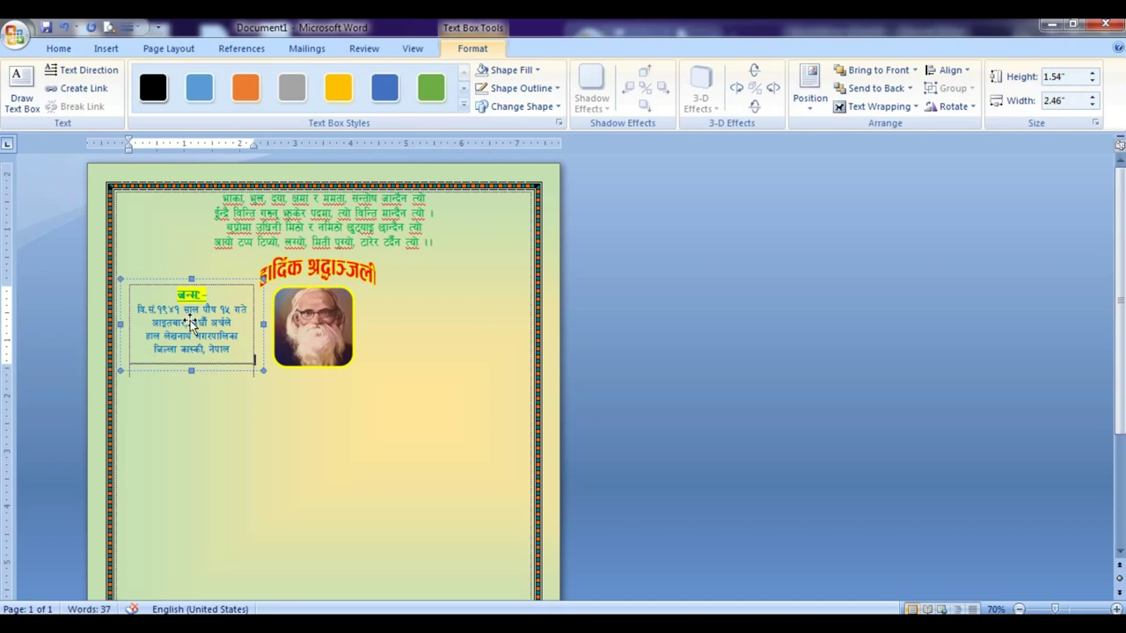
key("ctrl+y")
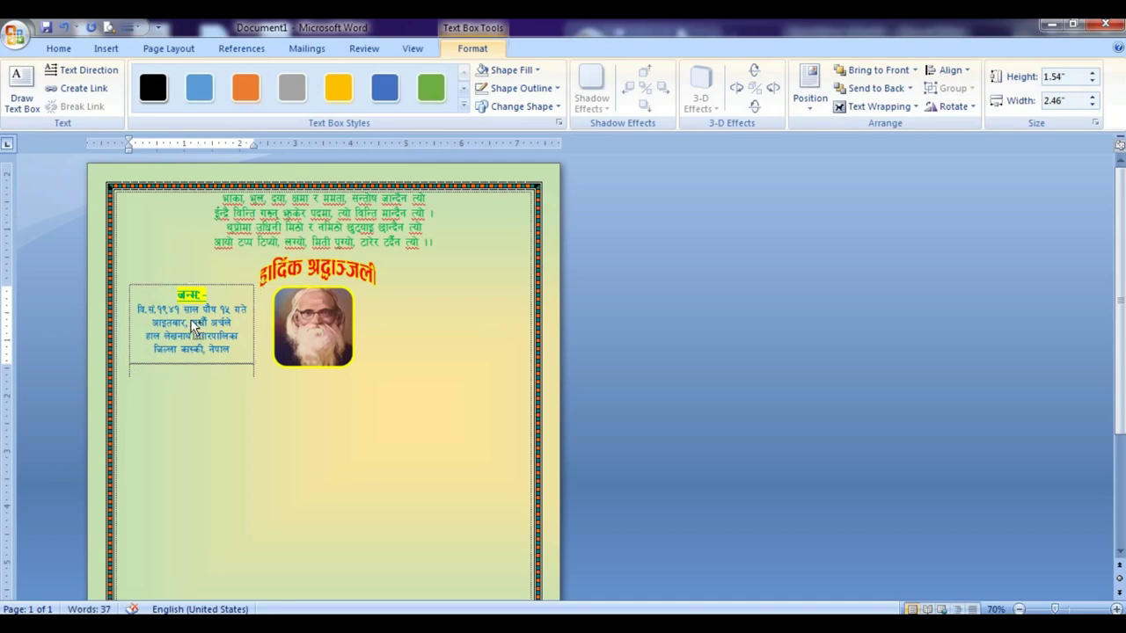
Paste a duplicate of the जन्म birth-details box onto the card.
left_click(182, 285)
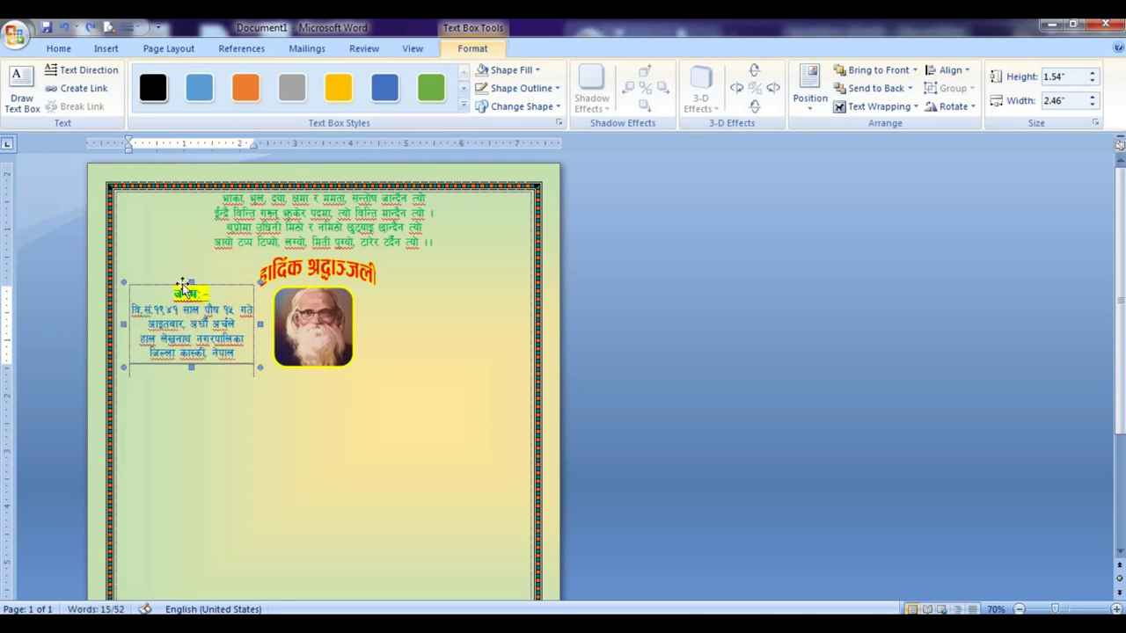
left_click(278, 411)
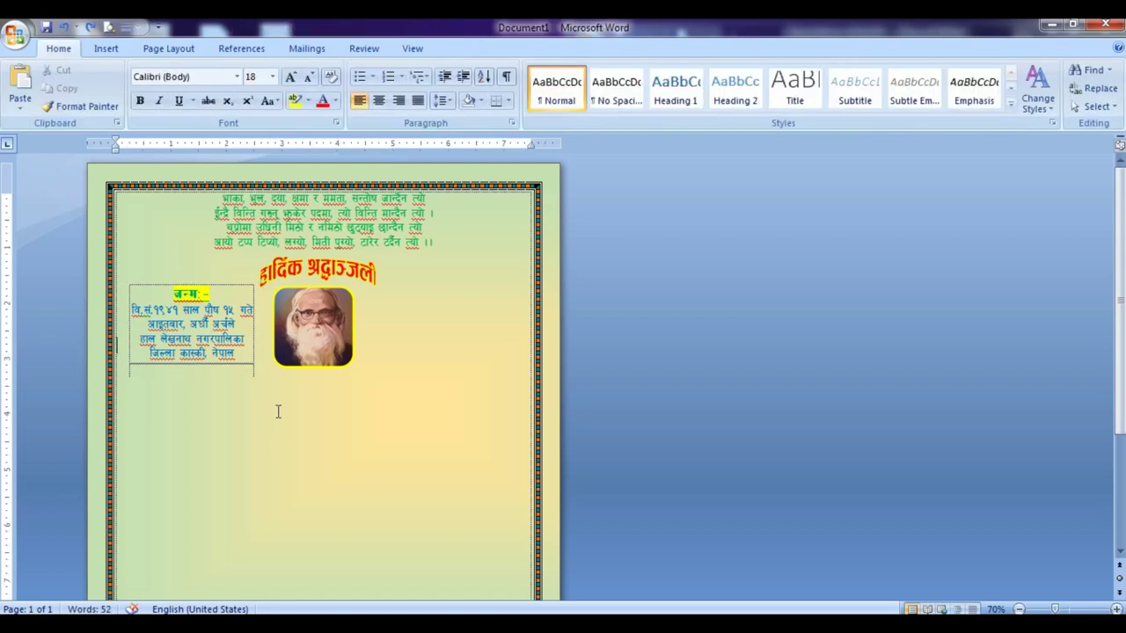
left_click(200, 280)
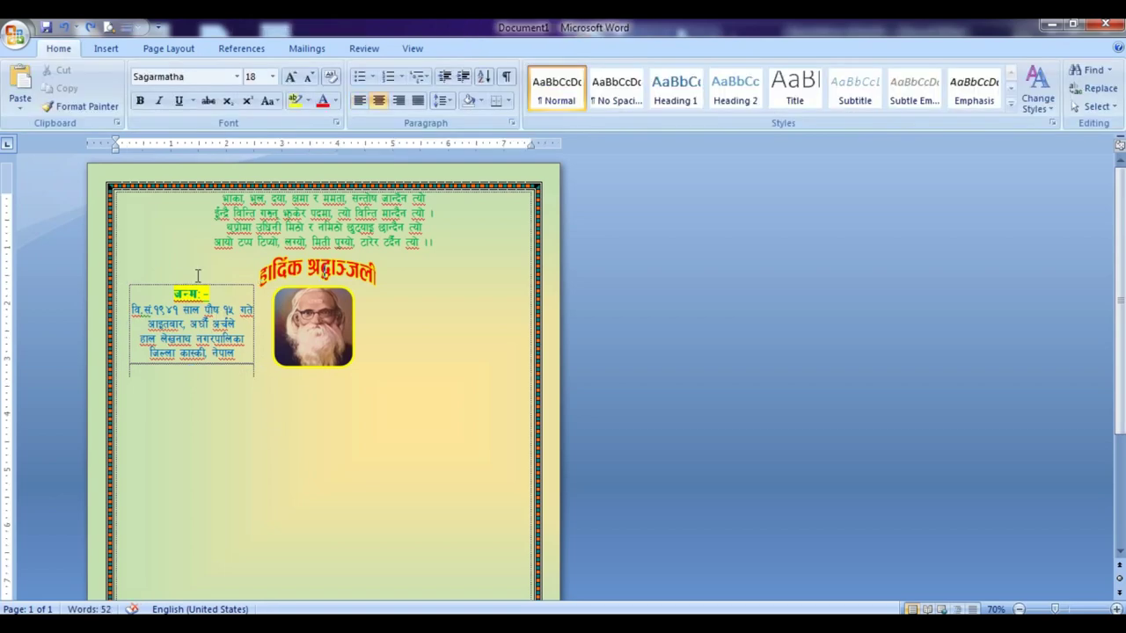
left_click(272, 426)
key("ctrl+v")
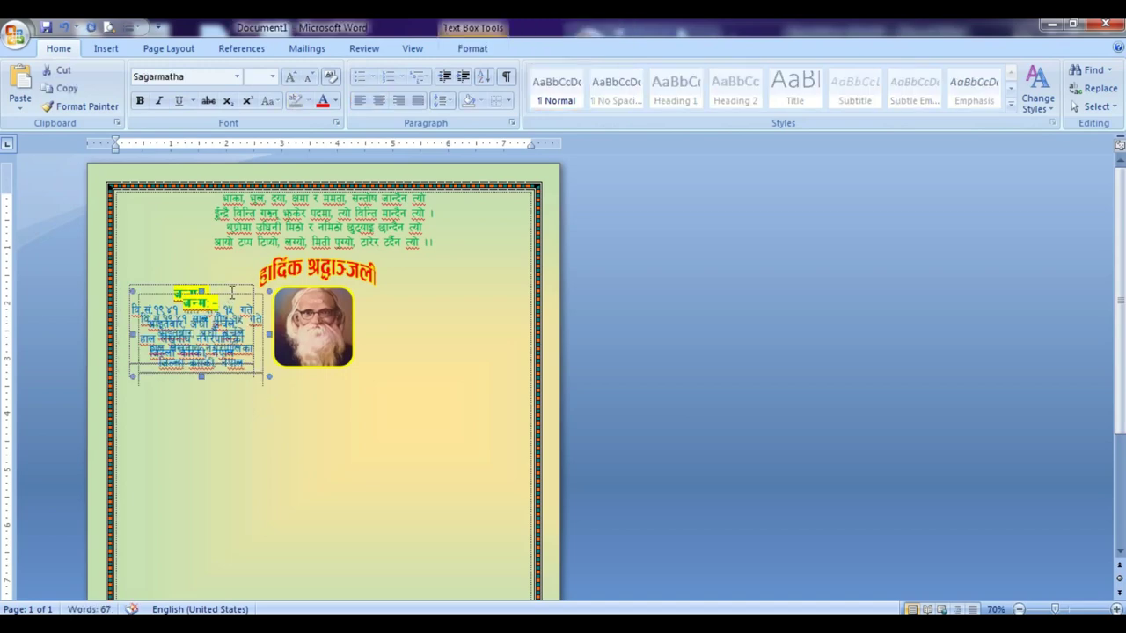
Move the copied box right of the photo, align it with the original, and clear its text.
left_click_drag(231, 293, 482, 284)
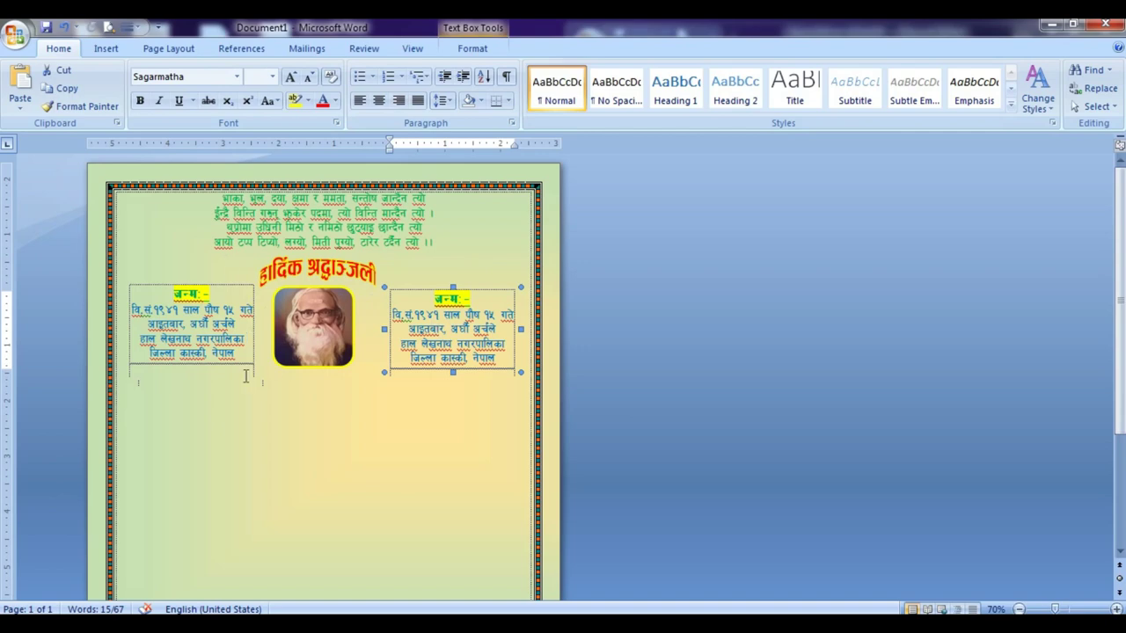
left_click(494, 284)
key("Up")
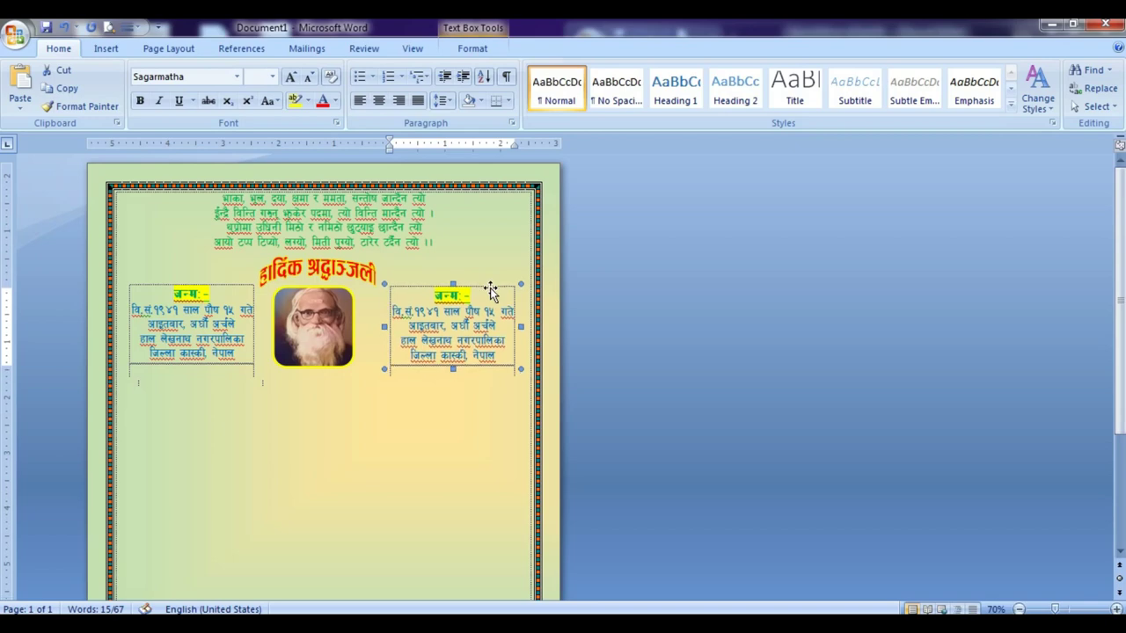
key("Right")
key("Right")
key("Right")
key("Right")
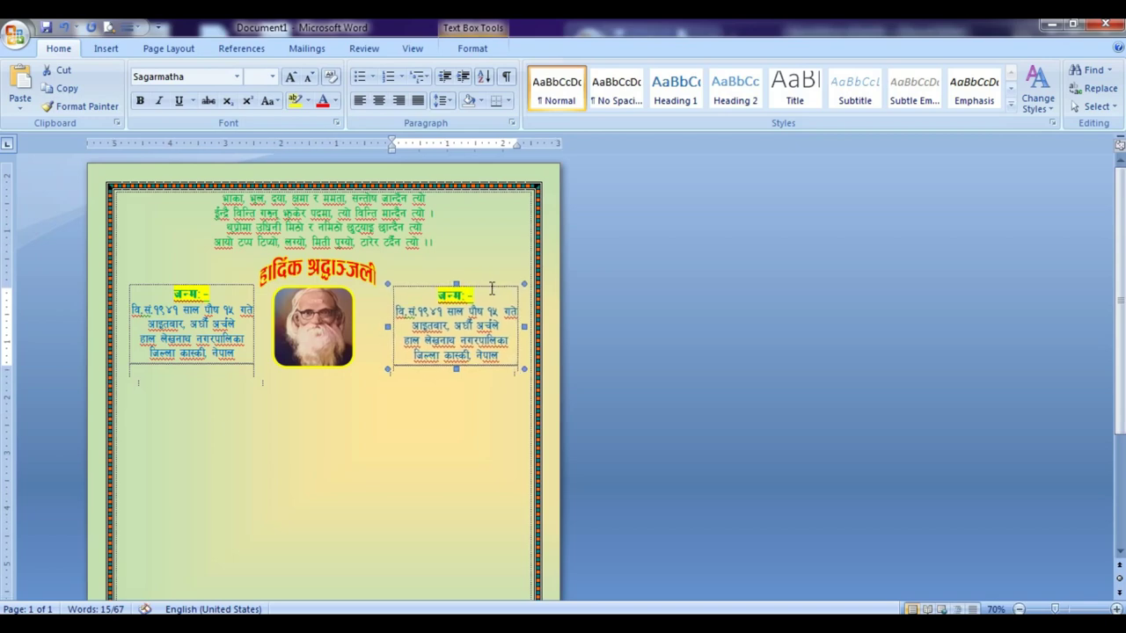
key("Right")
key("Right")
key("Right")
key("Right")
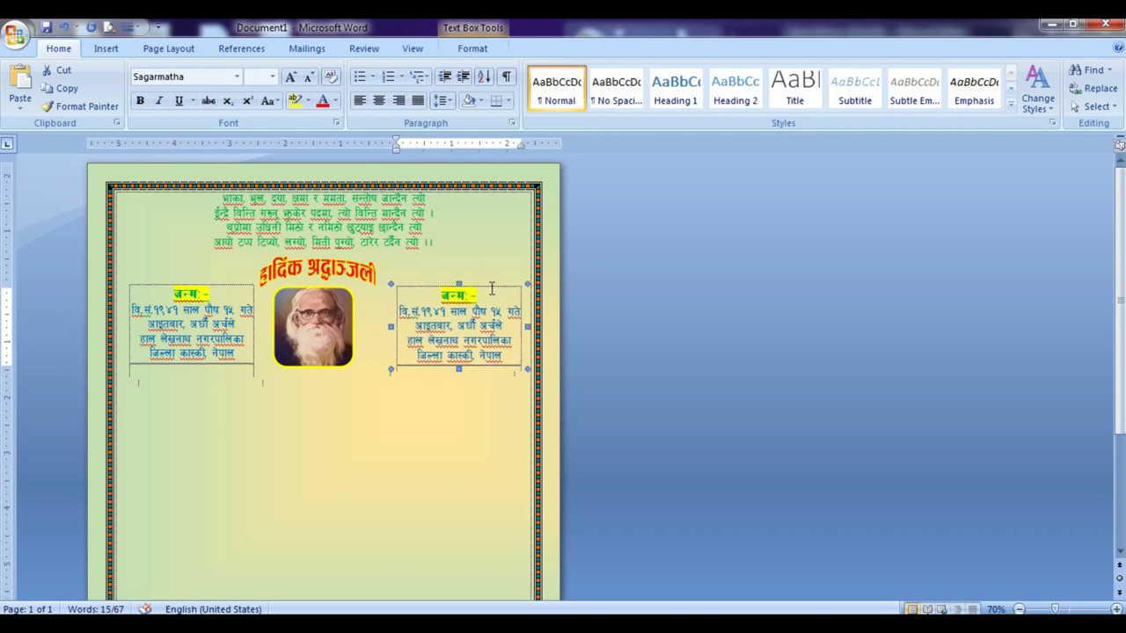
key("Up")
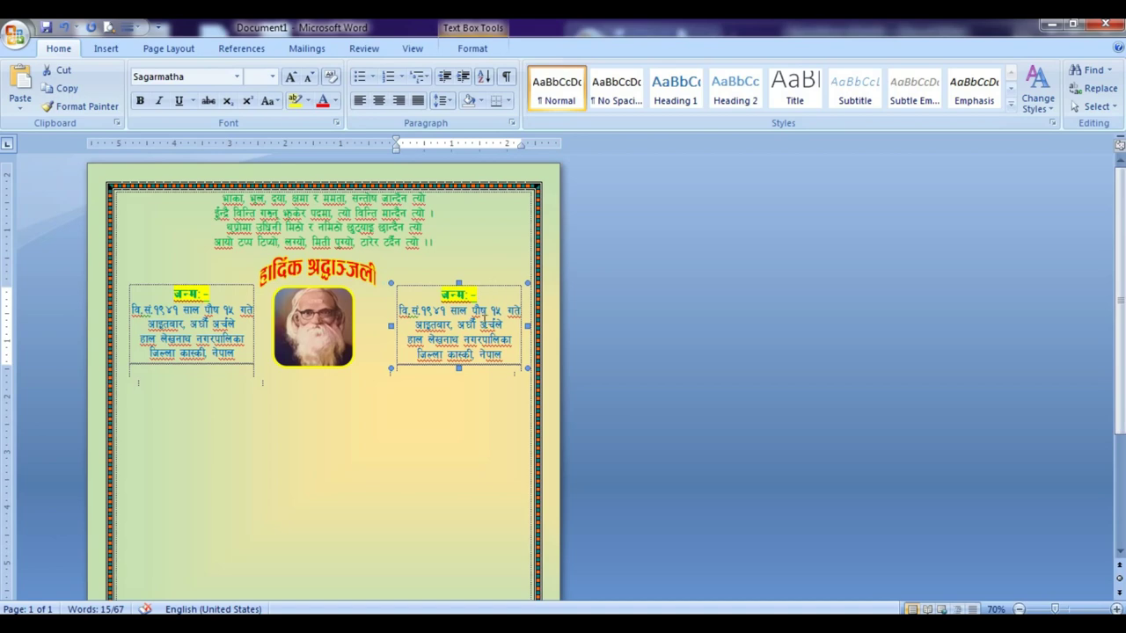
left_click(390, 300)
key("Delete")
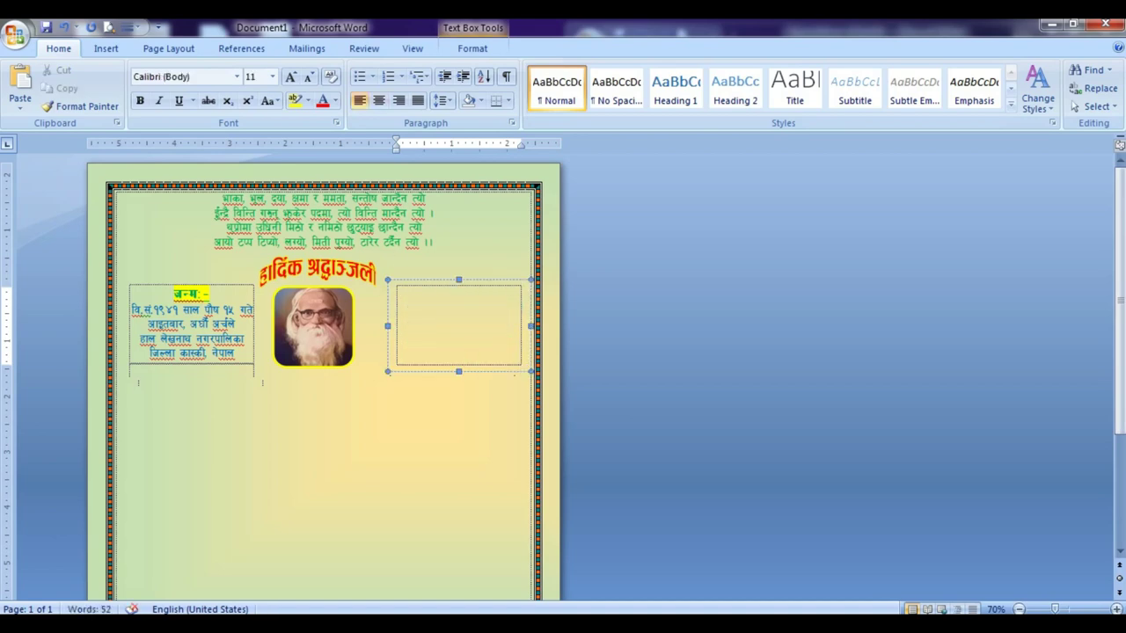
Copy the स्वर्गारोहण death details from the sample card into the empty right-hand box.
left_click(748, 545)
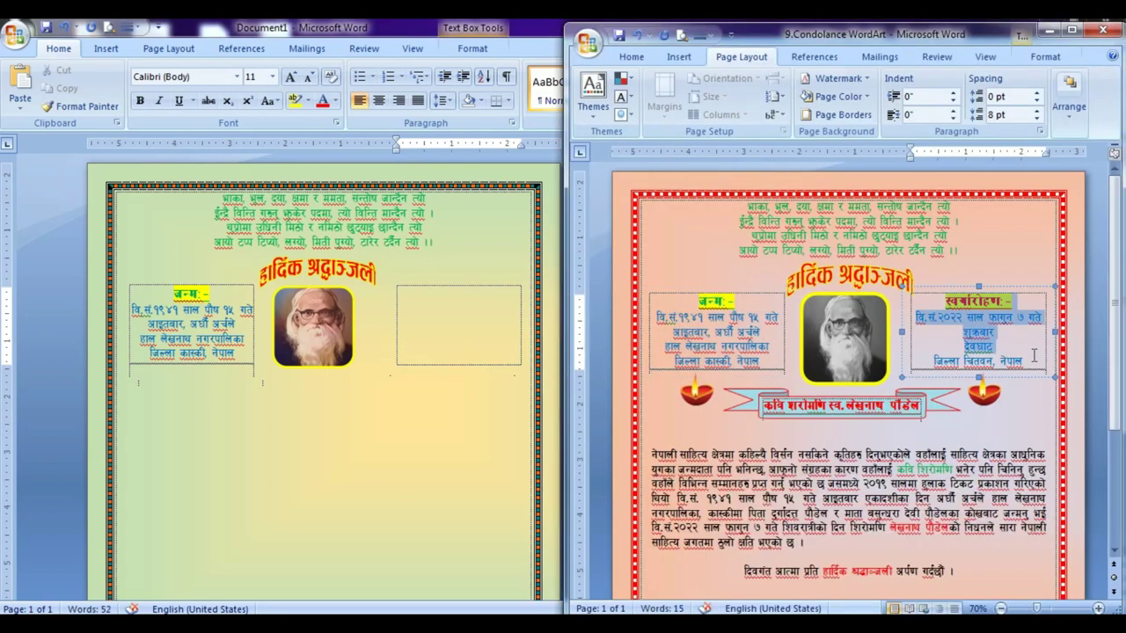
left_click_drag(945, 300, 1033, 359)
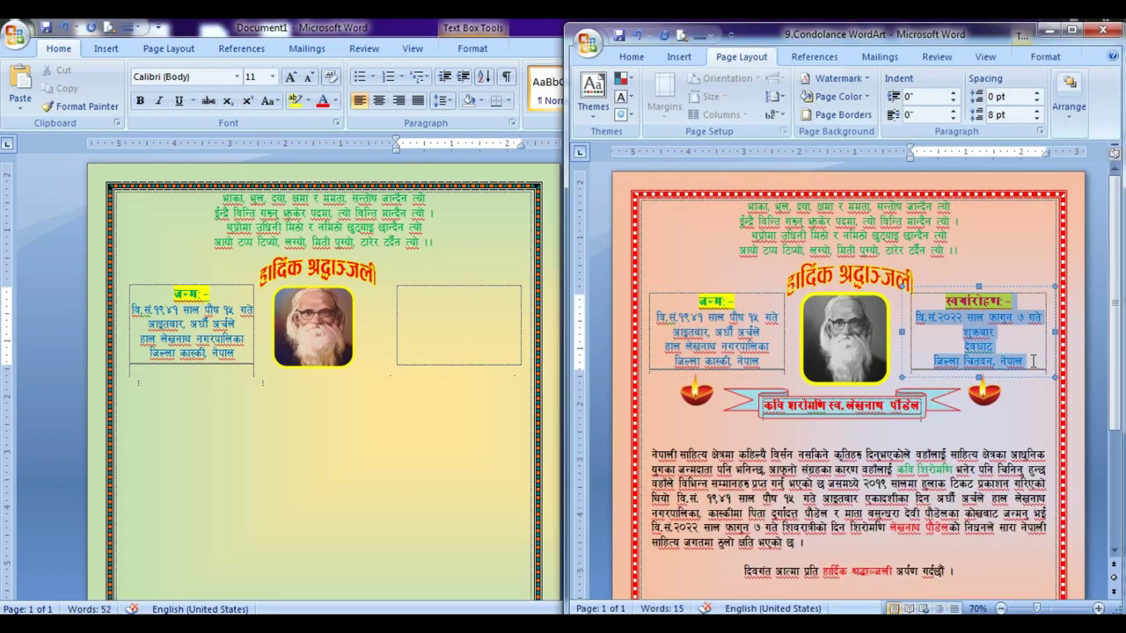
left_click(486, 301)
key("ctrl+v")
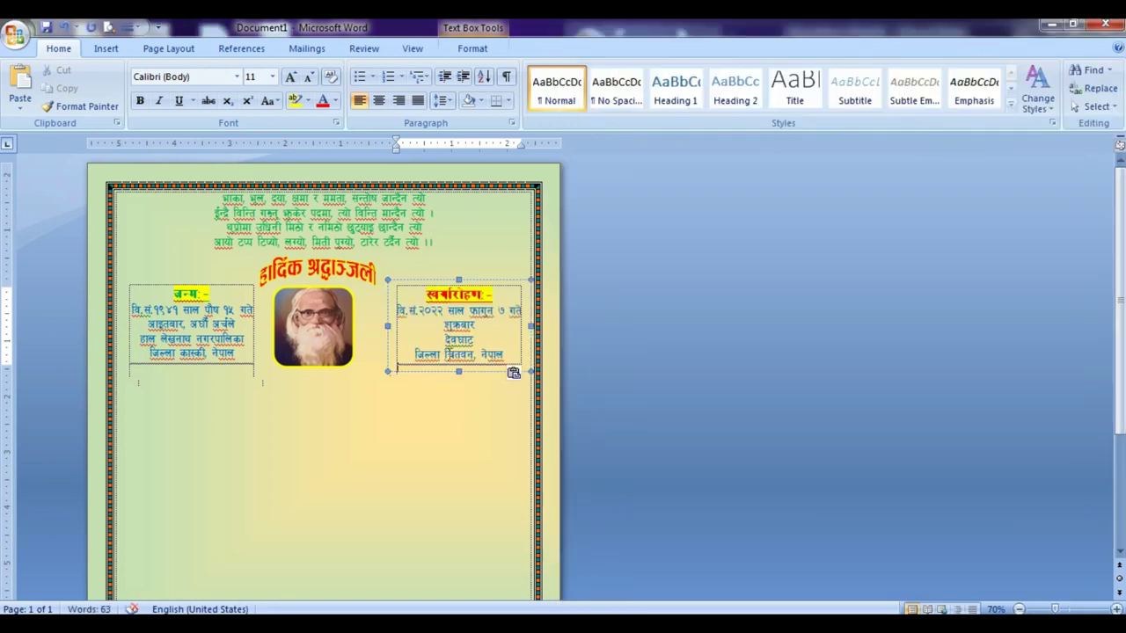
left_click(466, 456)
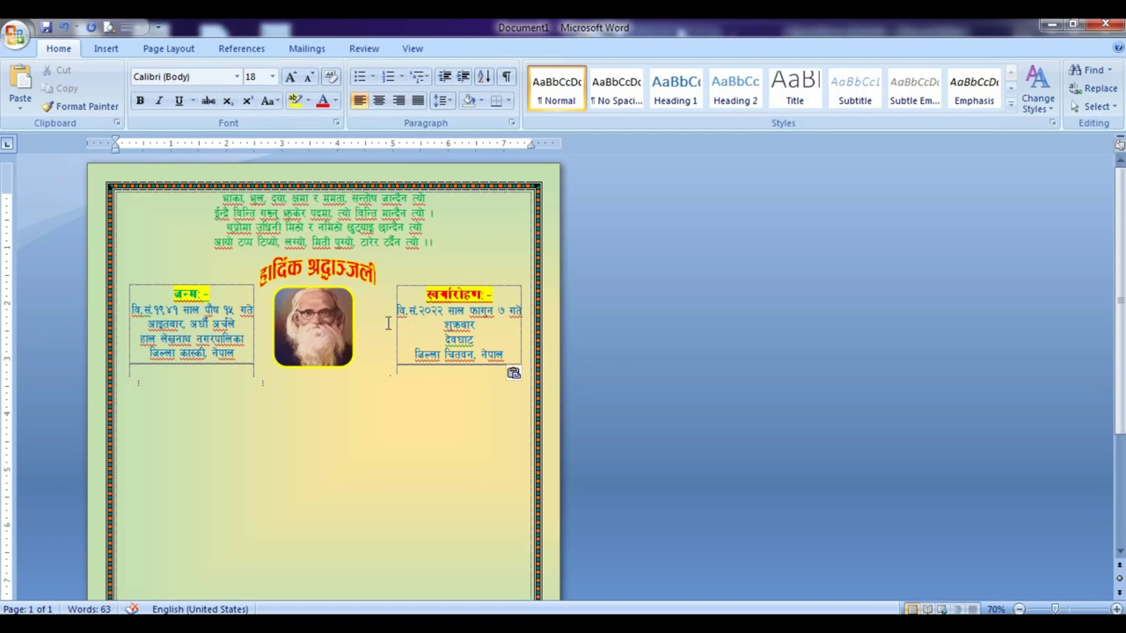
Nudge the portrait and the हार्दिक श्रद्धाञ्जली heading right to centre them between both boxes.
left_click(313, 330)
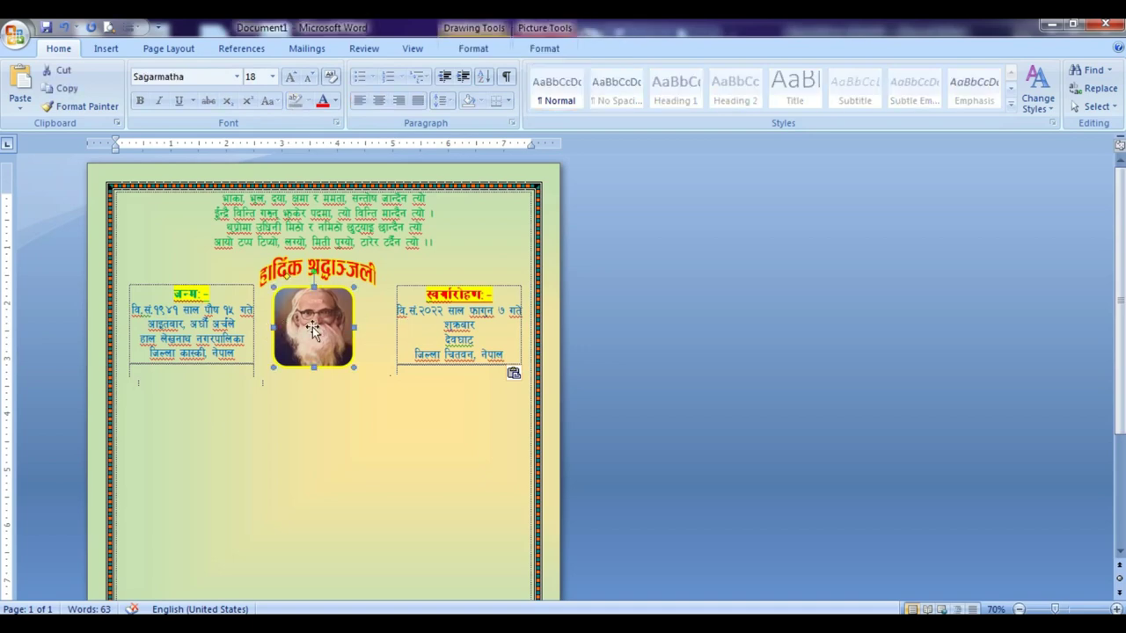
key("ctrl+Right")
key("ctrl+Right")
key("ctrl+Right")
key("ctrl+Right")
key("ctrl+Right")
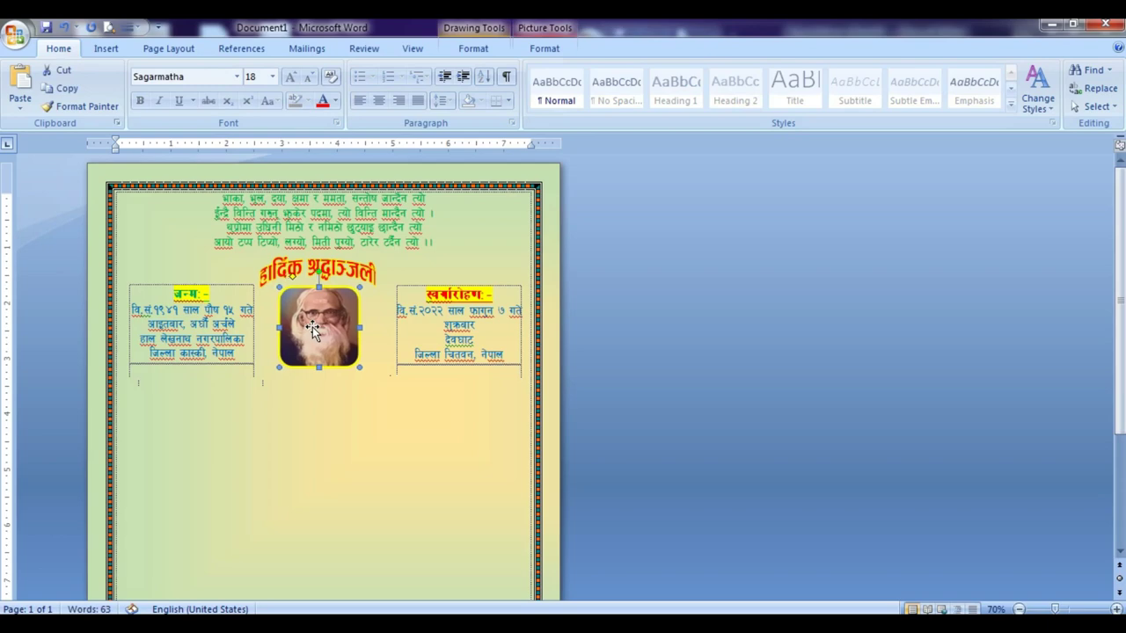
key("ctrl+Right")
key("ctrl+Right")
key("ctrl+Right")
key("ctrl+Right")
key("ctrl+Right")
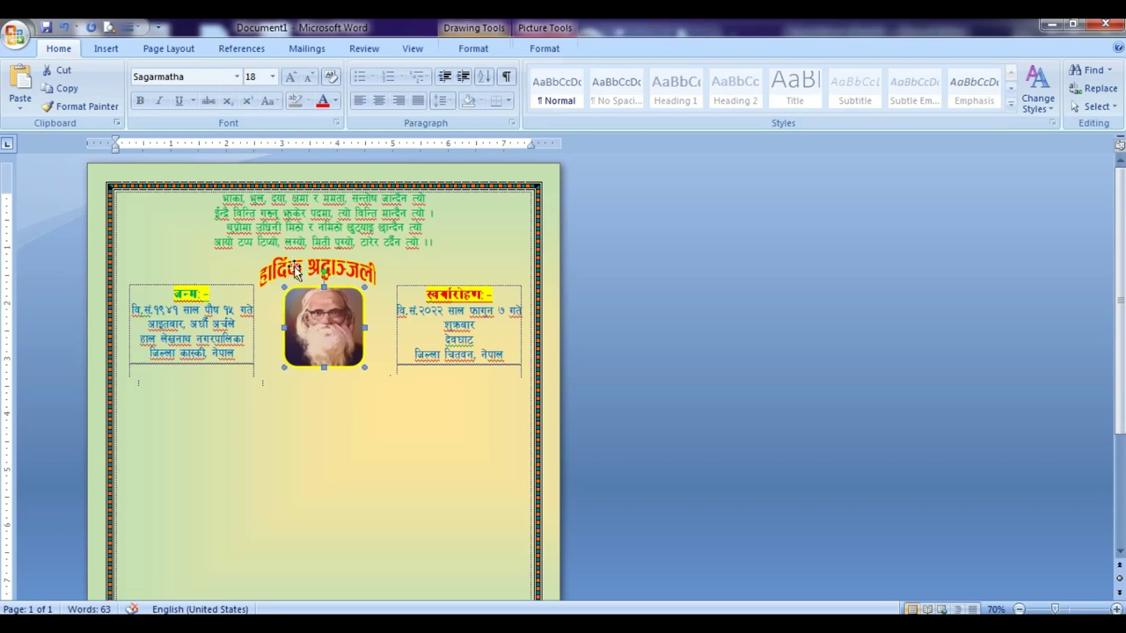
left_click(296, 271)
key("ctrl+Right")
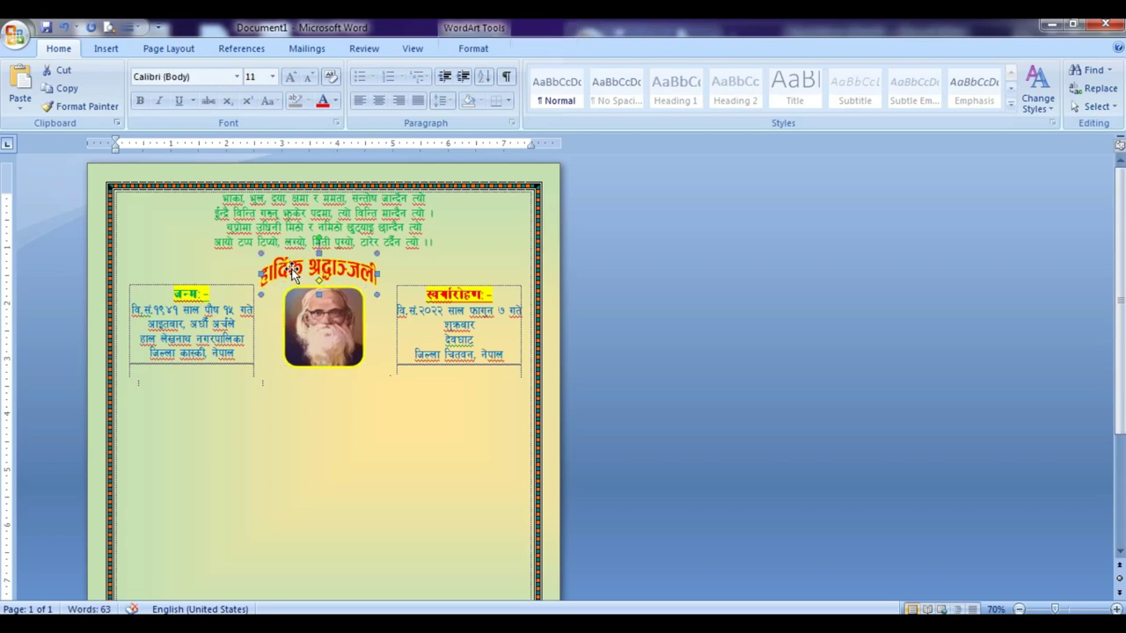
key("ctrl+Right")
key("ctrl+Right")
key("ctrl+Right")
key("ctrl+Right")
key("ctrl+Right")
key("ctrl+Right")
key("ctrl+Right")
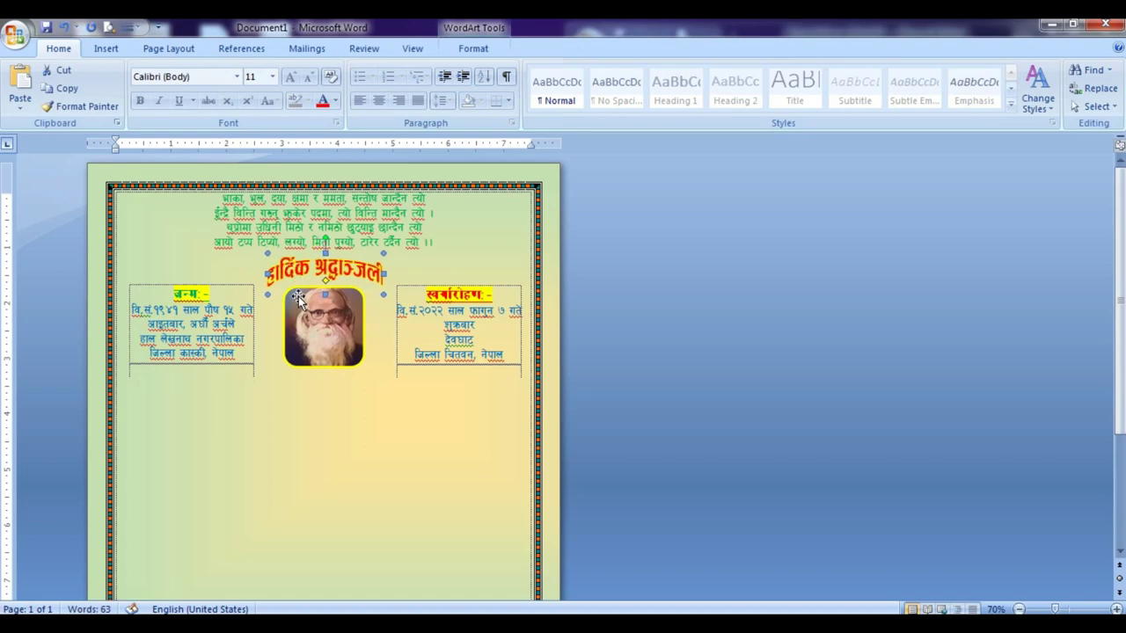
key("ctrl+Right")
key("ctrl+Right")
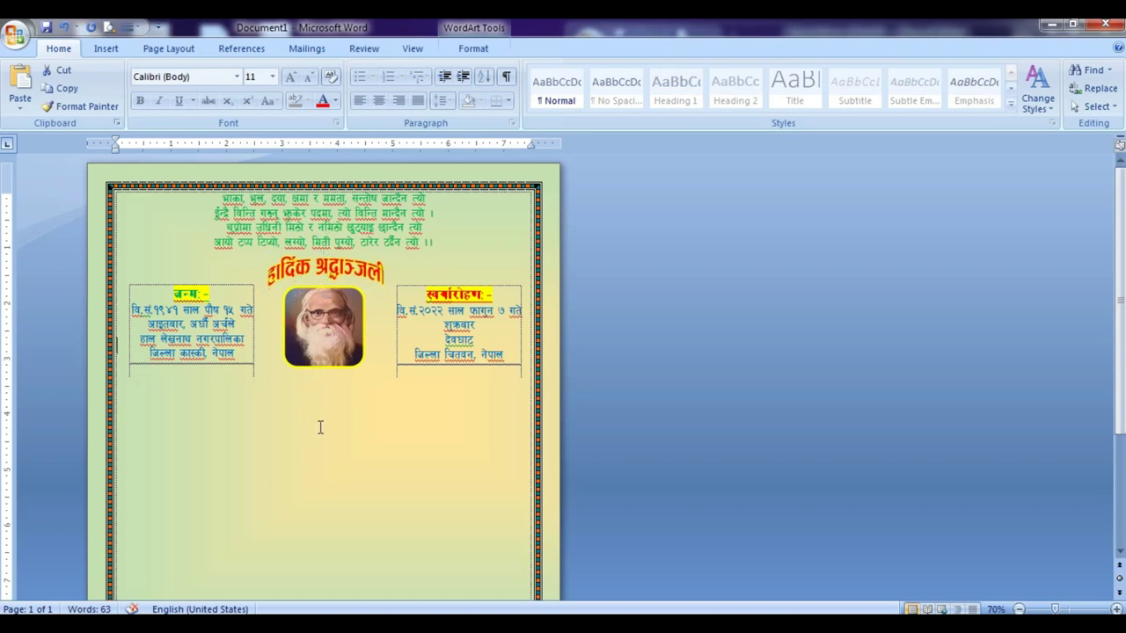
left_click(308, 392)
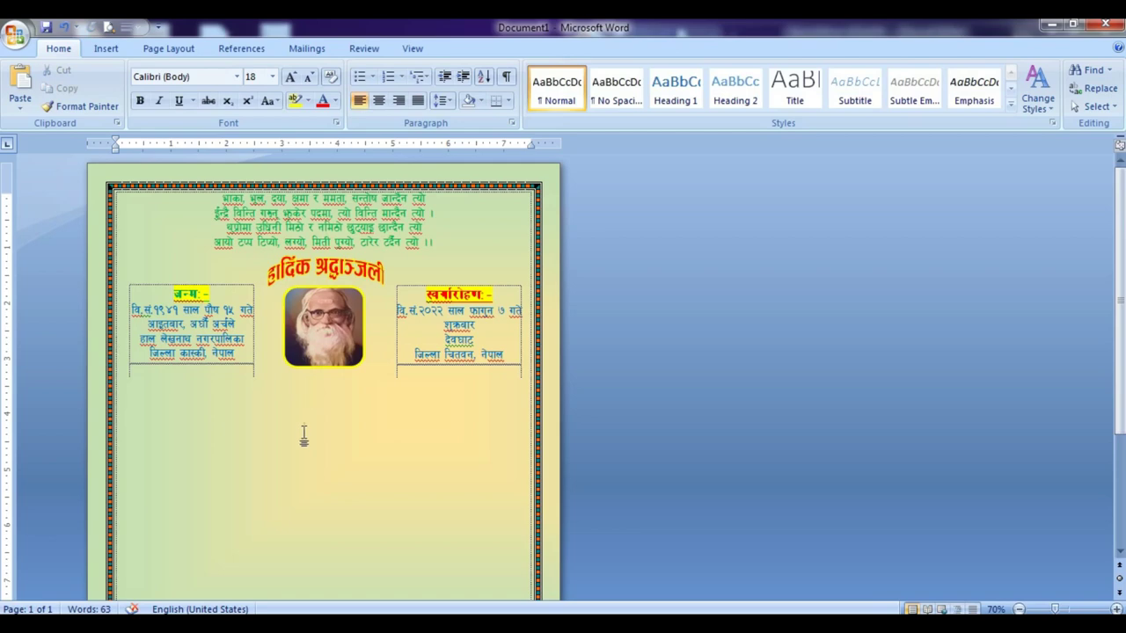
Arrange the new card beside the sample and study the sample's lamp-flanked name banner.
left_click(1072, 24)
scroll(778, 501, "down", 5)
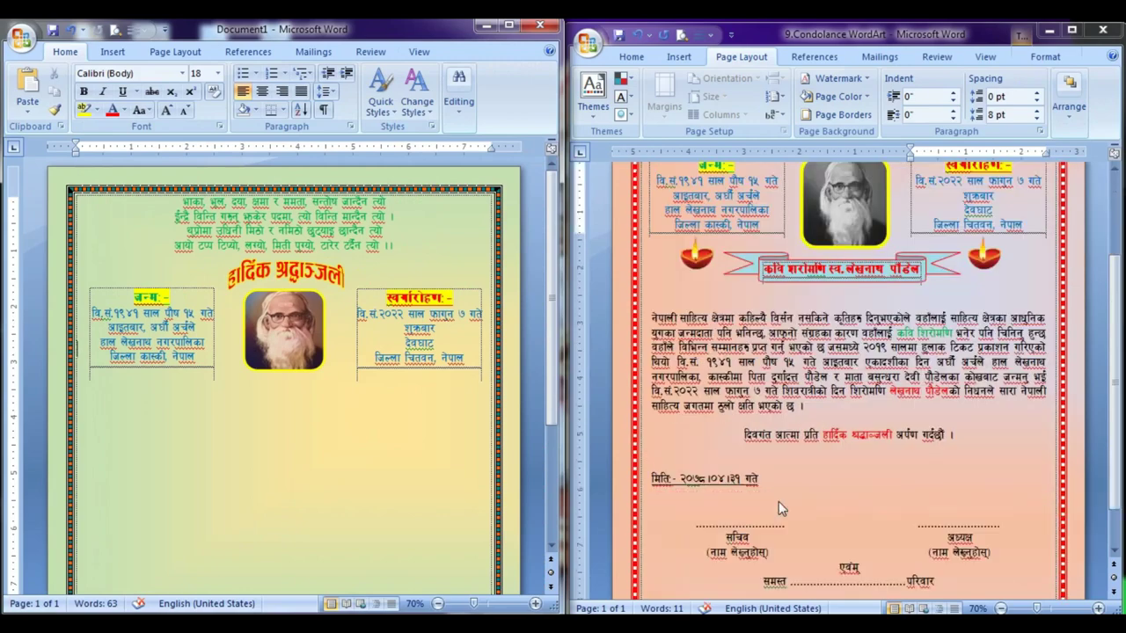
scroll(834, 263, "up", 2)
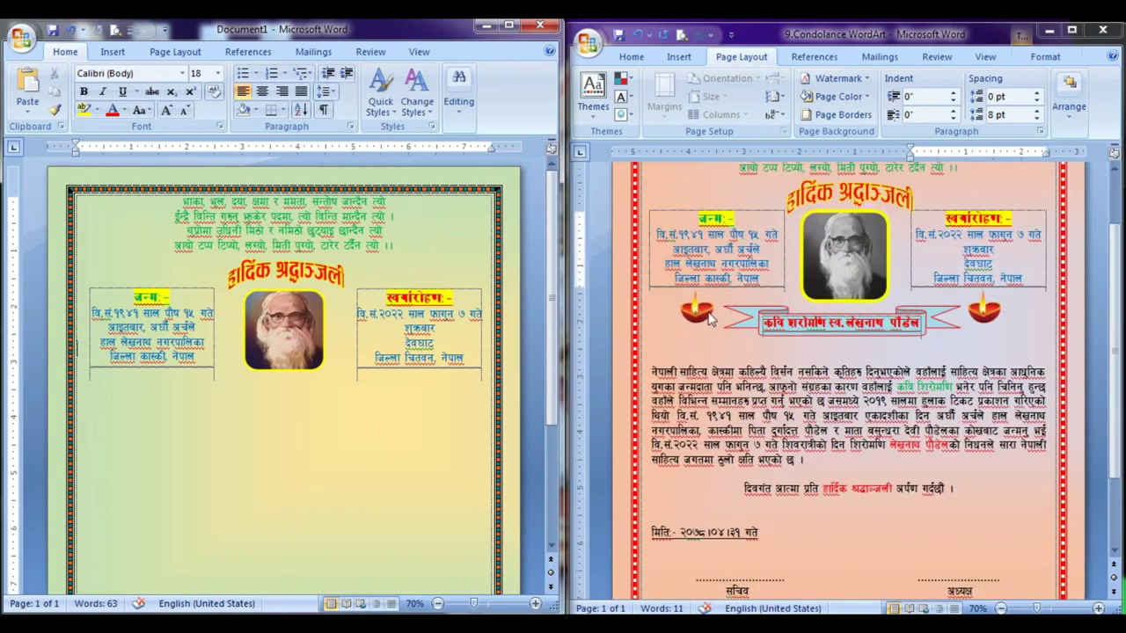
key("alt+Tab")
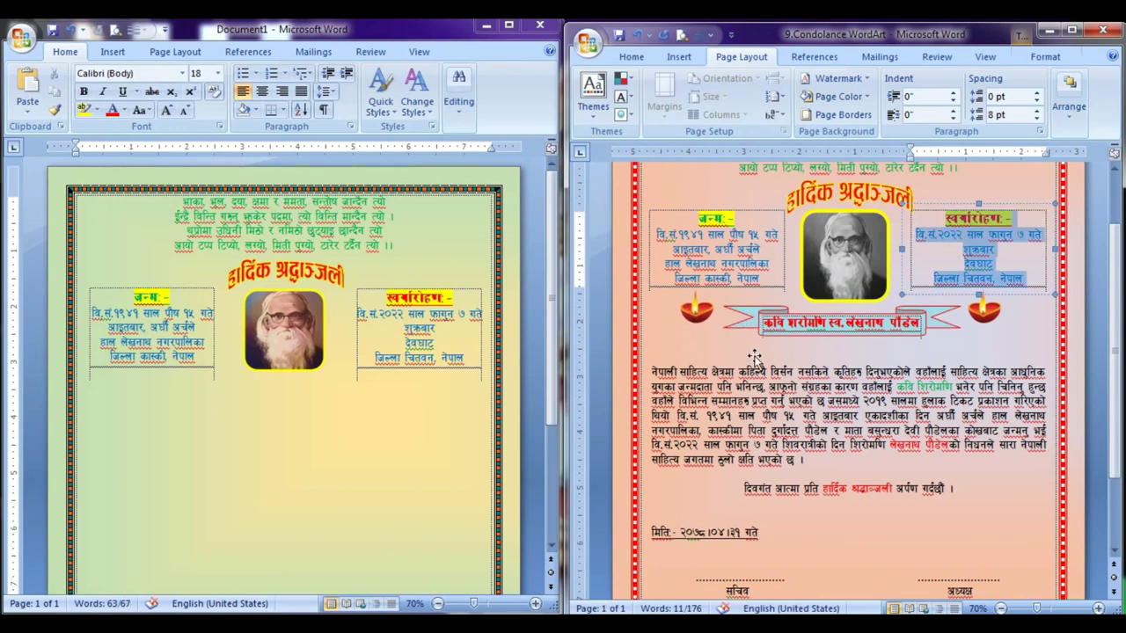
left_click(756, 355)
left_click(749, 317)
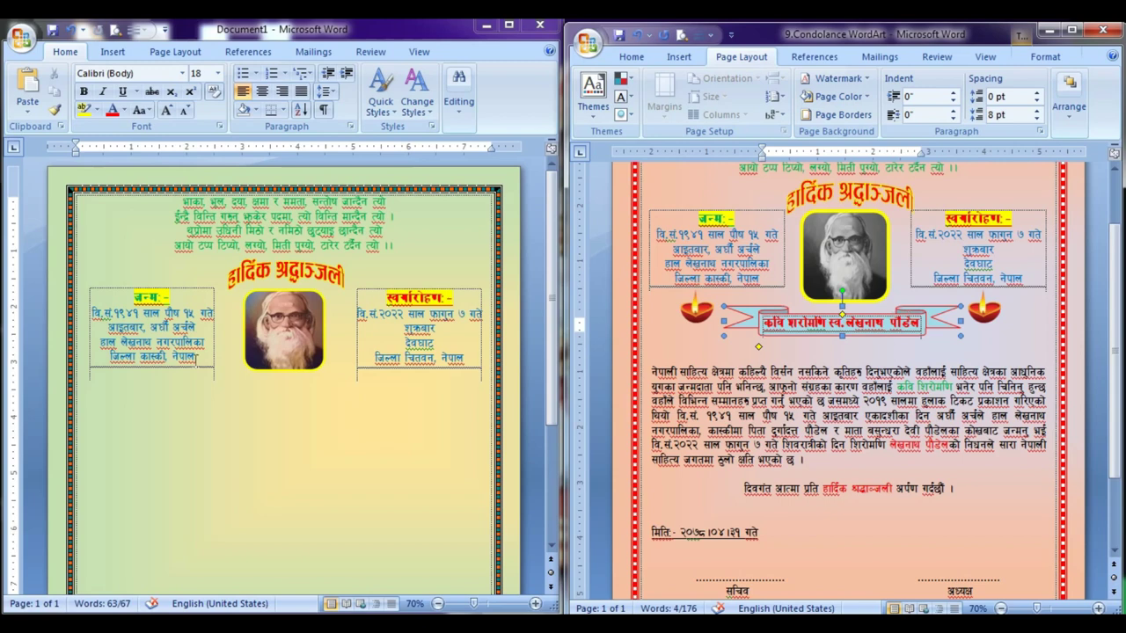
left_click(431, 395)
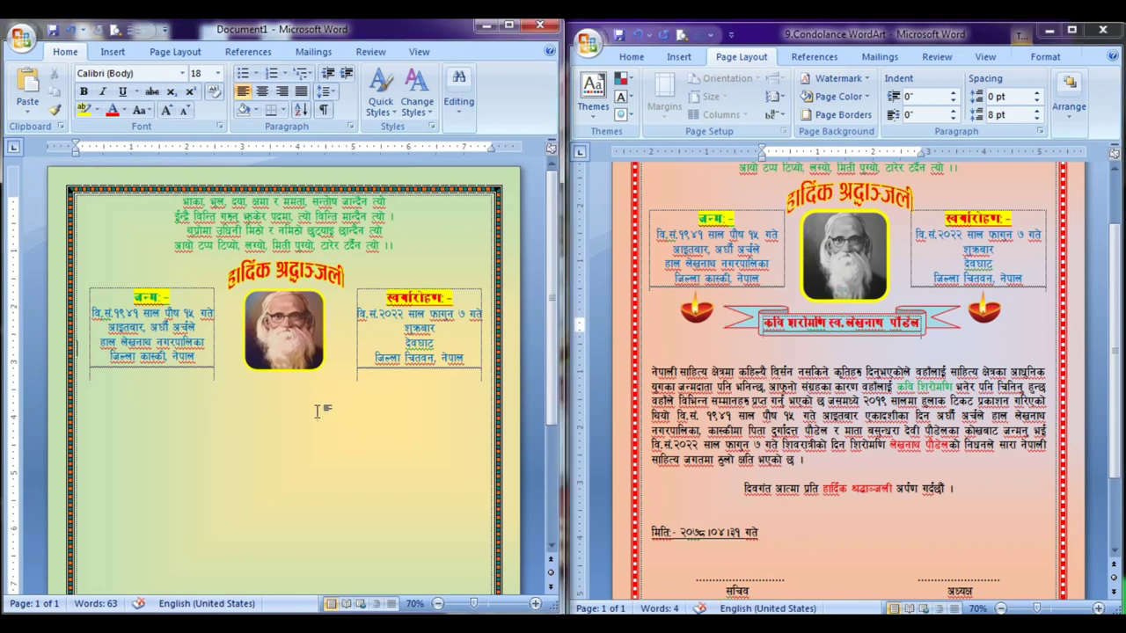
left_click(112, 51)
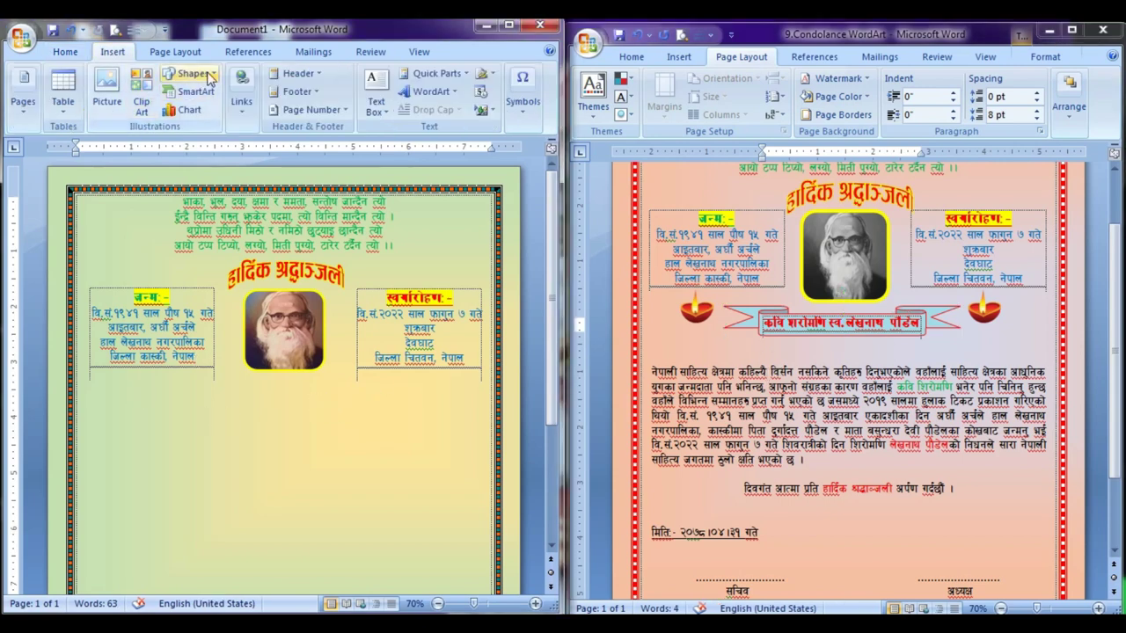
left_click(210, 75)
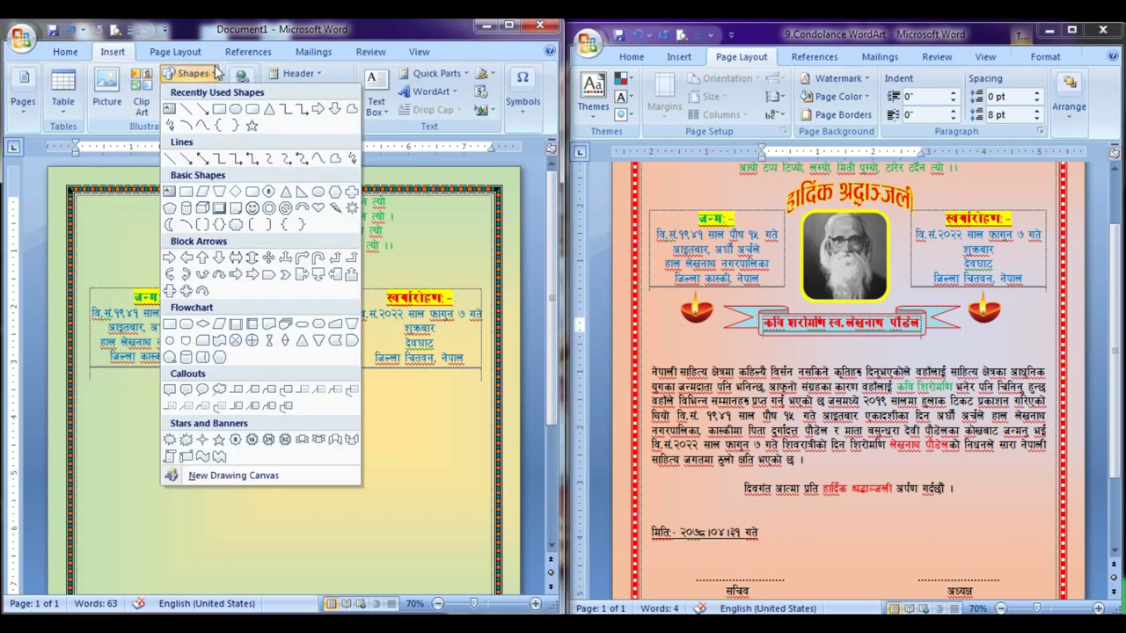
left_click(308, 447)
left_click_drag(229, 409, 382, 510)
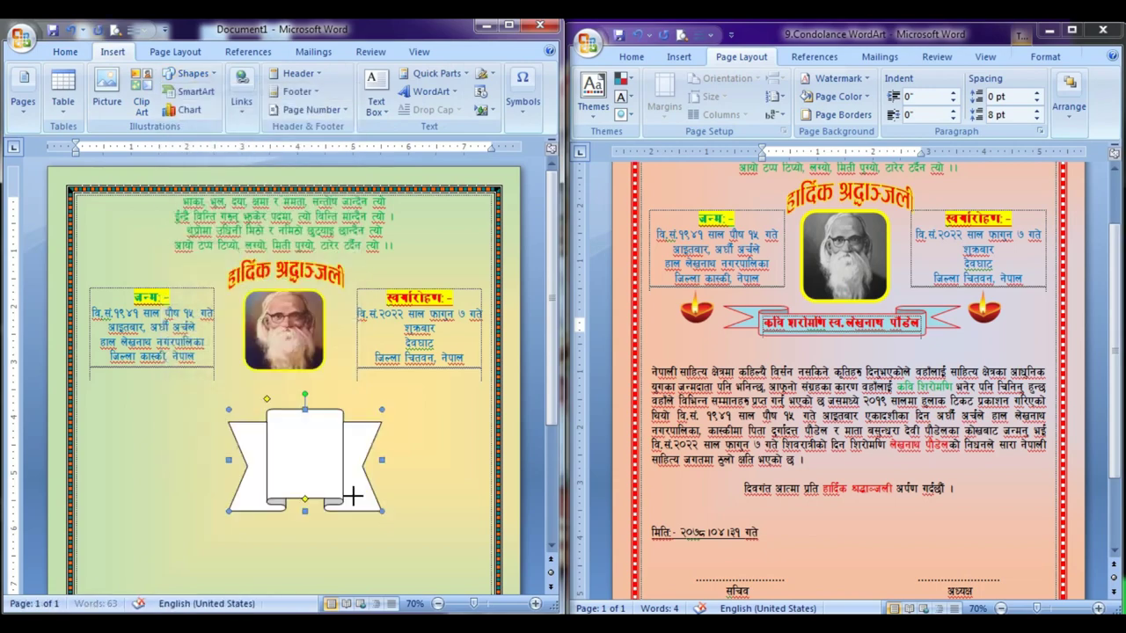
left_click(114, 53)
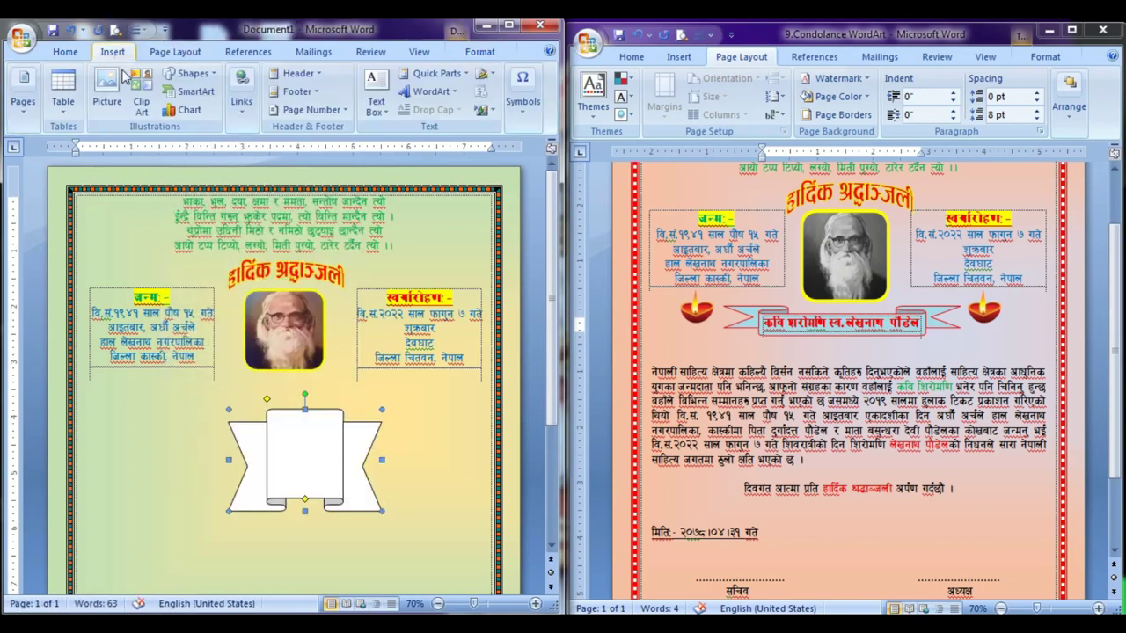
left_click(189, 73)
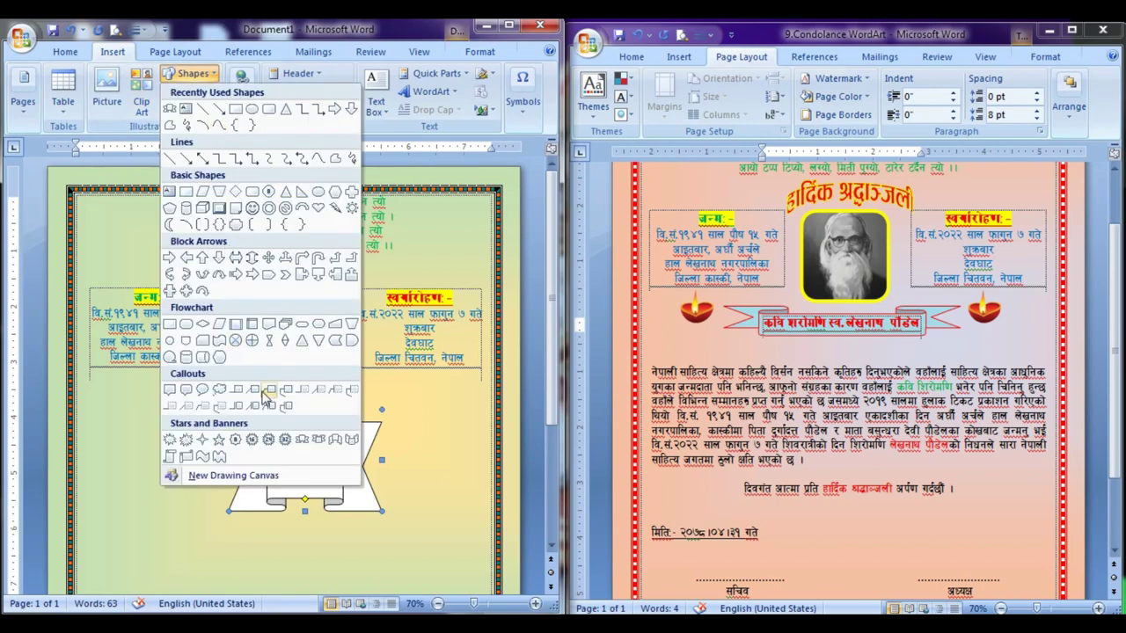
left_click(318, 439)
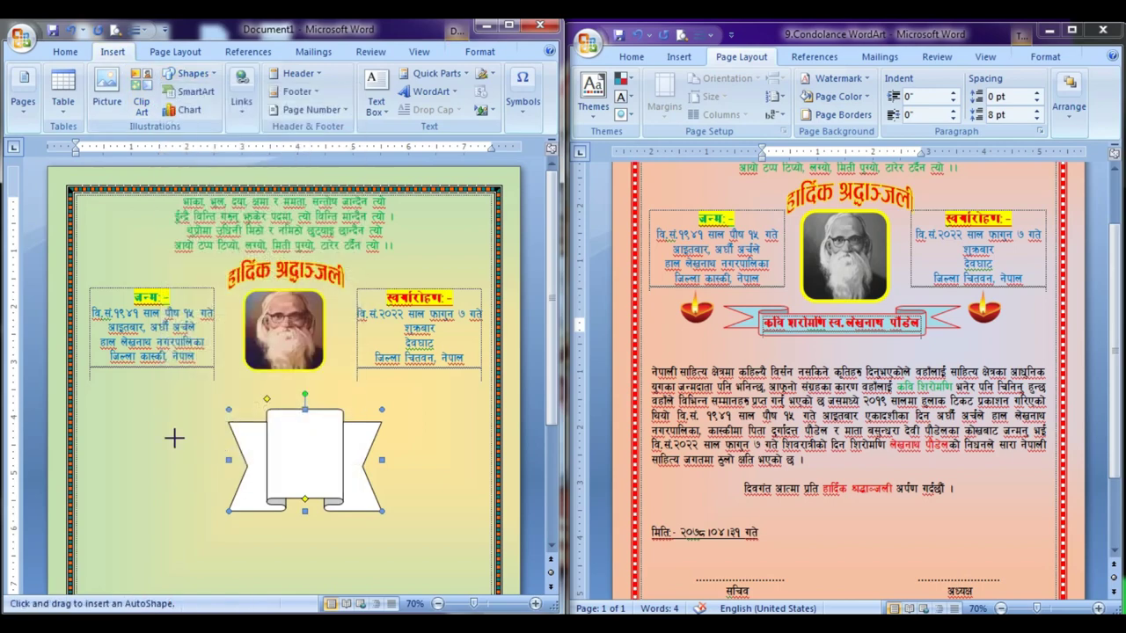
left_click_drag(151, 435, 319, 499)
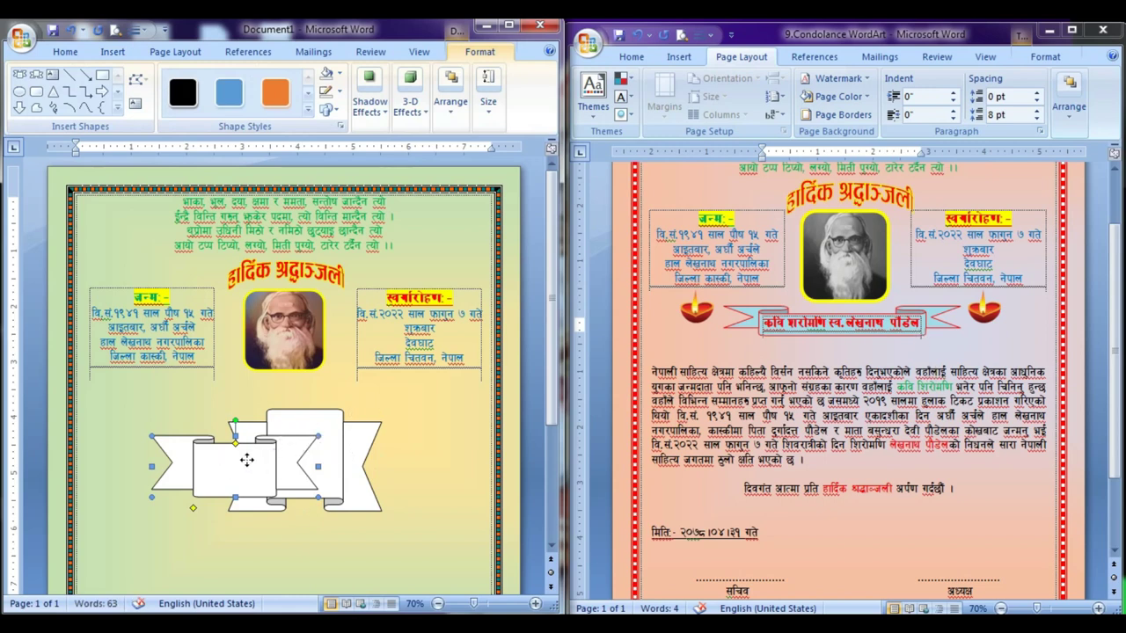
left_click_drag(247, 459, 273, 420)
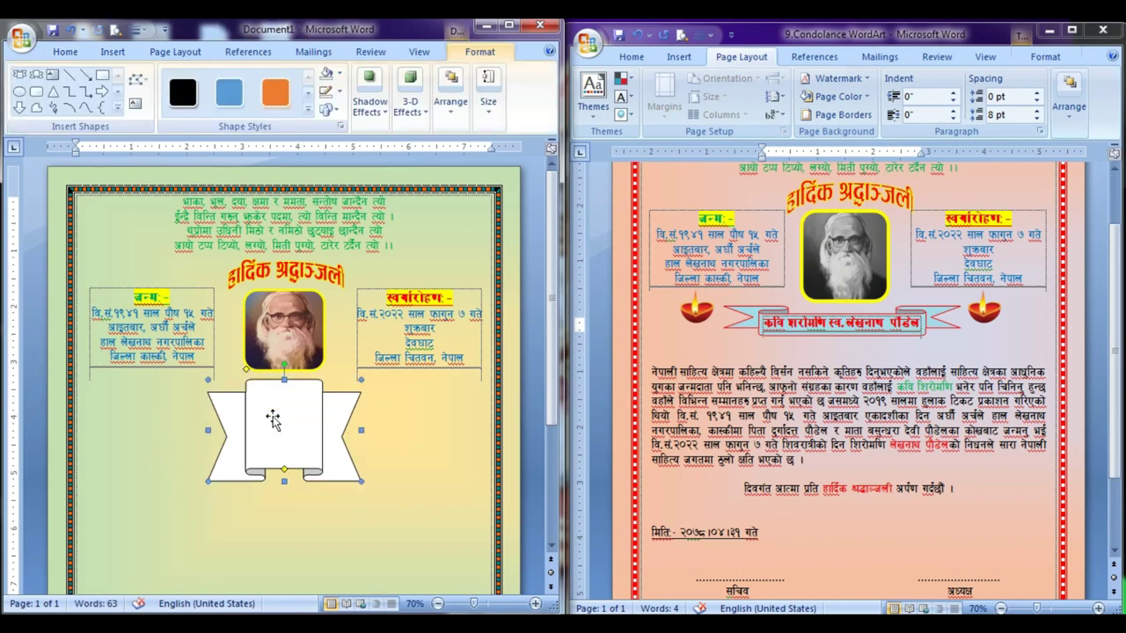
Replace the old banner with a Down Ribbon shape drawn below the photo.
key("Delete")
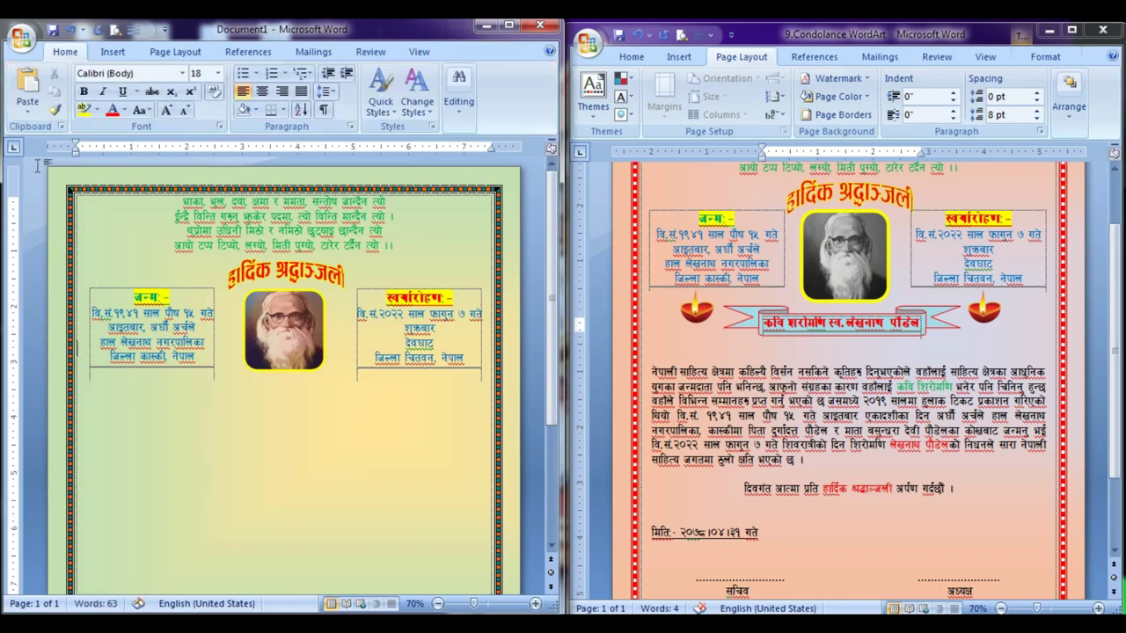
left_click(112, 52)
left_click(189, 73)
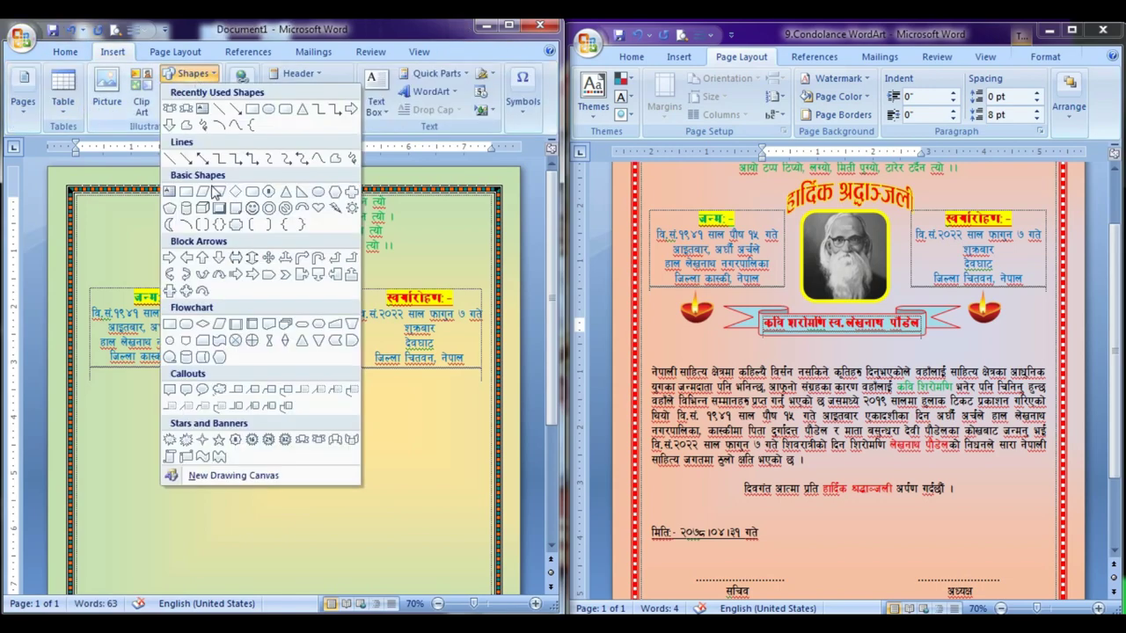
left_click(319, 439)
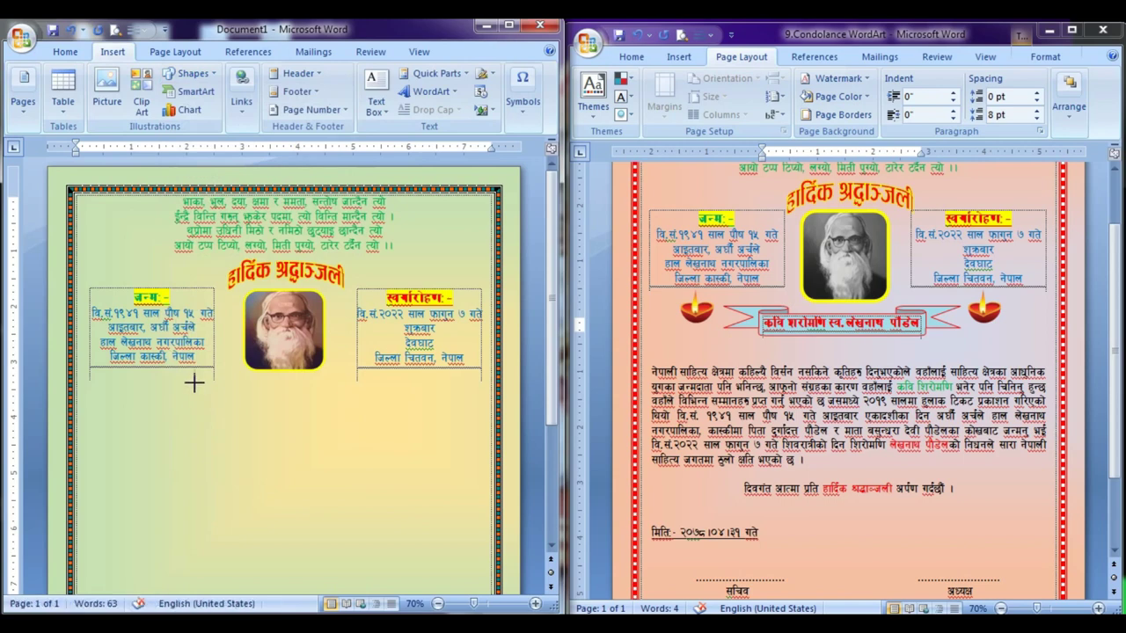
left_click_drag(195, 383, 422, 475)
left_click_drag(308, 440, 287, 444)
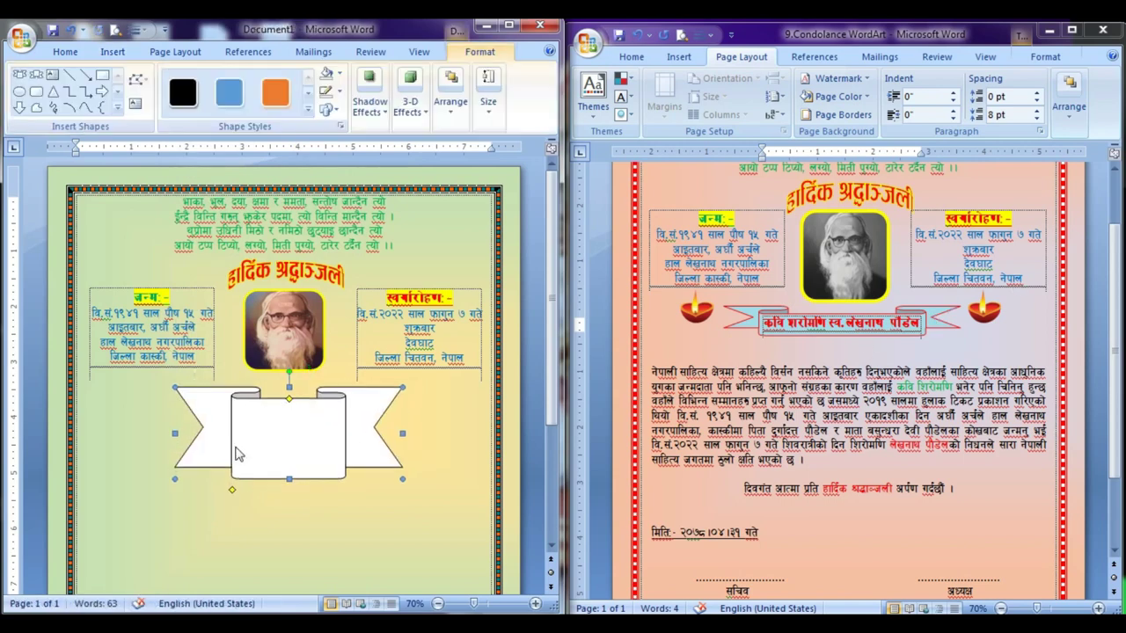
Adjust the ribbon's folds, widen it on both sides, and centre it under the photo.
left_click_drag(234, 495, 209, 496)
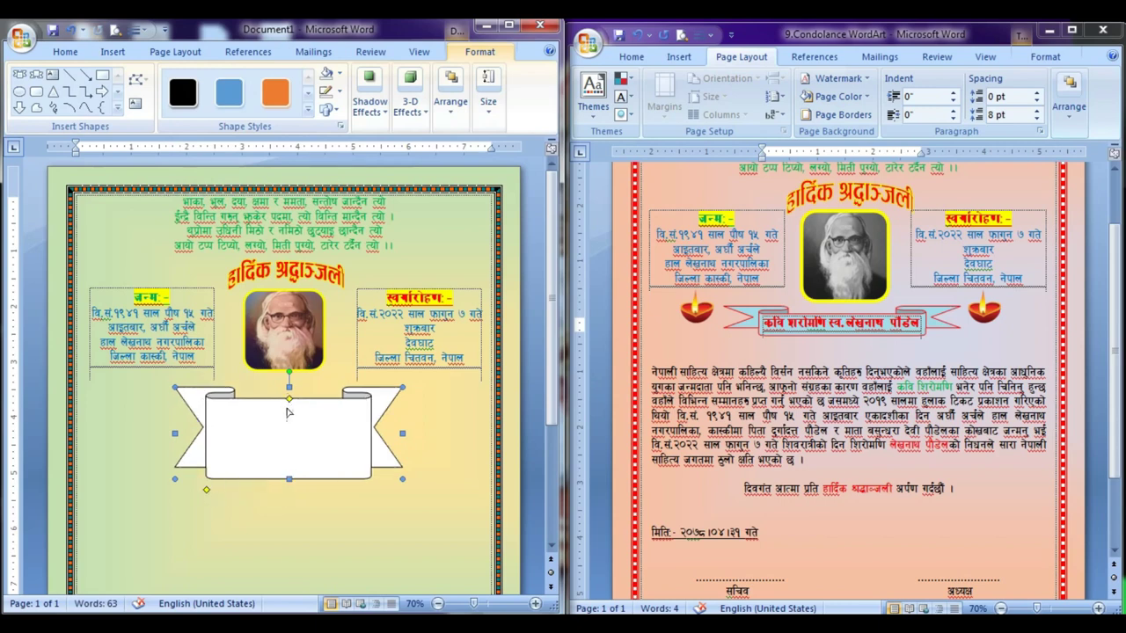
left_click_drag(290, 401, 287, 420)
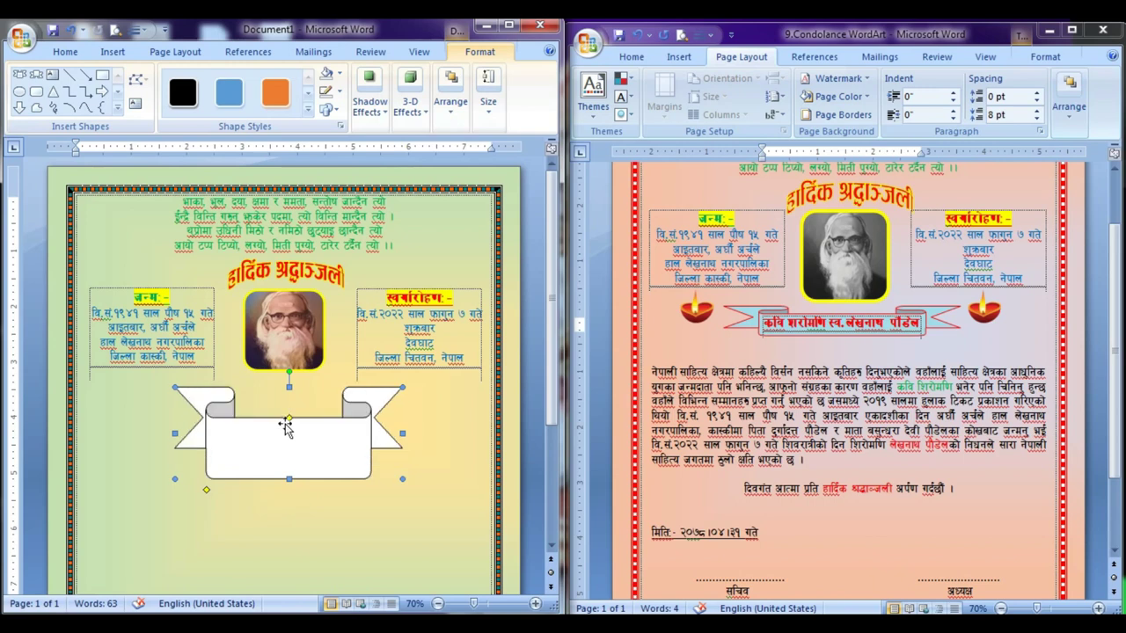
mouse_move(290, 420)
left_mouse_down()
mouse_move(289, 408)
mouse_move(288, 450)
left_mouse_up()
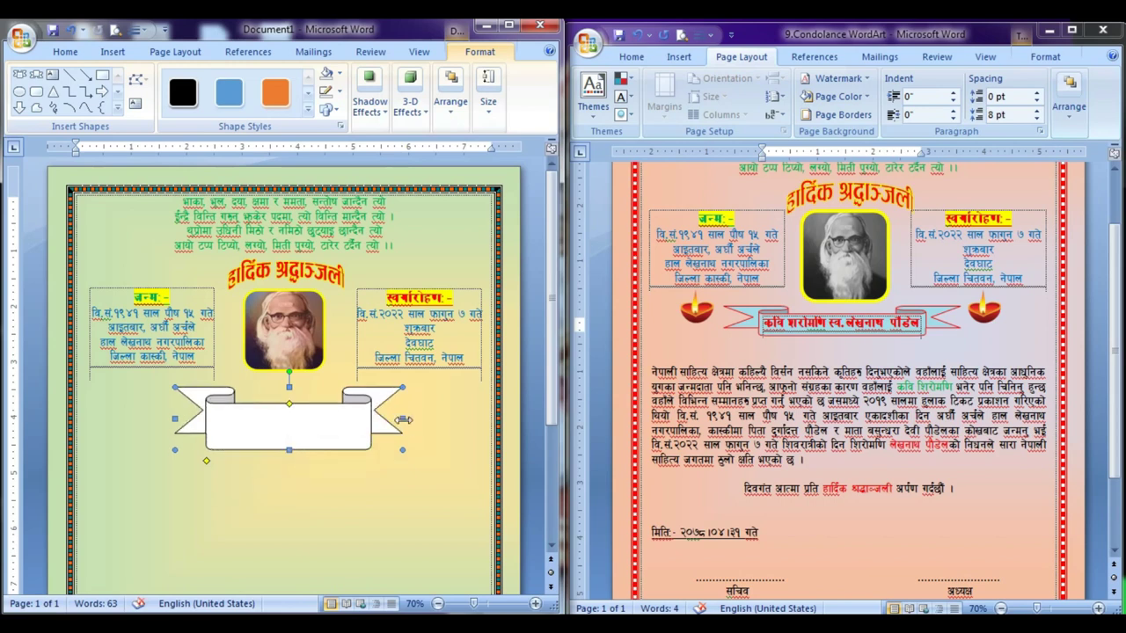
left_click_drag(402, 419, 447, 418)
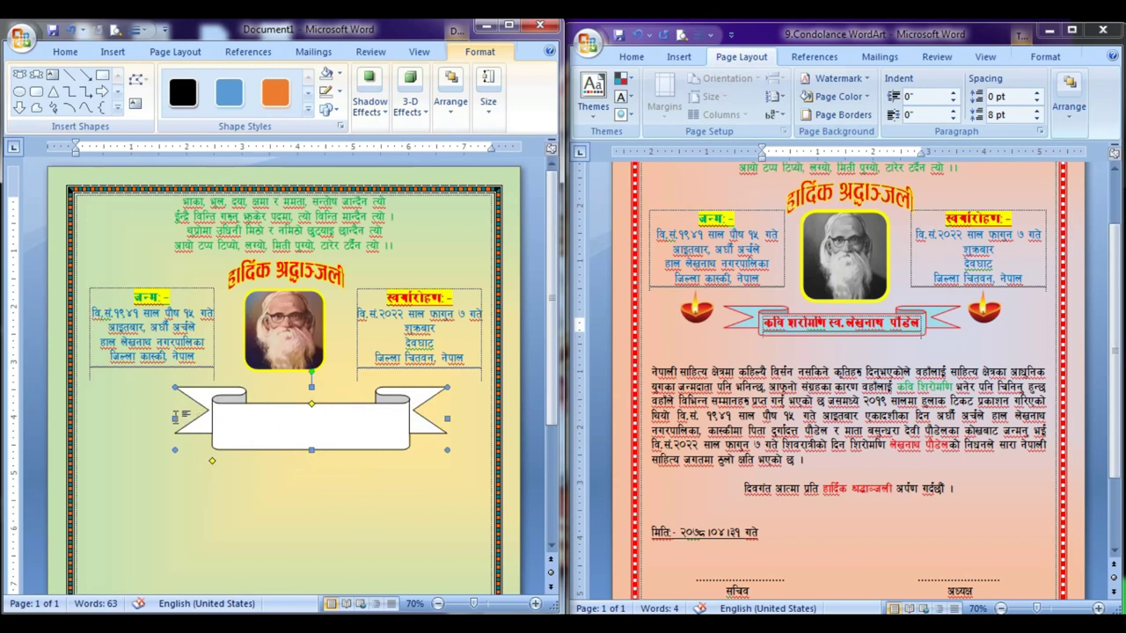
left_click_drag(175, 419, 139, 419)
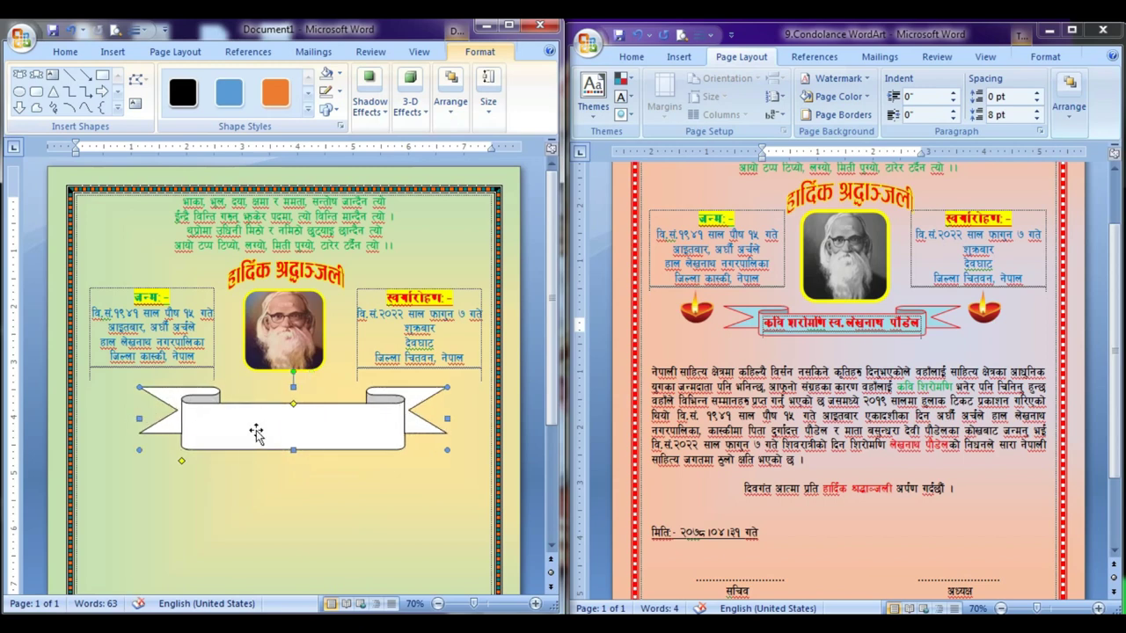
mouse_move(256, 433)
left_mouse_down()
mouse_move(243, 429)
mouse_move(282, 442)
left_mouse_up()
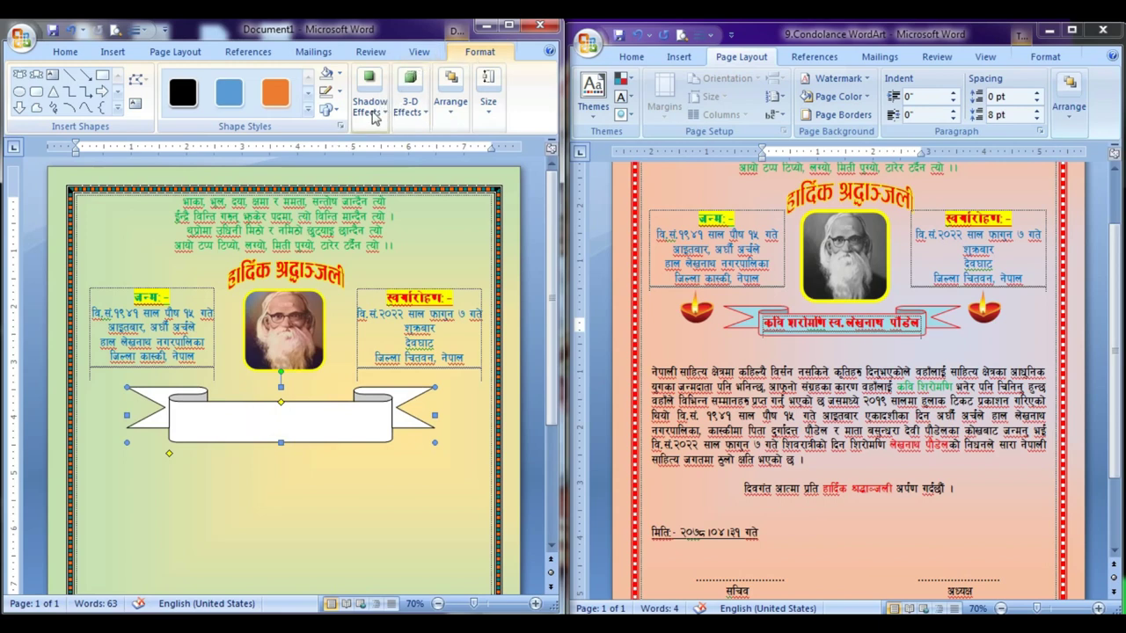
Fill the ribbon blue and give it a thick 2¼ pt yellow outline.
left_click(339, 74)
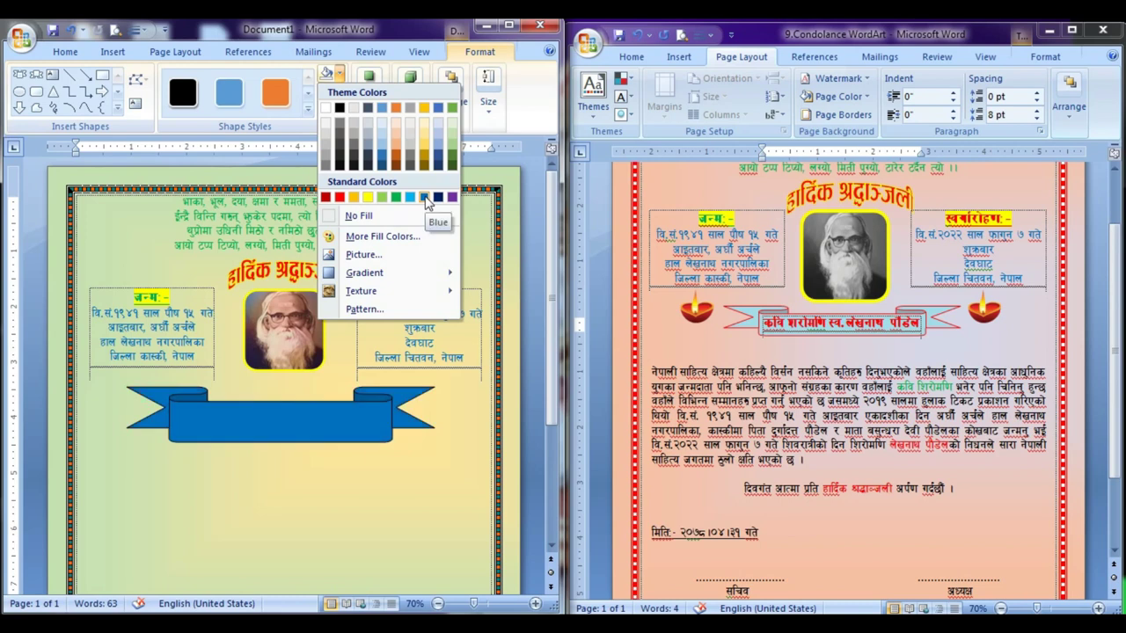
left_click(425, 198)
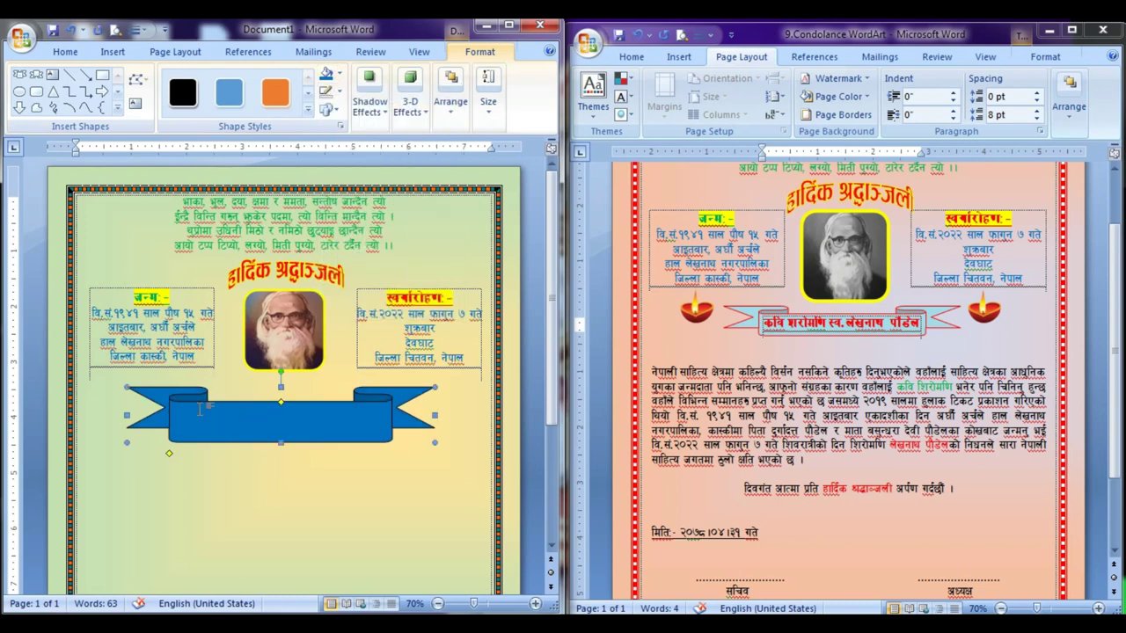
left_click(340, 92)
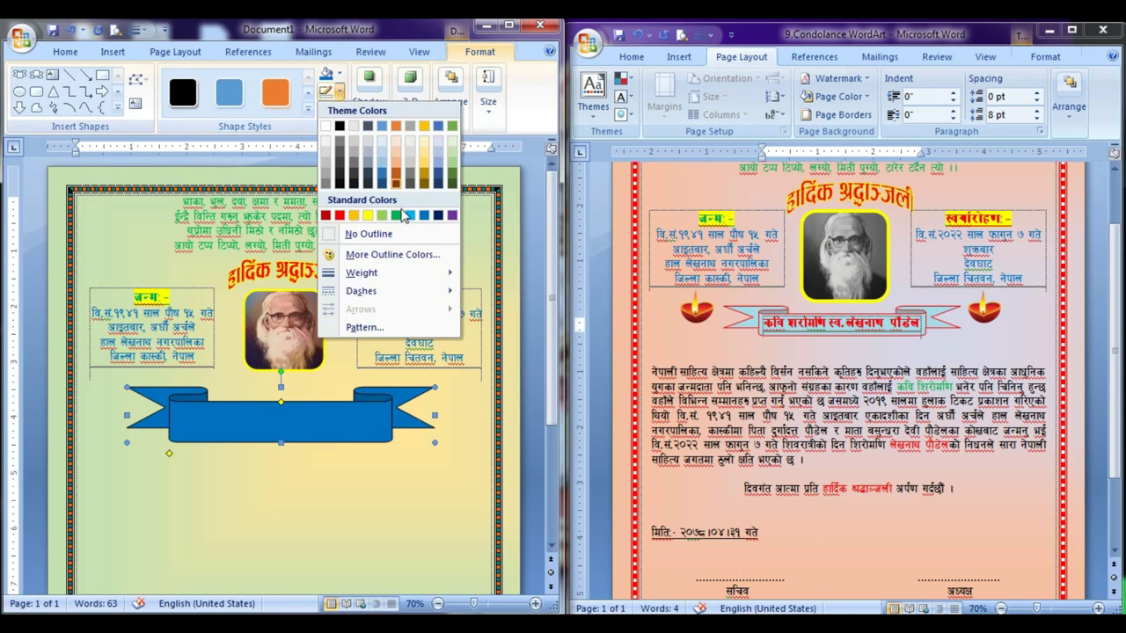
left_click(339, 216)
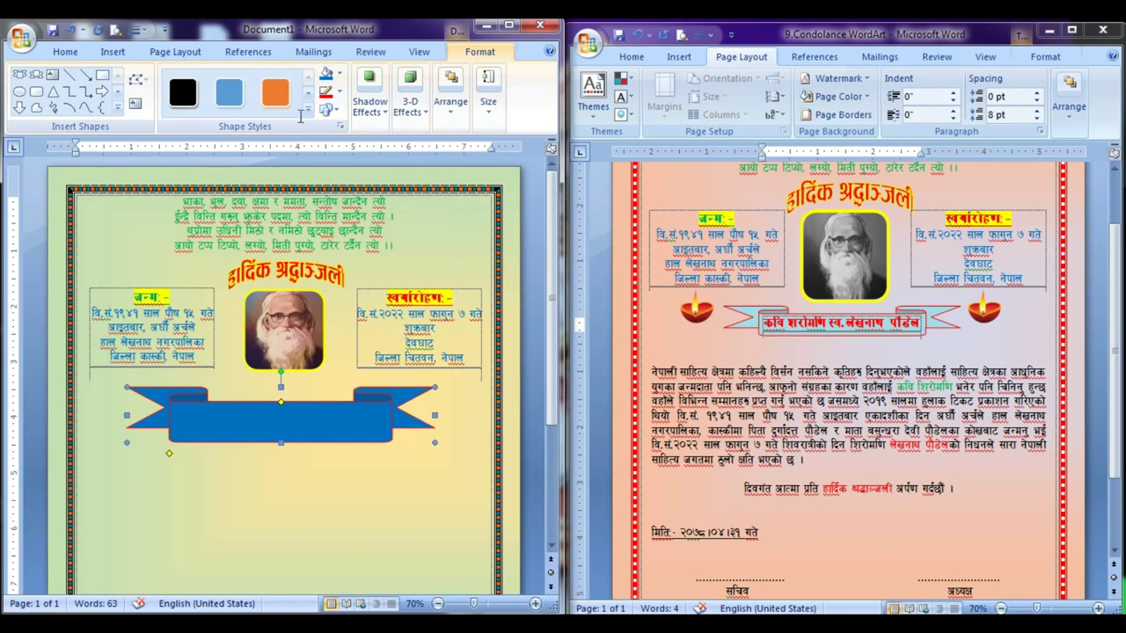
left_click(339, 91)
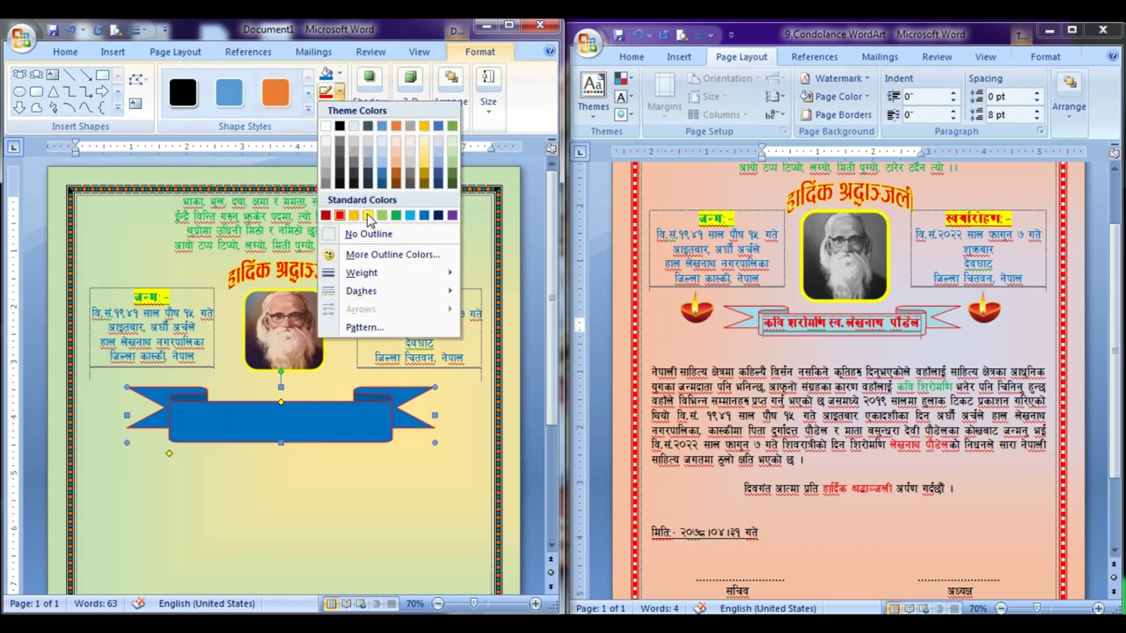
left_click(368, 216)
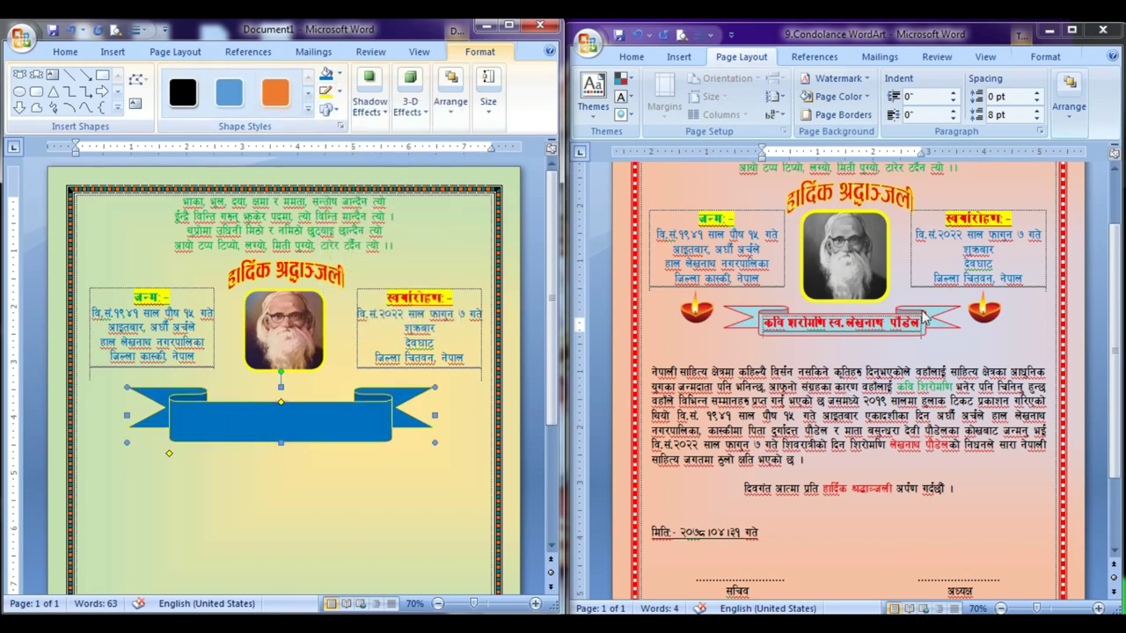
left_click(339, 91)
mouse_move(396, 272)
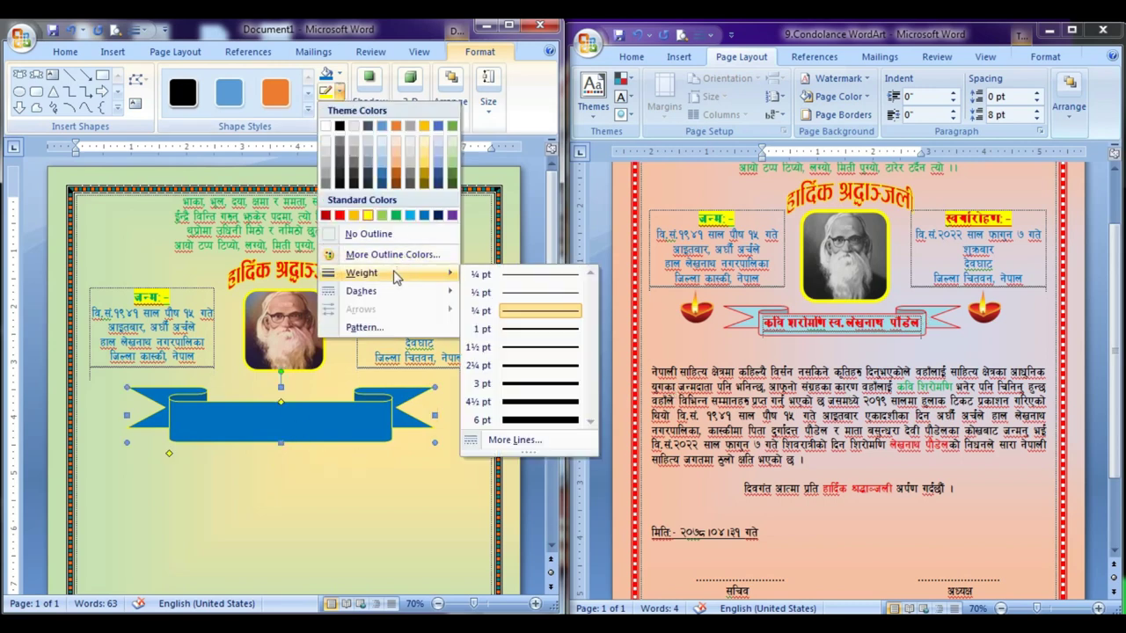
left_click(545, 384)
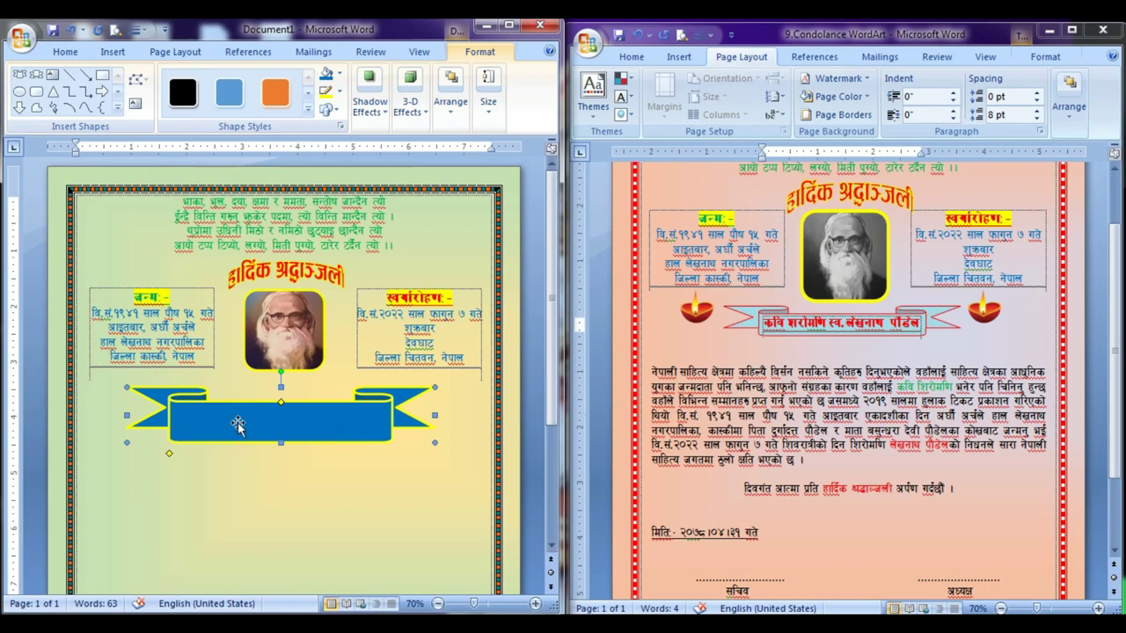
left_click(119, 51)
Add a text area inside the blue ribbon banner.
left_click(426, 92)
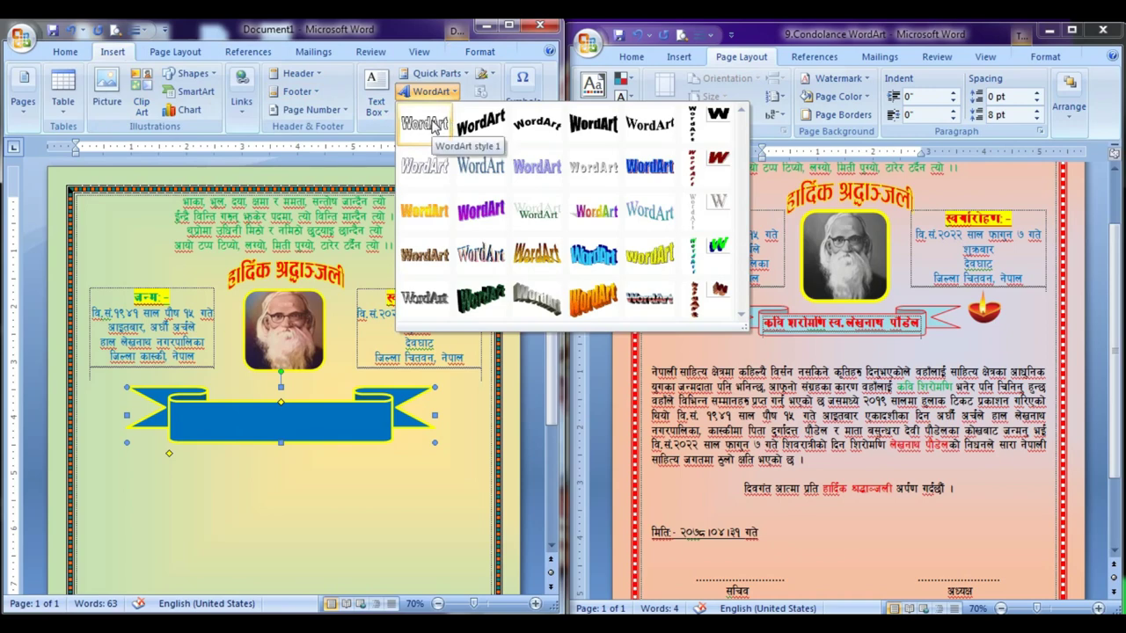
left_click(277, 417)
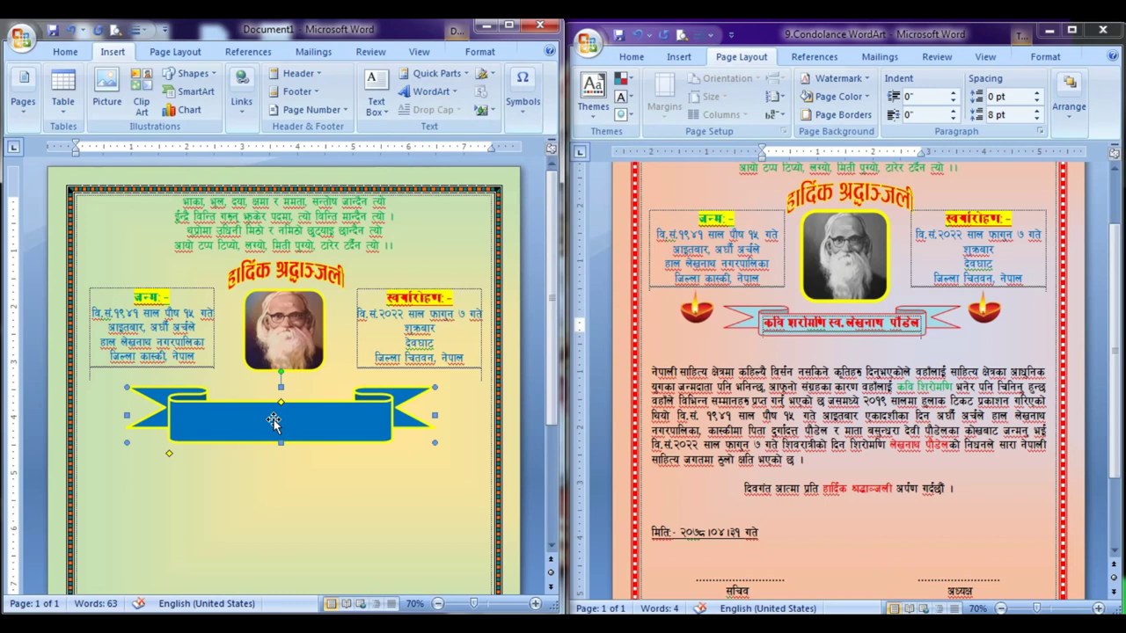
left_click(480, 53)
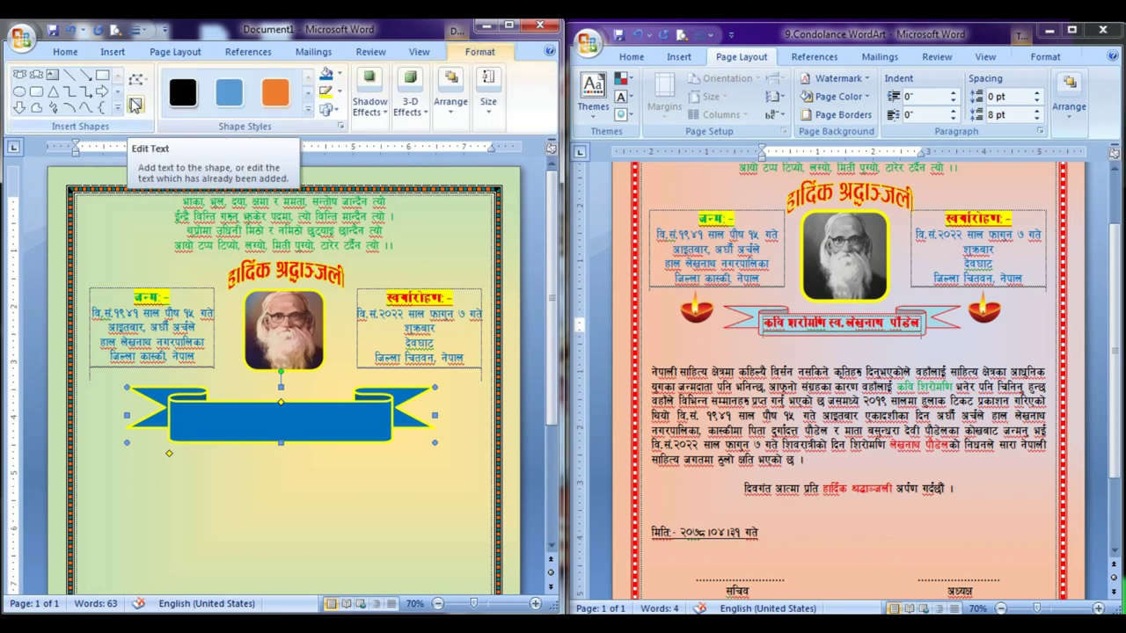
right_click(275, 423)
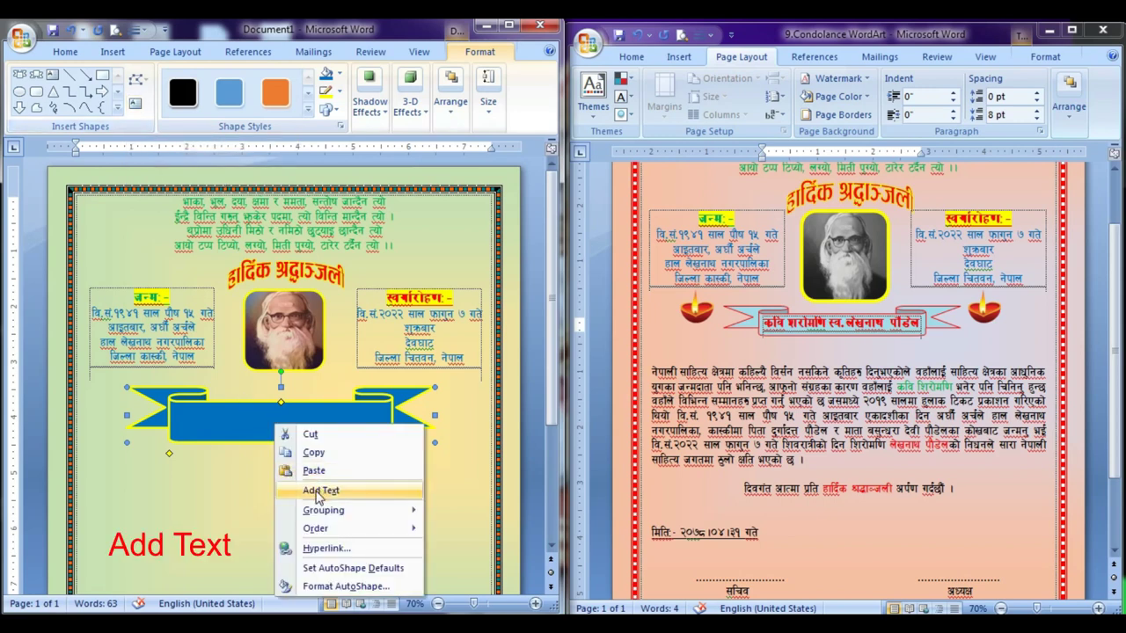
left_click(317, 495)
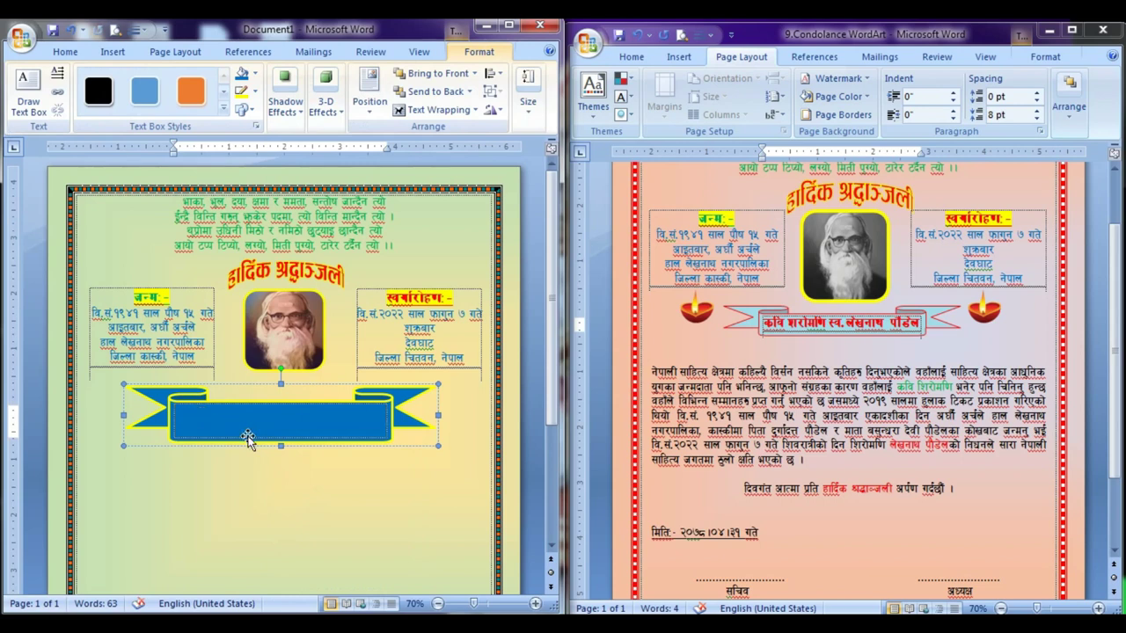
Enlarge the banner's placeholder text and set its font to Ganesh.
type("sl")
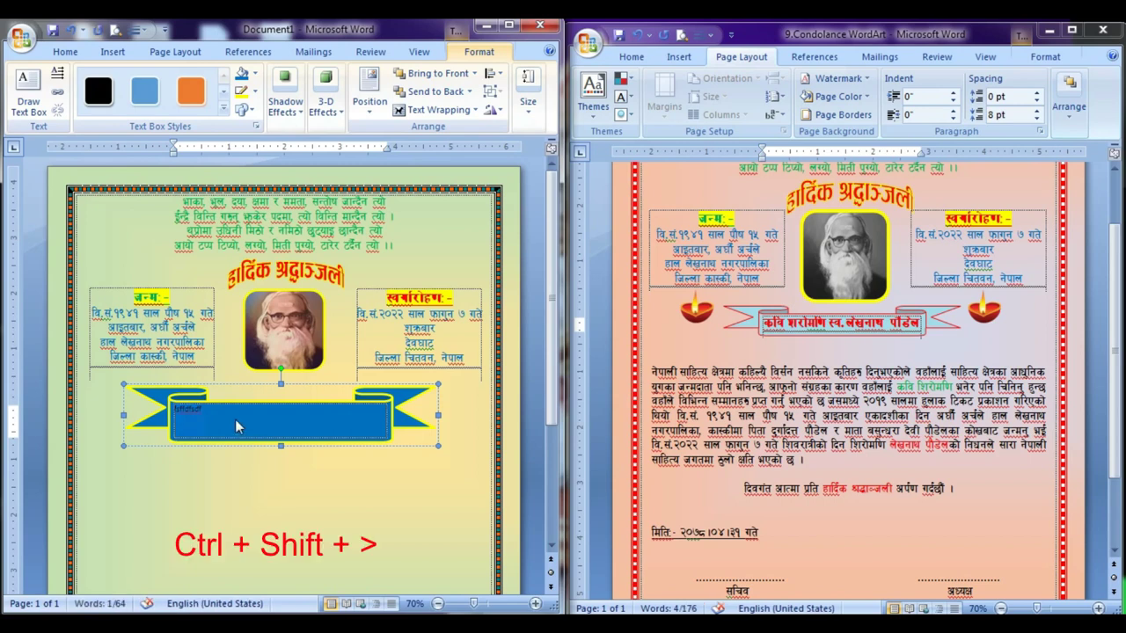
key("ctrl+shift+period")
key("ctrl+shift+period")
key("ctrl+shift+period")
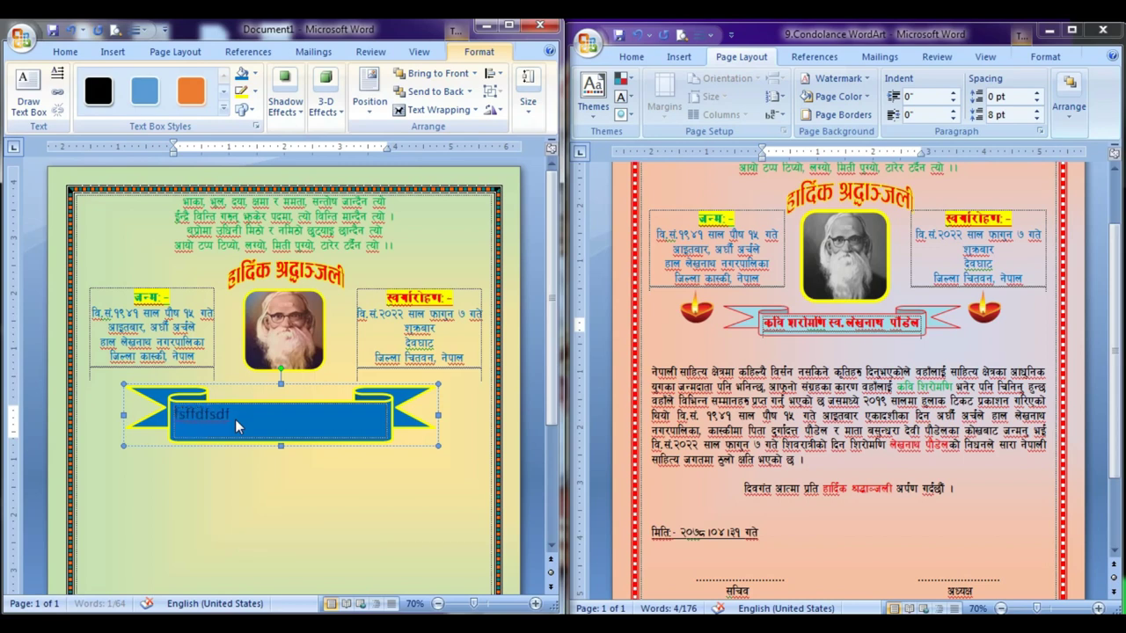
key("ctrl+shift+period")
key("ctrl+shift+period")
left_click(75, 51)
left_click(150, 70)
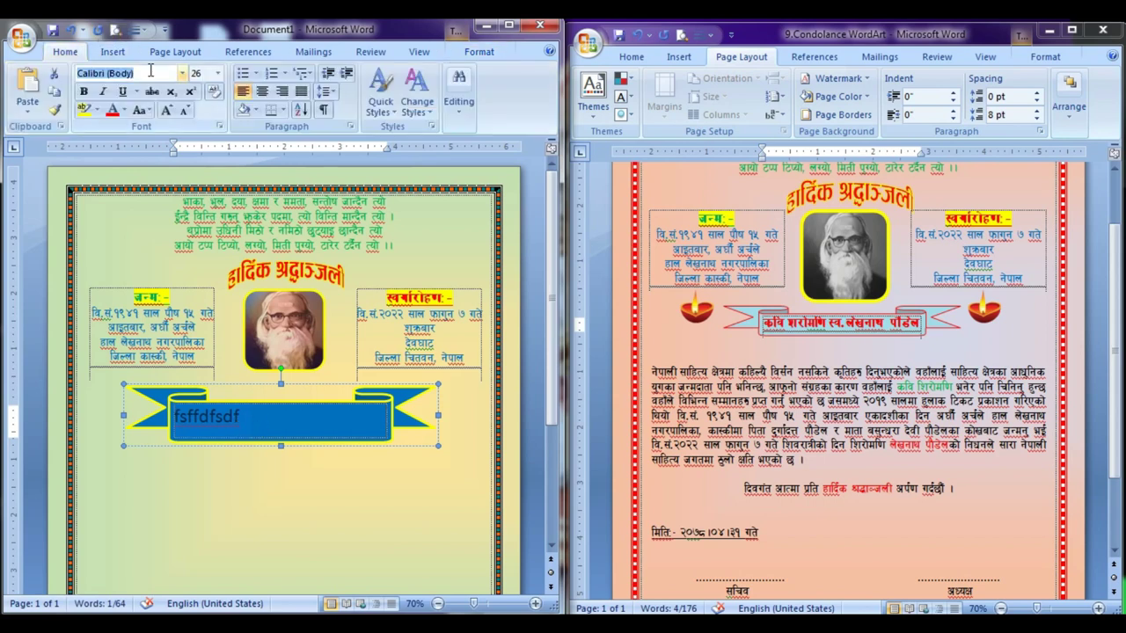
type("Ganesh")
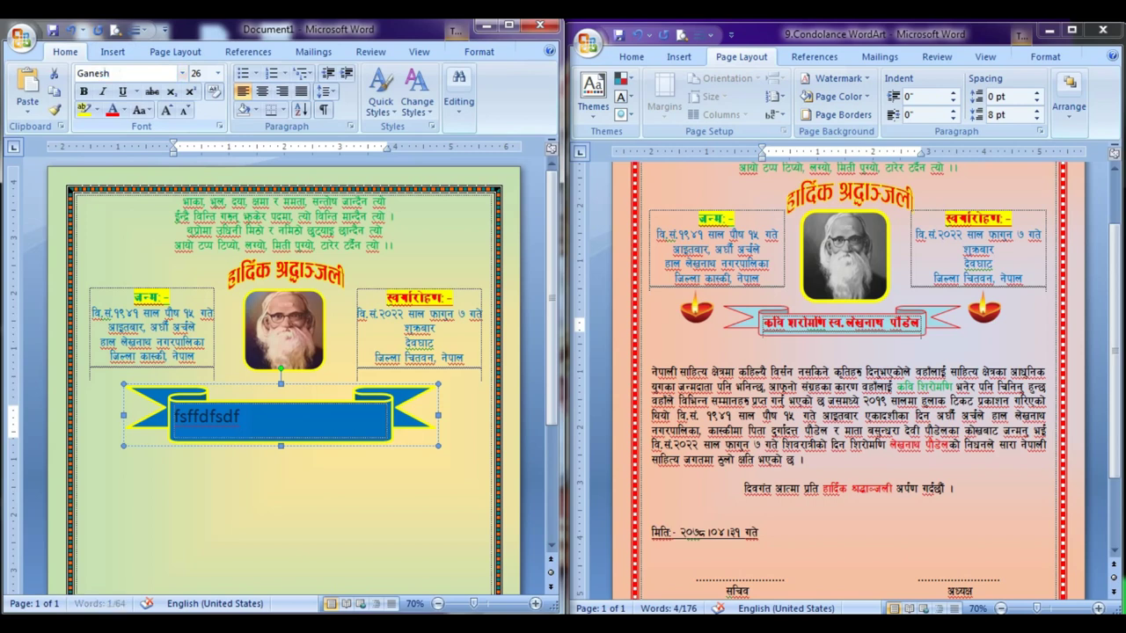
key("Return")
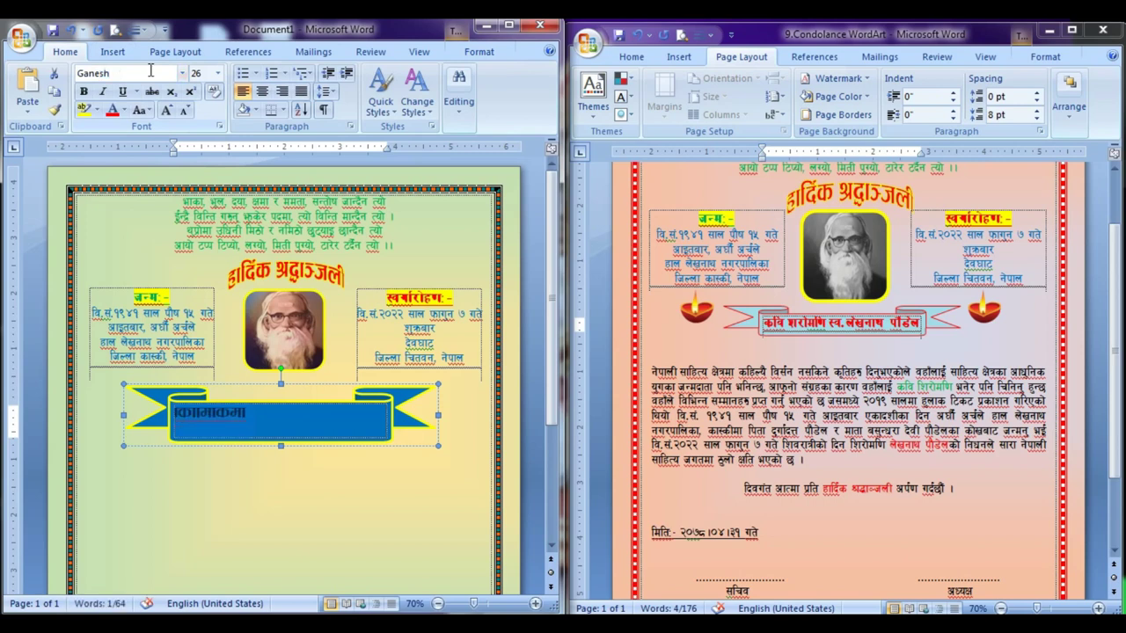
Replace the placeholder with 'कवि शिरोमणि स्व. लेखनाथ पौडेल' and shrink it to 24 pt to fit one line.
left_click(249, 423)
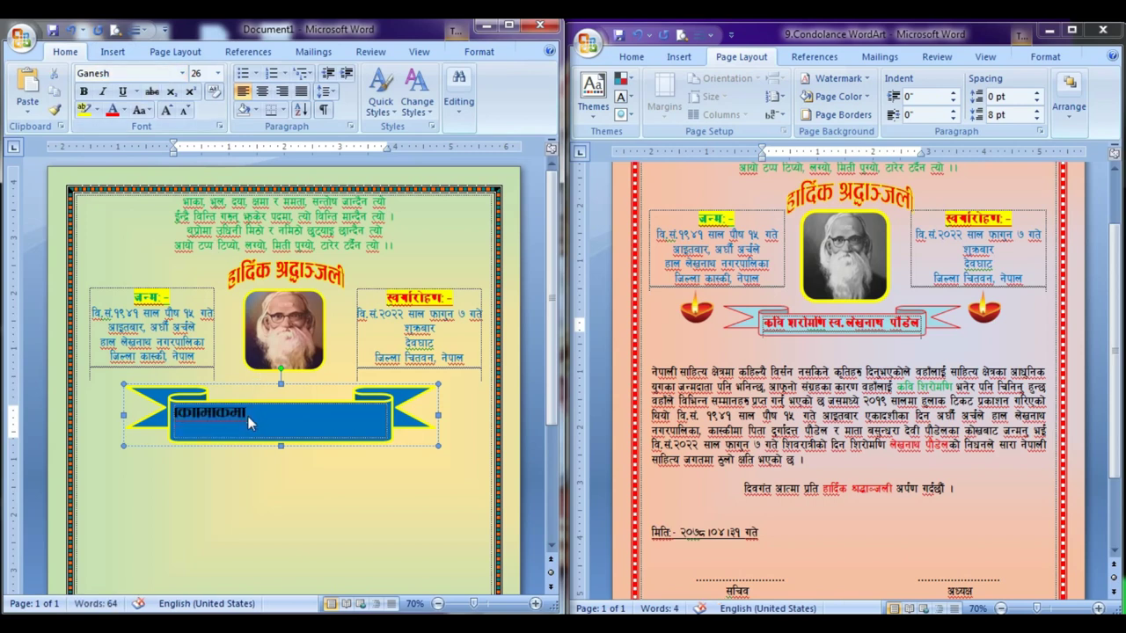
left_click_drag(230, 414, 138, 420)
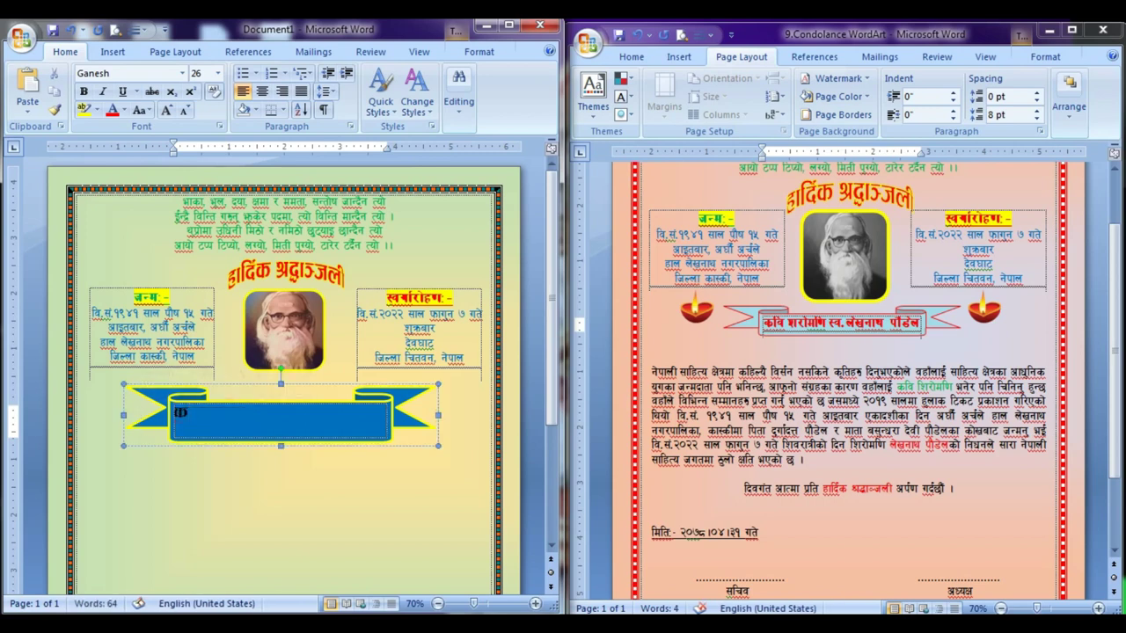
type("slj")
key("BackSpace")
type("शिरोमणि")
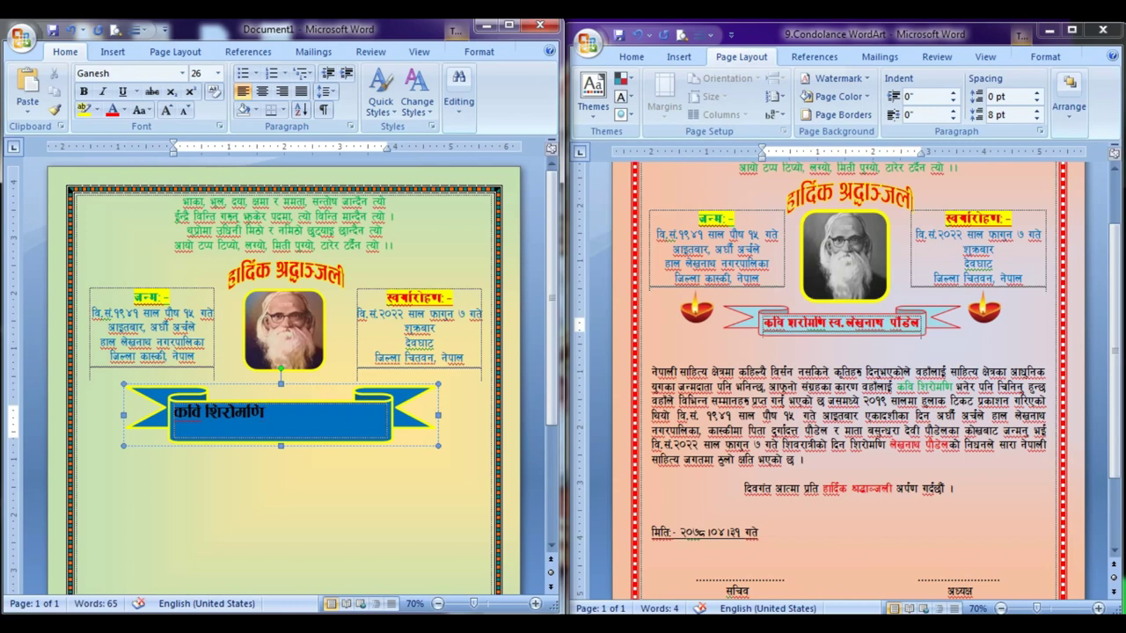
type(" स")
type("्व.")
type(" लेखना")
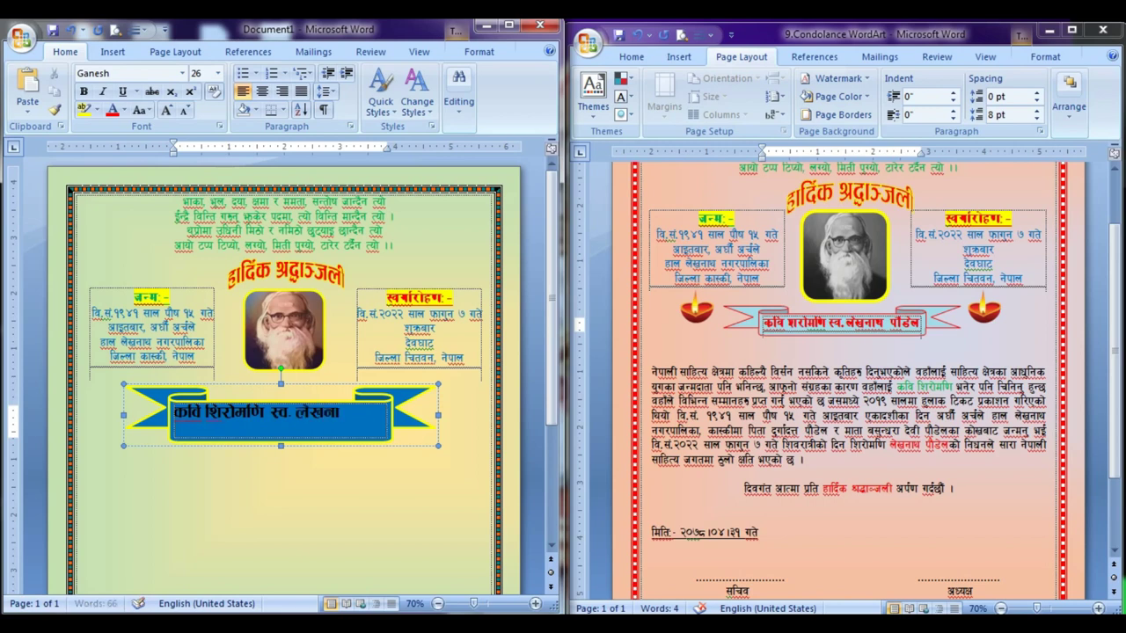
type("थ")
type(" पौडे")
type("ल")
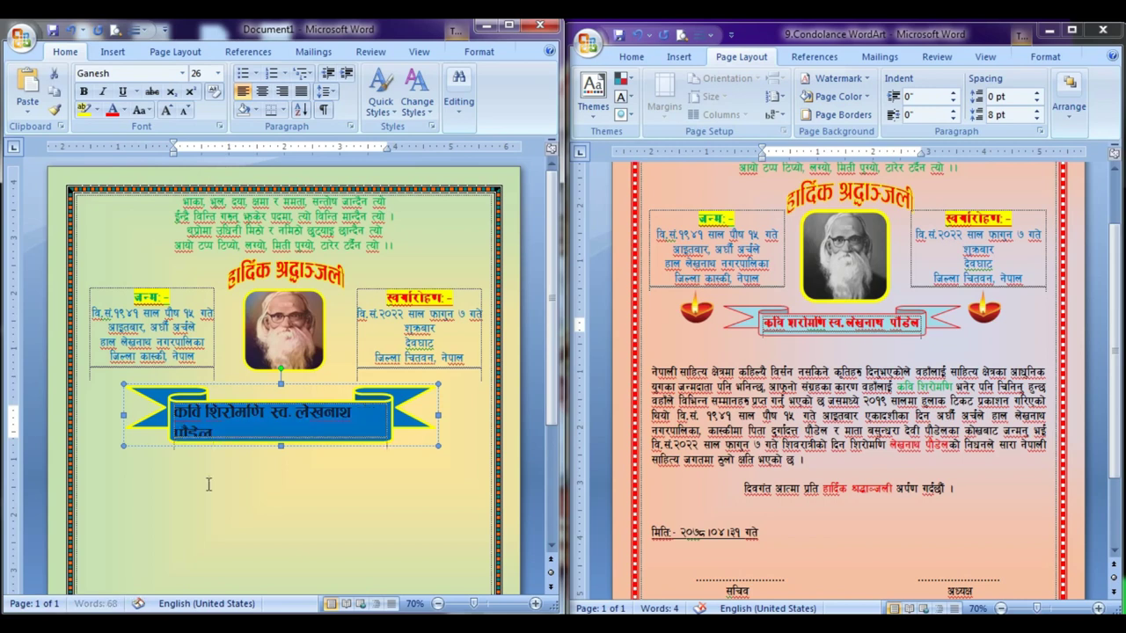
key("ctrl+shift+comma")
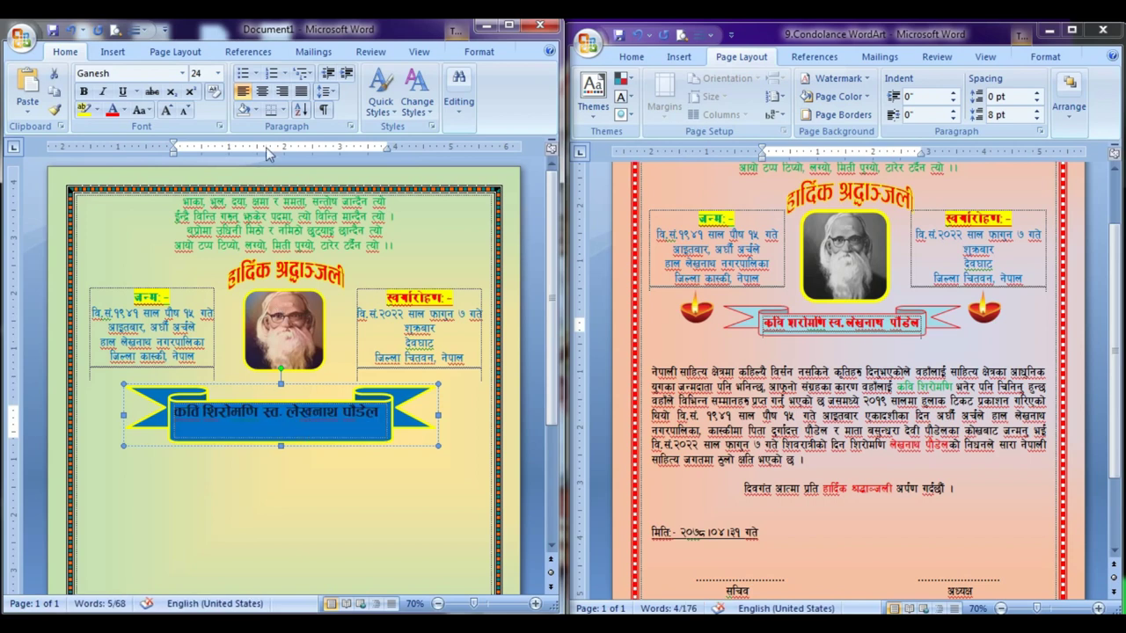
Make the banner text red.
left_click(471, 52)
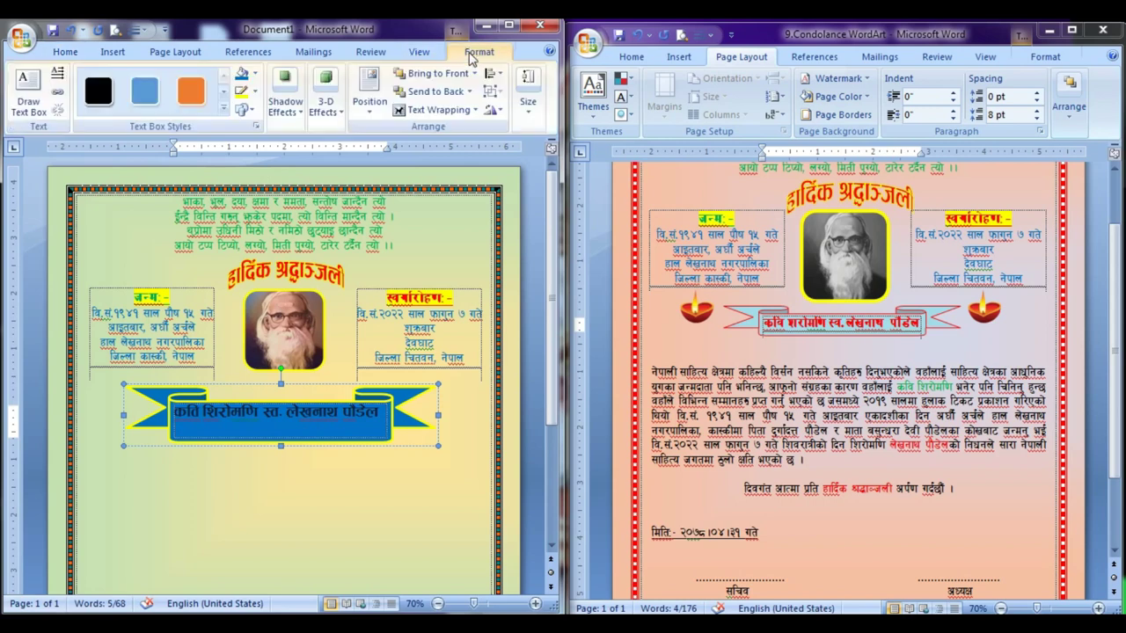
left_click(67, 52)
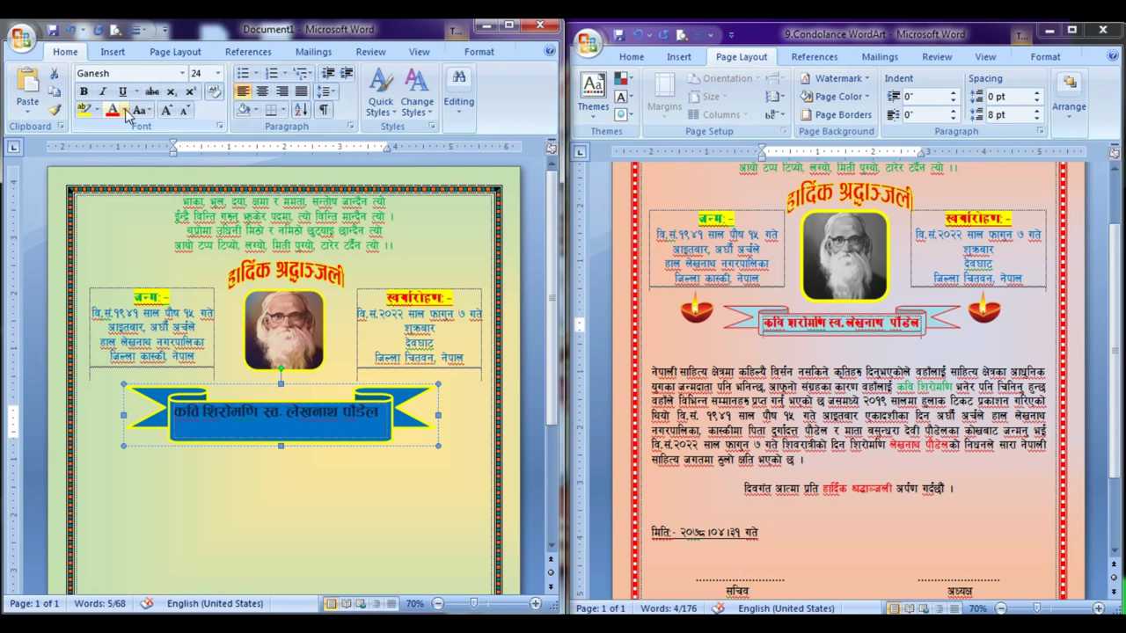
left_click(476, 53)
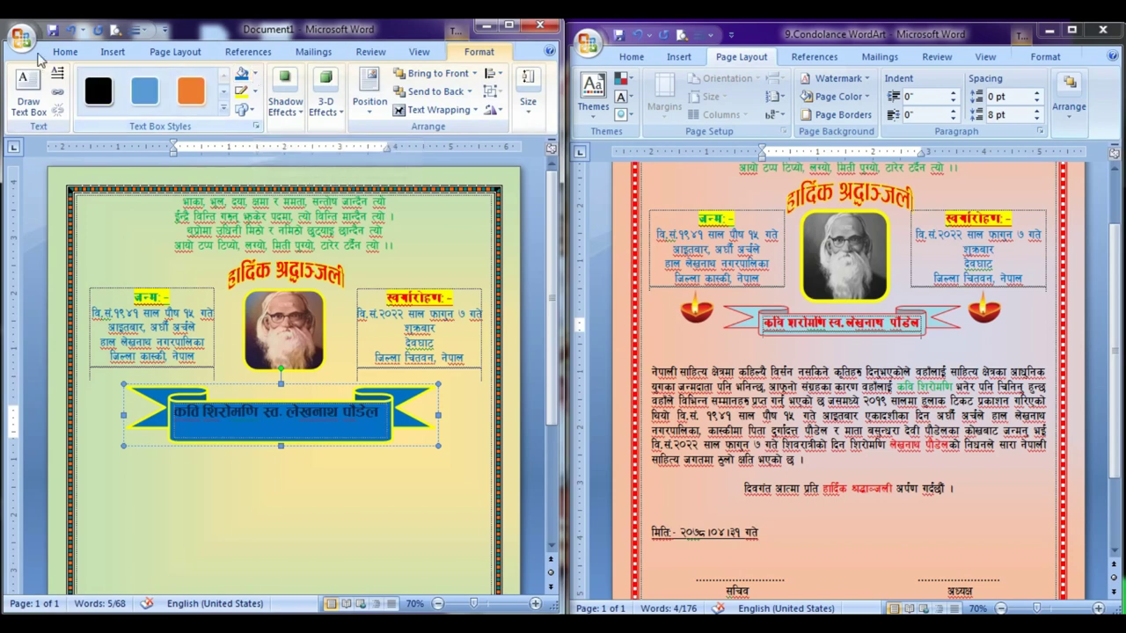
left_click(65, 54)
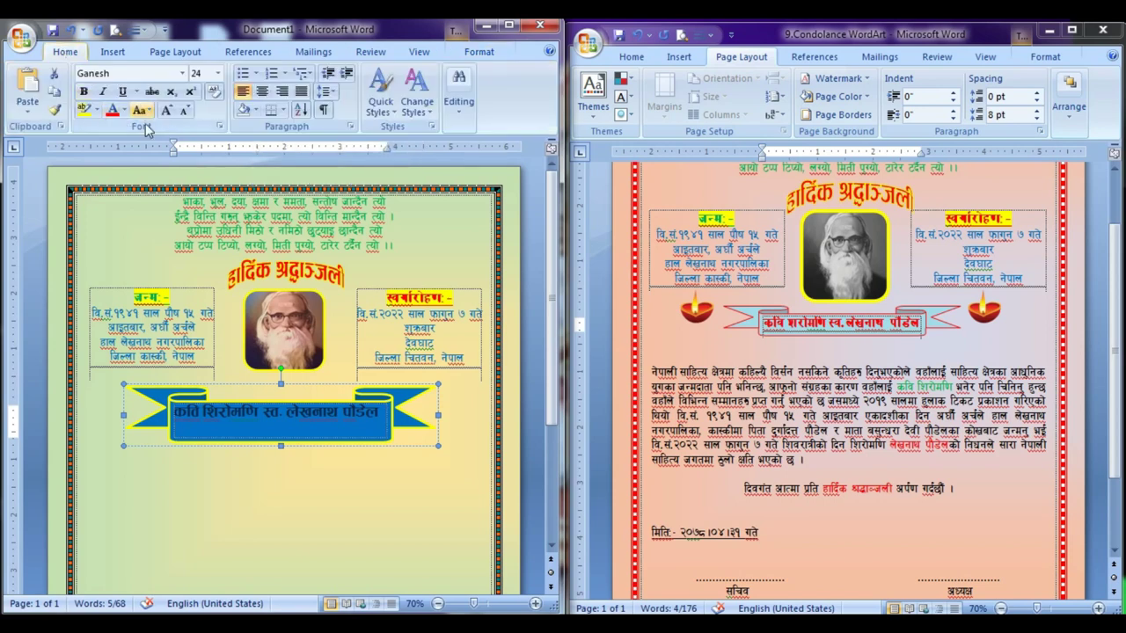
left_click(114, 112)
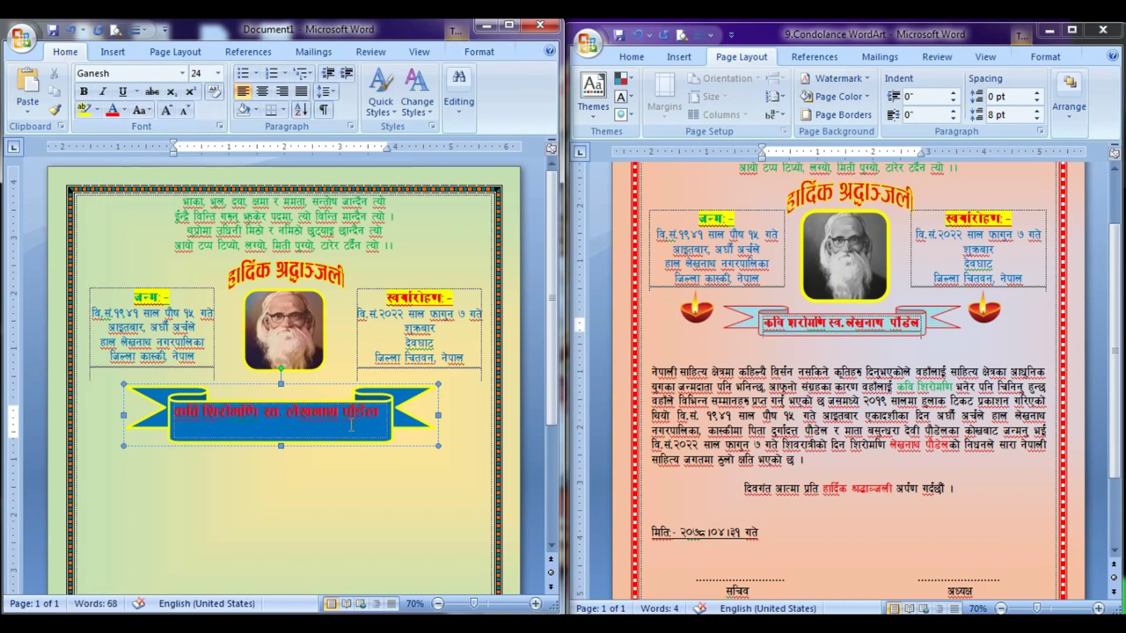
key("Escape")
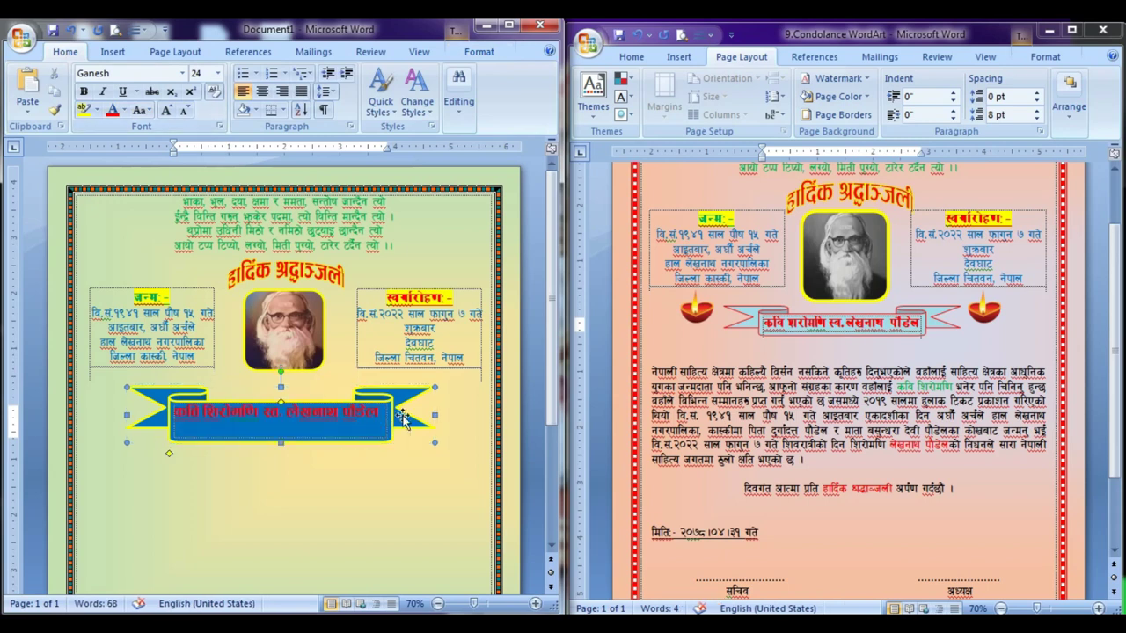
Give the ribbon a light blue fill and red outline, and make it slightly shorter.
left_click(493, 51)
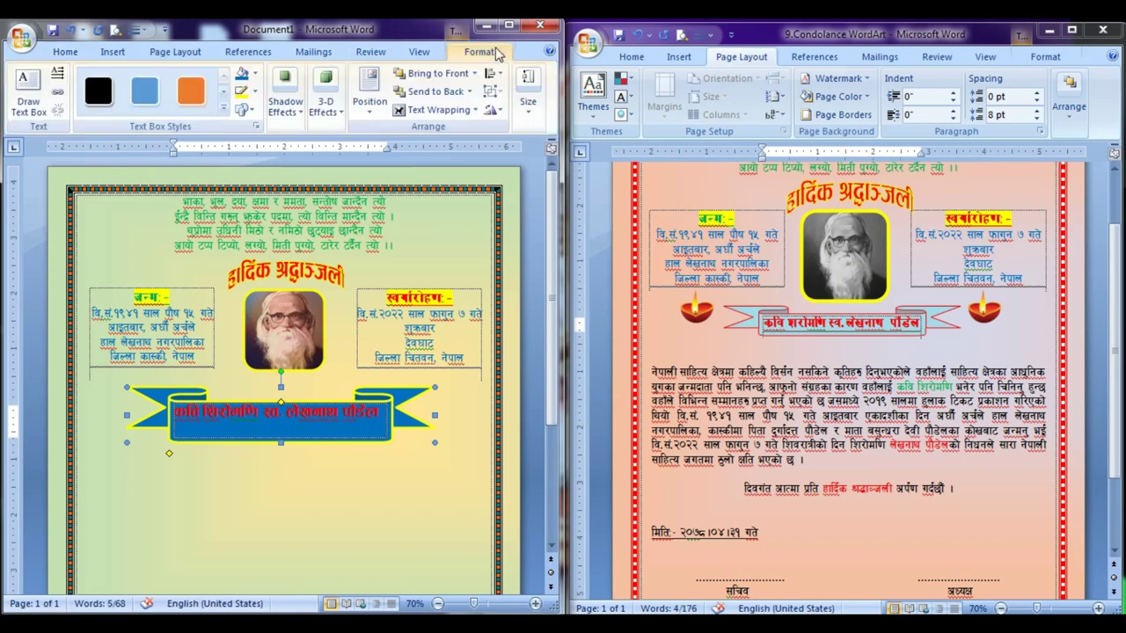
left_click(256, 76)
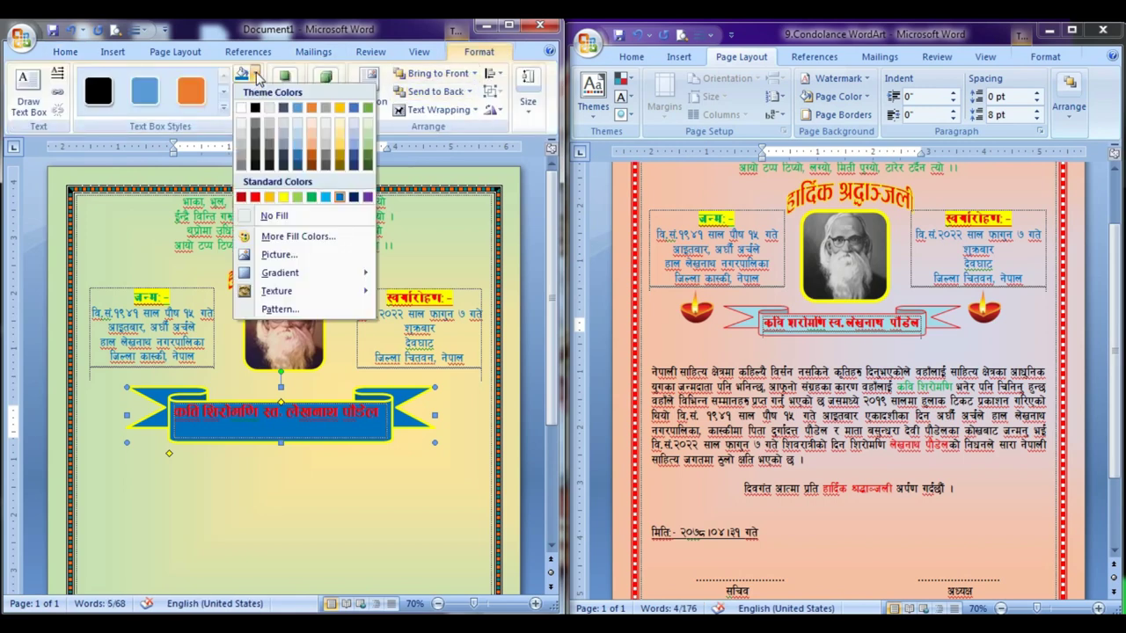
left_click(325, 196)
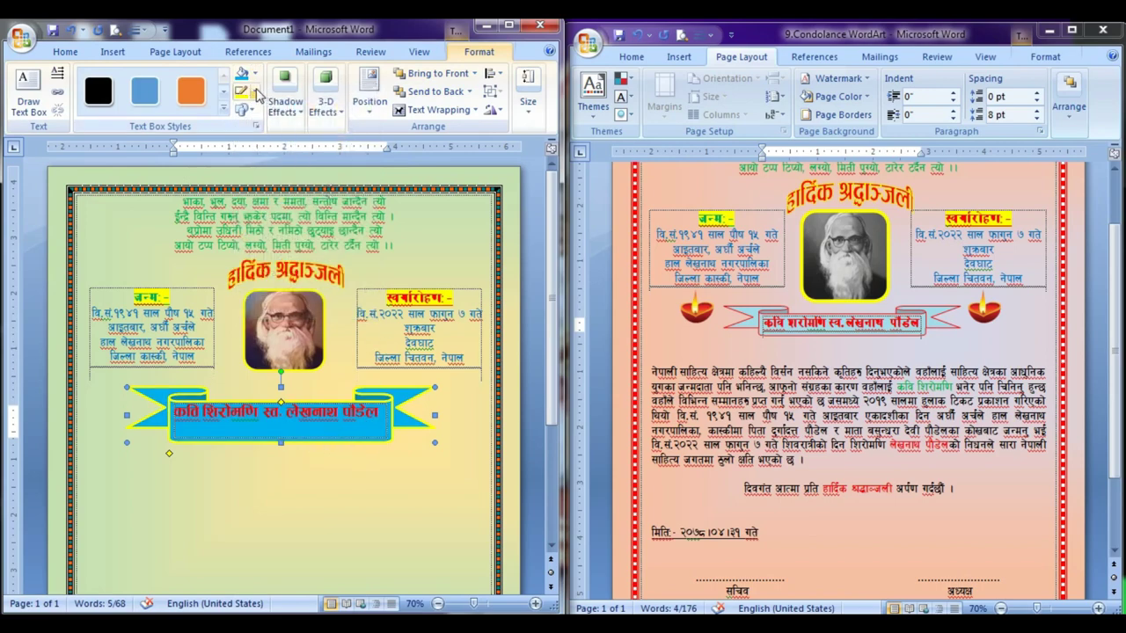
left_click(258, 95)
left_click(256, 217)
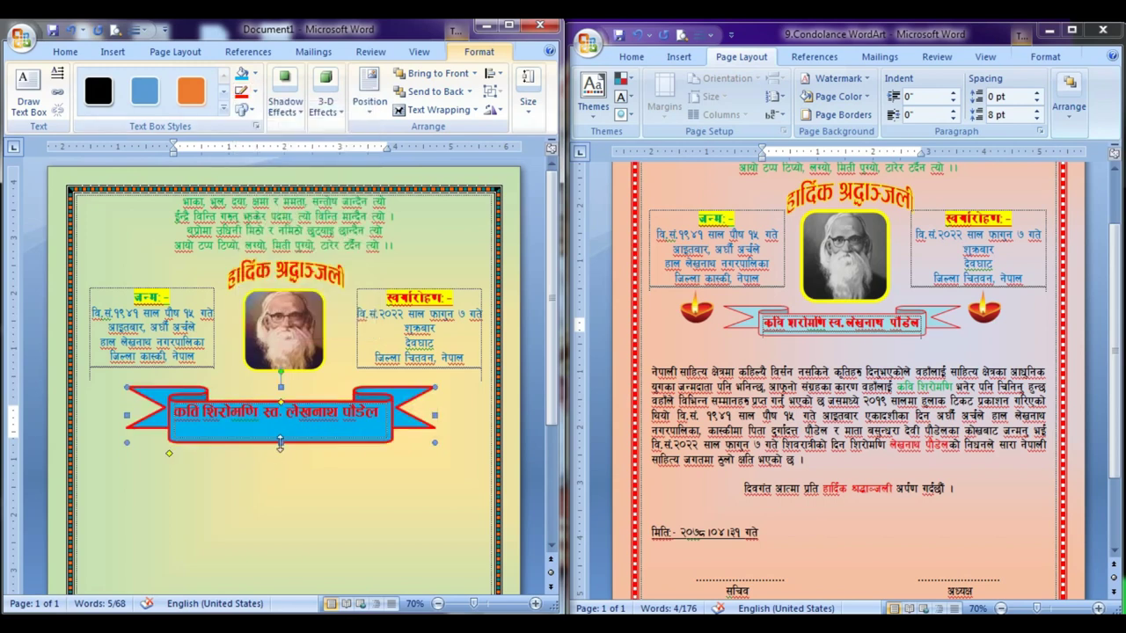
left_click_drag(280, 443, 281, 423)
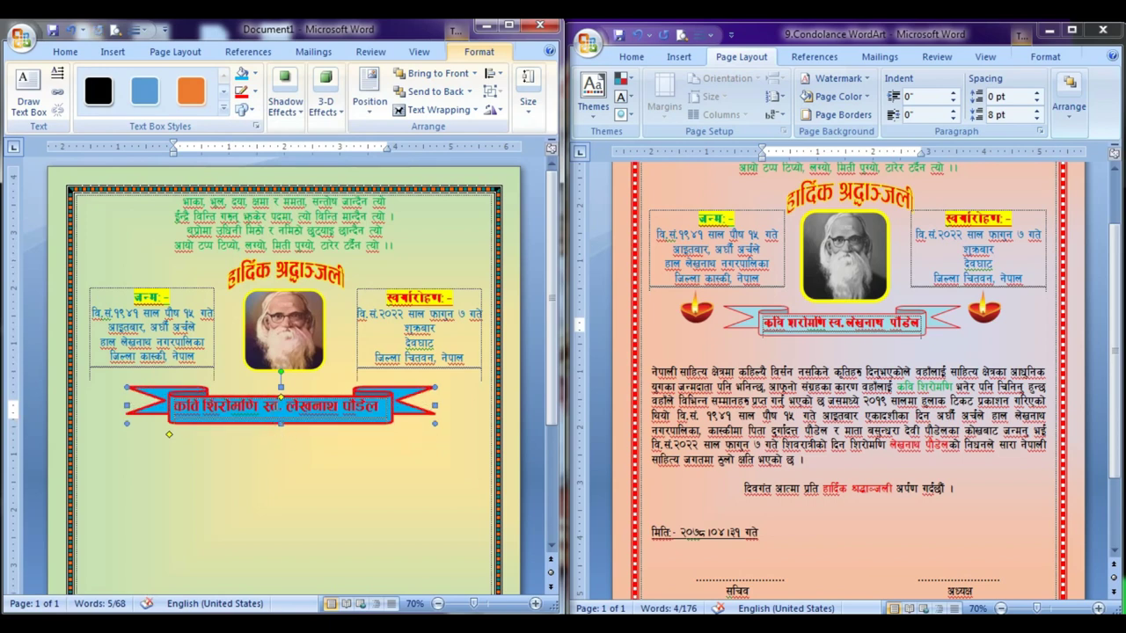
left_click(369, 475)
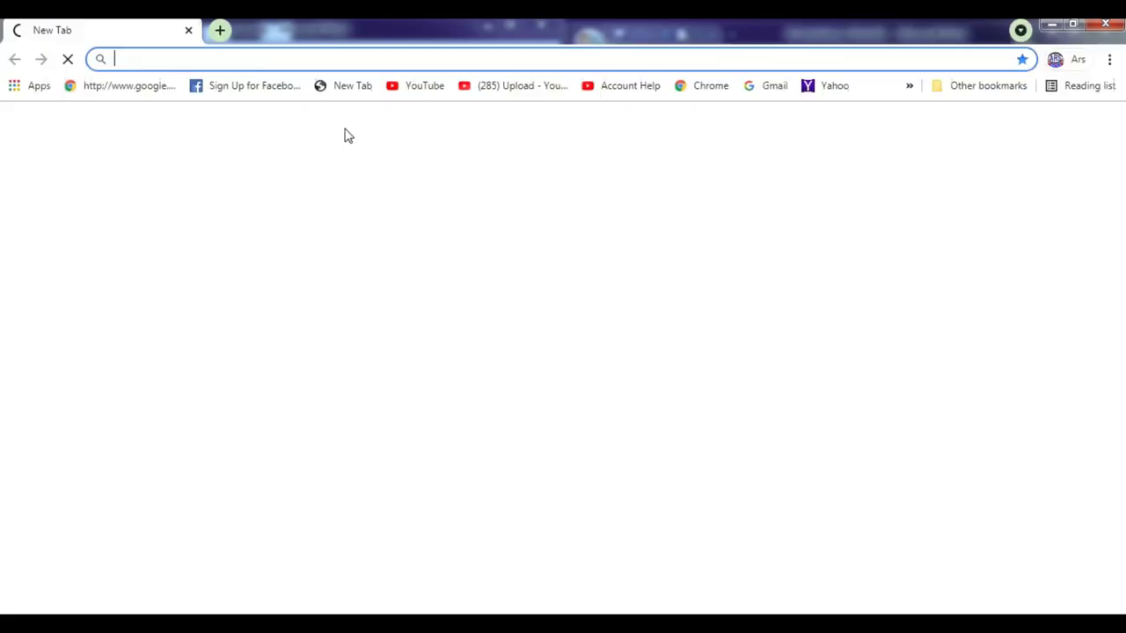
Go to Google and search for 'diyo in nepali'.
left_click(325, 53)
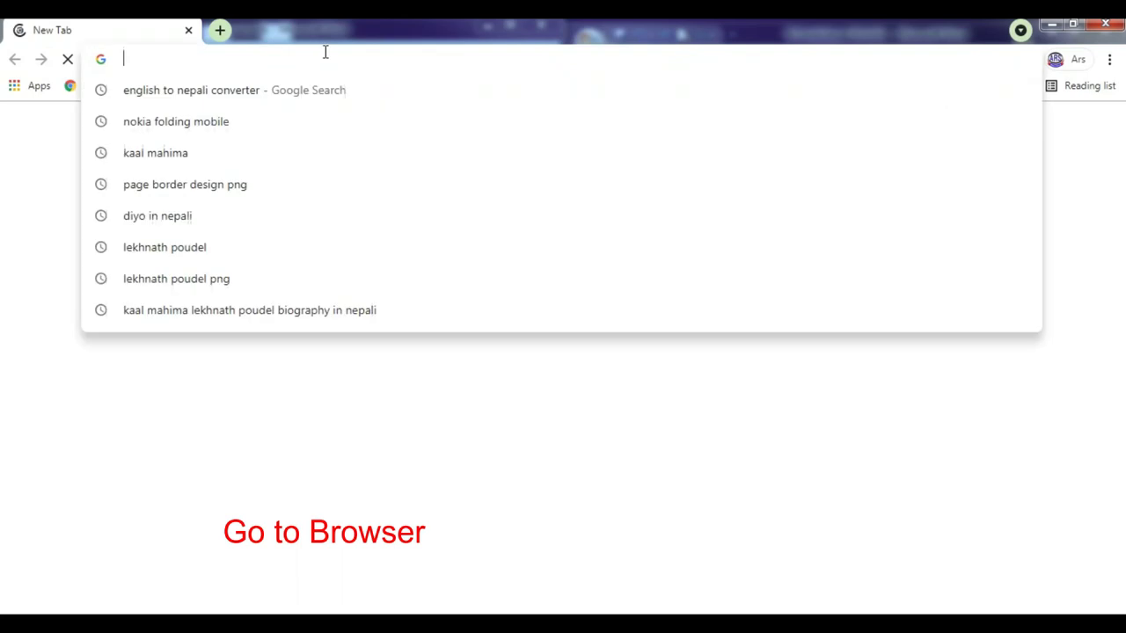
type("google")
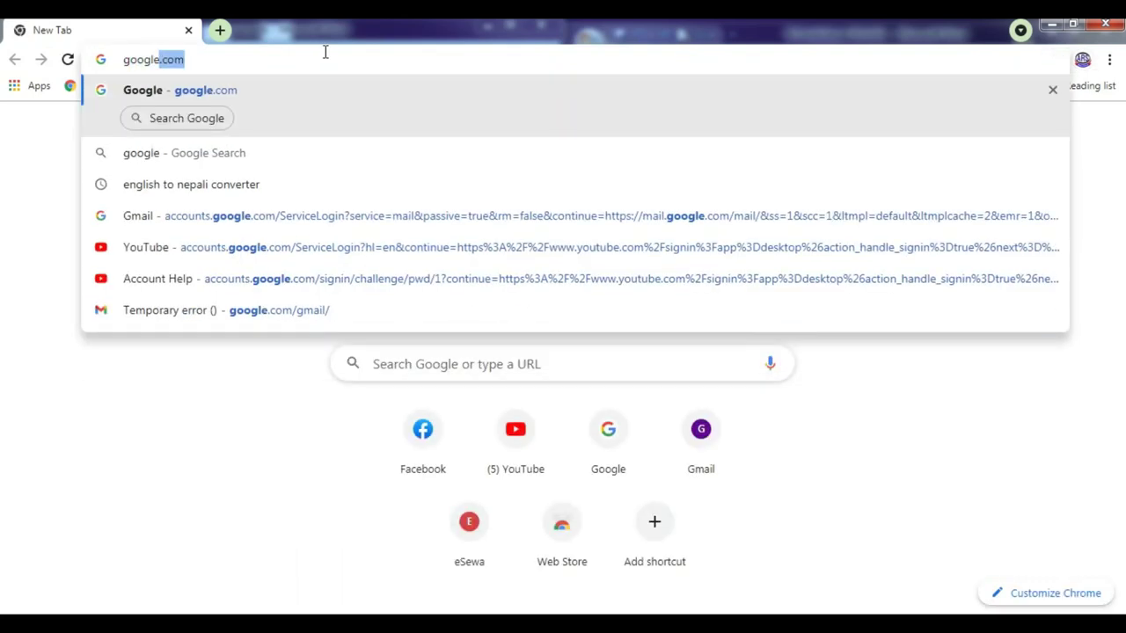
key("Return")
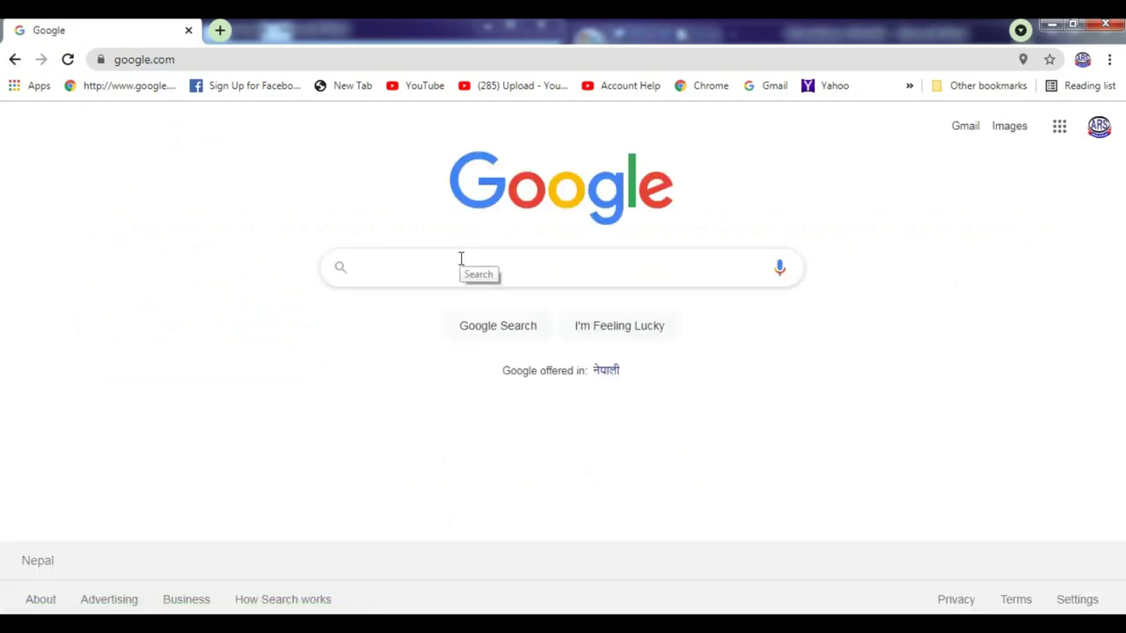
left_click(460, 259)
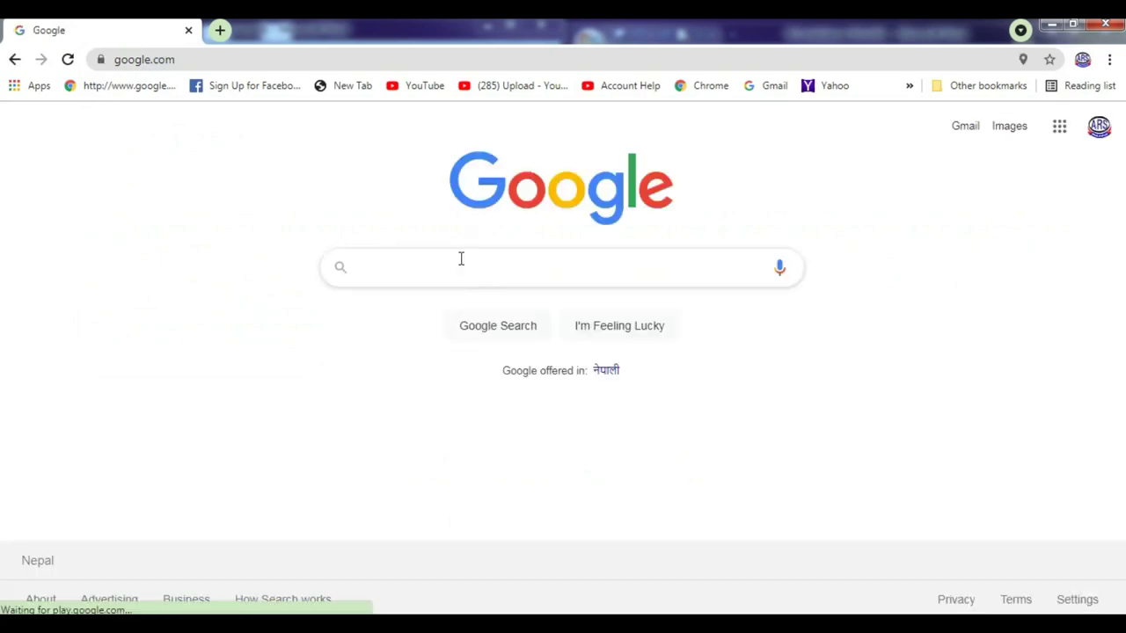
left_click(461, 259)
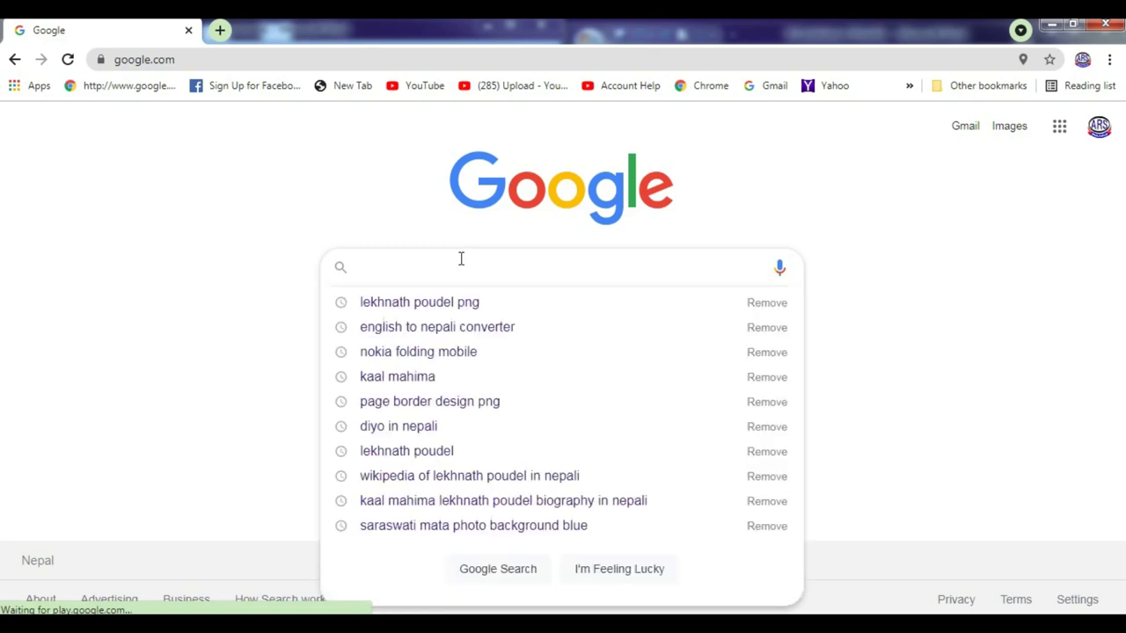
type("diyo in")
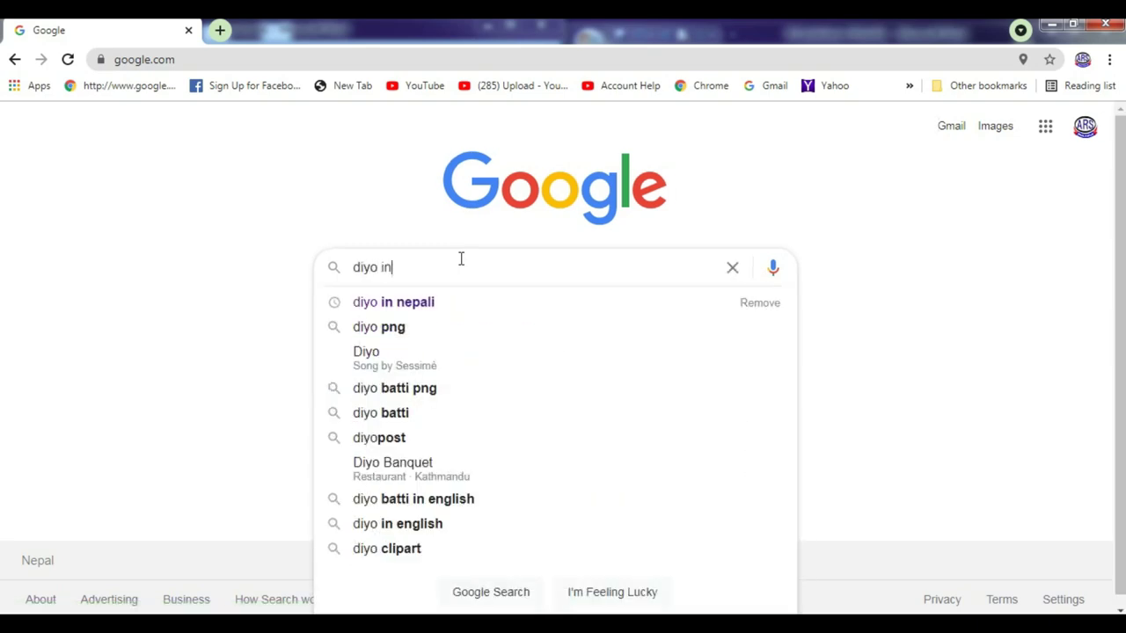
type(" nepali")
key("Return")
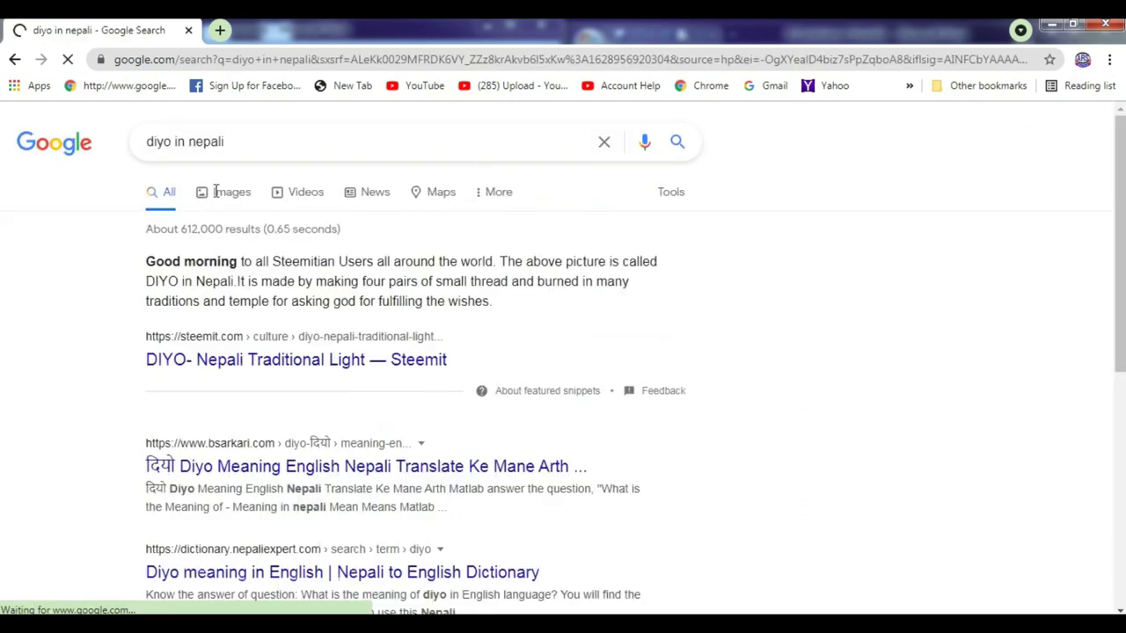
Switch the results to Google Images and browse the diyo pictures.
left_click(227, 193)
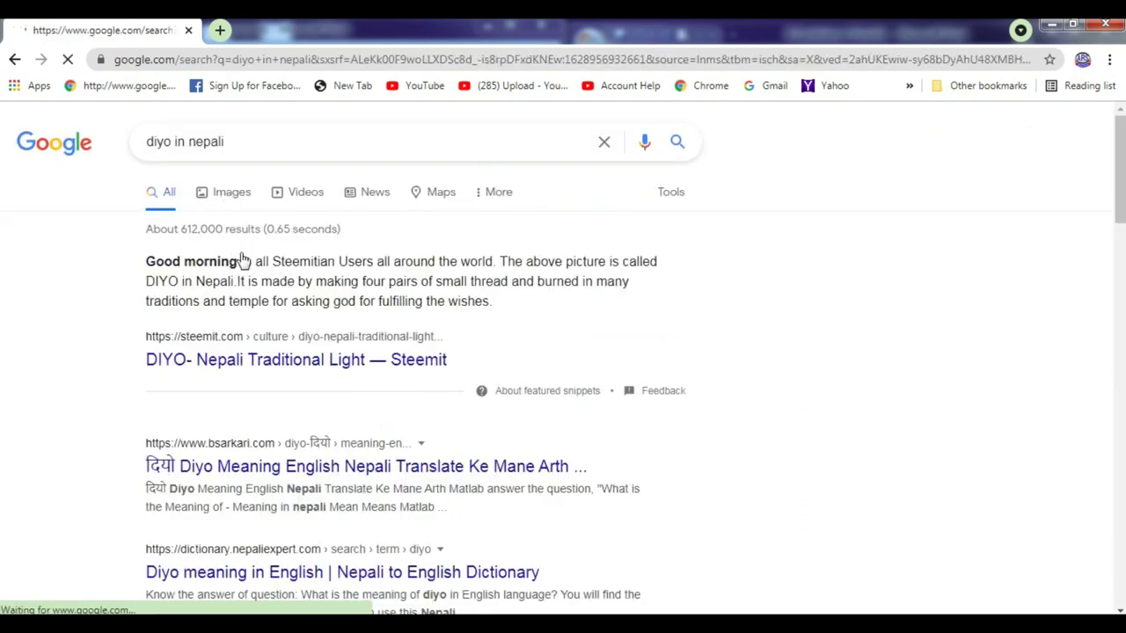
scroll(357, 405, "down", 2)
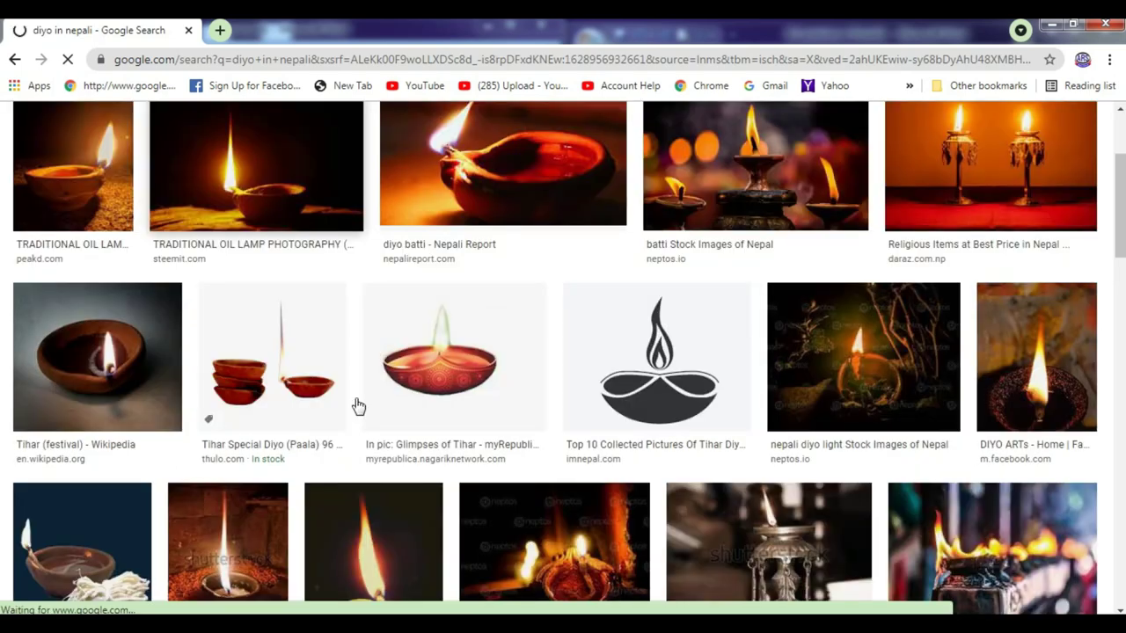
scroll(361, 404, "down", 4)
scroll(450, 448, "down", 5)
scroll(456, 457, "down", 1)
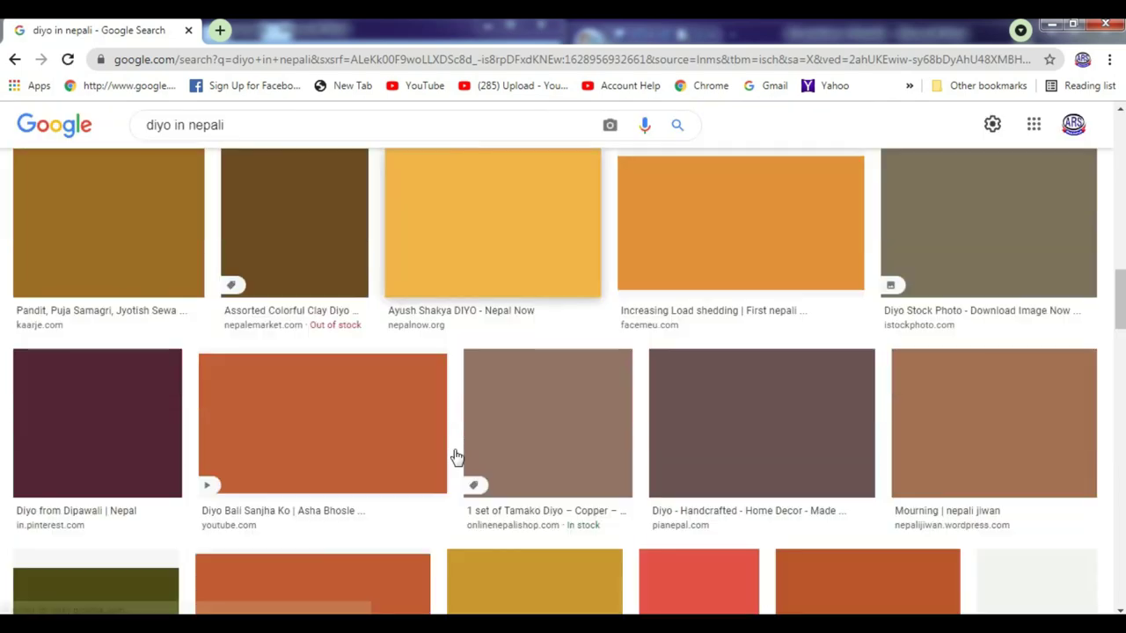
scroll(456, 456, "down", 5)
scroll(454, 458, "down", 4)
scroll(455, 457, "up", 4)
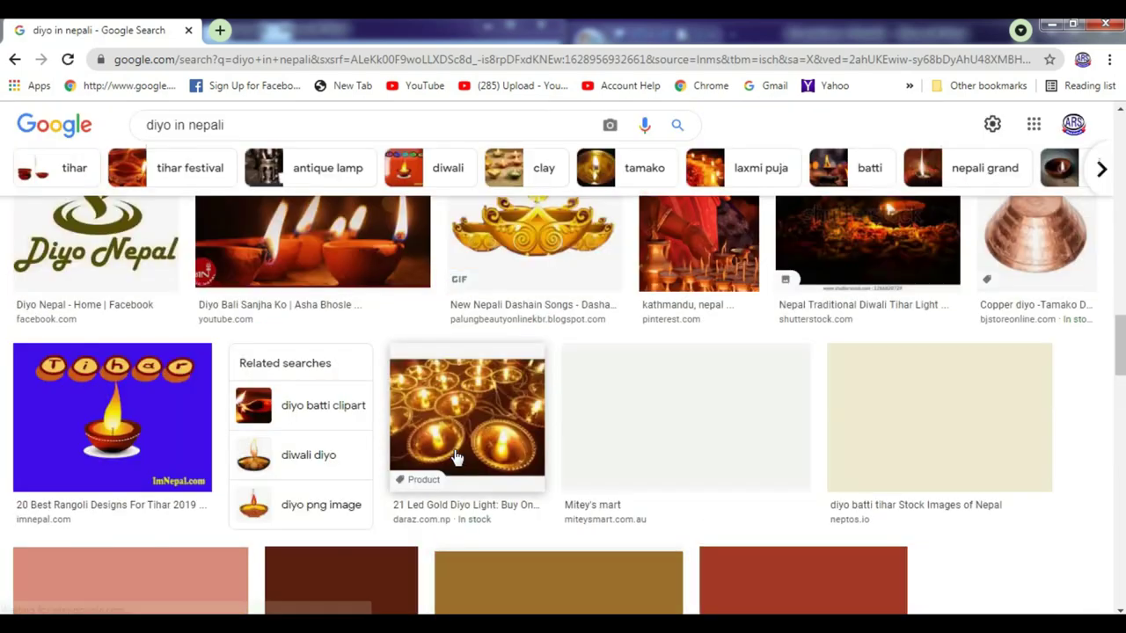
scroll(457, 457, "up", 3)
scroll(457, 457, "up", 5)
scroll(456, 456, "up", 1)
scroll(456, 457, "up", 4)
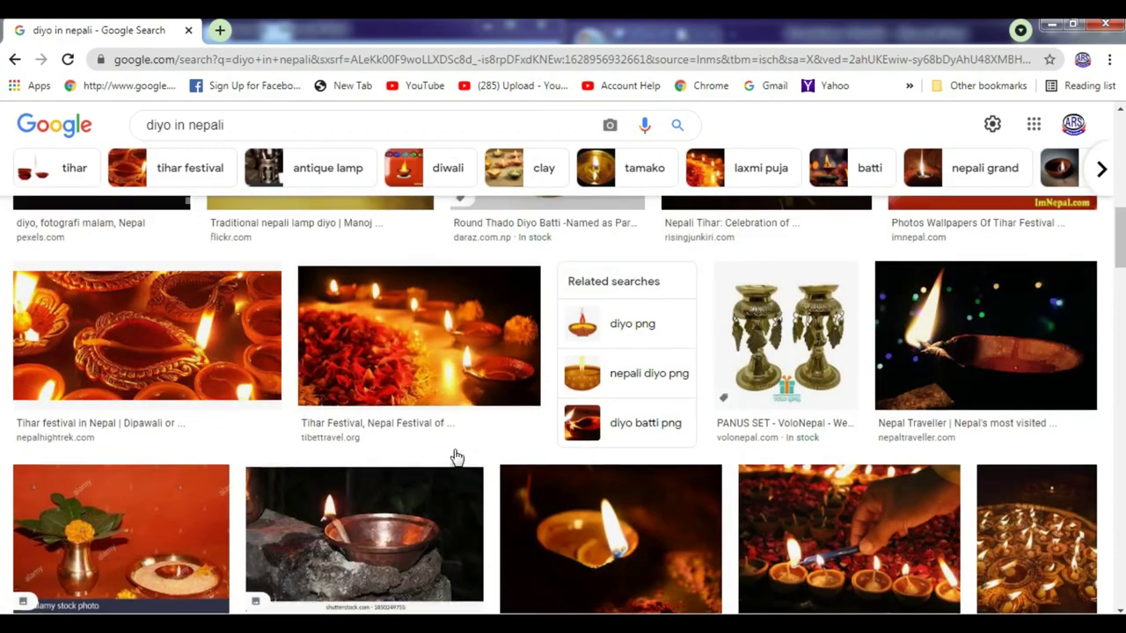
scroll(456, 456, "up", 3)
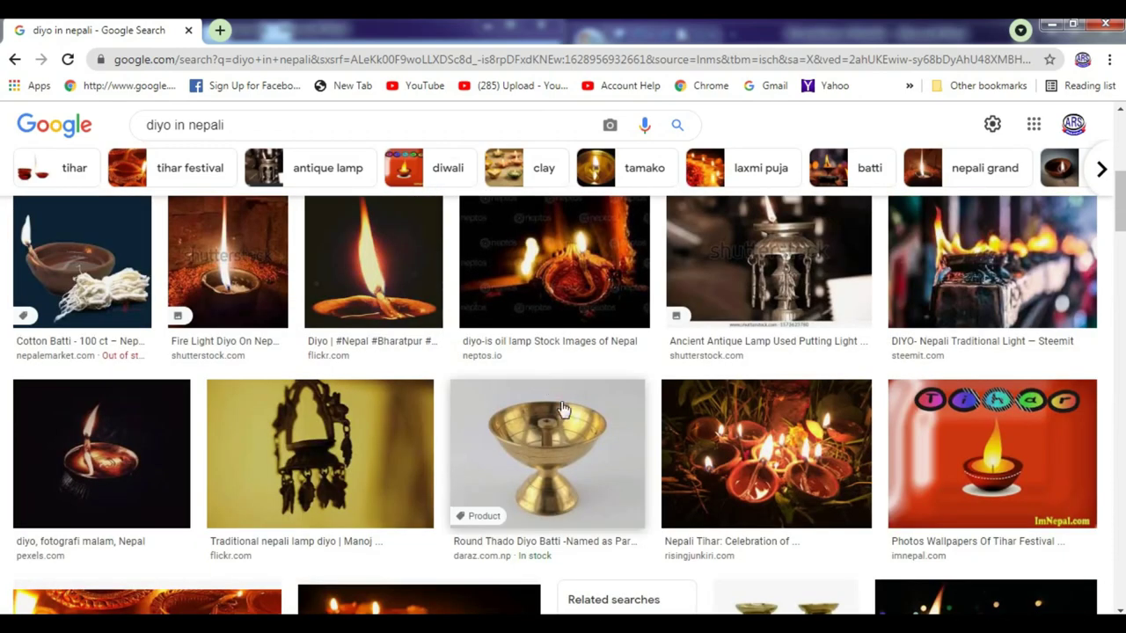
Search 'diyo in nepali png' and preview the red flower-shaped diyo from unicode.org.
left_click(247, 124)
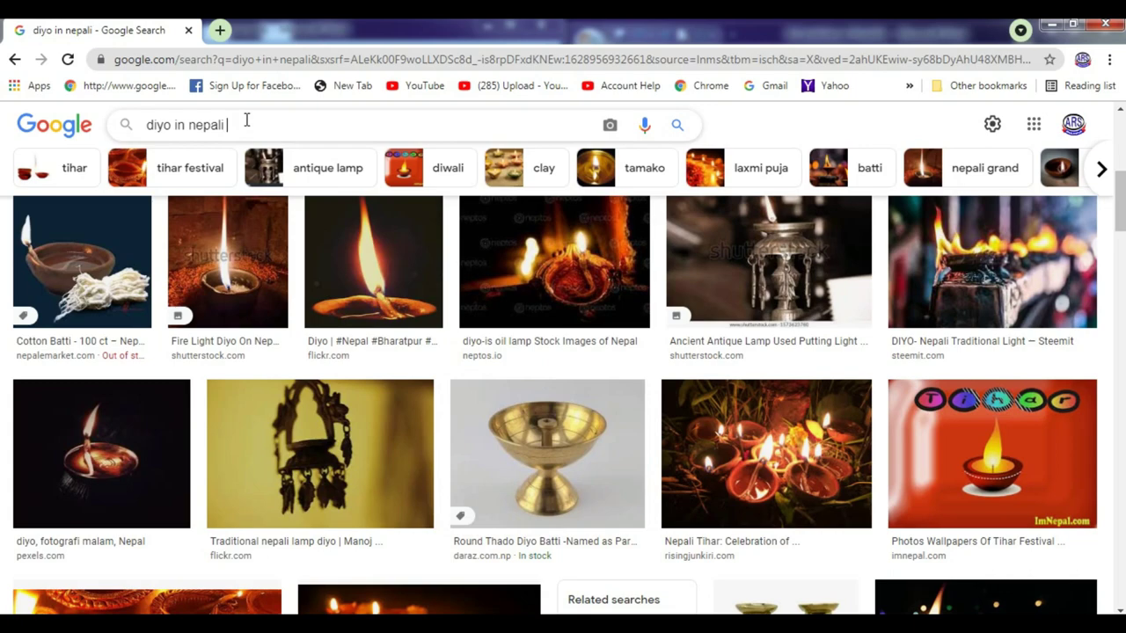
type("png")
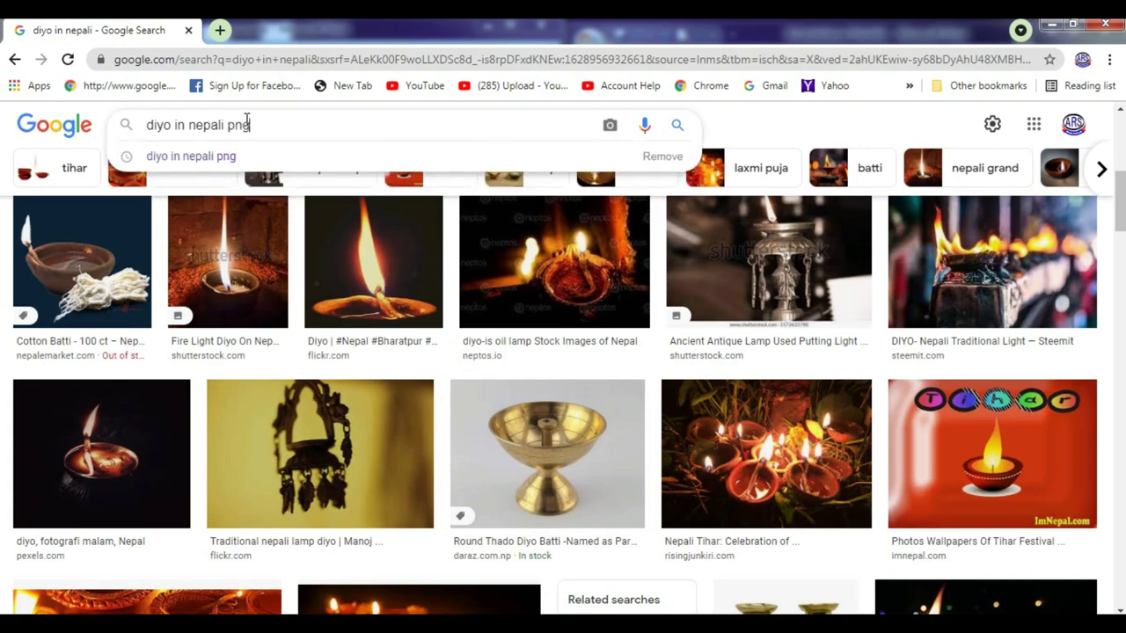
key("Return")
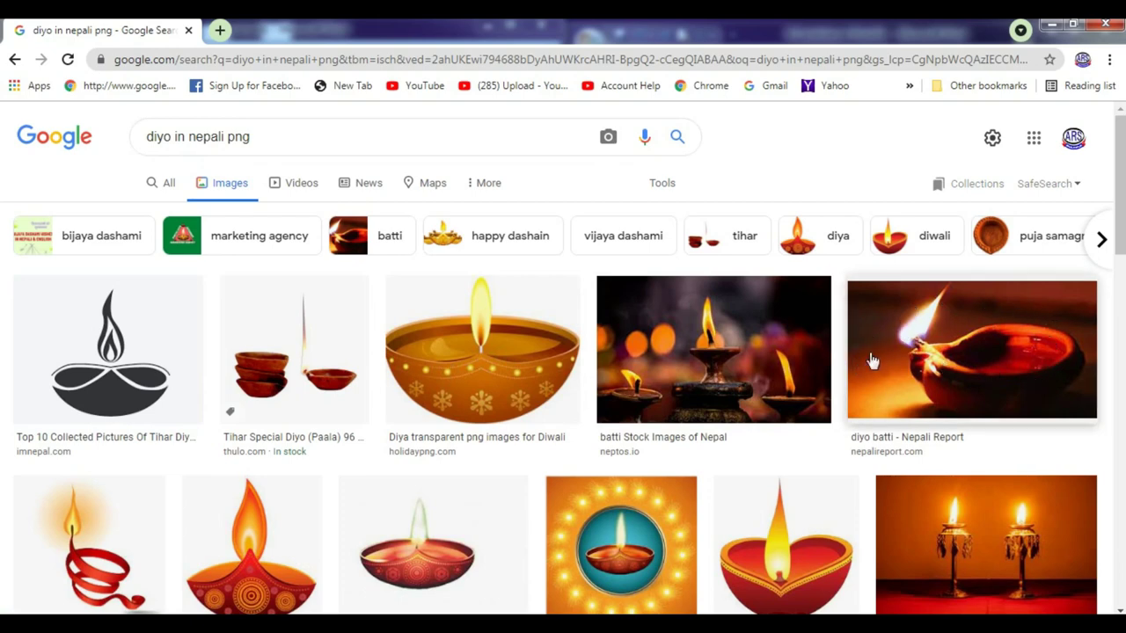
scroll(939, 386, "down", 2)
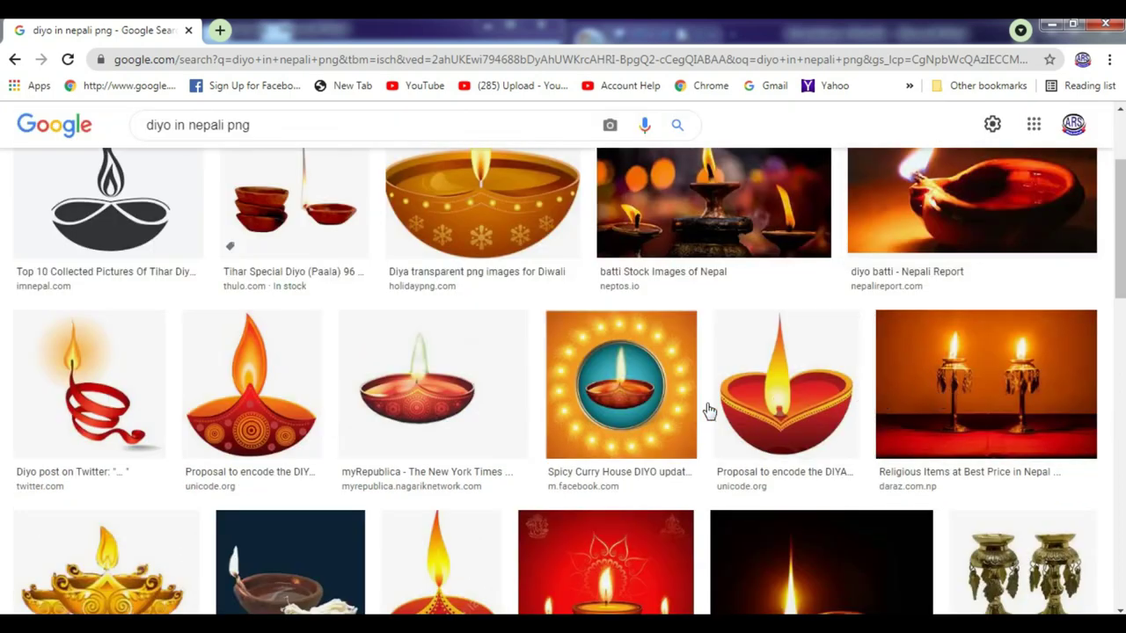
left_click(807, 409)
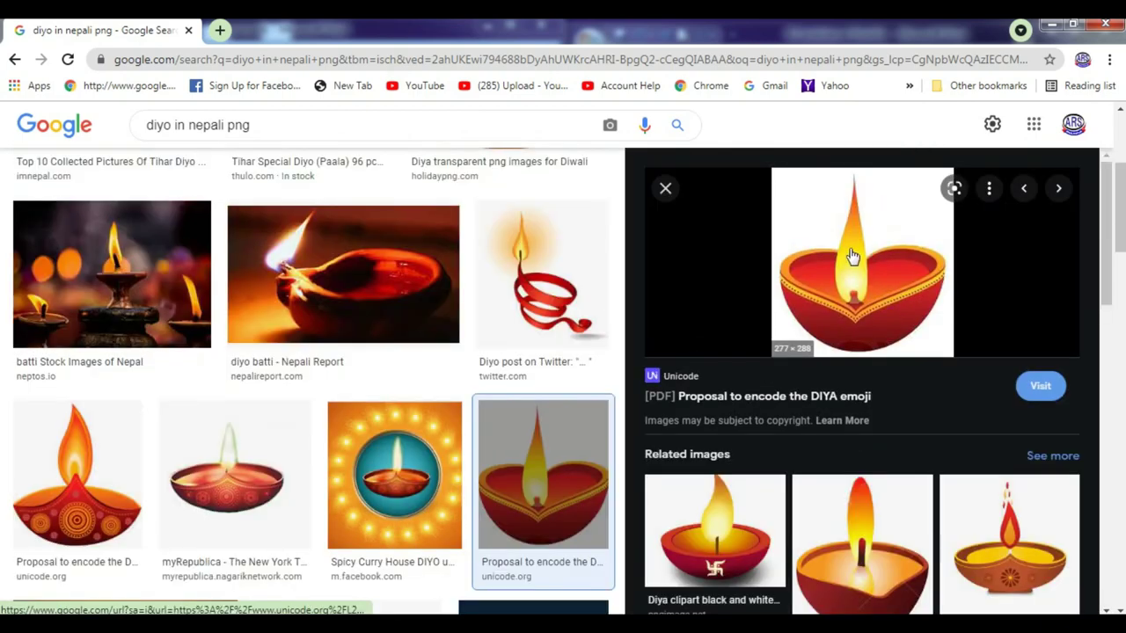
scroll(852, 261, "down", 4)
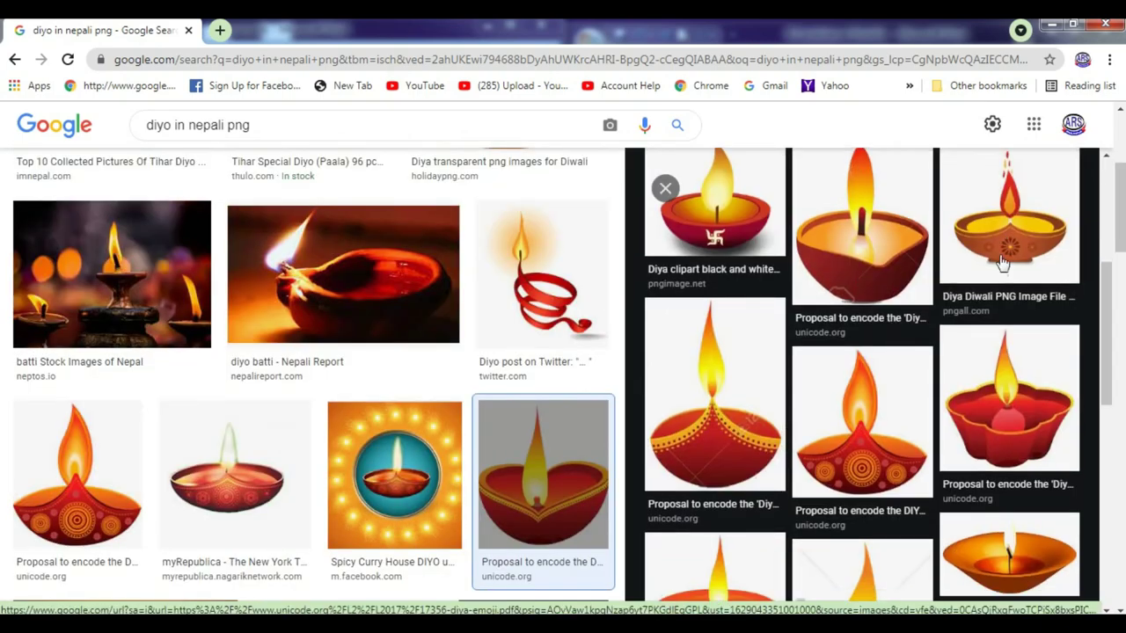
left_click(994, 428)
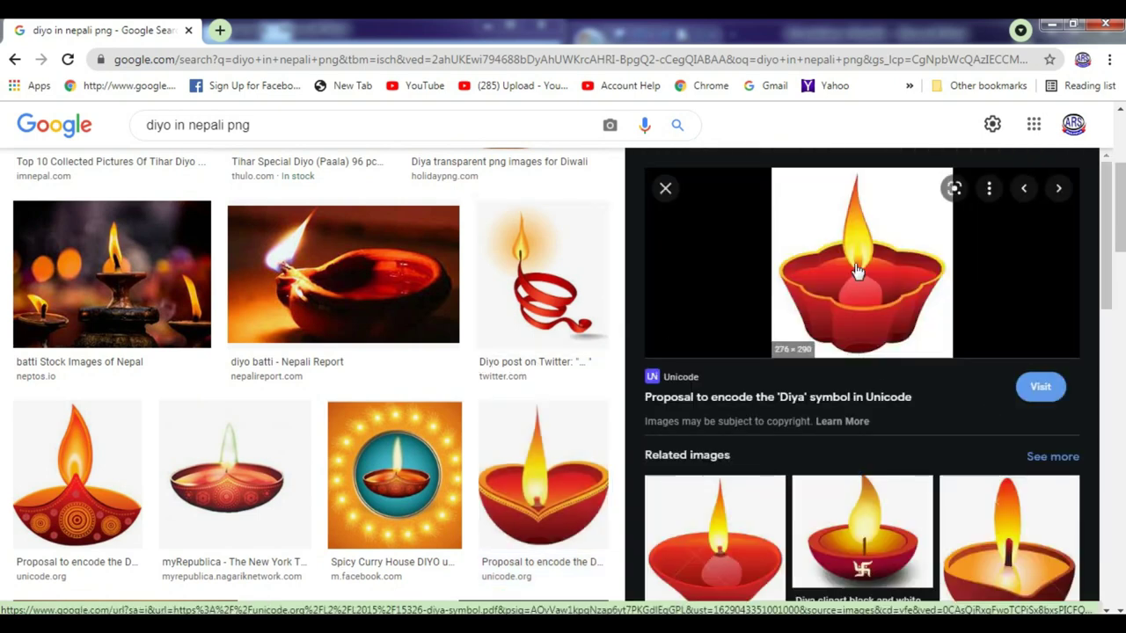
Begin saving the previewed diyo image, then cancel and dismiss the image menu.
right_click(855, 264)
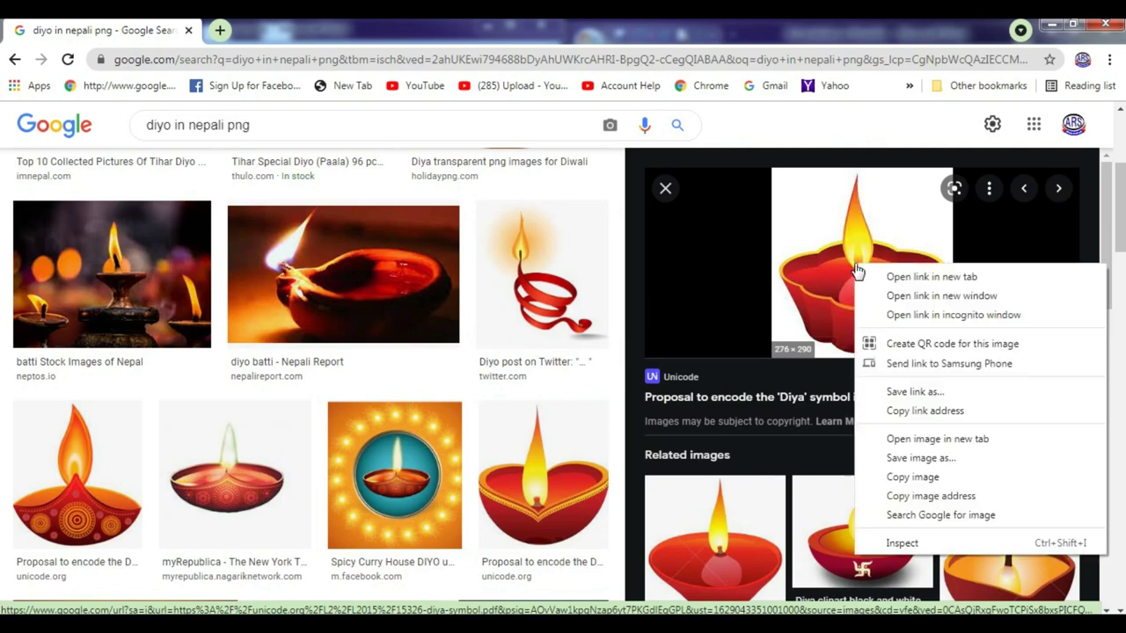
left_click(922, 459)
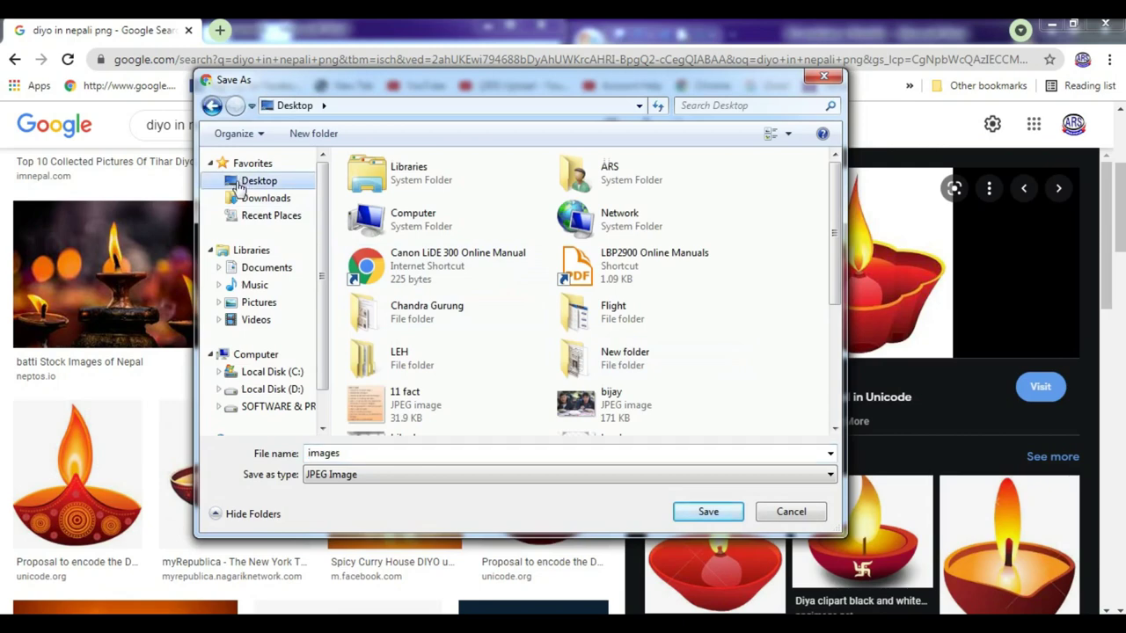
double_click(353, 455)
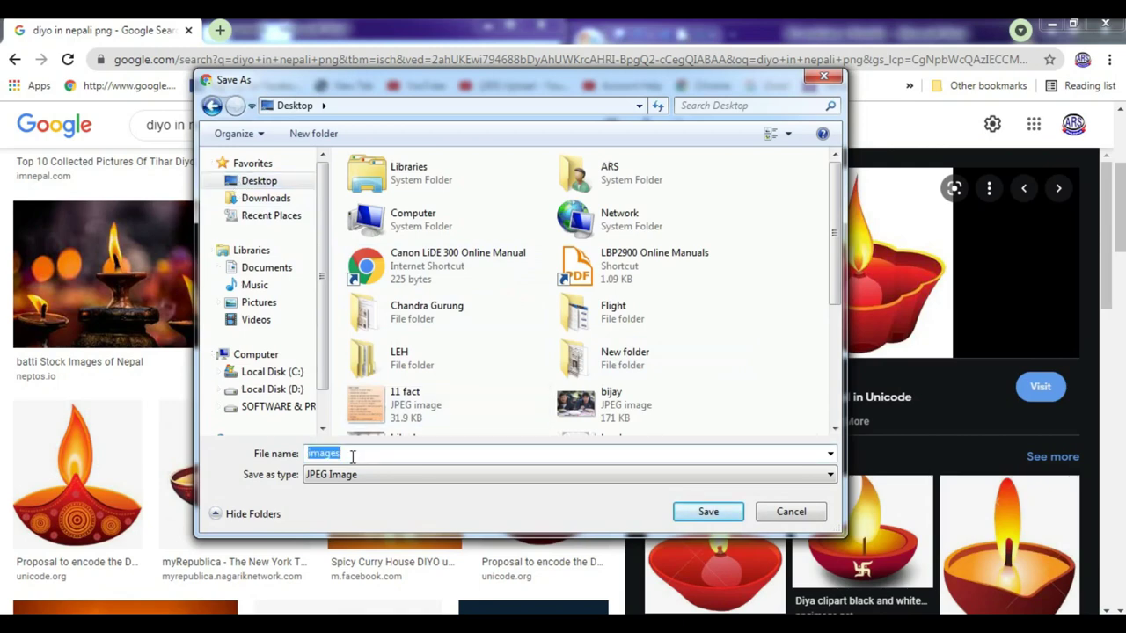
type("Diyo")
left_click(824, 77)
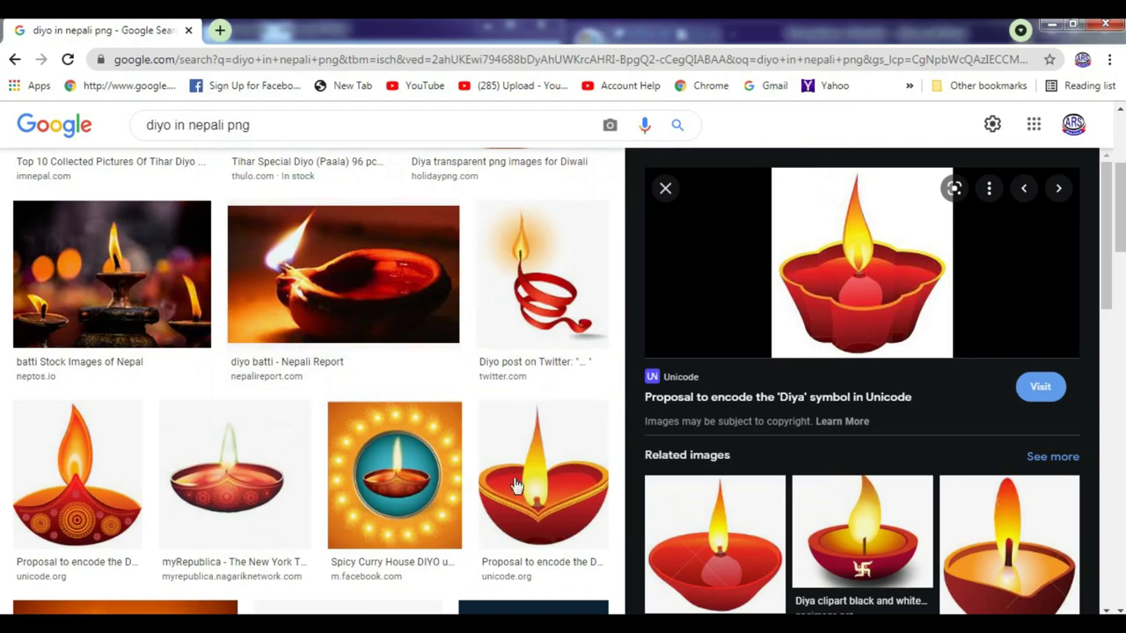
right_click(850, 262)
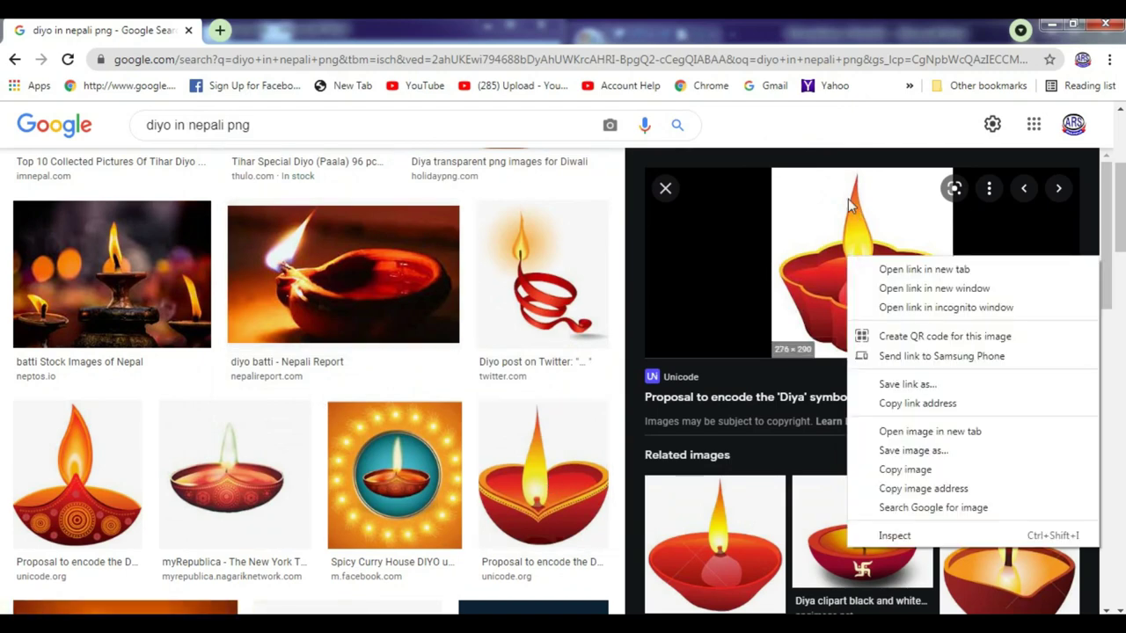
left_click(804, 30)
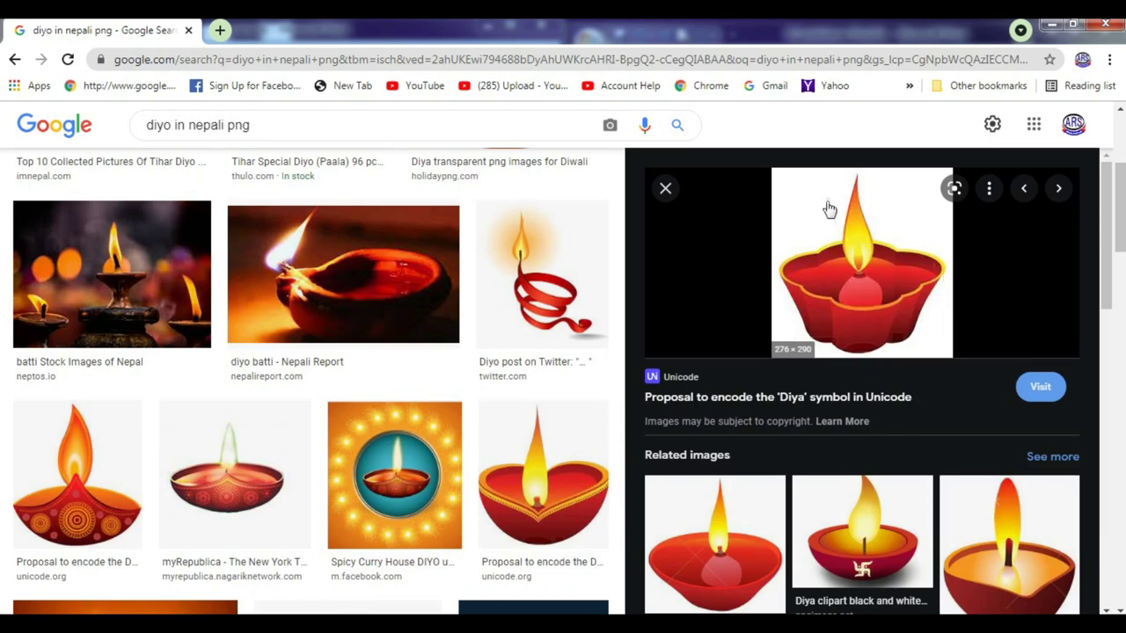
right_click(836, 260)
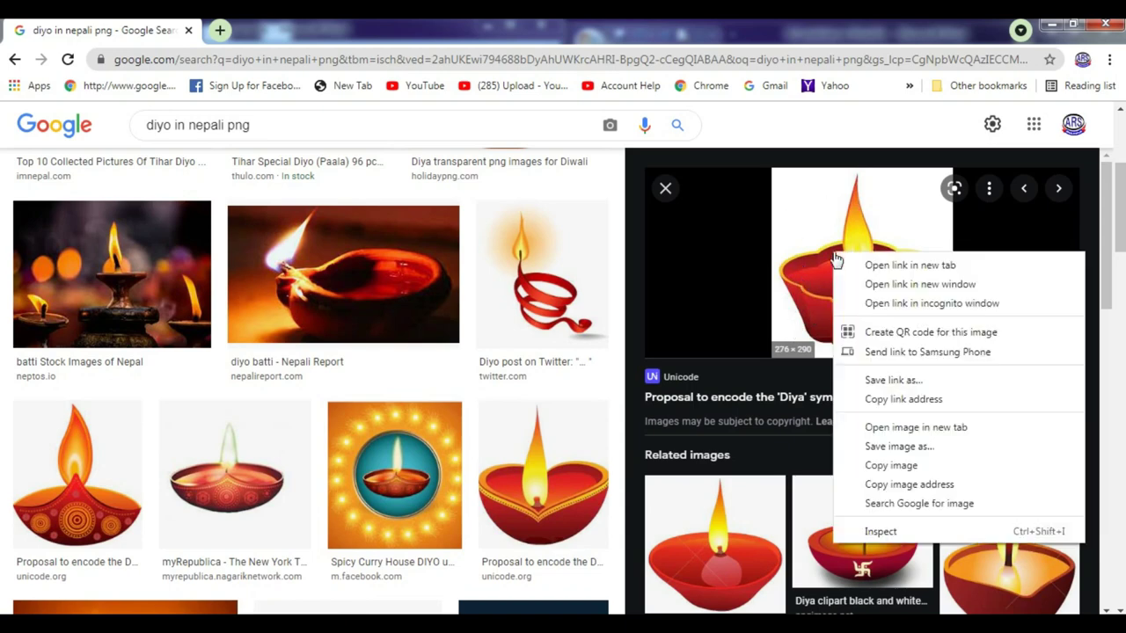
left_click(861, 32)
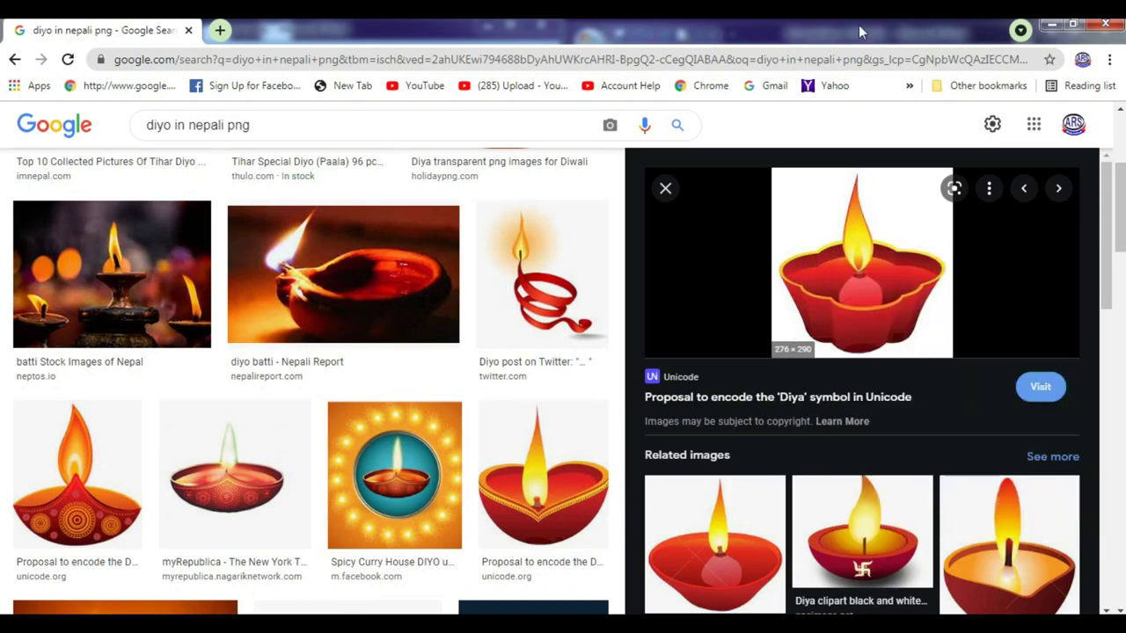
Save the red diyo image to the Desktop as Diyo.jpg in JPEG format.
right_click(849, 250)
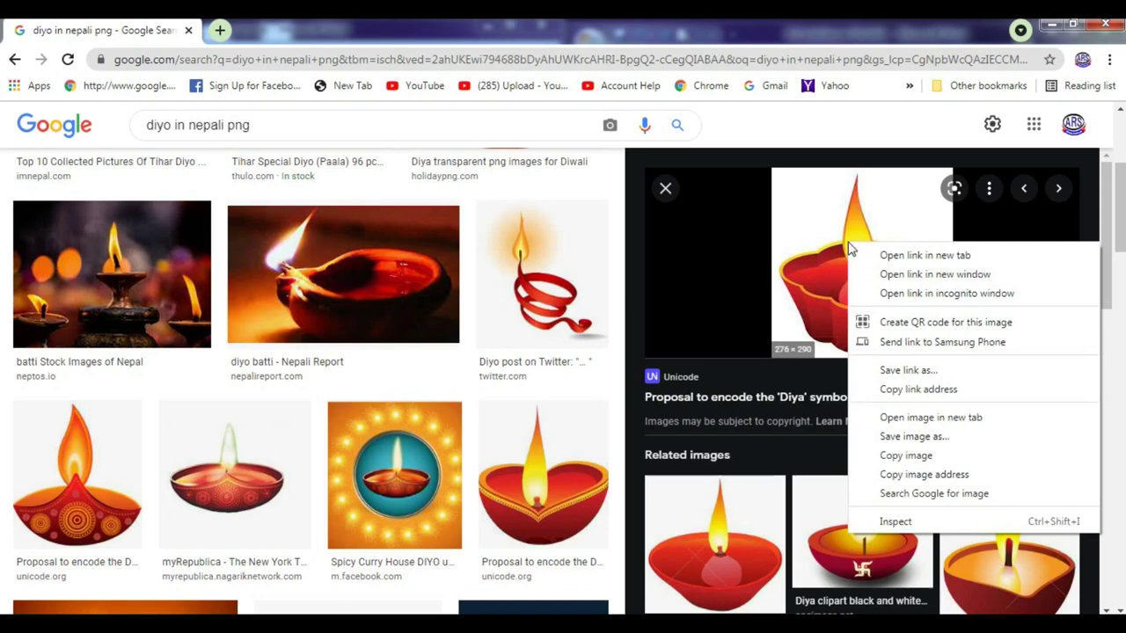
left_click(904, 435)
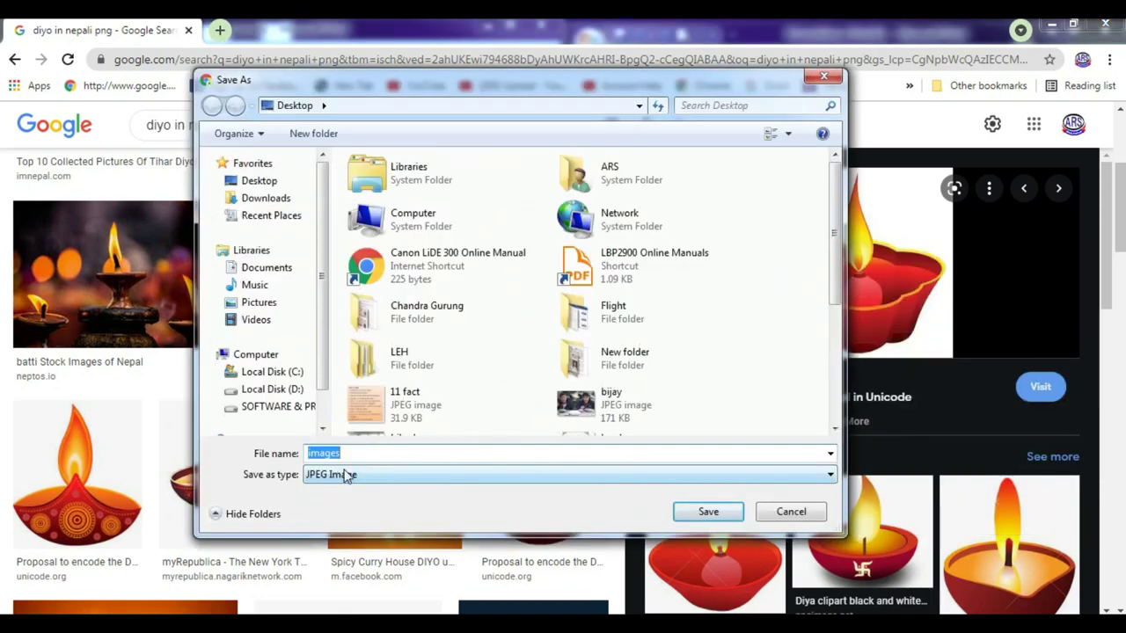
left_click_drag(361, 454, 277, 461)
type("Dy")
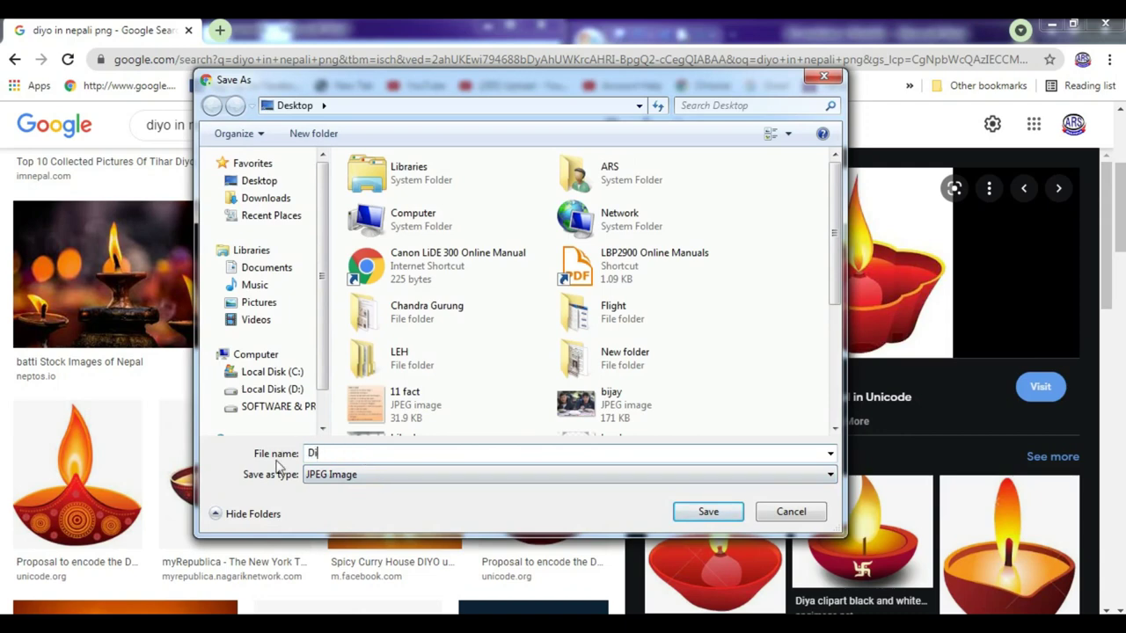
left_click(341, 480)
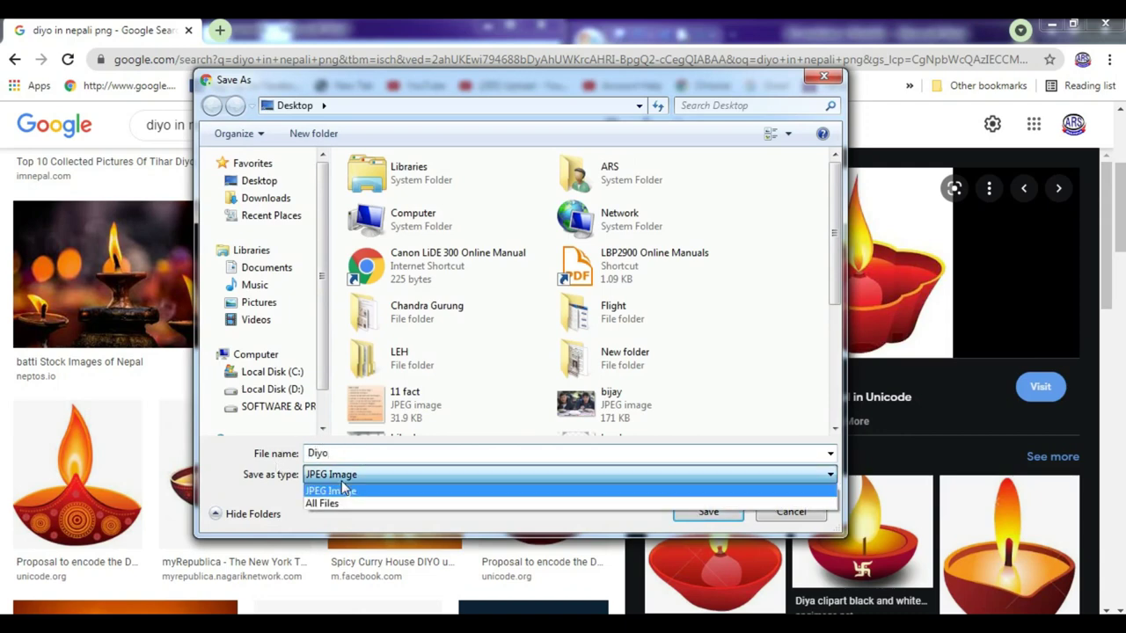
left_click(341, 482)
left_click(735, 521)
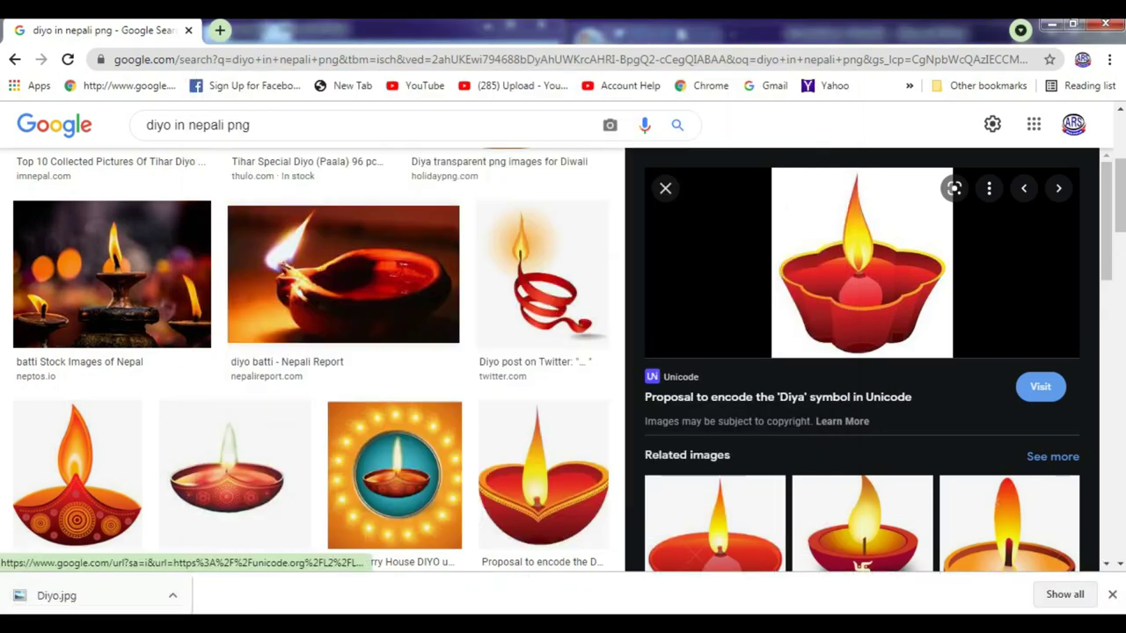
Insert the saved Diyo picture into the left condolence card.
left_click(1112, 594)
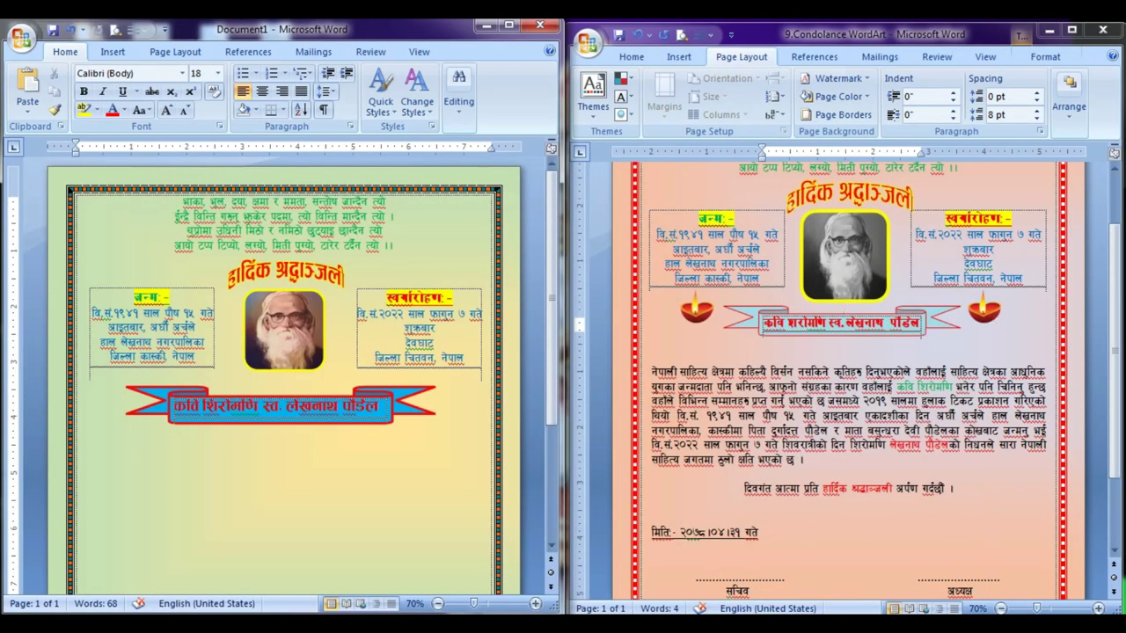
left_click(108, 53)
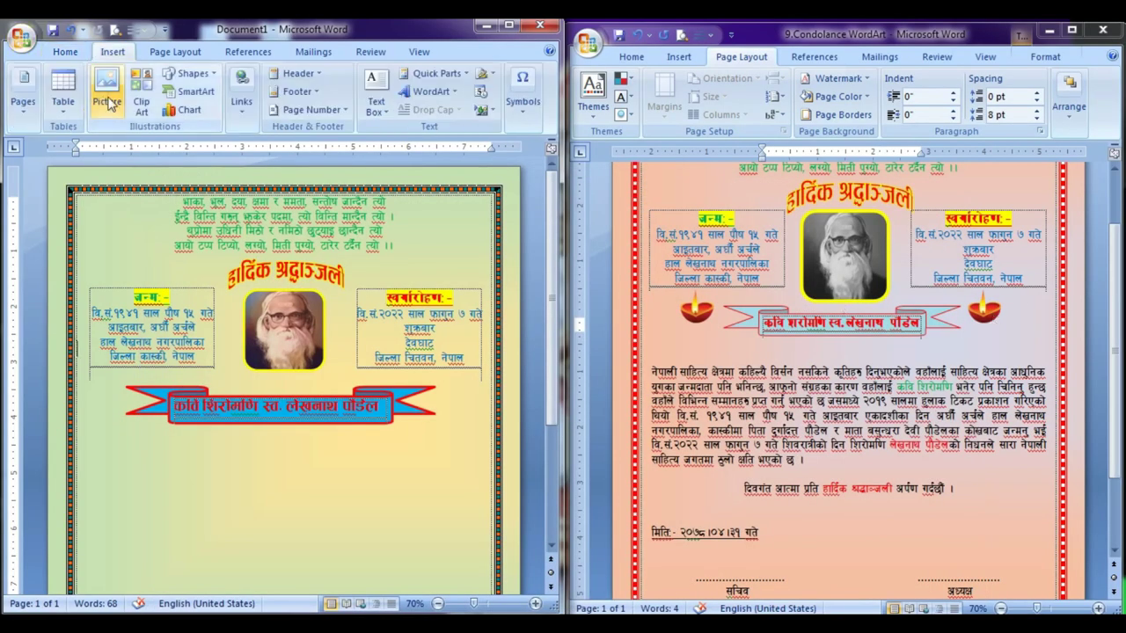
left_click(106, 101)
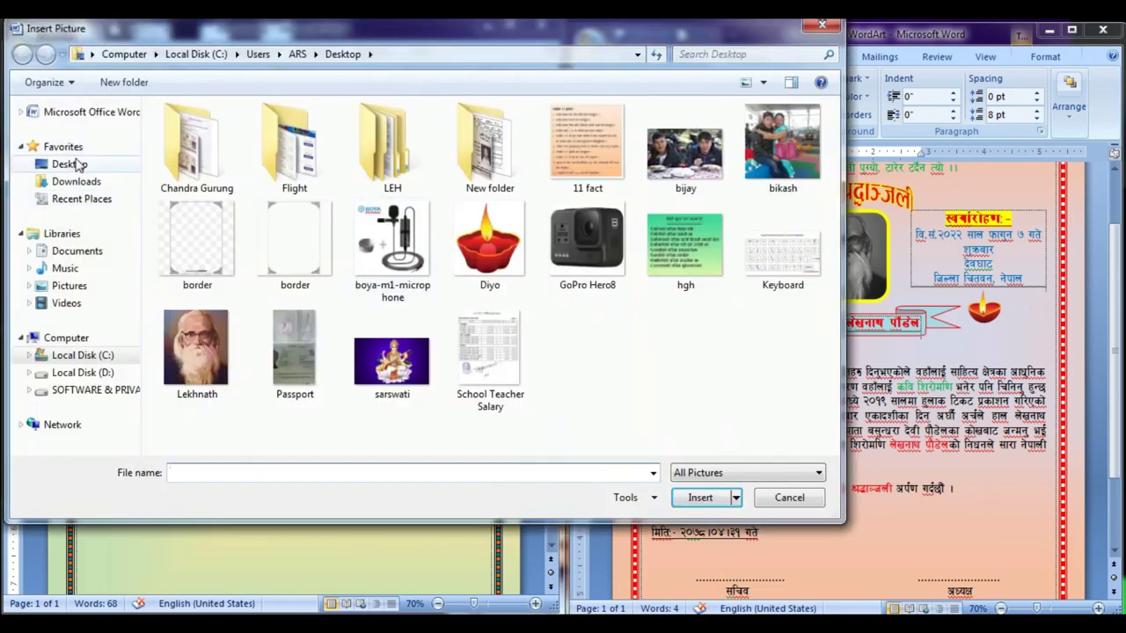
left_click(489, 250)
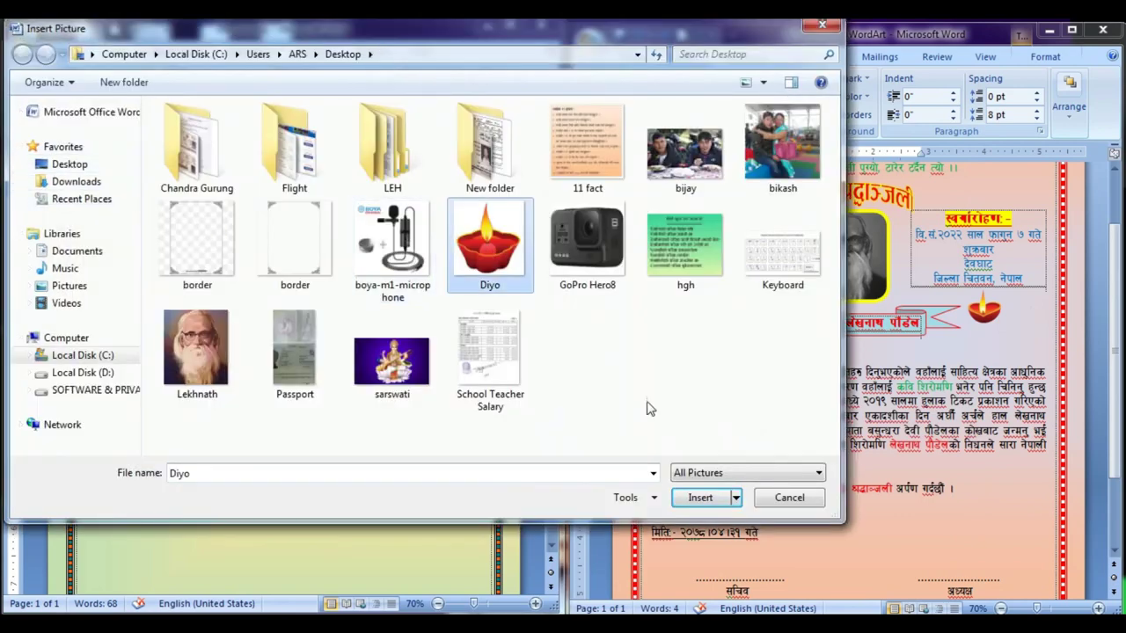
left_click(714, 497)
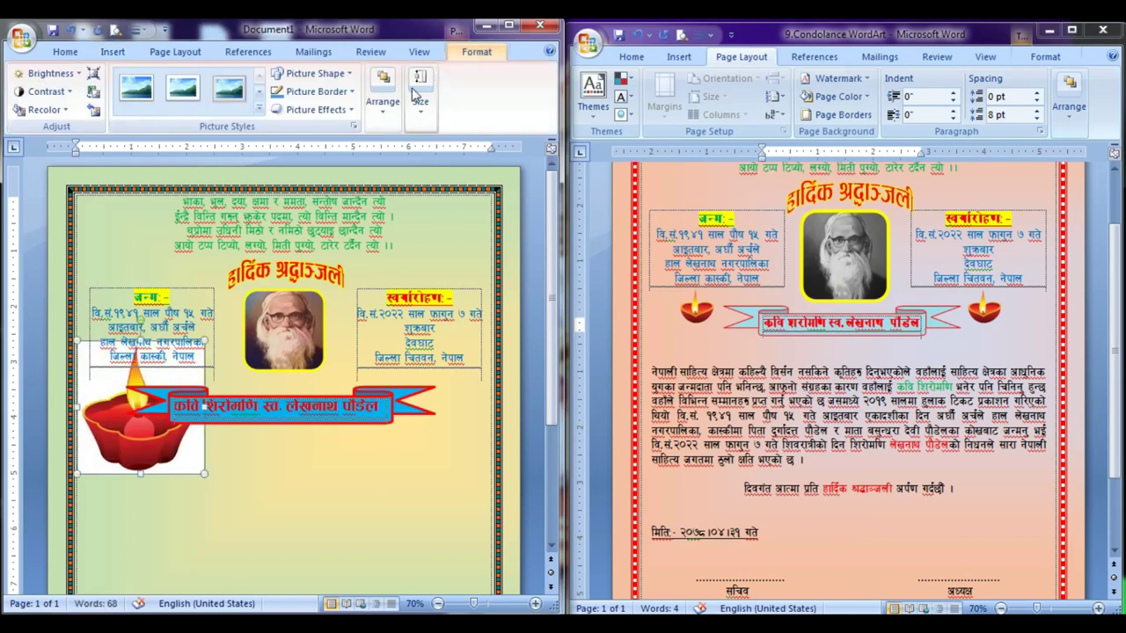
Float the diya in front of text, move it to the page centre, then delete it.
left_click(384, 104)
left_click(458, 181)
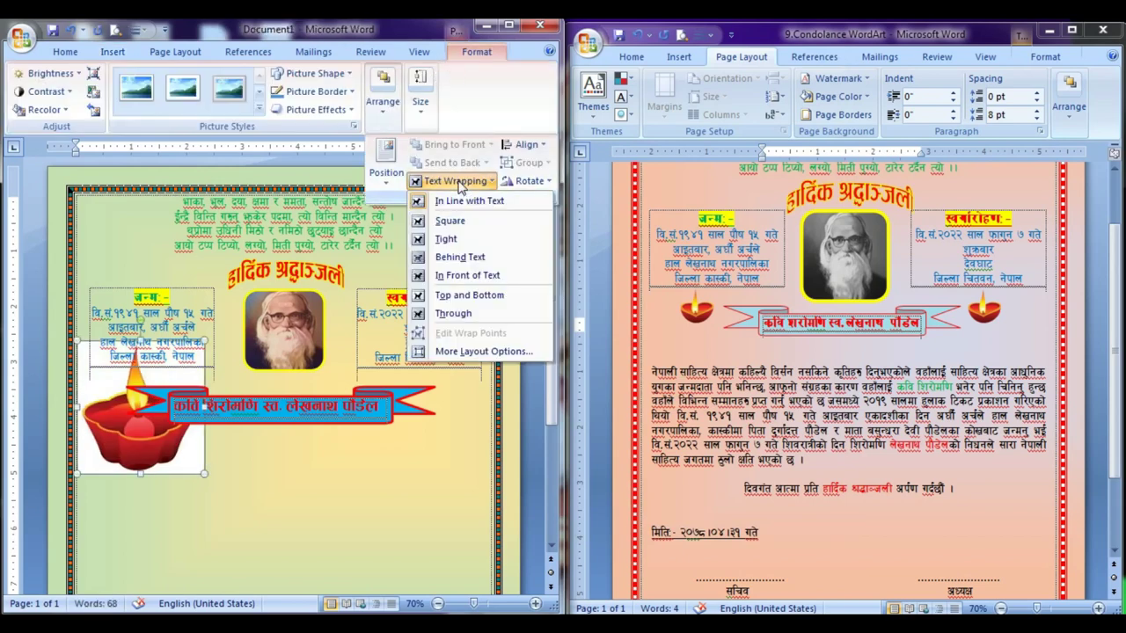
left_click(467, 275)
mouse_move(166, 440)
left_mouse_down()
mouse_move(310, 472)
mouse_move(377, 407)
left_mouse_up()
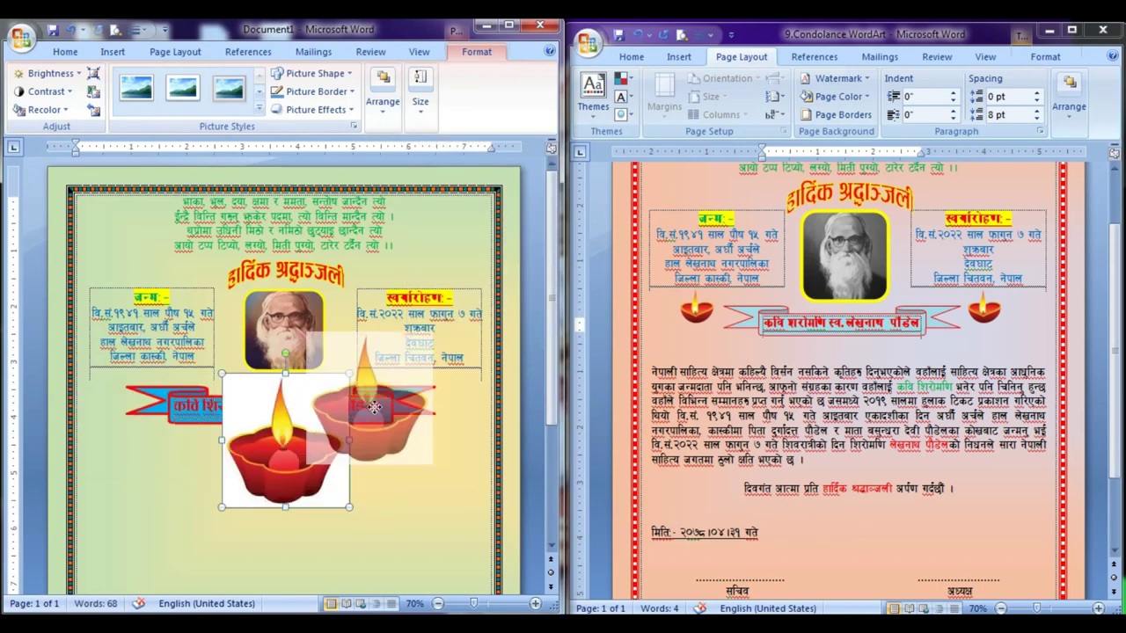
key("Delete")
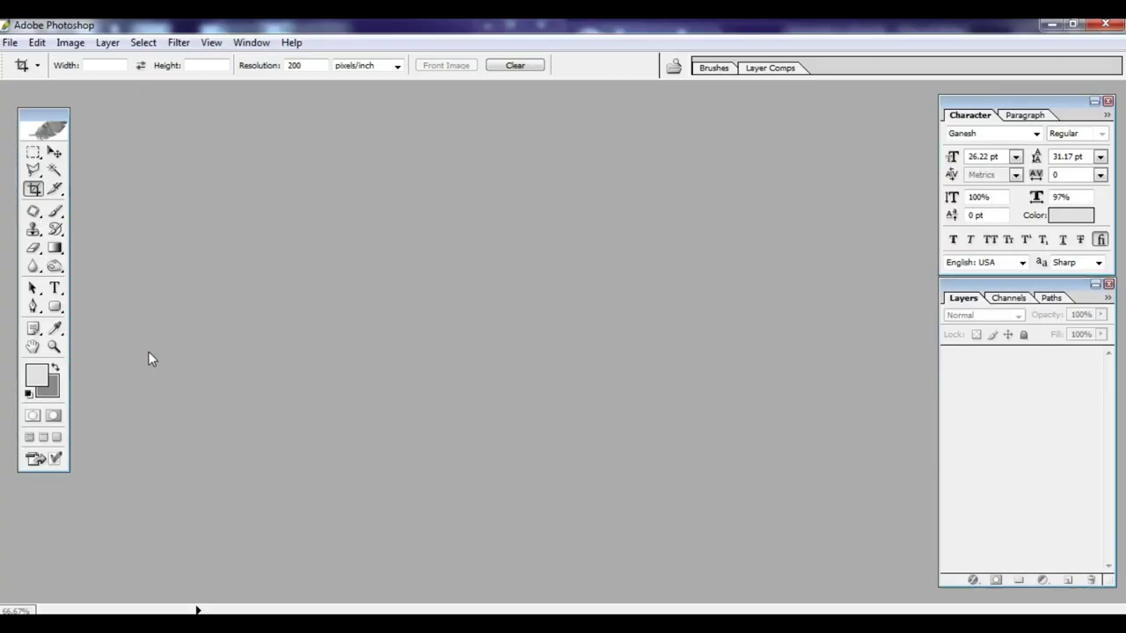
Open Diyo.jpg from the Desktop and centre its document window in the workspace.
left_click(11, 42)
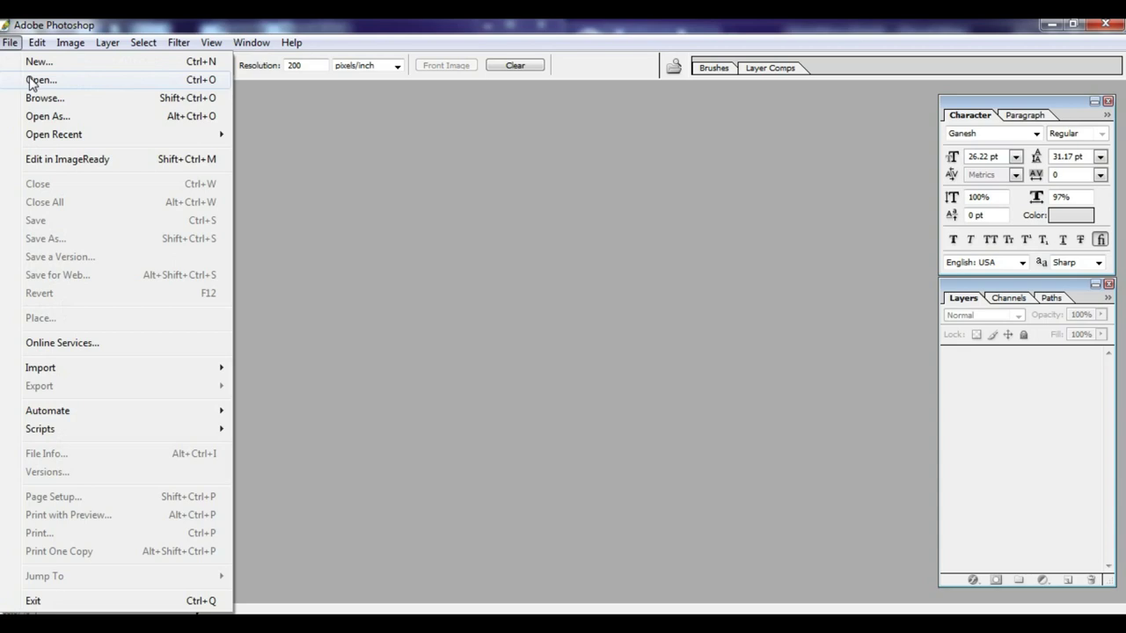
left_click(380, 251)
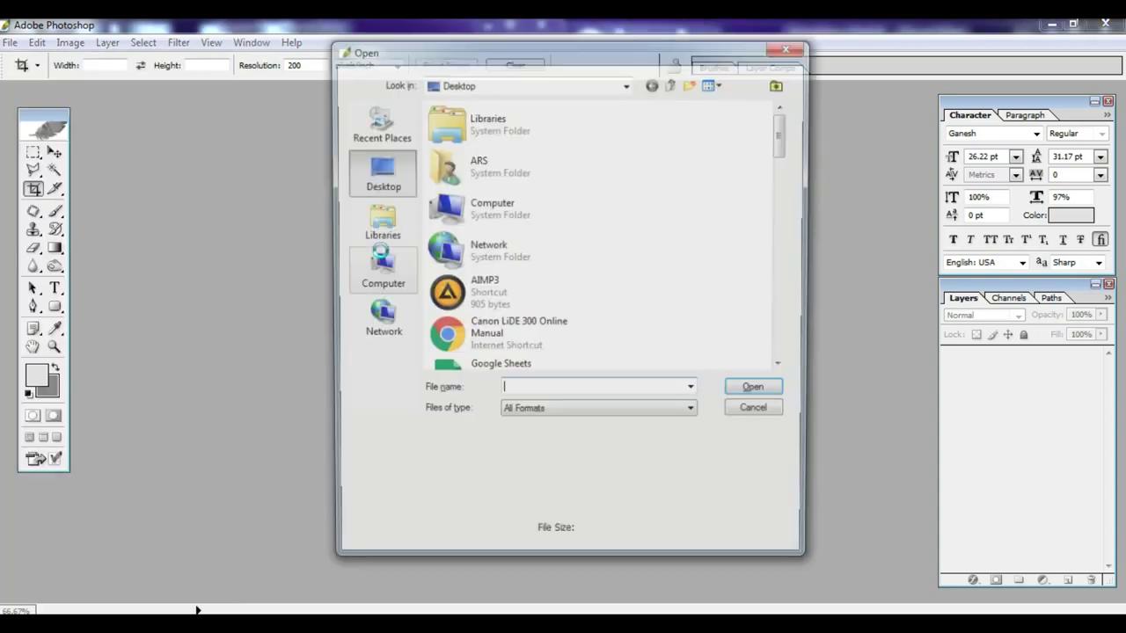
scroll(432, 244, "down", 1)
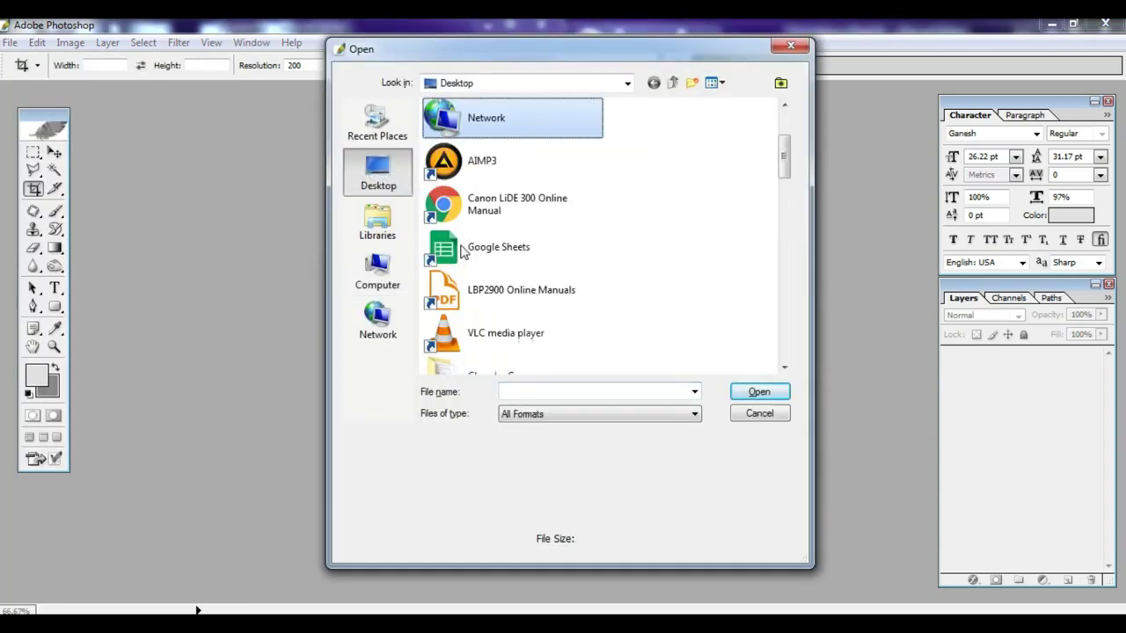
scroll(440, 246, "down", 4)
scroll(457, 251, "down", 3)
scroll(478, 299, "up", 3)
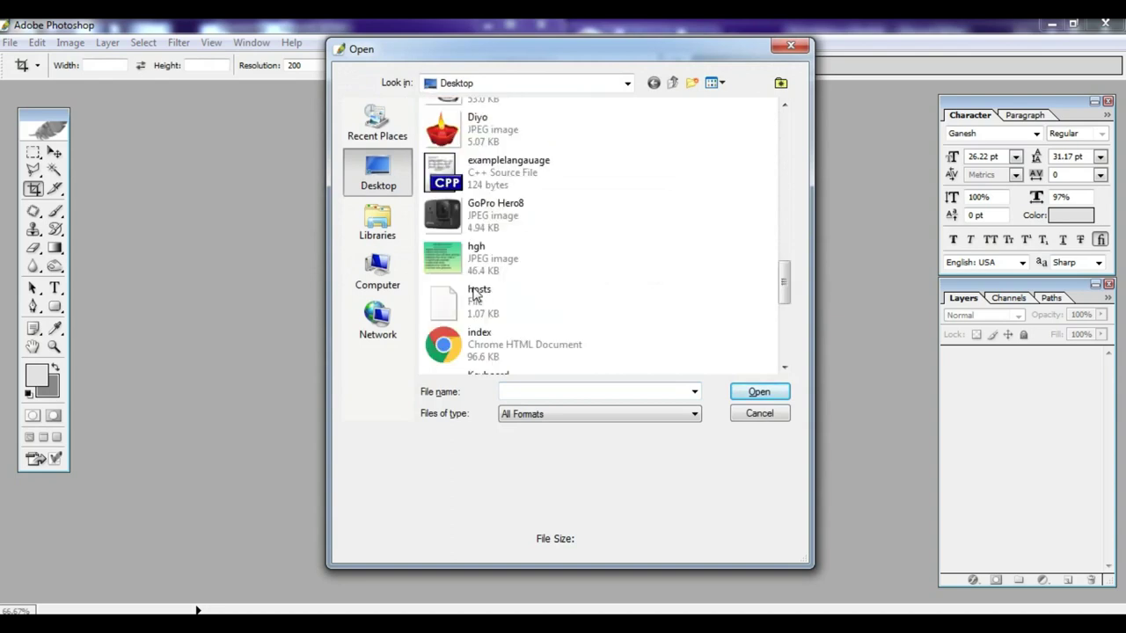
left_click(492, 129)
left_click(758, 391)
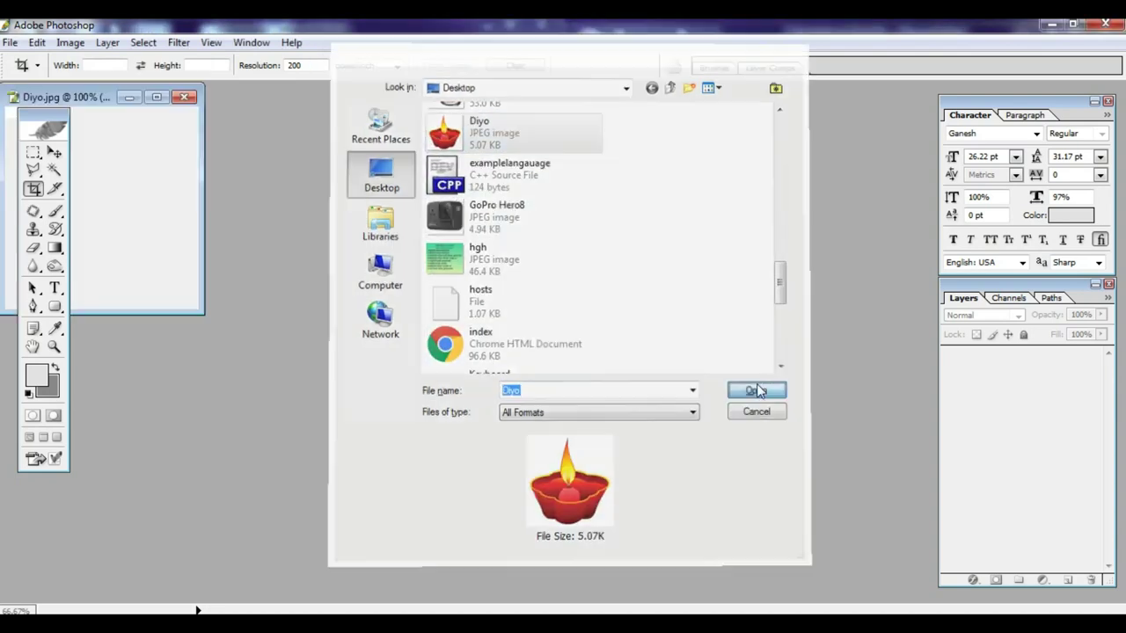
mouse_move(103, 104)
left_mouse_down()
mouse_move(452, 222)
mouse_move(455, 209)
left_mouse_up()
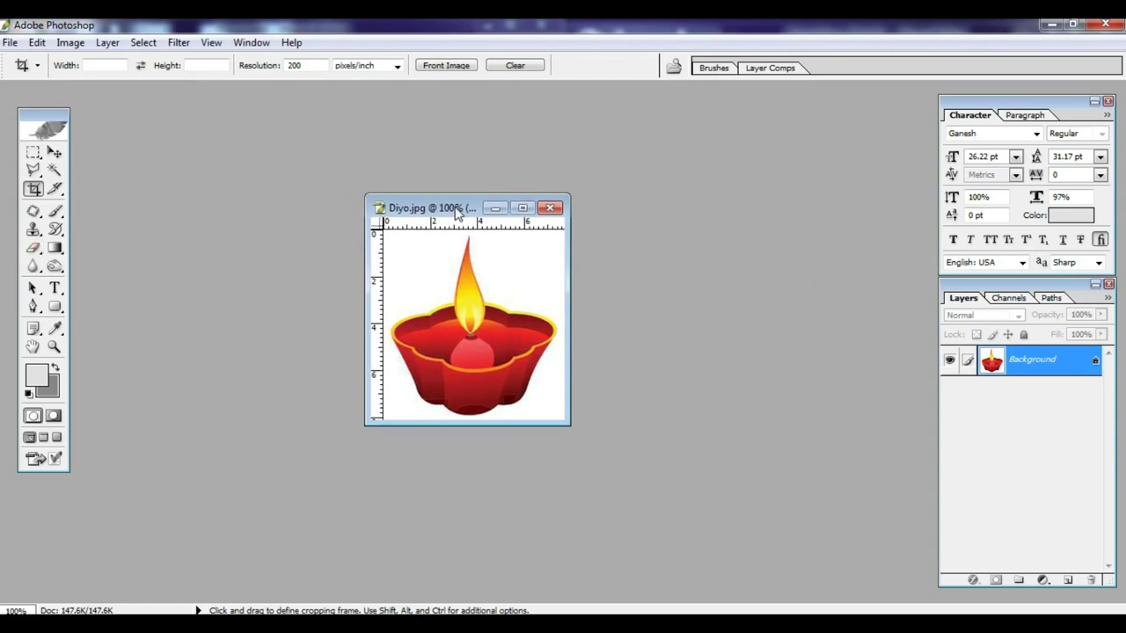
Erase the diya's white background to transparency with the Magic Eraser Tool.
left_click(53, 172)
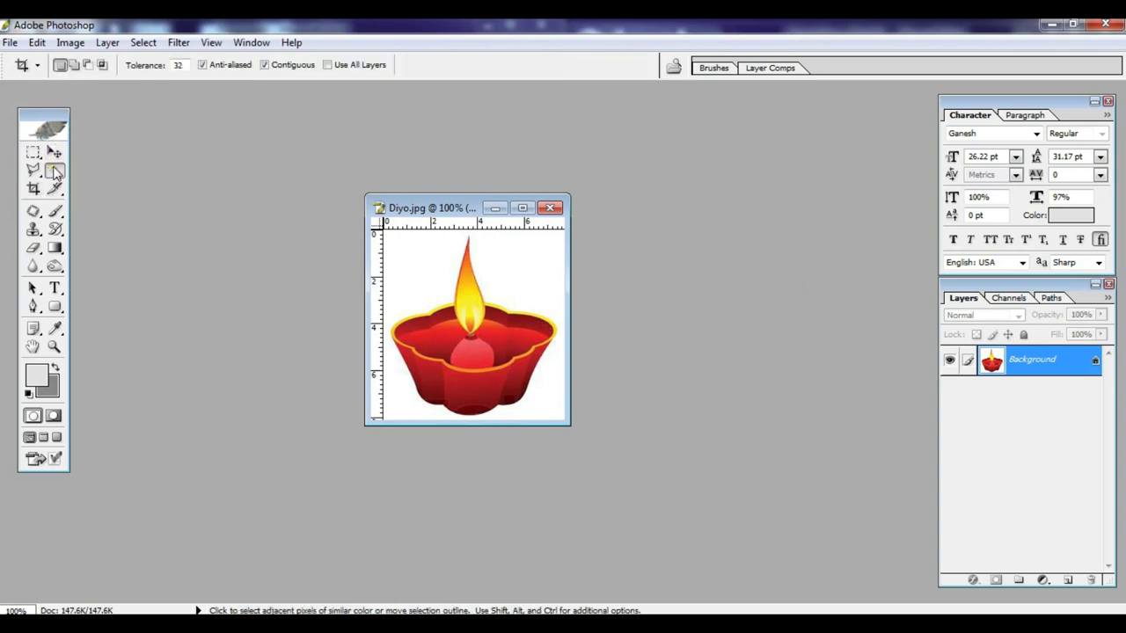
left_click(409, 266)
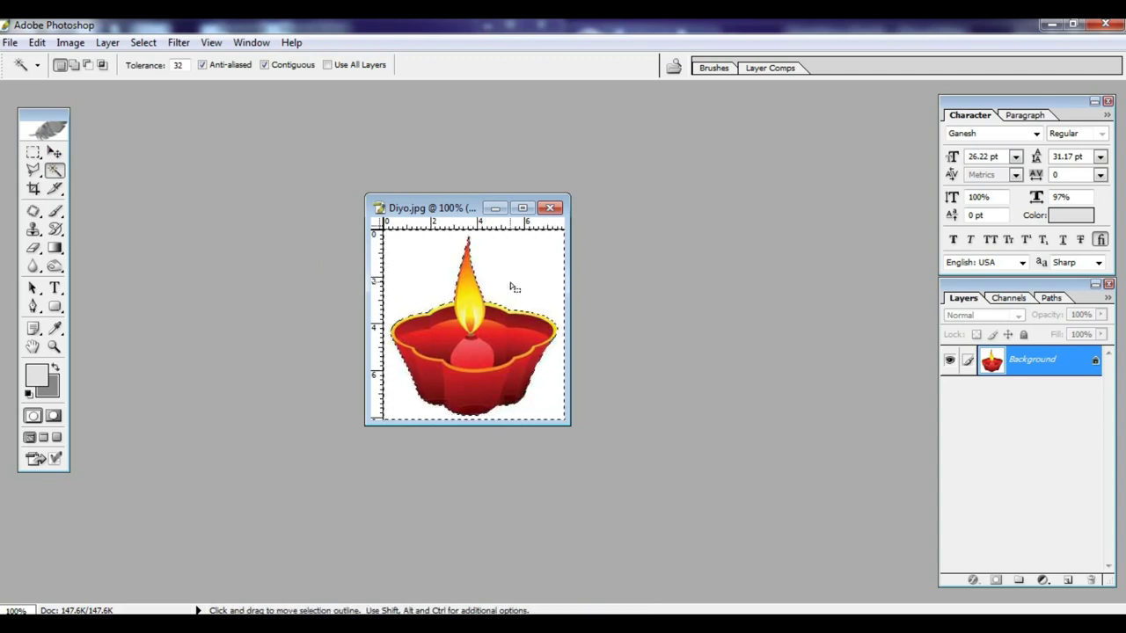
key("ctrl+d")
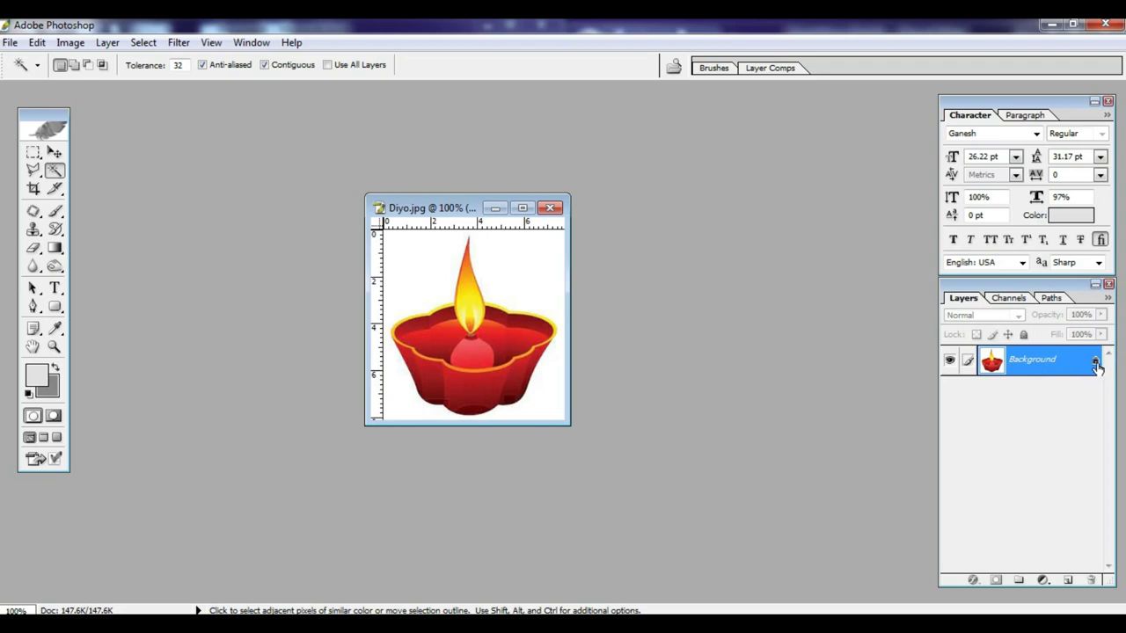
left_click(33, 248)
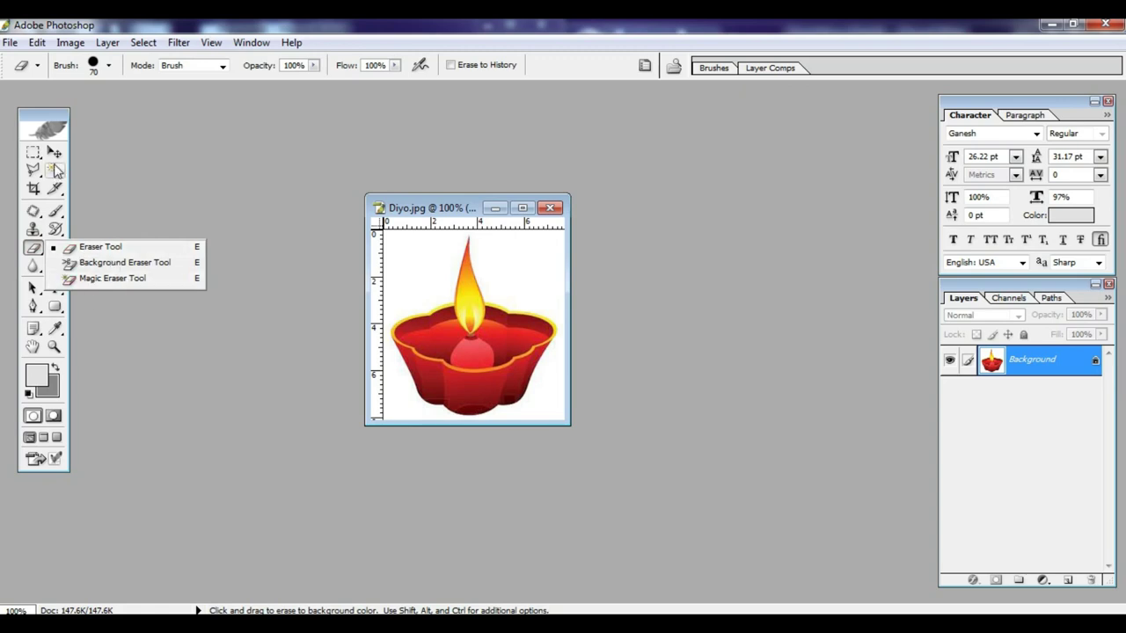
left_click(98, 278)
left_click(421, 273)
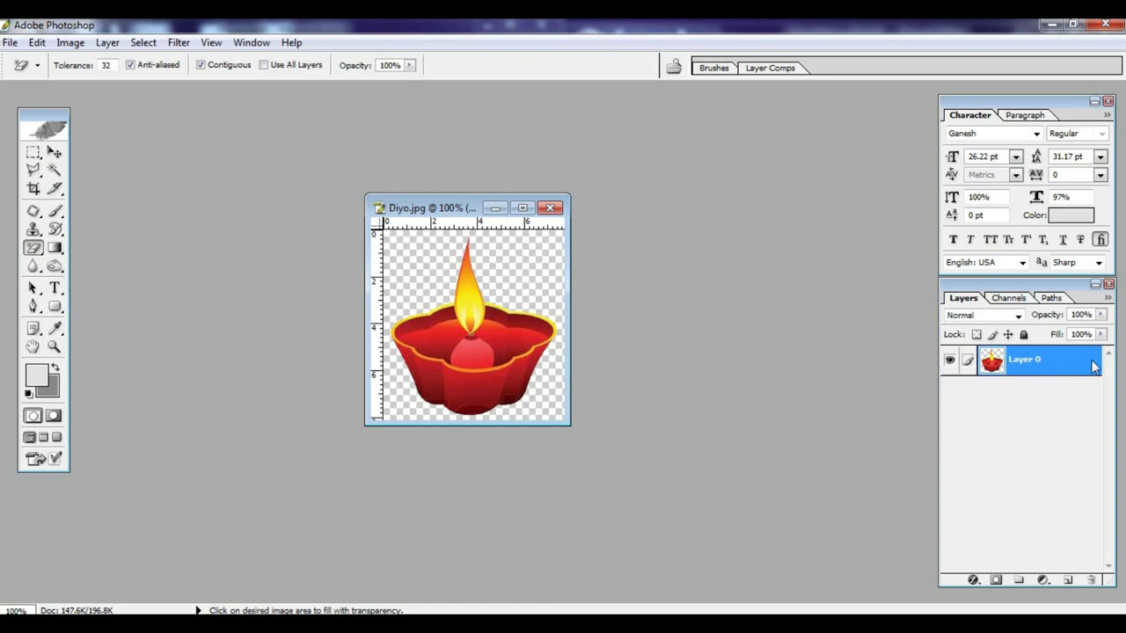
Nudge the image window with the Move Tool and bring up Save As.
left_click(55, 153)
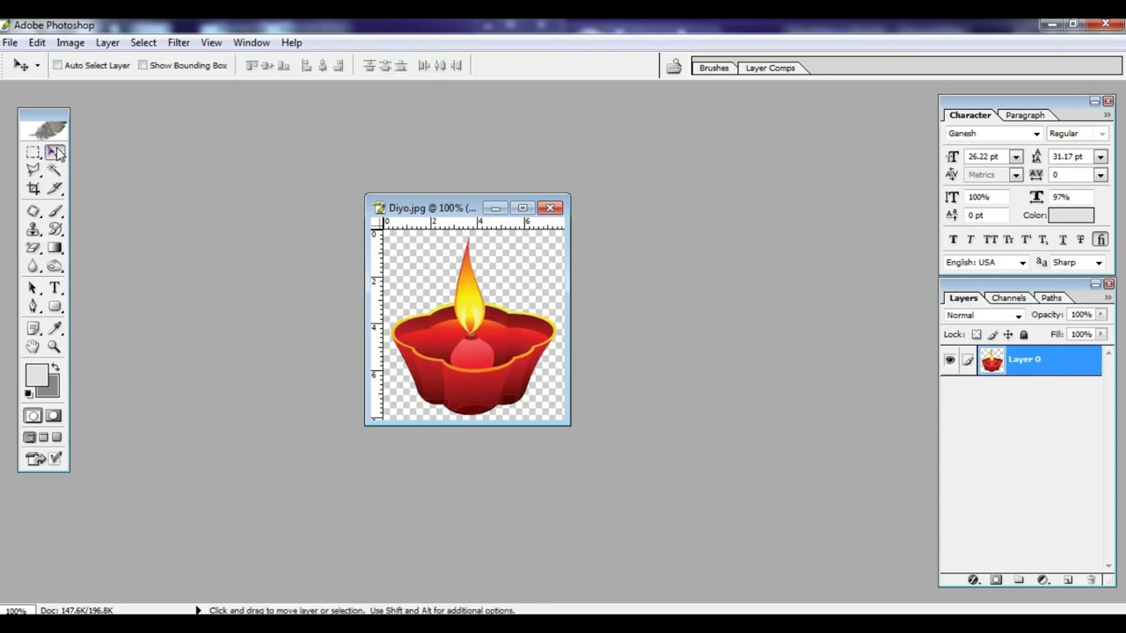
left_click_drag(456, 212, 470, 199)
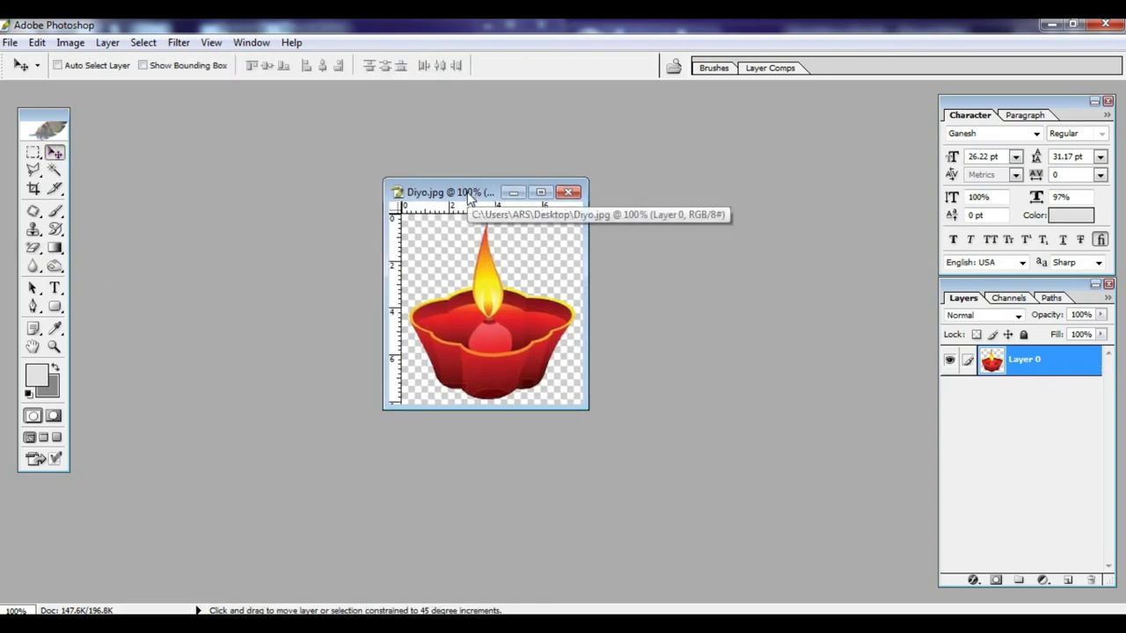
key("ctrl+shift+s")
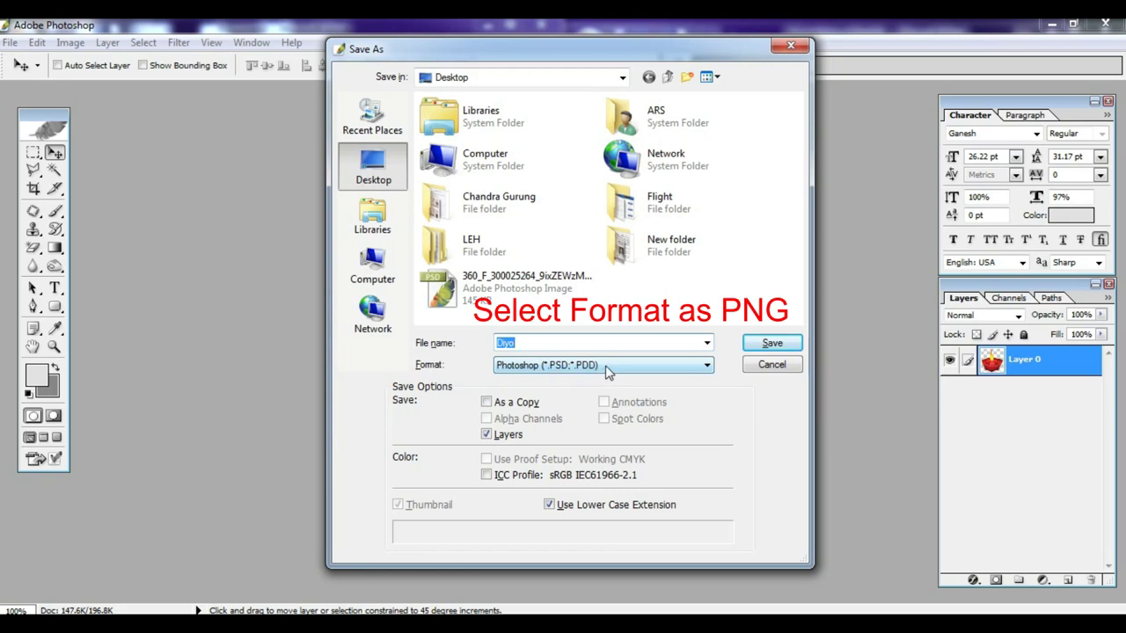
Save the transparent diya as Diyo.png, accepting the default PNG options.
left_click(607, 367)
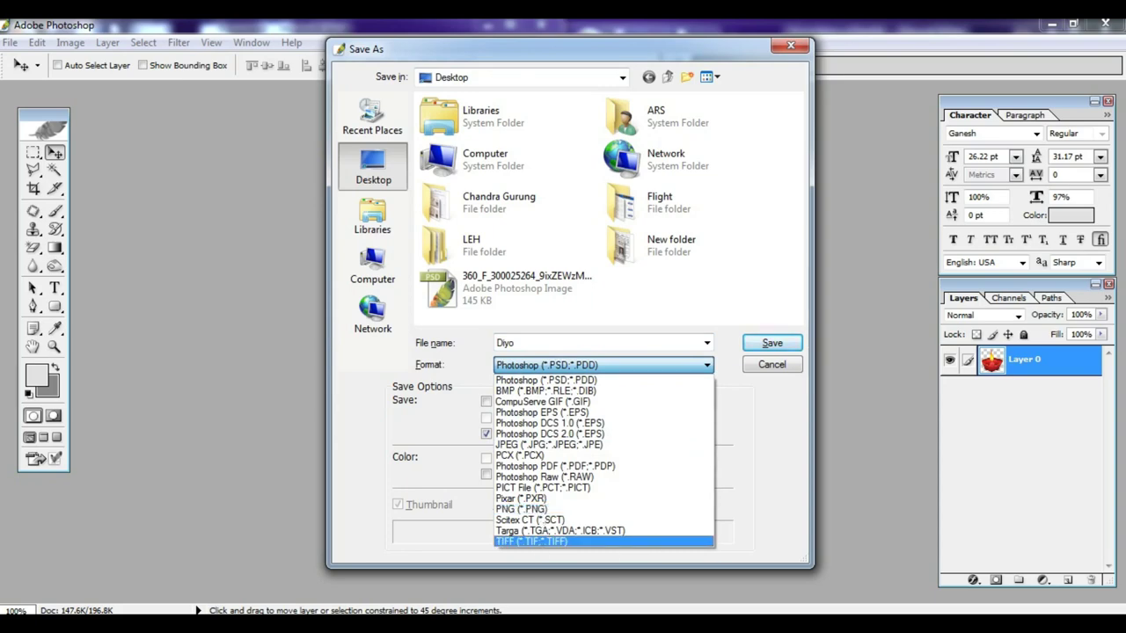
left_click(710, 541)
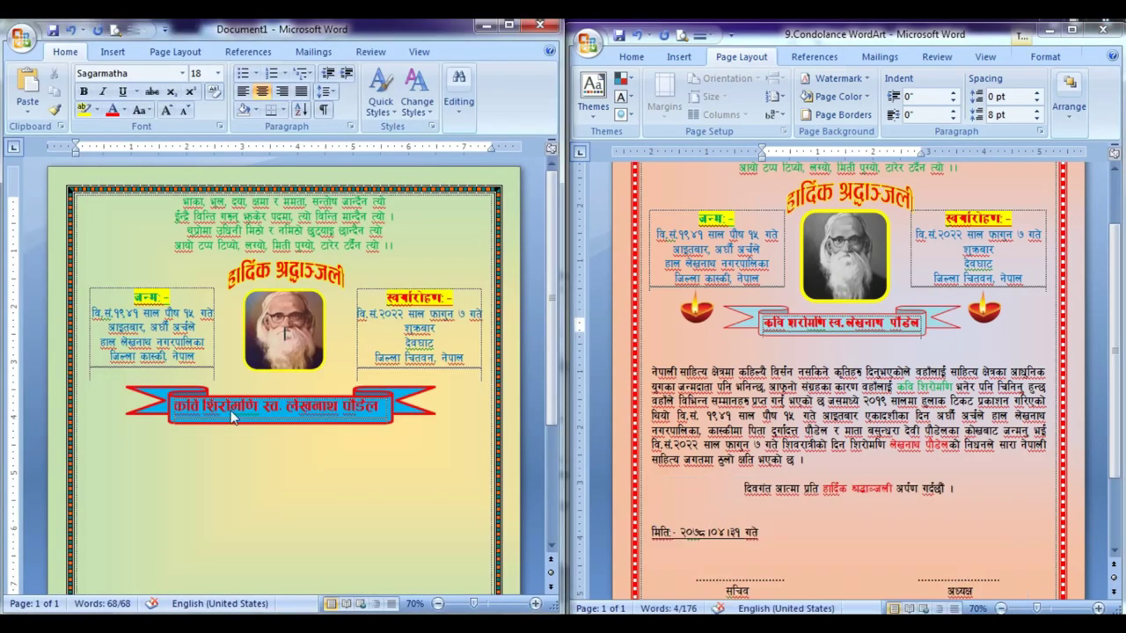
left_click(935, 554)
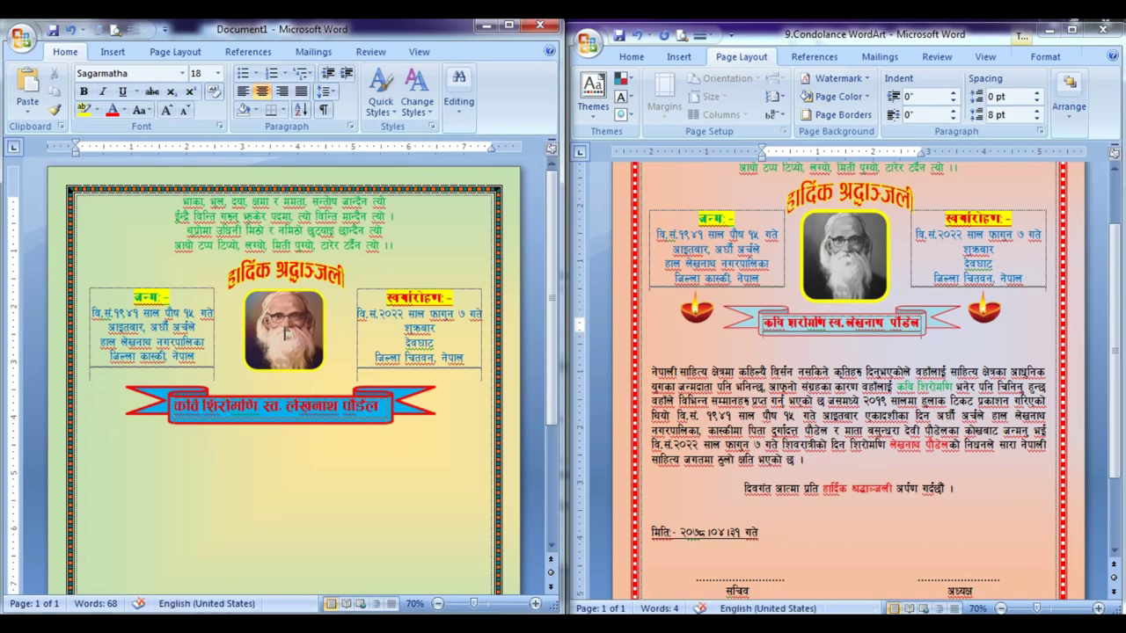
key("alt+Tab")
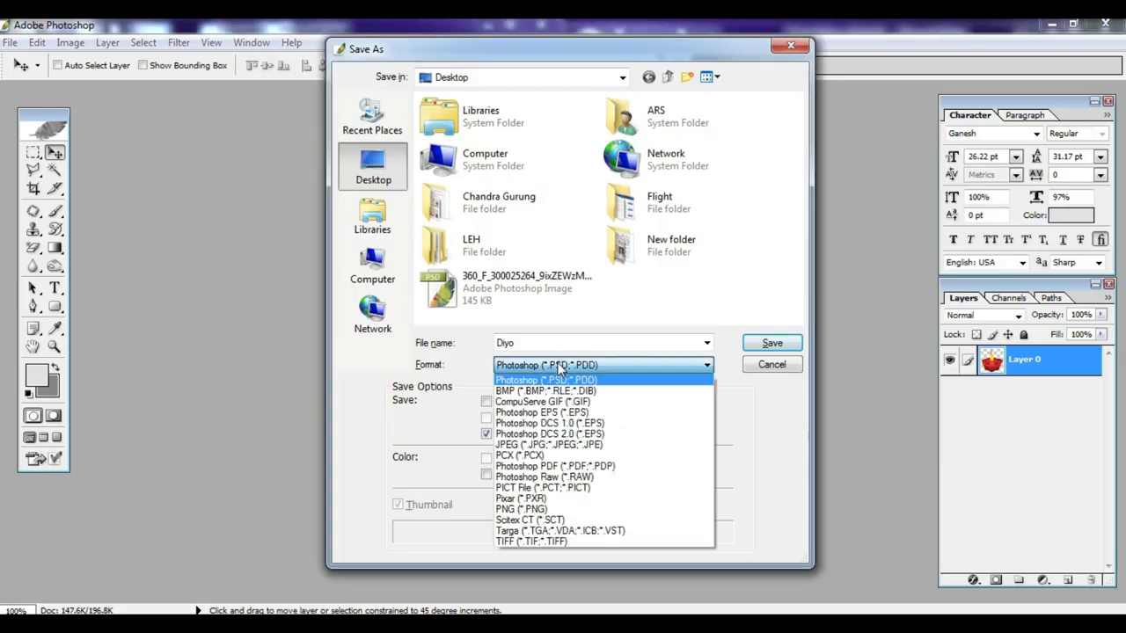
left_click(545, 365)
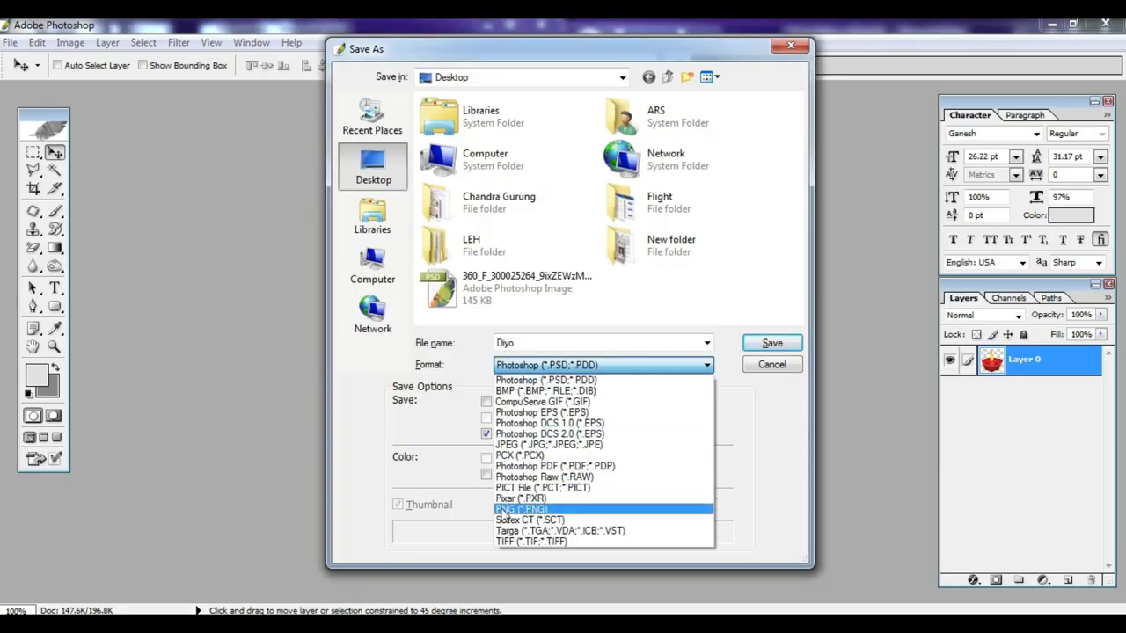
left_click(503, 510)
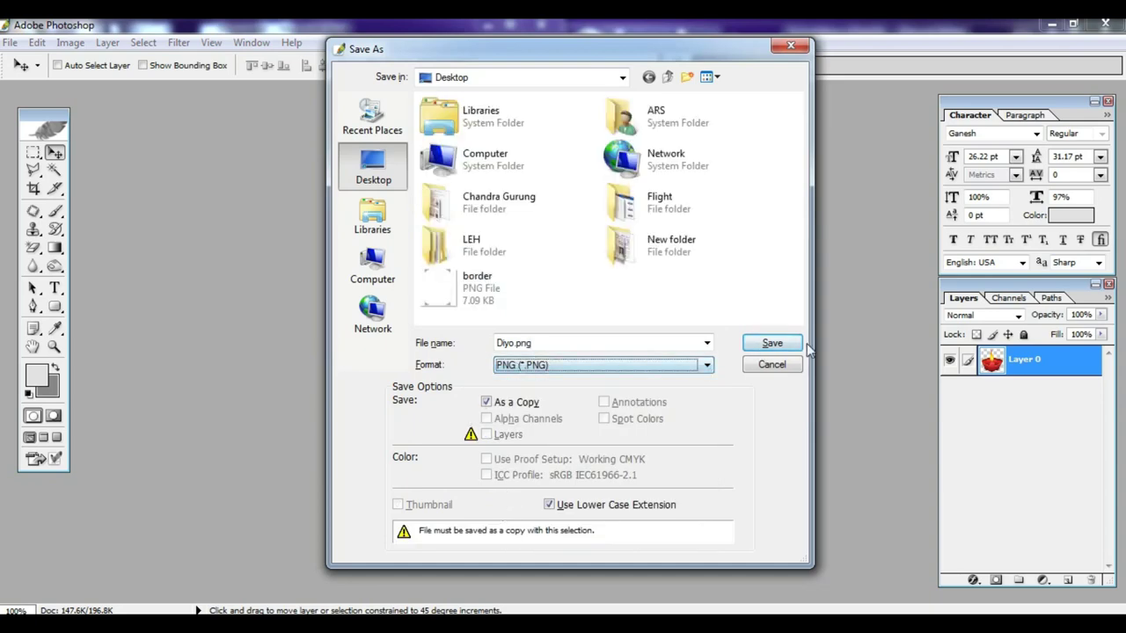
left_click(771, 344)
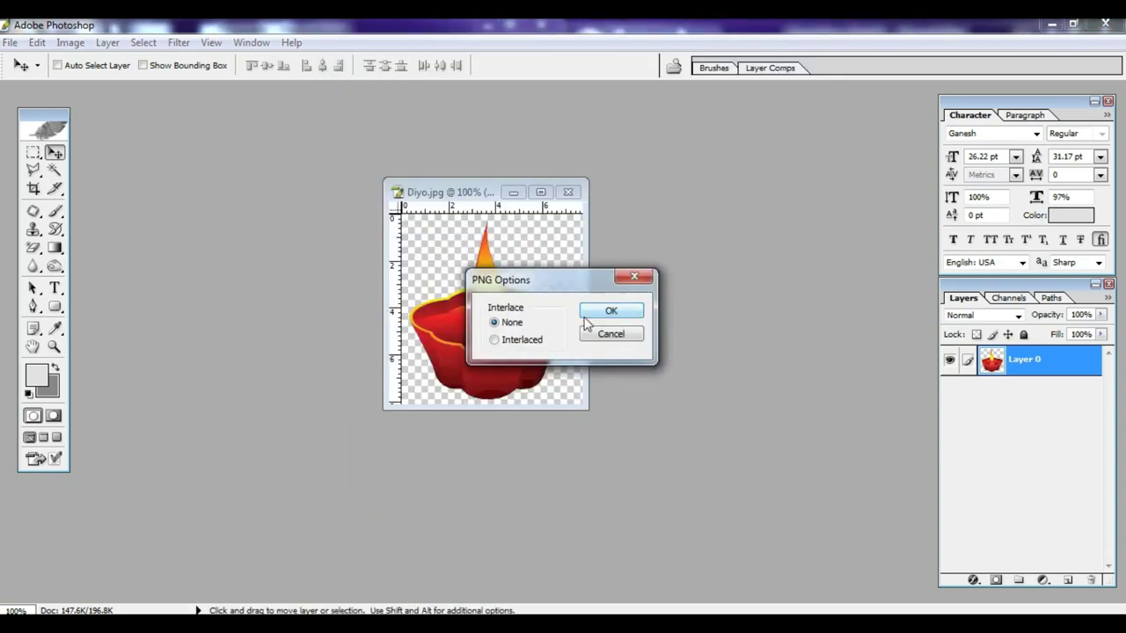
left_click(613, 312)
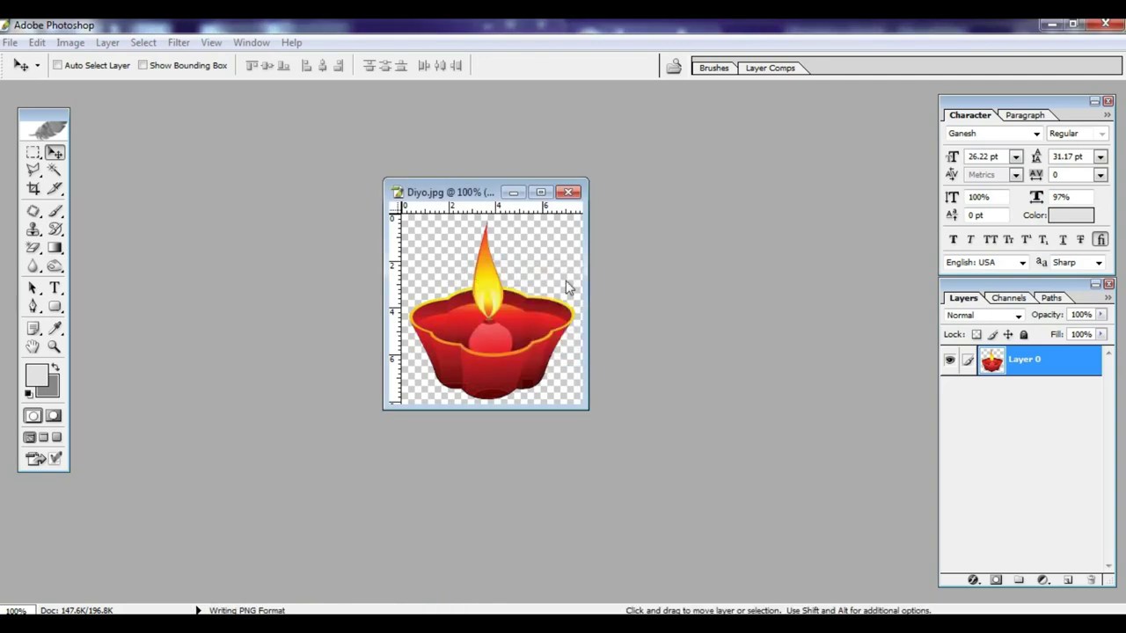
Close the original image without saving changes and minimize Photoshop.
left_click(569, 193)
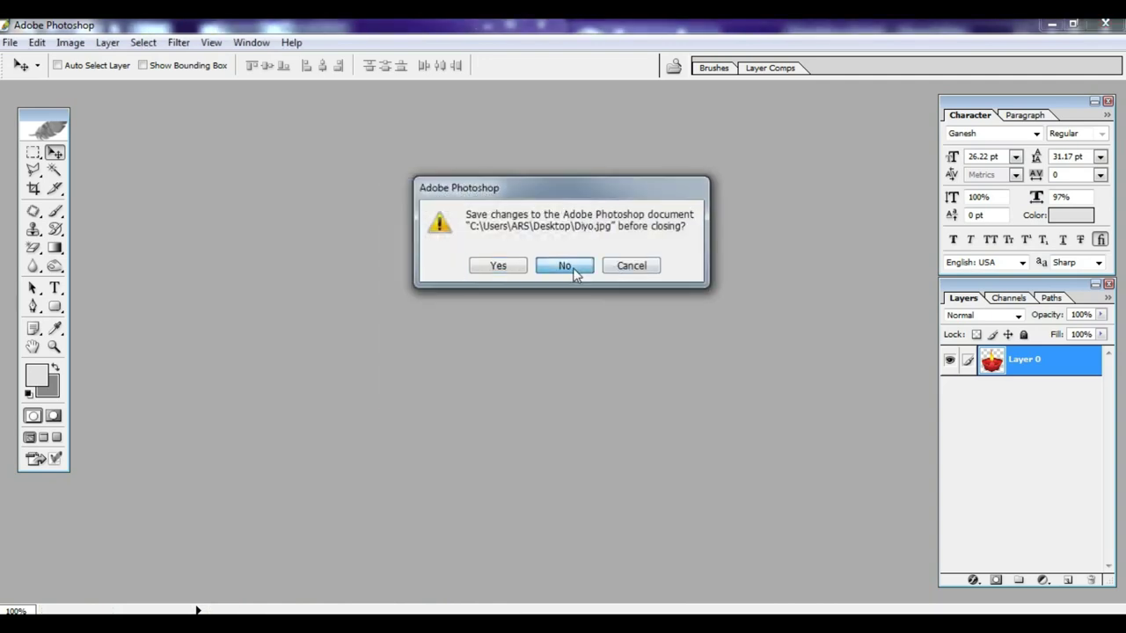
left_click(576, 266)
left_click(1049, 24)
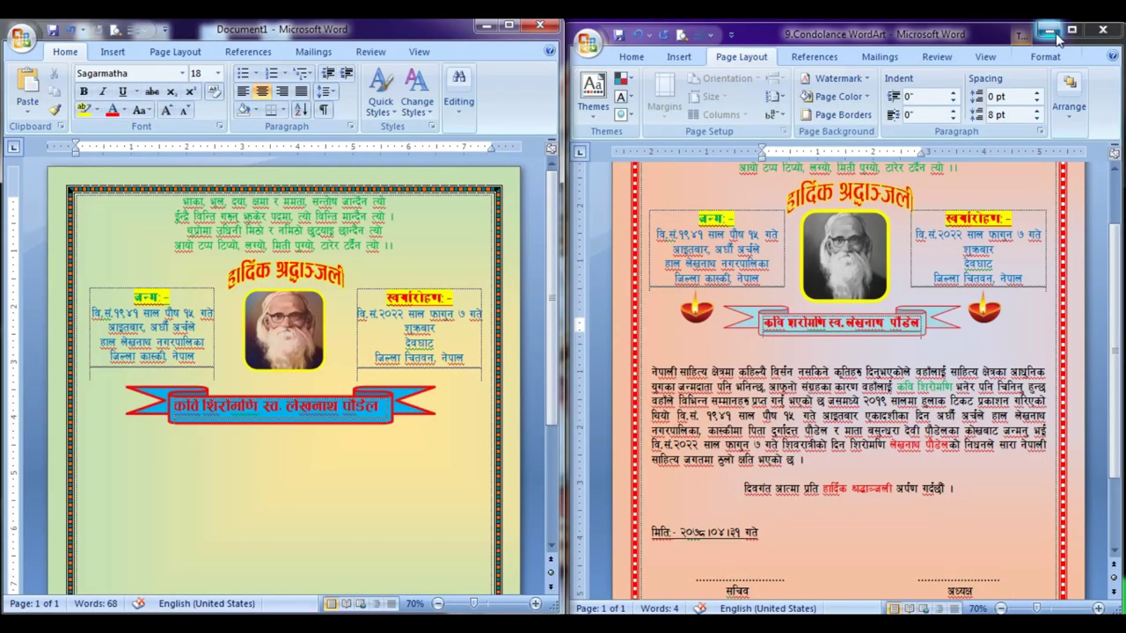
Permanently delete the duplicate Diyo file from the desktop and drag the remaining Diyo toward Word.
left_click(1046, 26)
left_click(483, 29)
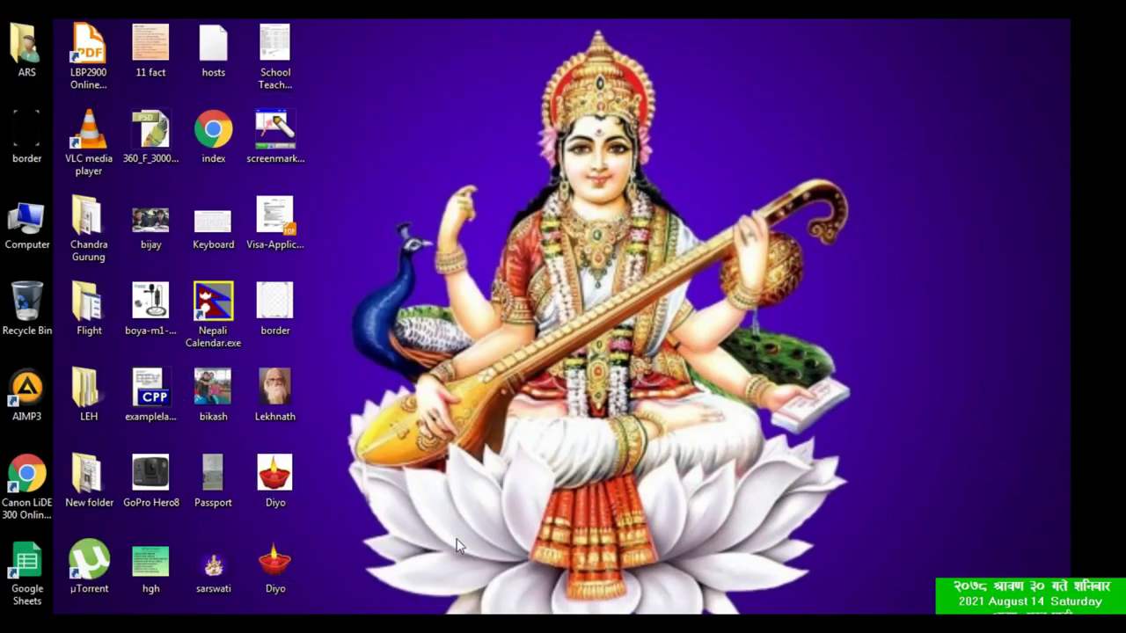
left_click(273, 479)
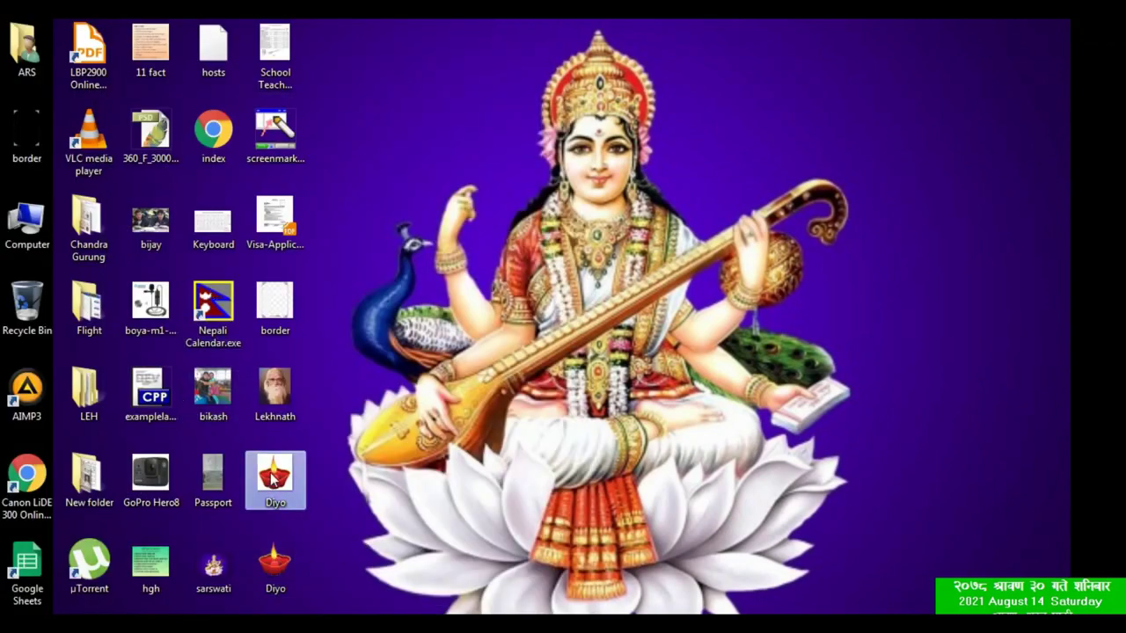
key("shift+Delete")
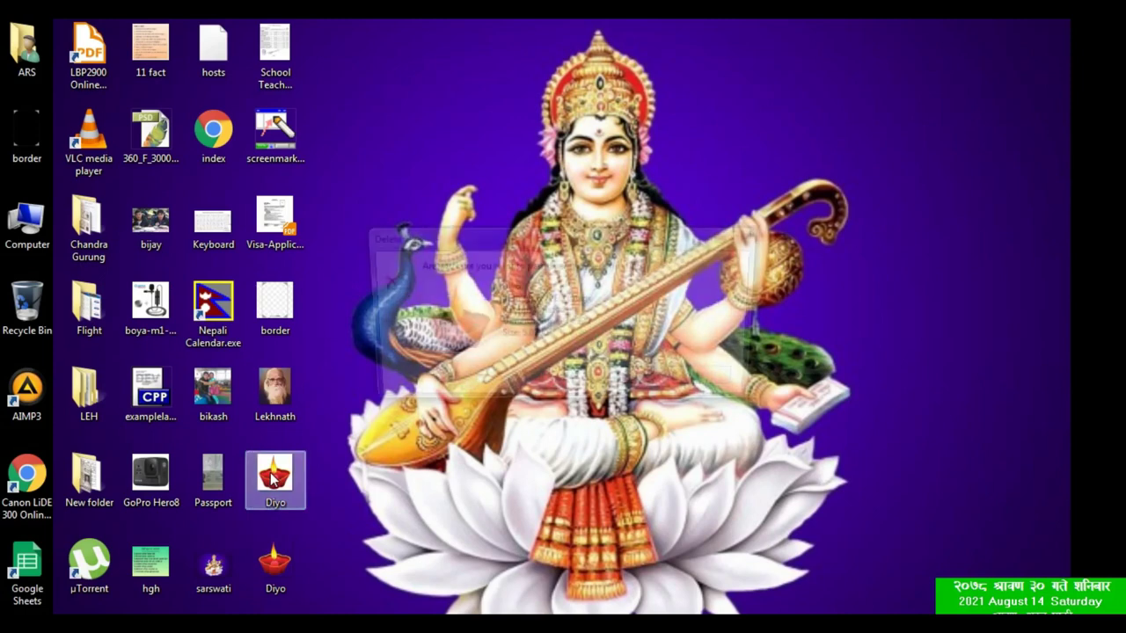
key("Return")
left_click(264, 480)
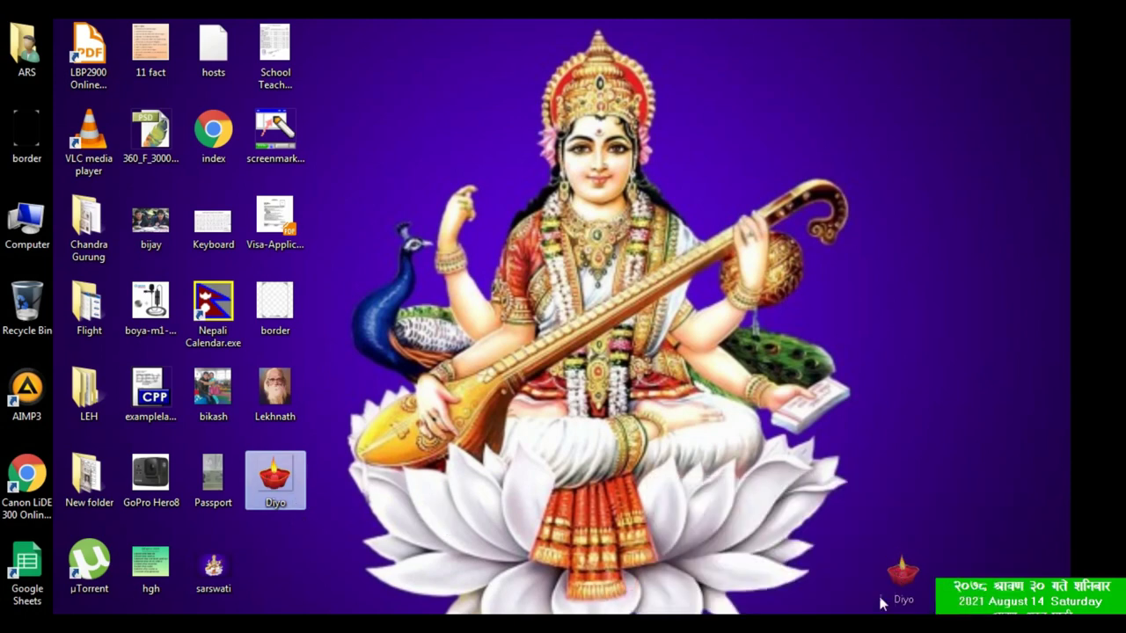
mouse_move(880, 620)
left_mouse_down()
mouse_move(915, 574)
mouse_move(487, 466)
left_mouse_up()
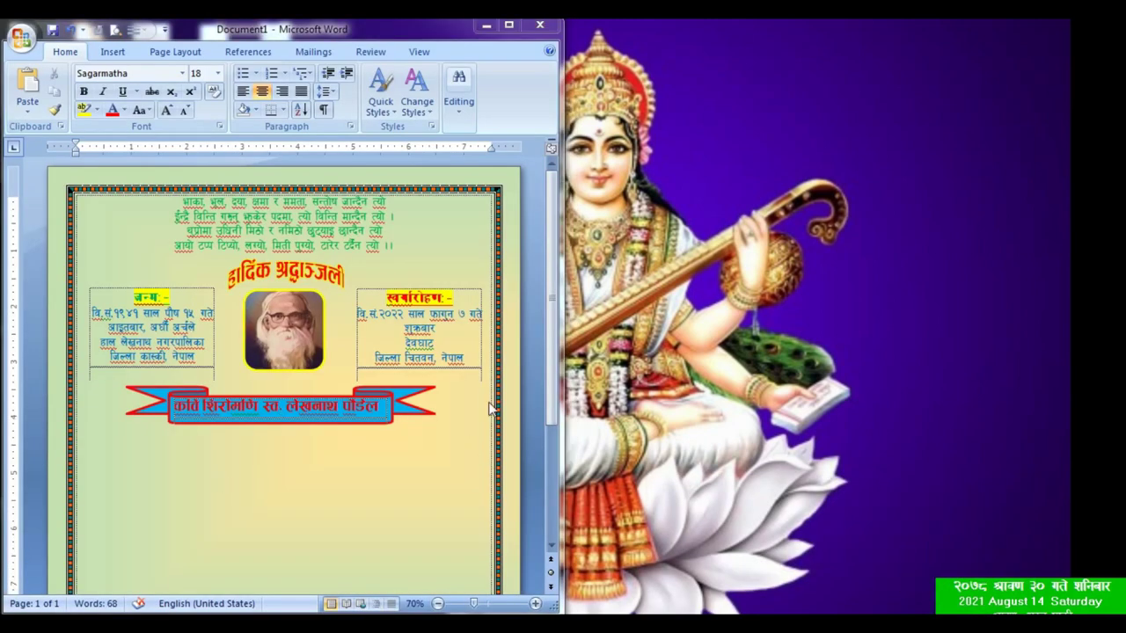
Insert the Diyo lamp picture into the card.
left_click(112, 51)
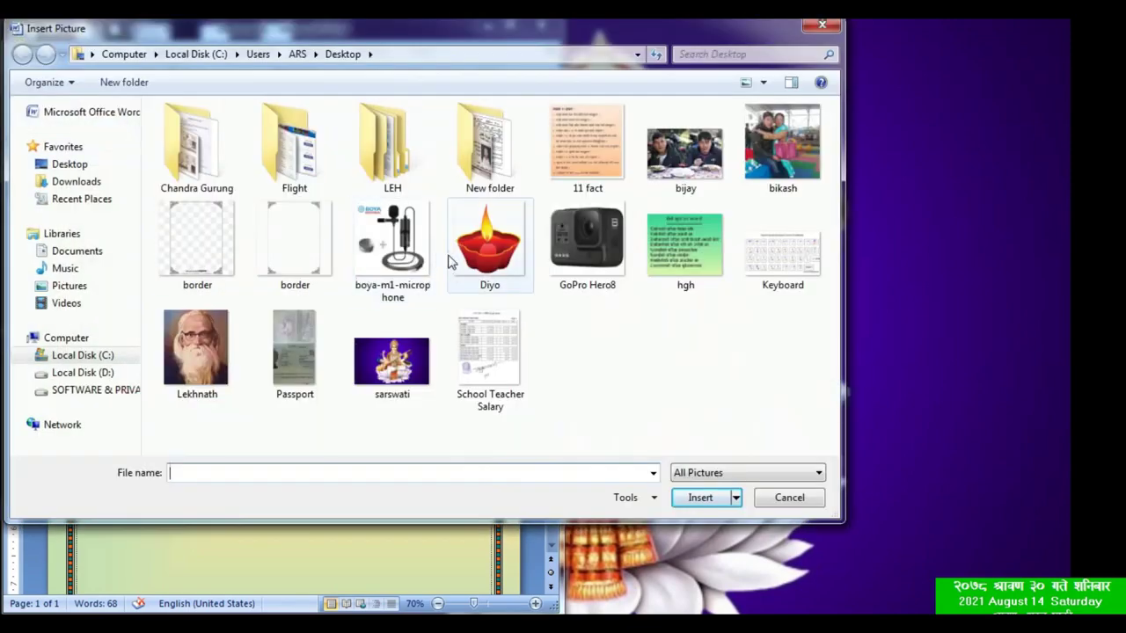
left_click(458, 255)
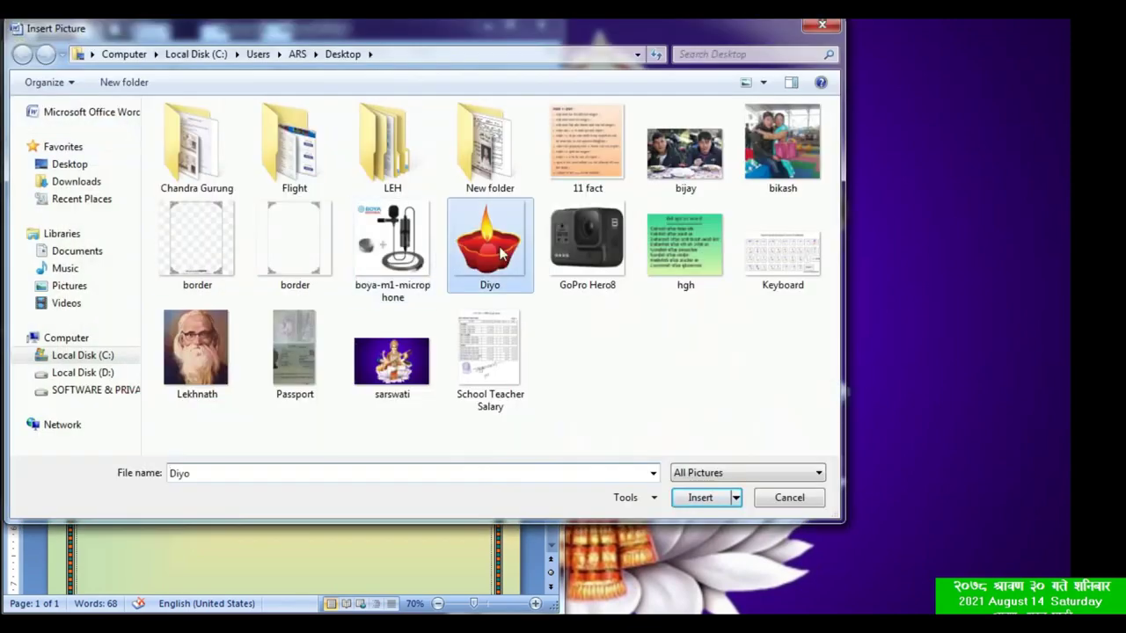
left_click(700, 498)
left_click(295, 448)
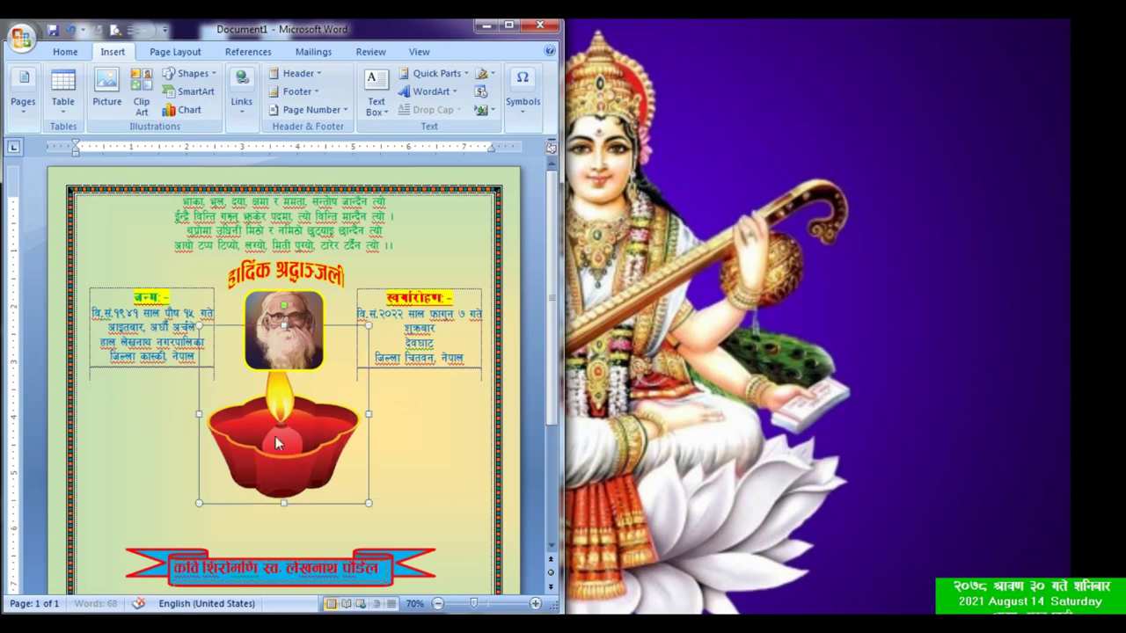
left_click_drag(296, 448, 213, 358)
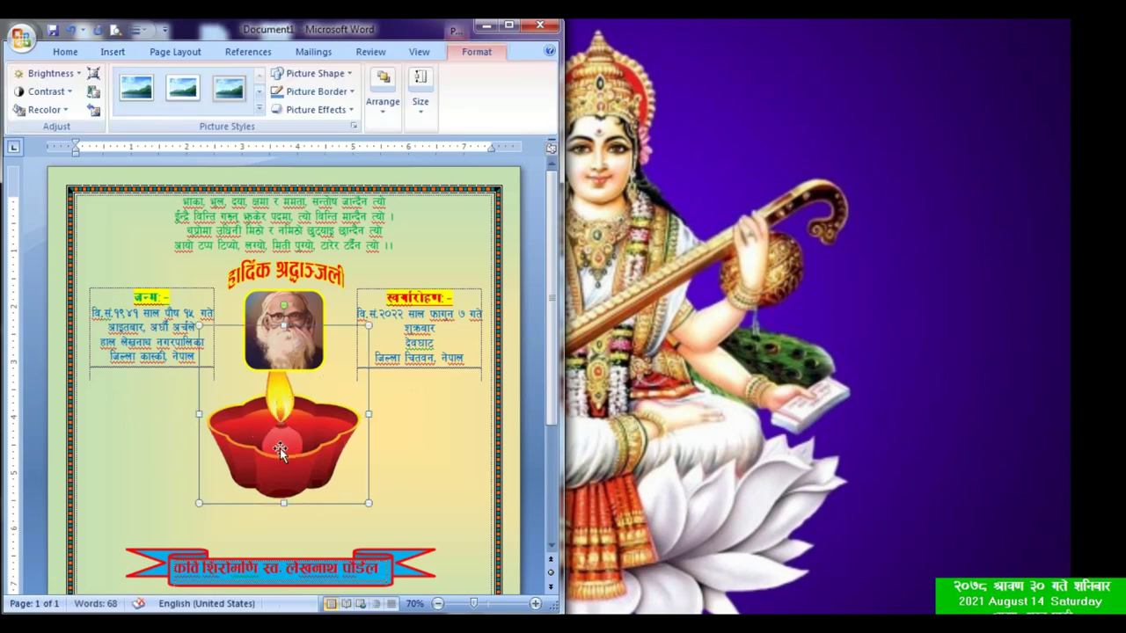
Set the lamp In Front of Text, shrink it small and place it at the banner's left end.
right_click(293, 417)
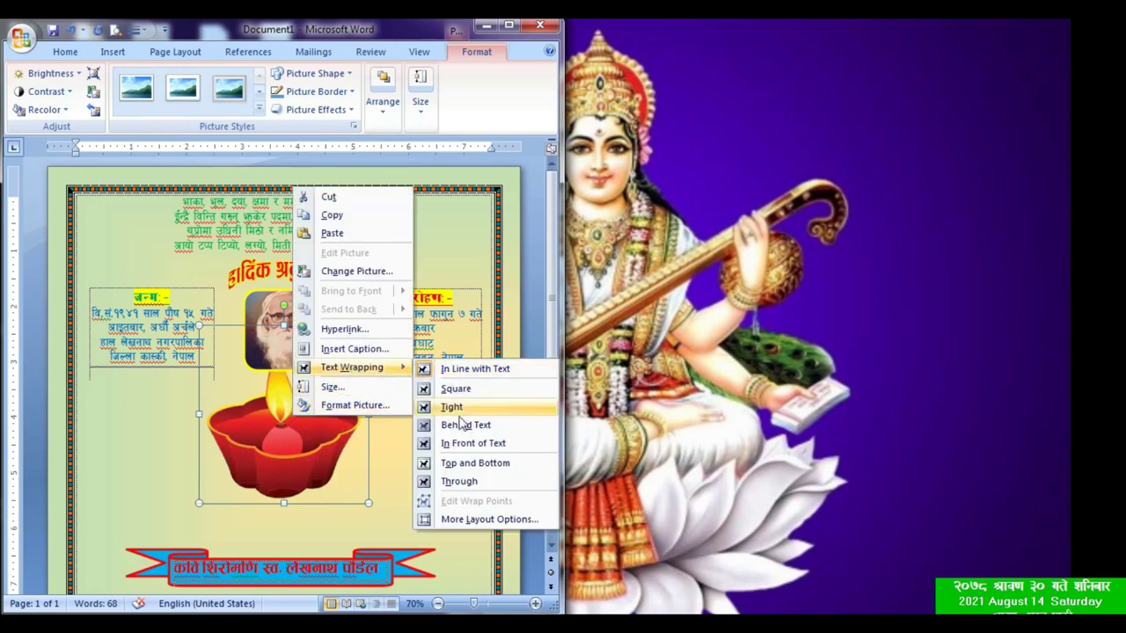
left_click(473, 444)
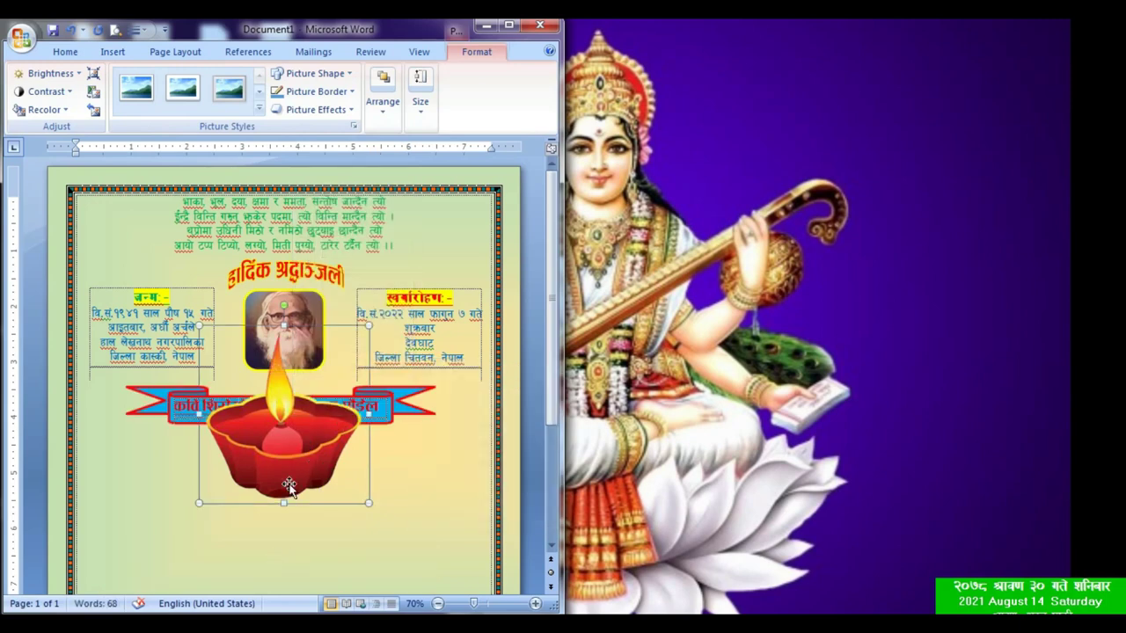
left_click_drag(284, 449, 292, 489)
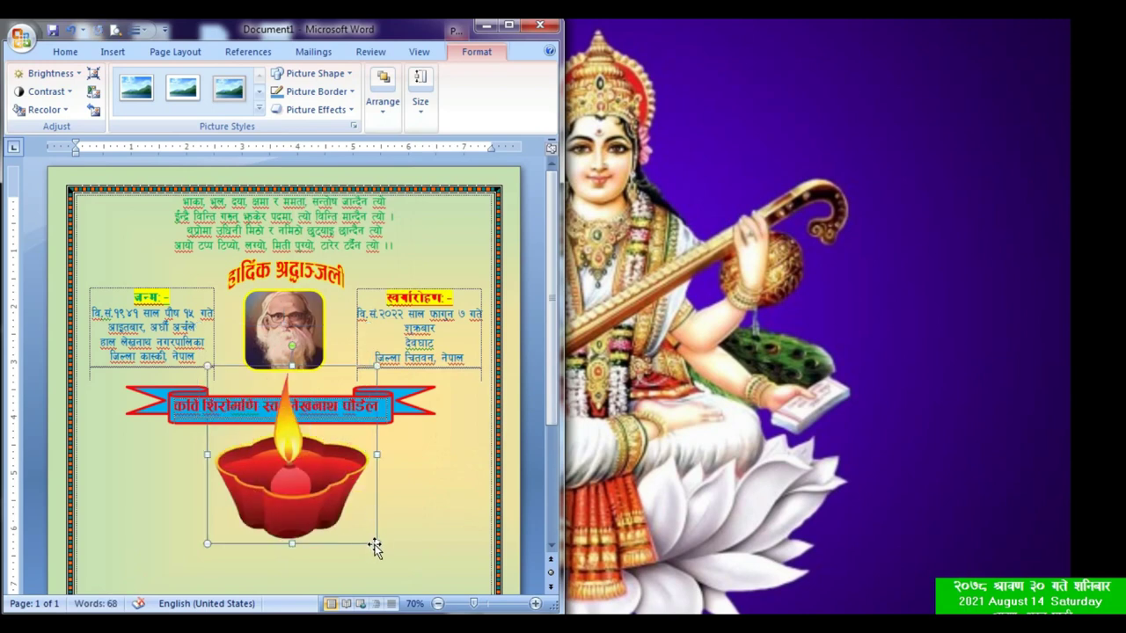
mouse_move(372, 549)
left_mouse_down()
mouse_move(251, 410)
mouse_move(104, 391)
left_mouse_up()
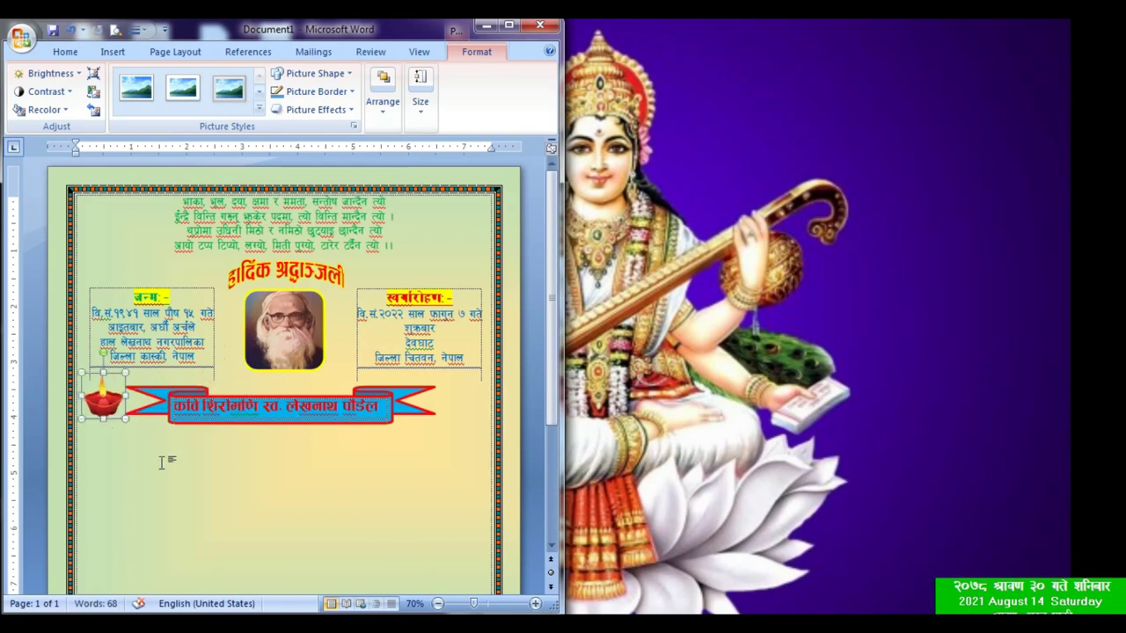
Copy the small lamp to the right end of the banner.
left_click(161, 463)
left_click(106, 403)
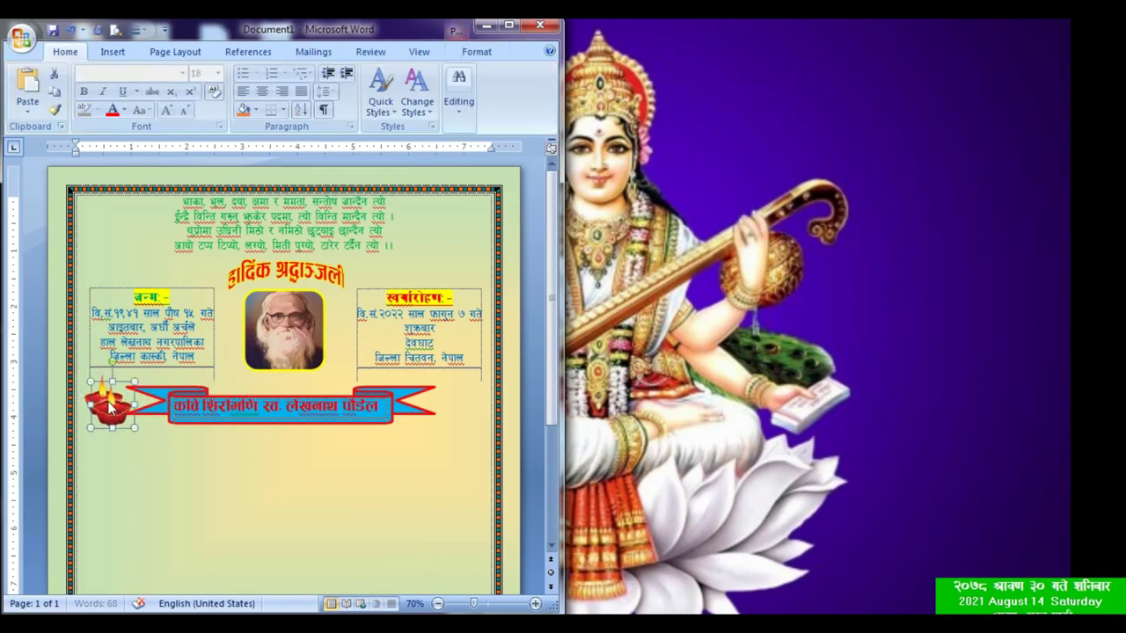
left_click_drag(110, 406, 455, 393)
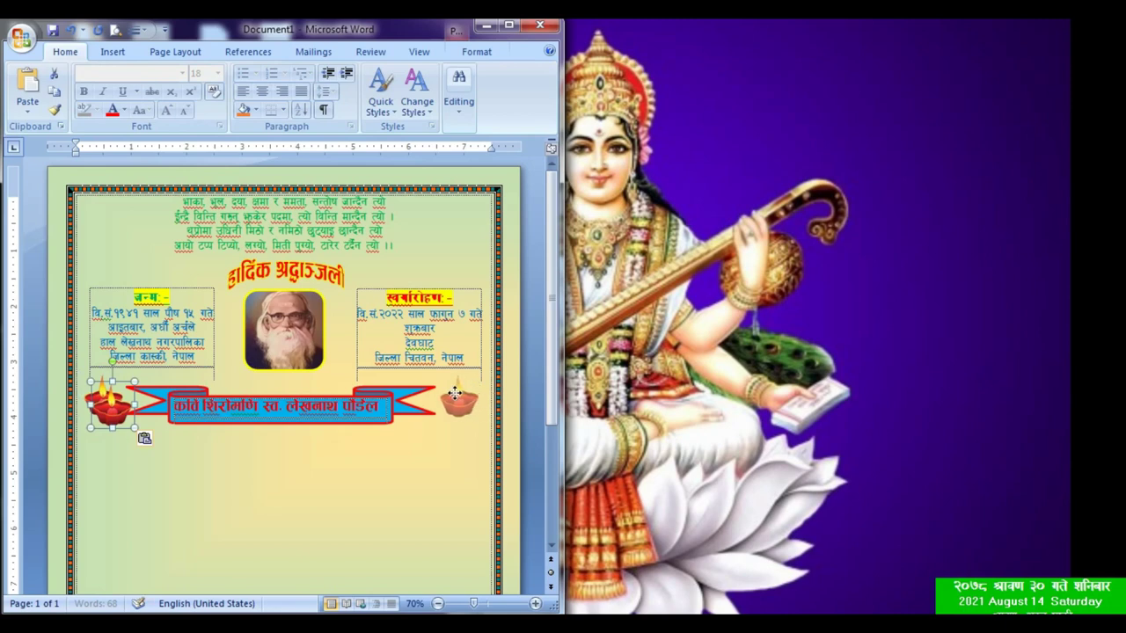
left_click(451, 406)
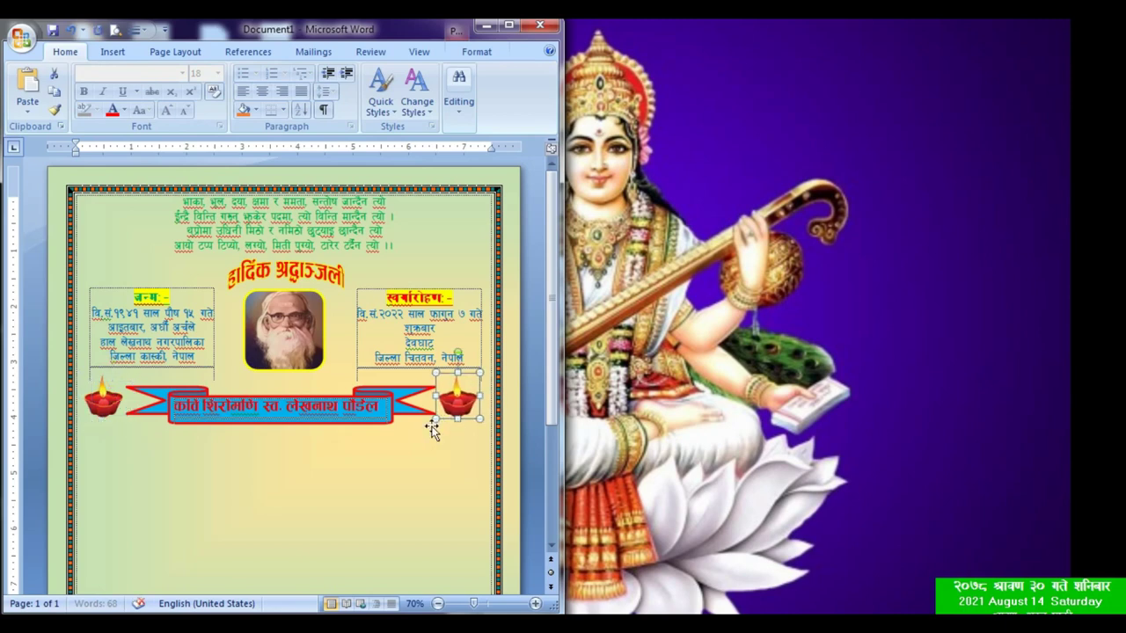
left_click(311, 461)
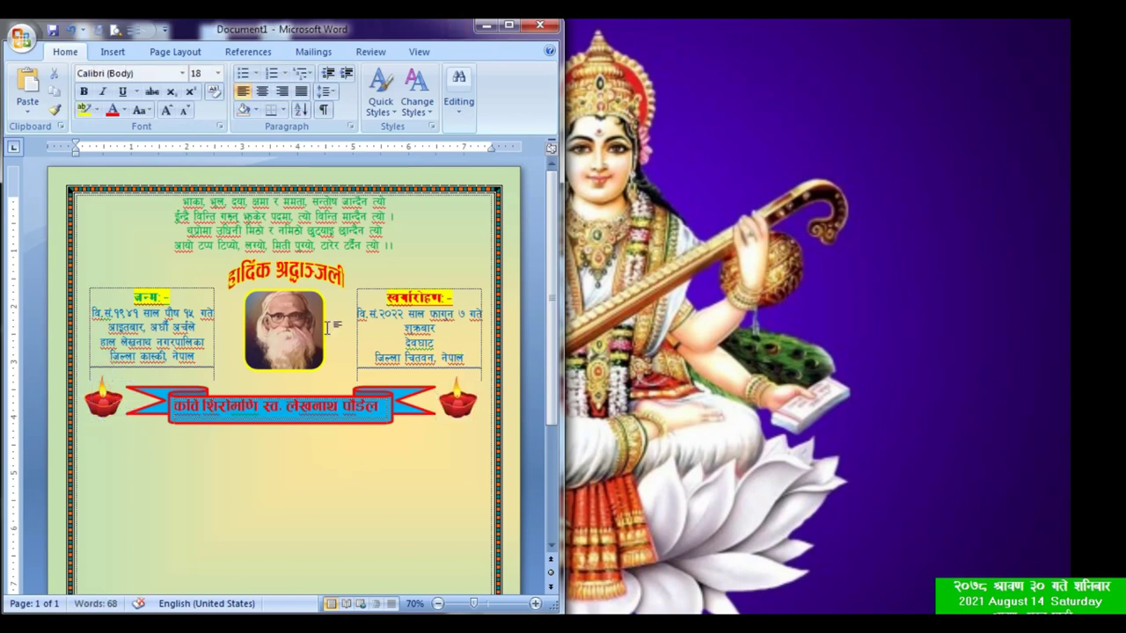
Scroll down the card and bring up the 9.Condolence WordArt reference document beside it.
scroll(334, 455, "down", 3)
scroll(334, 455, "down", 2)
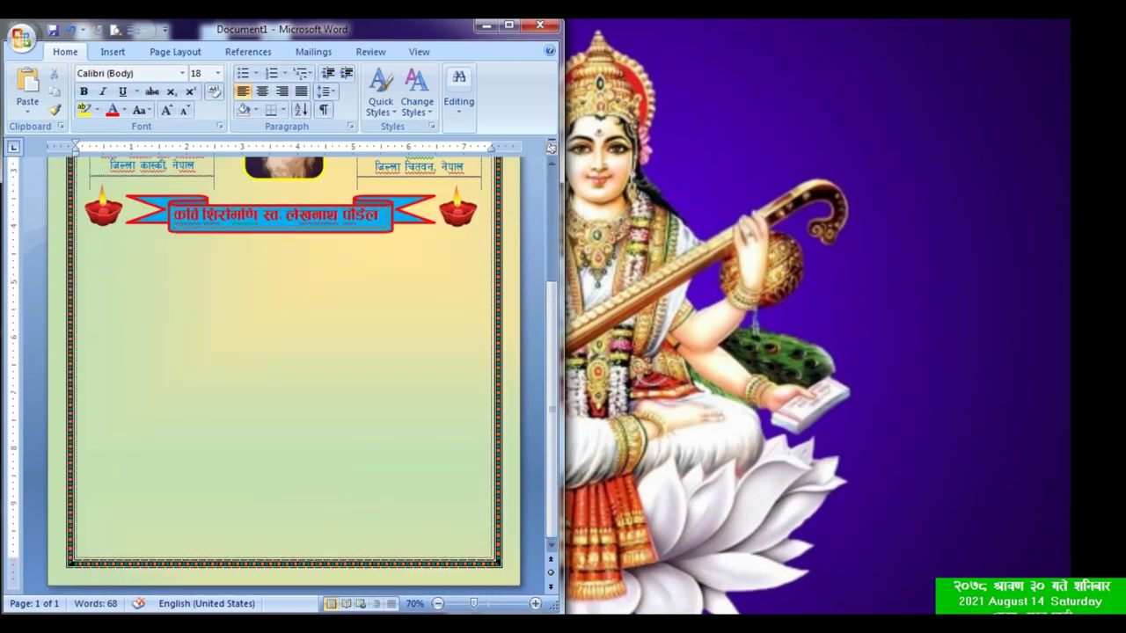
left_click(736, 569)
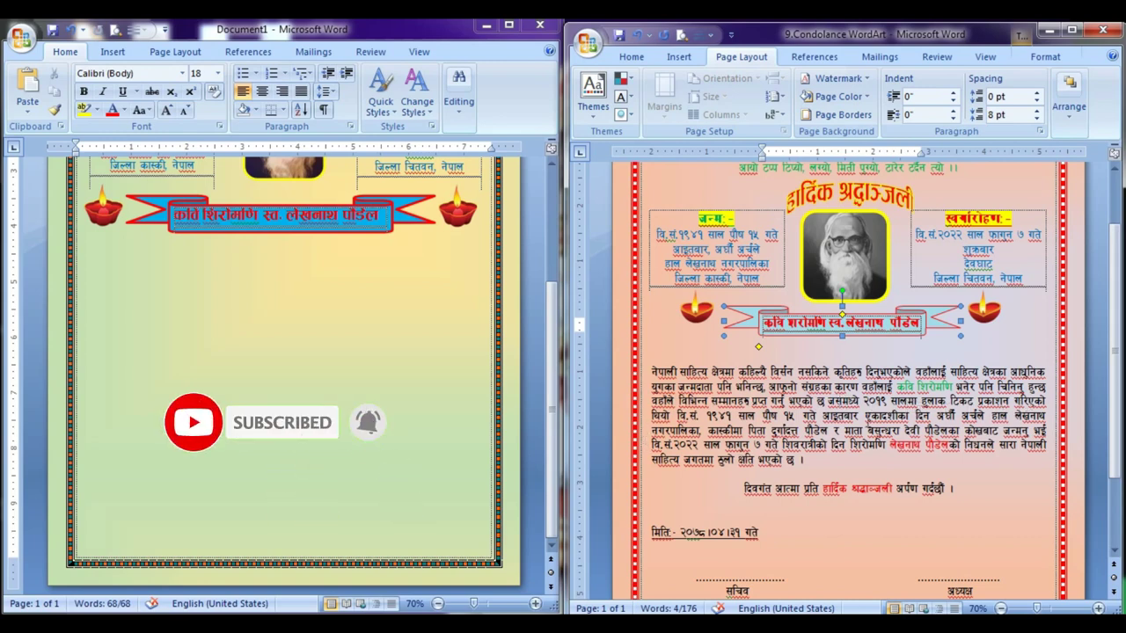
Paste the reference's Nepali biography paragraph and closing condolence line below the banner, then select them.
left_click(913, 421)
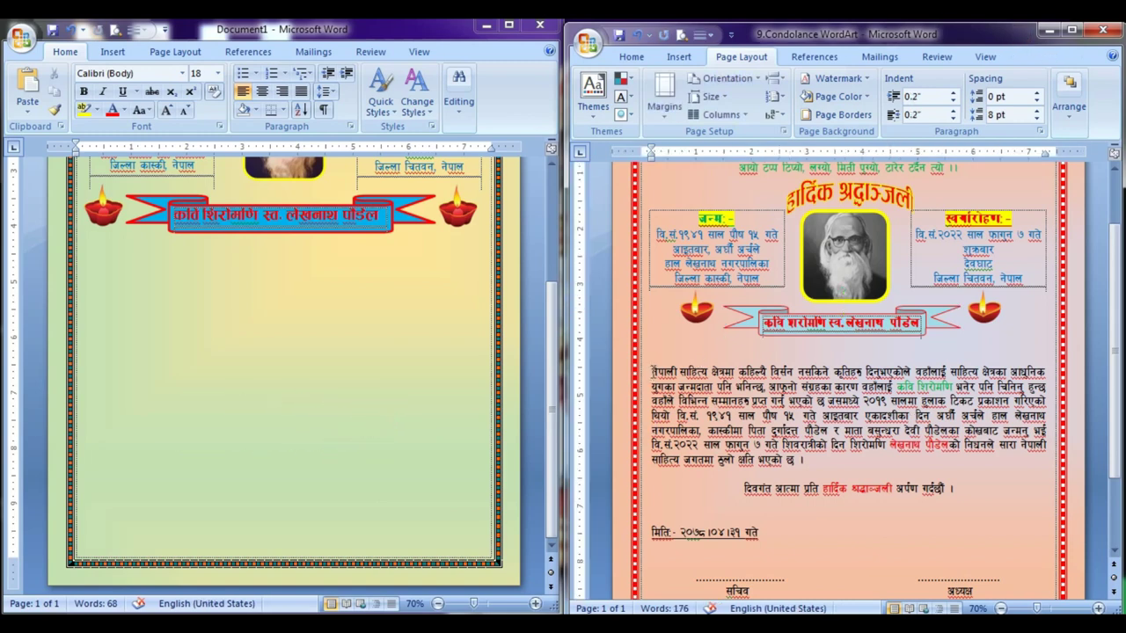
left_click_drag(652, 372, 966, 492)
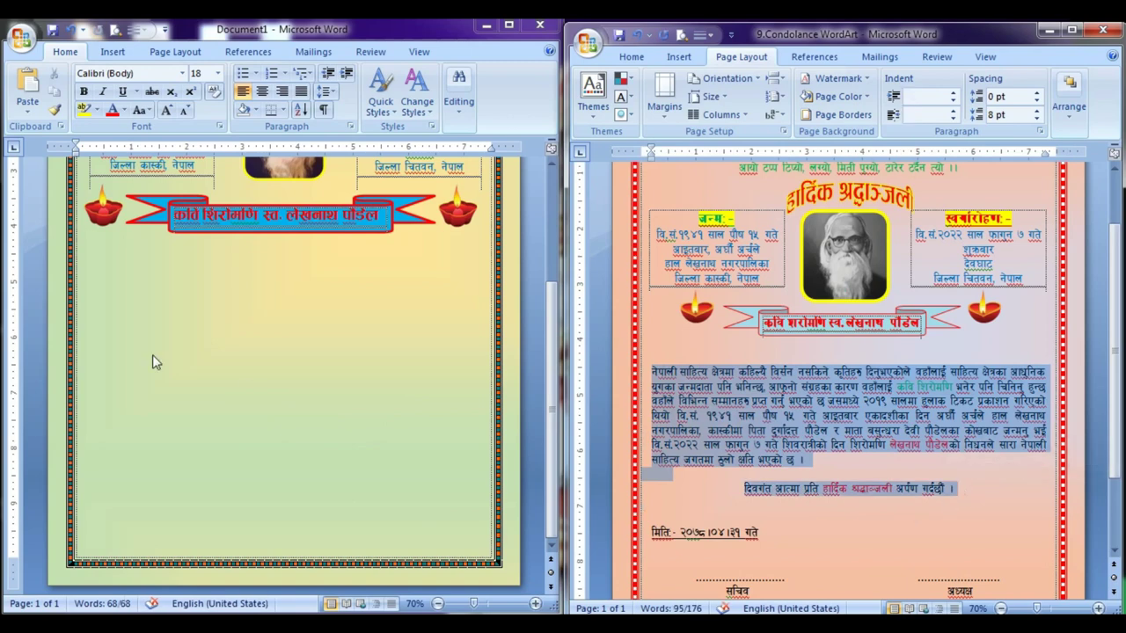
left_click(174, 297)
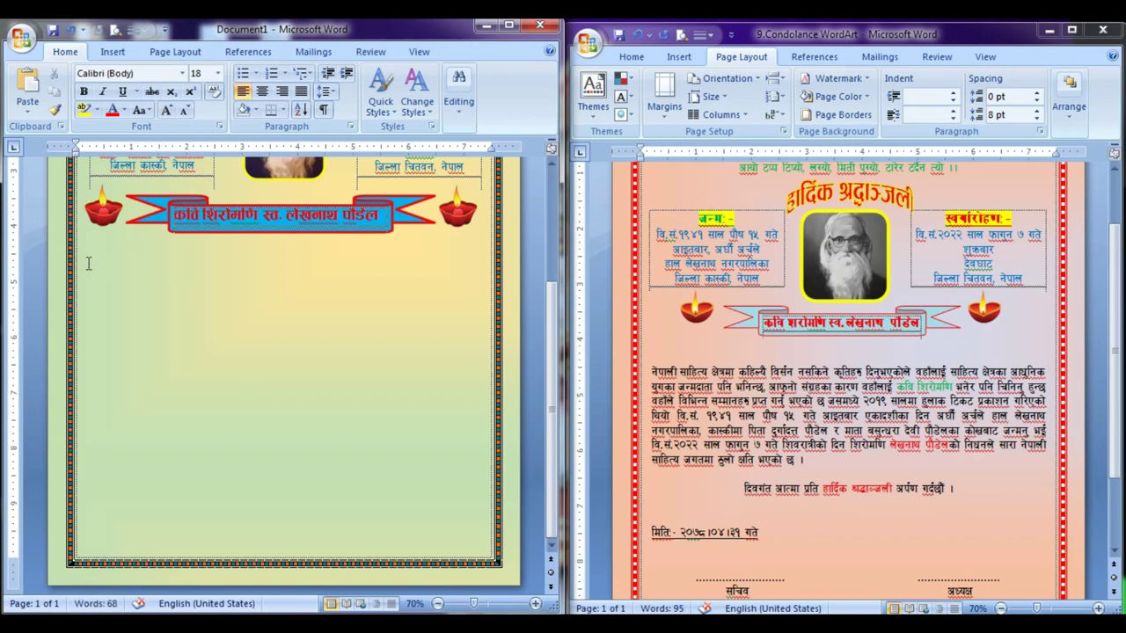
key("ctrl+v")
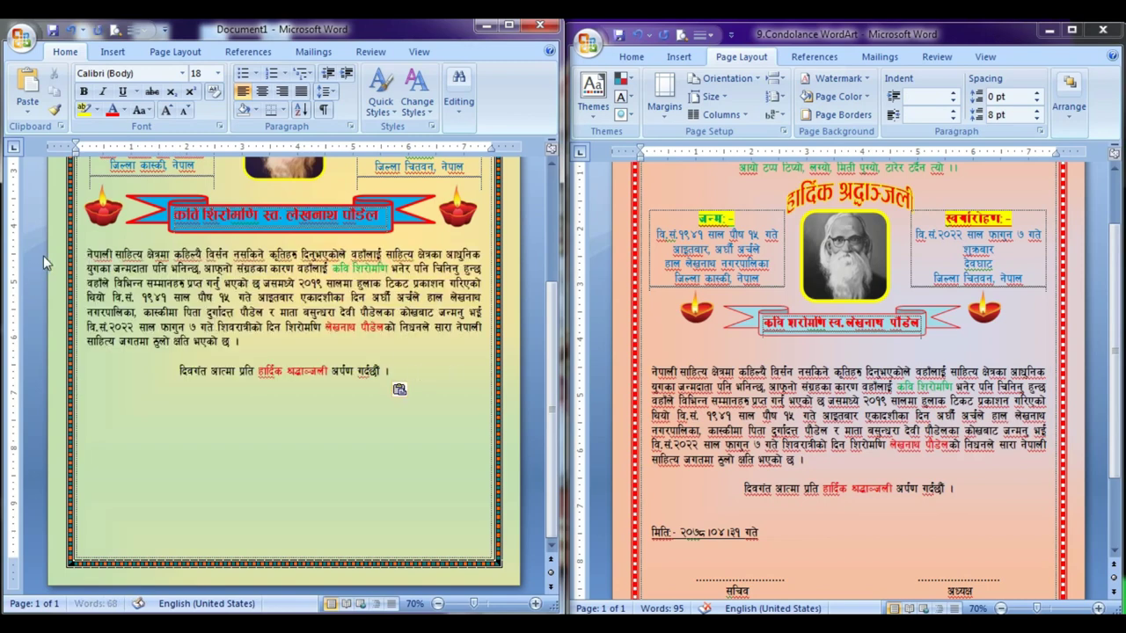
left_click_drag(45, 261, 78, 440)
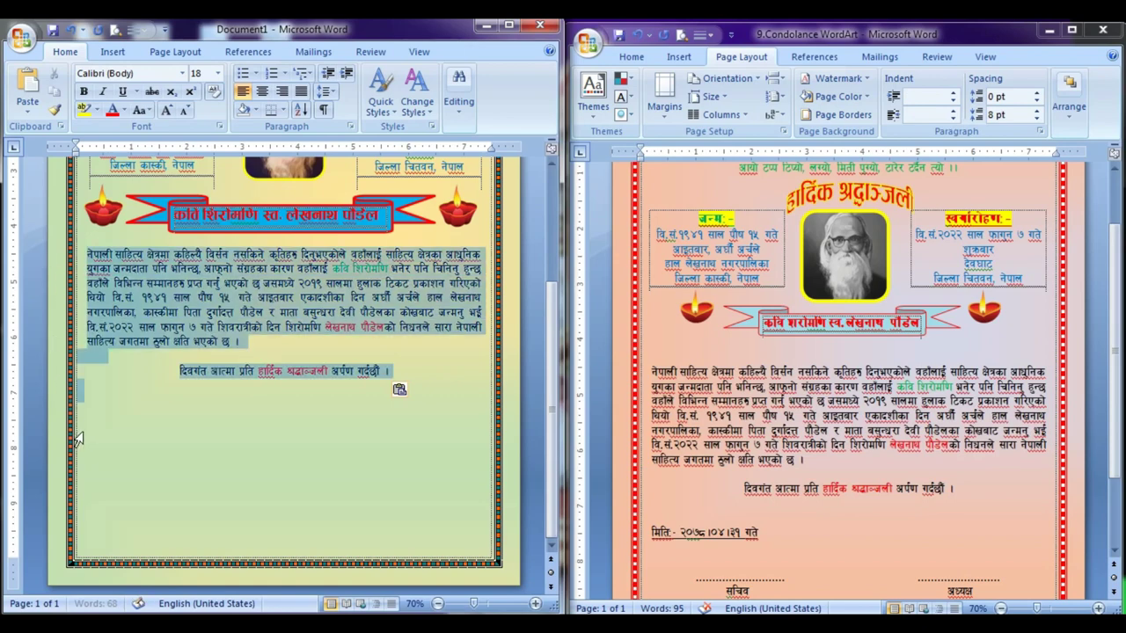
Reset the pasted paragraph's left and right indents to 0".
left_click(166, 50)
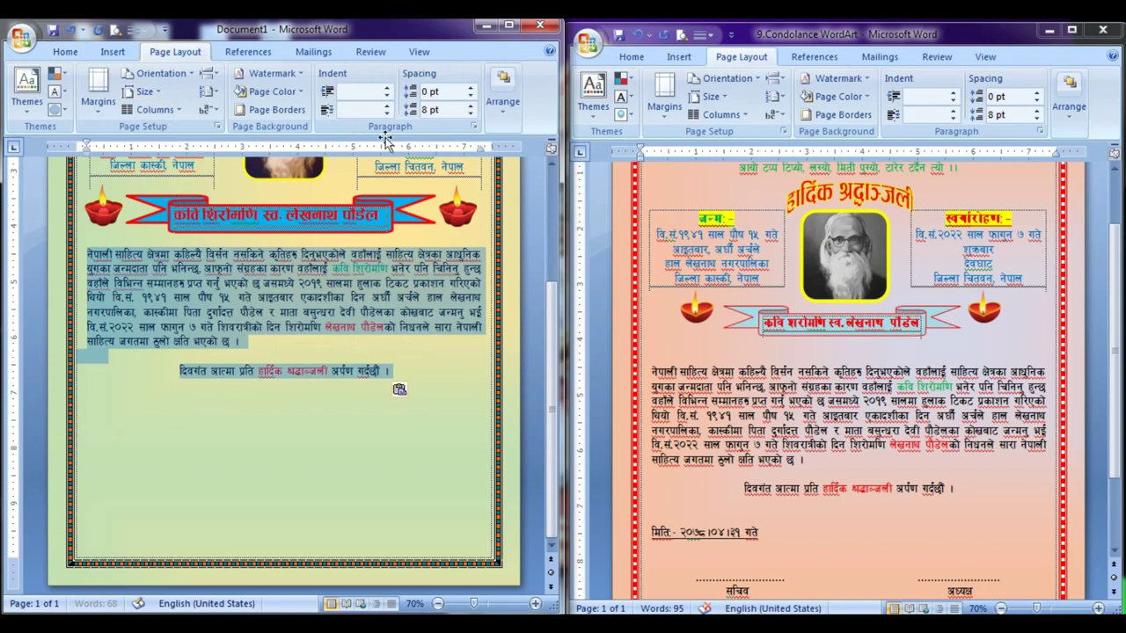
left_click(386, 91)
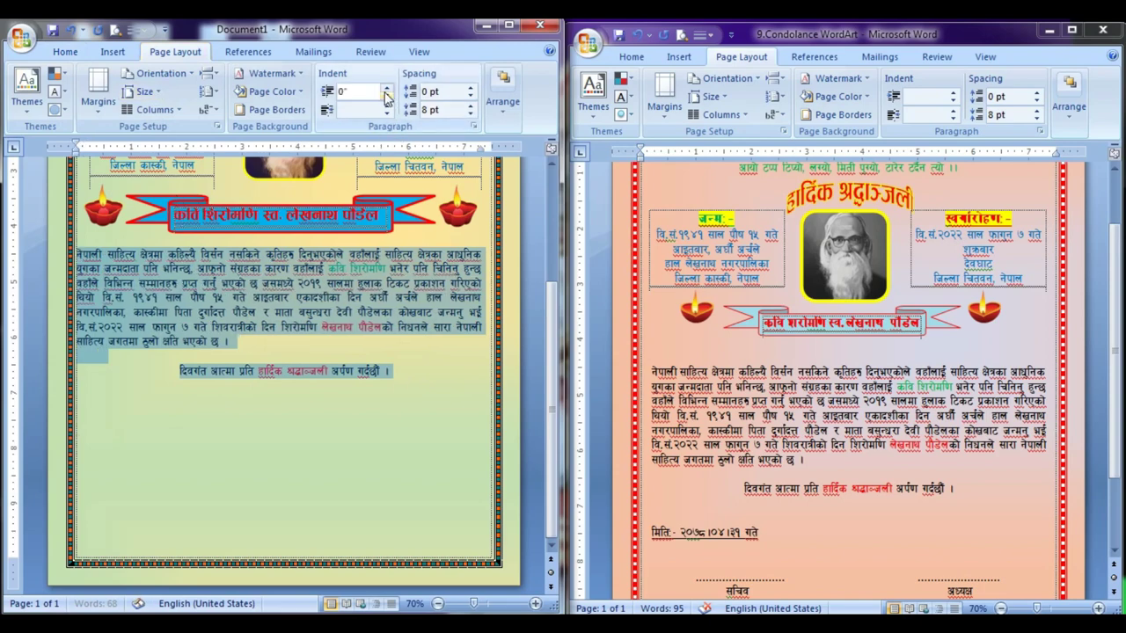
left_click(386, 101)
left_click(386, 101)
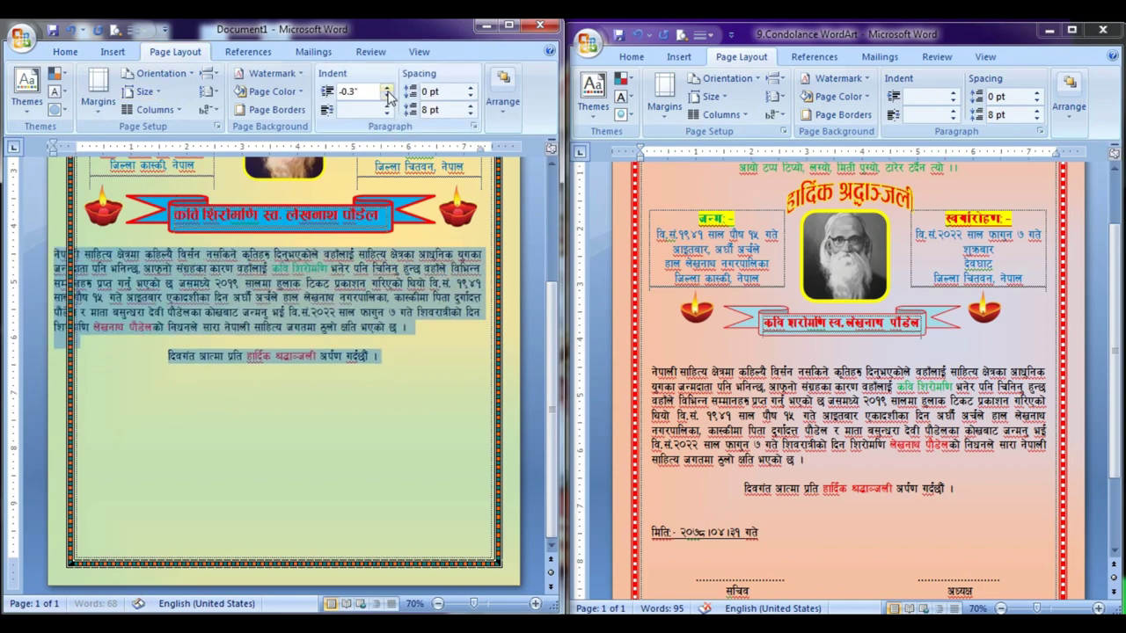
left_click(387, 91)
left_click(387, 92)
left_click(387, 92)
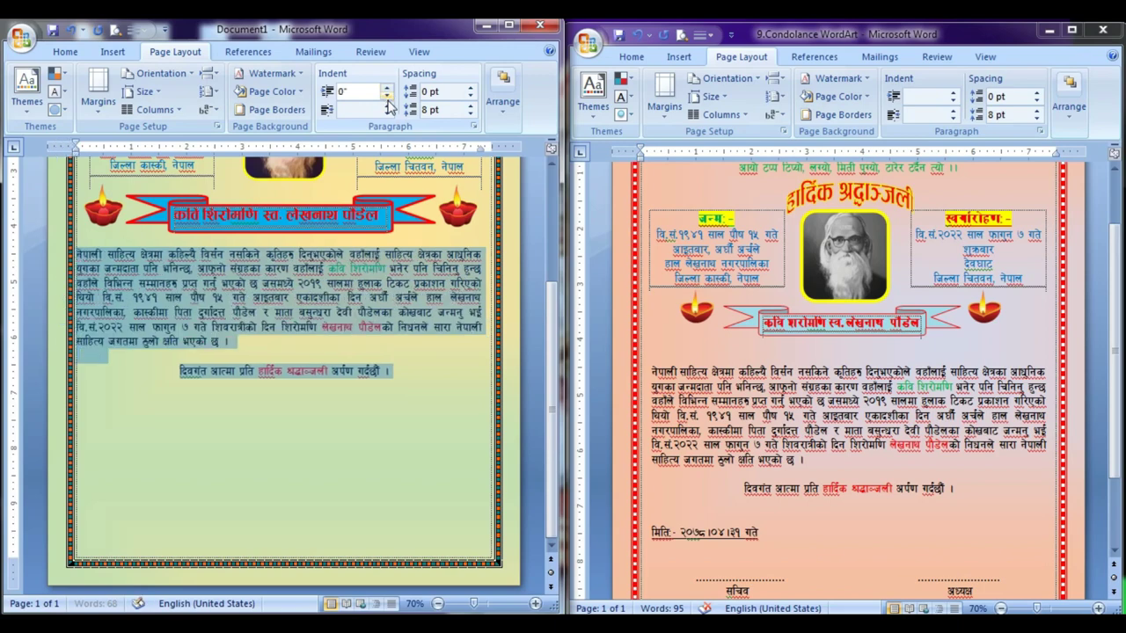
left_click(388, 113)
left_click(387, 112)
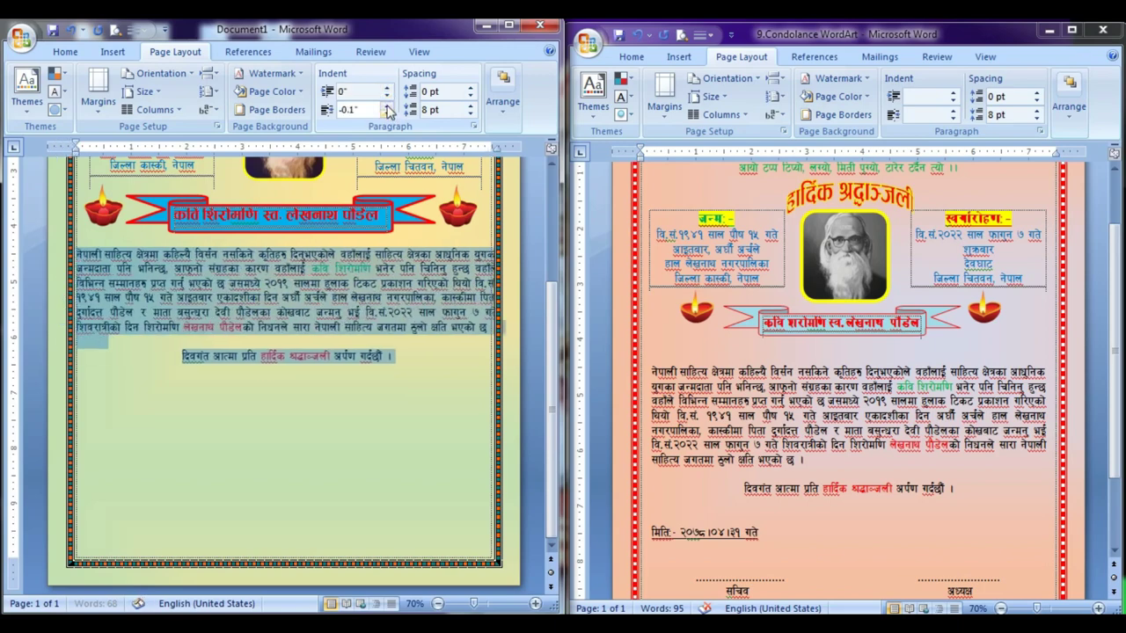
left_click(400, 375)
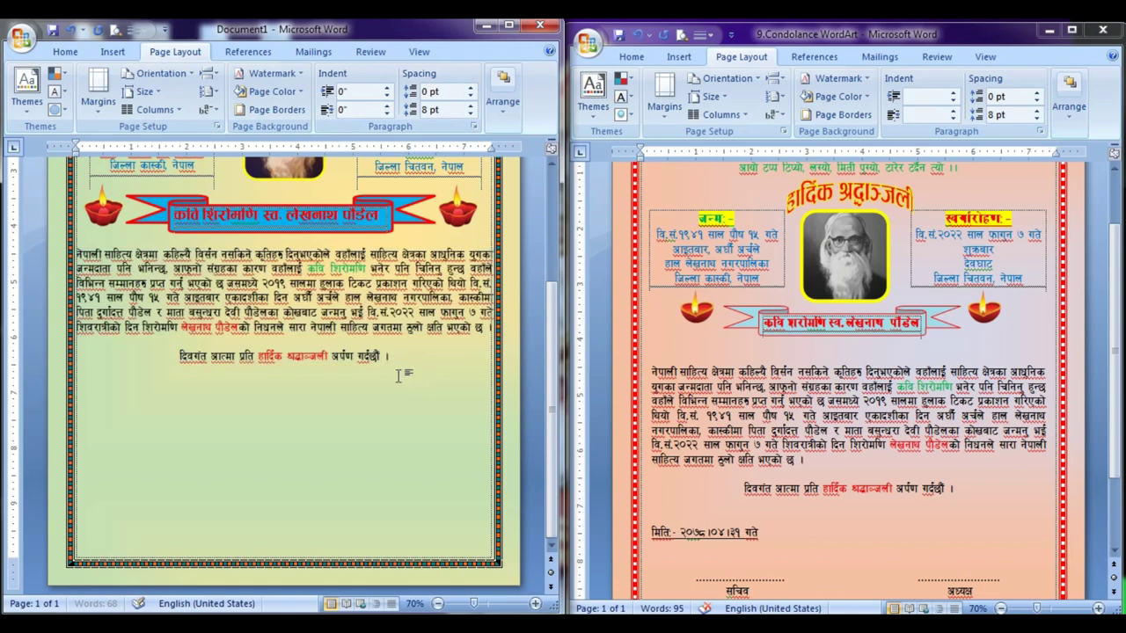
Reselect the paragraph to check the layout, then maximize the Document1 window.
left_click(52, 256)
left_click_drag(64, 305, 395, 364)
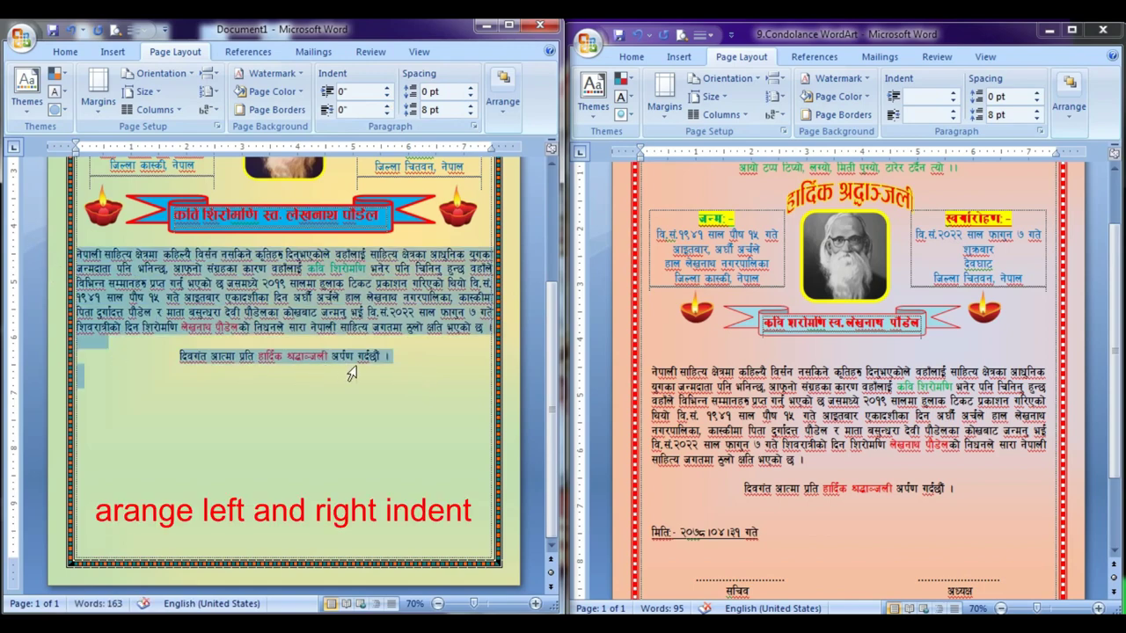
mouse_move(495, 314)
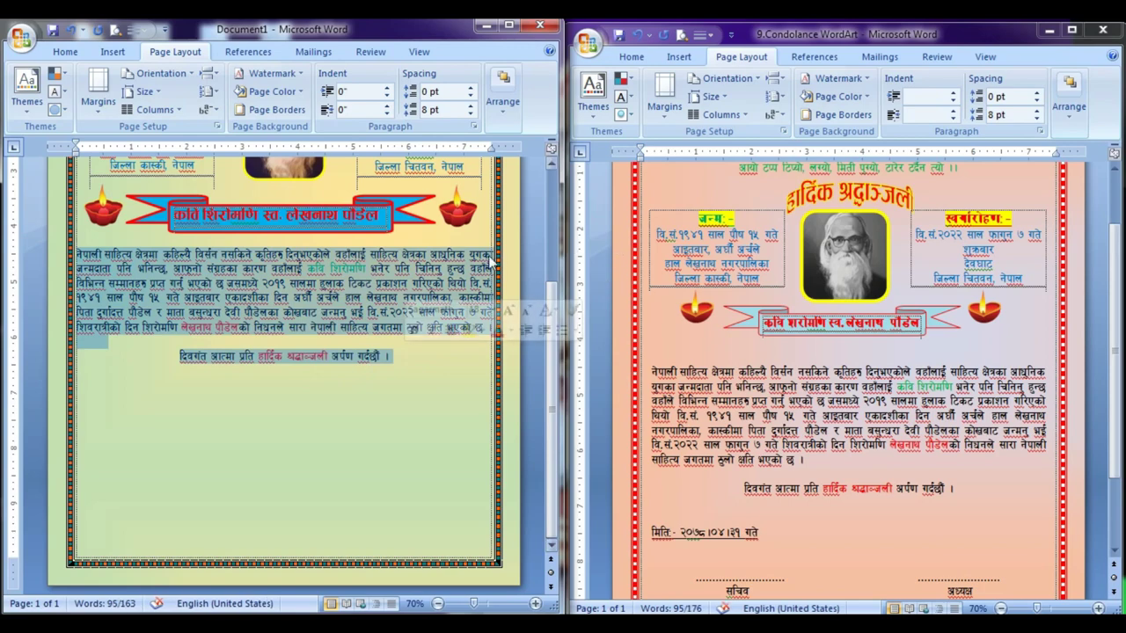
left_click(129, 342)
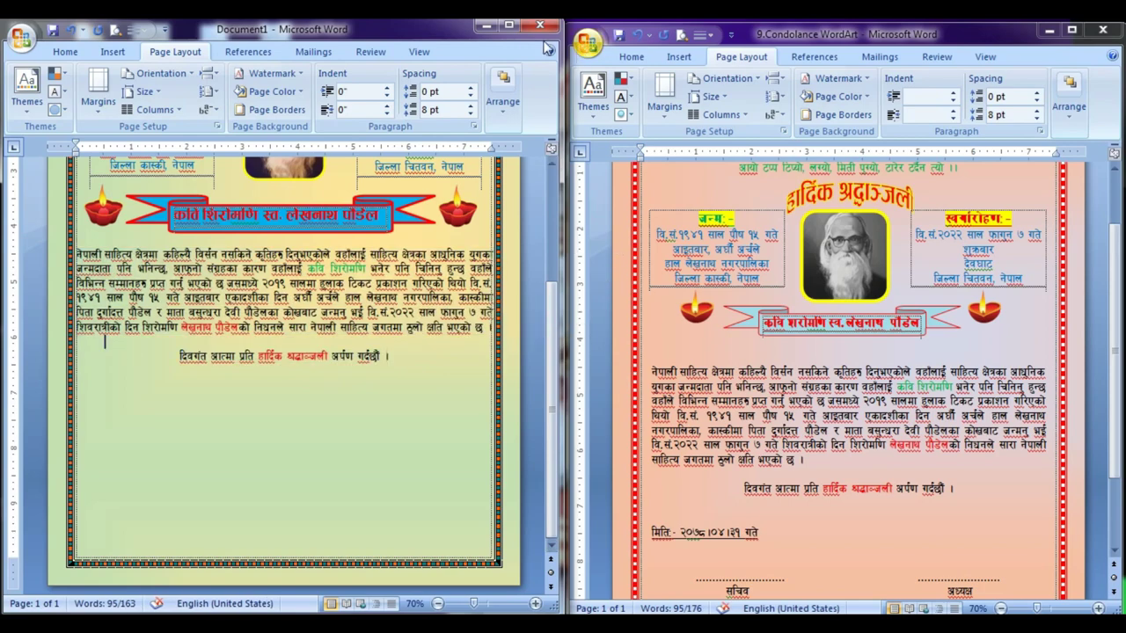
left_click(509, 27)
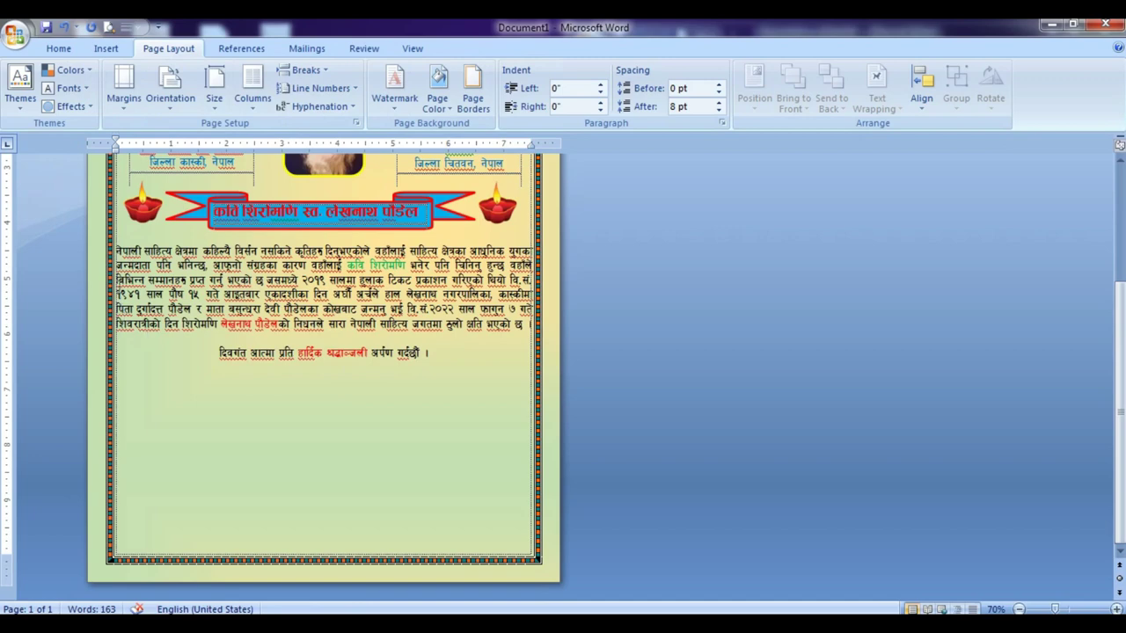
Select the tribute paragraph and closing line and give them a 0.2" left indent.
left_click_drag(92, 254, 101, 273)
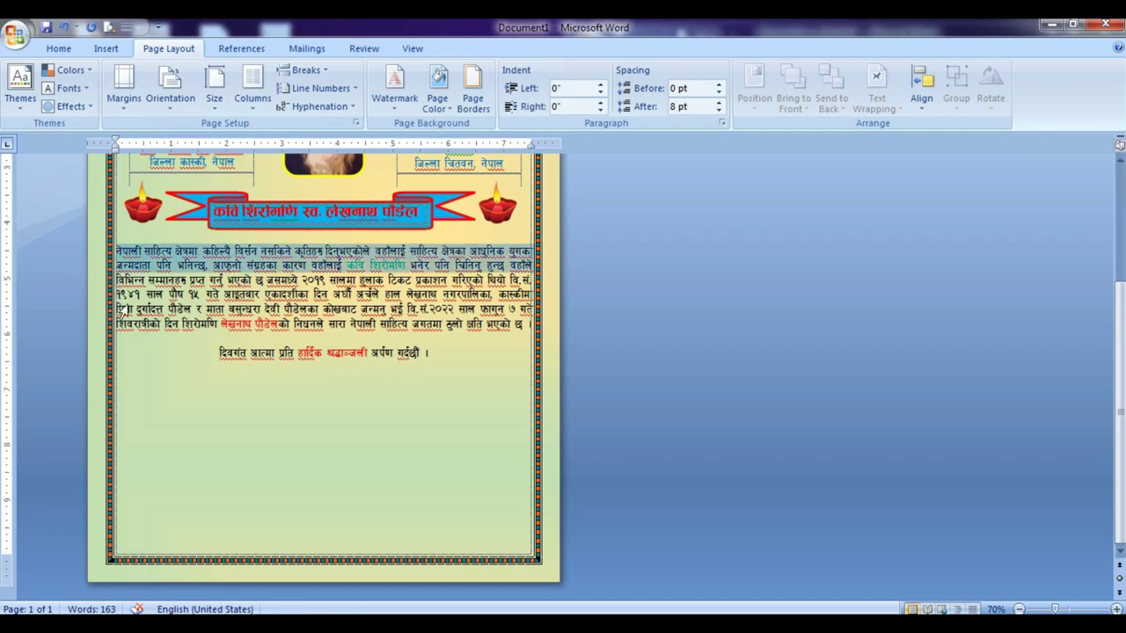
mouse_move(124, 309)
left_mouse_down()
mouse_move(415, 356)
mouse_move(413, 369)
left_mouse_up()
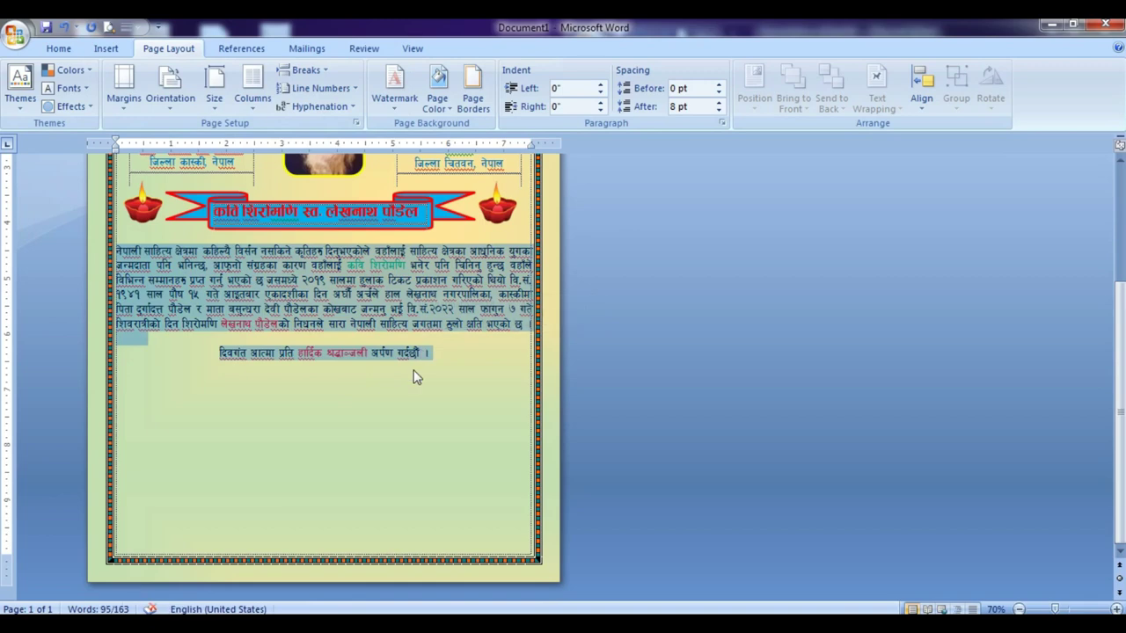
left_click(600, 84)
left_click(600, 85)
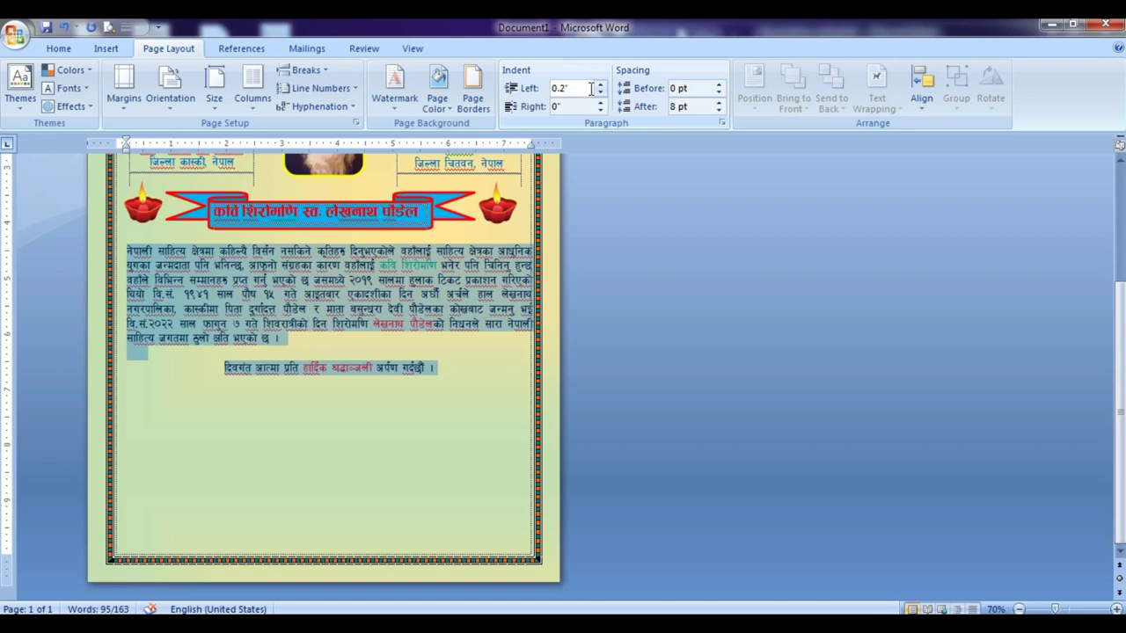
left_click(601, 93)
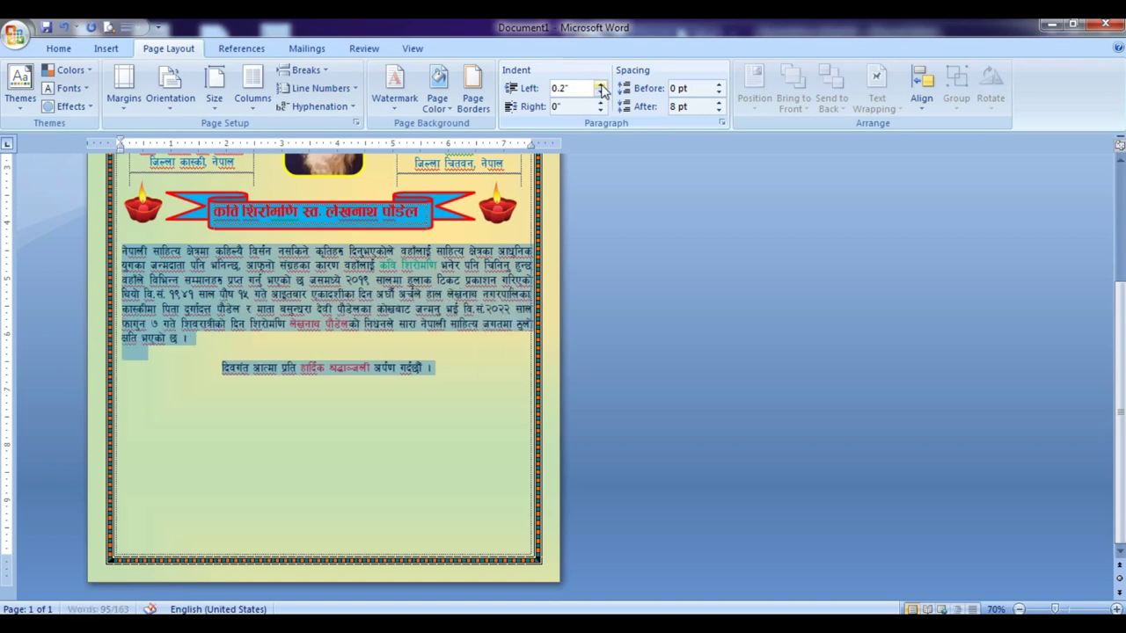
left_click(601, 86)
left_click(602, 86)
left_click(601, 86)
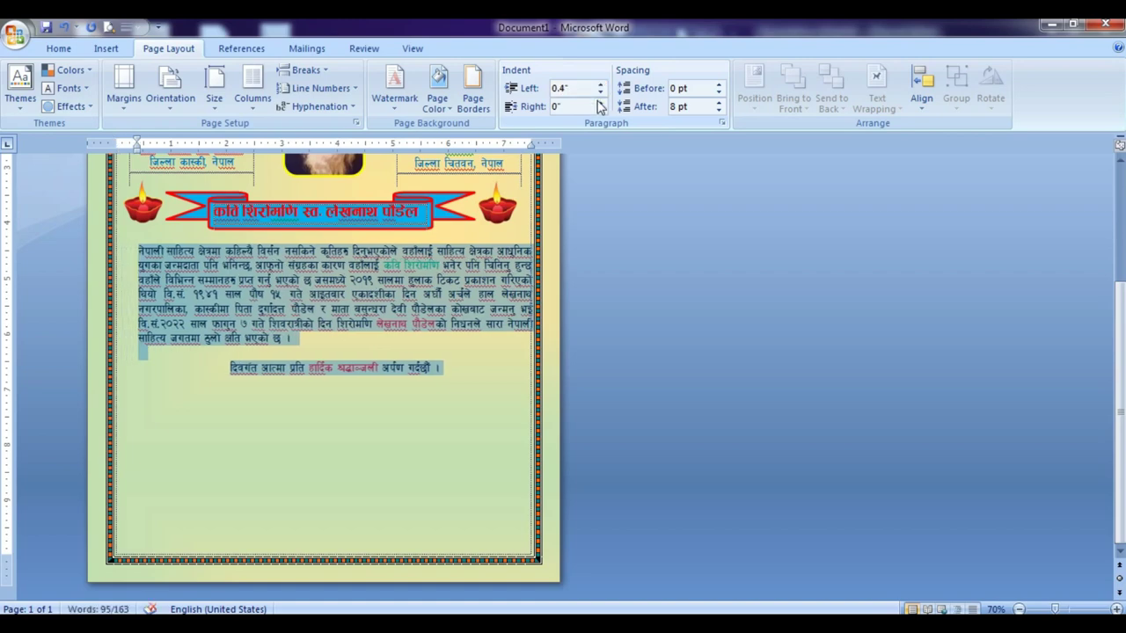
left_click(601, 92)
left_click(600, 93)
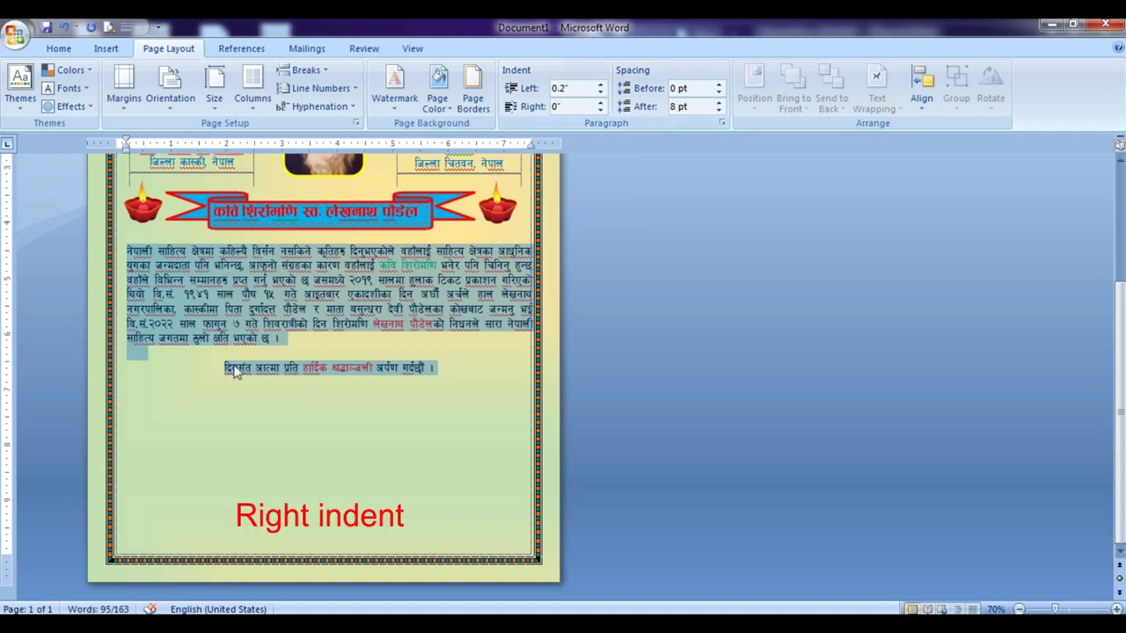
Add a 0.2" right indent, then bring the 9.Condolence WordArt window forward.
left_click(601, 102)
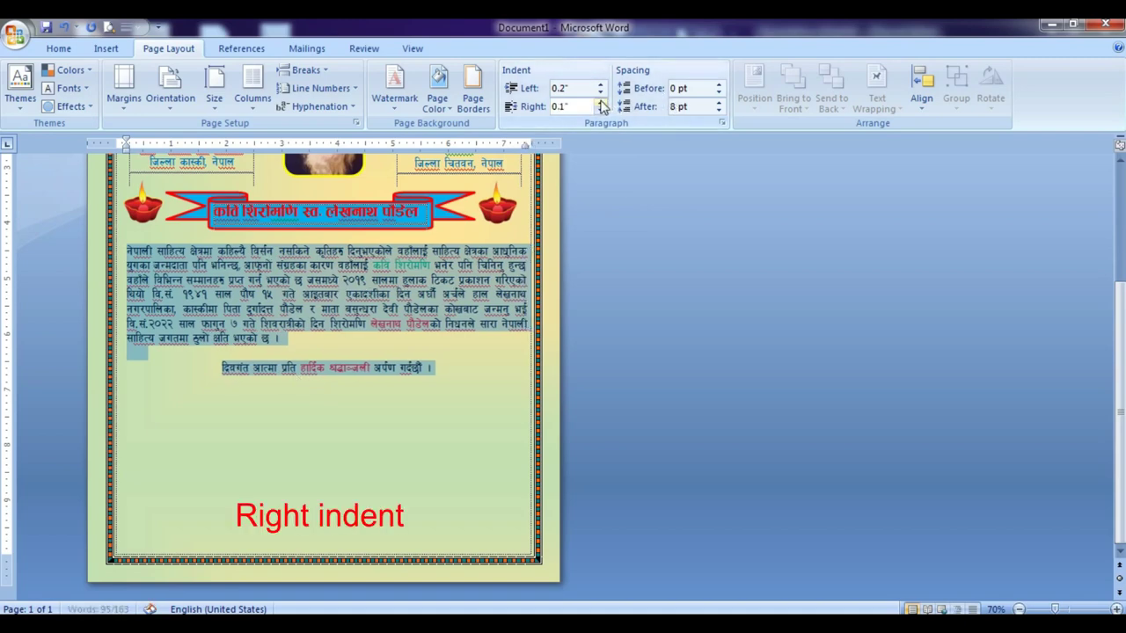
left_click(601, 102)
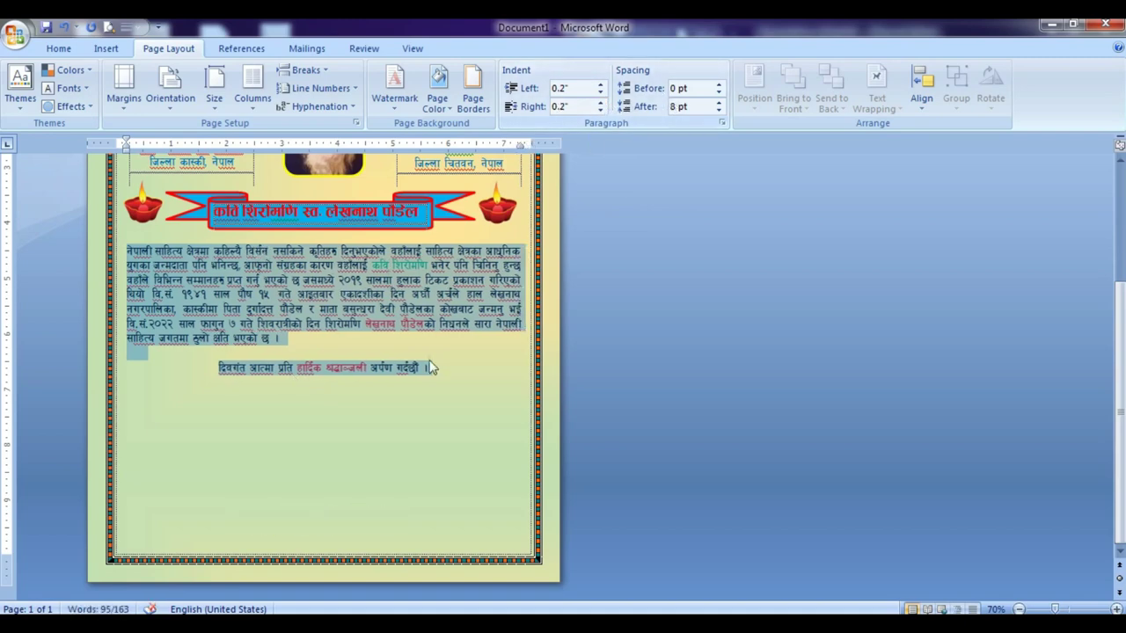
left_click(449, 309)
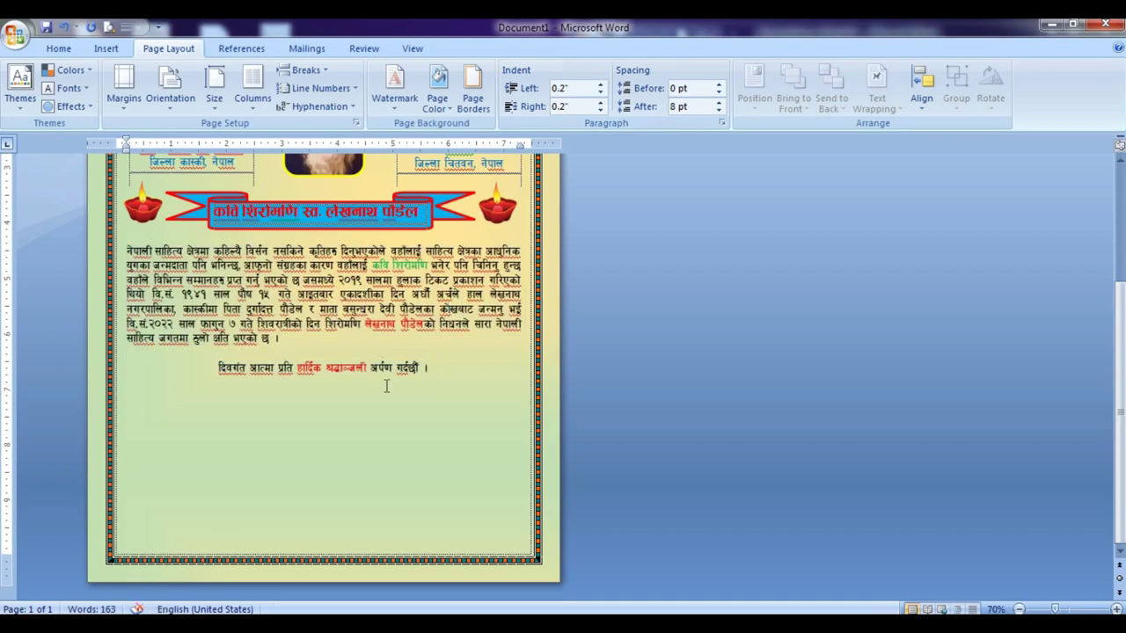
mouse_move(835, 626)
left_click(742, 545)
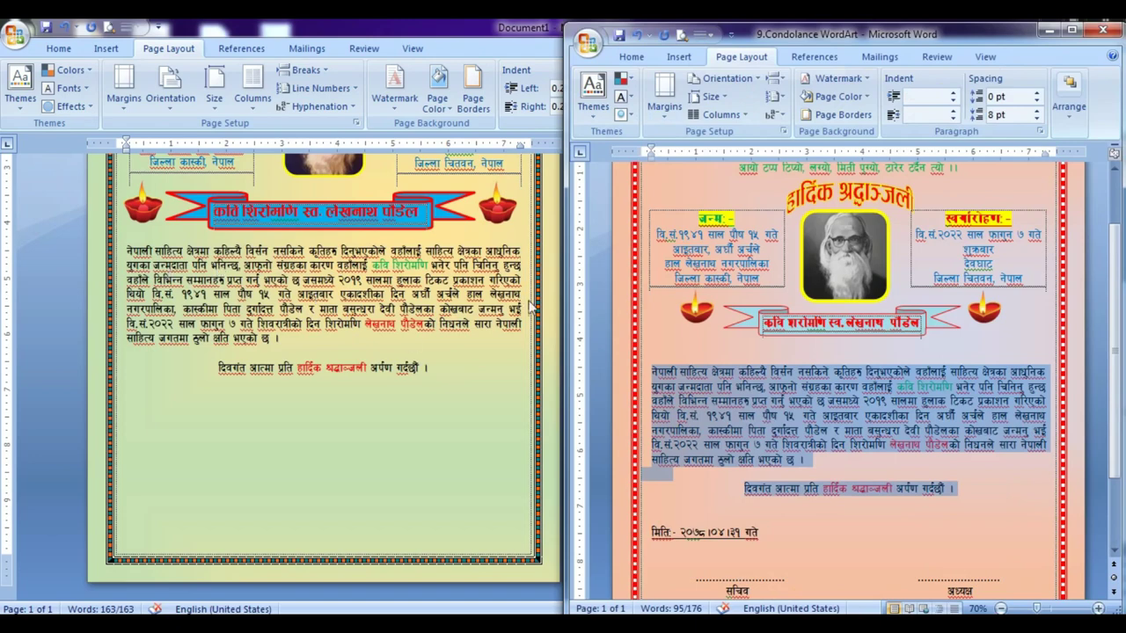
Restore Document1 to half-screen and select the date line in the reference card.
left_click(836, 487)
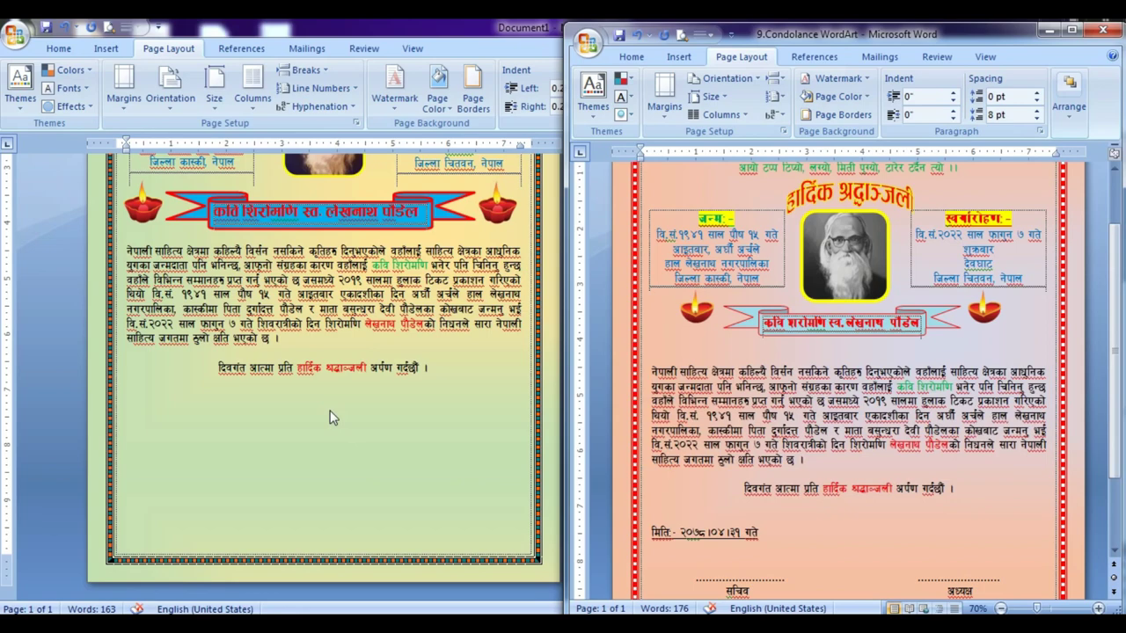
left_click(432, 370)
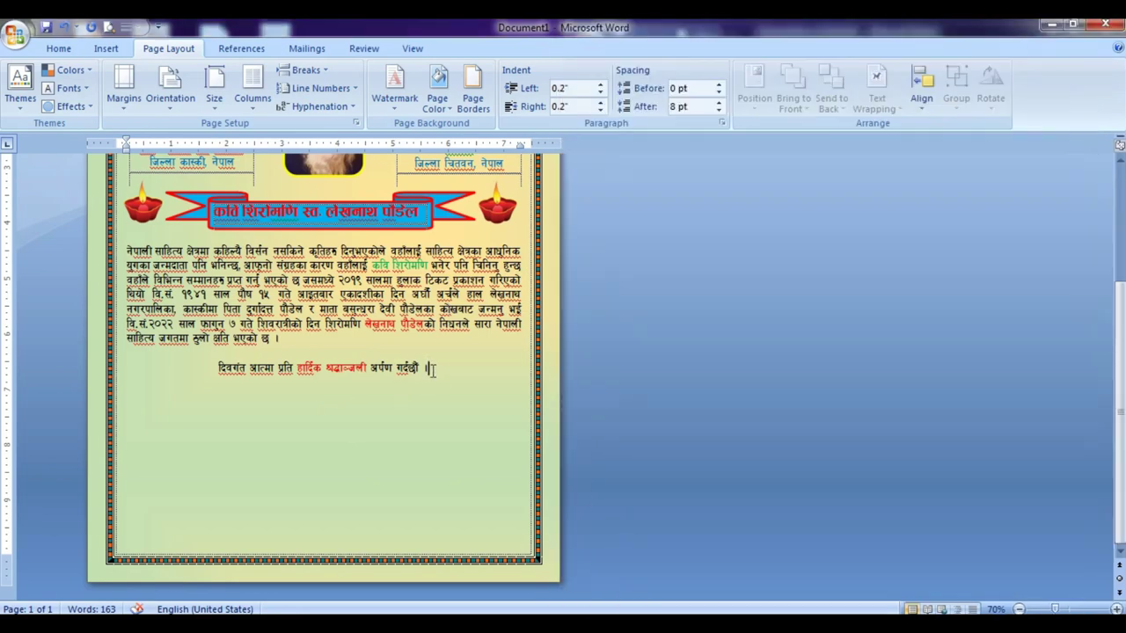
left_click(1072, 24)
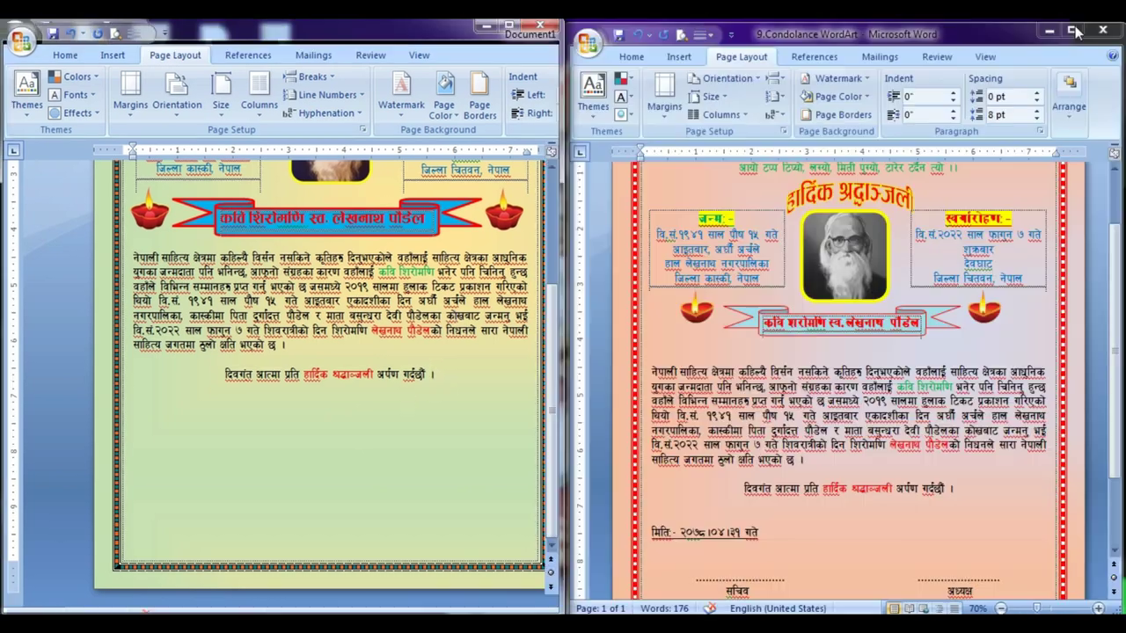
left_click(734, 539)
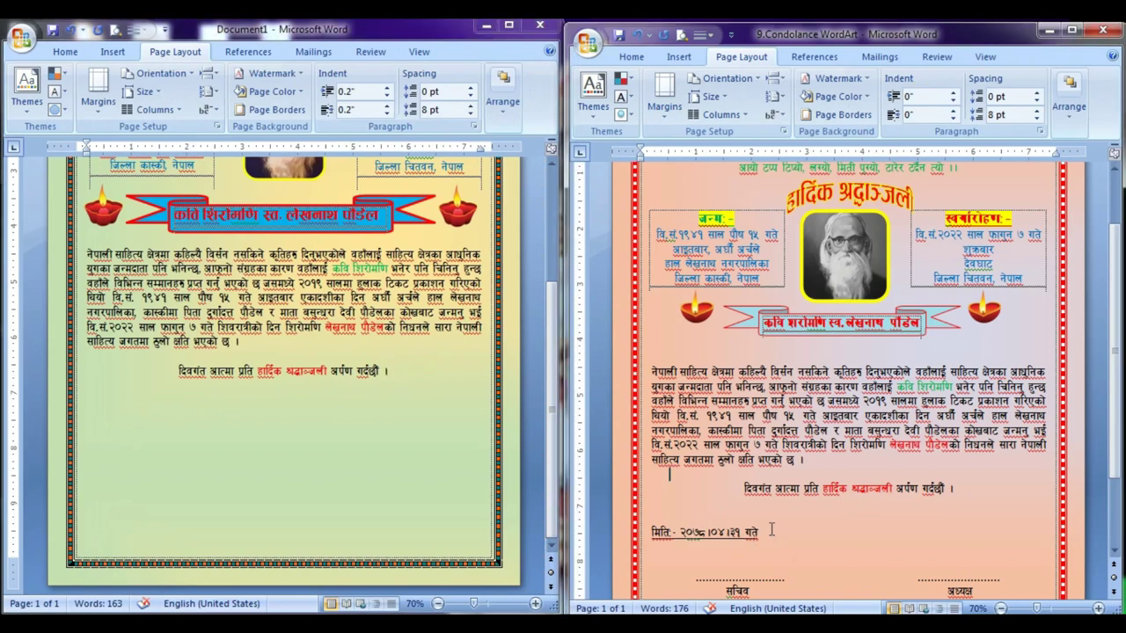
scroll(670, 364, "down", 3)
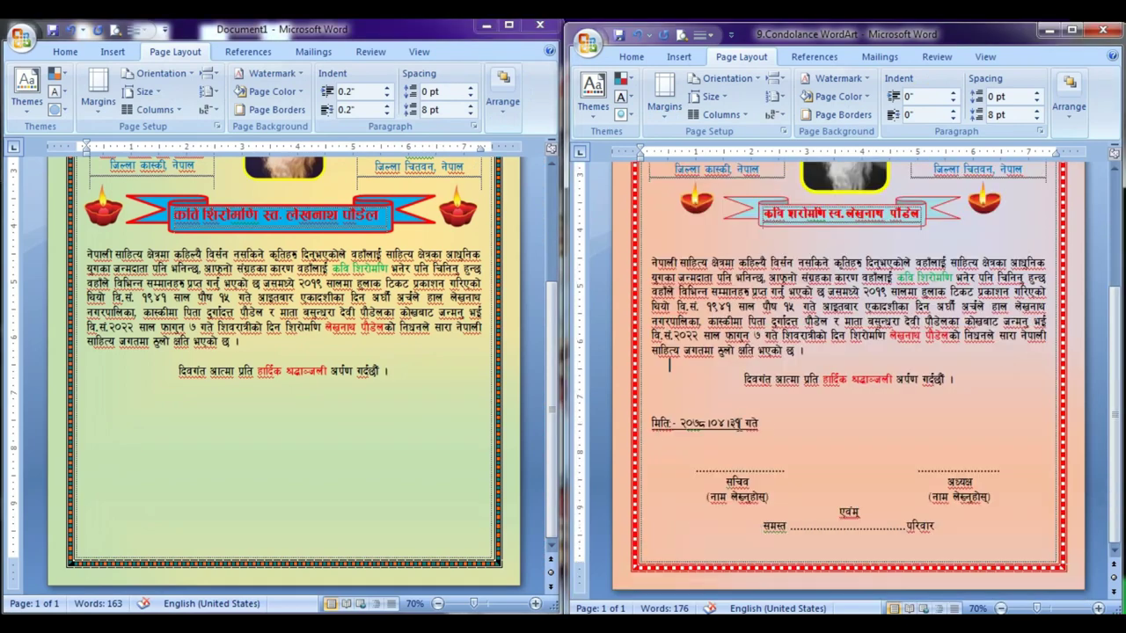
left_click(707, 425)
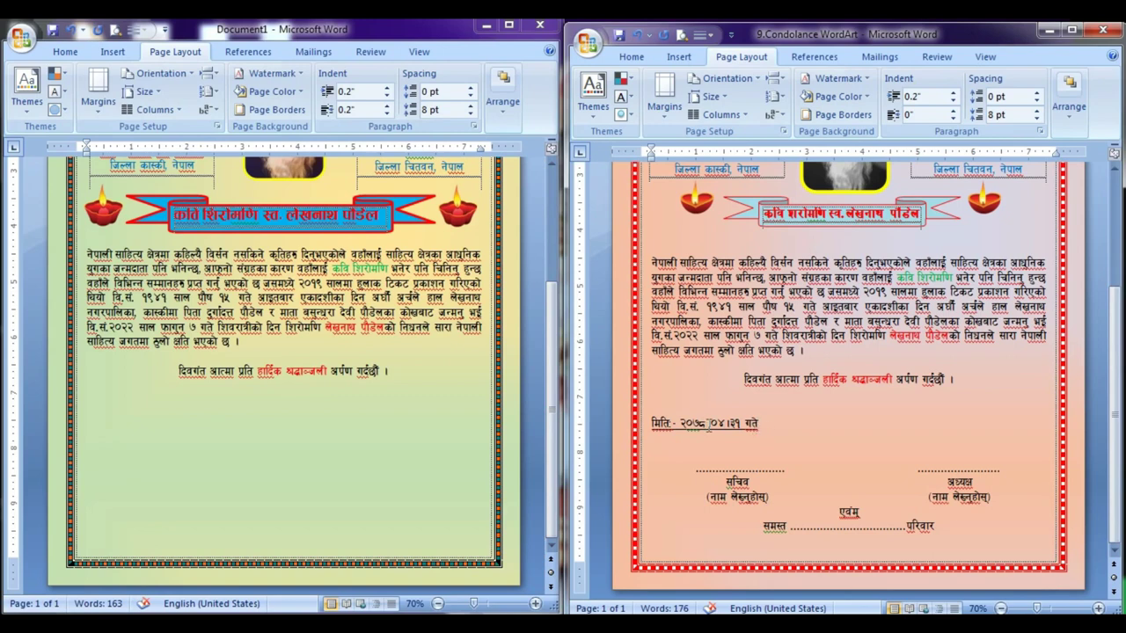
key("End")
left_click_drag(653, 423, 765, 423)
key("ctrl+c")
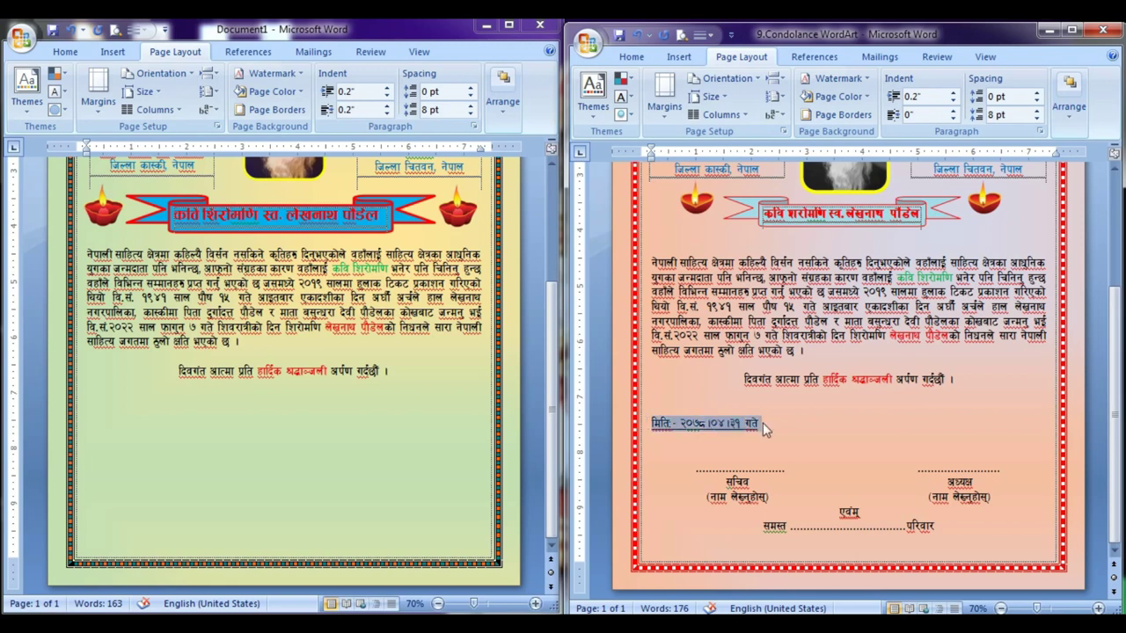
Paste the मिति date line below the tribute line with a blank line above it.
left_click(188, 417)
key("ctrl+u")
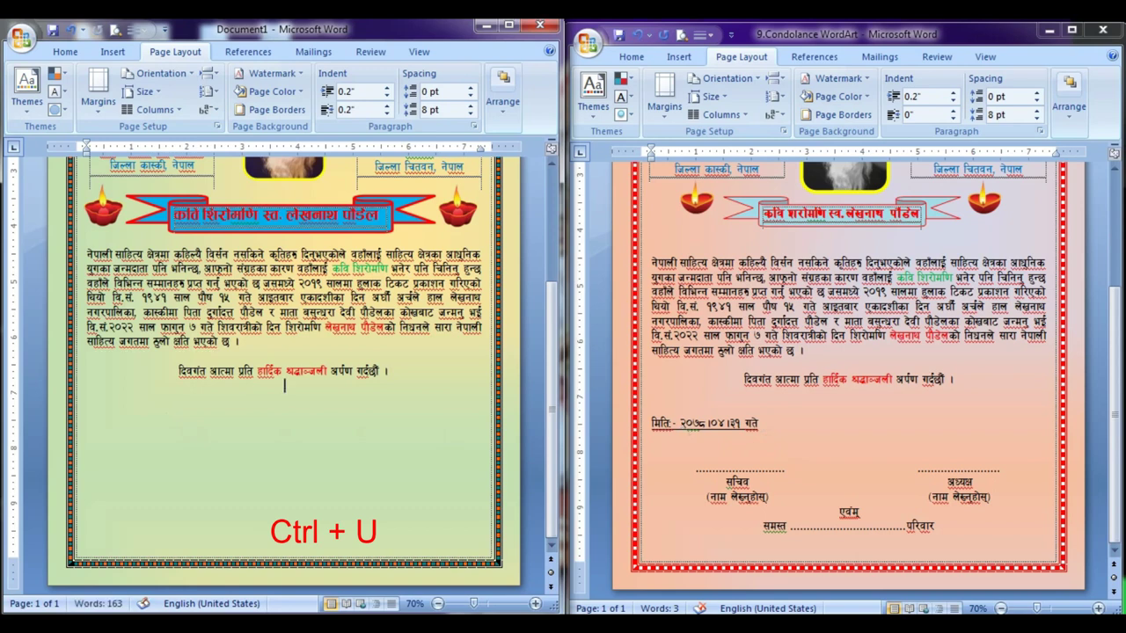
key("ctrl+v")
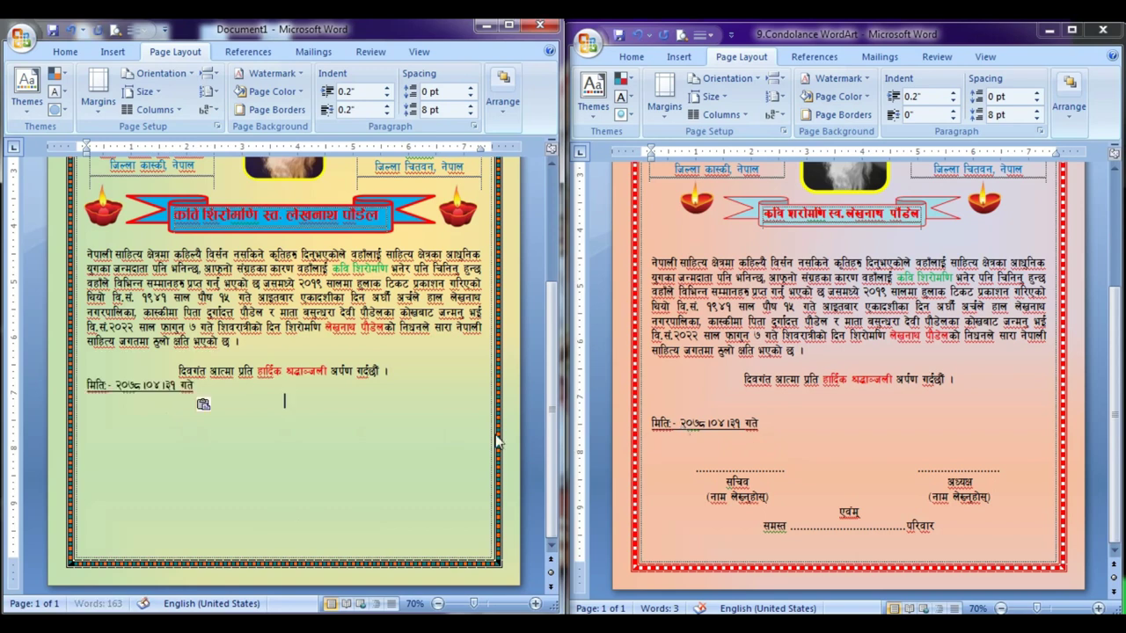
left_click(82, 384)
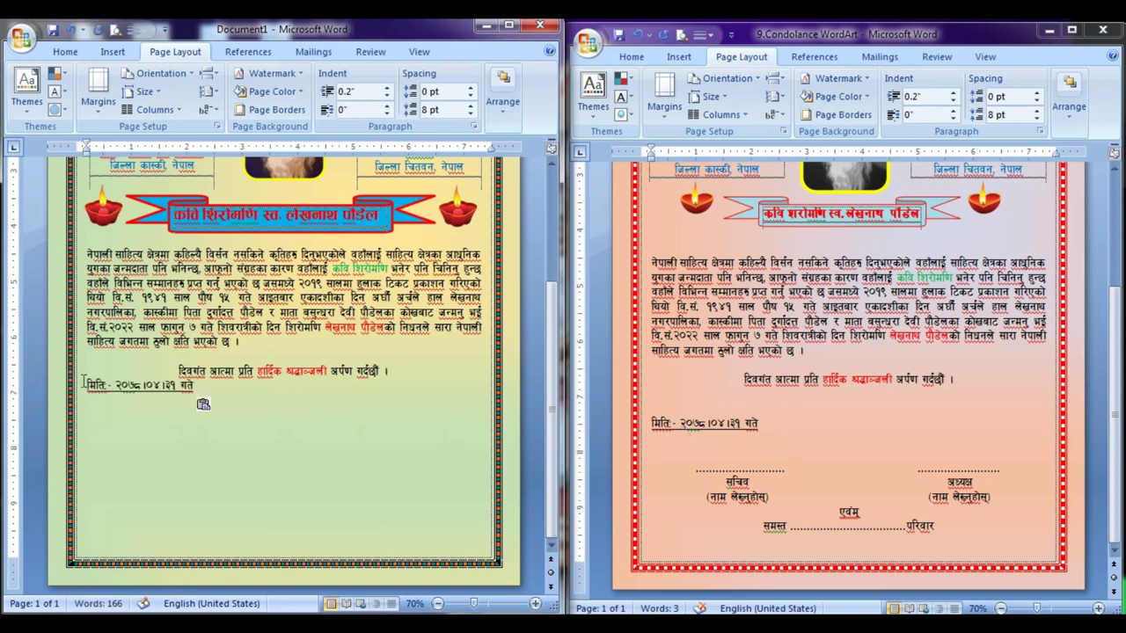
key("Return")
left_click(50, 415)
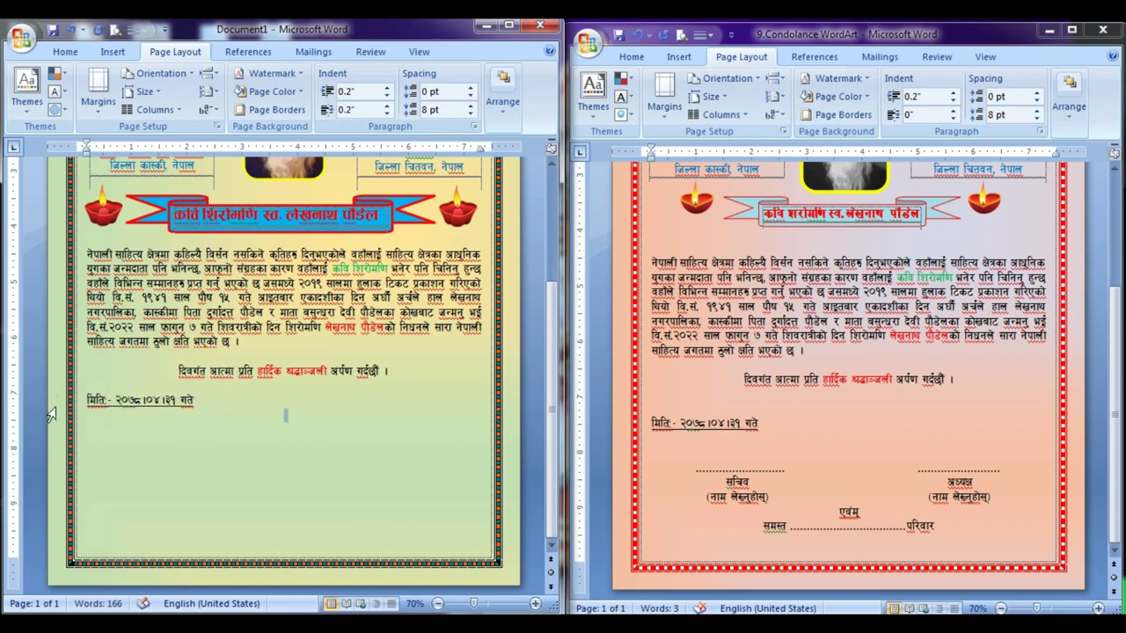
left_click(51, 401)
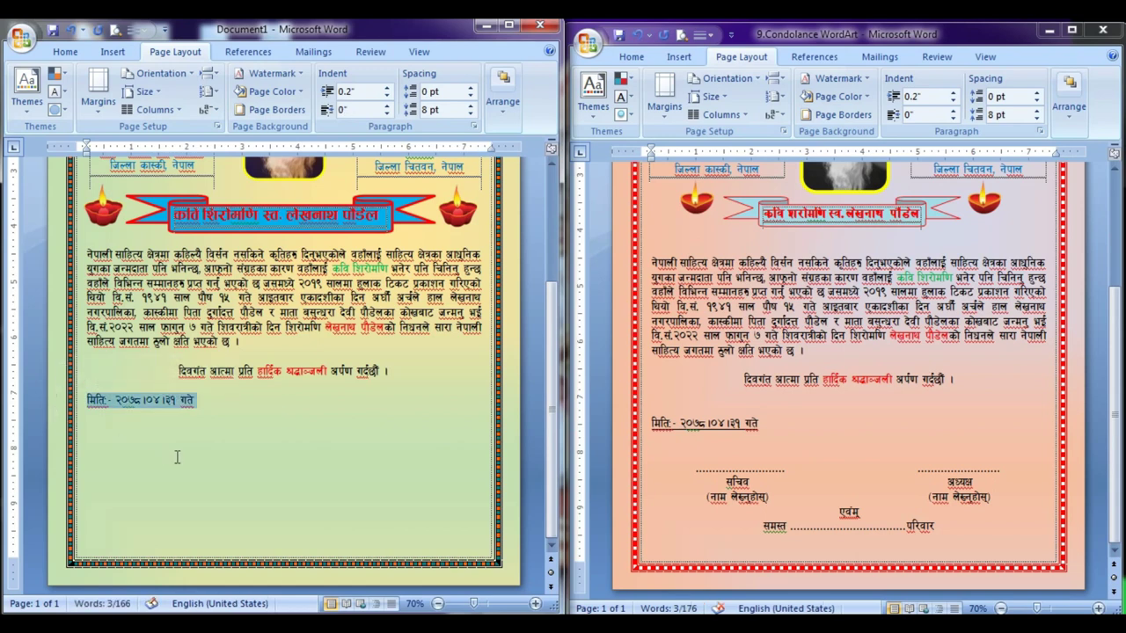
left_click(262, 460)
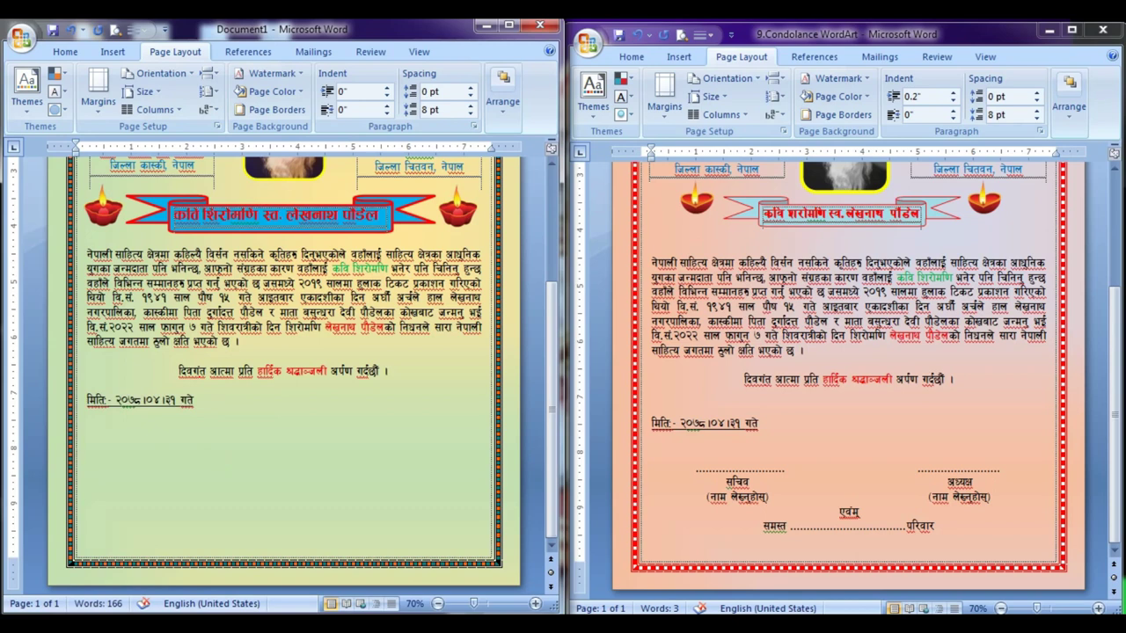
Clear the stray equals sign below the date and switch the line's font to Ganesh.
type("===")
key("BackSpace")
left_click(66, 51)
left_click(132, 74)
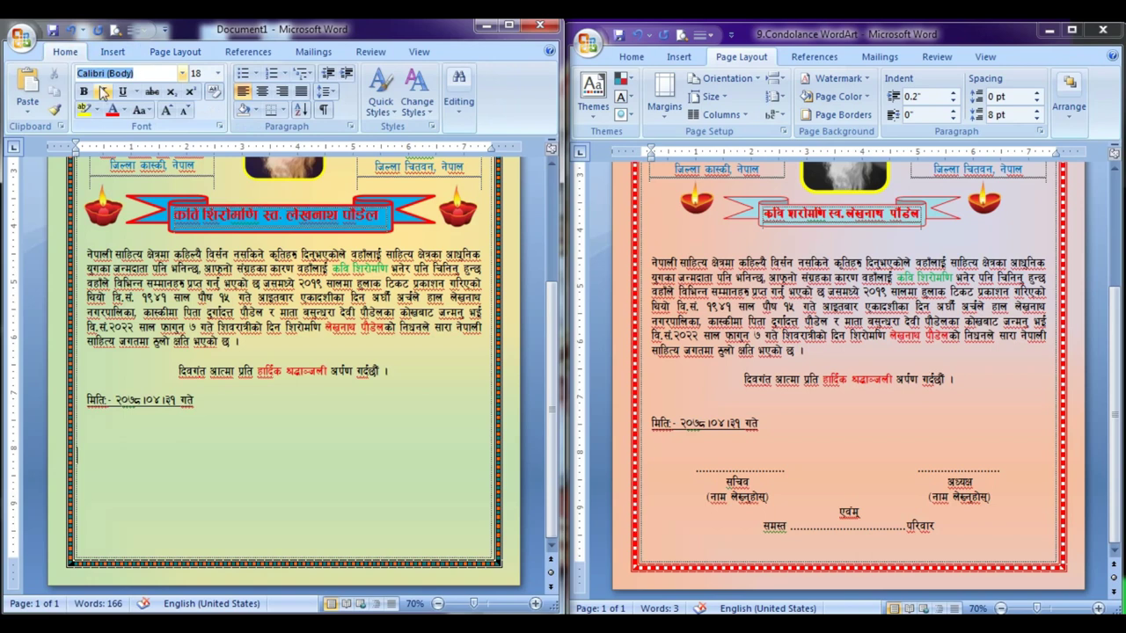
type("Ganesh")
key("Return")
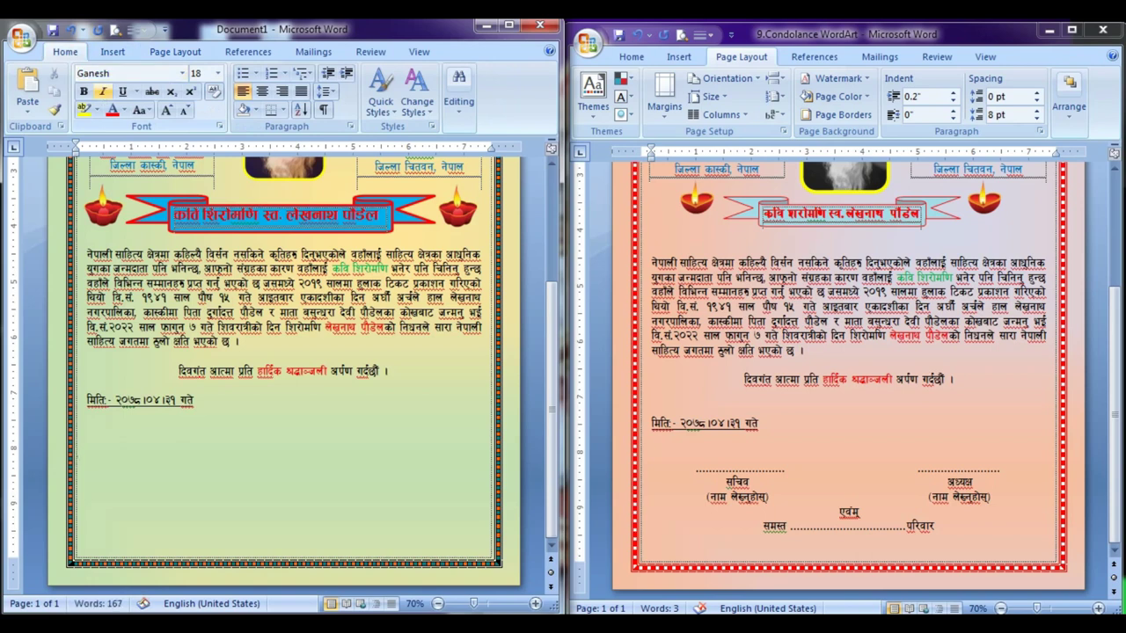
Type two dotted signature blanks, keeping them left-aligned, and start a new line beneath.
type("====")
type("....")
type("..")
type("          .")
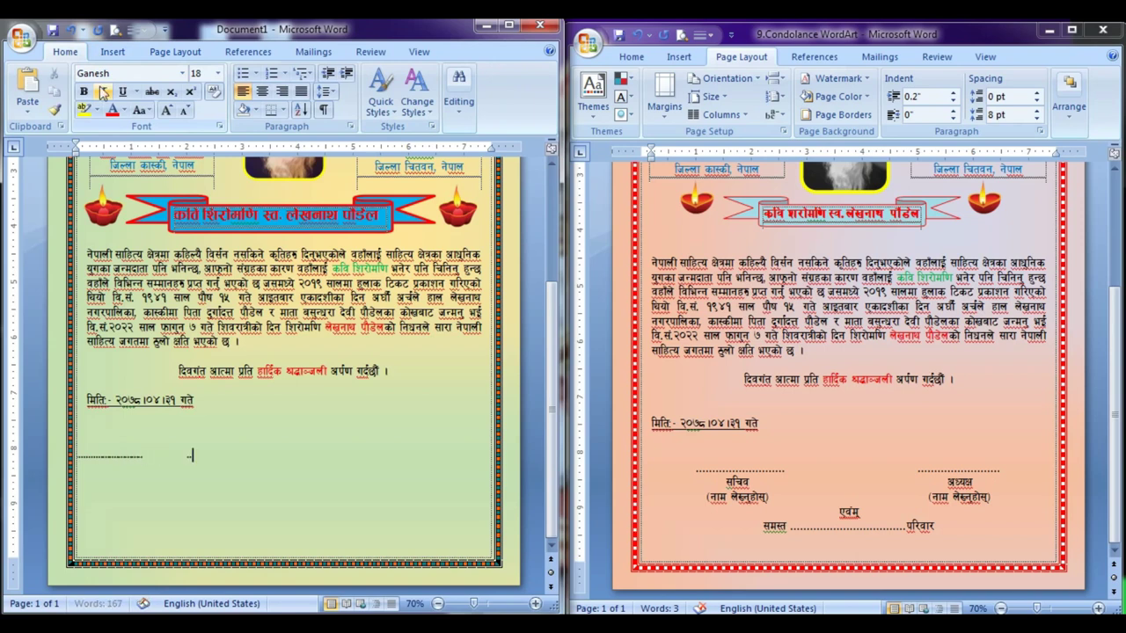
type("....")
type(".................................")
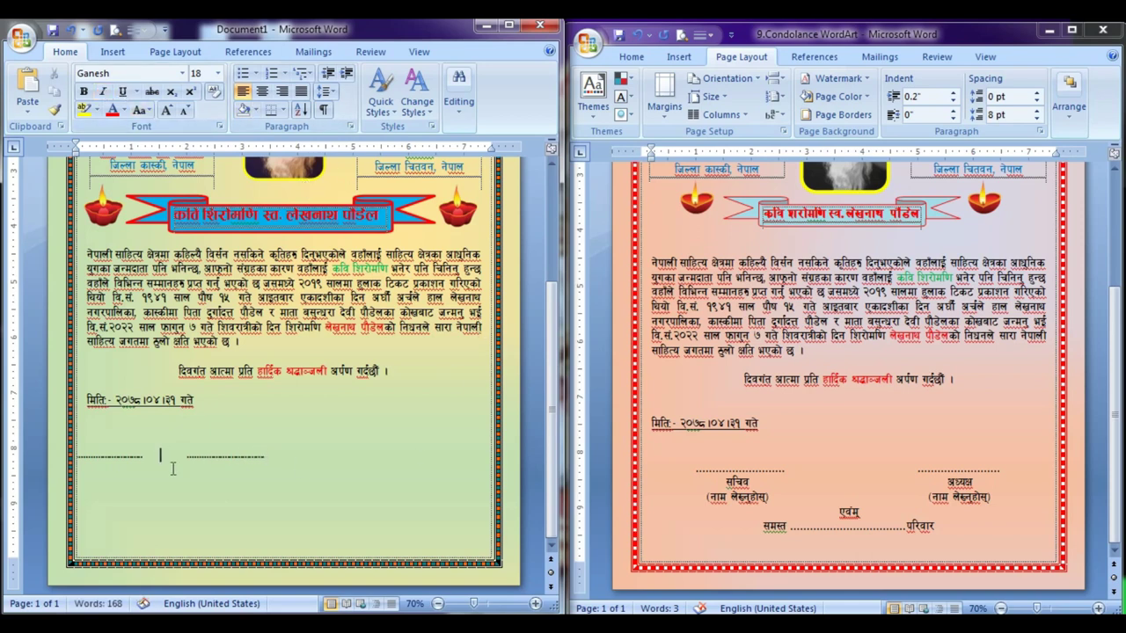
left_click(43, 452)
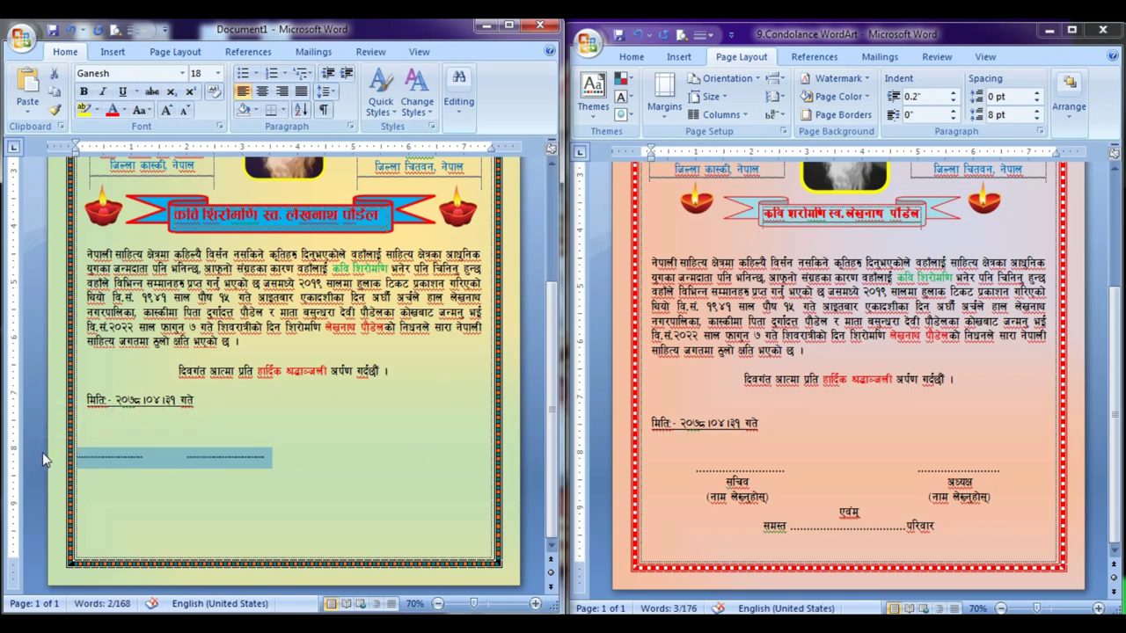
key("ctrl+e")
key("Delete")
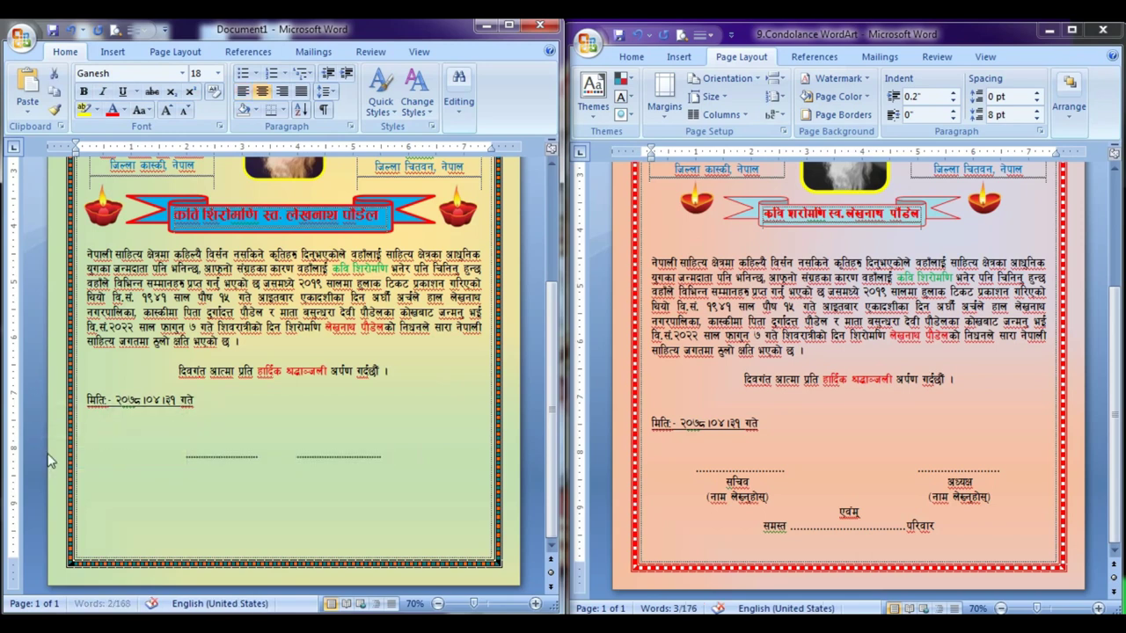
key("ctrl+z")
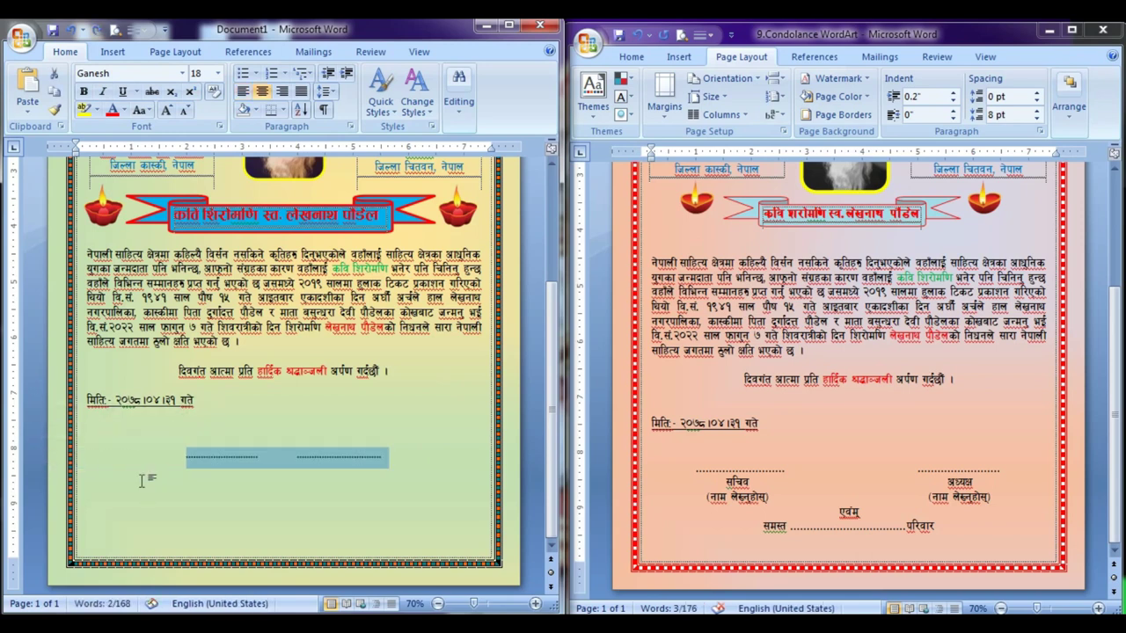
key("ctrl+z")
left_click(273, 463)
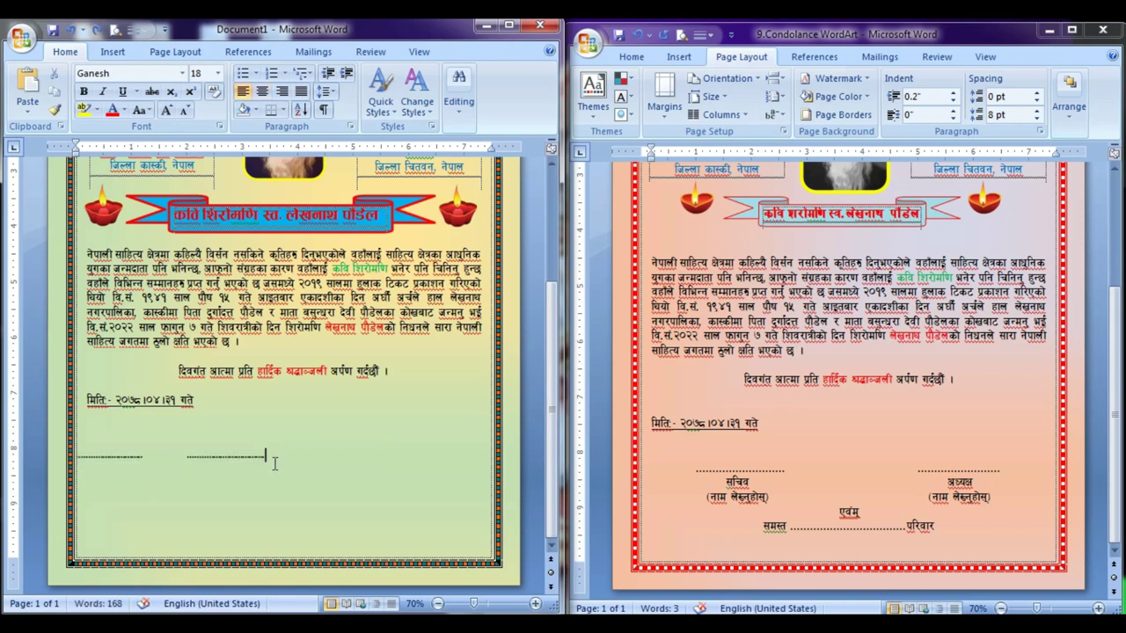
key("Return")
Type सचिव and अध्यक्ष, then lines एवम् and समस्त ..................... परिवार, and select the block.
type("स")
type("चिव")
type("    अध्य")
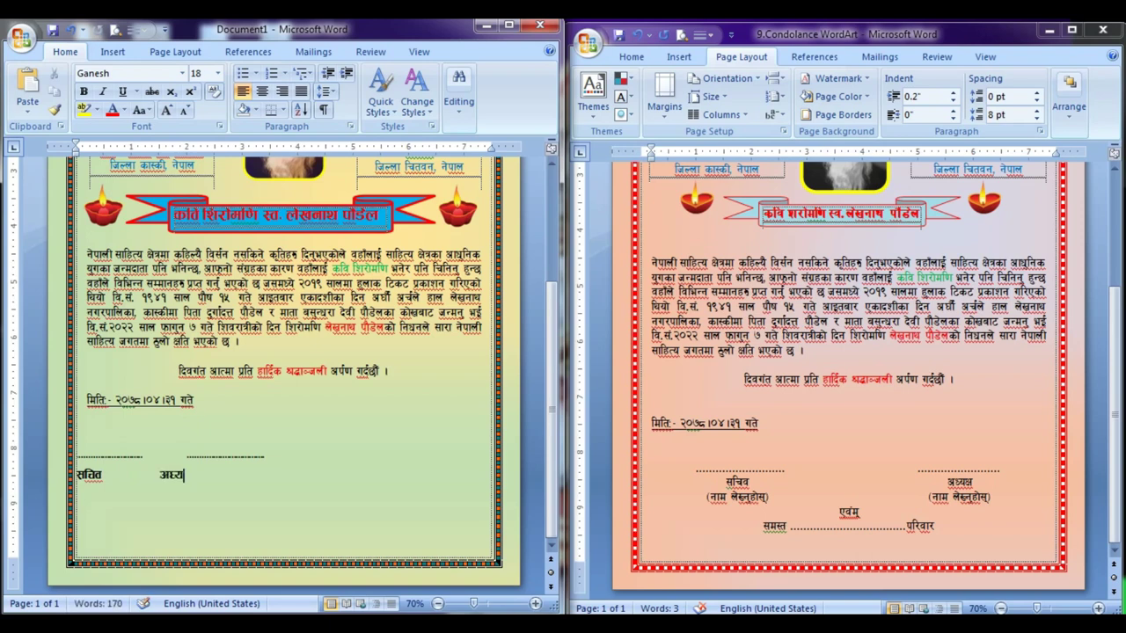
type("क्ष")
key("Return")
type("एव")
type("म्")
key("Return")
type("समस्त")
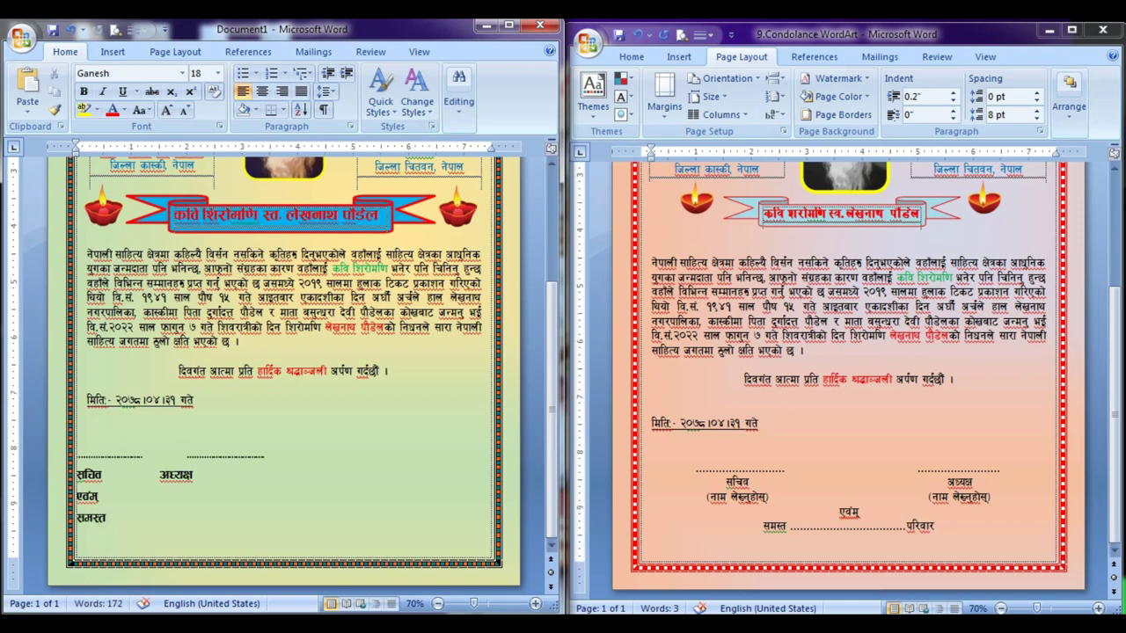
type(" ..")
type("....")
type("....")
type("...")
type("......... प")
type("रिवार")
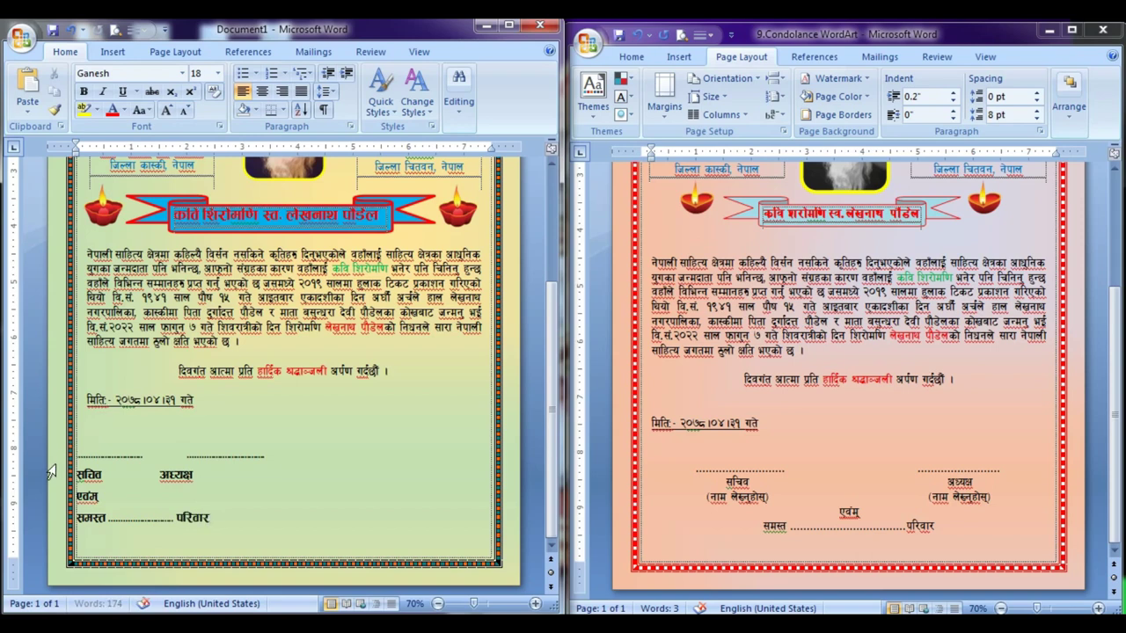
left_click_drag(57, 457, 75, 537)
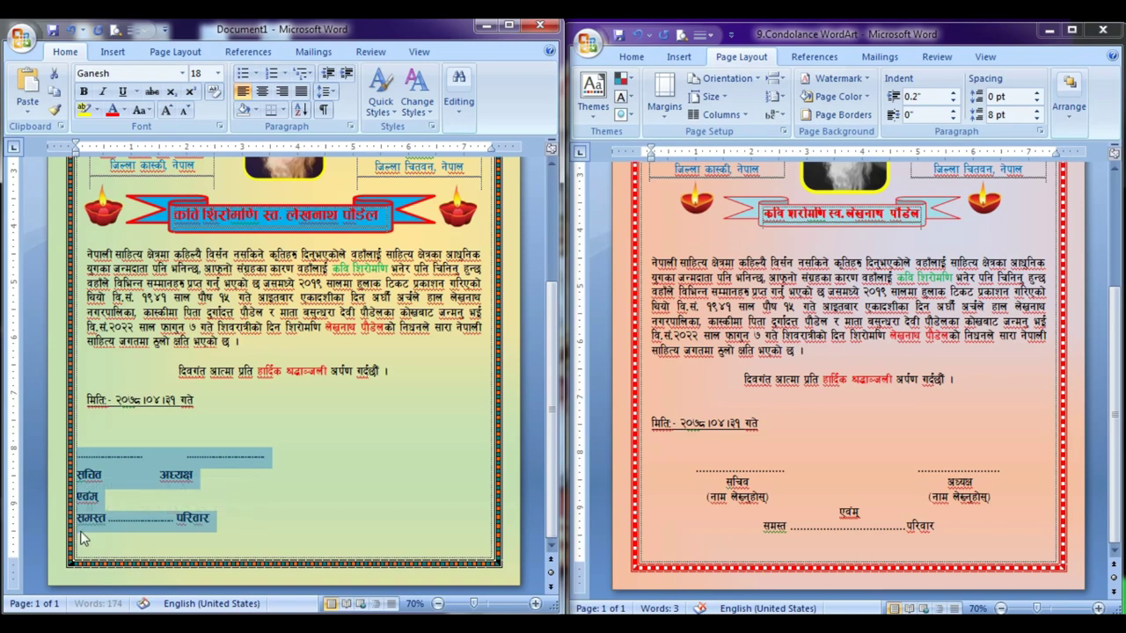
Centre the signature block and space the two dotted blanks farther apart.
key("ctrl+e")
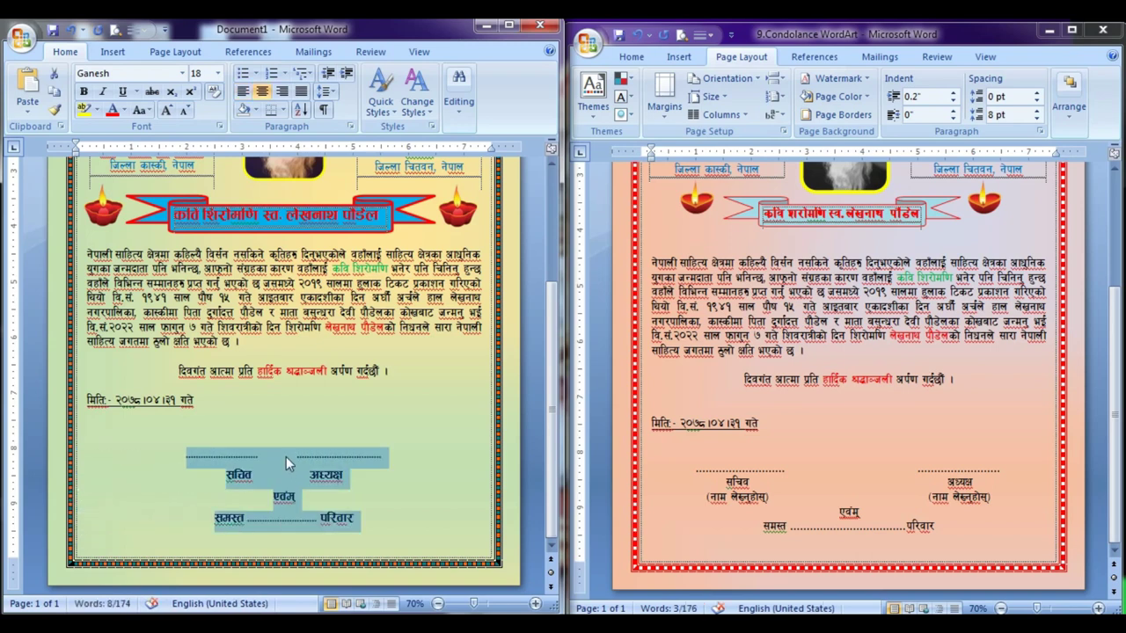
left_click(286, 457)
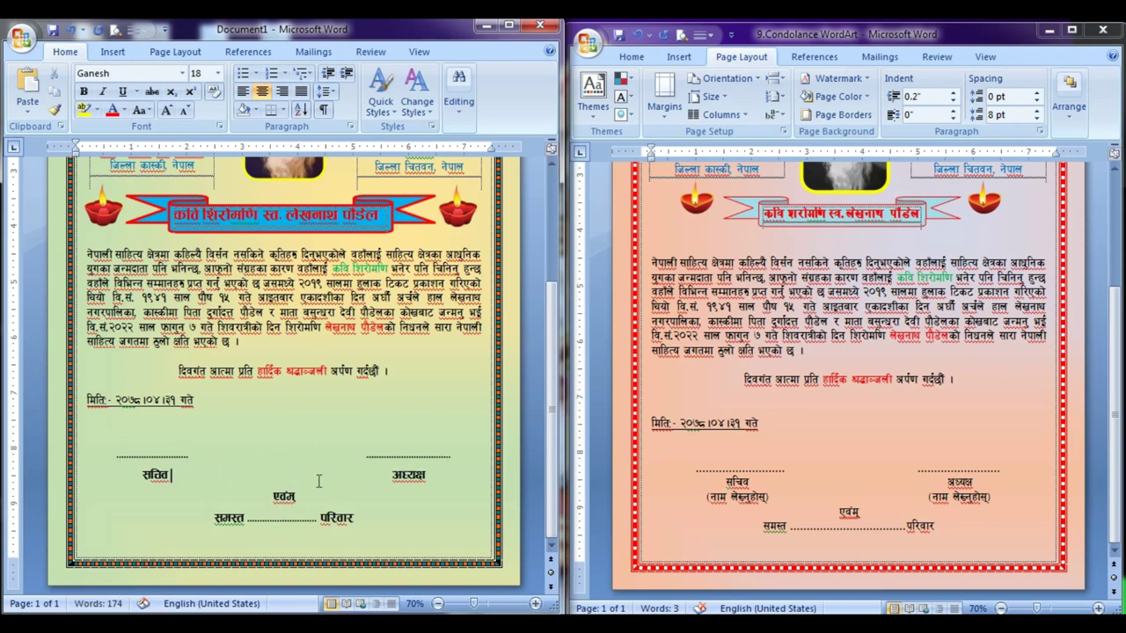
left_click(443, 475)
Add a (नाम) label line beneath सचिव and अध्यक्ष, then reselect the signature block.
key("Return")
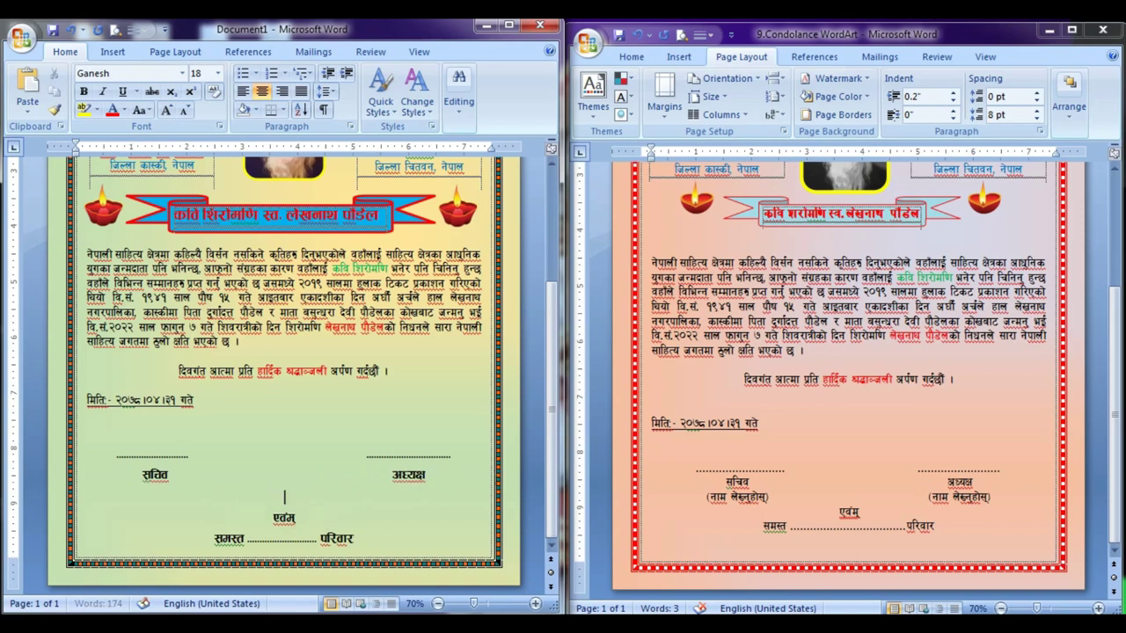
type("।")
key("BackSpace")
type("(नाम")
type(")        ")
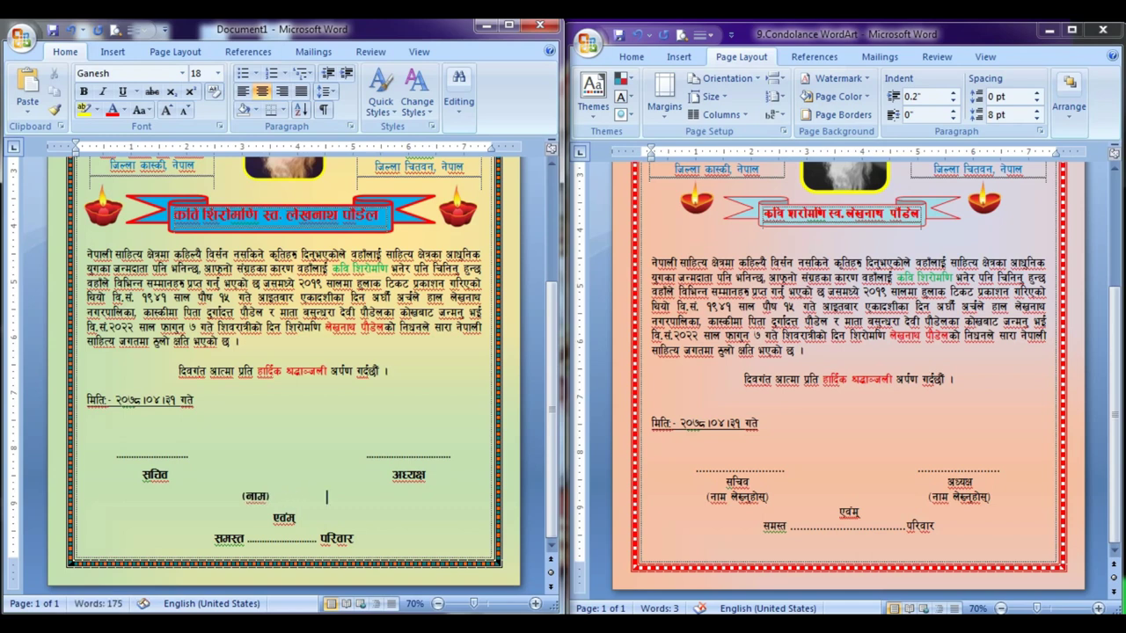
type("(")
type("नाम")
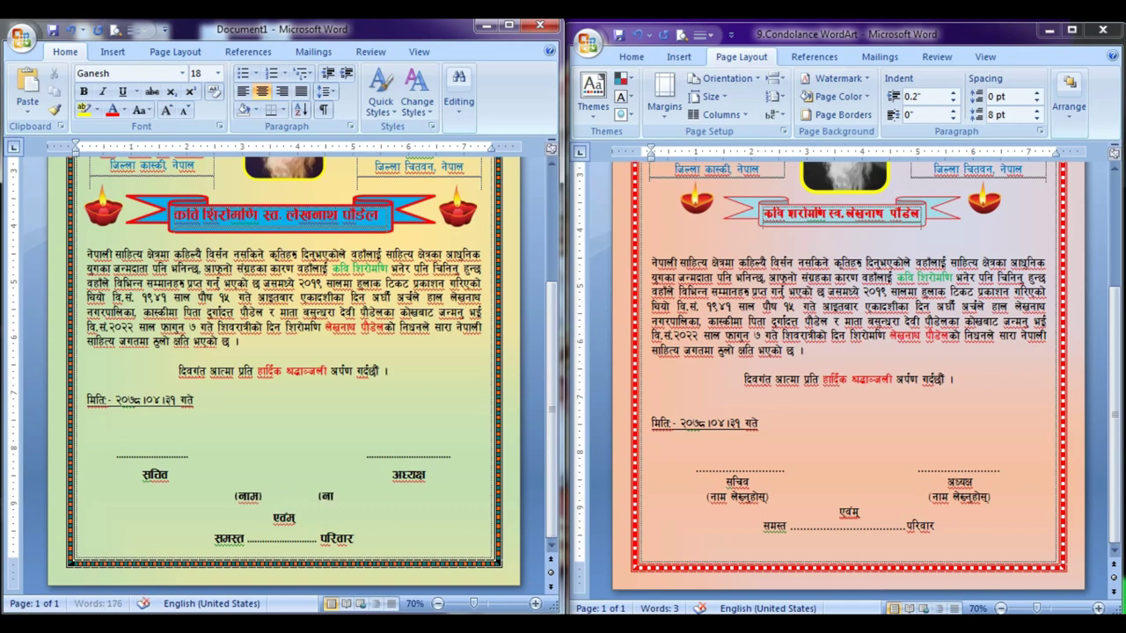
type(")")
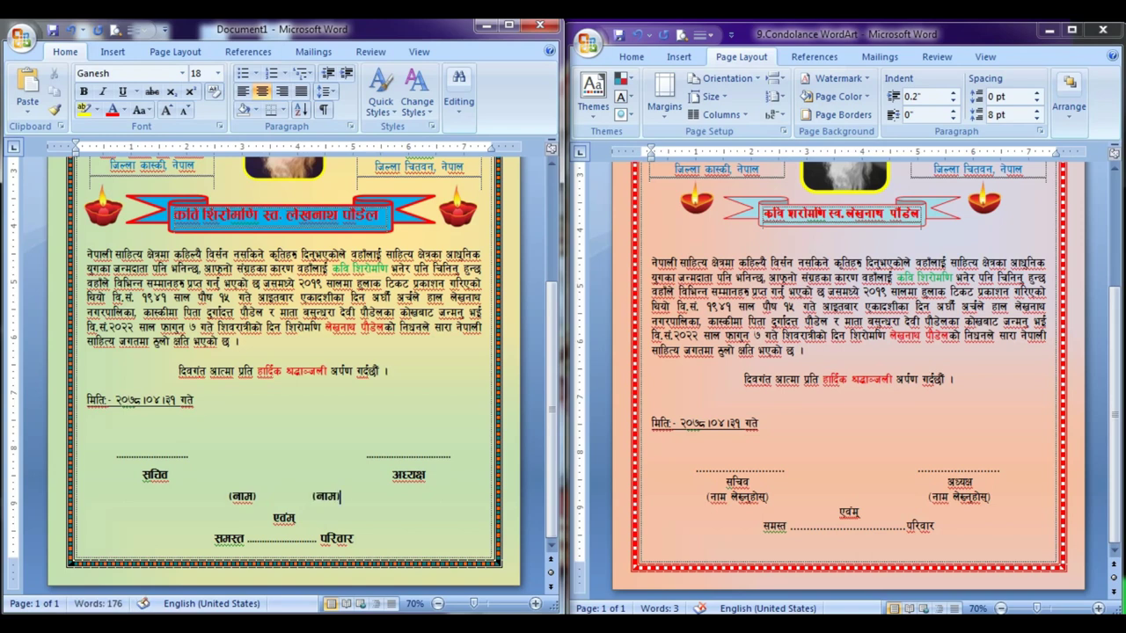
left_click(287, 502)
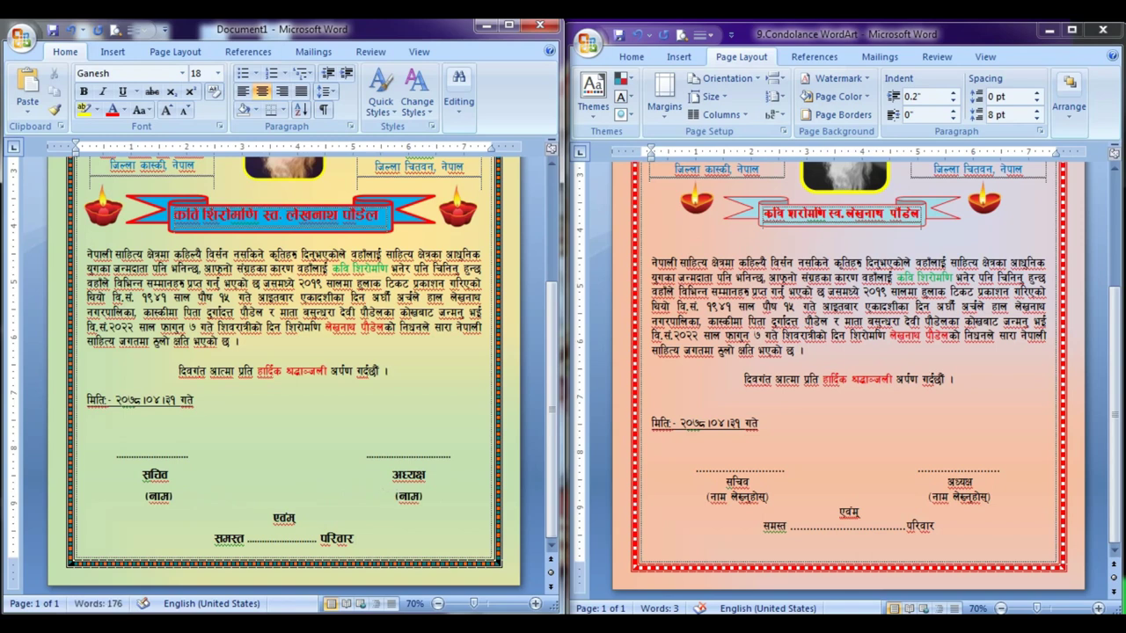
key("BackSpace")
key("BackSpace")
key("BackSpace")
left_click(201, 497)
left_click(52, 464)
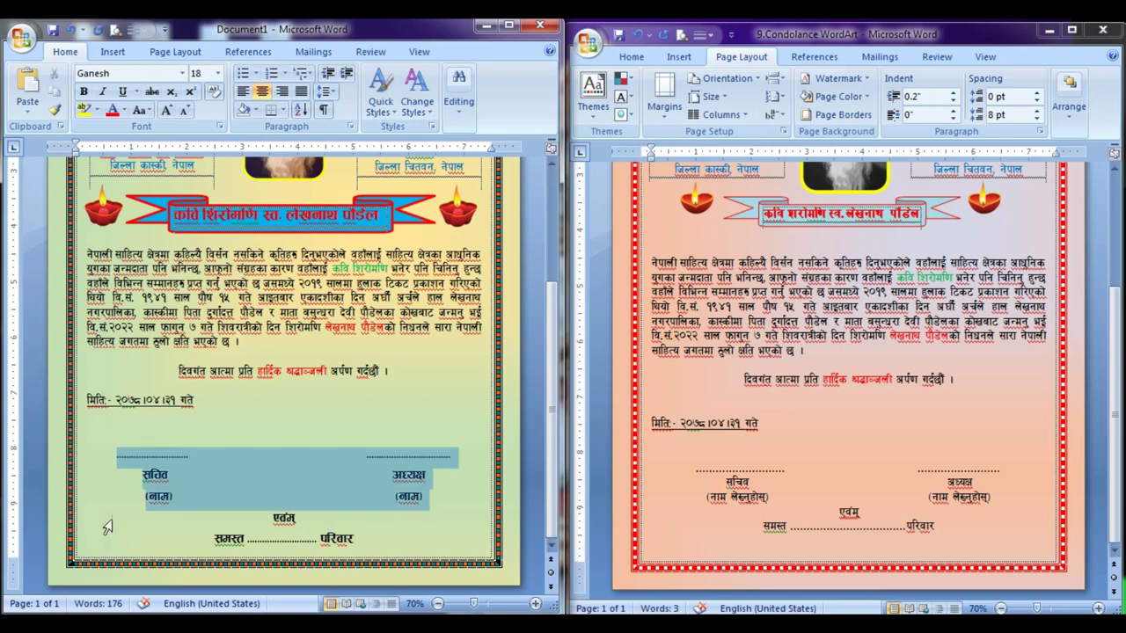
left_click_drag(64, 490, 226, 540)
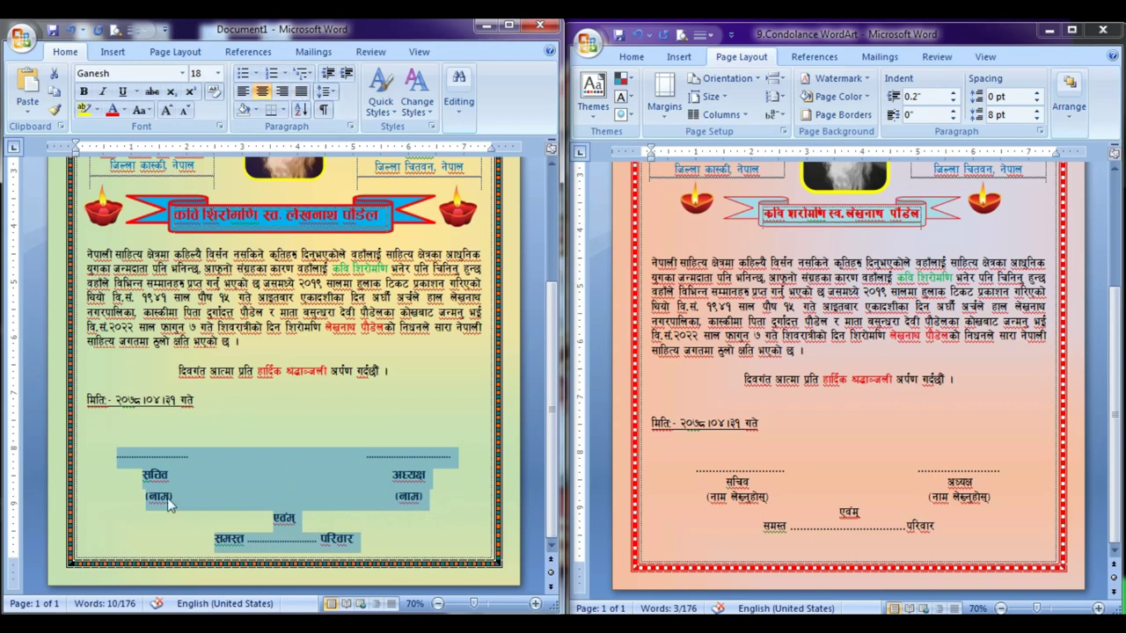
Give the signature block single line spacing with no extra space between paragraphs.
left_click(324, 92)
left_click(349, 112)
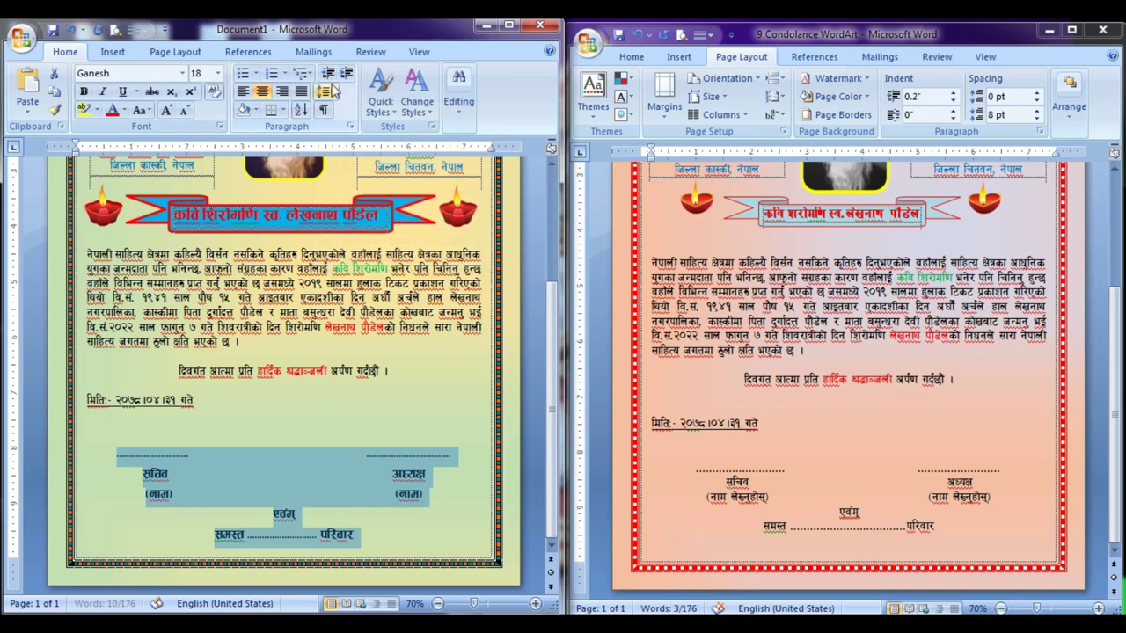
left_click(324, 92)
left_click(390, 219)
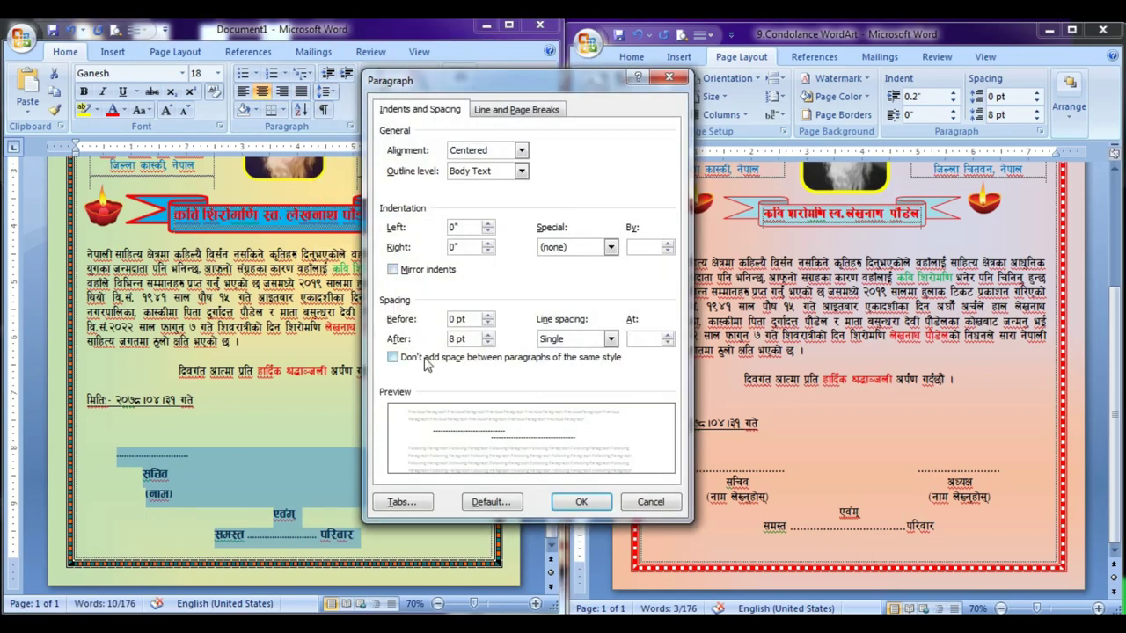
left_click(427, 363)
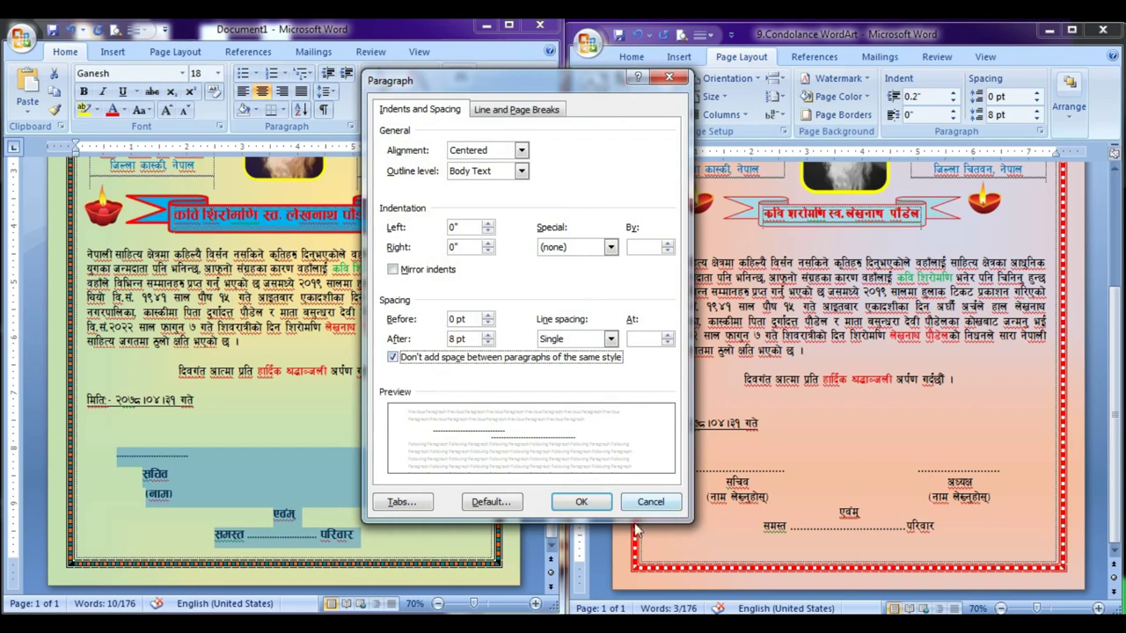
left_click(589, 507)
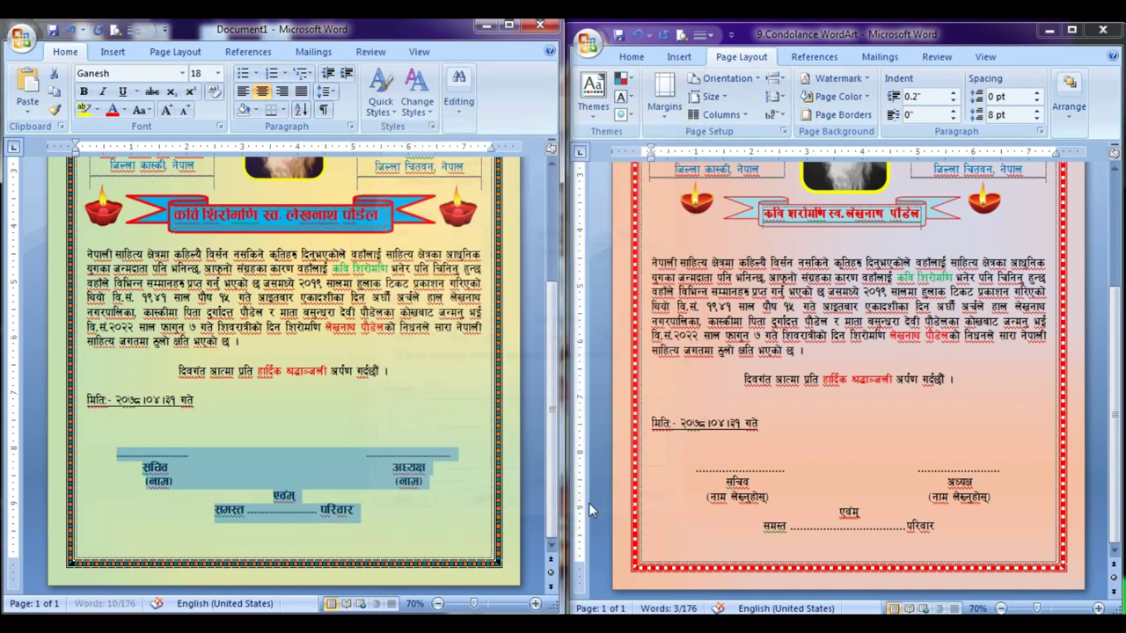
left_click(378, 522)
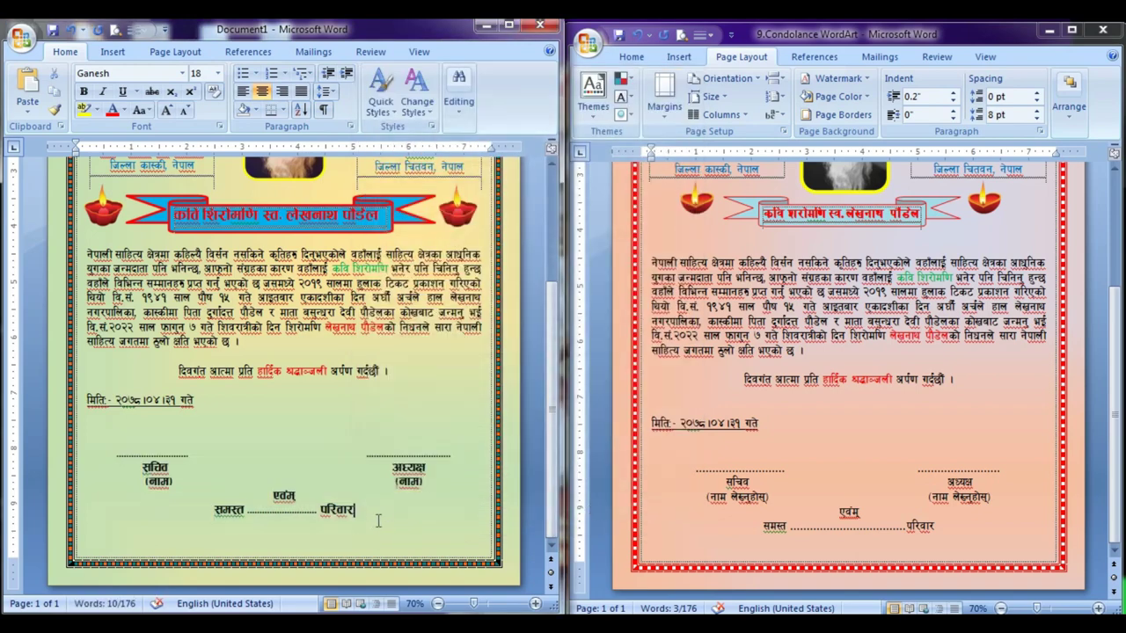
Rejoin the split (नाम) line and add a blank line above the signature lines.
left_click(289, 481)
key("Return")
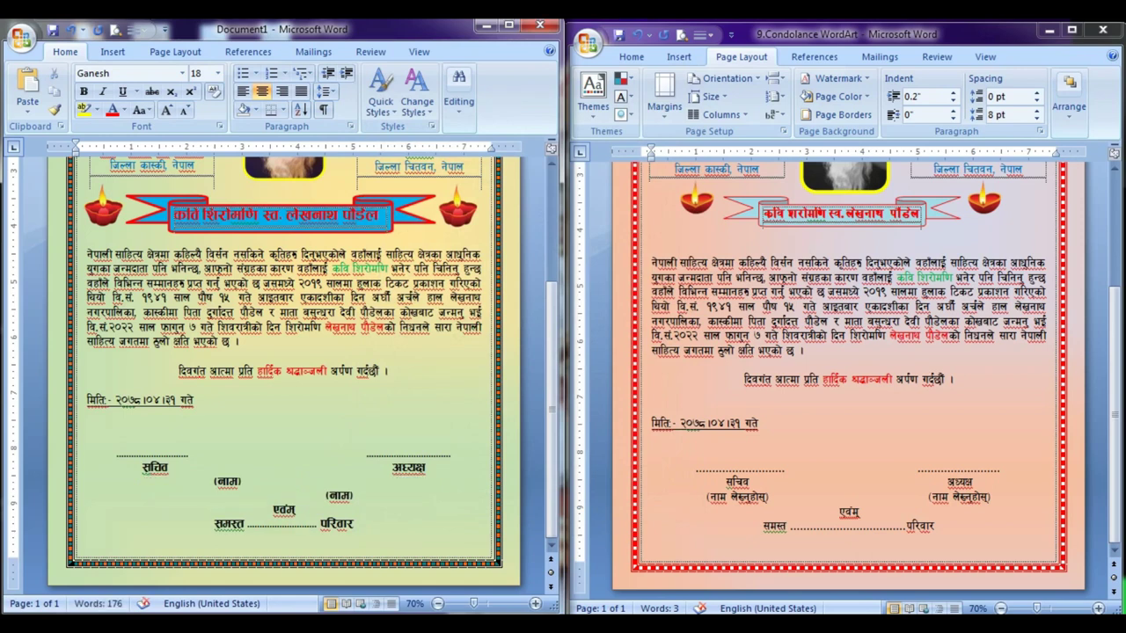
key("BackSpace")
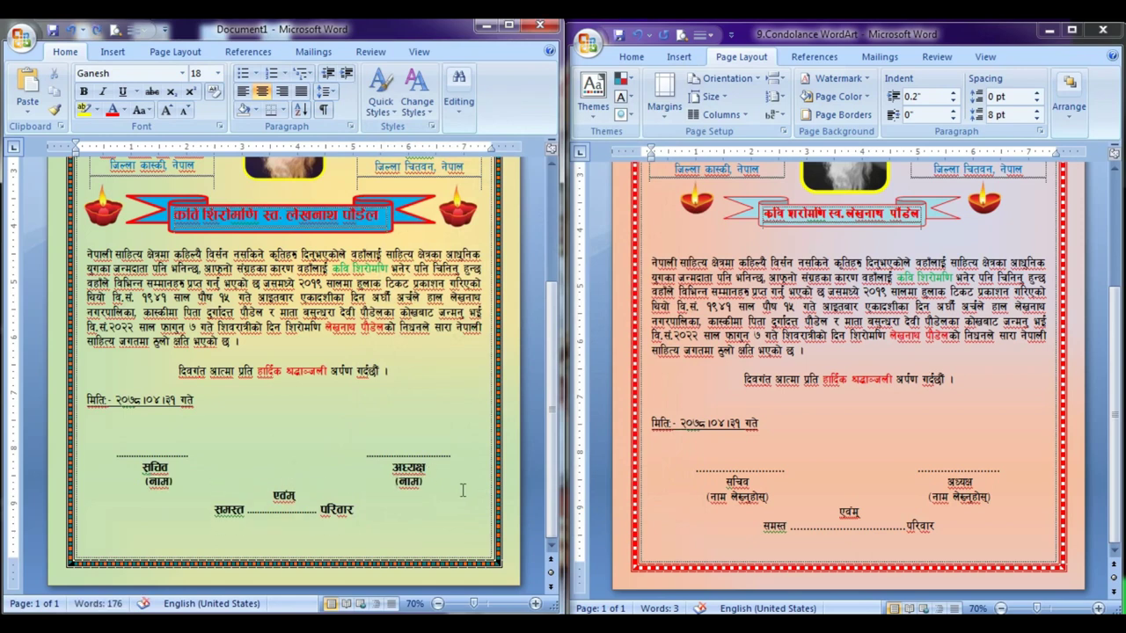
left_click(453, 480)
key("Return")
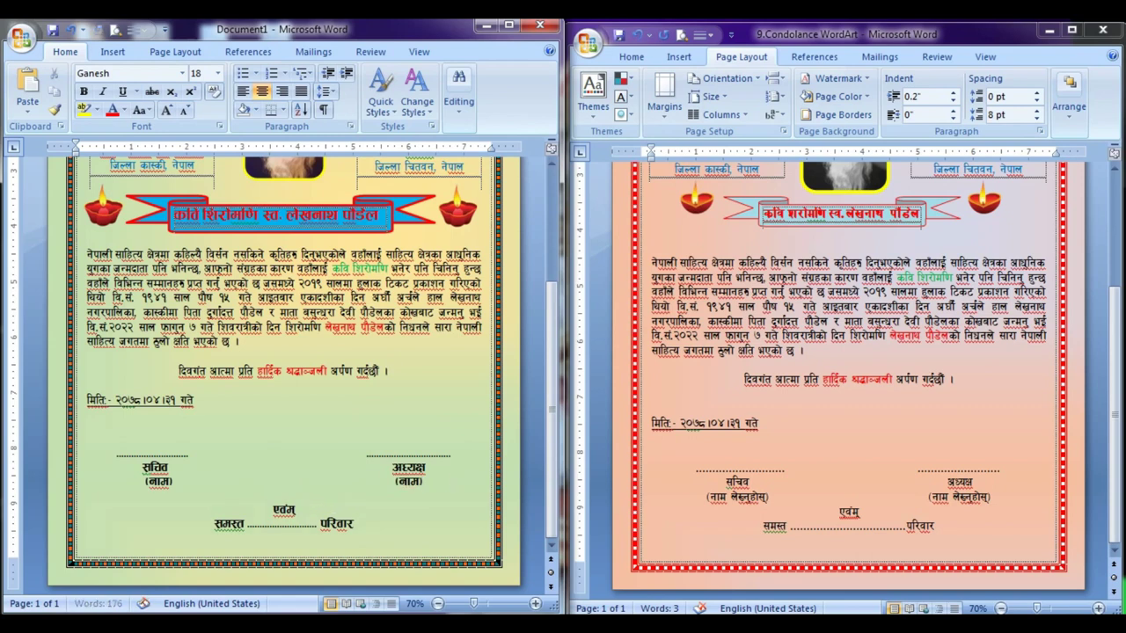
left_click(159, 440)
Drop the blank line above the signatures, then try a half-size diya copy bottom-left and delete it.
key("Return")
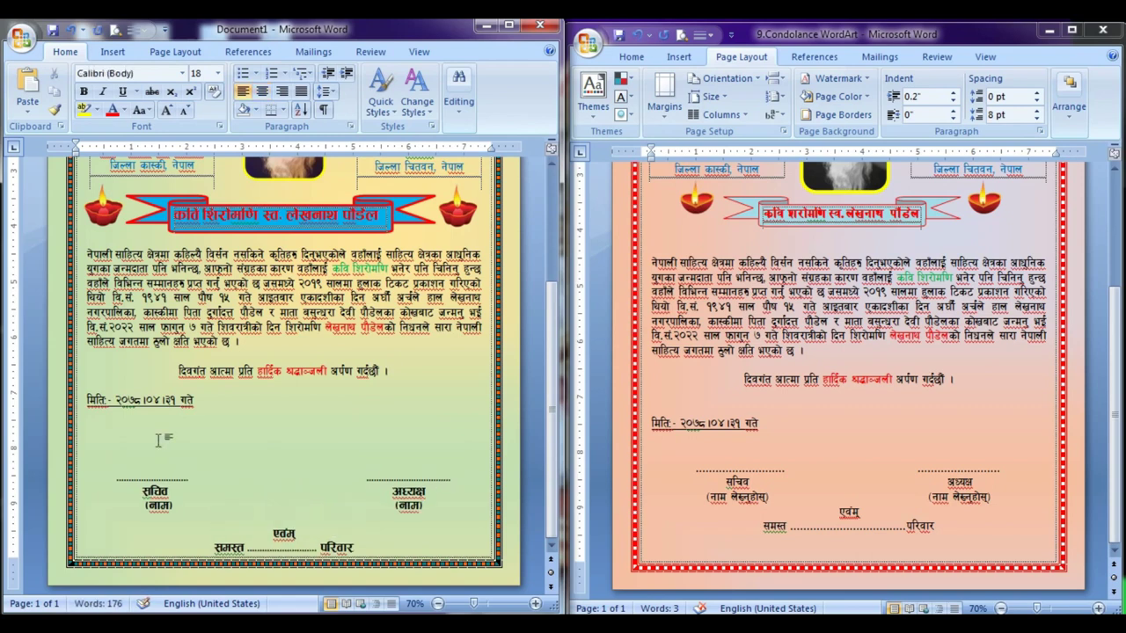
key("Delete")
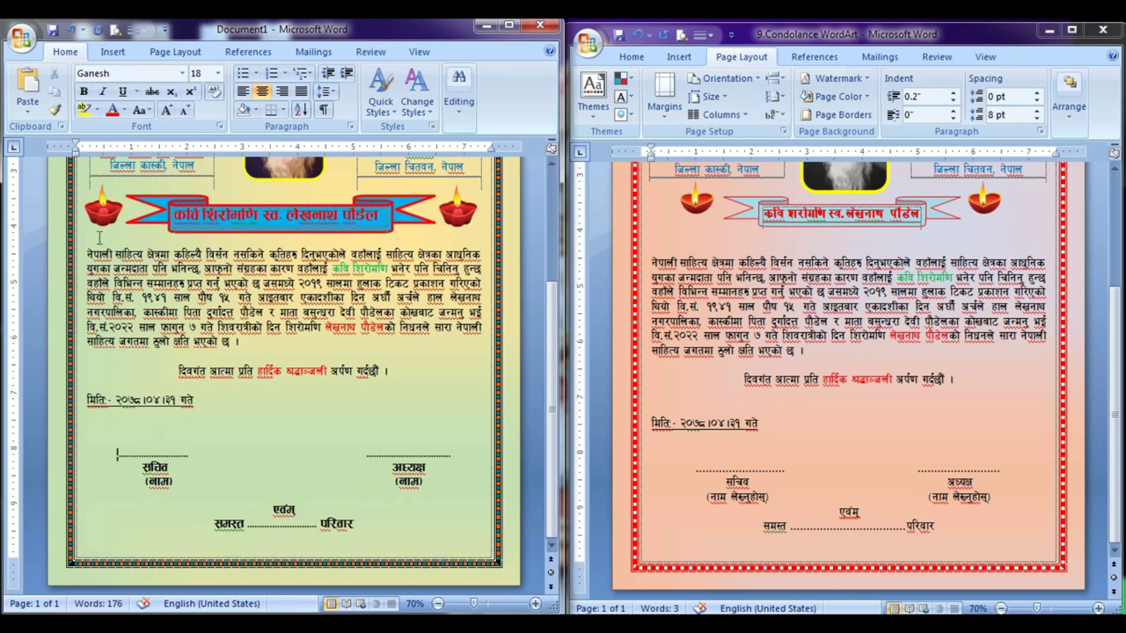
left_click(103, 212)
key("ctrl+c")
key("ctrl+v")
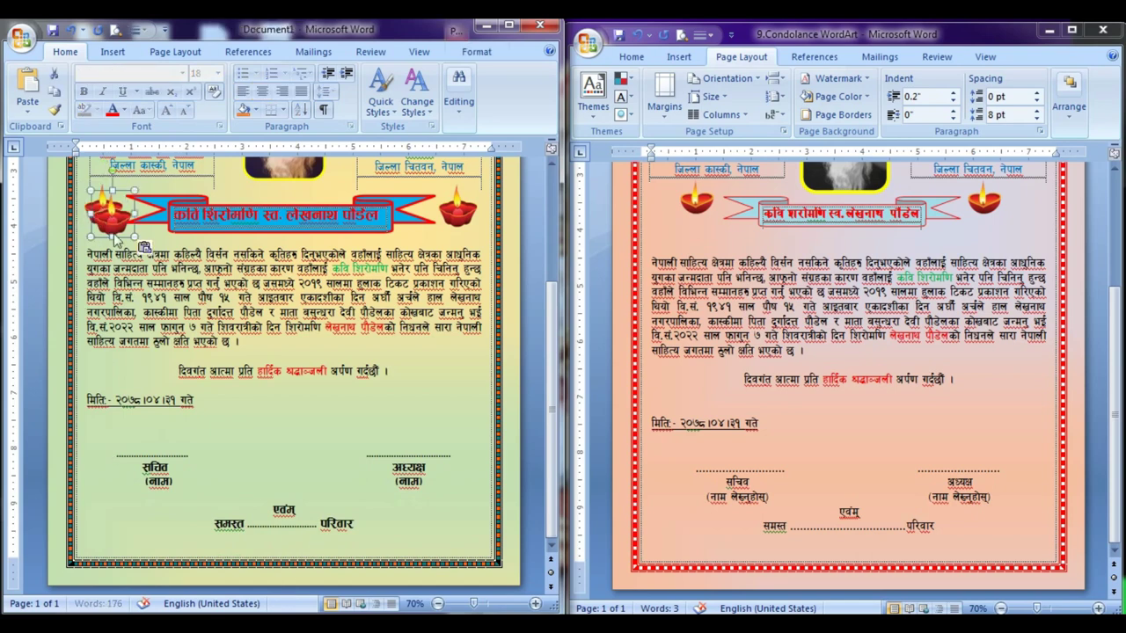
left_click_drag(114, 227, 119, 549)
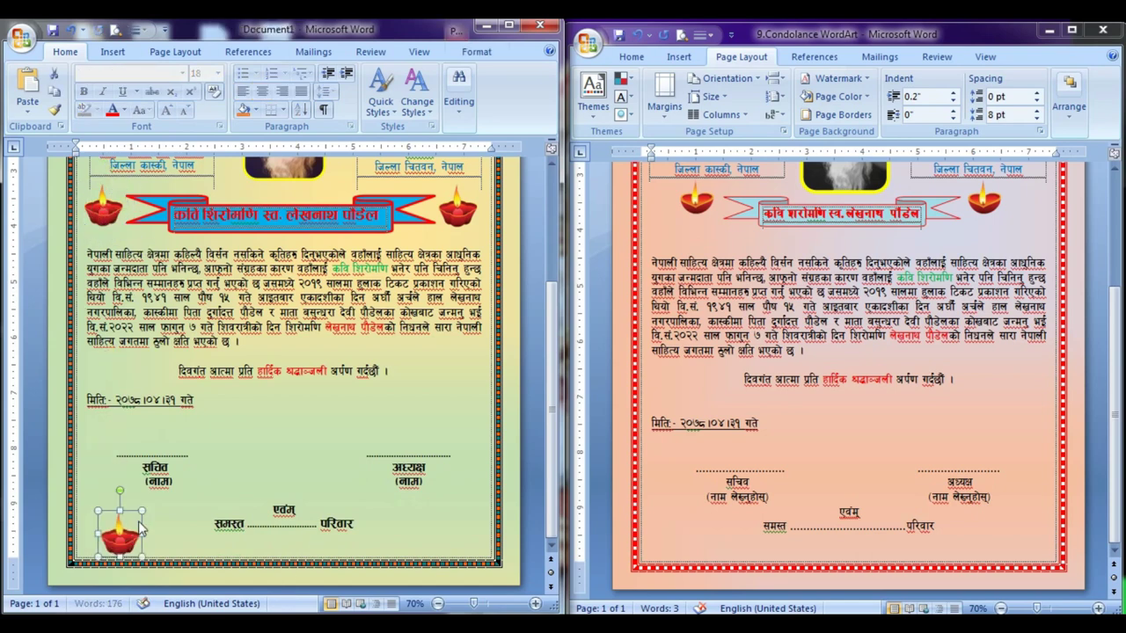
mouse_move(142, 510)
left_mouse_down()
mouse_move(85, 547)
mouse_move(114, 547)
left_mouse_up()
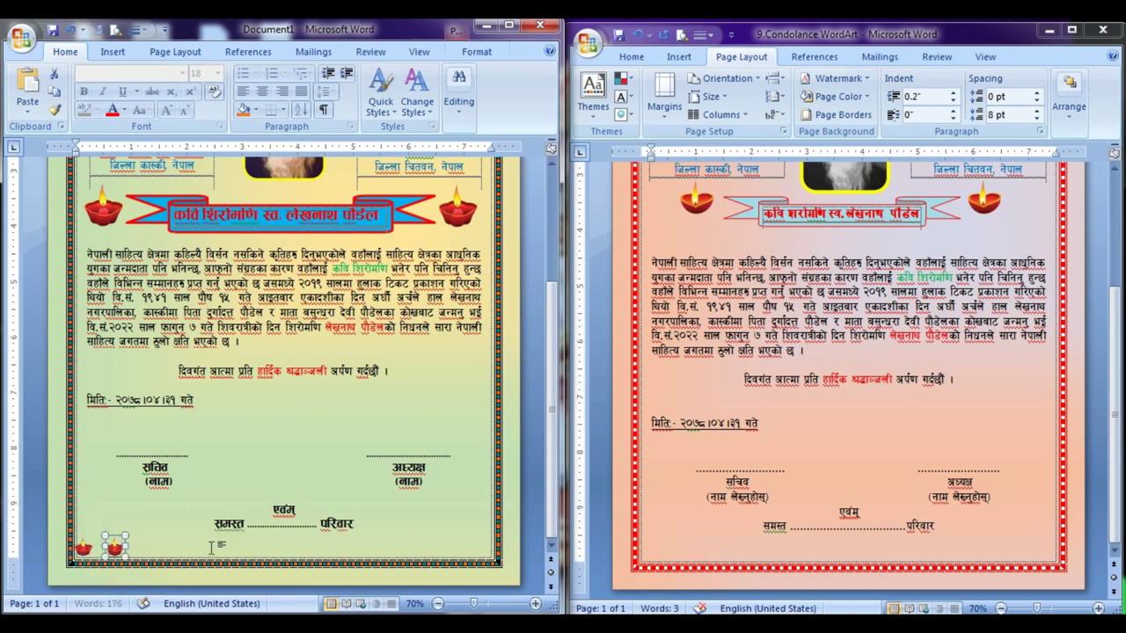
key("Delete")
left_click(86, 552)
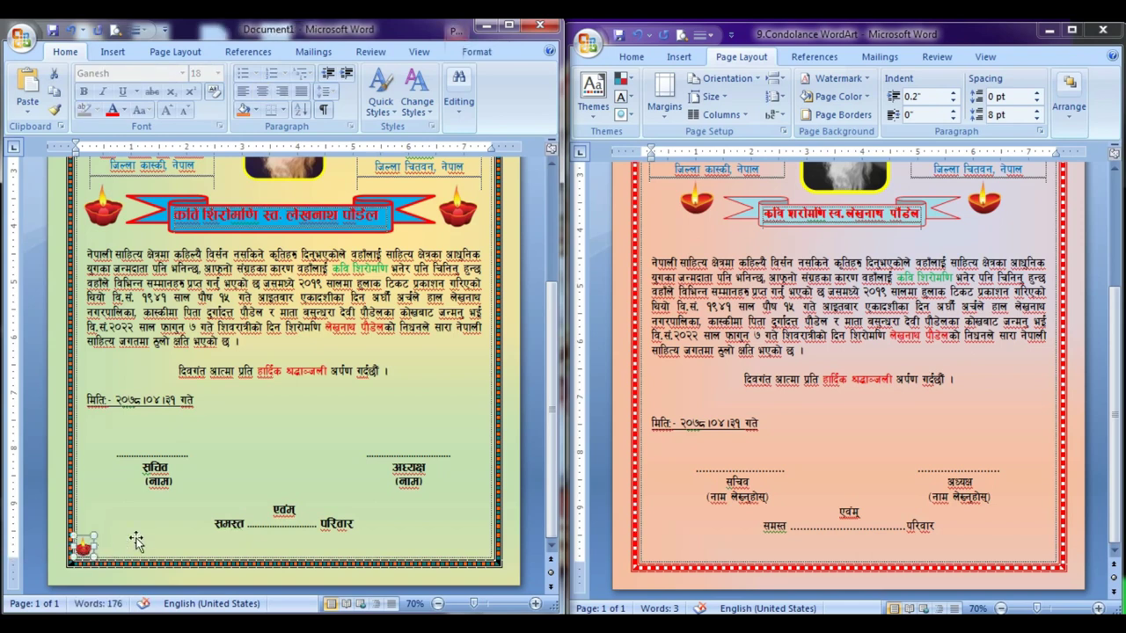
key("Delete")
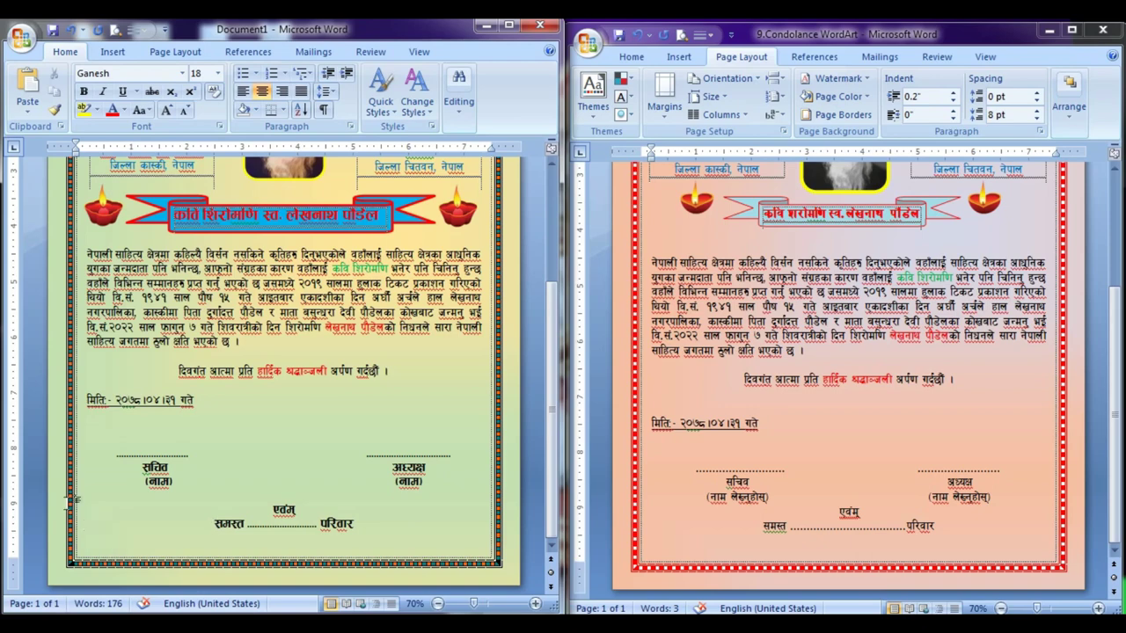
scroll(453, 422, "up", 5)
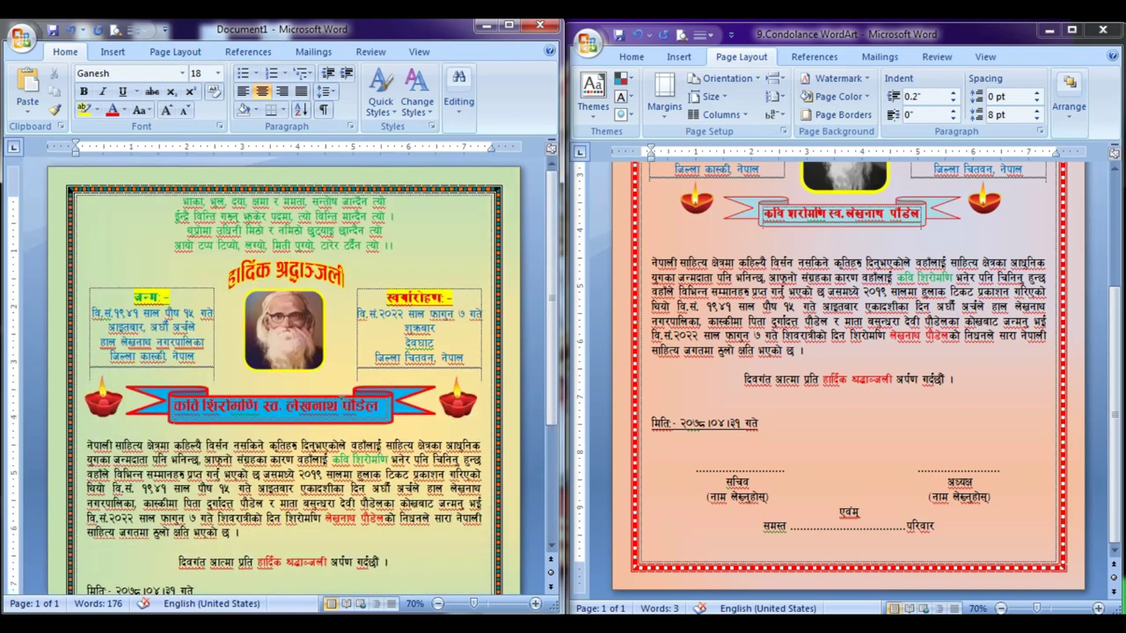
scroll(342, 397, "down", 5)
scroll(342, 397, "up", 4)
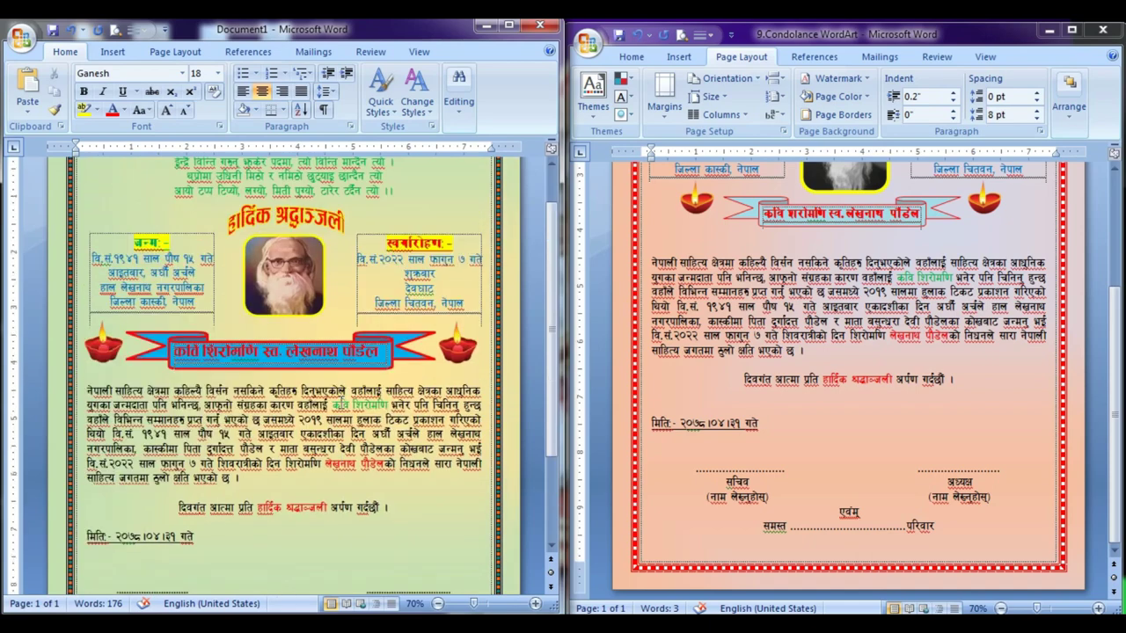
left_click(400, 504)
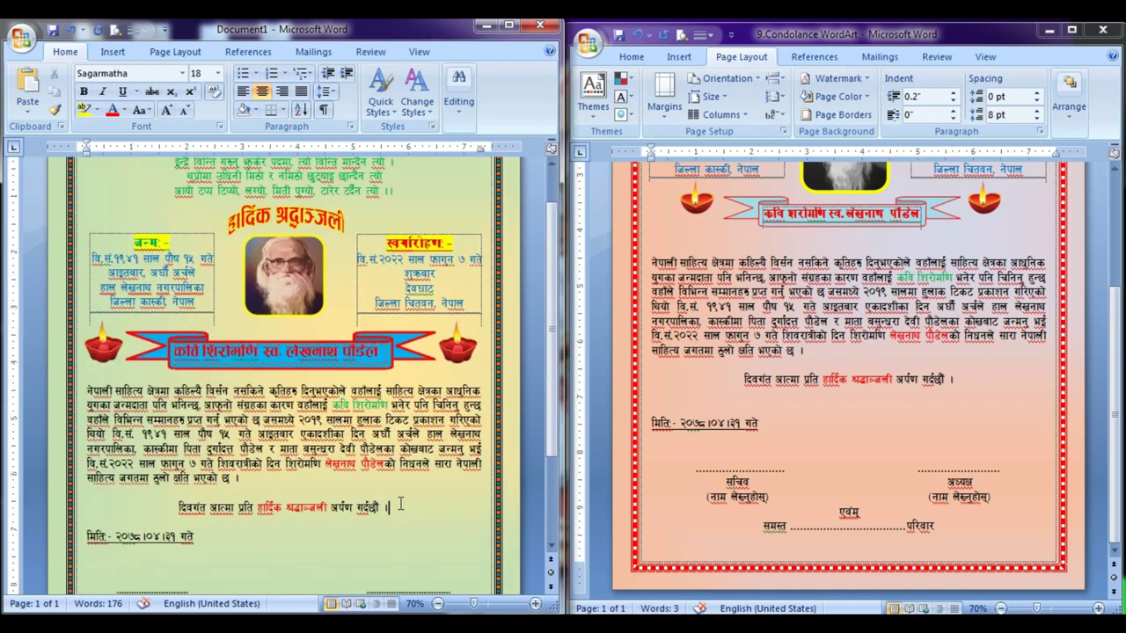
key("ctrl+s")
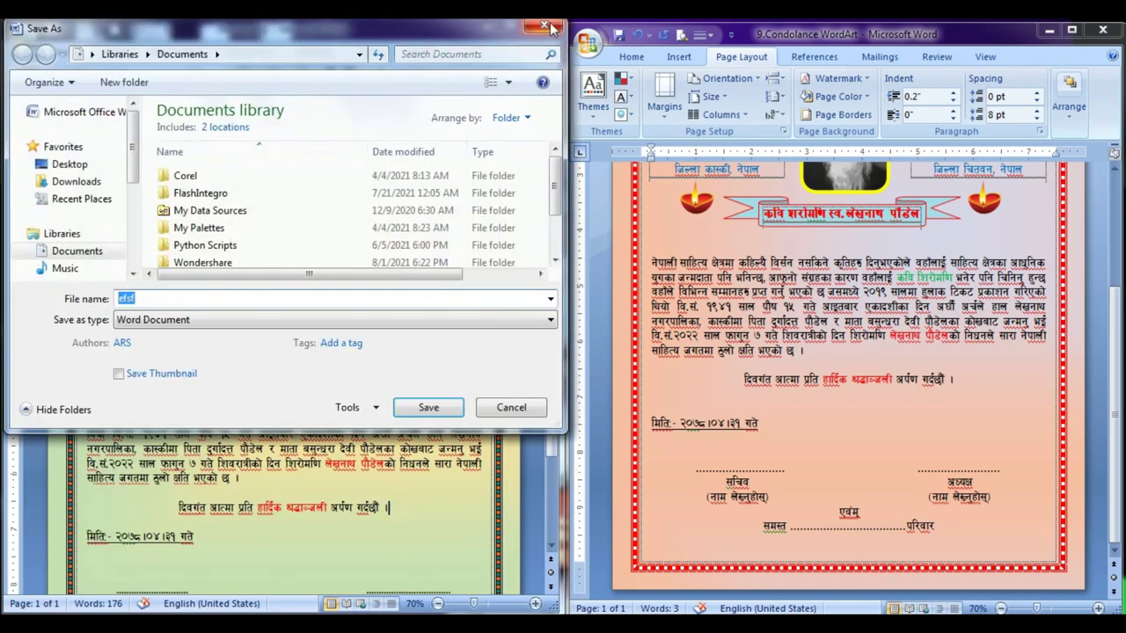
key("Escape")
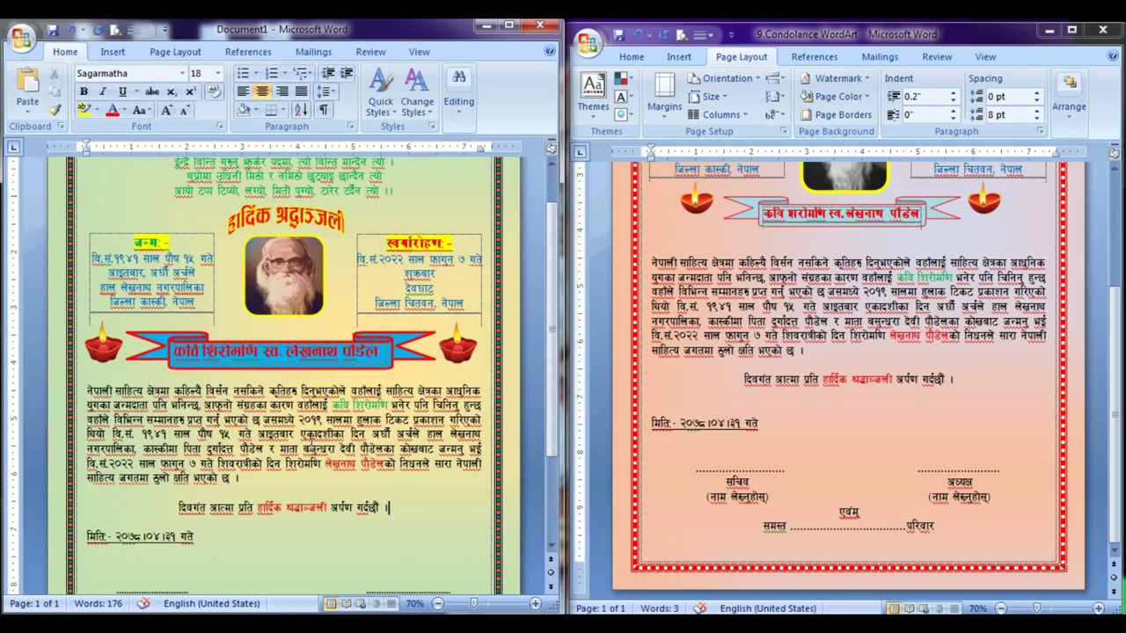
scroll(334, 501, "down", 2)
Maximize the Document1 window and set the page zoom to 100%.
scroll(333, 500, "down", 1)
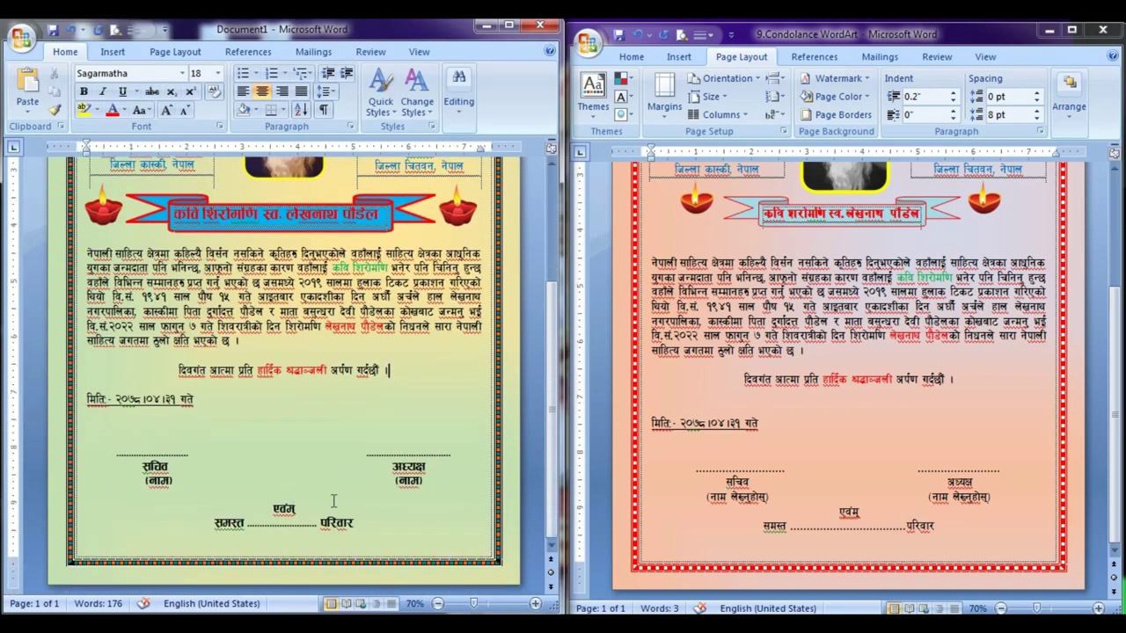
scroll(333, 501, "up", 1)
scroll(334, 500, "up", 3)
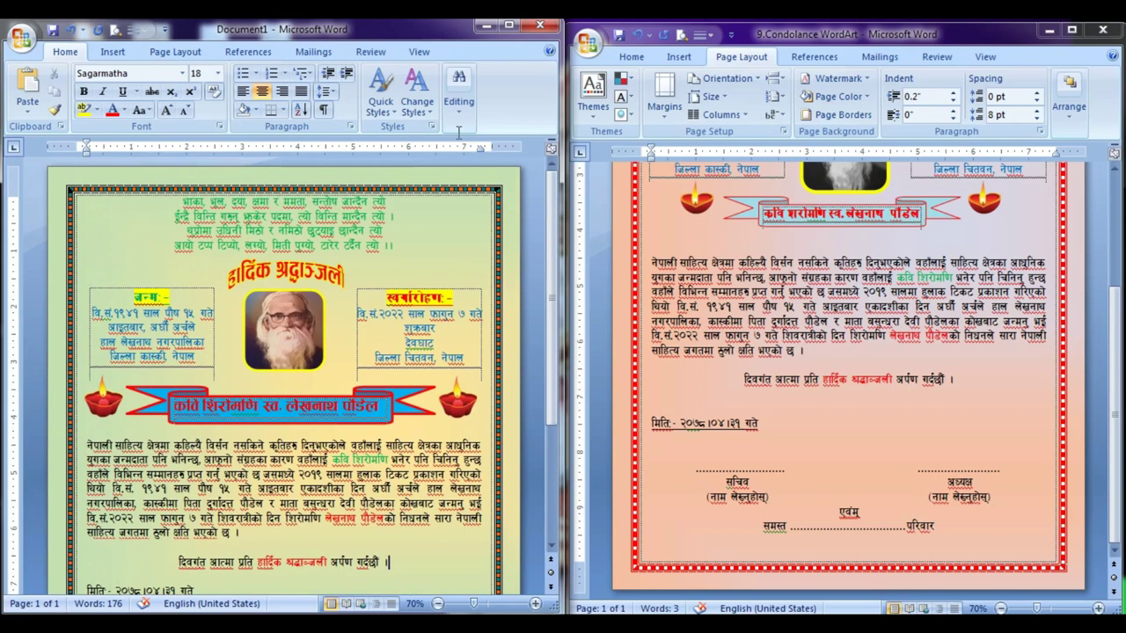
left_click(508, 26)
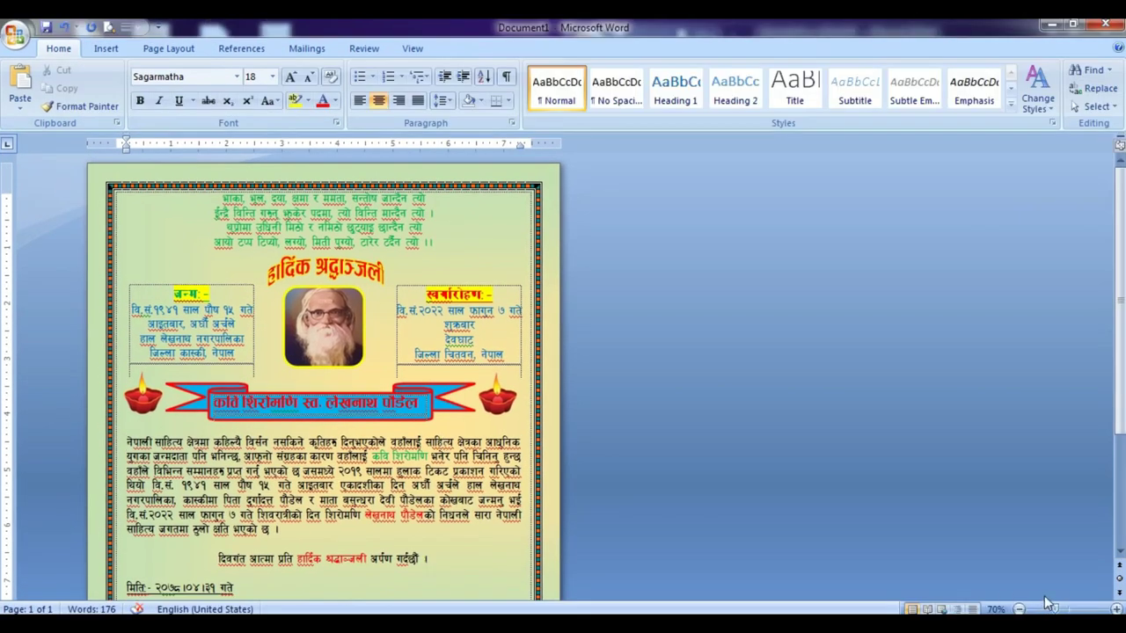
scroll(965, 596, "up", 1, "ctrl")
scroll(965, 596, "up", 1, "ctrl")
scroll(964, 597, "up", 1, "ctrl")
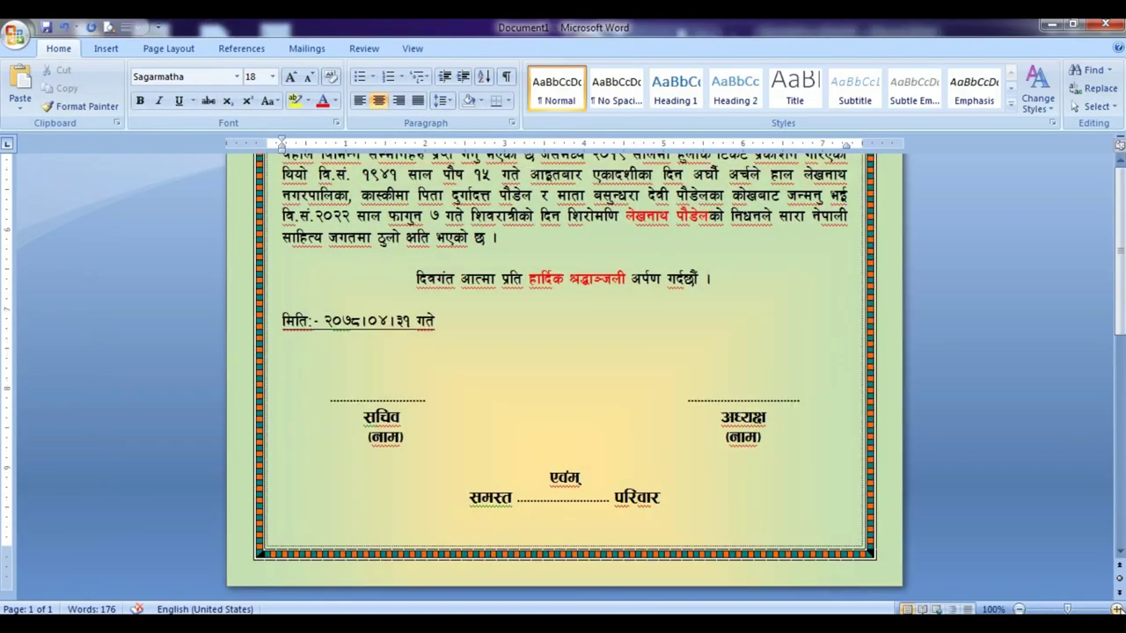
scroll(965, 596, "up", 1, "ctrl")
left_click(1019, 608)
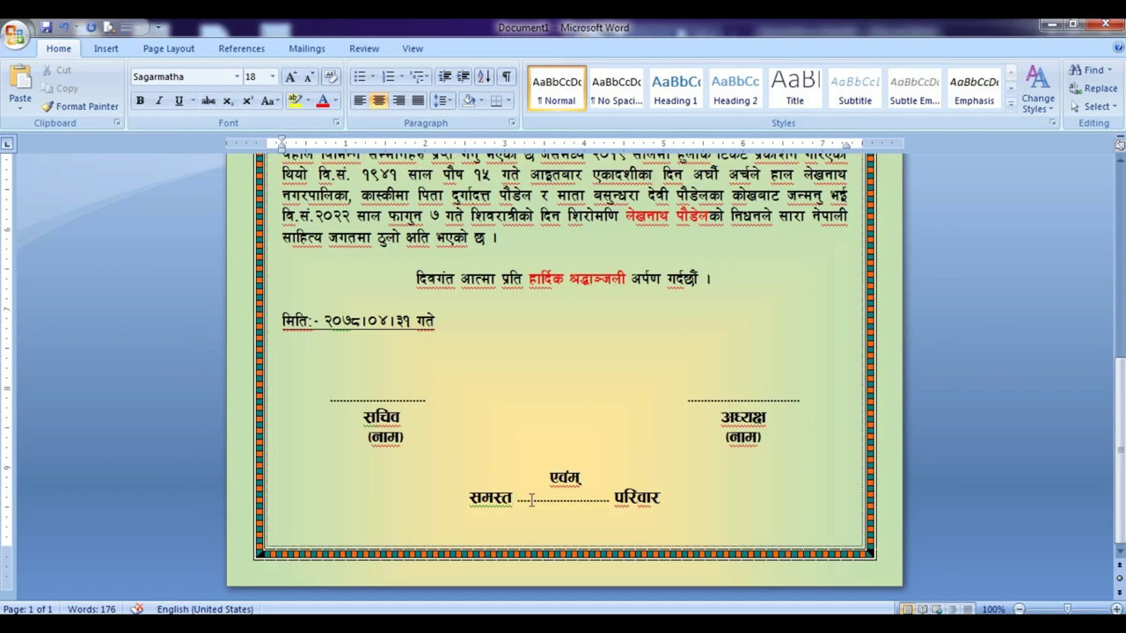
Check the परिवार blank and मिति date line, then bring up the 9.Condolance WordArt reference document.
left_click_drag(510, 500, 592, 499)
left_click(596, 499)
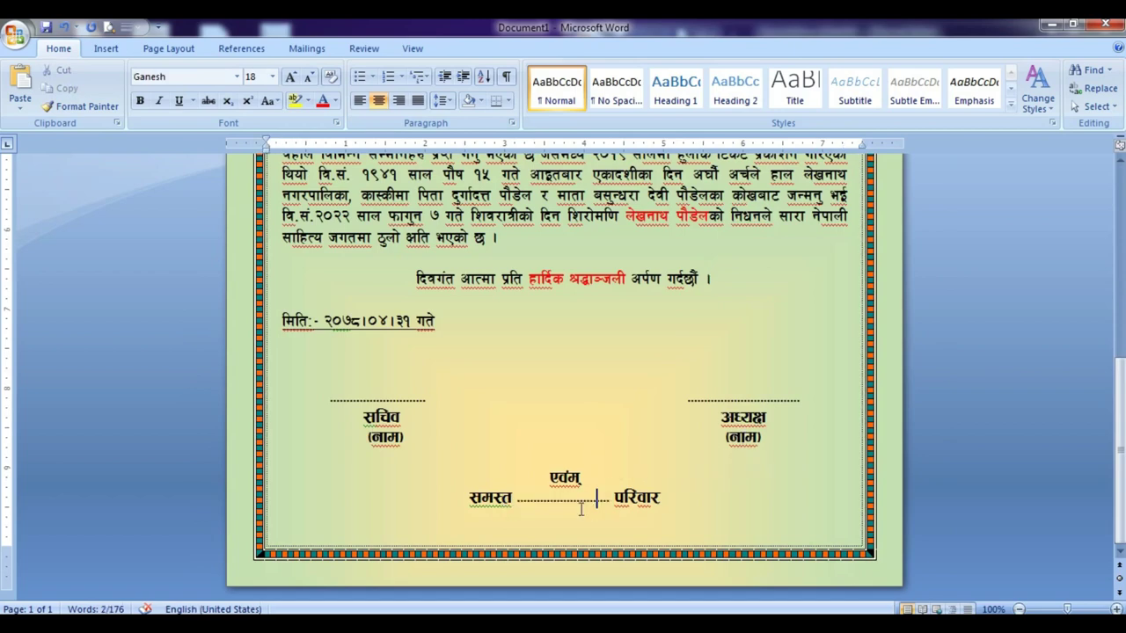
scroll(546, 470, "up", 1)
scroll(546, 471, "up", 2)
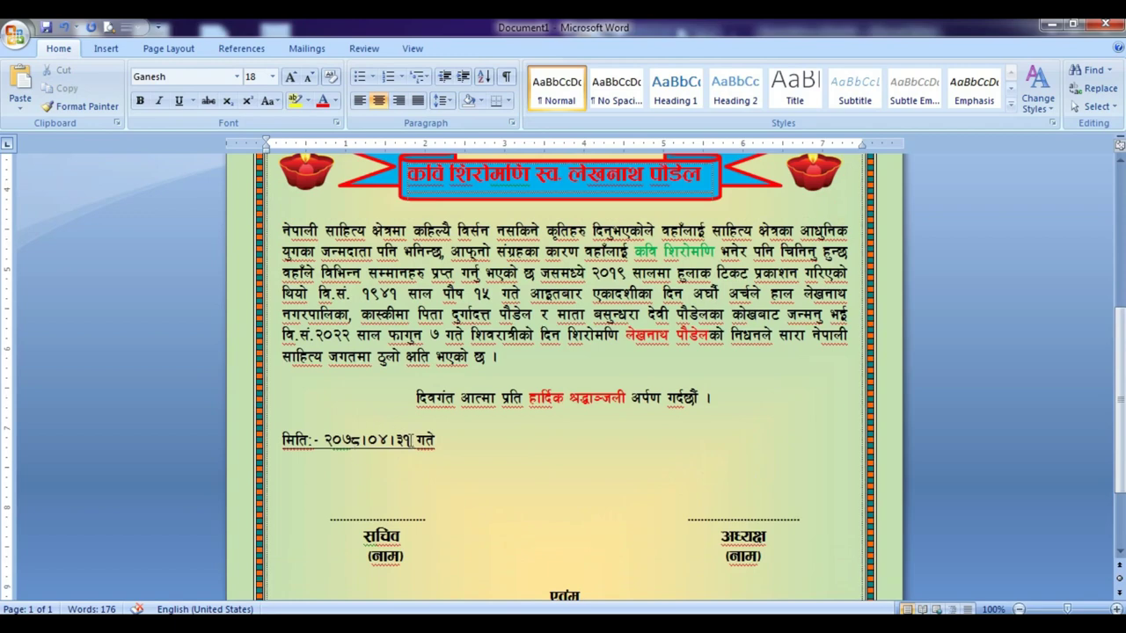
left_click(409, 440)
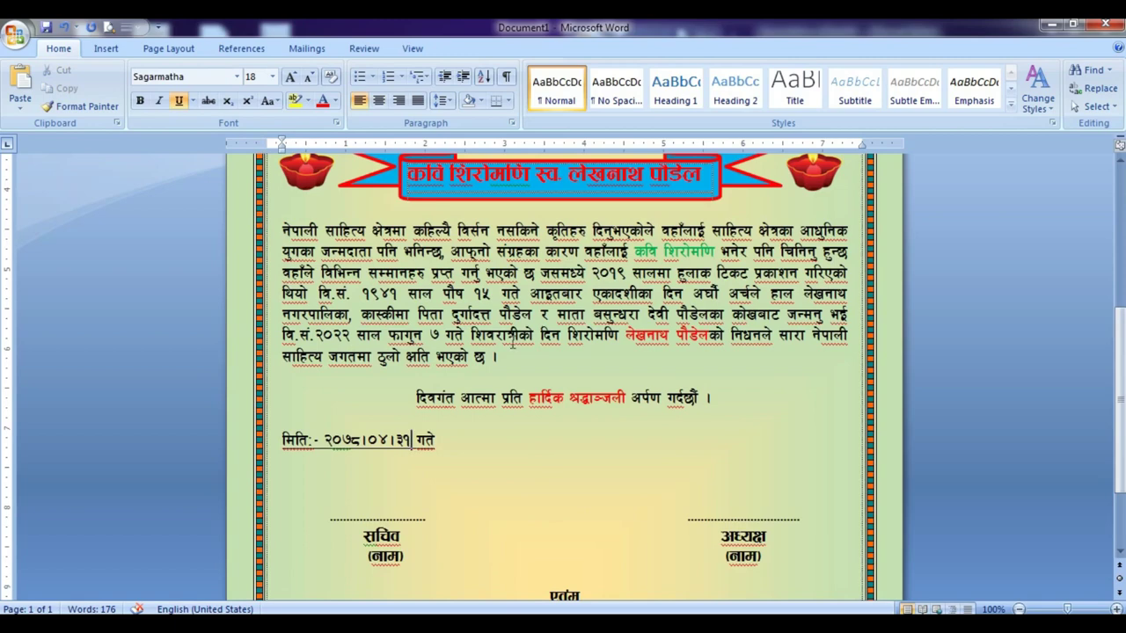
scroll(512, 345, "up", 8)
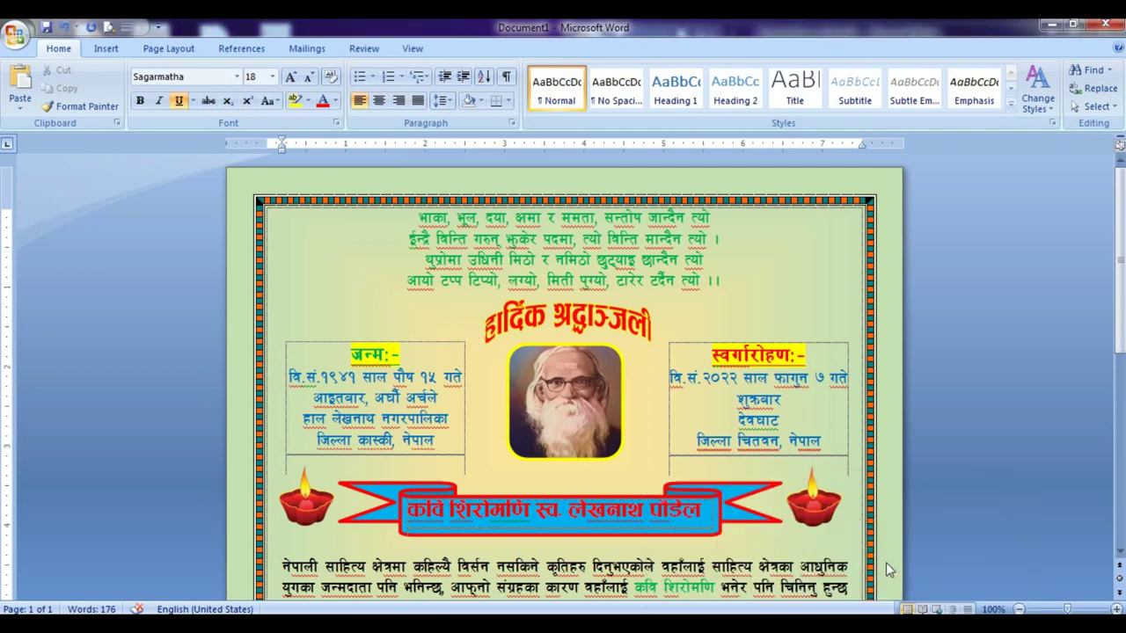
left_click(726, 553)
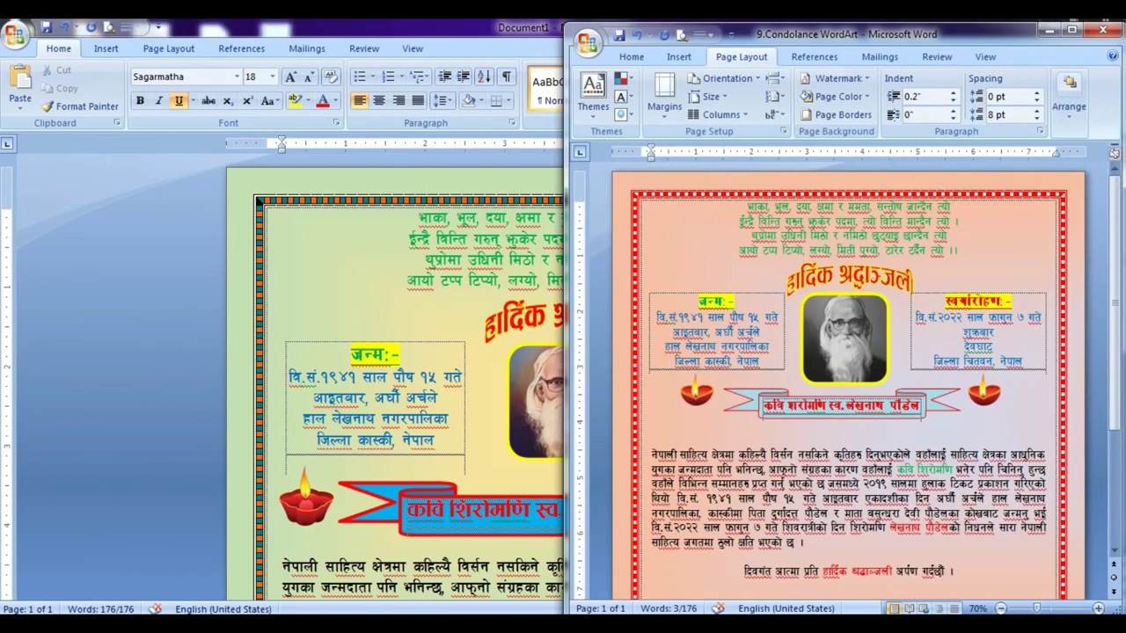
key("alt+Tab")
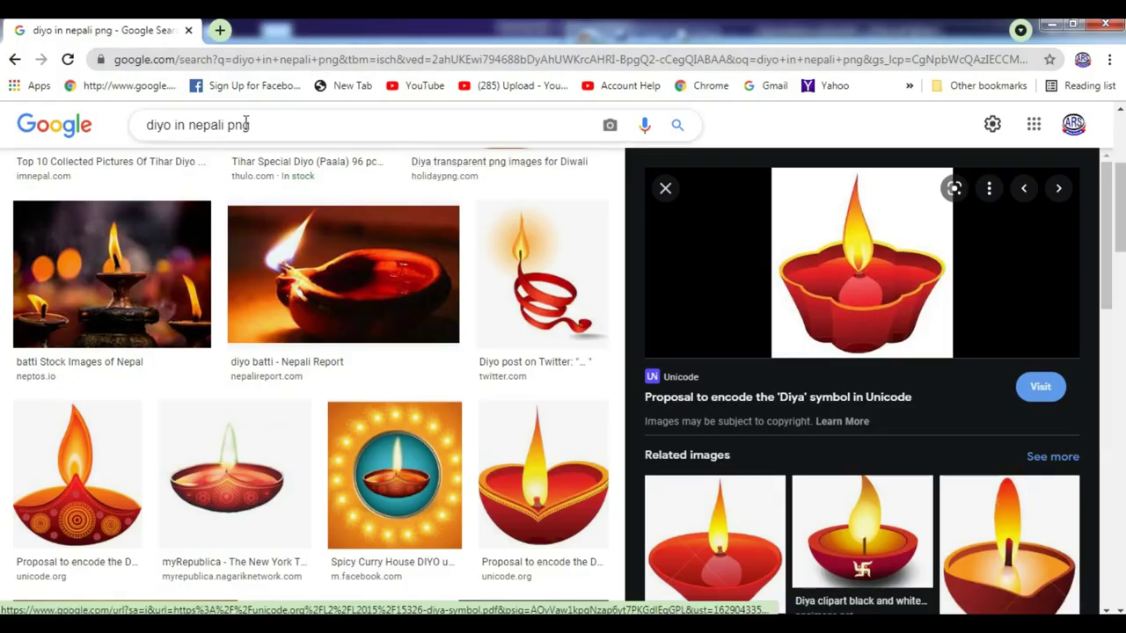
left_click_drag(227, 125, 39, 123)
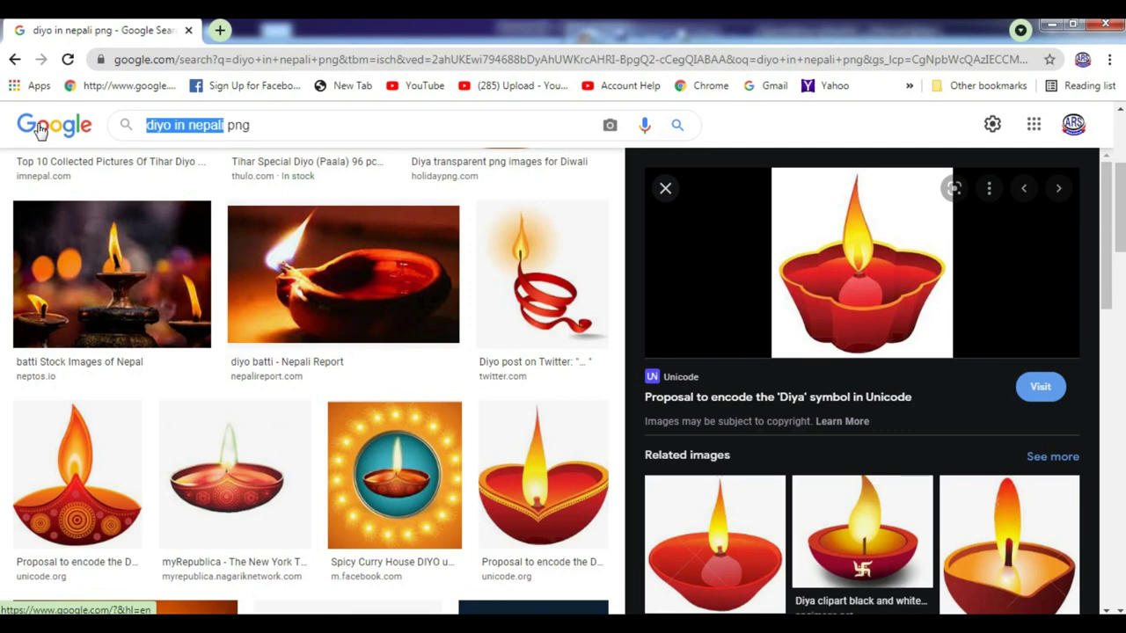
left_click(664, 188)
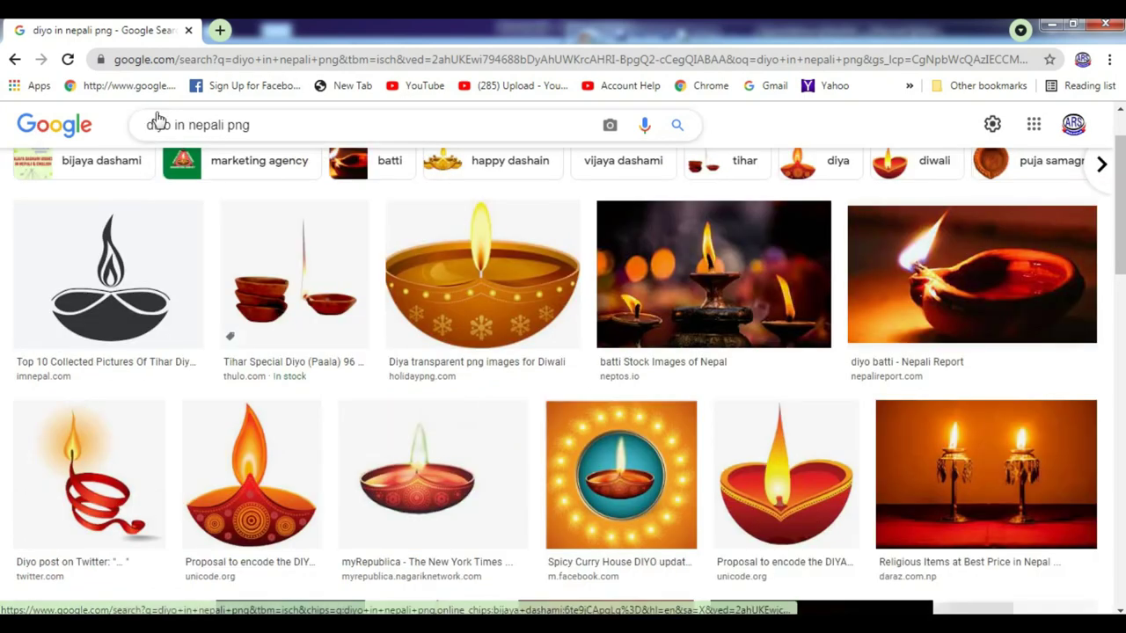
left_click_drag(225, 125, 146, 125)
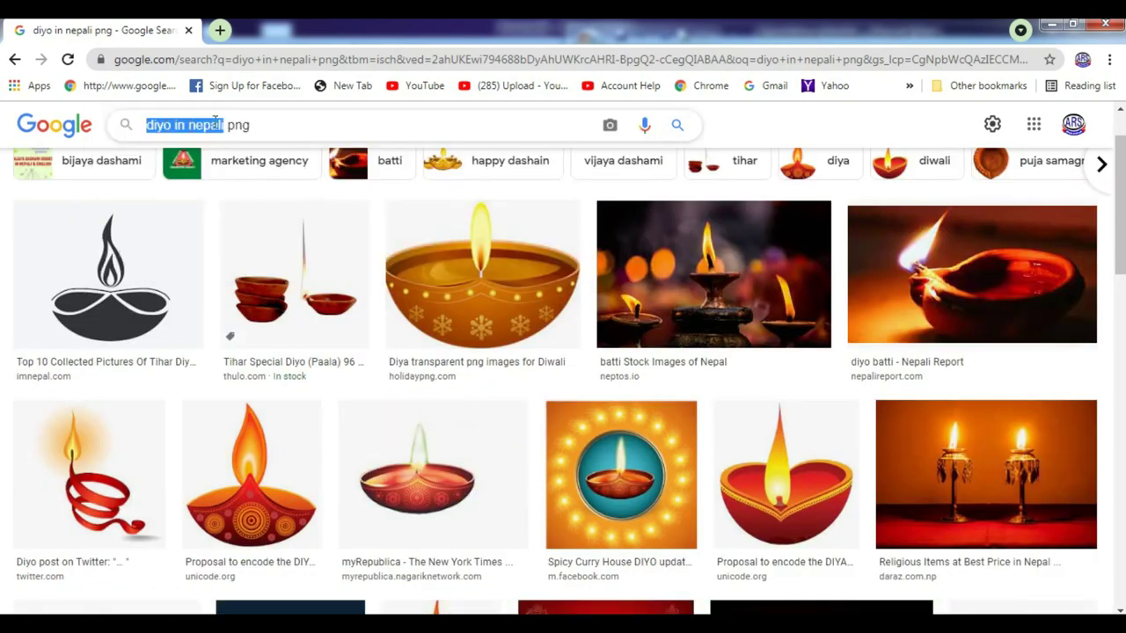
left_click(225, 123)
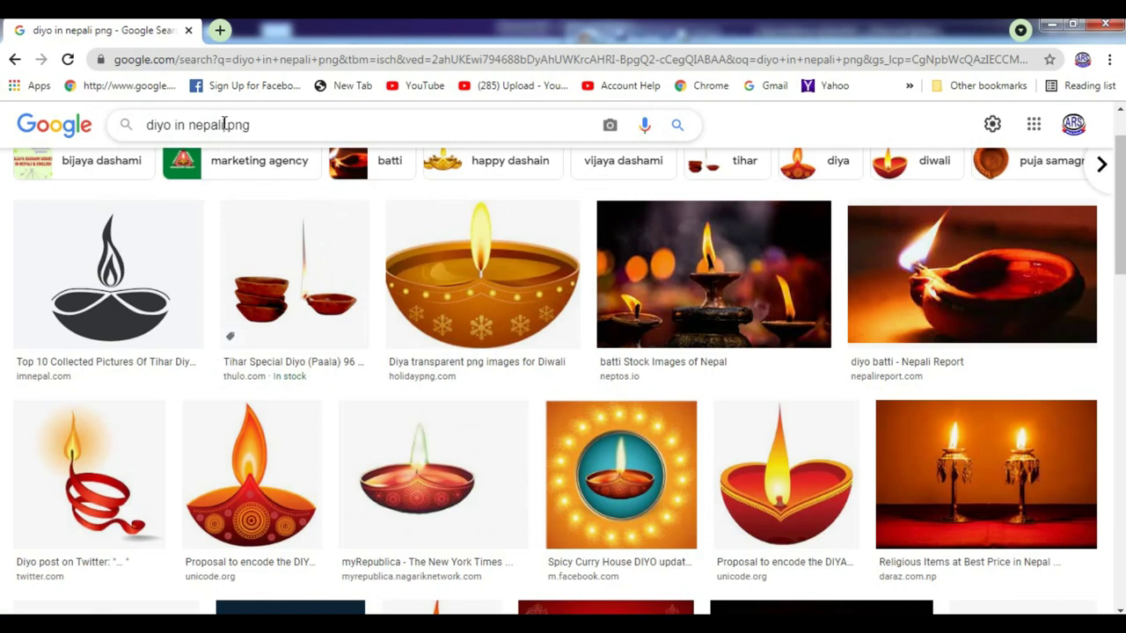
left_click_drag(225, 124, 151, 128)
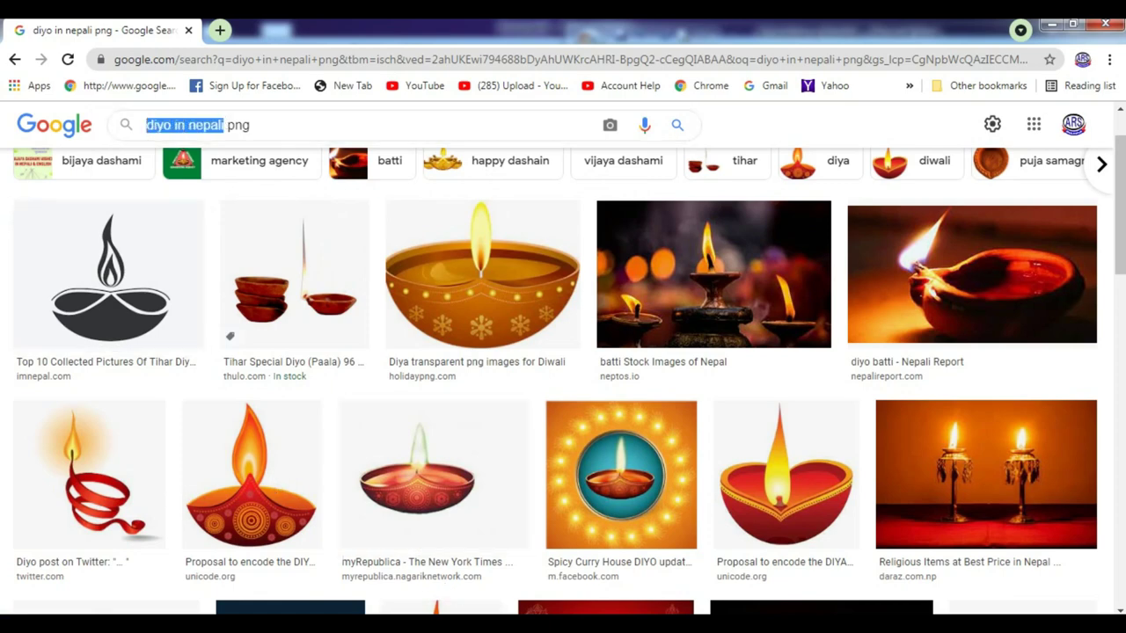
mouse_move(844, 612)
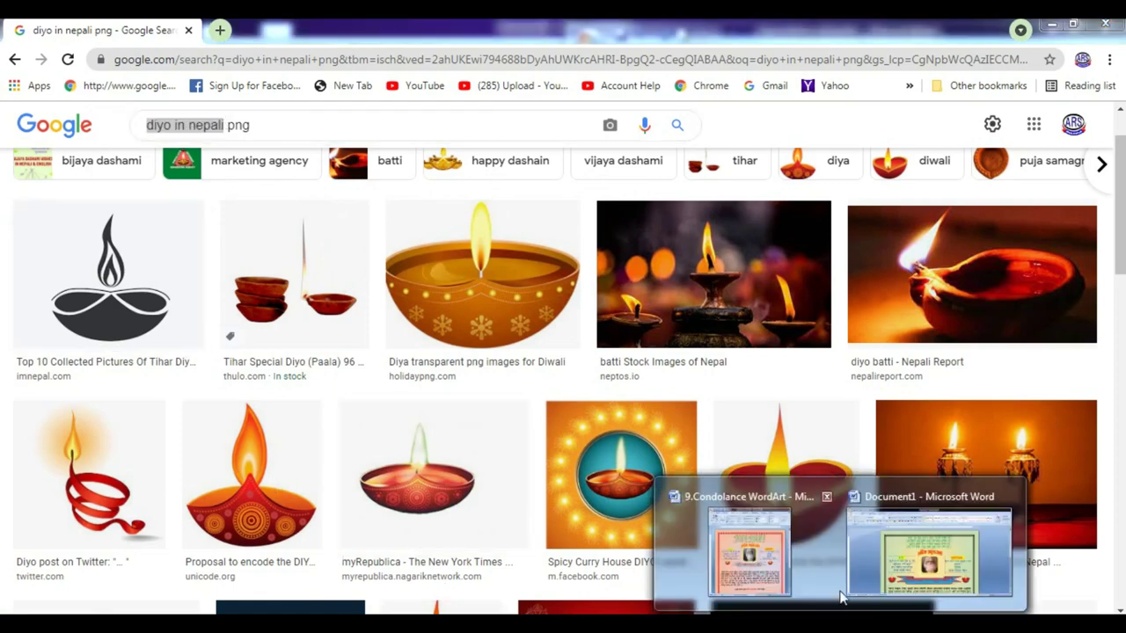
left_click(763, 563)
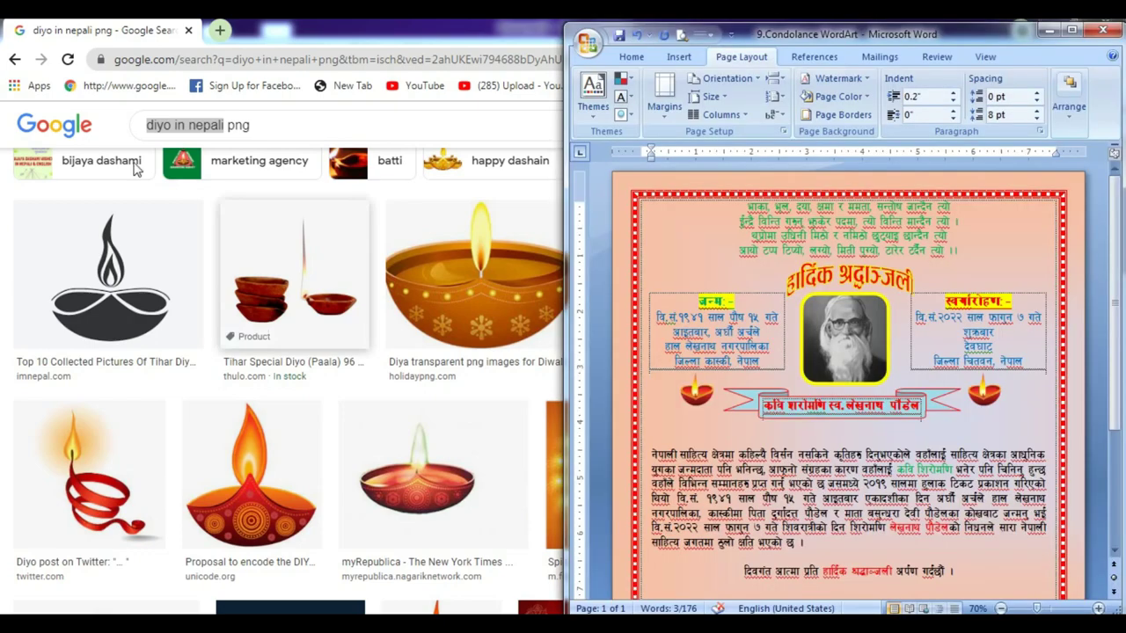
left_click(1072, 29)
double_click(264, 23)
left_click(105, 48)
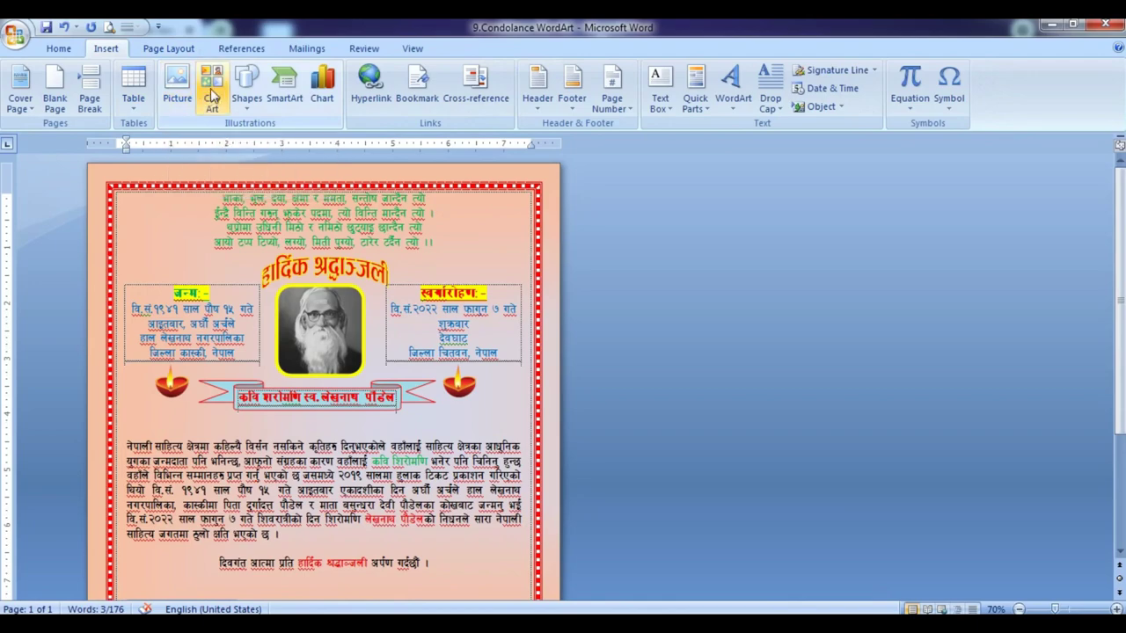
left_click(1072, 27)
left_click(1047, 31)
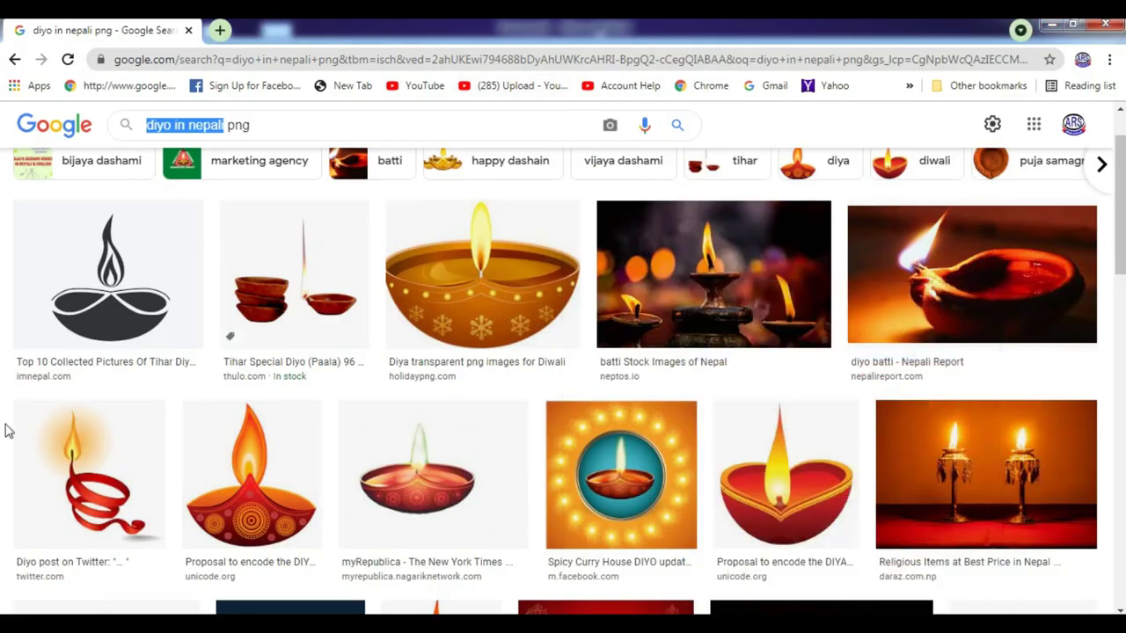
scroll(90, 379, "up", 1)
Search Google Images for 'flower falling with hand png'.
key("BackSpace")
type("han")
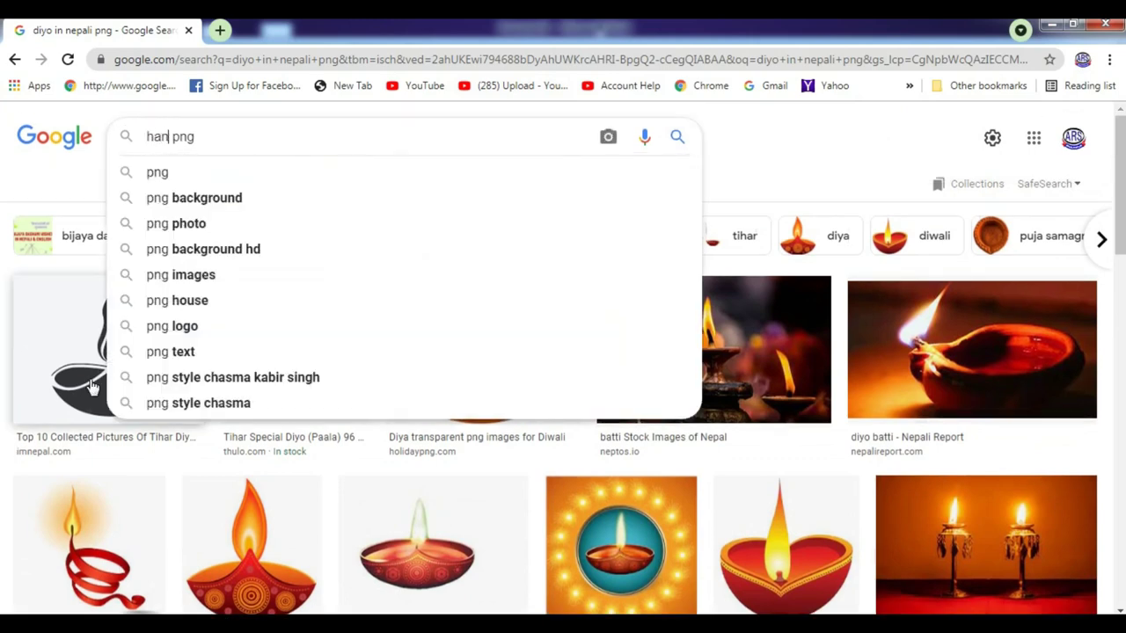
type("d")
key("BackSpace")
key("BackSpace")
key("BackSpace")
key("BackSpace")
type("lowe")
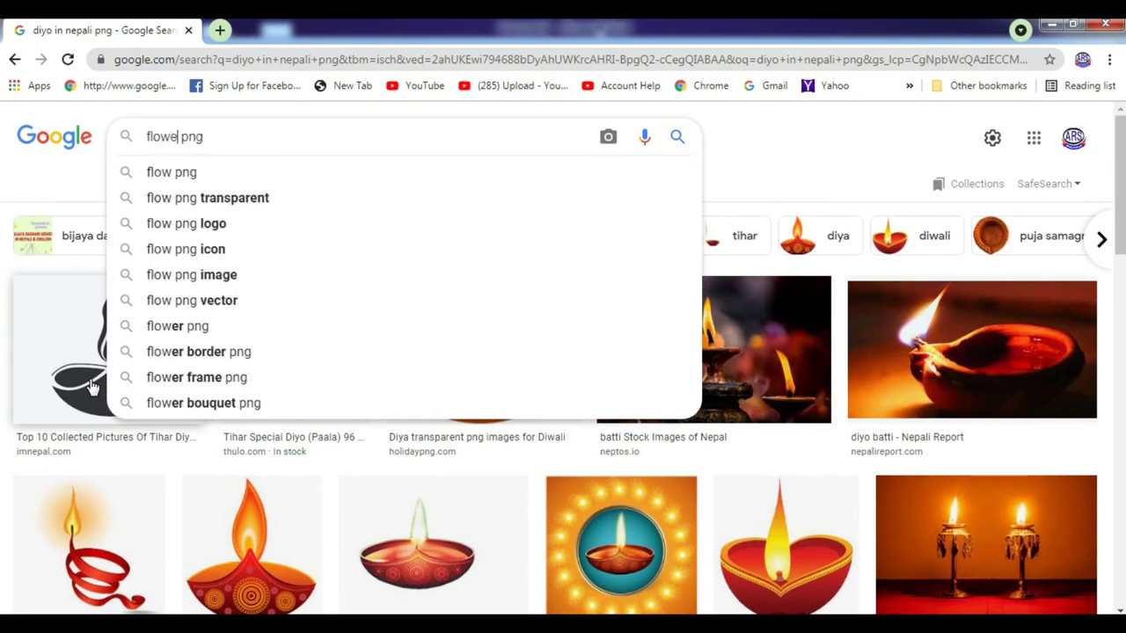
type("r ")
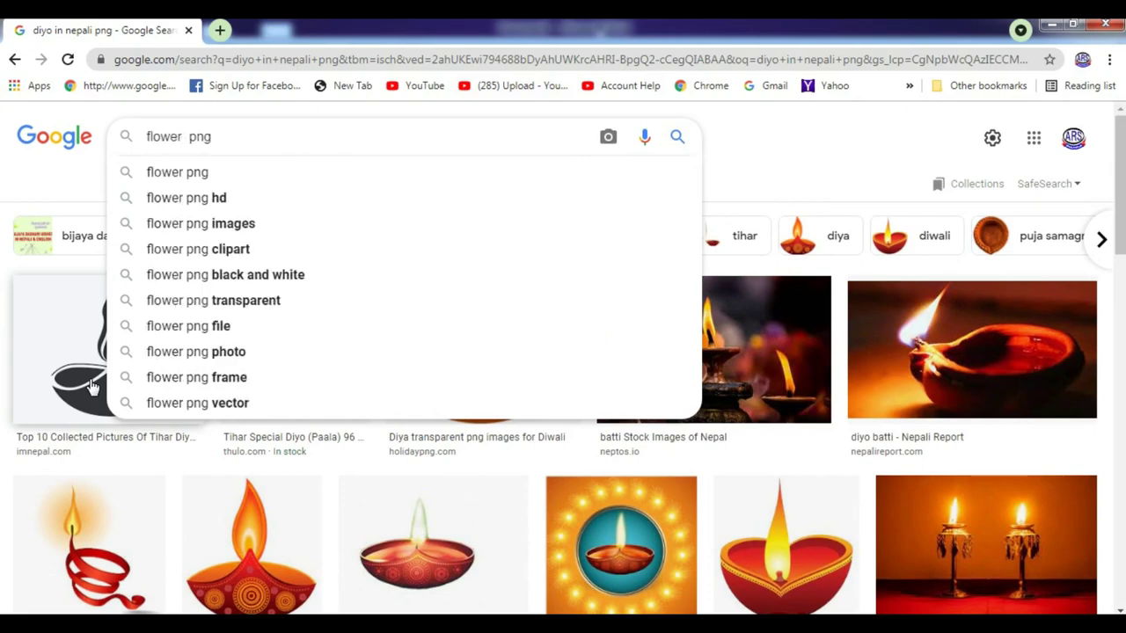
type("fall")
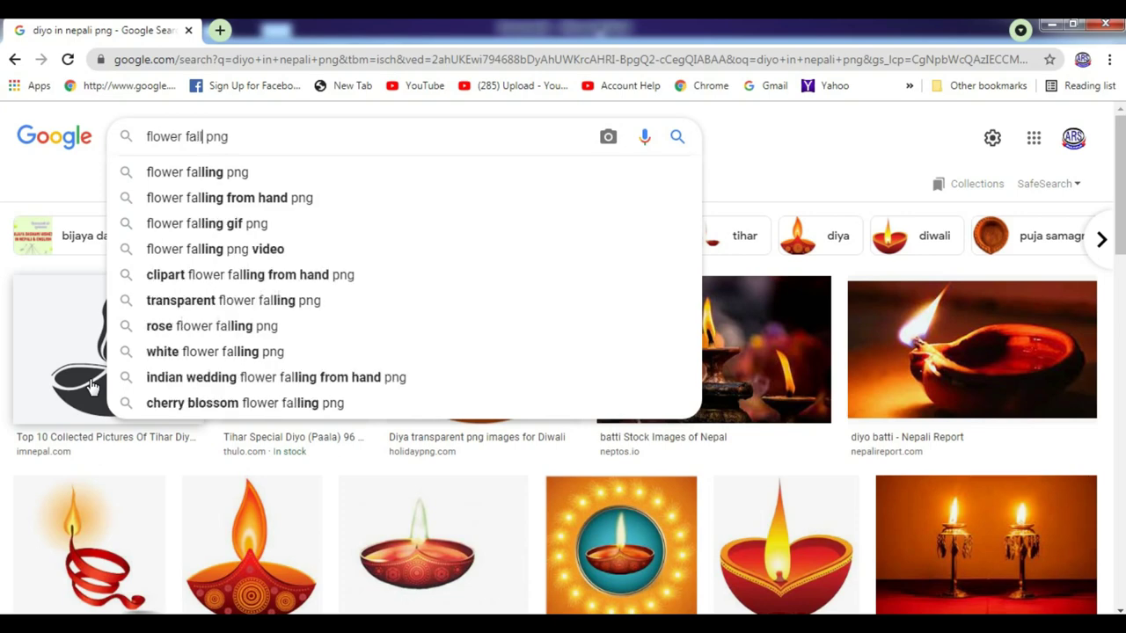
type("ing")
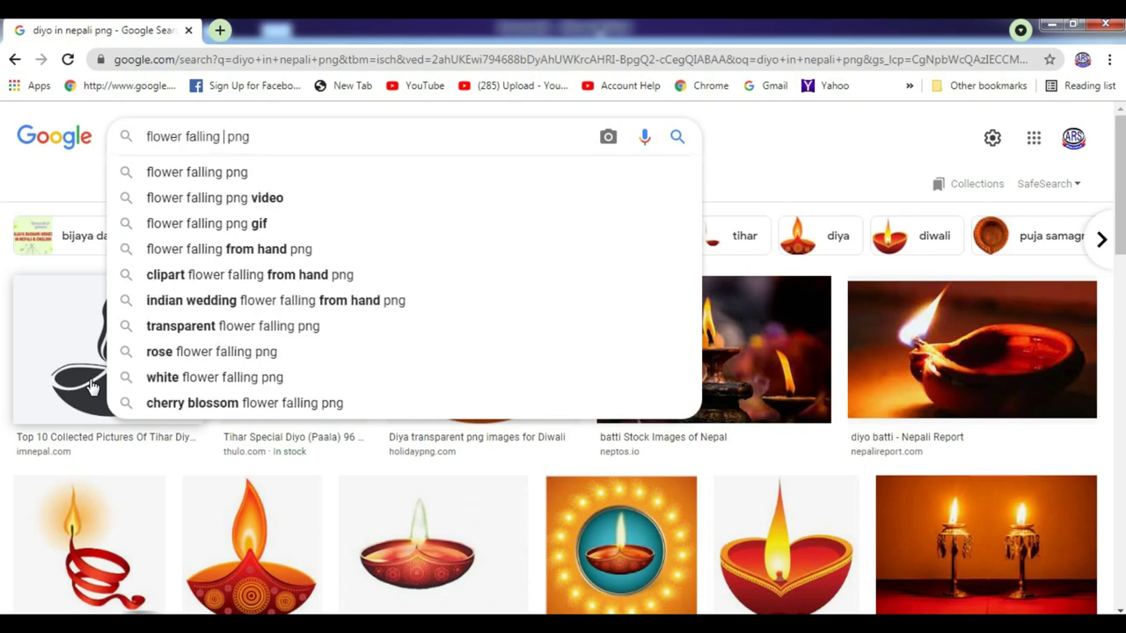
type("with w ")
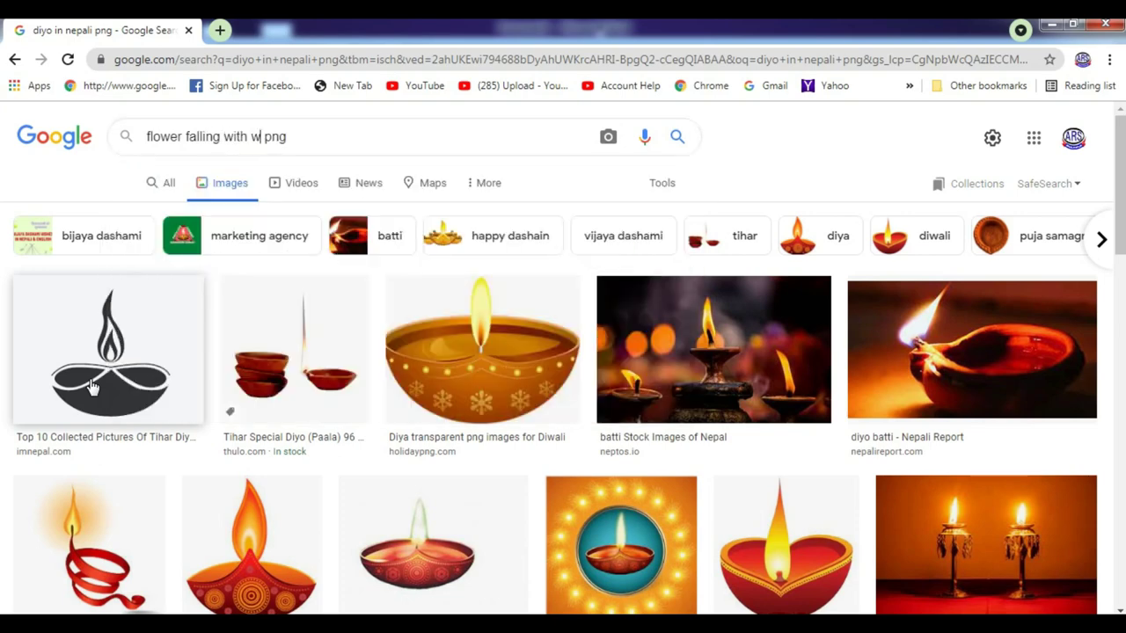
type("and")
key("Return")
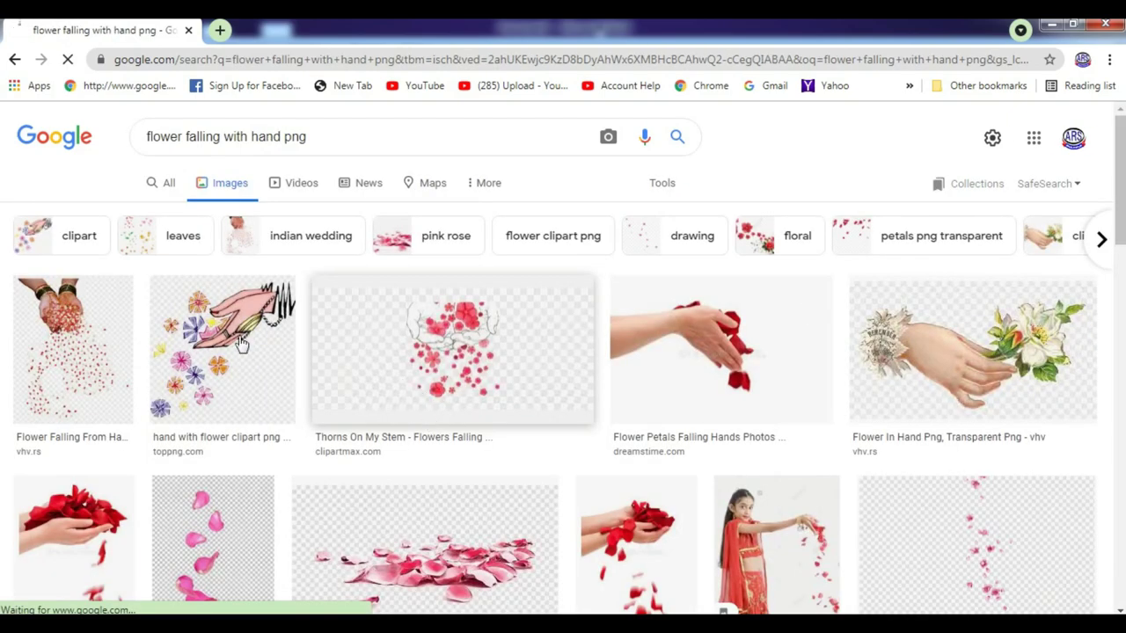
Preview the hand with flower clipart, start Save image as, then cancel and close the preview.
left_click(227, 327)
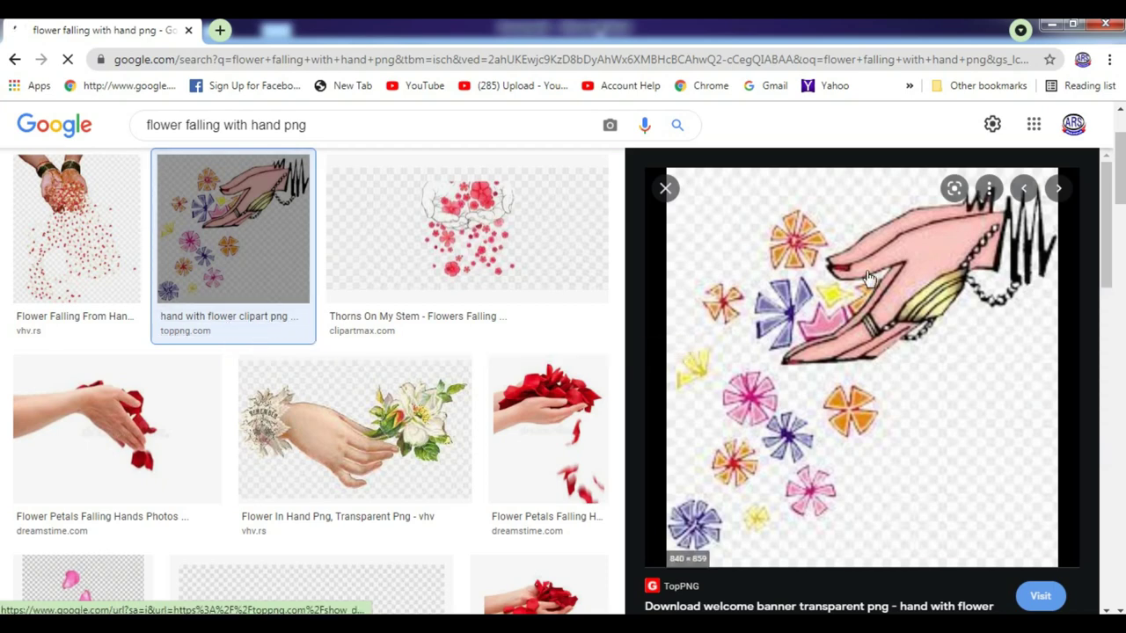
right_click(807, 283)
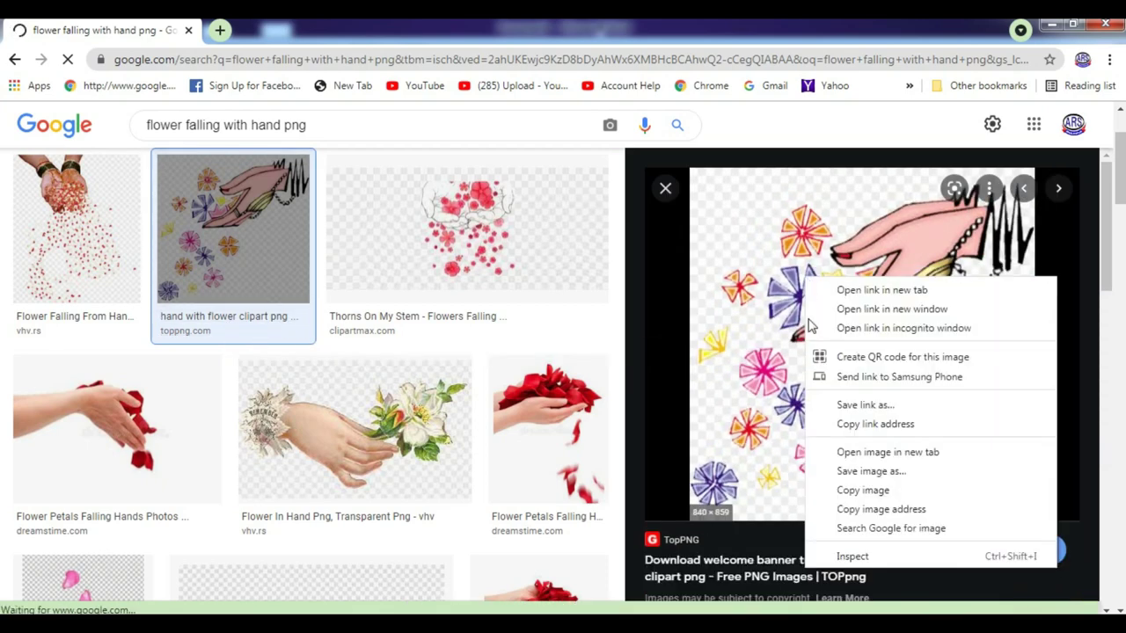
left_click(866, 472)
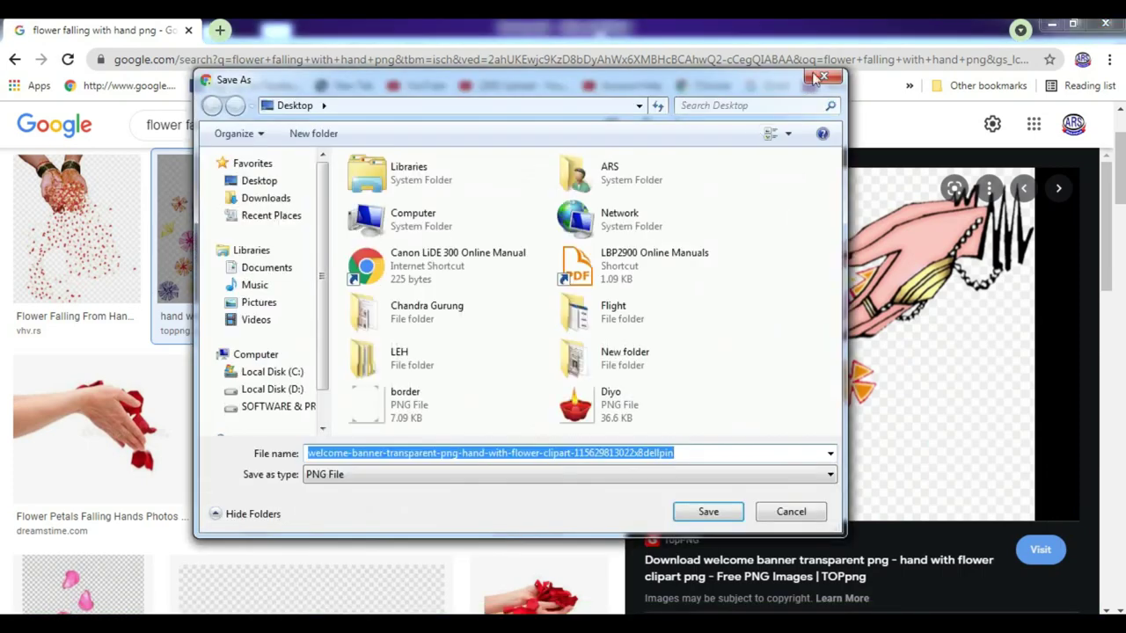
left_click(822, 79)
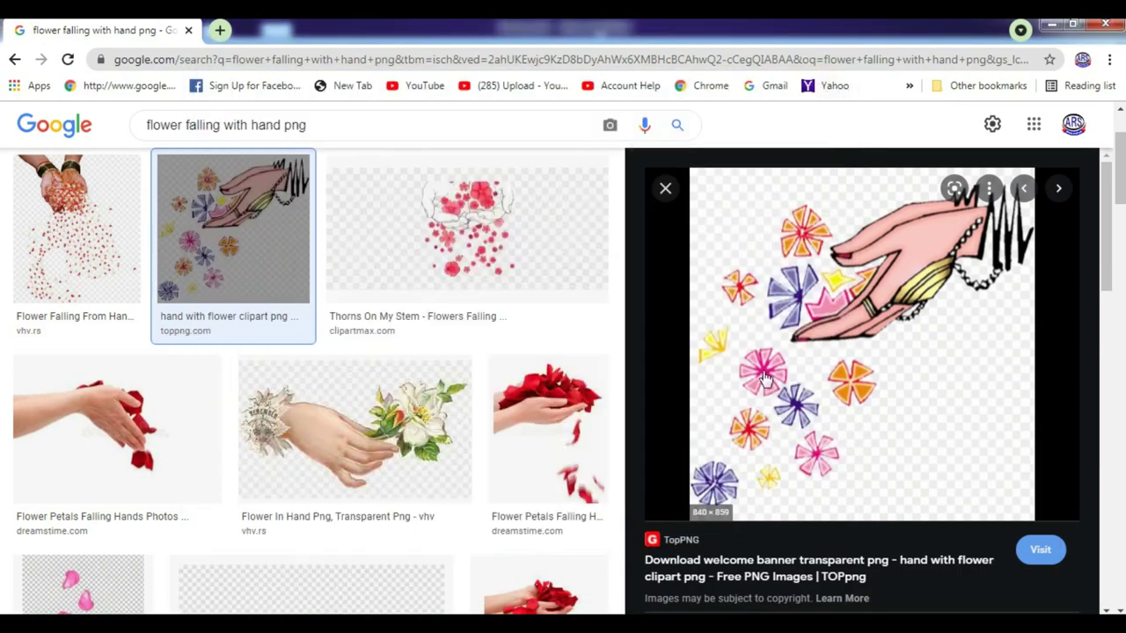
left_click(673, 196)
Browse the flower falling with hand results and filter them to clipart.
scroll(789, 388, "down", 2)
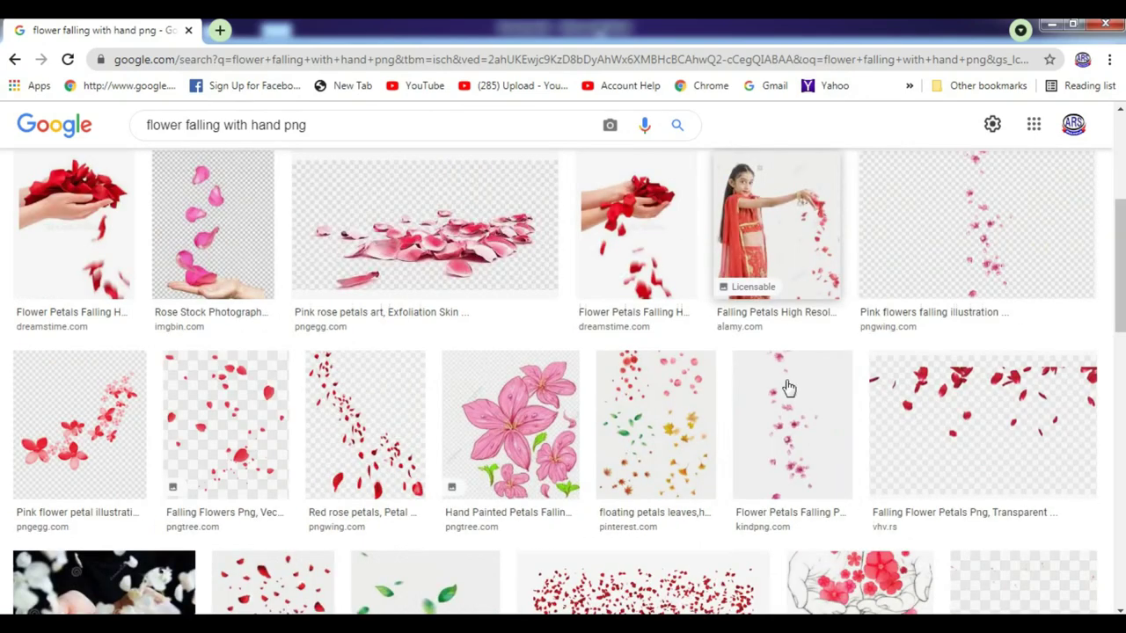
scroll(789, 388, "down", 4)
scroll(606, 417, "up", 1)
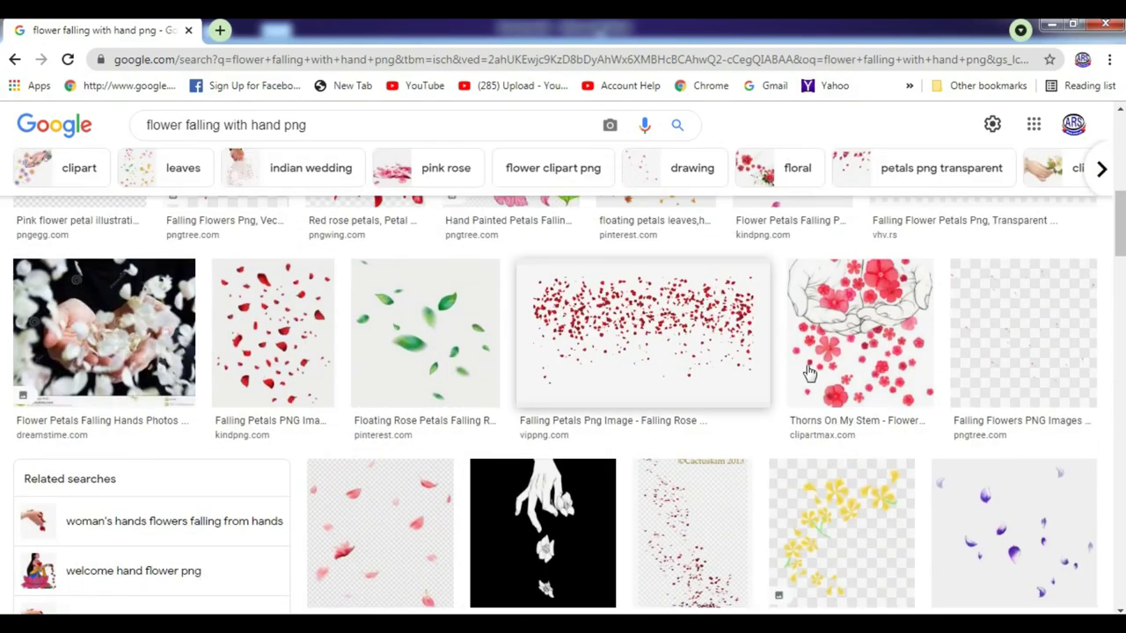
scroll(402, 507, "down", 1)
scroll(402, 508, "down", 4)
scroll(404, 508, "down", 4)
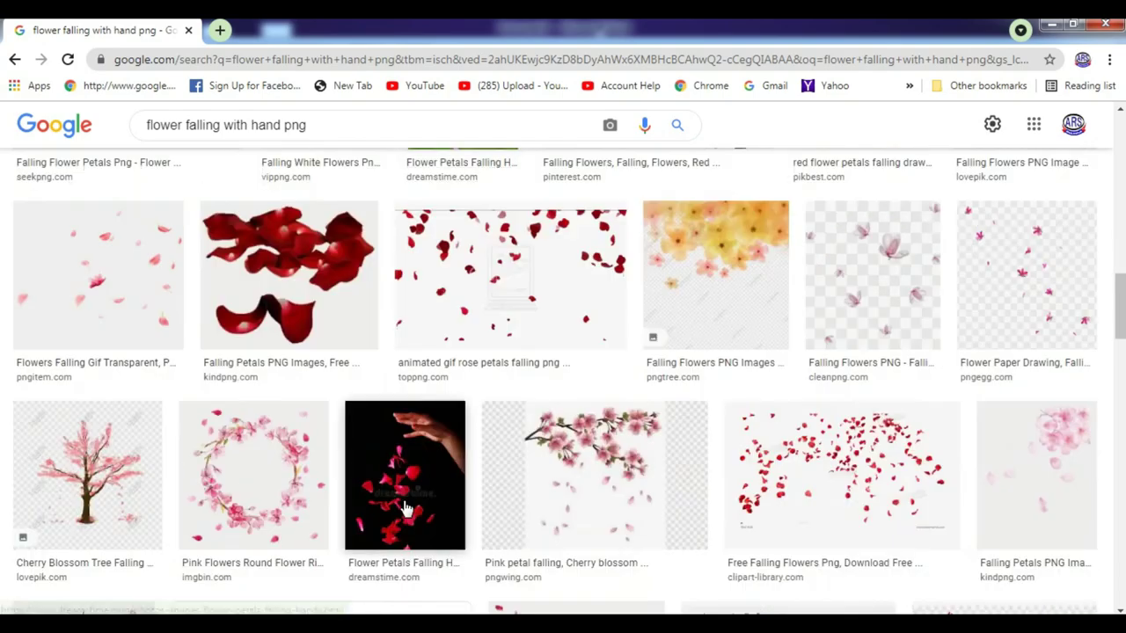
scroll(405, 507, "down", 2)
scroll(405, 508, "down", 3)
scroll(405, 508, "down", 3)
scroll(405, 508, "down", 3)
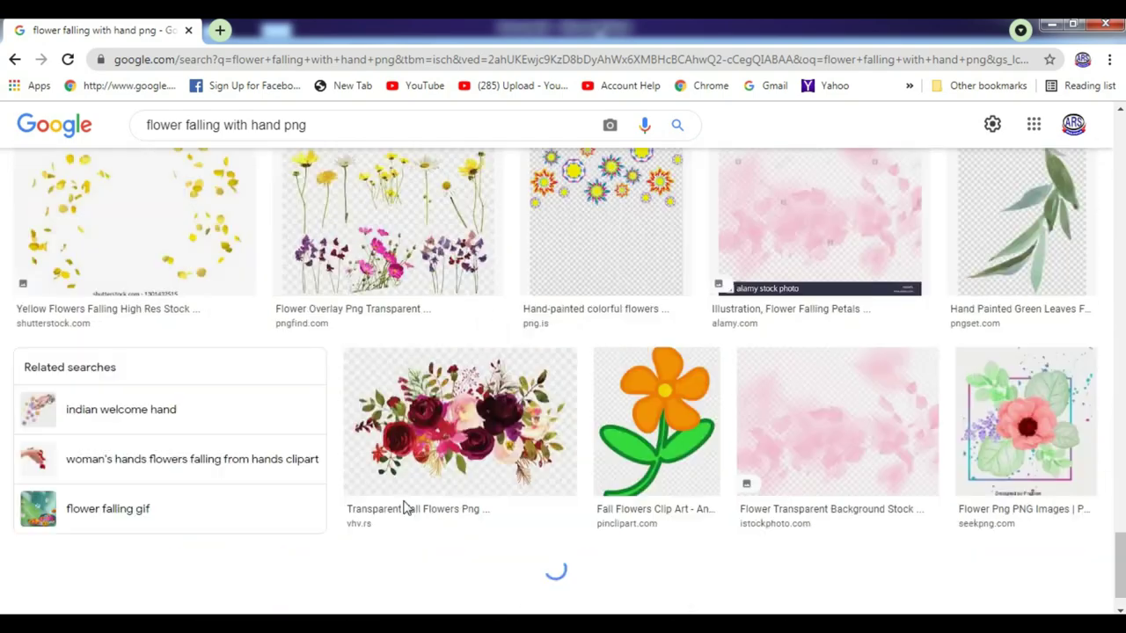
scroll(405, 507, "down", 5)
scroll(405, 507, "down", 5)
scroll(405, 507, "up", 1)
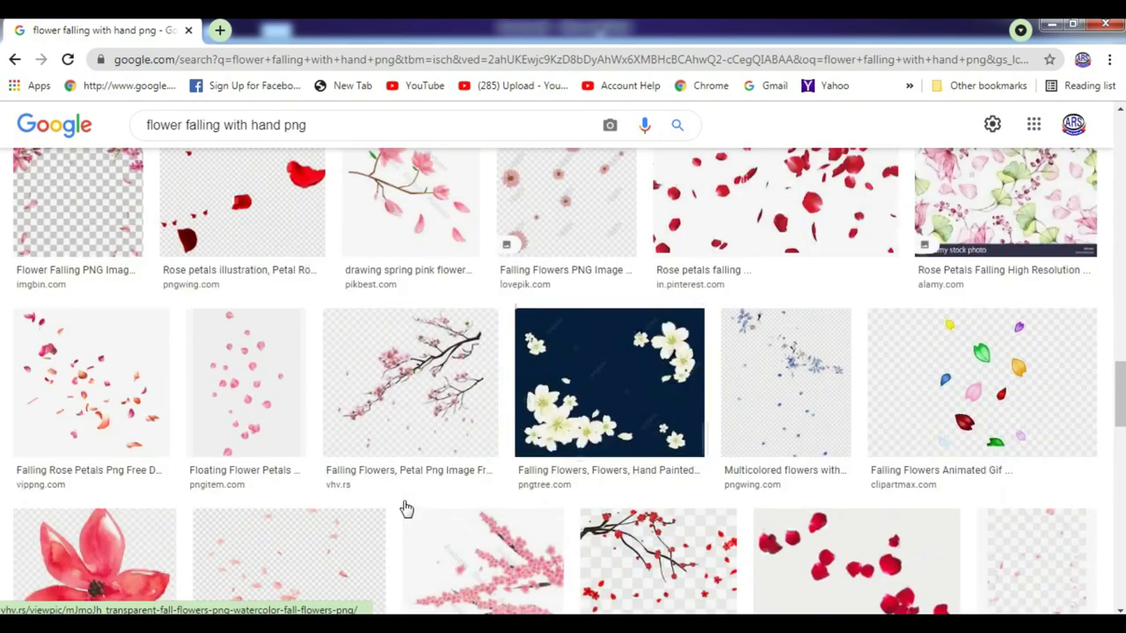
scroll(404, 507, "up", 5)
scroll(404, 508, "up", 2)
scroll(405, 508, "up", 5)
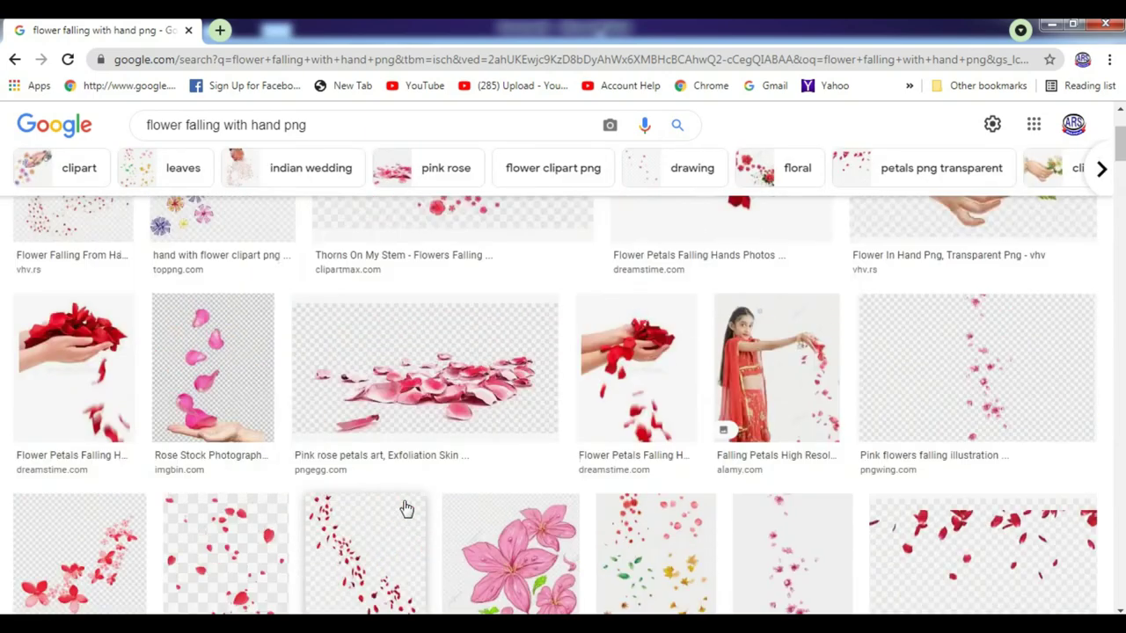
scroll(405, 507, "up", 3)
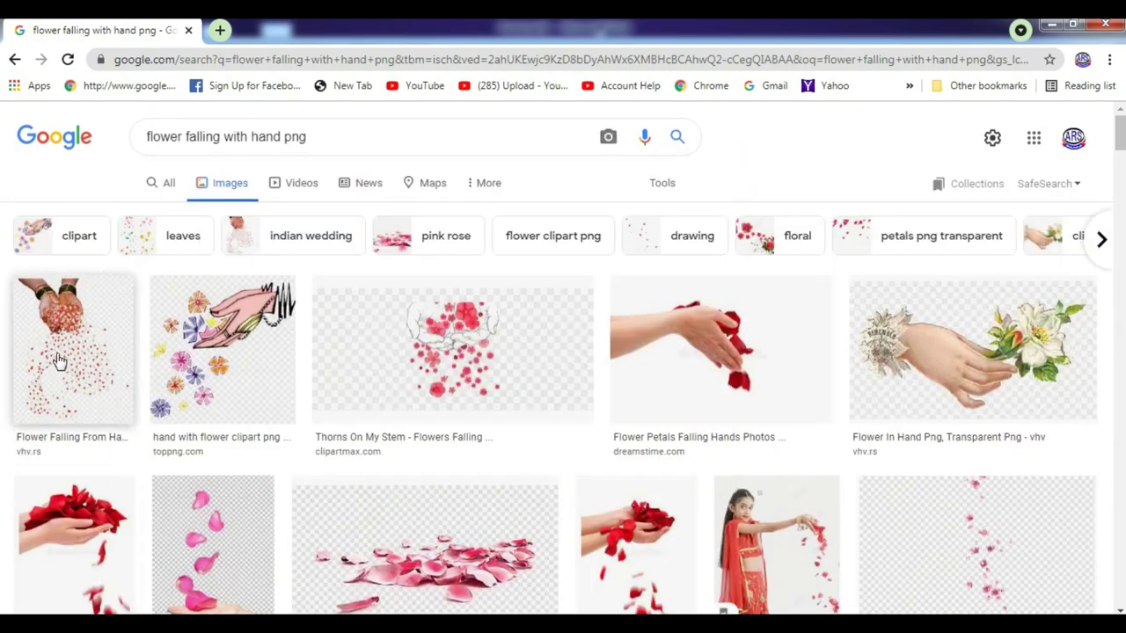
left_click(33, 239)
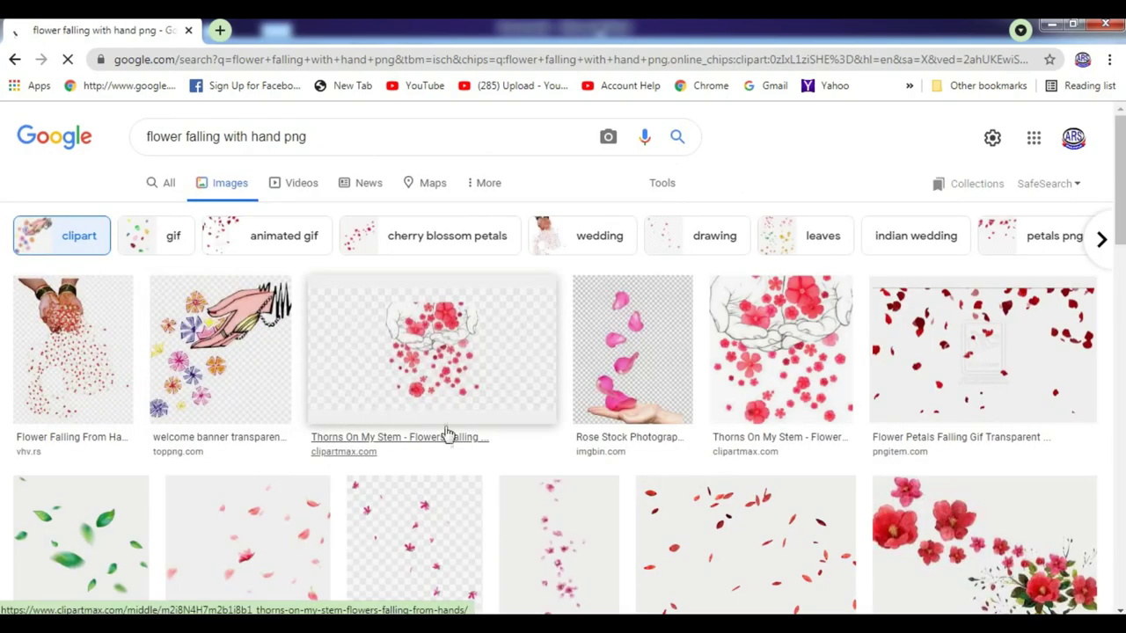
Go back to the unfiltered results and preview the hand with flower clipart.
scroll(460, 440, "down", 10)
scroll(465, 444, "down", 4)
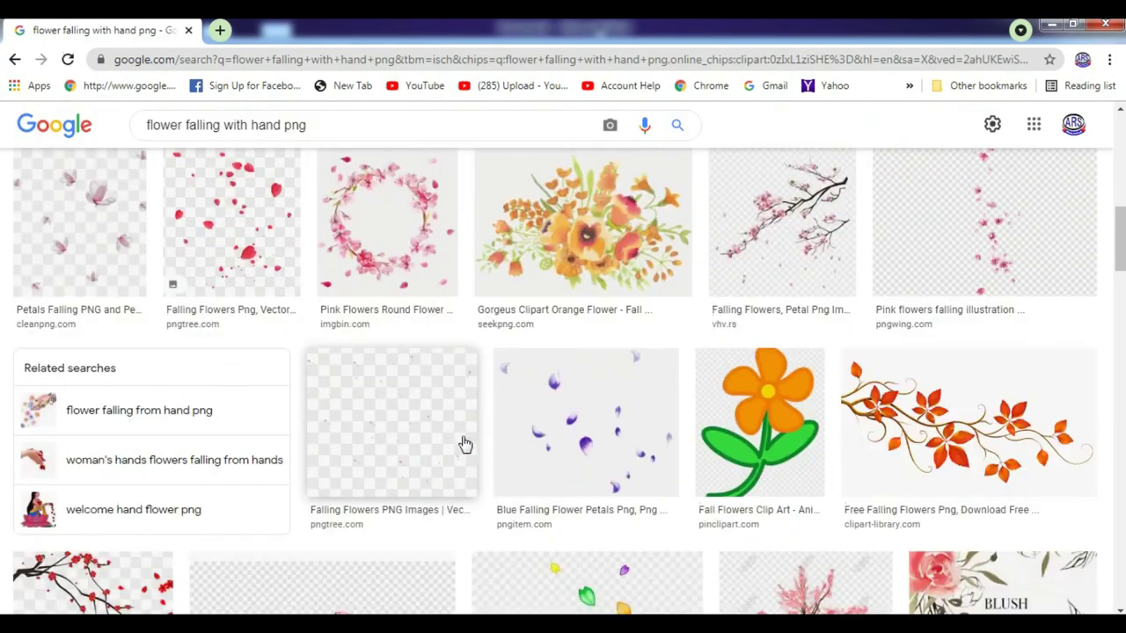
scroll(466, 444, "up", 8)
scroll(465, 447, "up", 3)
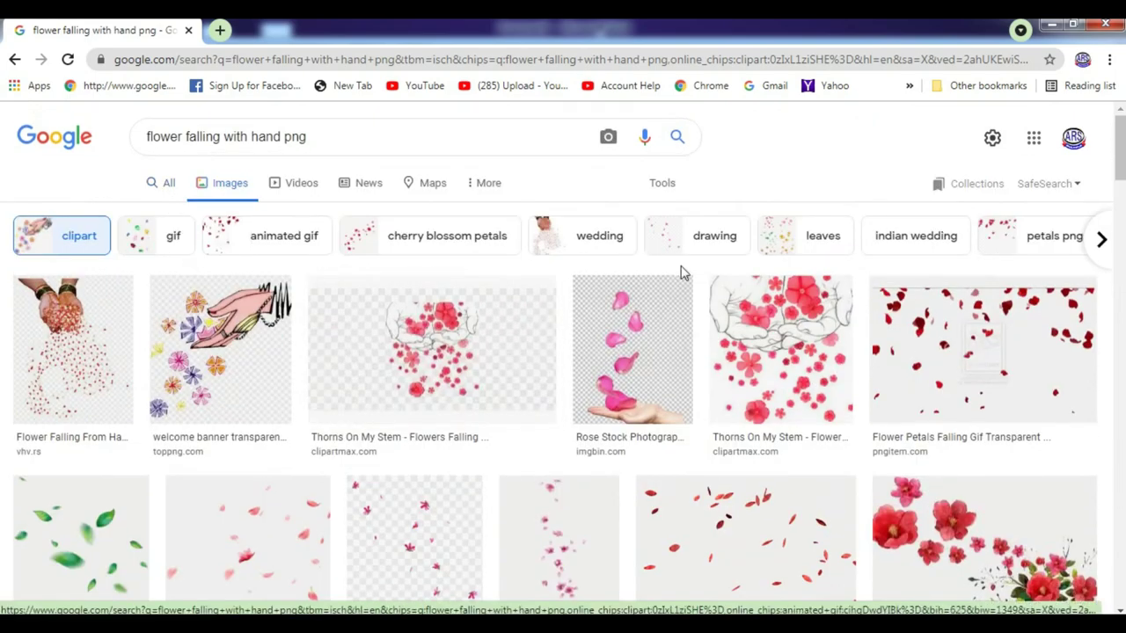
left_click(14, 59)
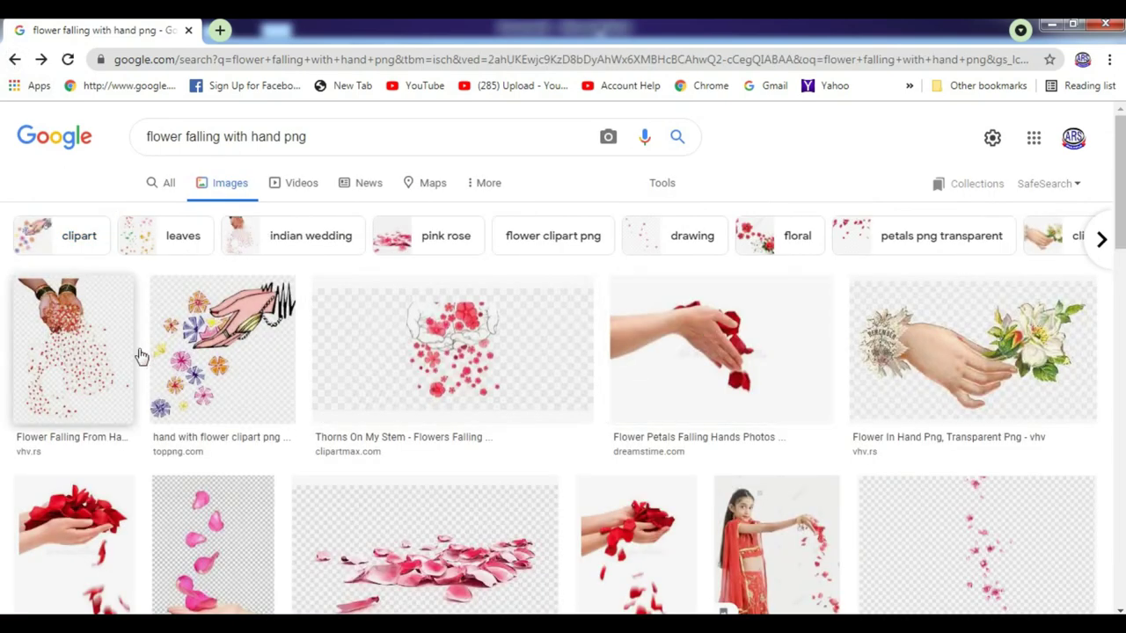
left_click(220, 343)
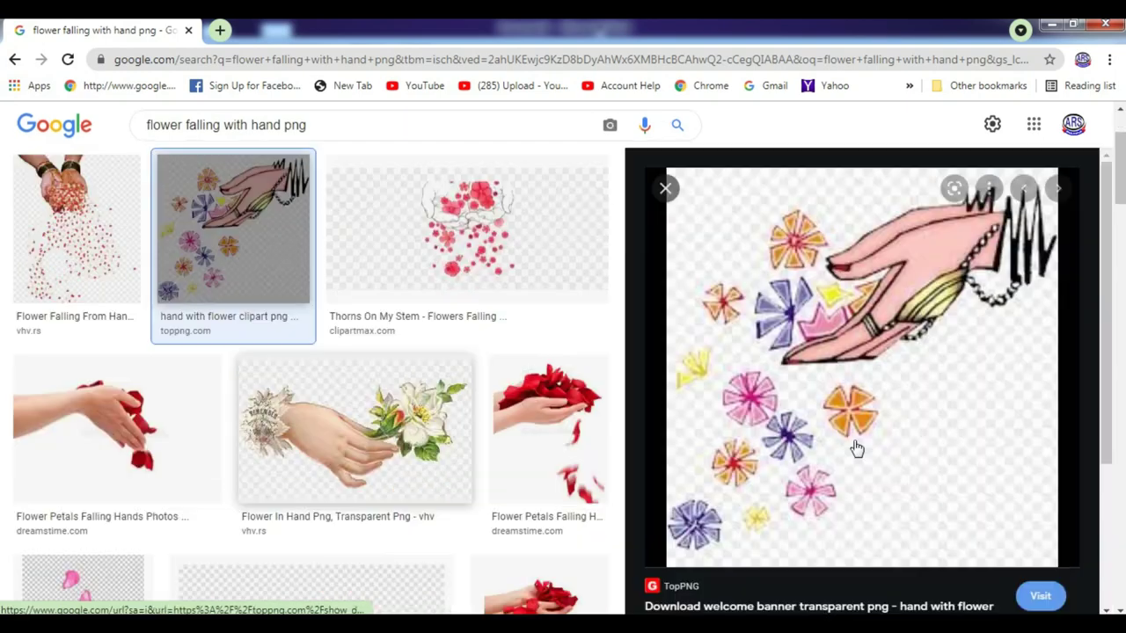
Save the previewed hand-with-flowers clipart to the Desktop as Flower falling.png.
right_click(832, 303)
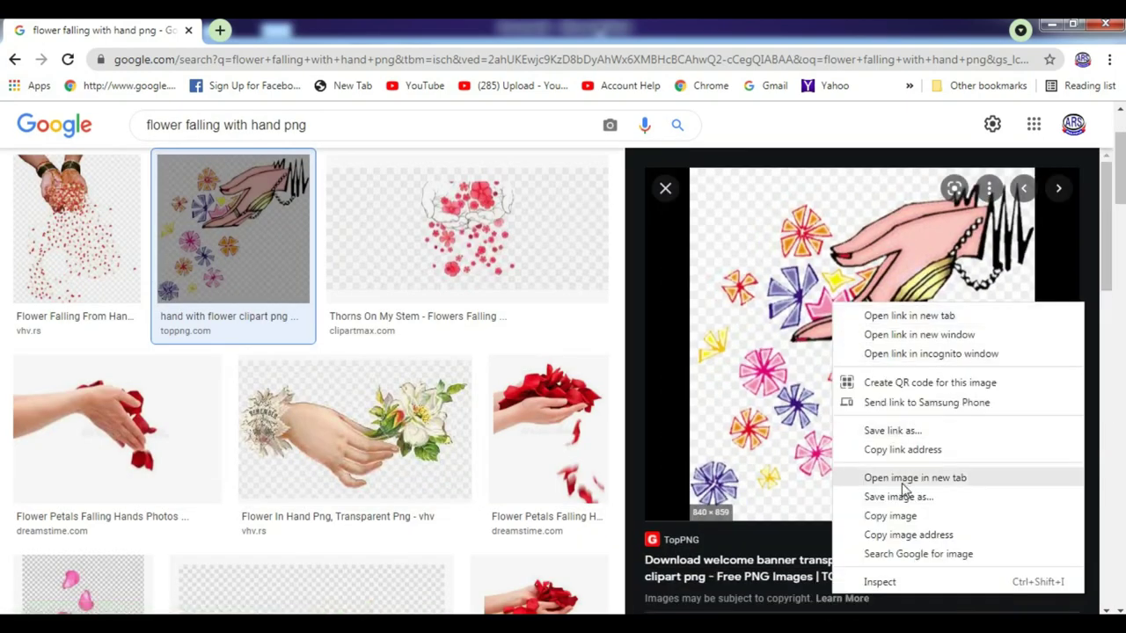
left_click(900, 496)
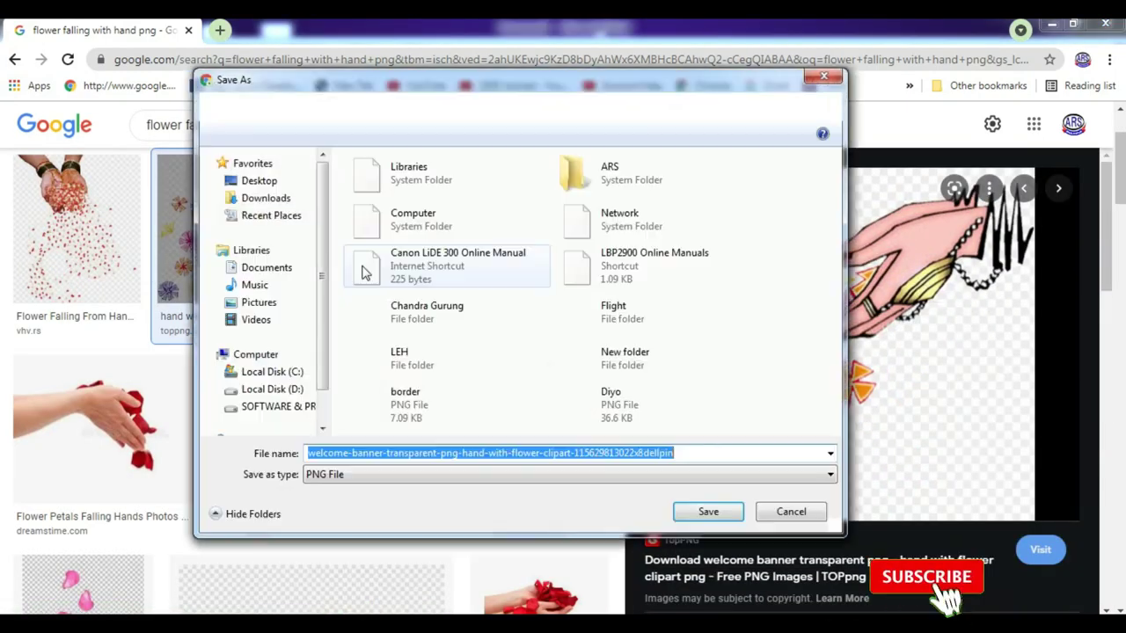
left_click(255, 182)
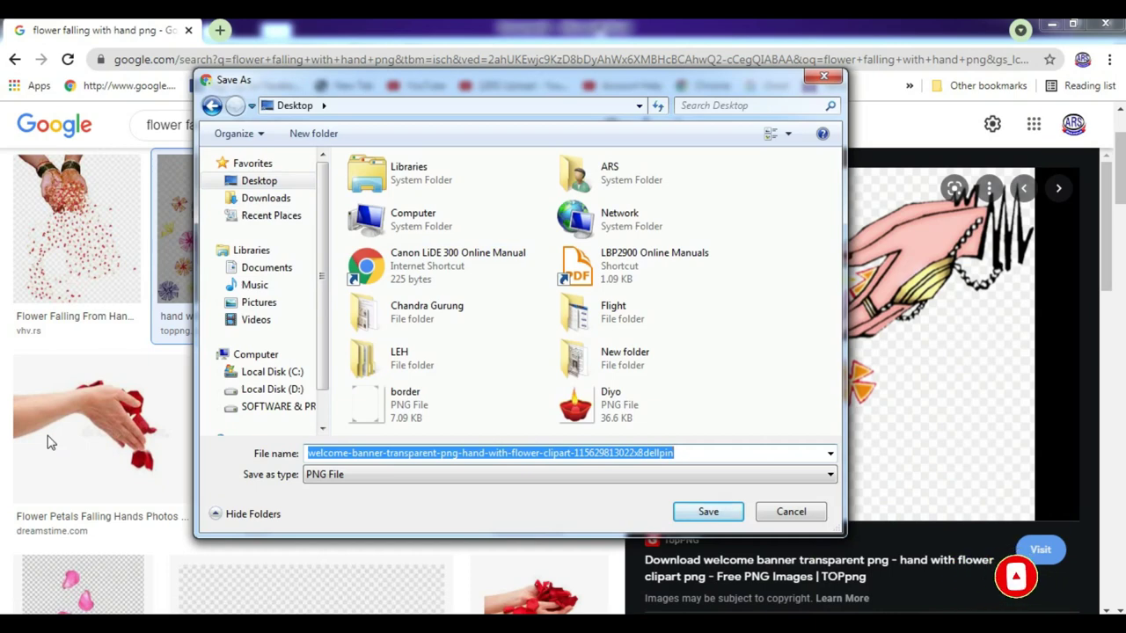
type("Flower falling")
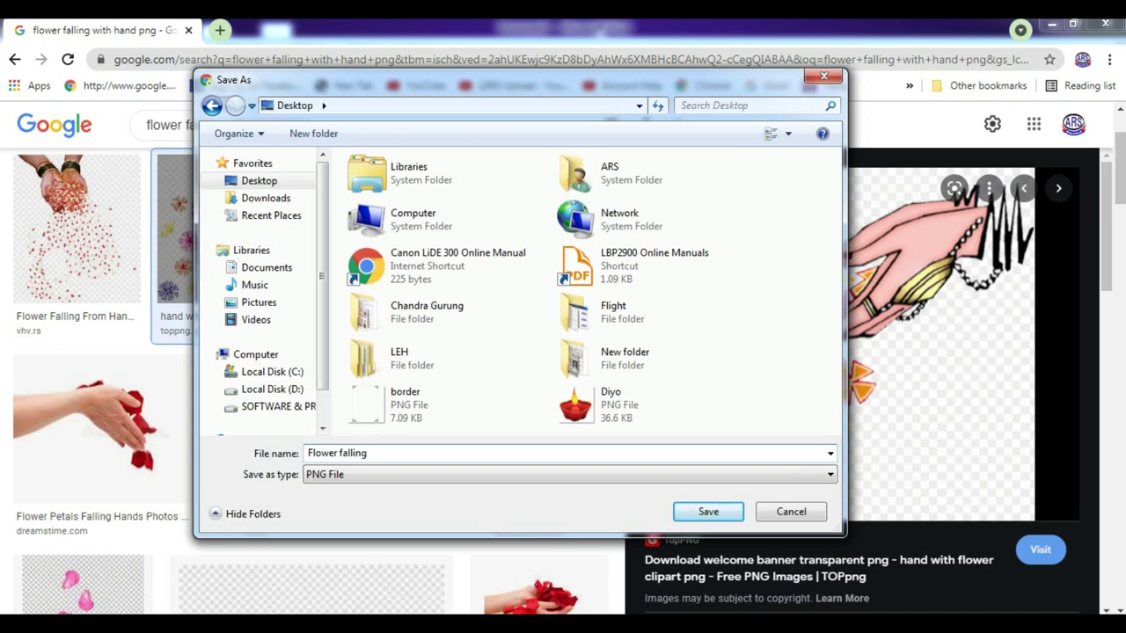
left_click(705, 513)
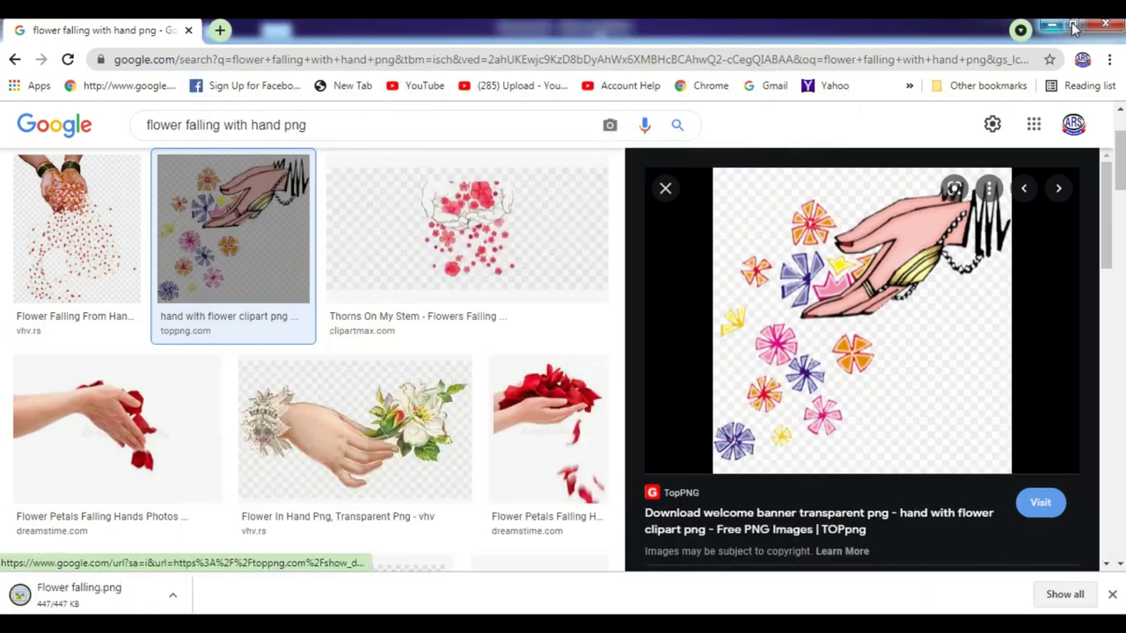
left_click(1053, 27)
Open Flower falling in Photoshop and magic-erase its white background to transparency.
left_click(1048, 30)
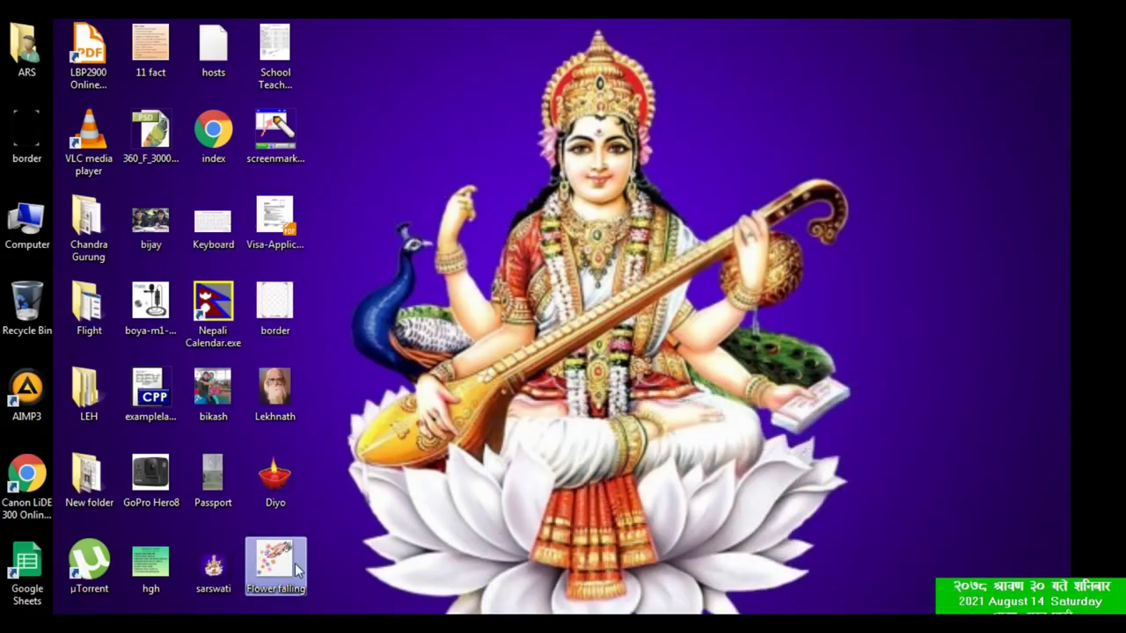
mouse_move(282, 570)
left_mouse_down()
mouse_move(475, 613)
mouse_move(487, 447)
left_mouse_up()
left_click_drag(186, 96, 384, 95)
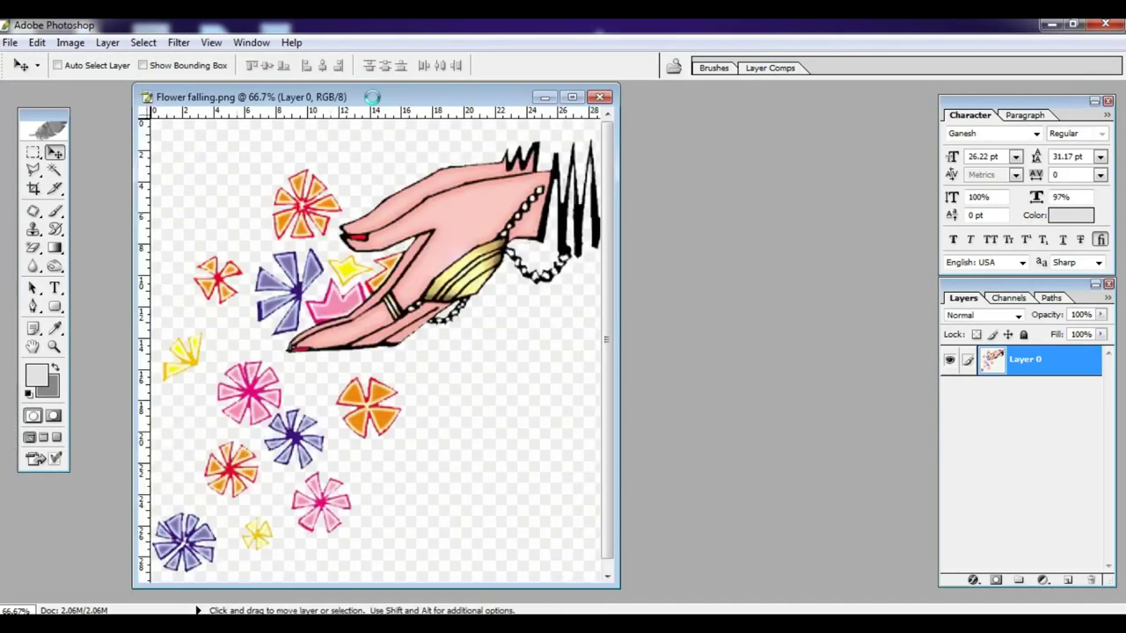
left_click(32, 247)
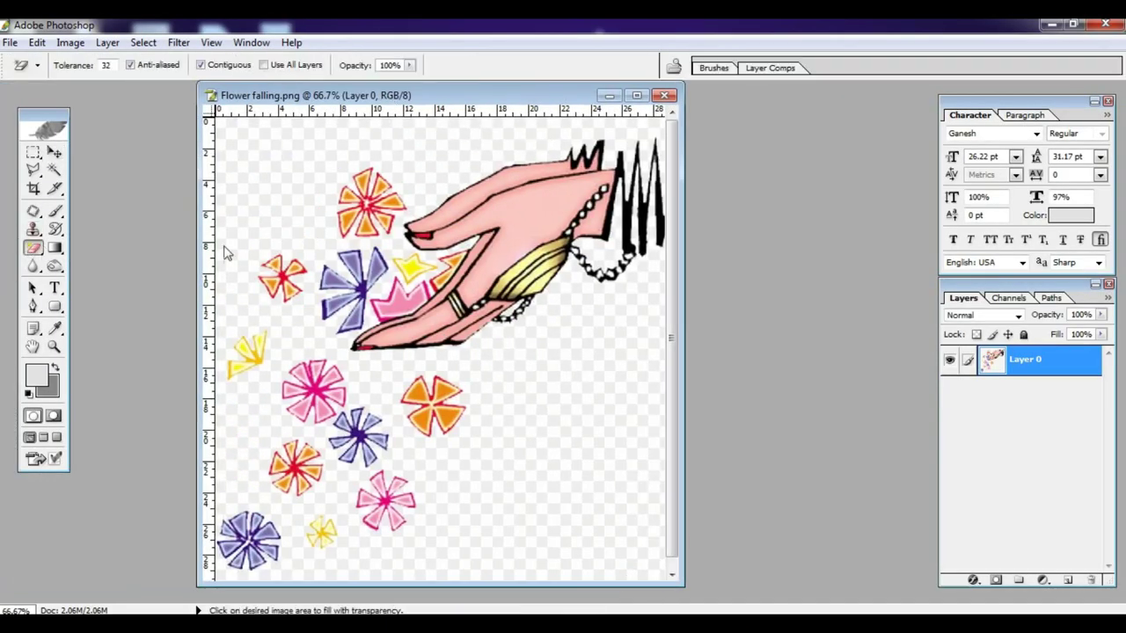
left_click(35, 249)
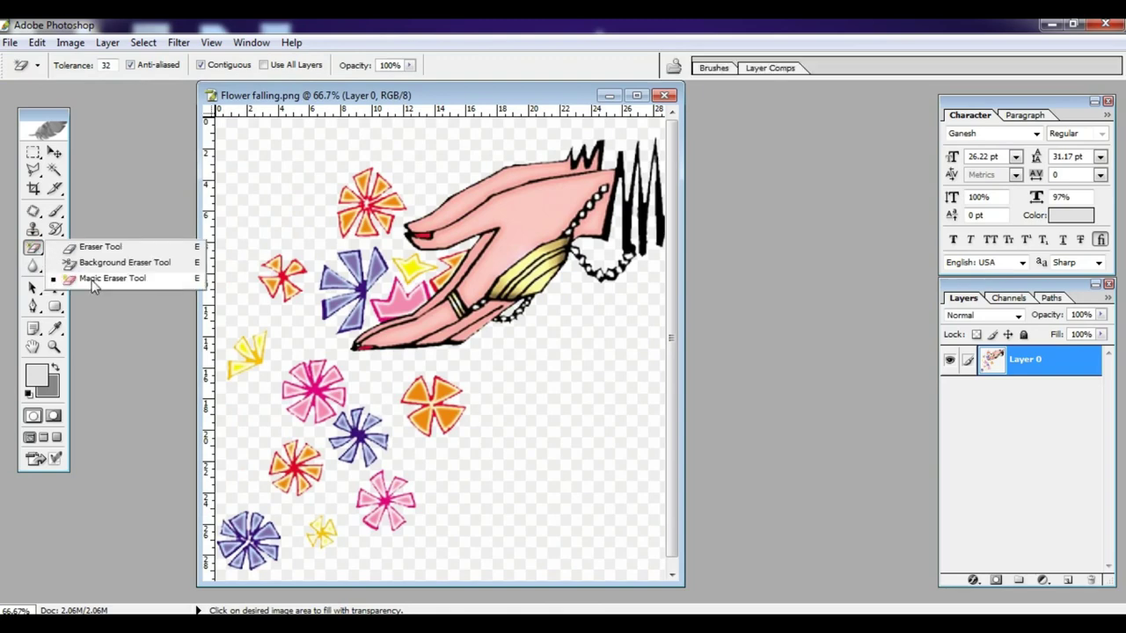
left_click(126, 280)
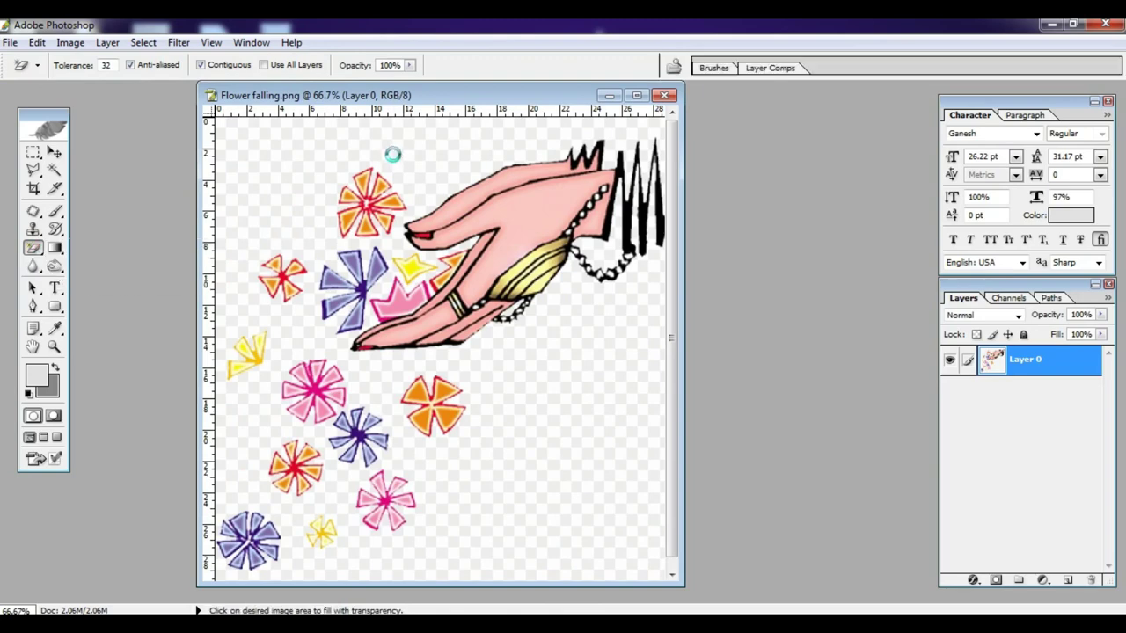
left_click(392, 156)
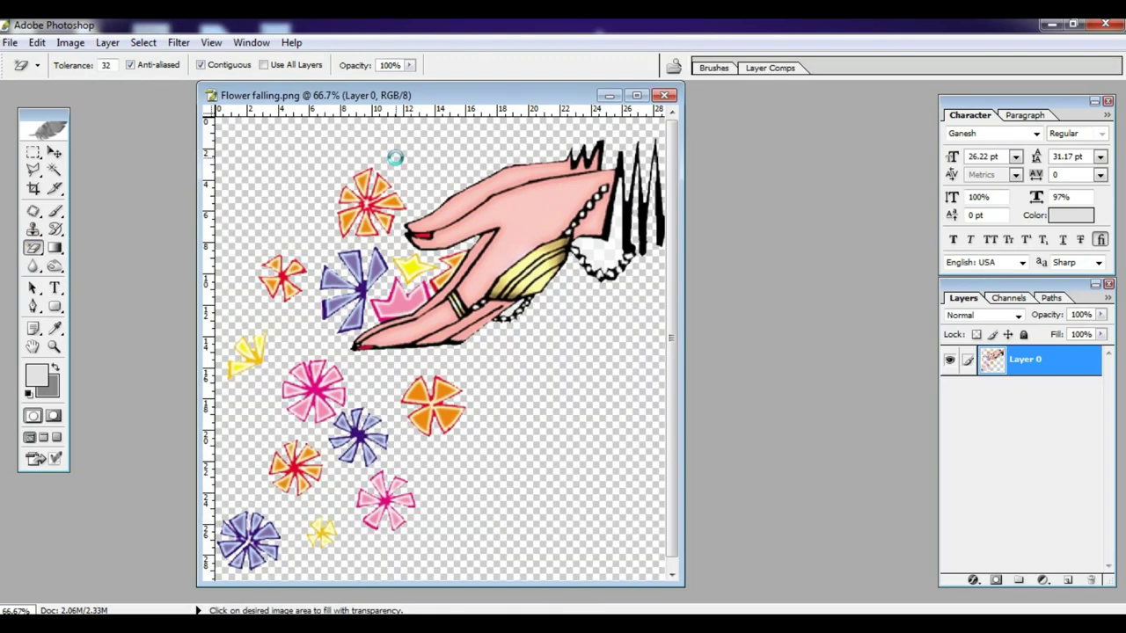
left_click(608, 252)
left_click(54, 153)
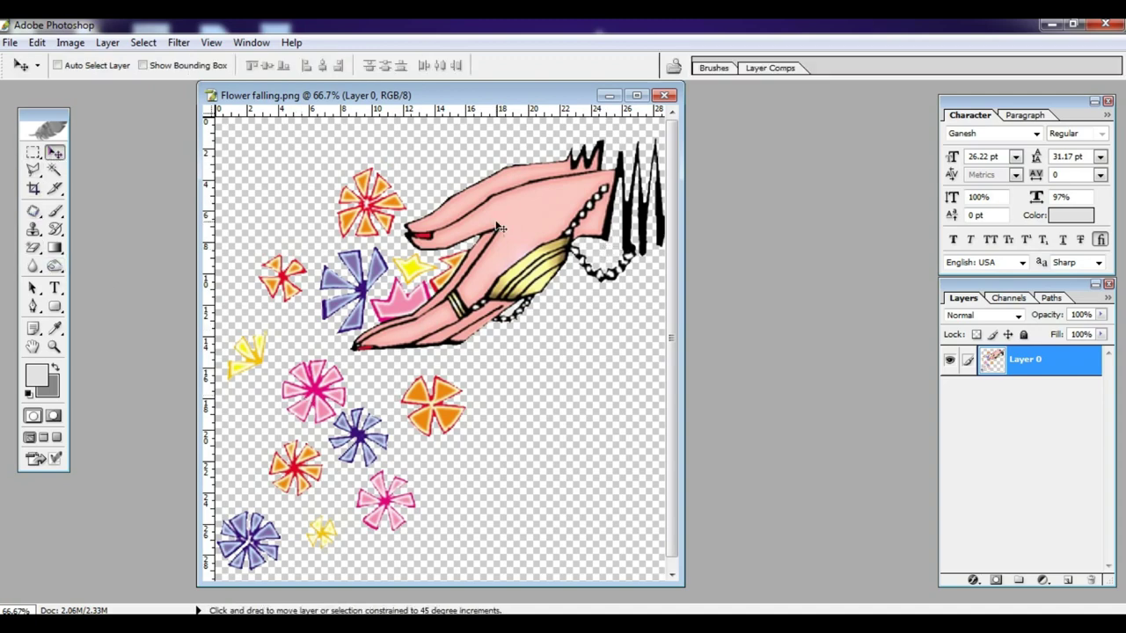
Save the image as a non-interlaced PNG named Flower, then close without saving and quit Photoshop.
key("ctrl+shift+s")
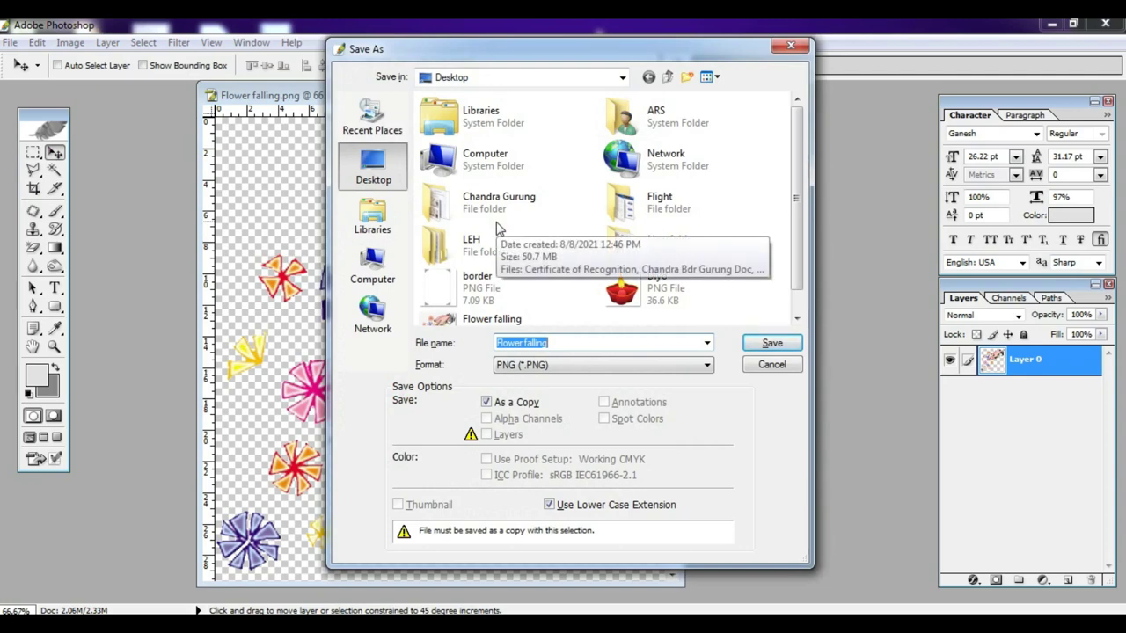
left_click(567, 345)
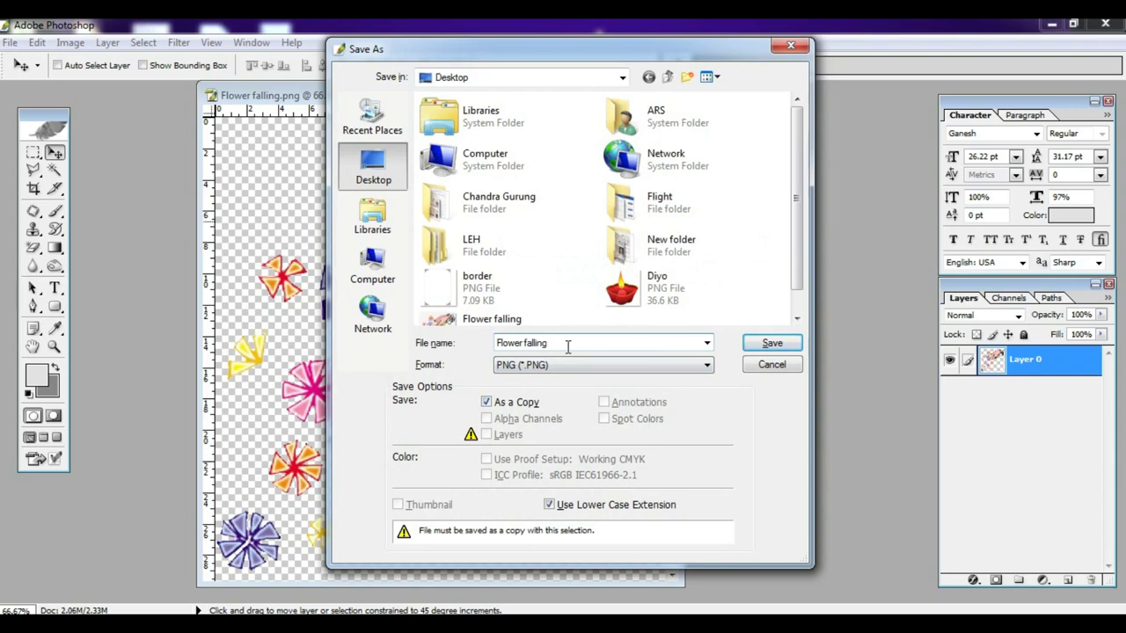
key("BackSpace")
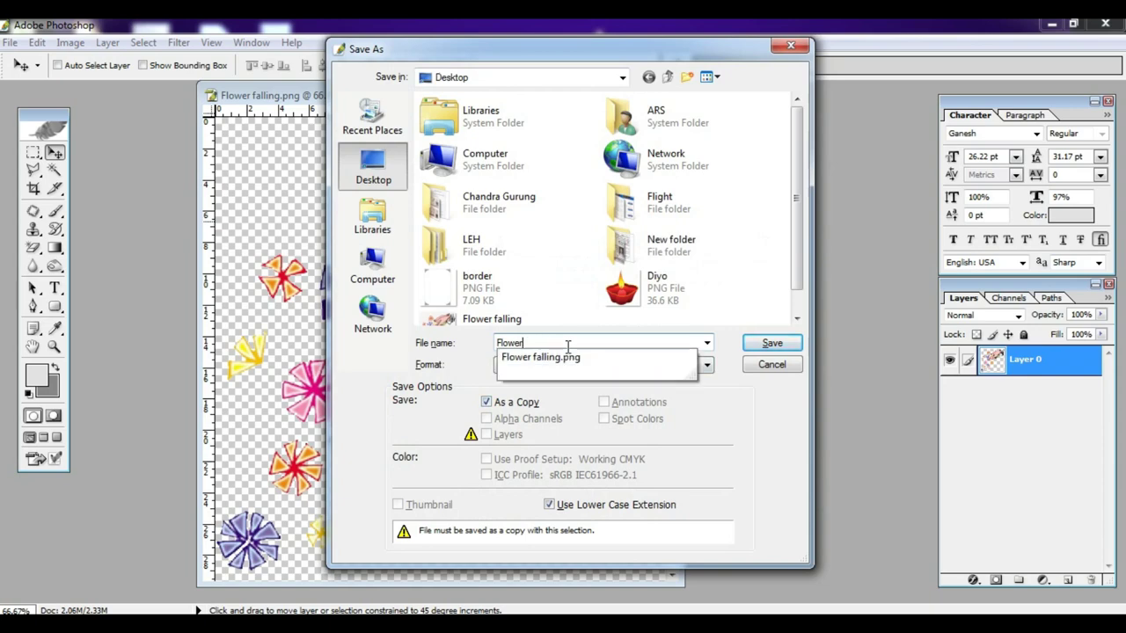
left_click(769, 344)
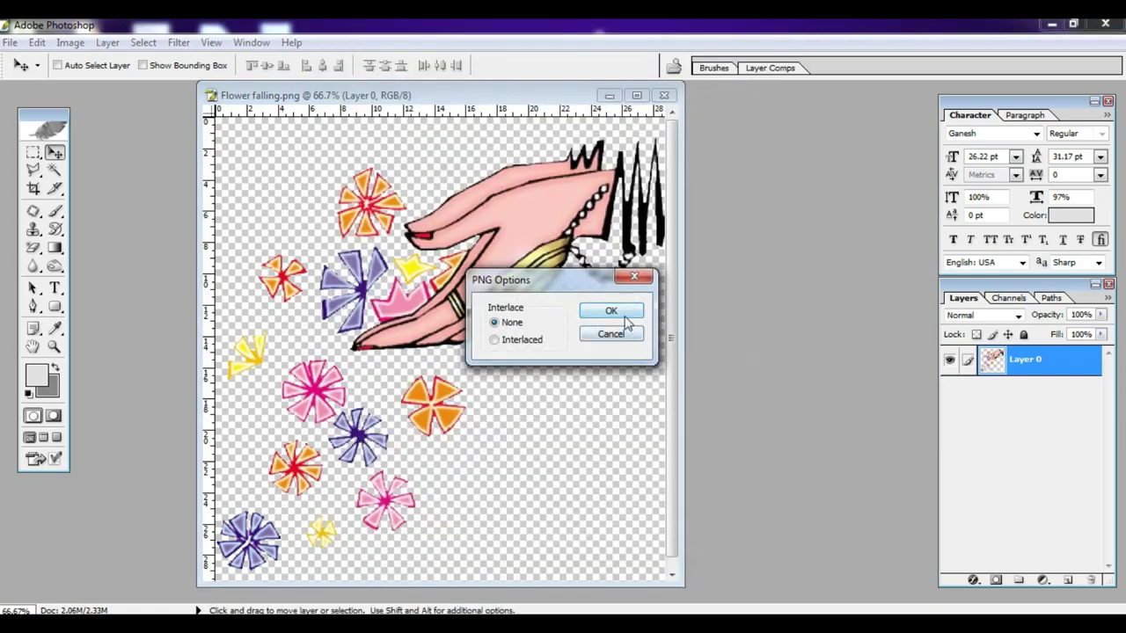
left_click(614, 312)
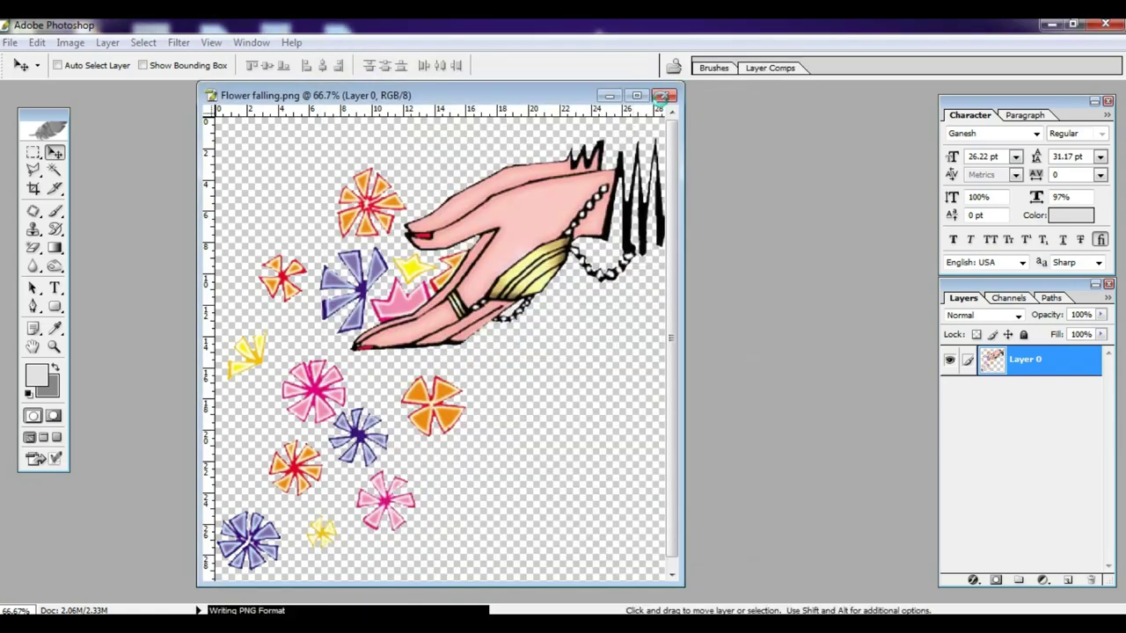
left_click(664, 95)
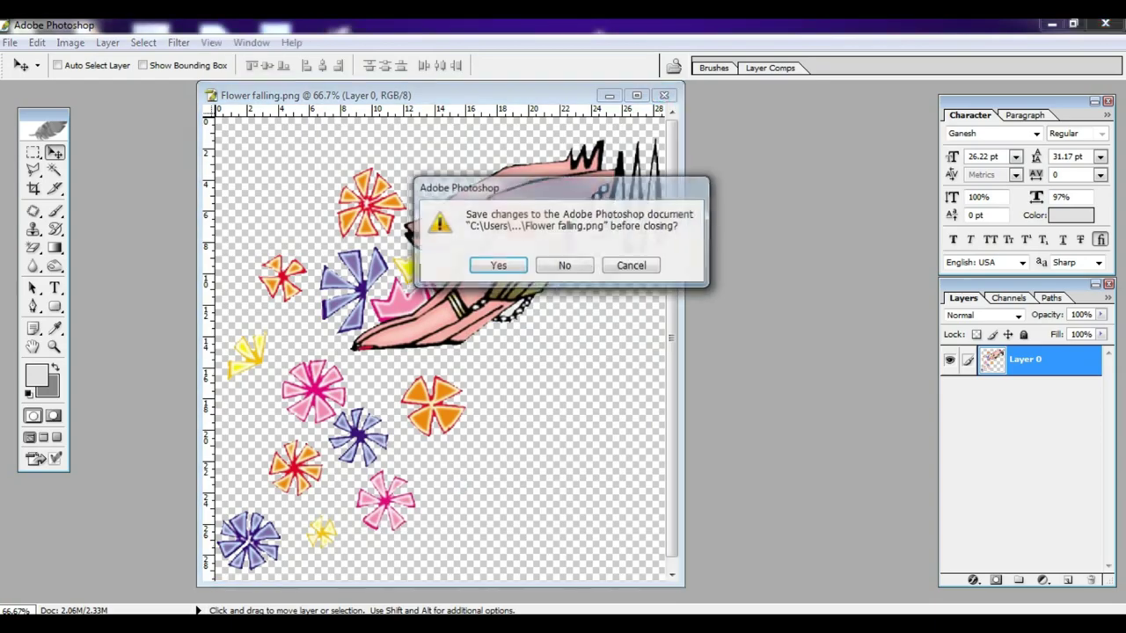
left_click(564, 265)
left_click(1106, 24)
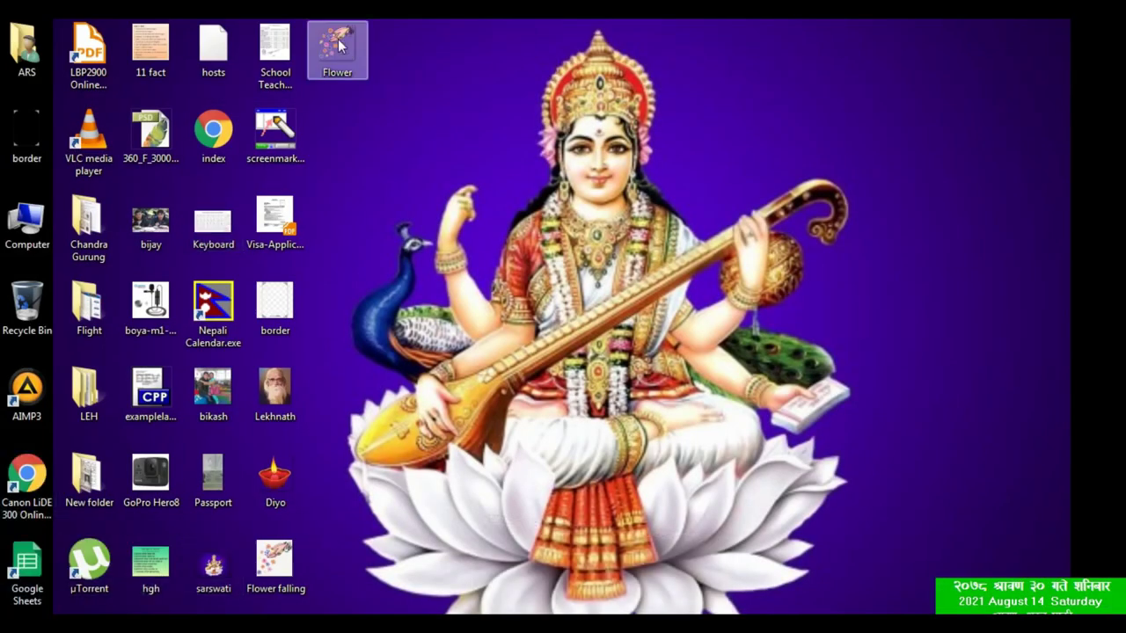
Permanently delete the leftover Flower falling file from the desktop.
left_click(278, 569)
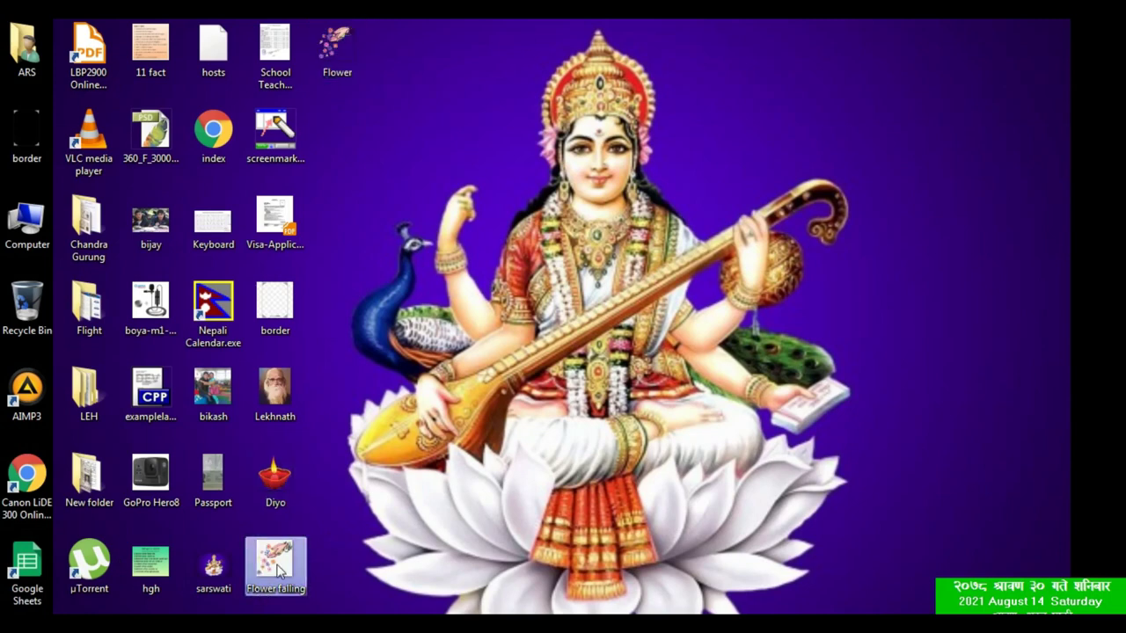
key("shift+Delete")
key("Return")
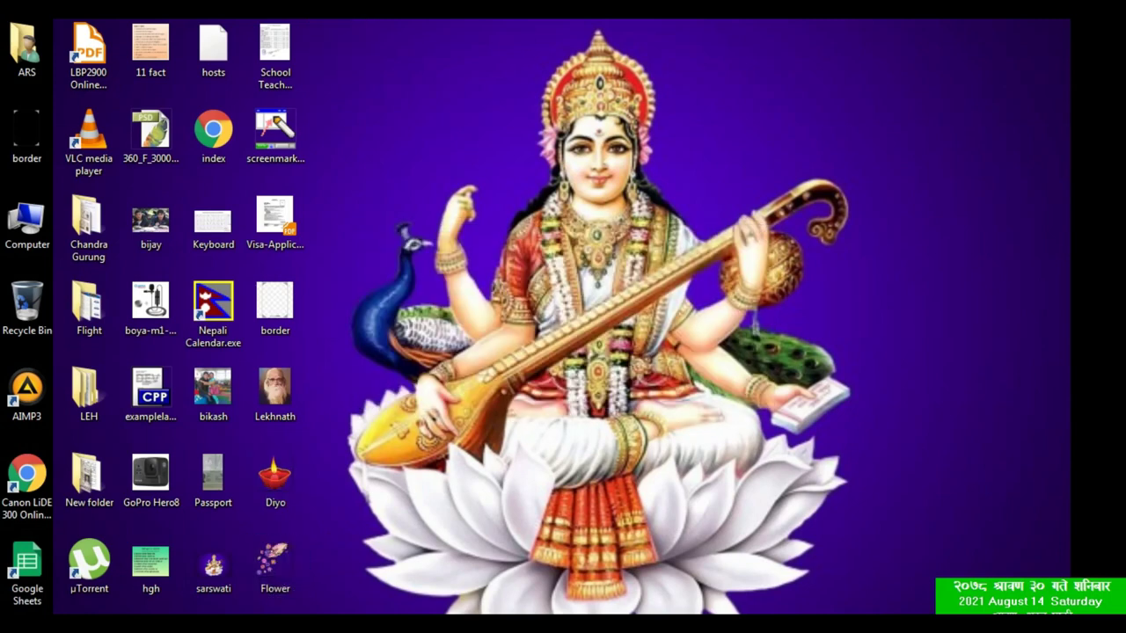
Return to the Document1 certificate and bring up Insert Picture on the Desktop folder.
mouse_move(777, 559)
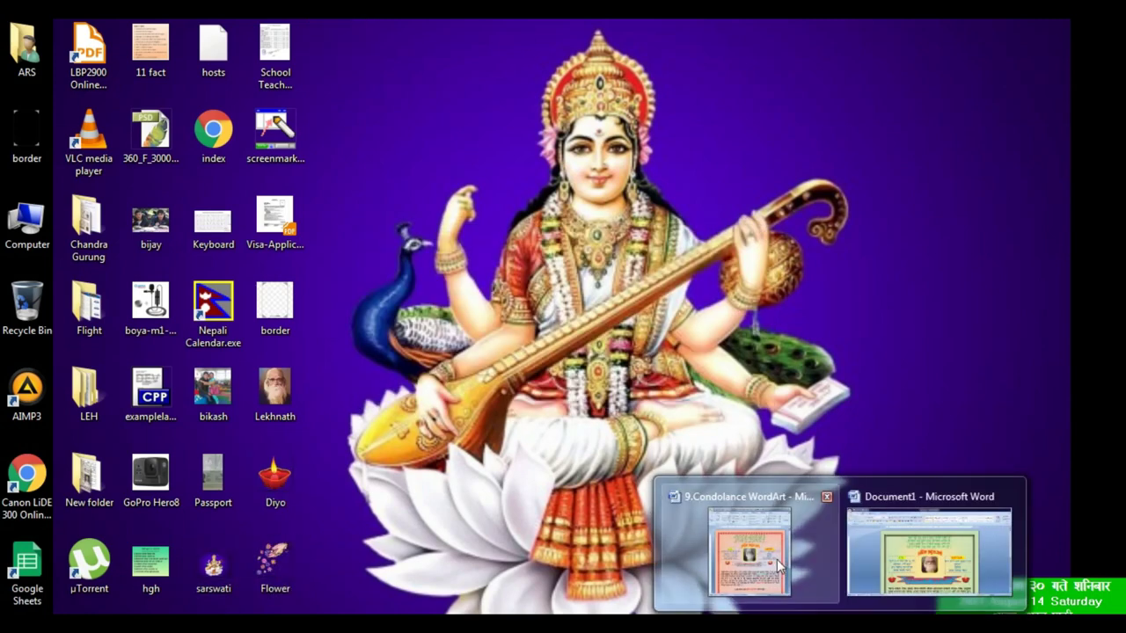
left_click(927, 566)
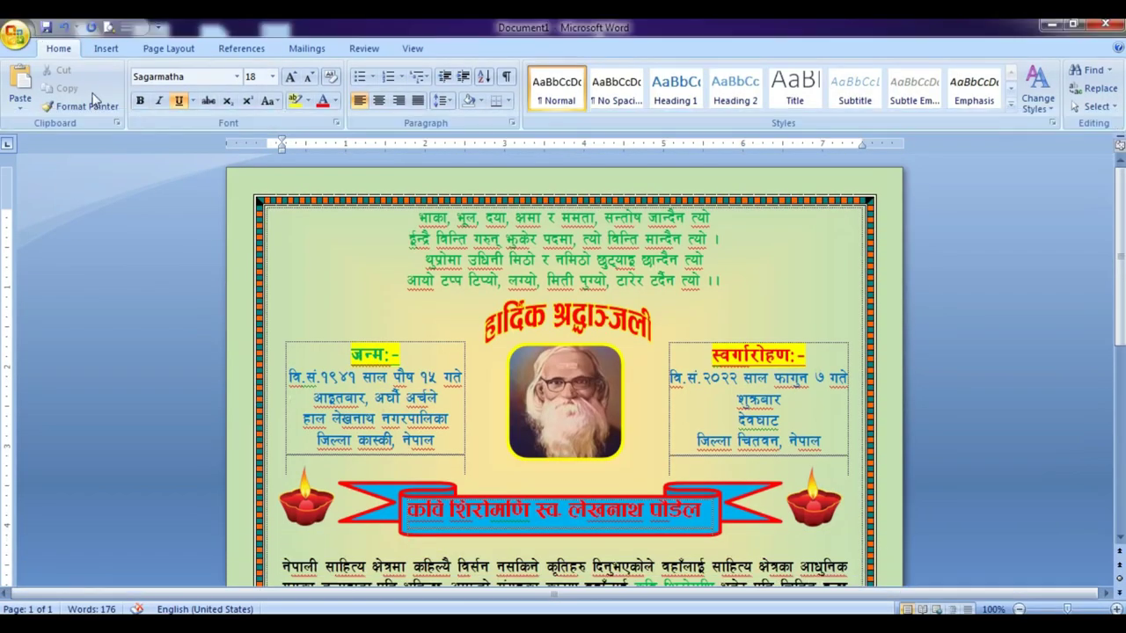
scroll(335, 329, "down", 3)
scroll(349, 370, "down", 3)
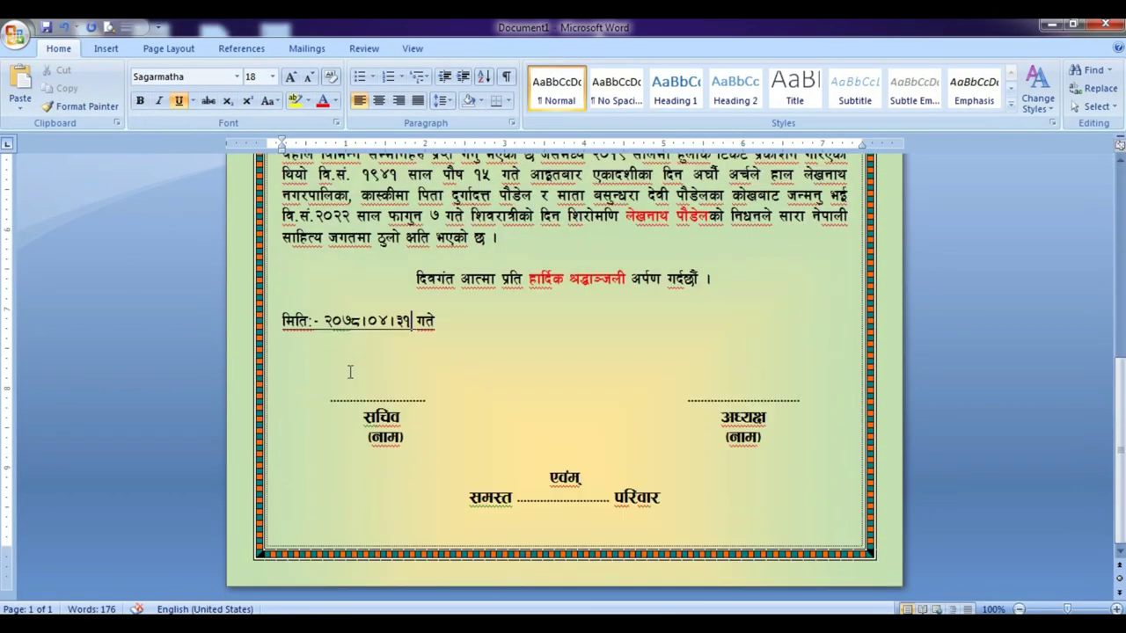
scroll(349, 370, "up", 2)
scroll(349, 370, "up", 3)
scroll(349, 370, "up", 4)
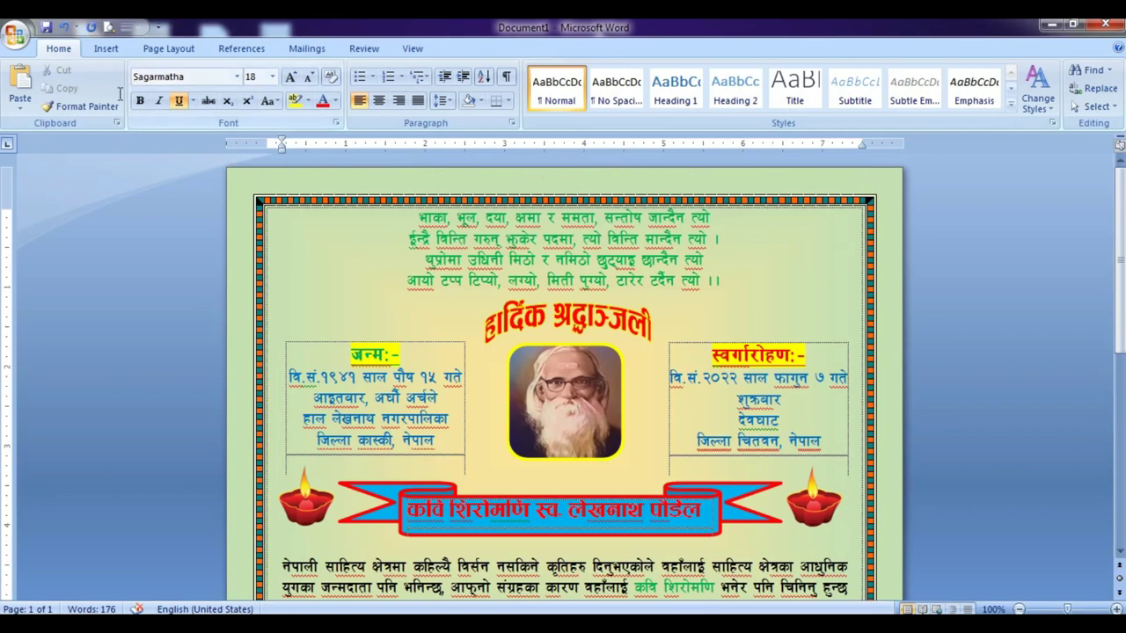
left_click(102, 49)
left_click(172, 92)
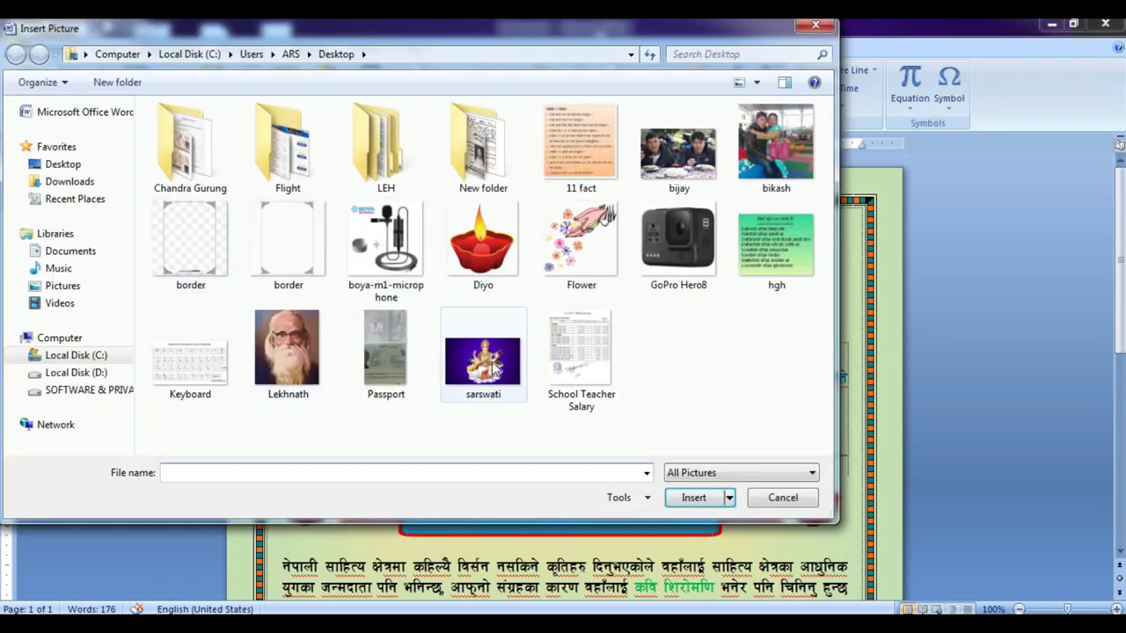
Insert the Flower image and set its text wrapping to In Front of Text.
left_click(583, 244)
left_click(693, 498)
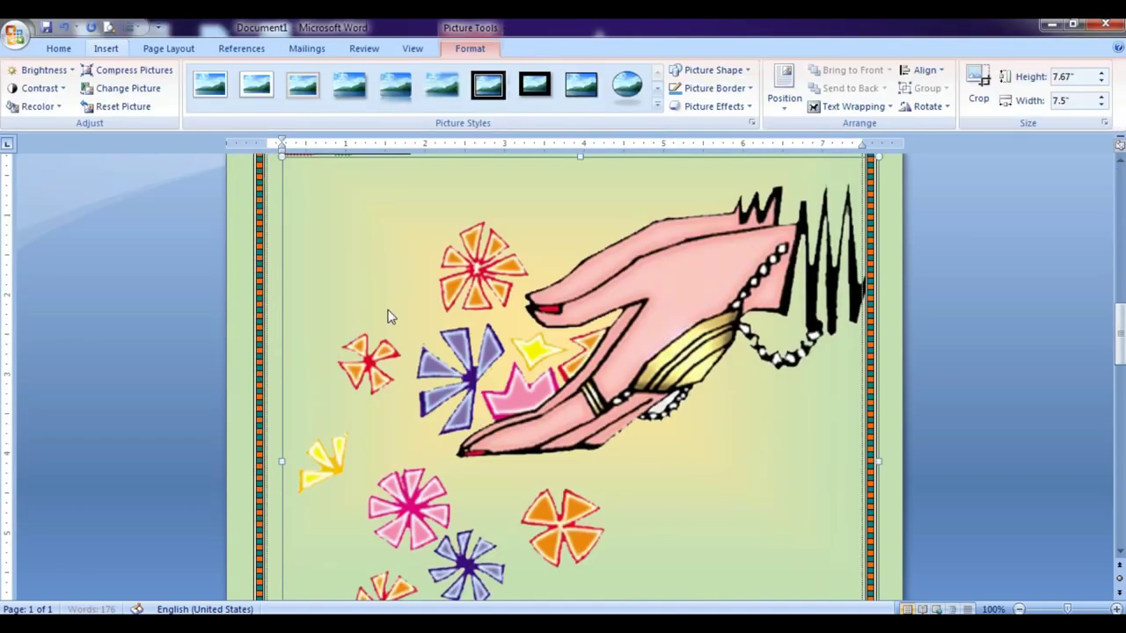
left_click(852, 106)
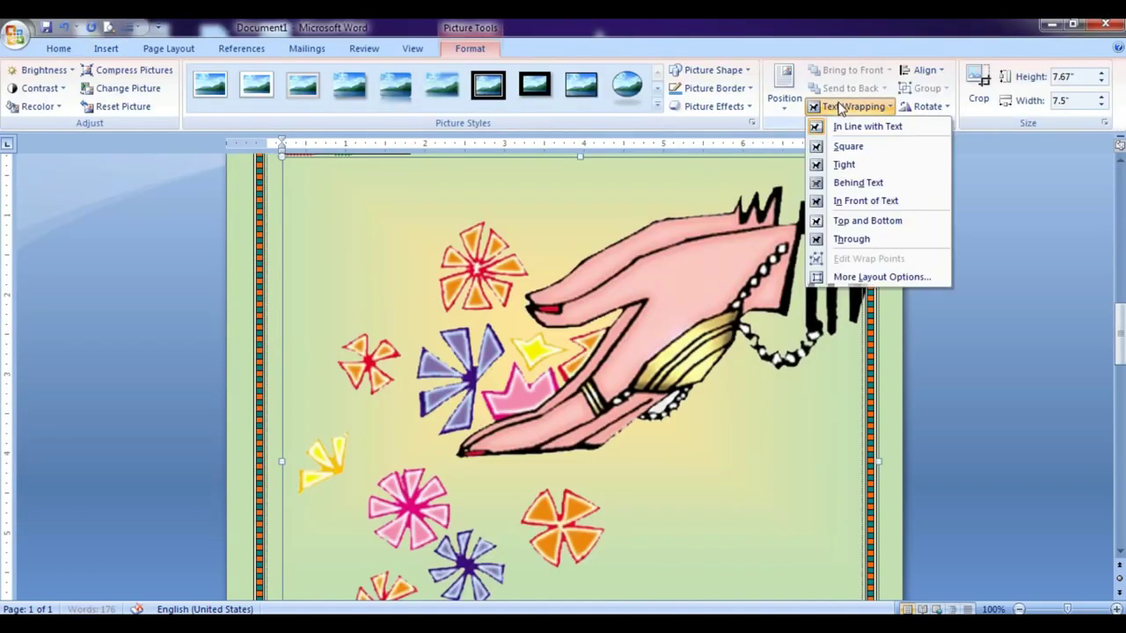
left_click(857, 201)
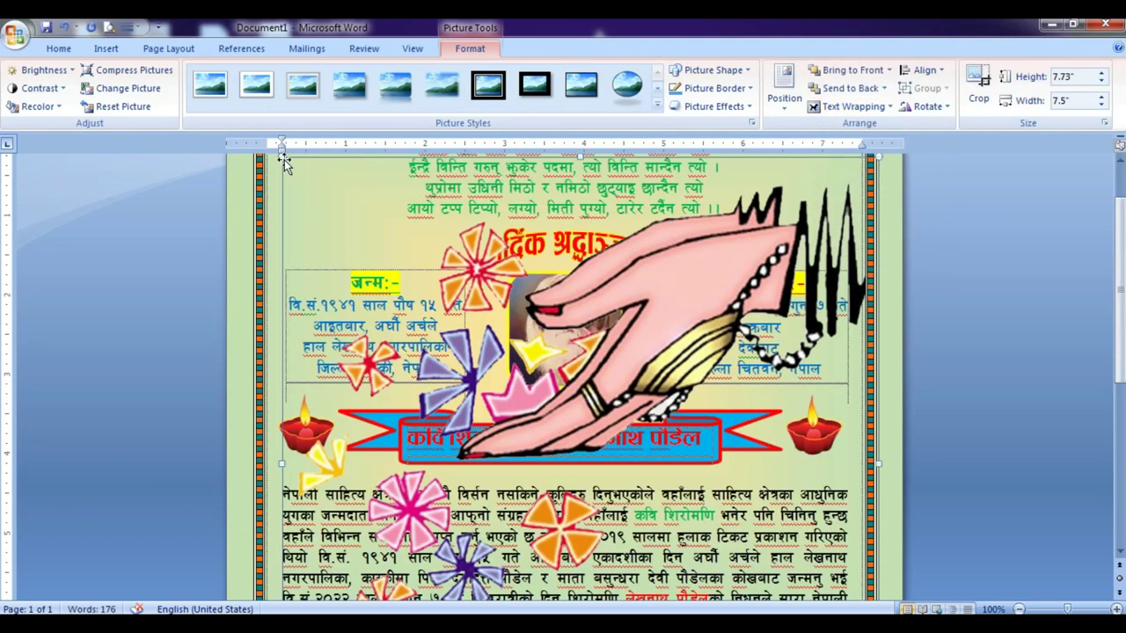
Shrink the hand-and-flowers picture down to a small size near the page top.
mouse_move(283, 164)
left_mouse_down()
mouse_move(634, 497)
mouse_move(616, 503)
left_mouse_up()
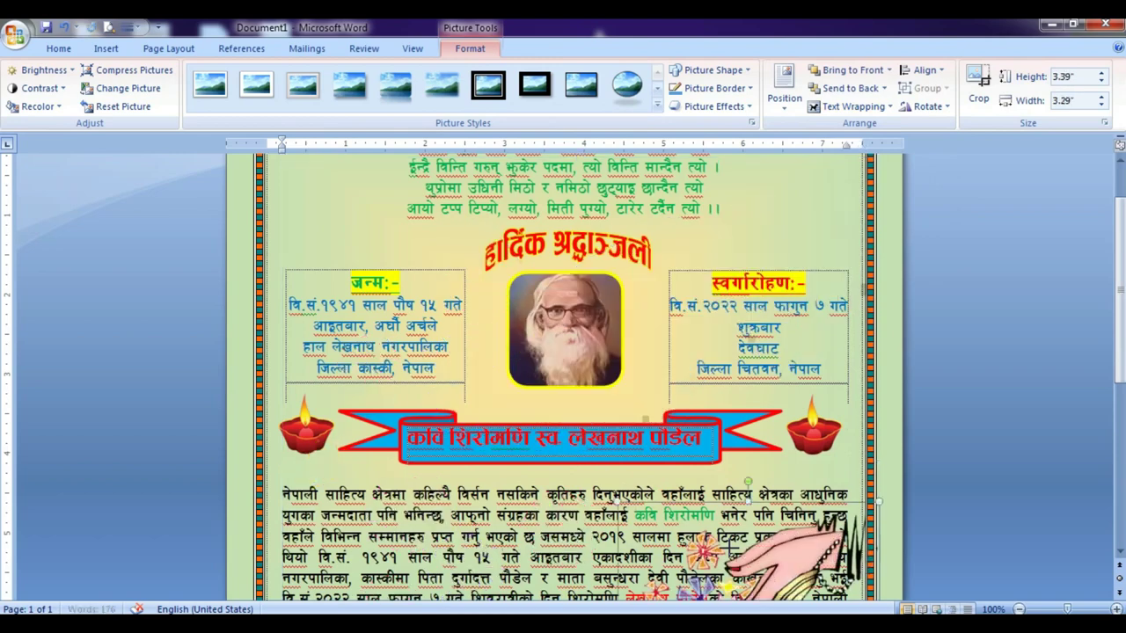
left_click_drag(729, 547, 458, 280)
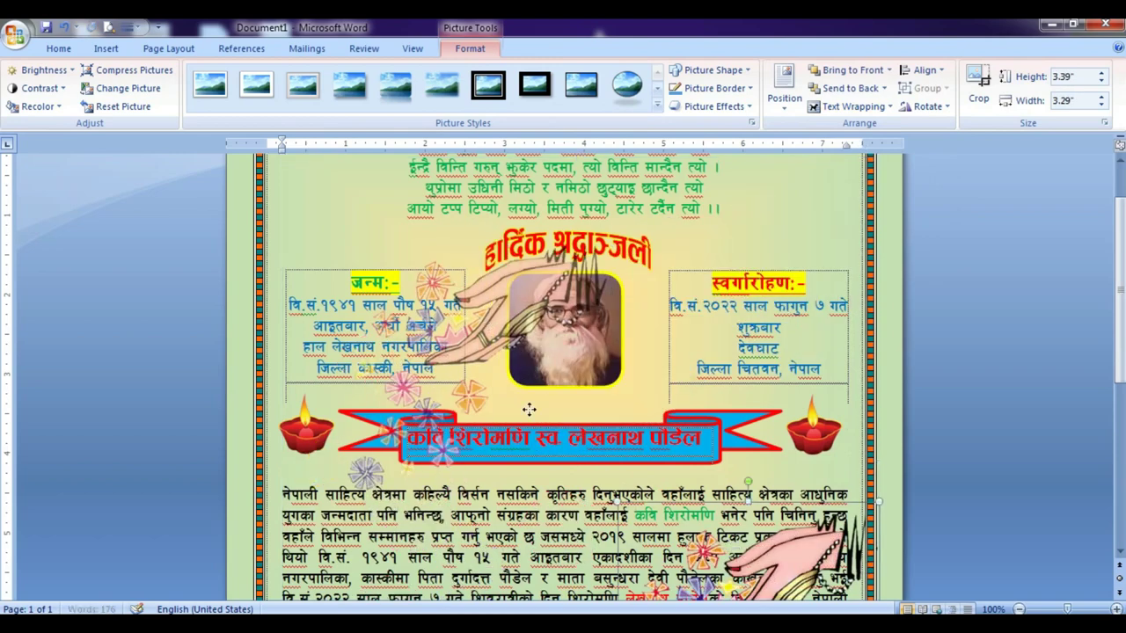
left_click_drag(529, 409, 528, 410)
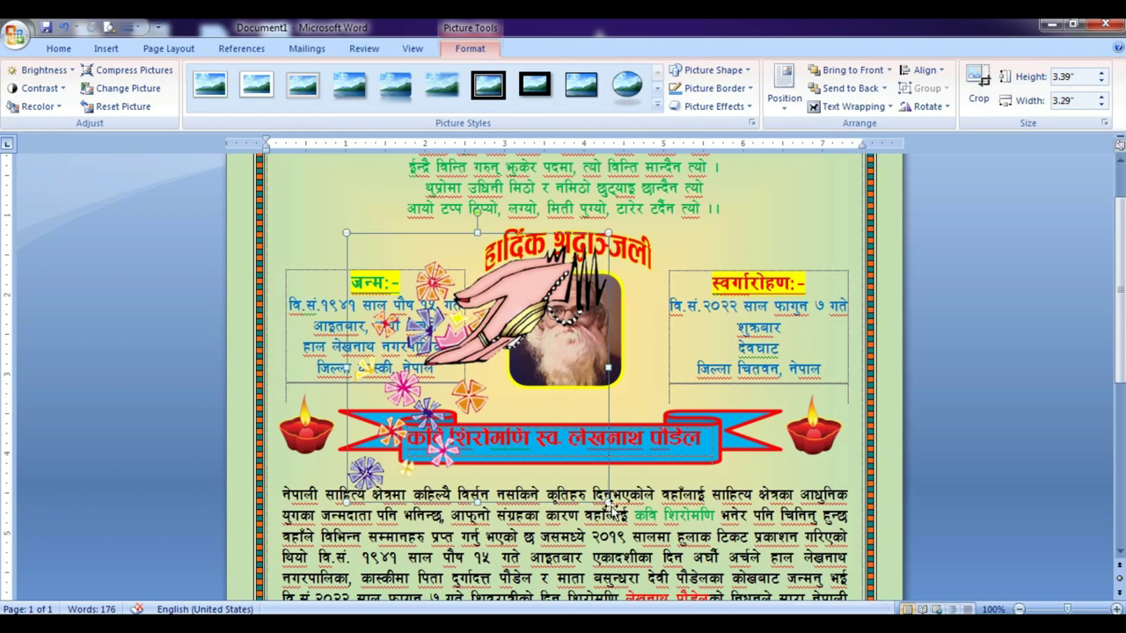
left_click_drag(509, 399, 409, 291)
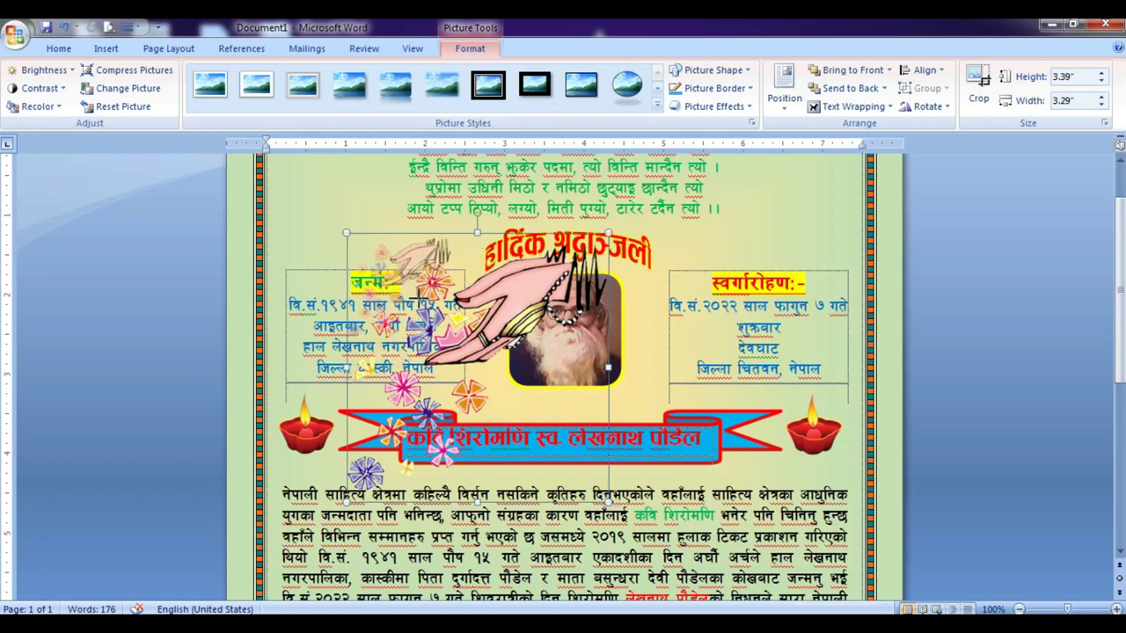
left_click_drag(325, 233, 327, 230)
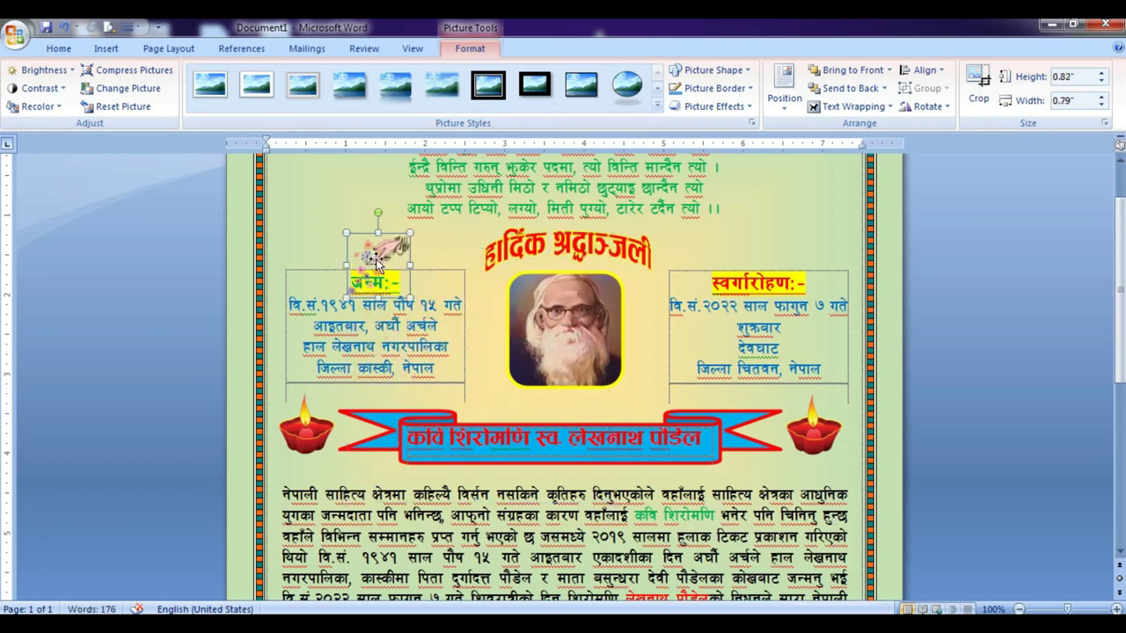
mouse_move(397, 243)
left_mouse_down()
mouse_move(361, 239)
mouse_move(394, 274)
left_mouse_up()
Place the small flower picture beside the top right of the poem lines.
mouse_move(368, 225)
left_mouse_down()
mouse_move(777, 205)
mouse_move(761, 211)
left_mouse_up()
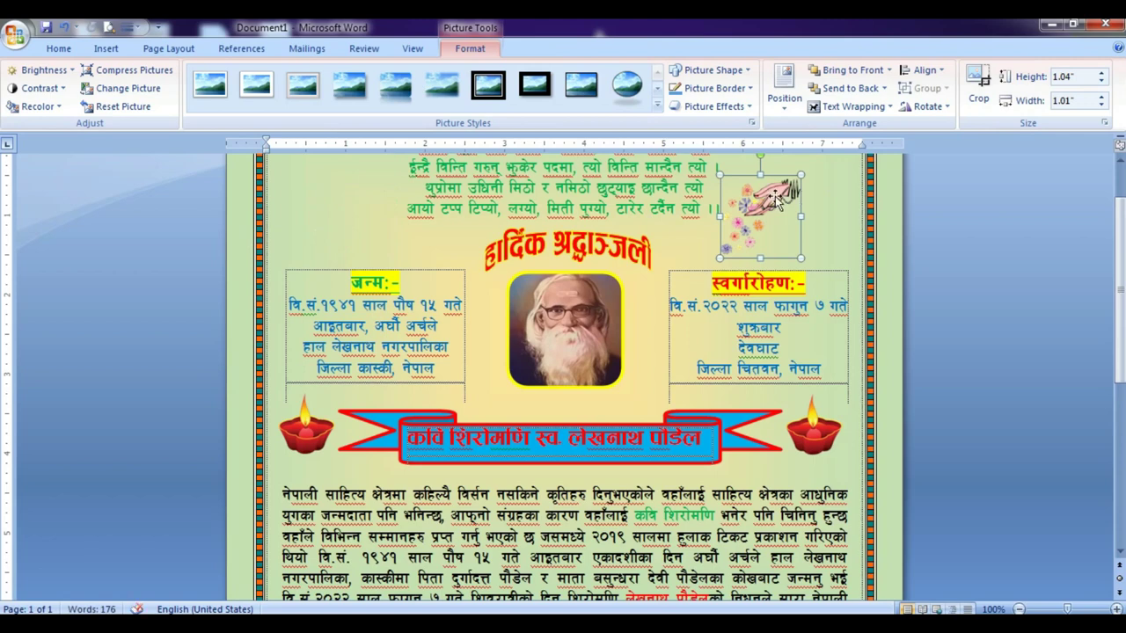
left_click_drag(771, 202, 708, 214)
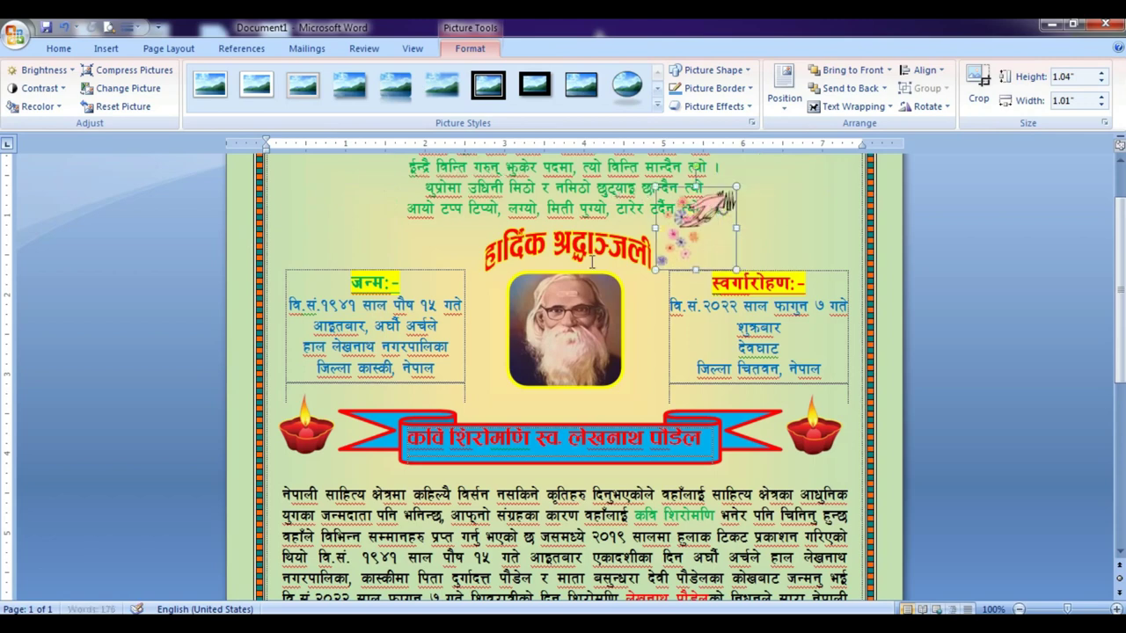
scroll(616, 211, "up", 2)
left_click_drag(728, 272, 791, 264)
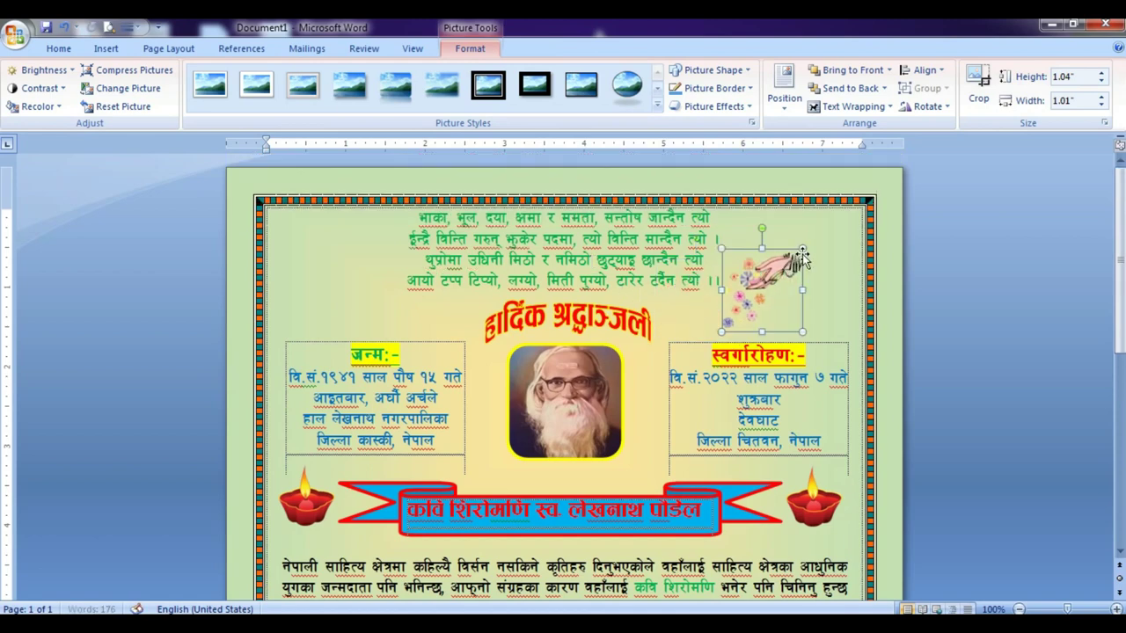
mouse_move(798, 257)
left_mouse_down()
mouse_move(847, 220)
mouse_move(792, 260)
left_mouse_up()
Copy the hand-and-flowers picture to the left side of the verse lines.
left_click(756, 233)
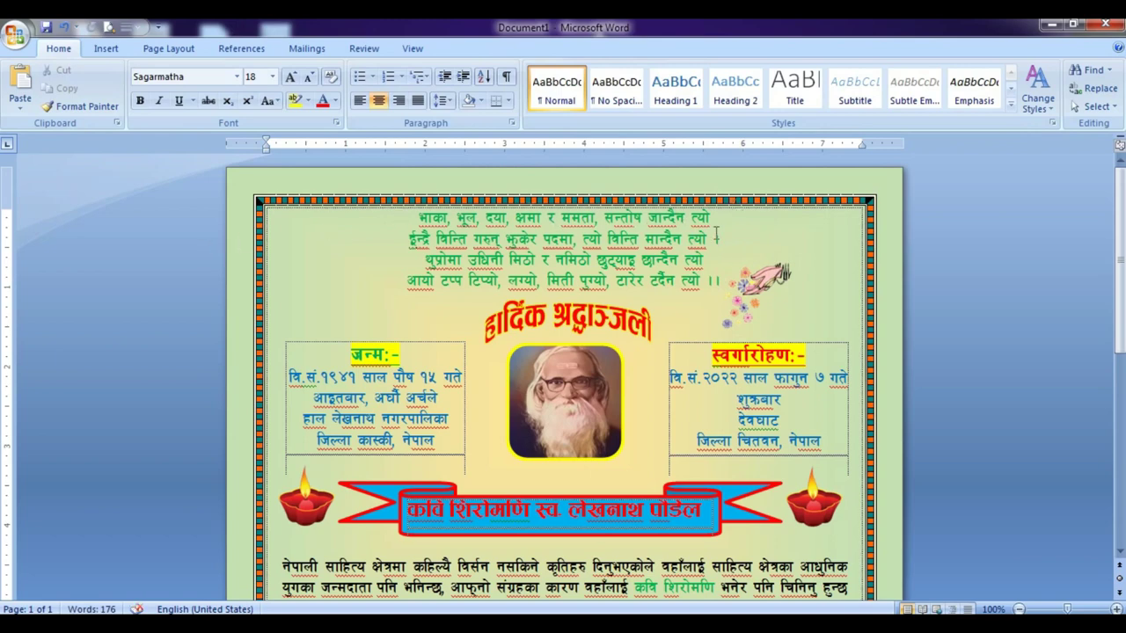
left_click(762, 280)
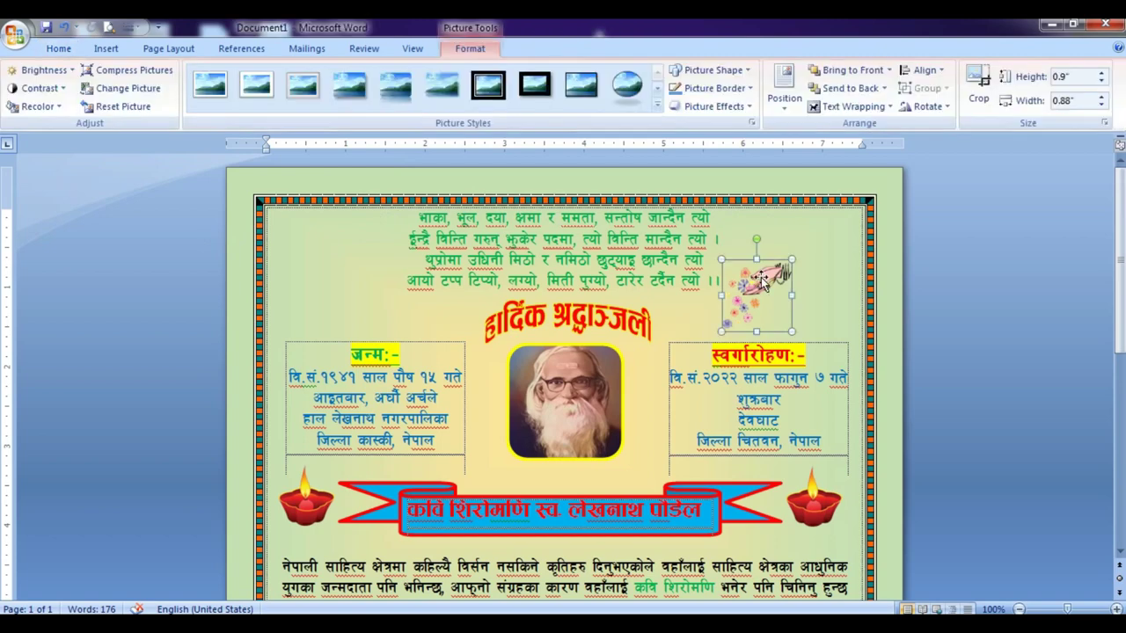
mouse_move(762, 280)
left_mouse_down()
mouse_move(764, 298)
mouse_move(342, 285)
left_mouse_up()
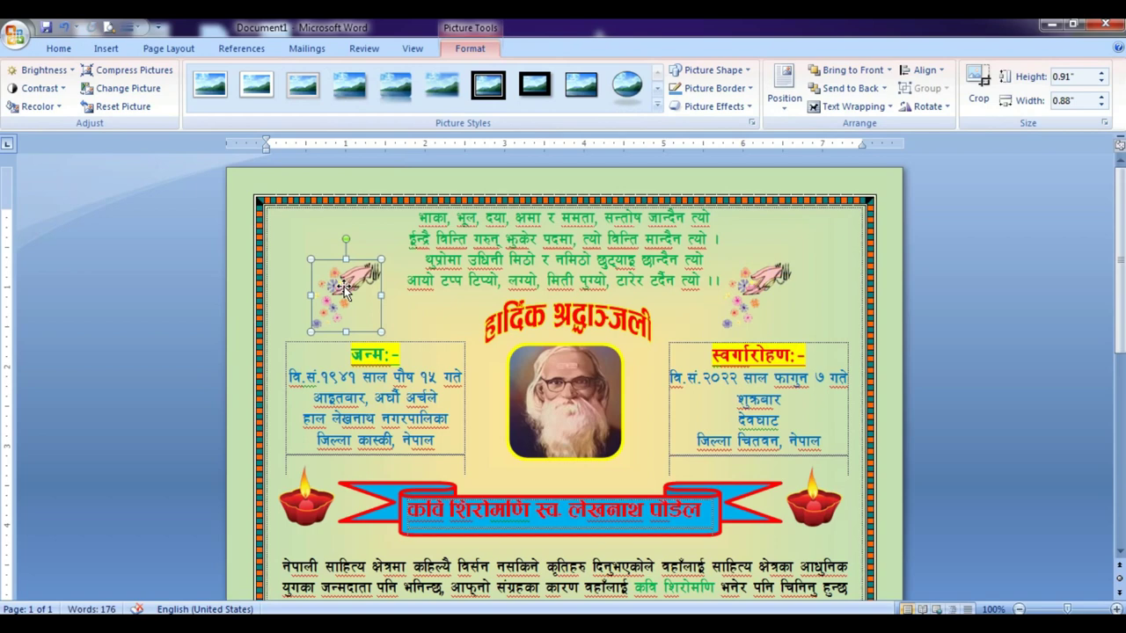
Flip the copied picture horizontally so it faces the right-hand one.
right_click(344, 289)
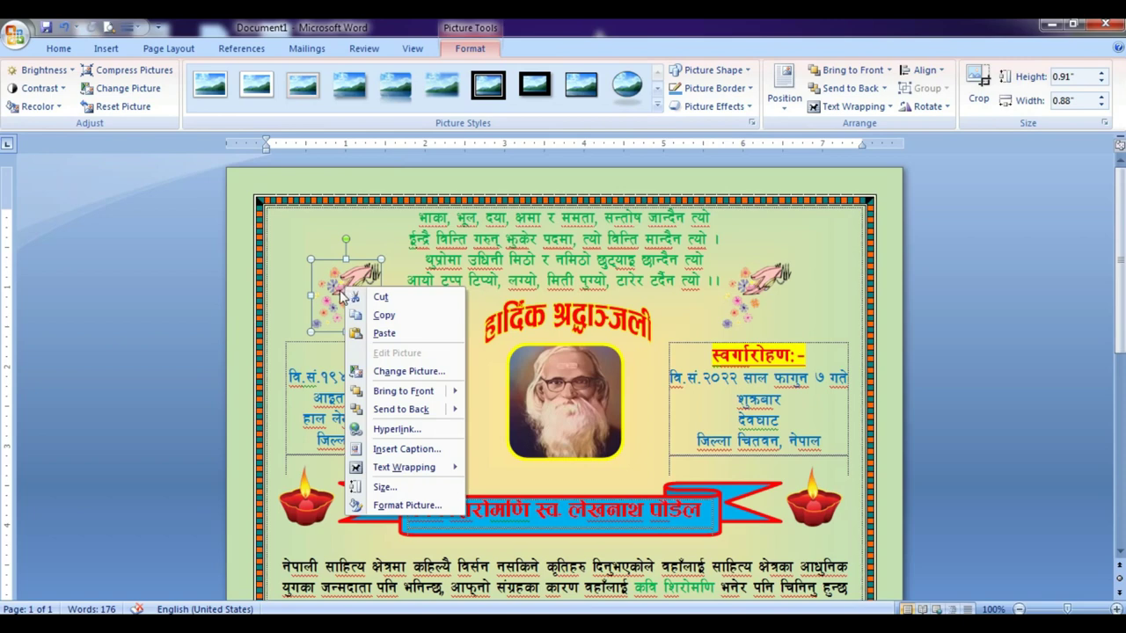
left_click(343, 299)
left_click(946, 115)
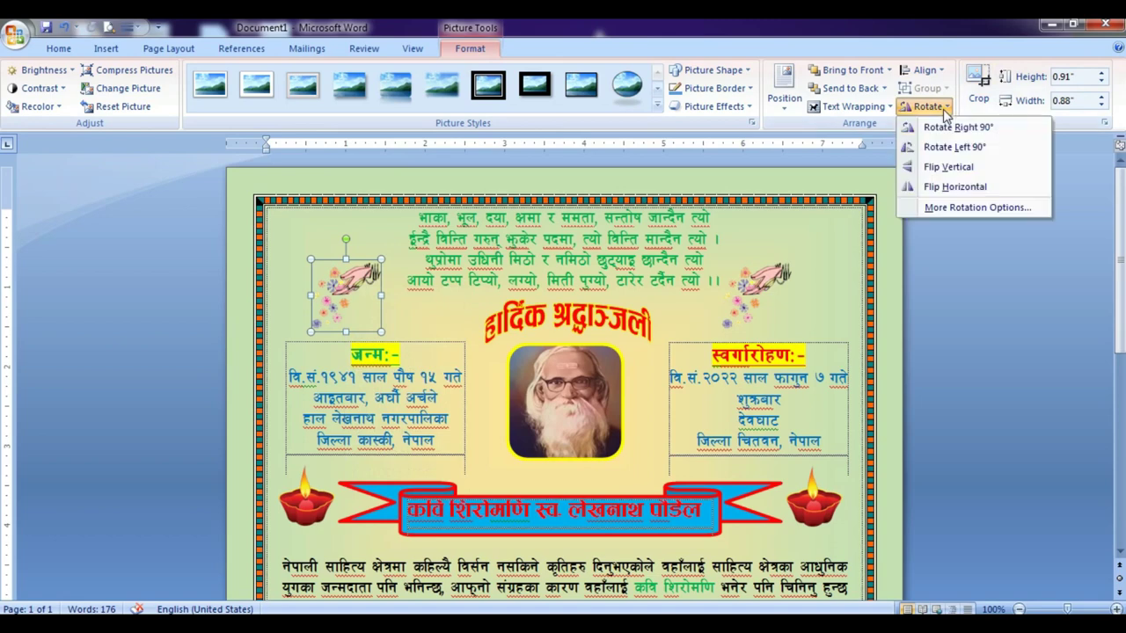
left_click(943, 187)
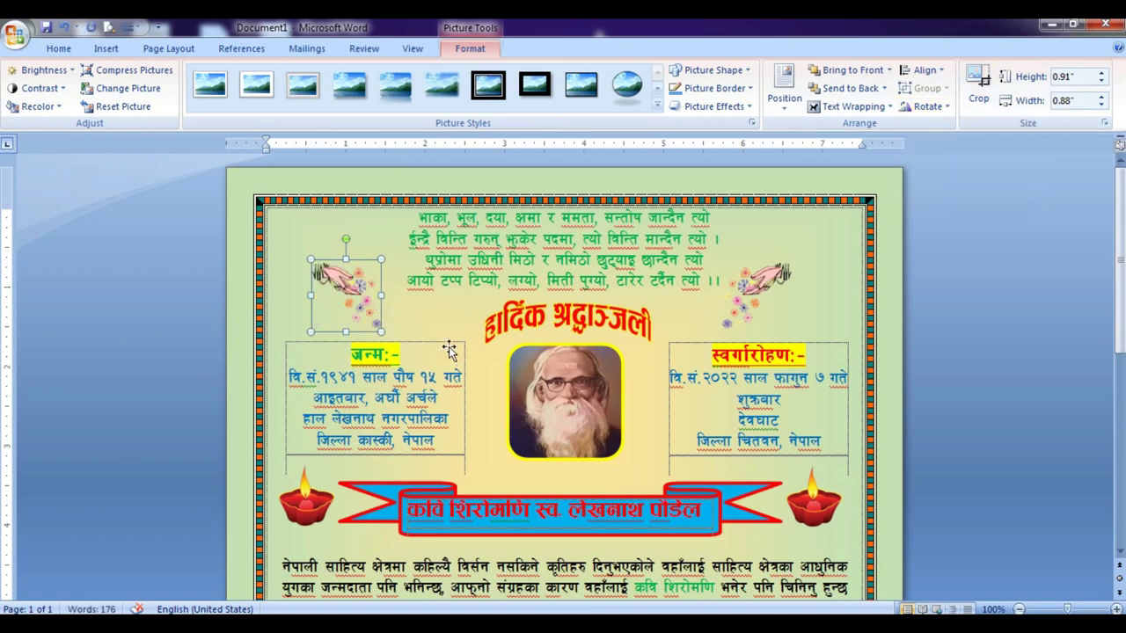
Nudge the mirrored copy slightly right, trying a 90° right turn and reverting it.
left_click(442, 326)
left_click(370, 286)
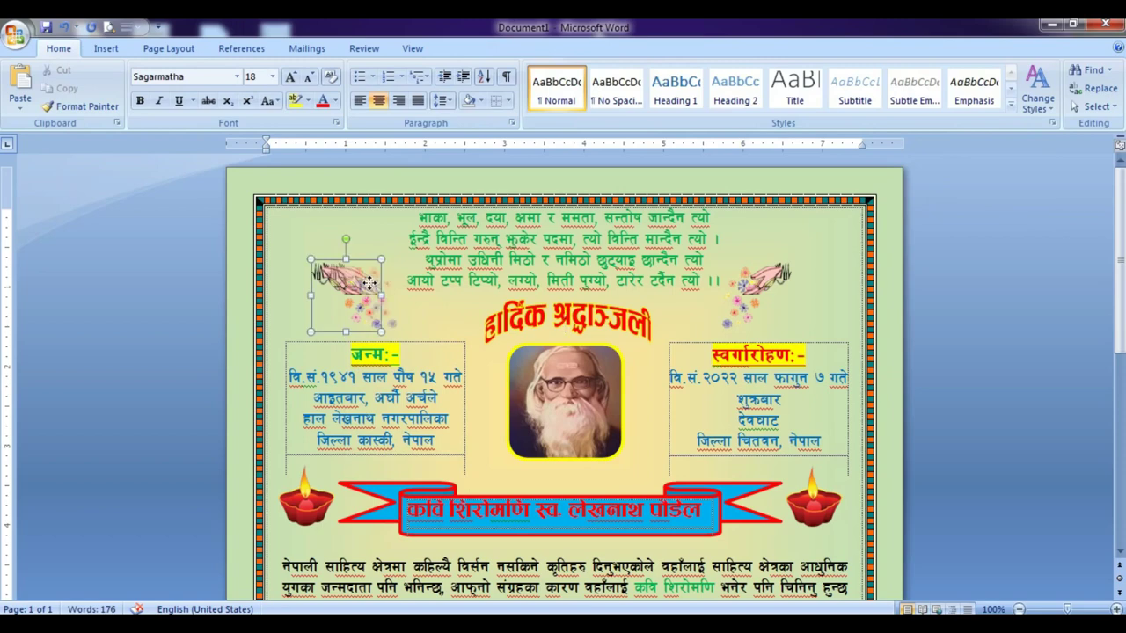
left_click_drag(370, 286, 385, 286)
double_click(384, 282)
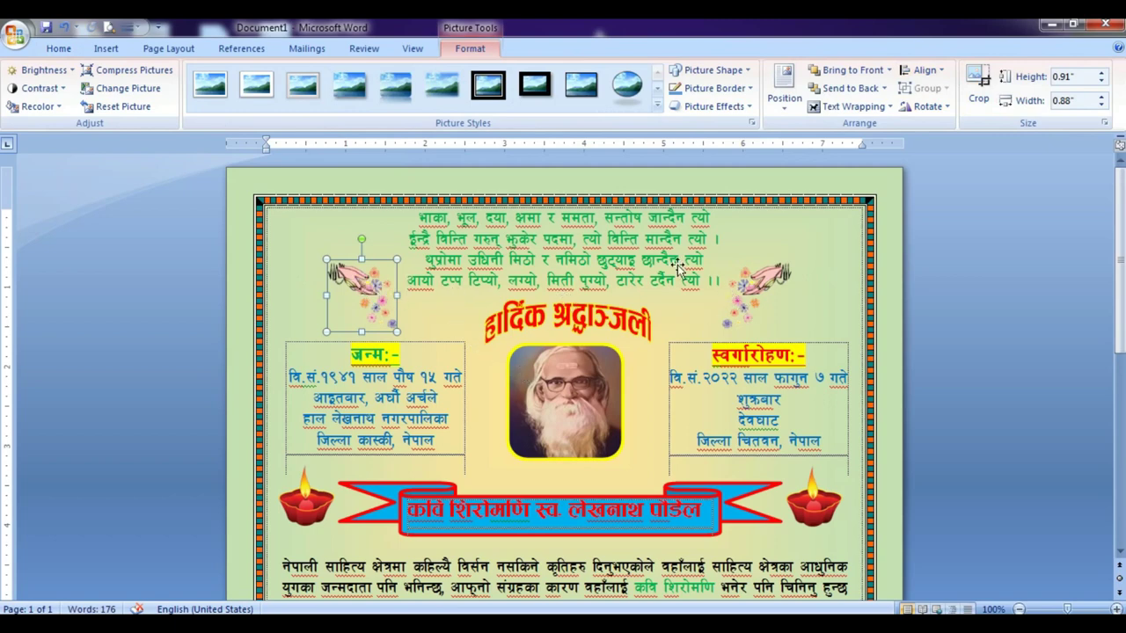
left_click(934, 106)
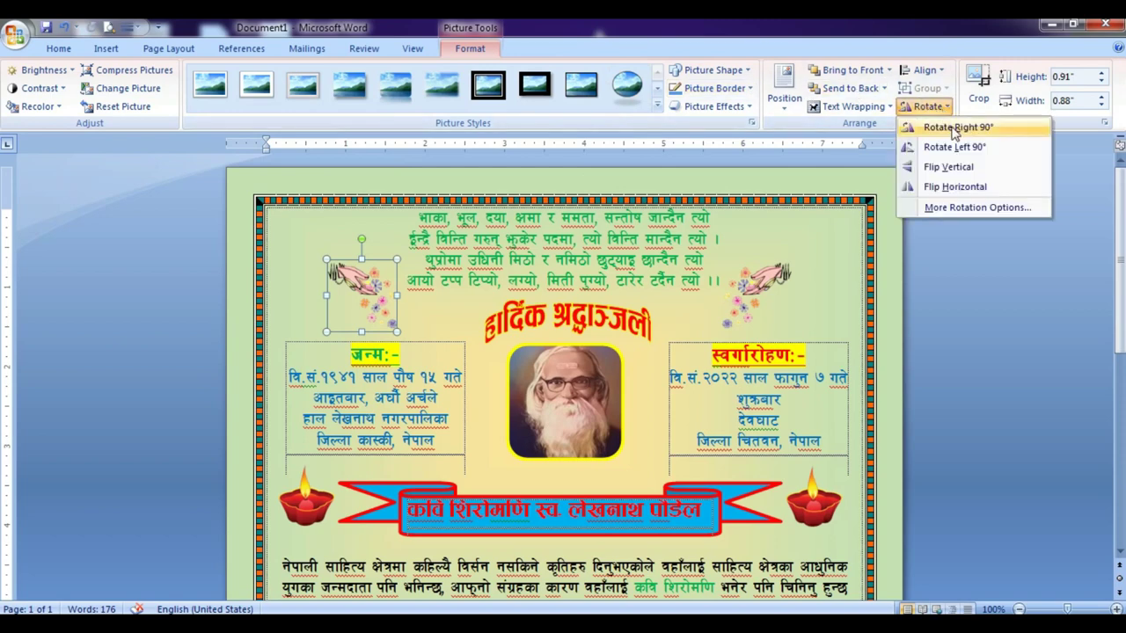
left_click(954, 127)
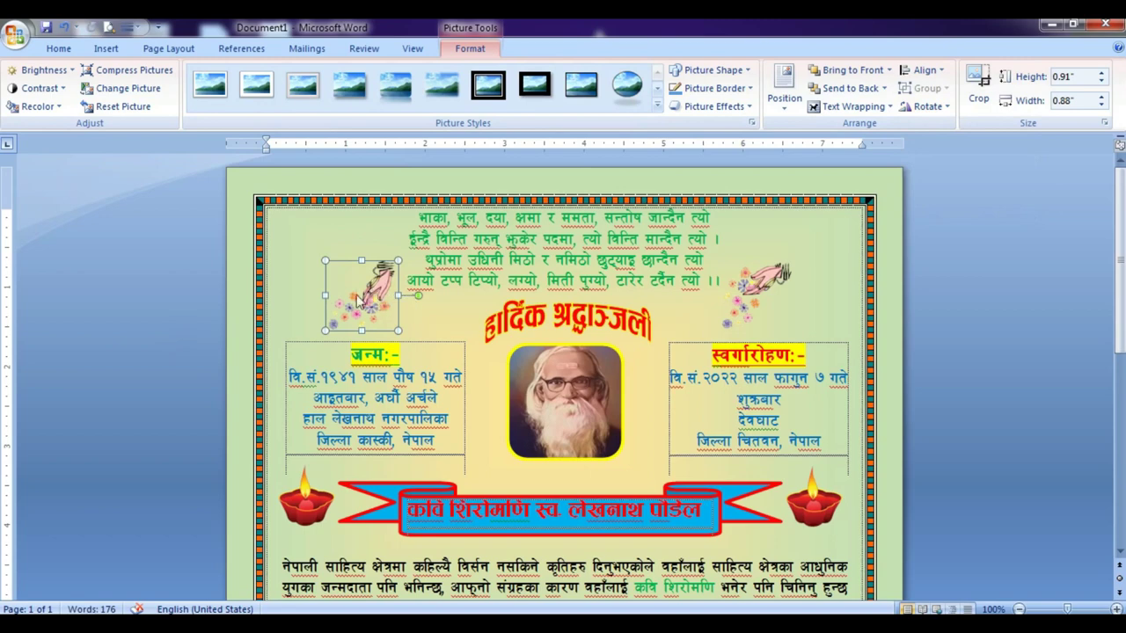
left_click(928, 106)
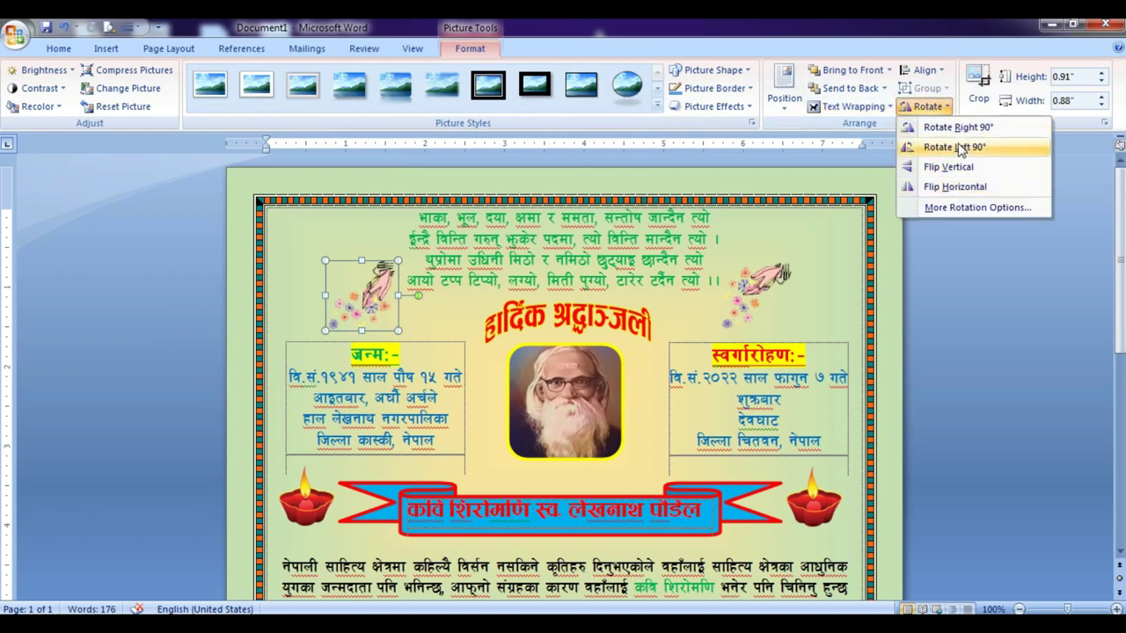
left_click(959, 147)
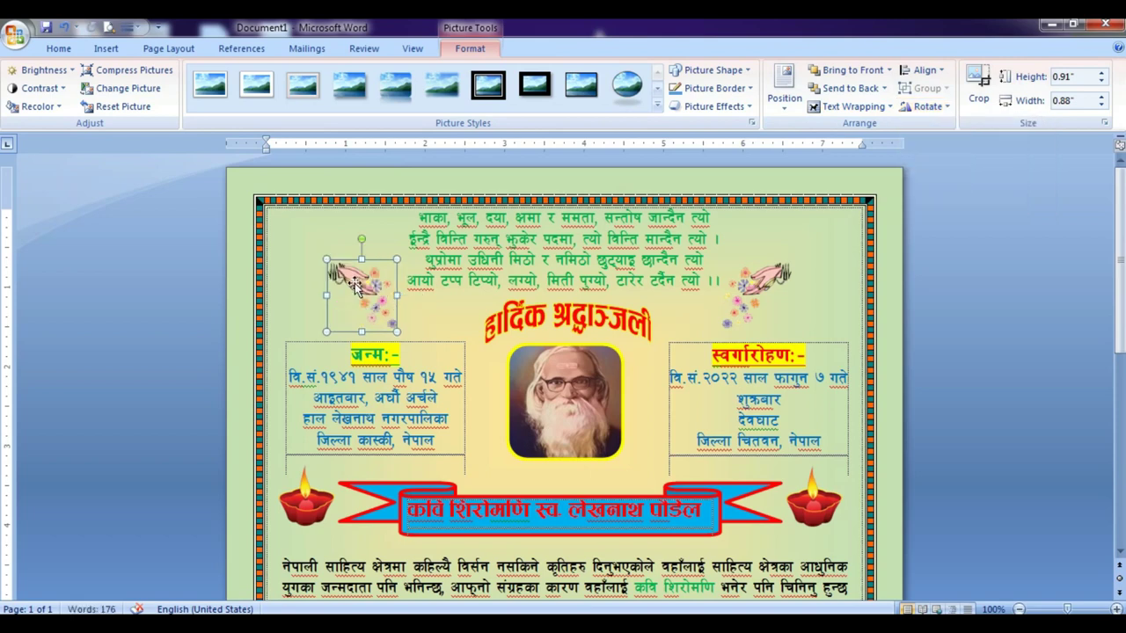
left_click(437, 328)
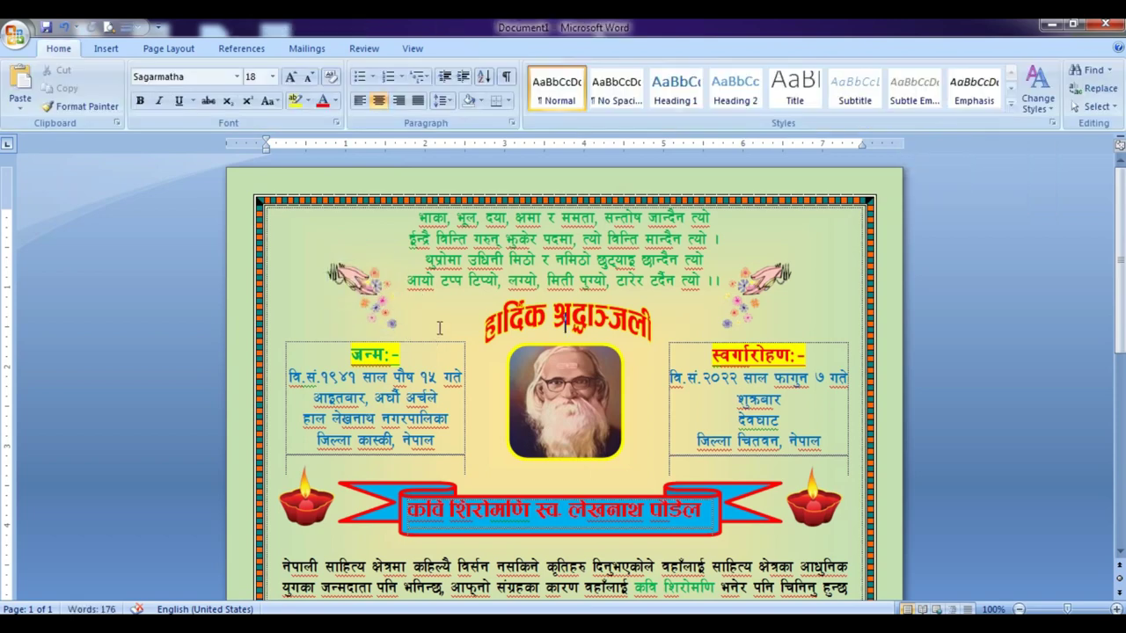
left_click(368, 297)
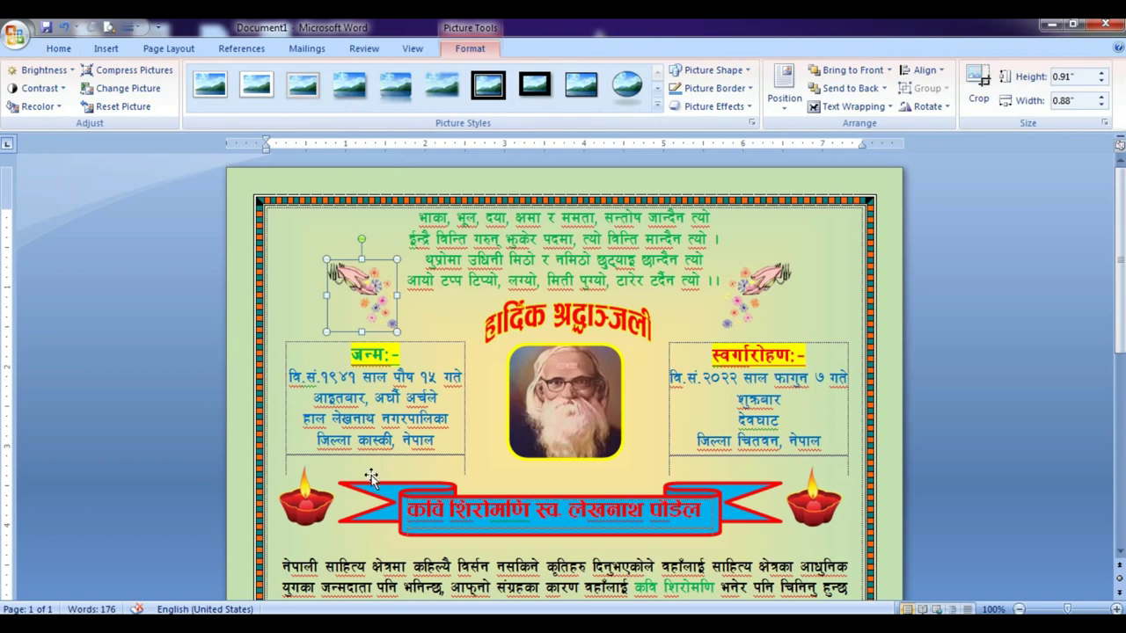
Flip the left diya lamp upside down and back upright, then deselect it.
left_click(308, 510)
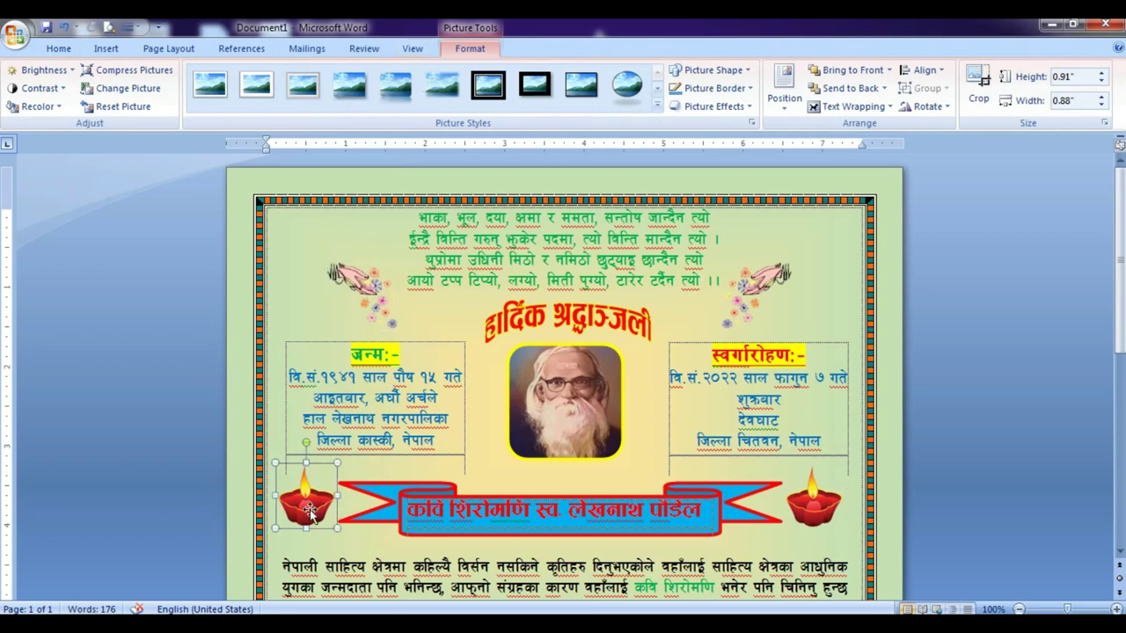
left_click(931, 107)
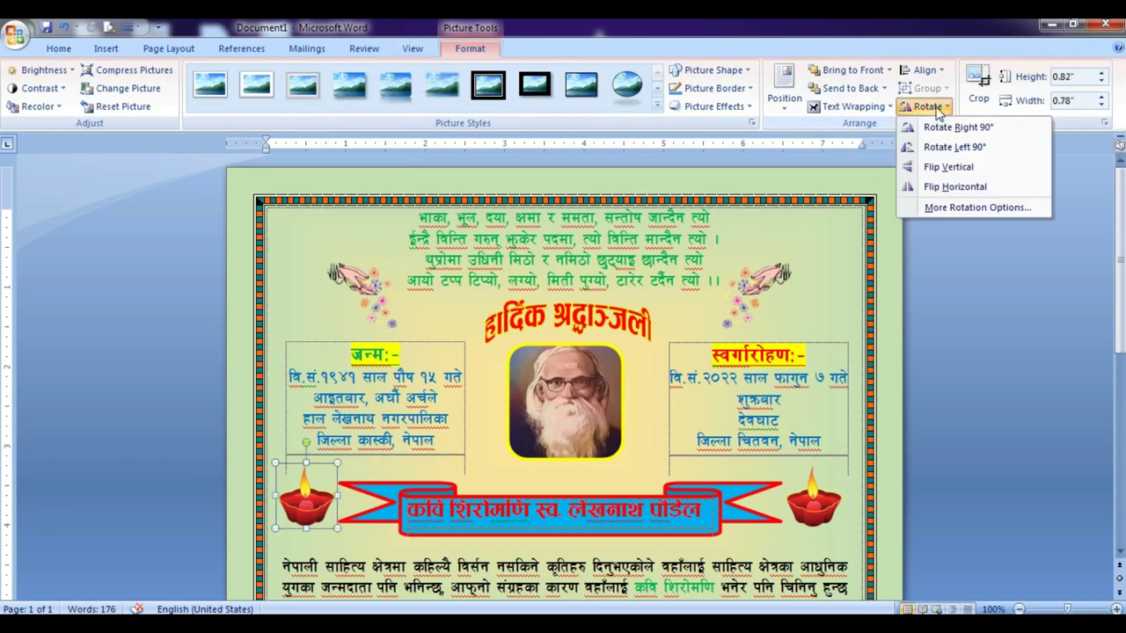
left_click(941, 168)
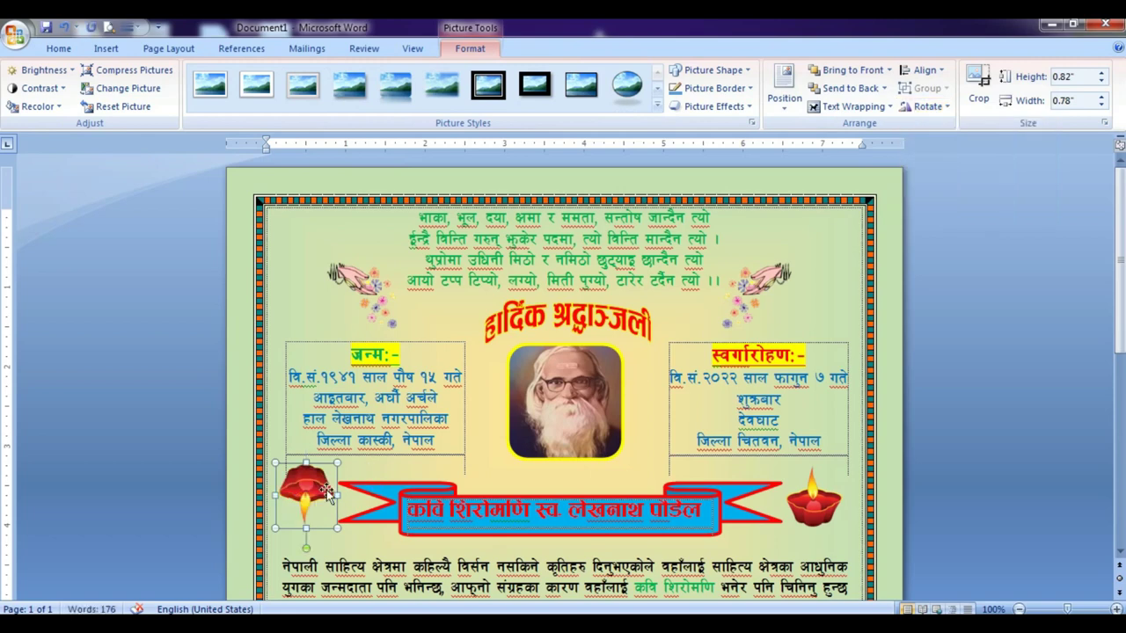
left_click(930, 106)
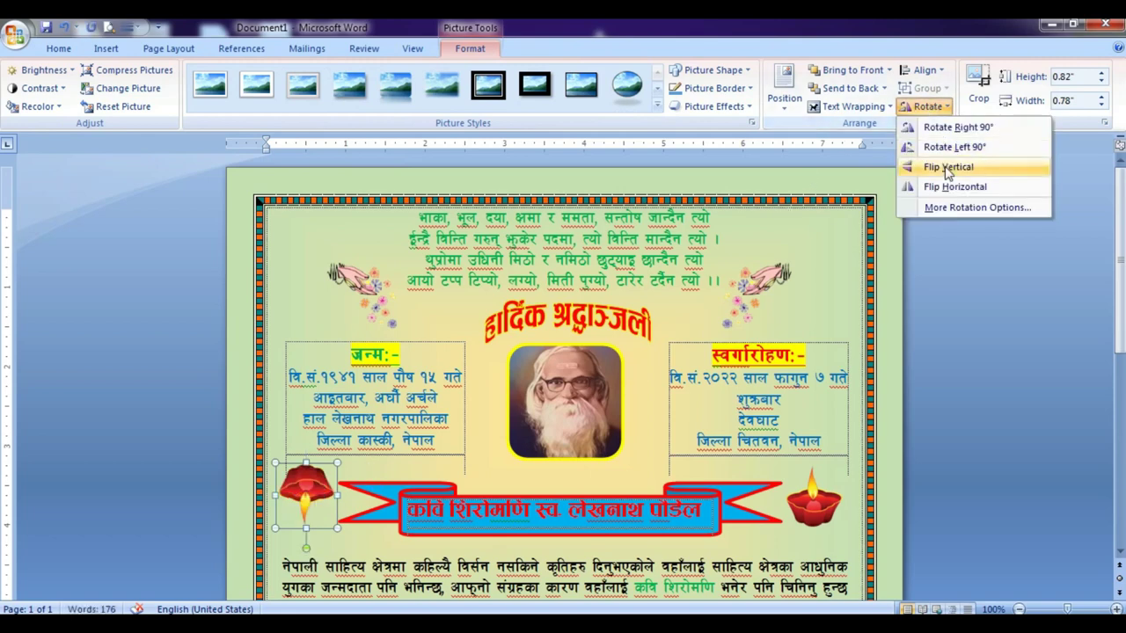
left_click(943, 168)
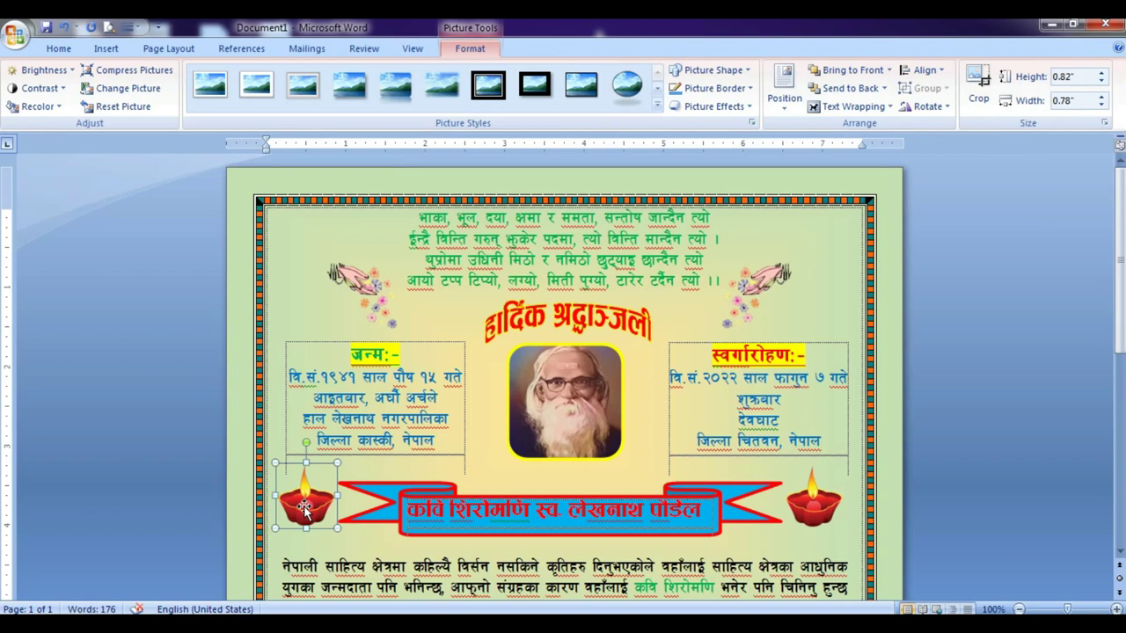
left_click(498, 473)
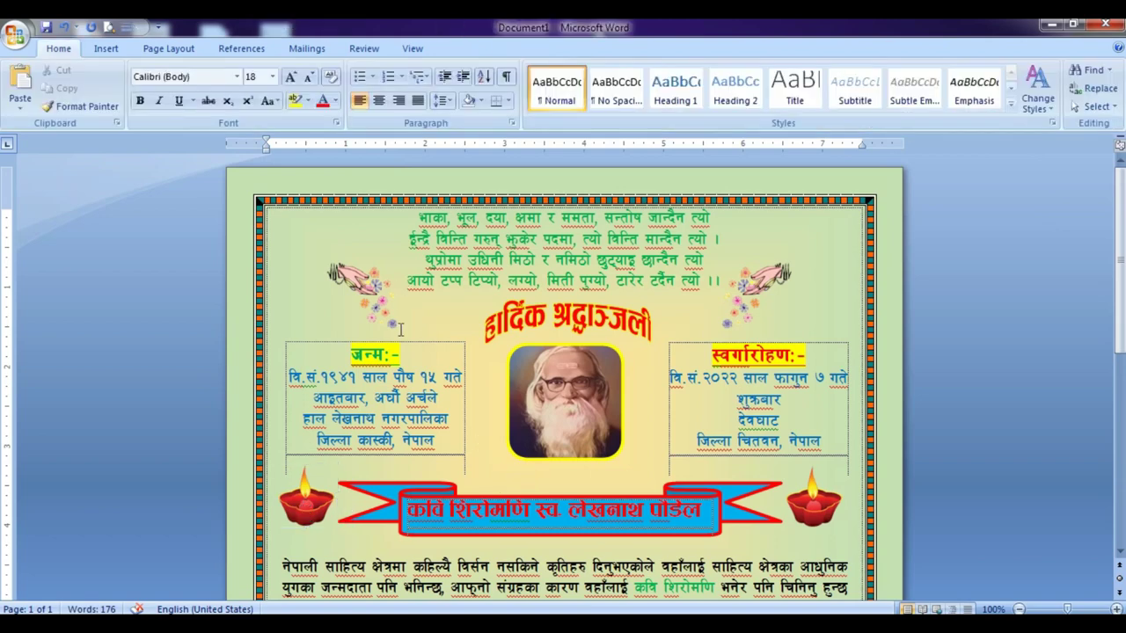
scroll(400, 329, "down", 3)
scroll(400, 329, "down", 2)
scroll(399, 329, "up", 5)
scroll(544, 406, "down", 3)
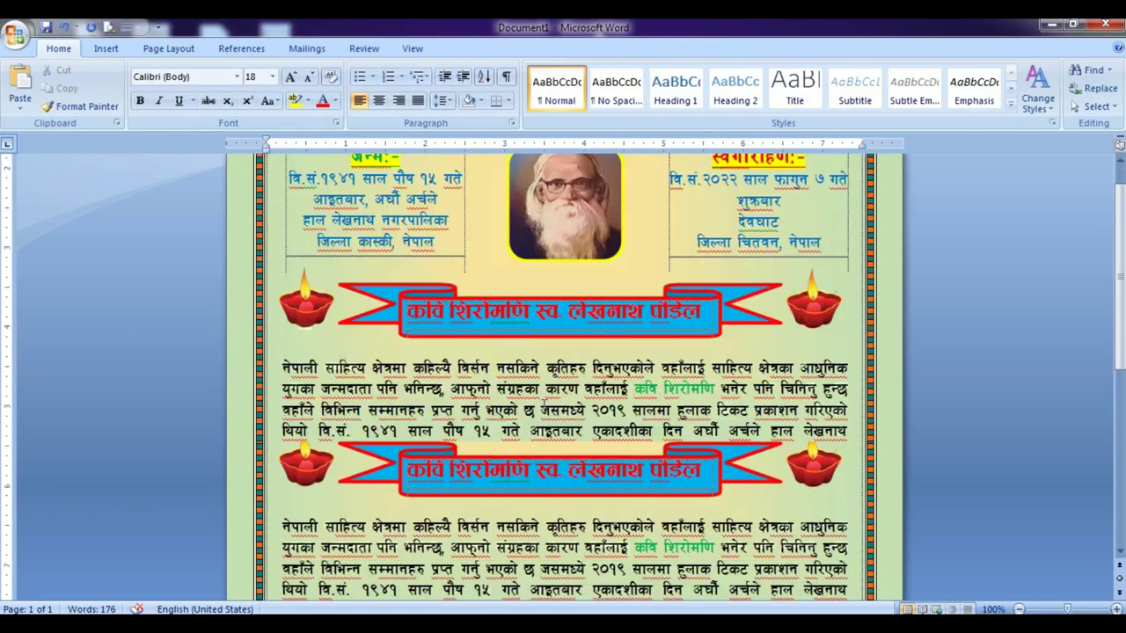
scroll(543, 406, "down", 2)
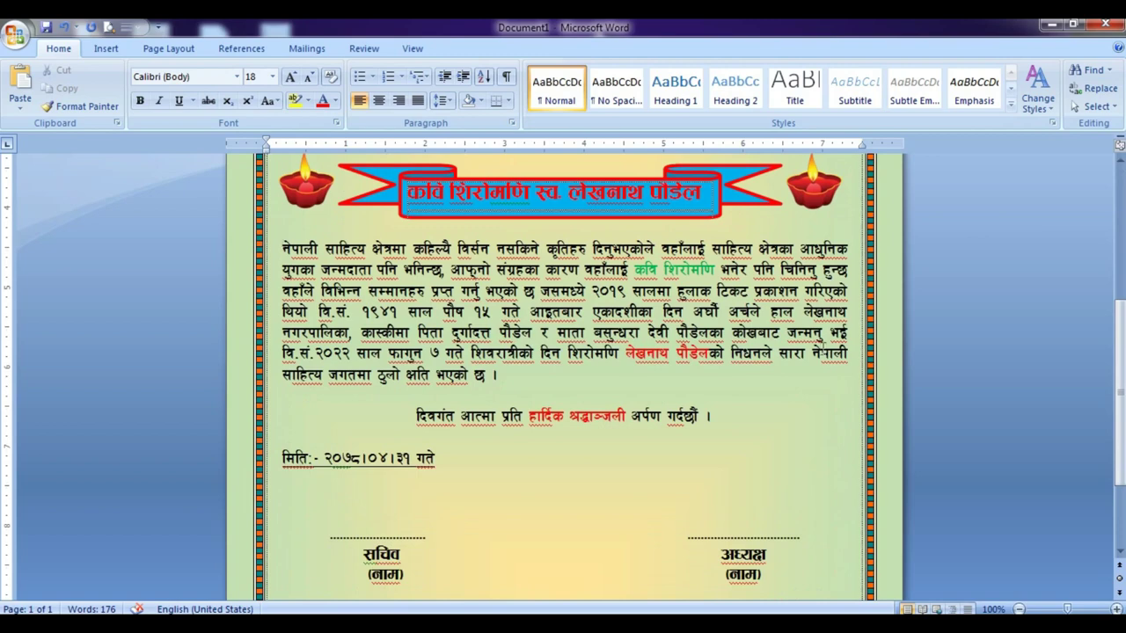
left_click(529, 384)
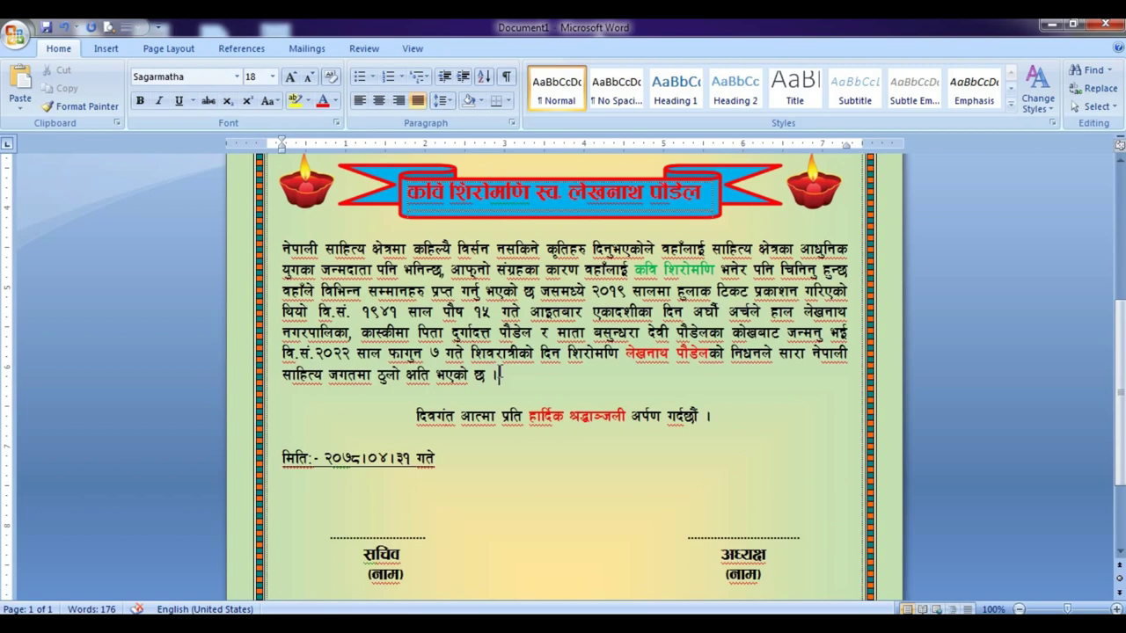
mouse_move(282, 248)
left_mouse_down()
mouse_move(544, 394)
mouse_move(526, 381)
left_mouse_up()
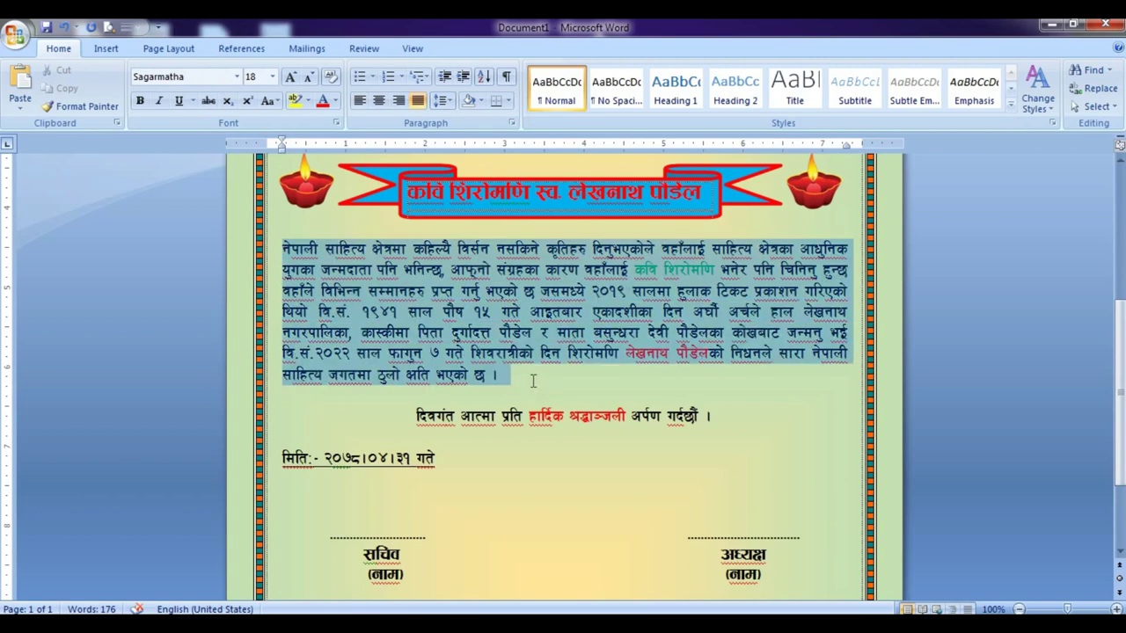
left_click(526, 380)
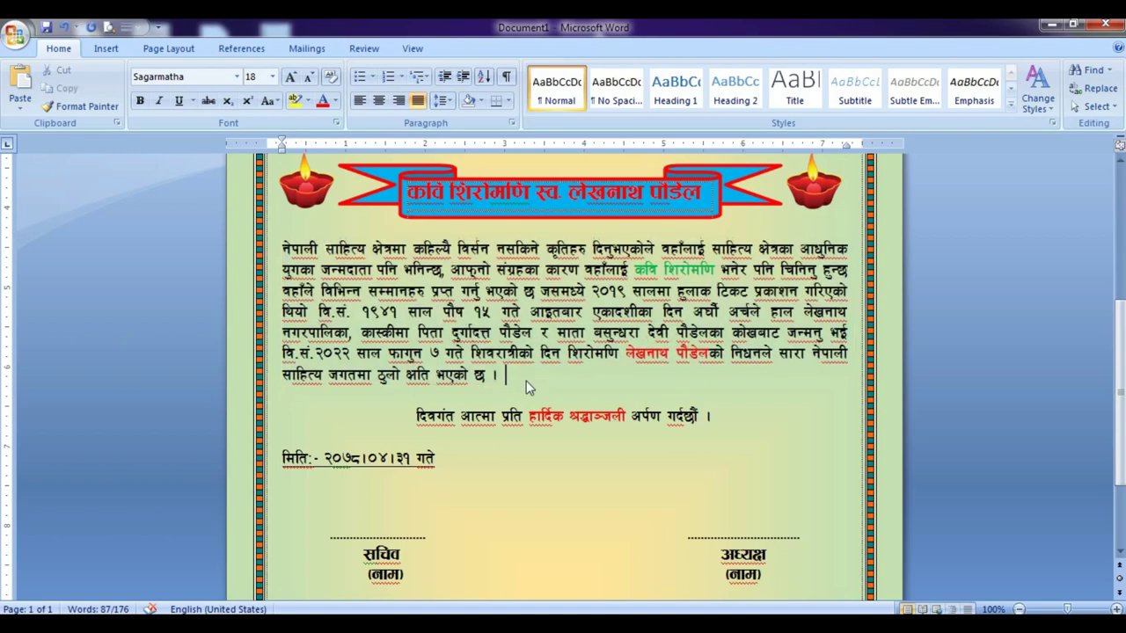
scroll(526, 381, "up", 6)
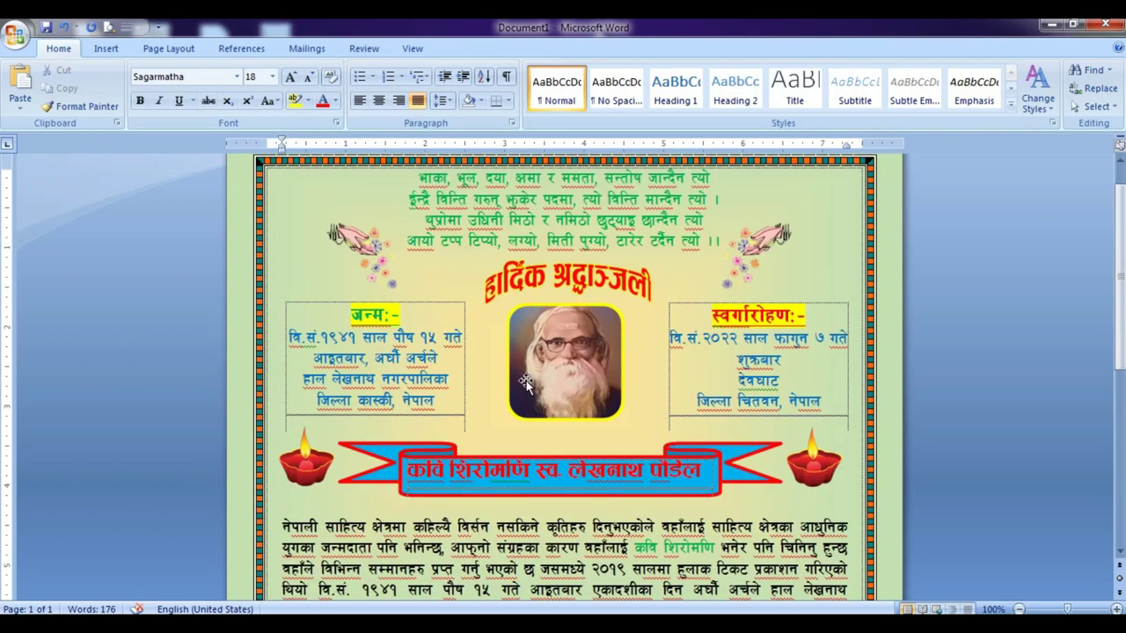
scroll(526, 380, "down", 3)
scroll(526, 381, "up", 1)
scroll(526, 381, "up", 2)
scroll(526, 381, "up", 1)
scroll(526, 381, "down", 1)
scroll(526, 381, "down", 4)
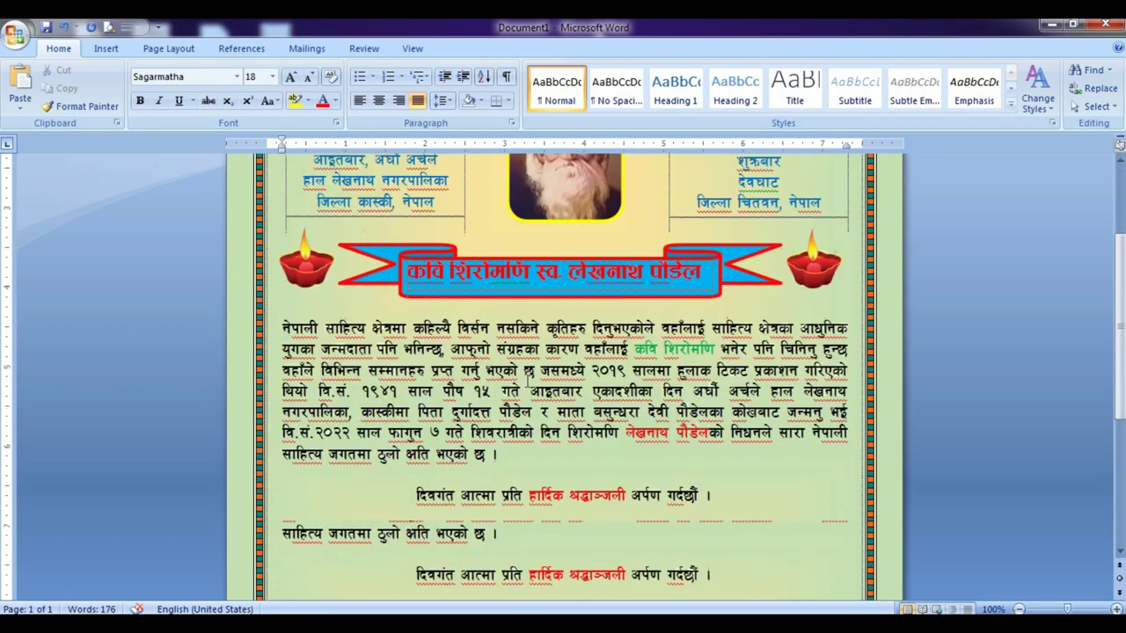
scroll(527, 380, "down", 2)
scroll(527, 381, "down", 1)
scroll(528, 381, "down", 1)
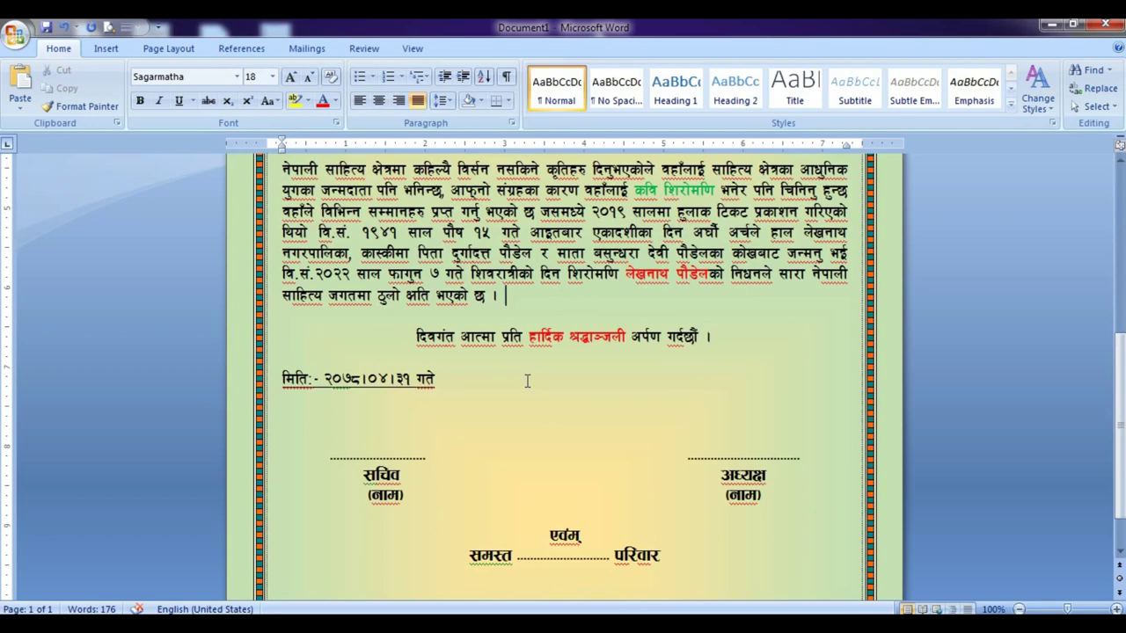
scroll(528, 381, "down", 1)
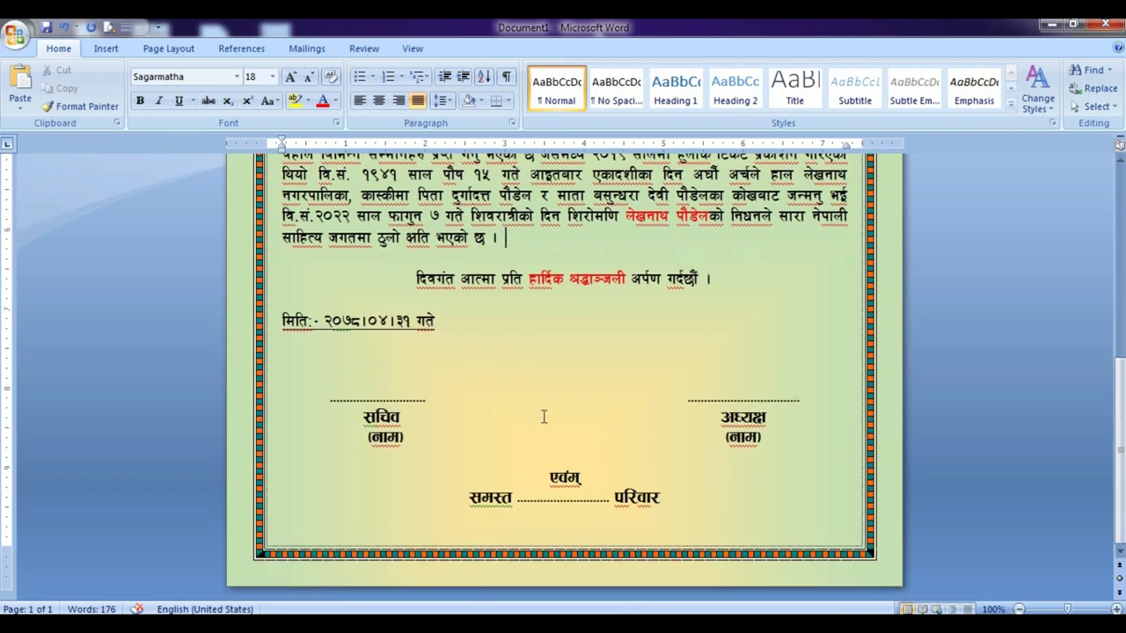
scroll(545, 418, "up", 4)
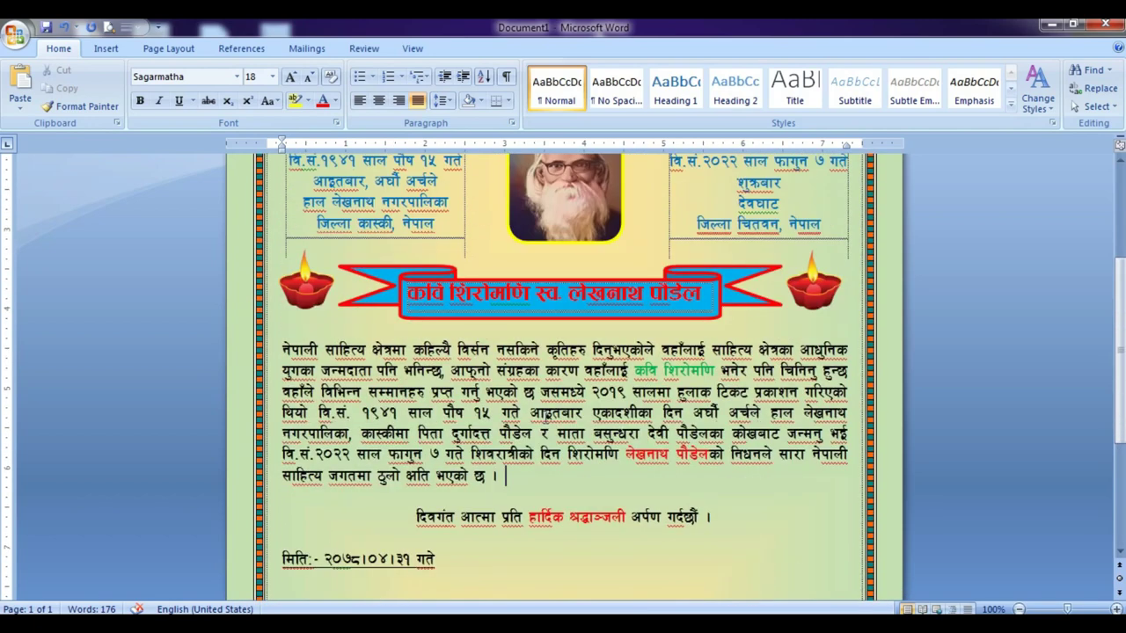
scroll(563, 378, "up", 2)
scroll(544, 420, "up", 1)
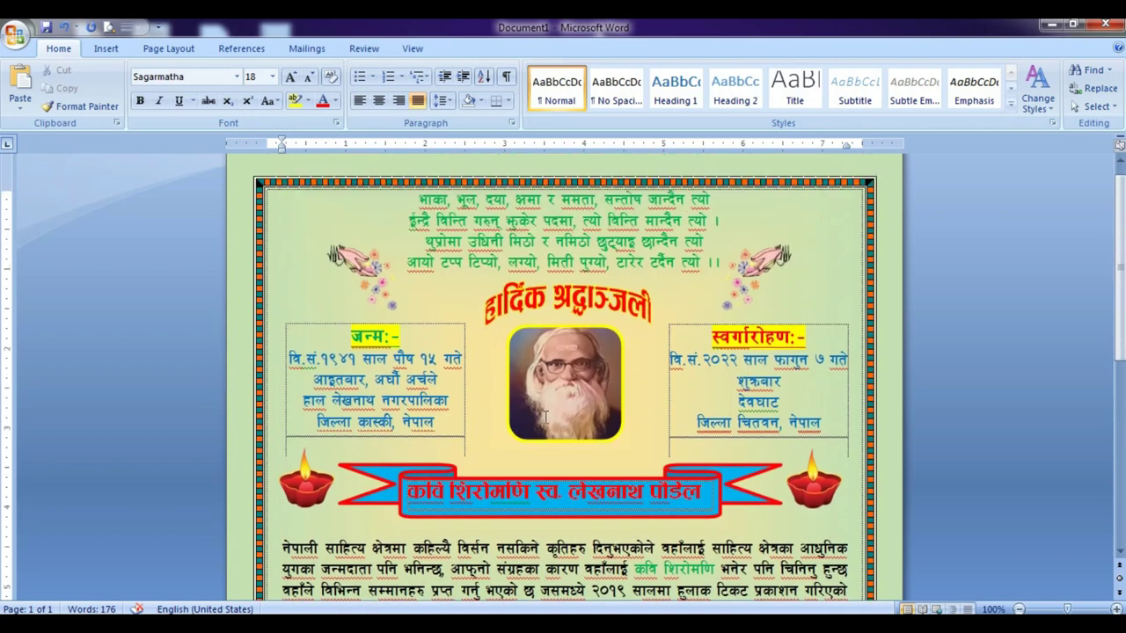
left_click(509, 467)
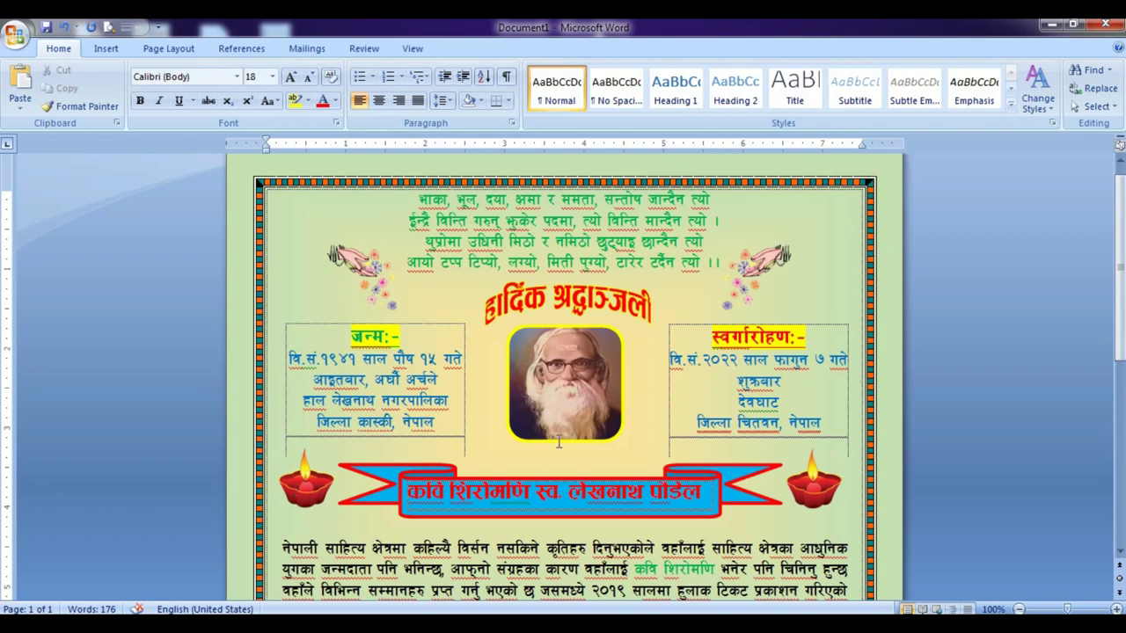
scroll(573, 434, "down", 3)
scroll(573, 434, "down", 3)
left_click(516, 395)
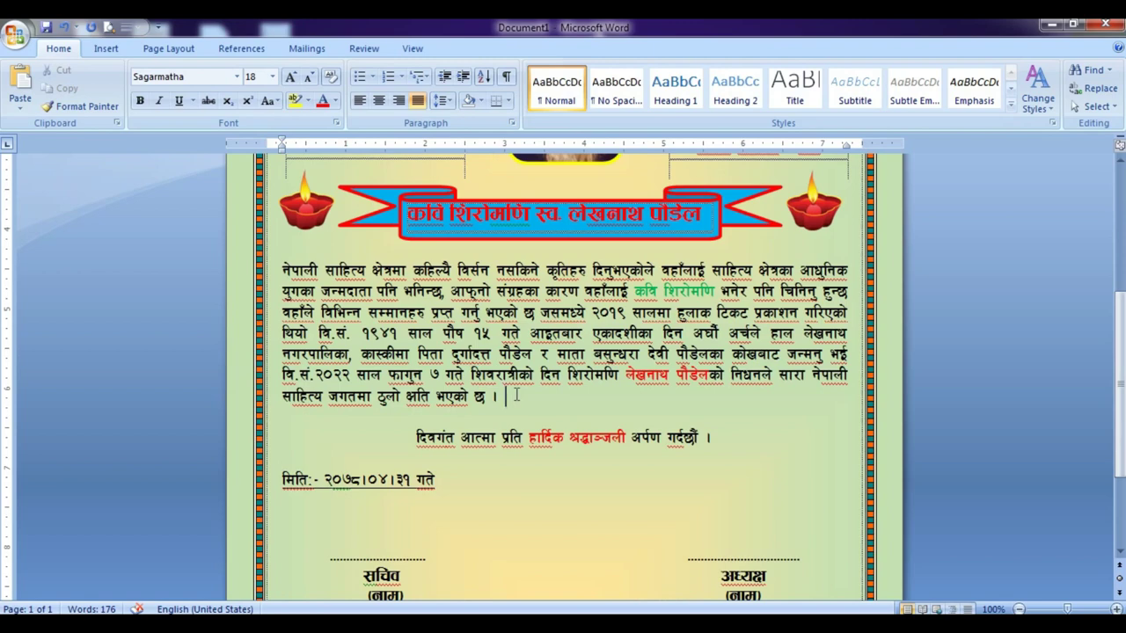
scroll(518, 396, "up", 4)
scroll(518, 396, "up", 2)
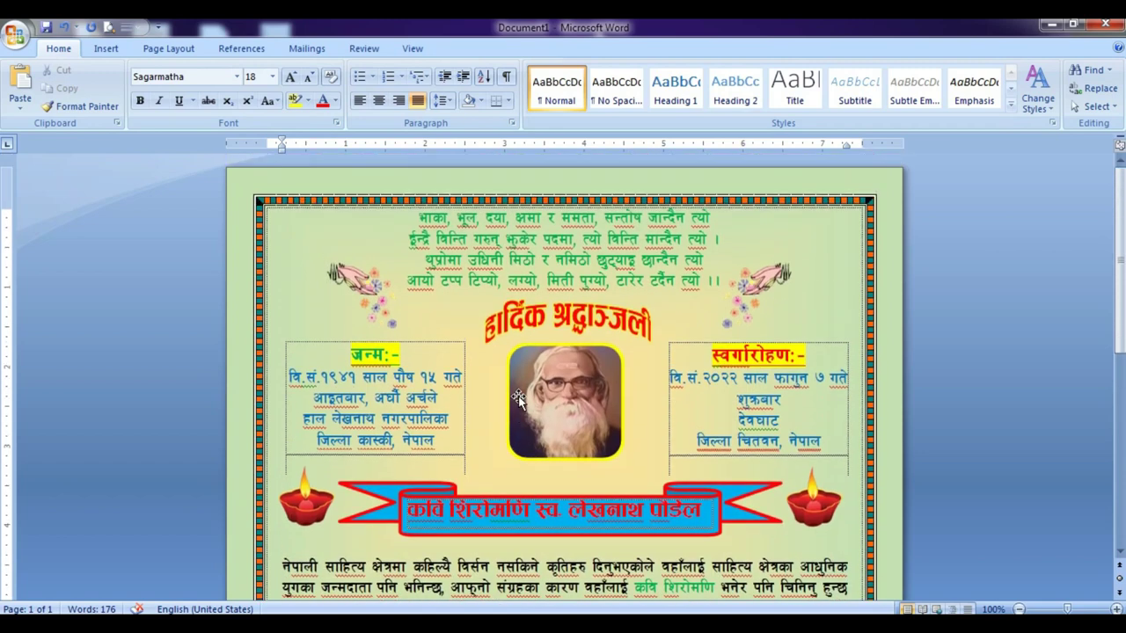
left_click(467, 469)
left_click(468, 468)
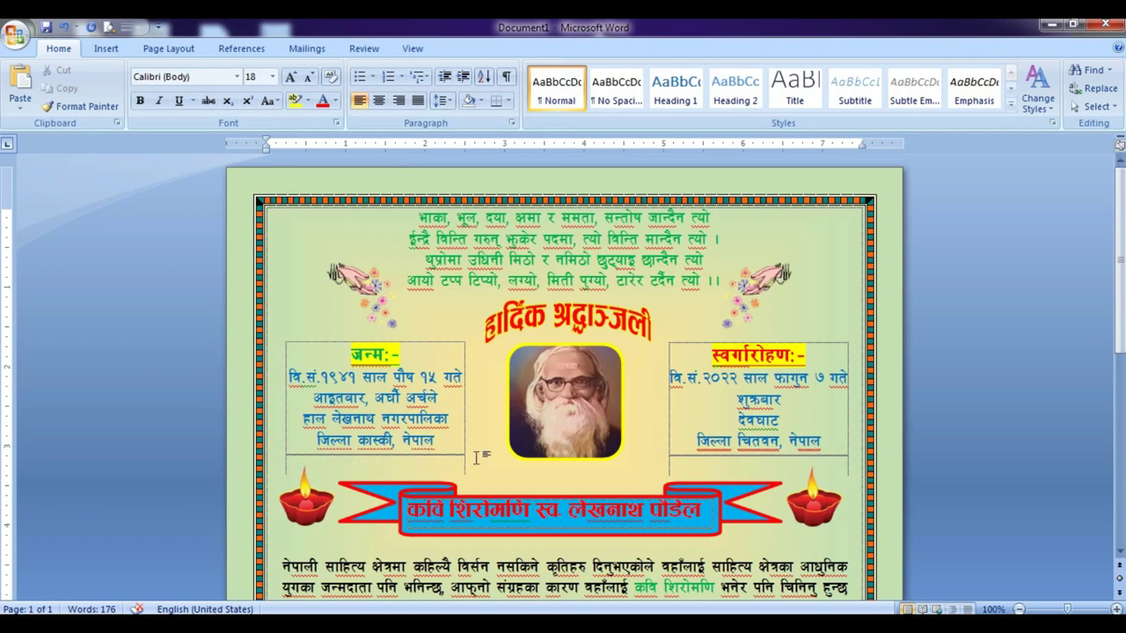
scroll(477, 457, "down", 2)
scroll(477, 457, "down", 4)
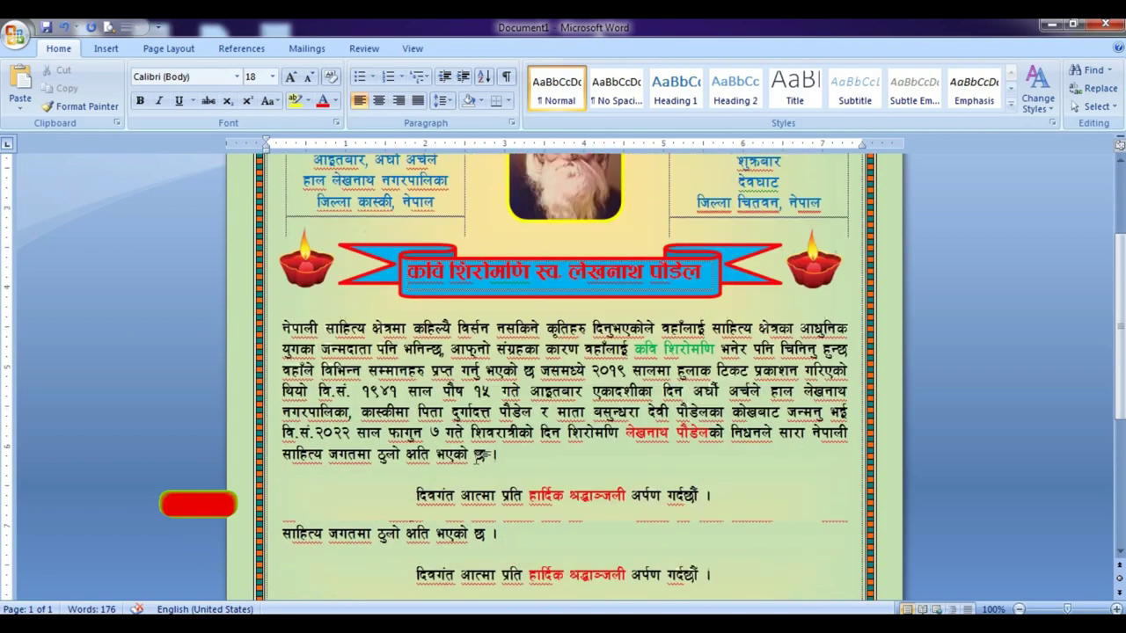
scroll(477, 457, "down", 3)
left_click(457, 380)
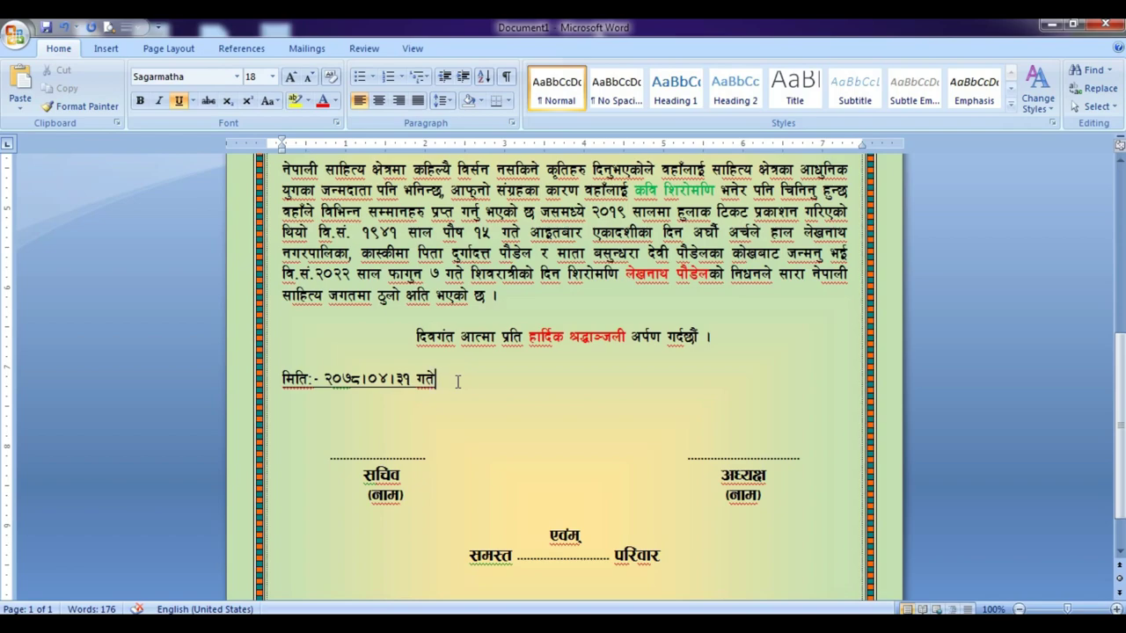
scroll(458, 380, "up", 5)
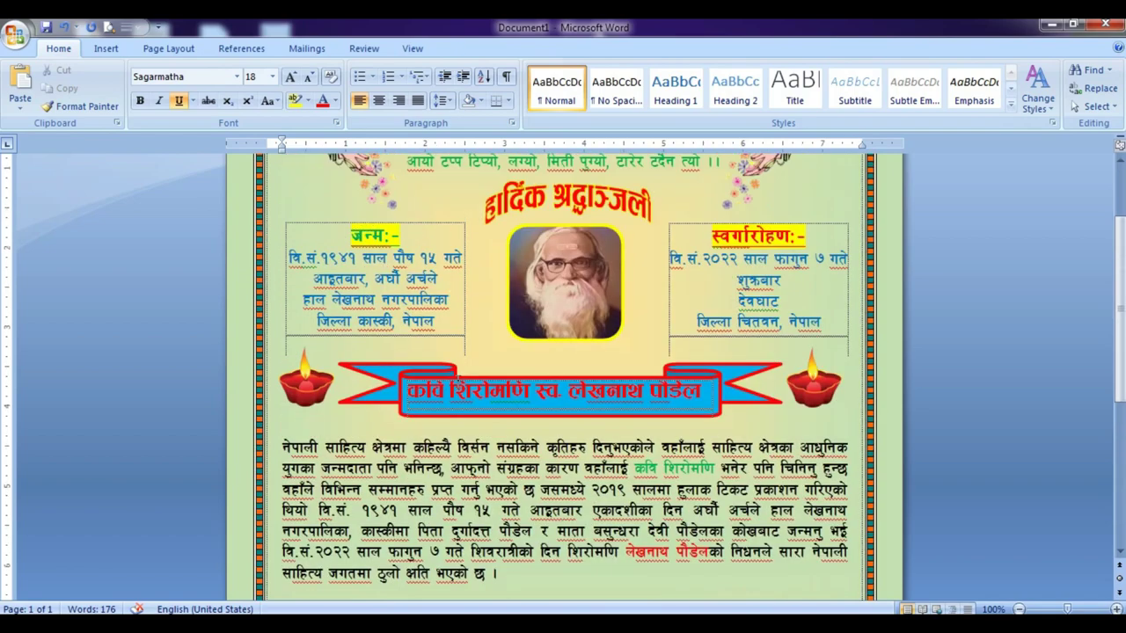
scroll(459, 380, "up", 3)
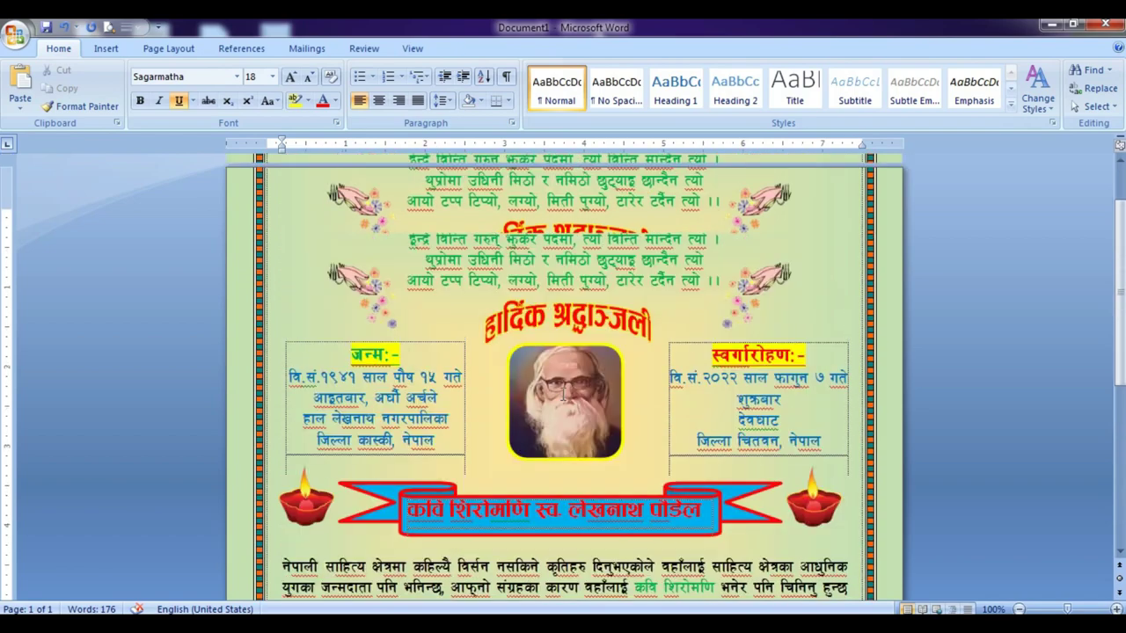
left_click(573, 478)
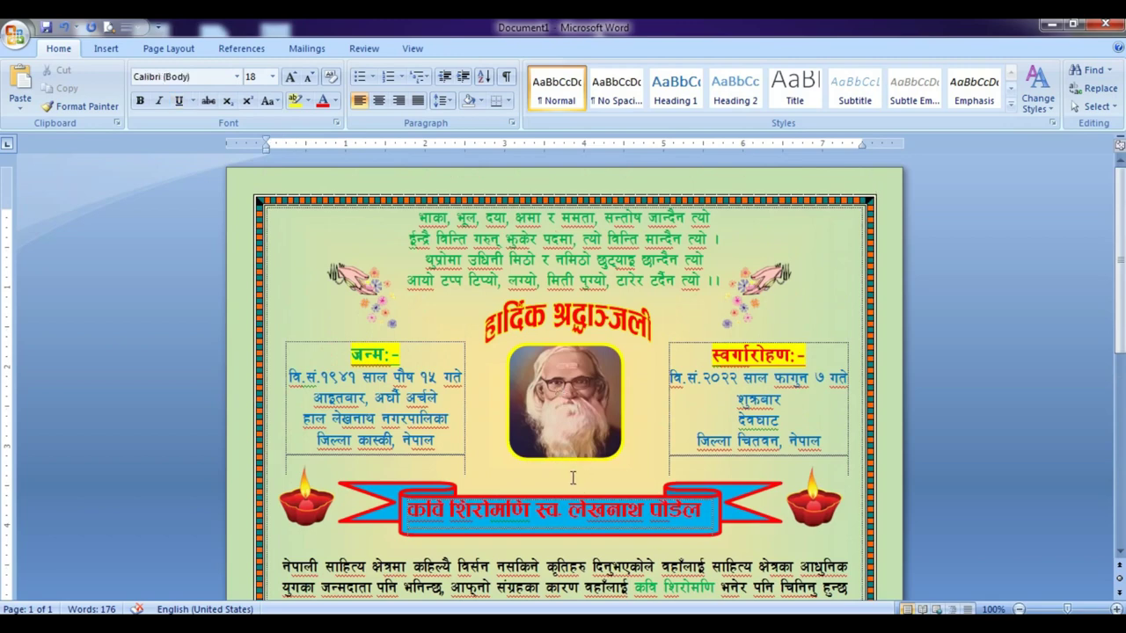
scroll(573, 477, "down", 3)
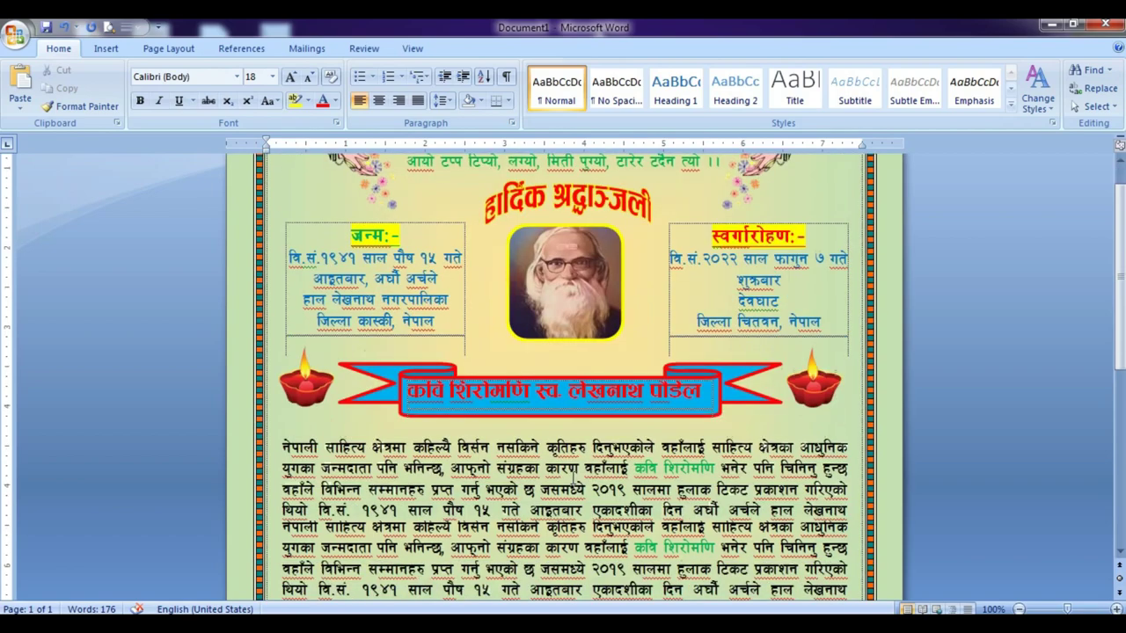
scroll(573, 478, "down", 3)
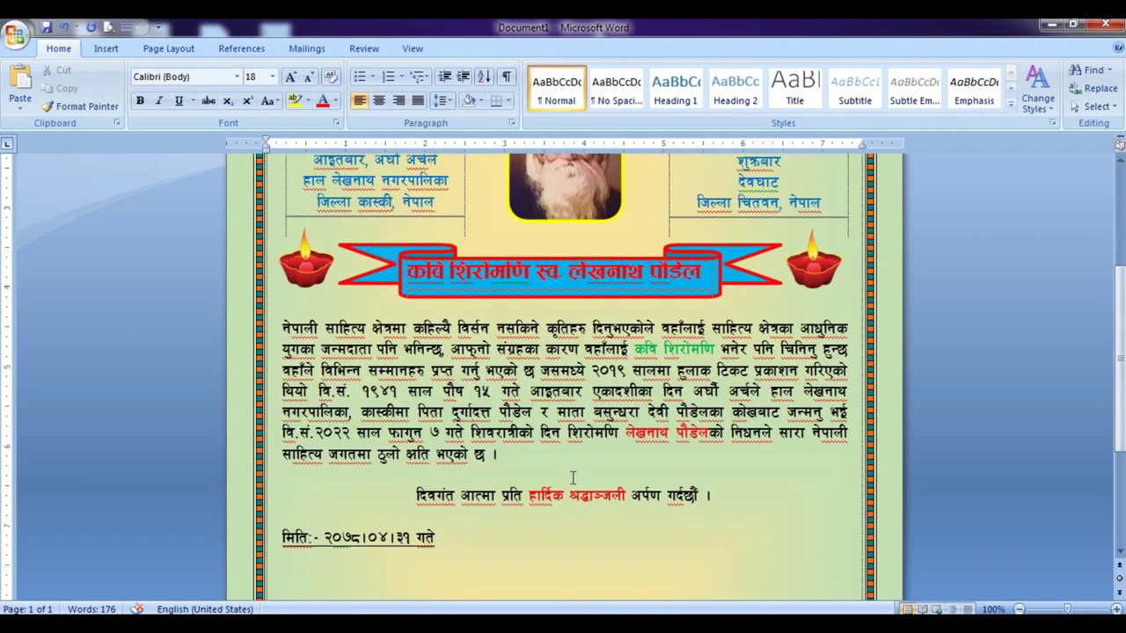
scroll(572, 478, "down", 1)
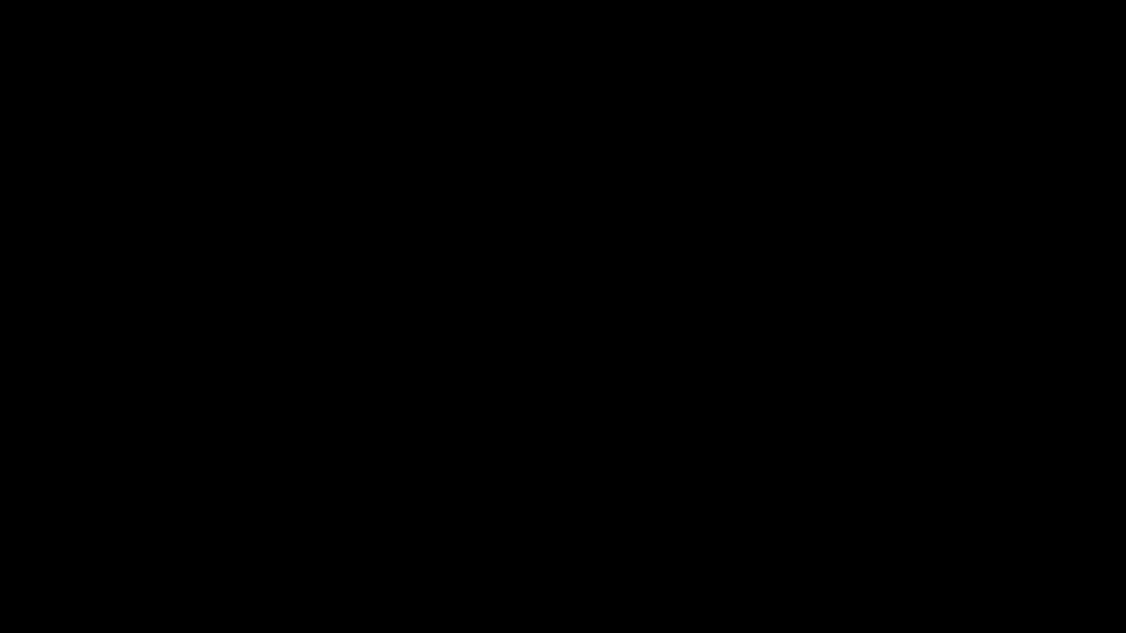